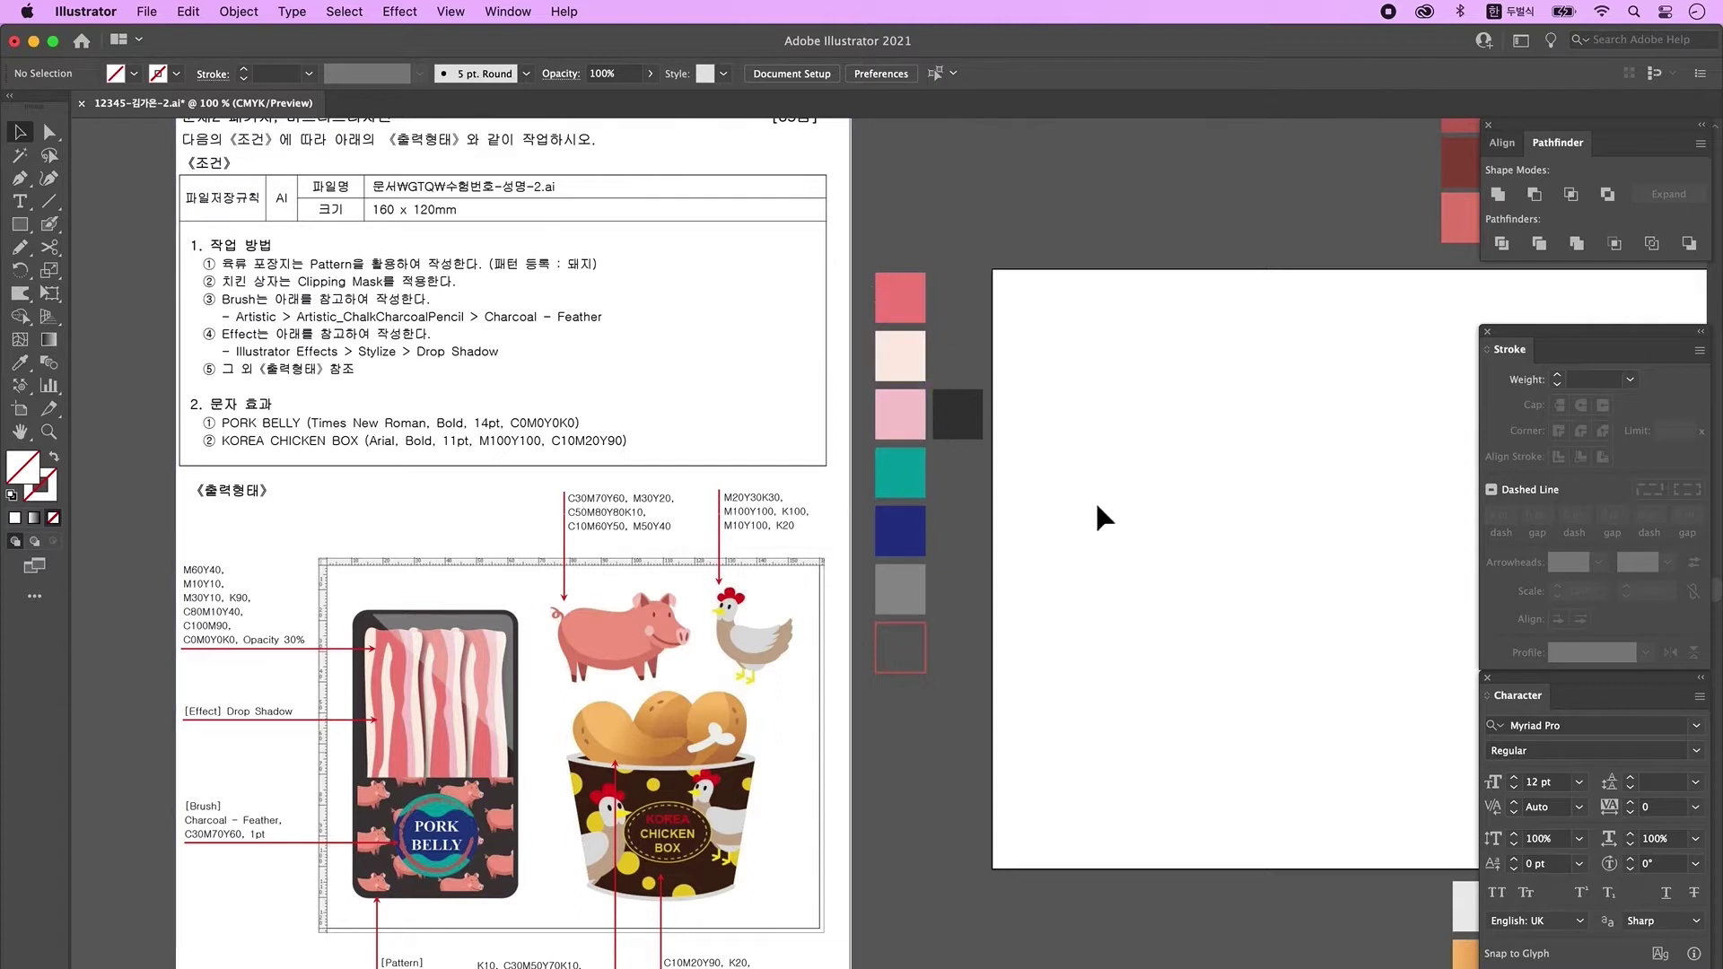
- Add point text reading "PORK BELLY" on the pasteboard above the artboard
drag(1329, 461, 1255, 483)
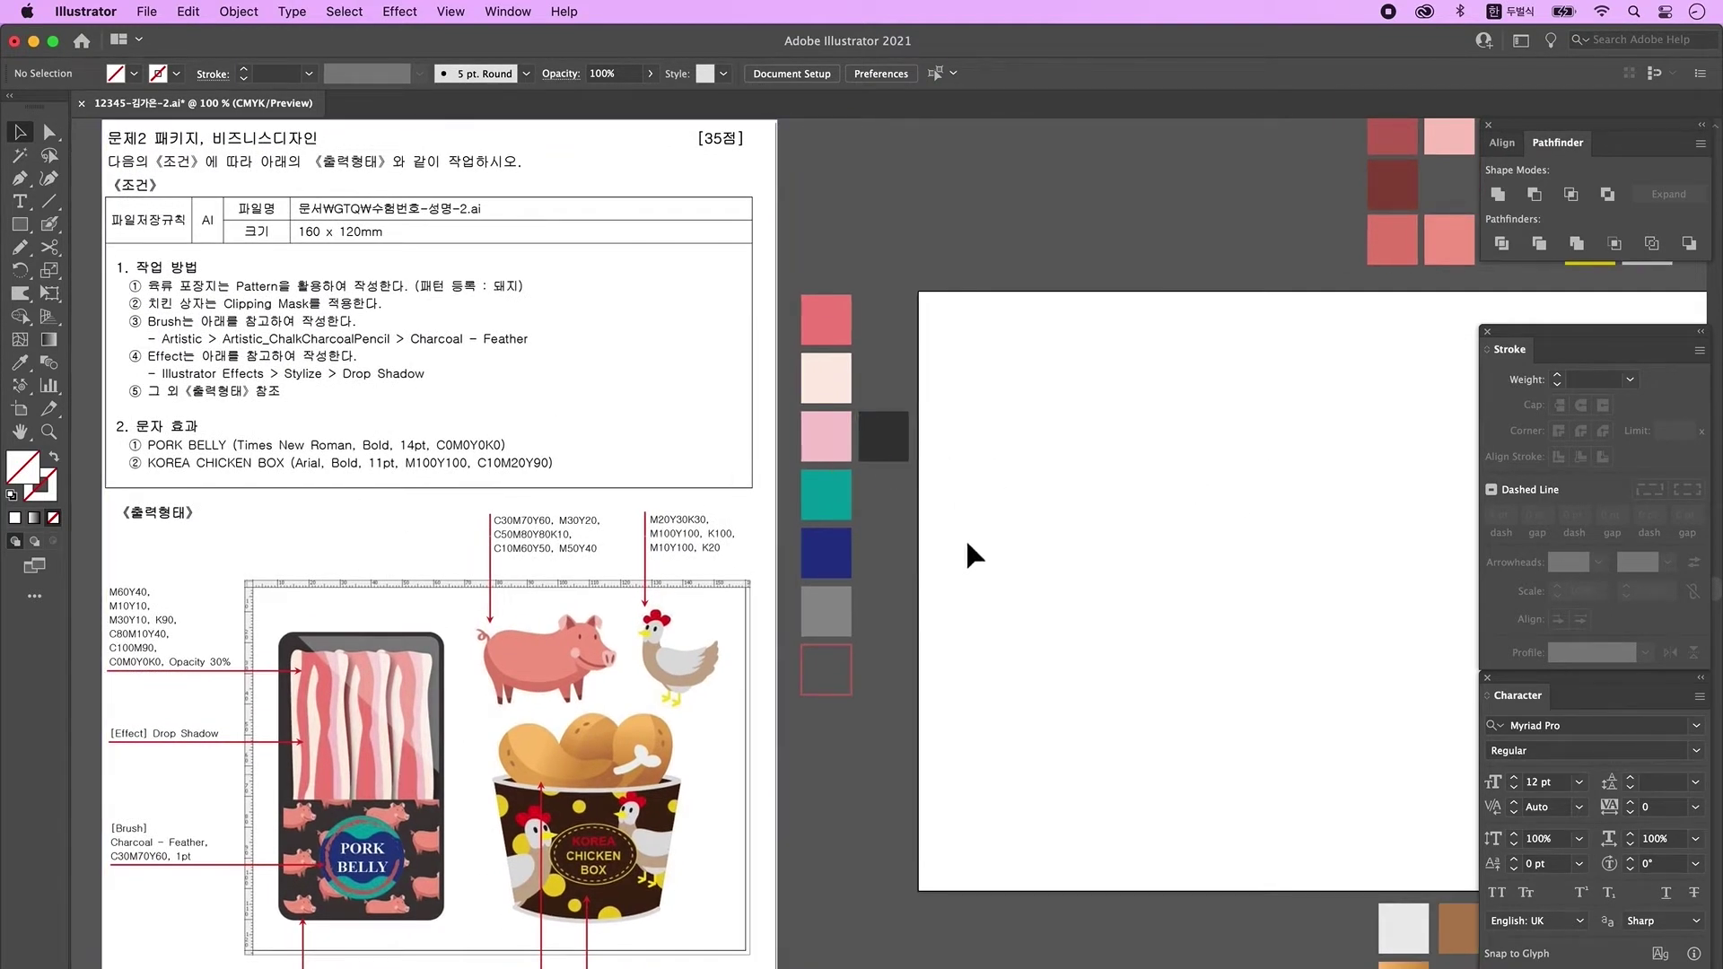
key(t)
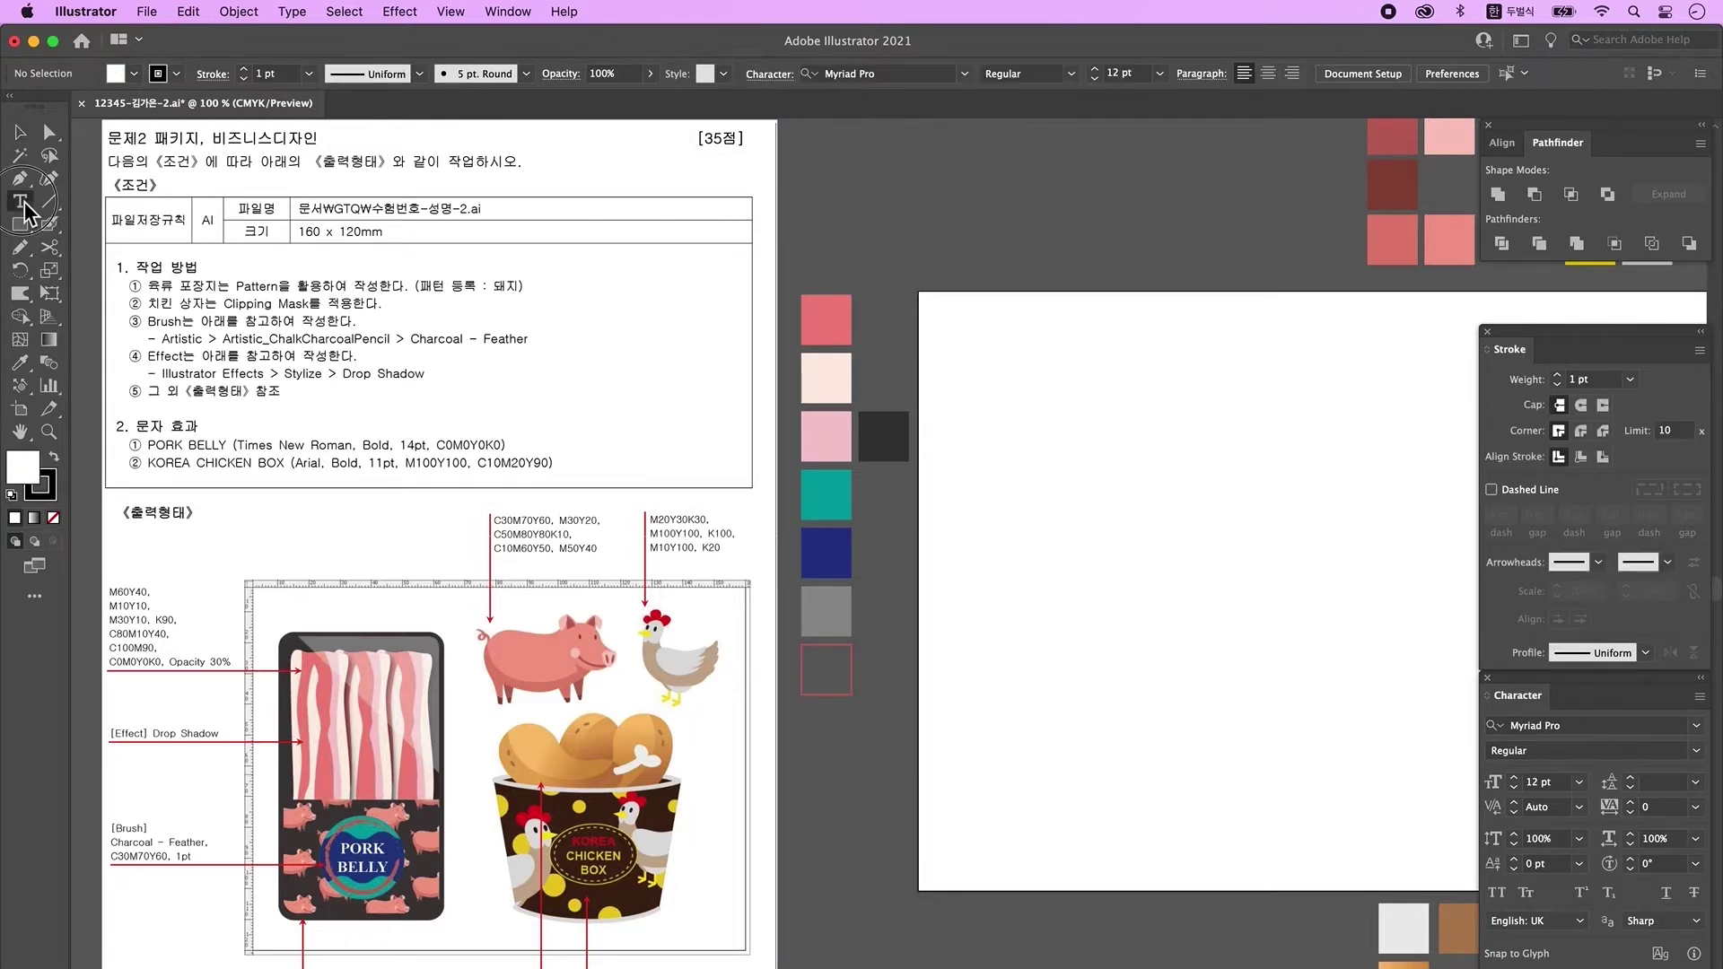
click(875, 147)
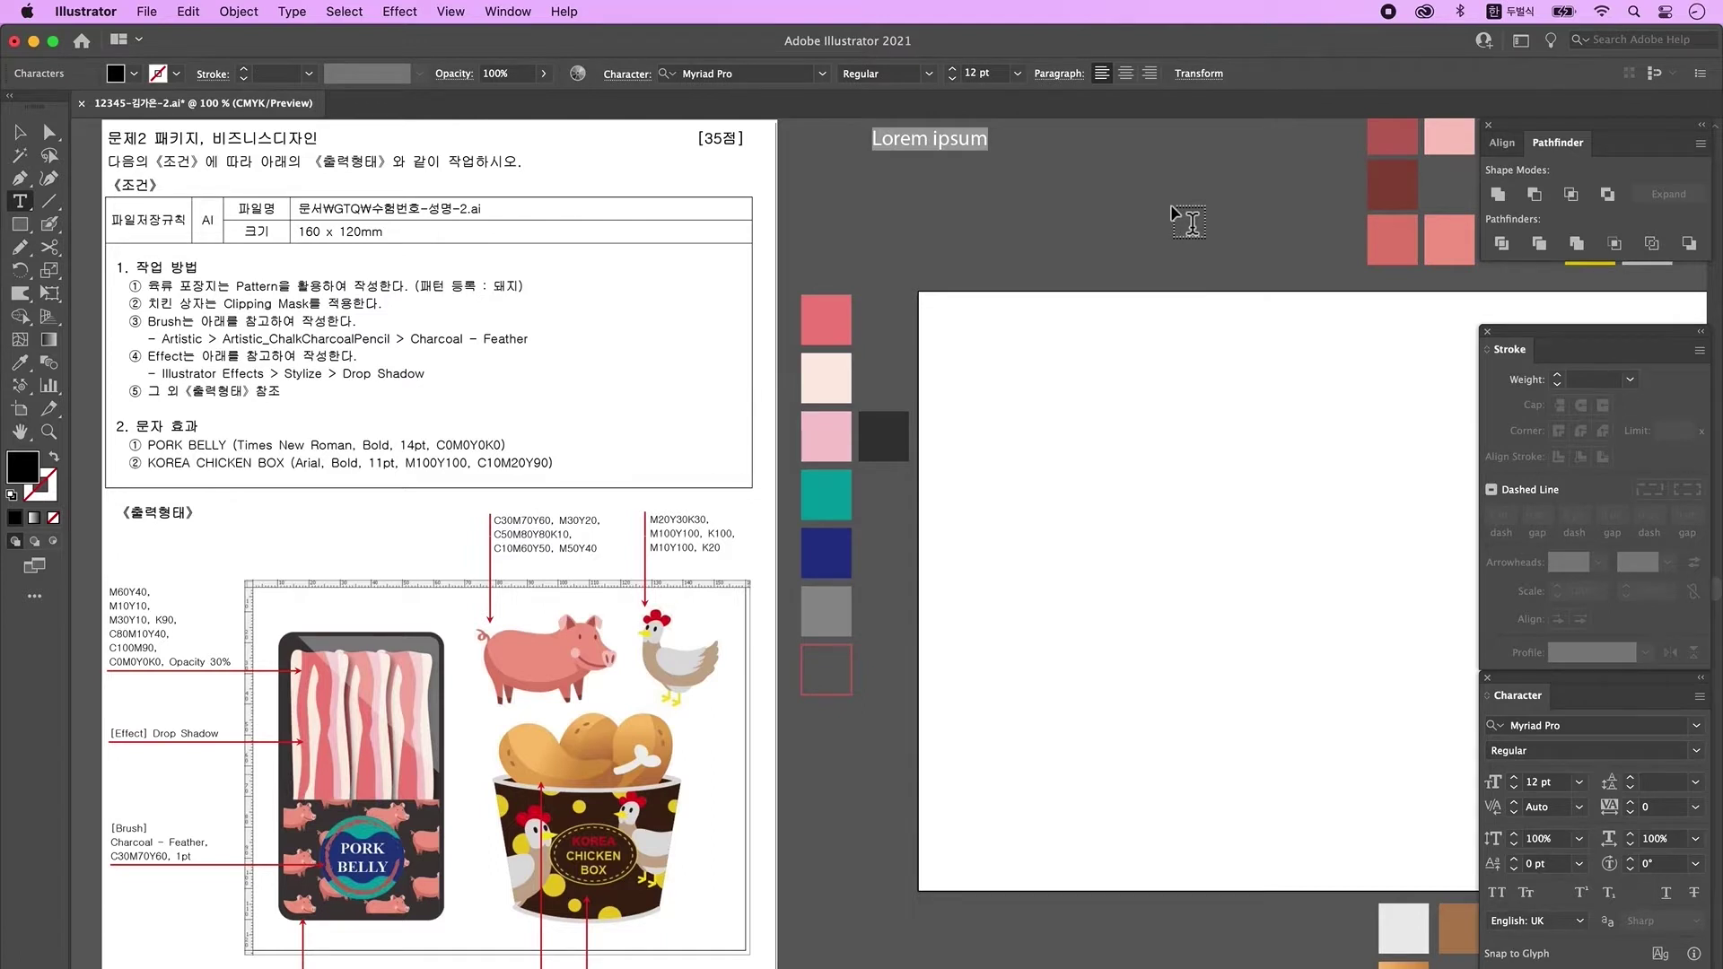
key(ctrl+space)
text(PORK BELLY)
key(Escape)
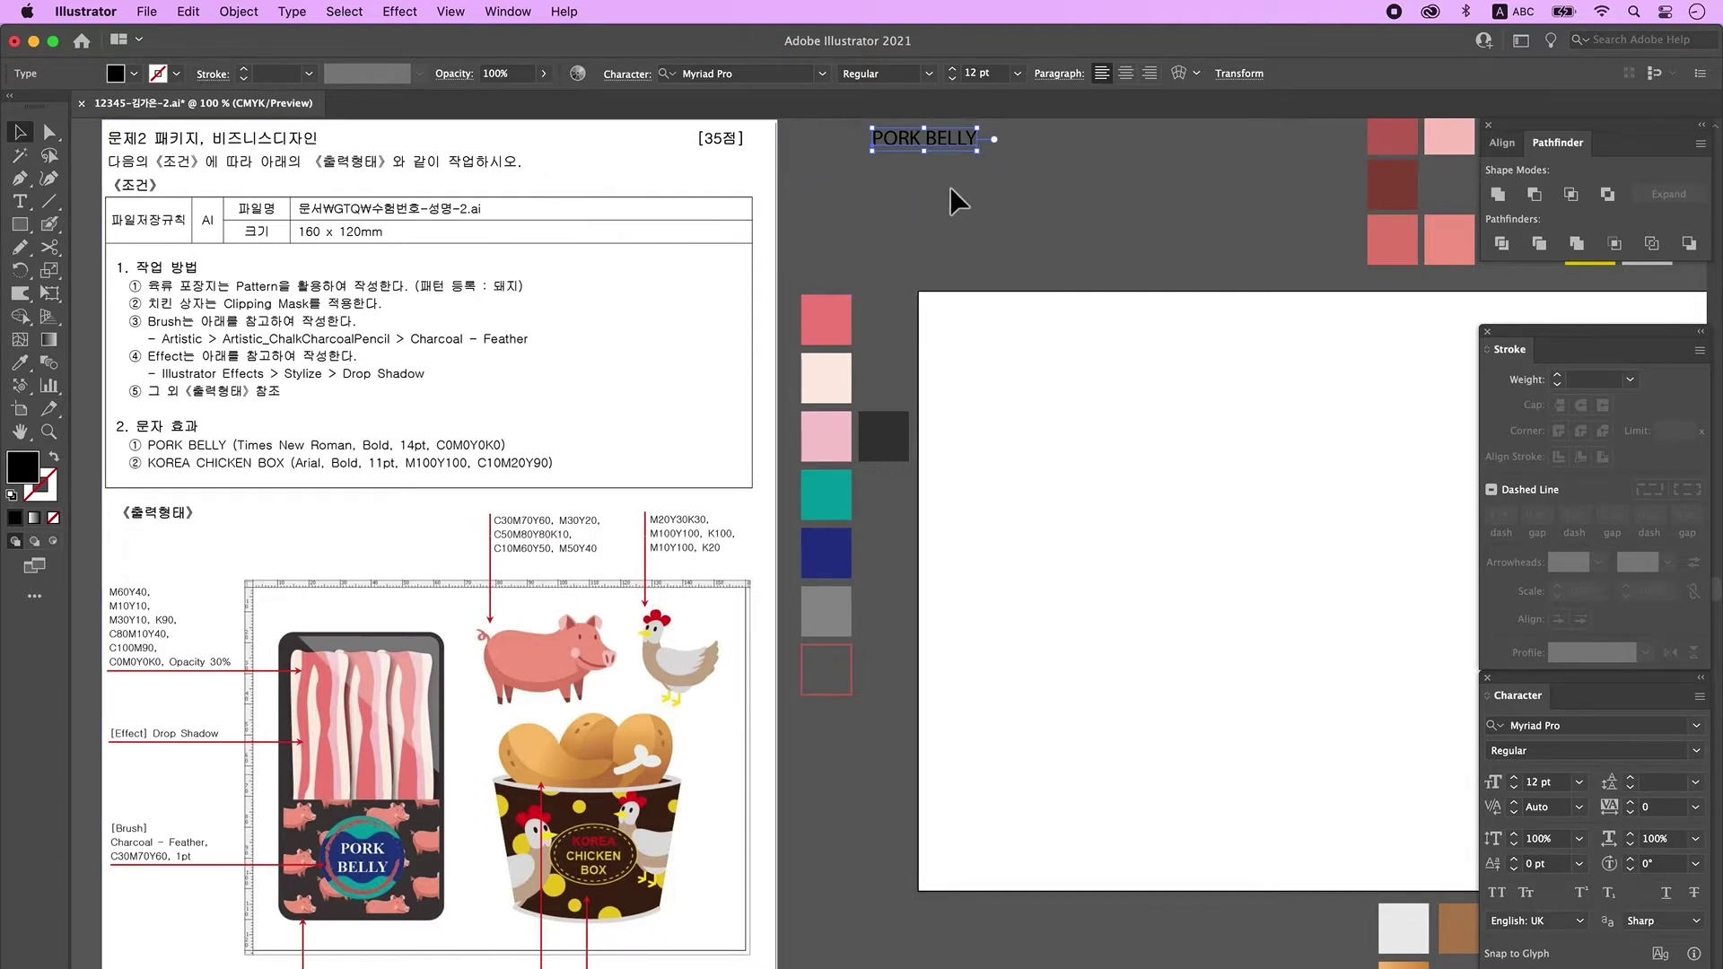
- Set the PORK BELLY text to Times New Roman Bold at 14 pt
click(497, 12)
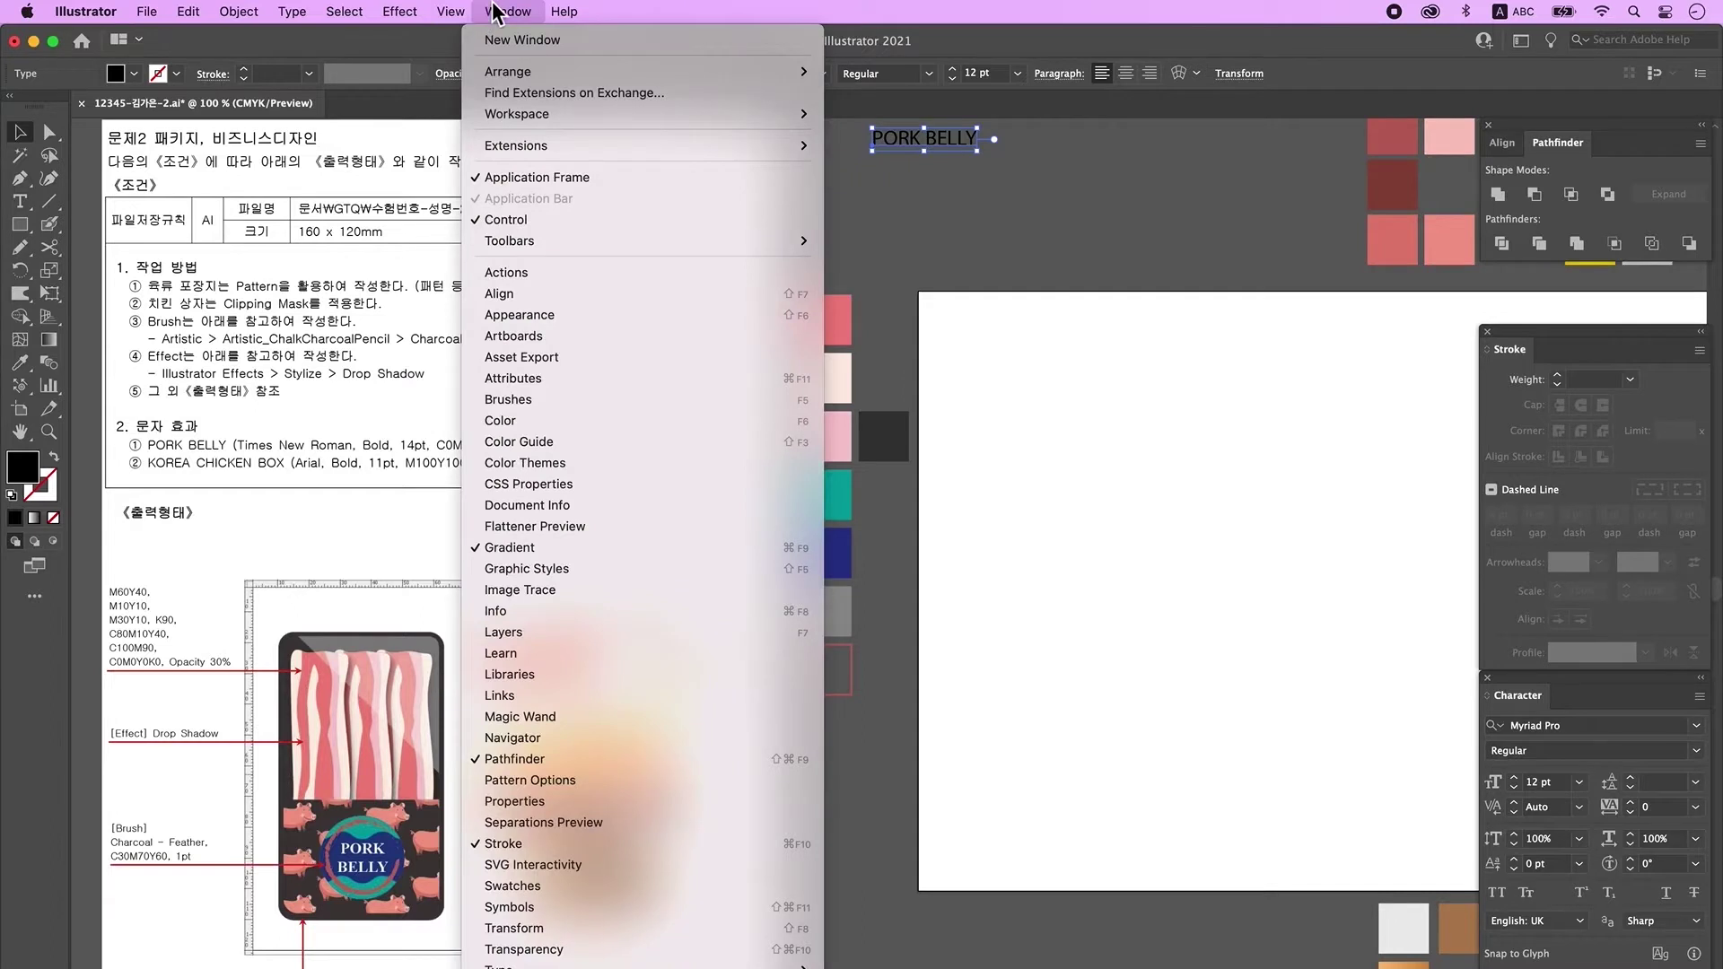
mouse_move(538, 966)
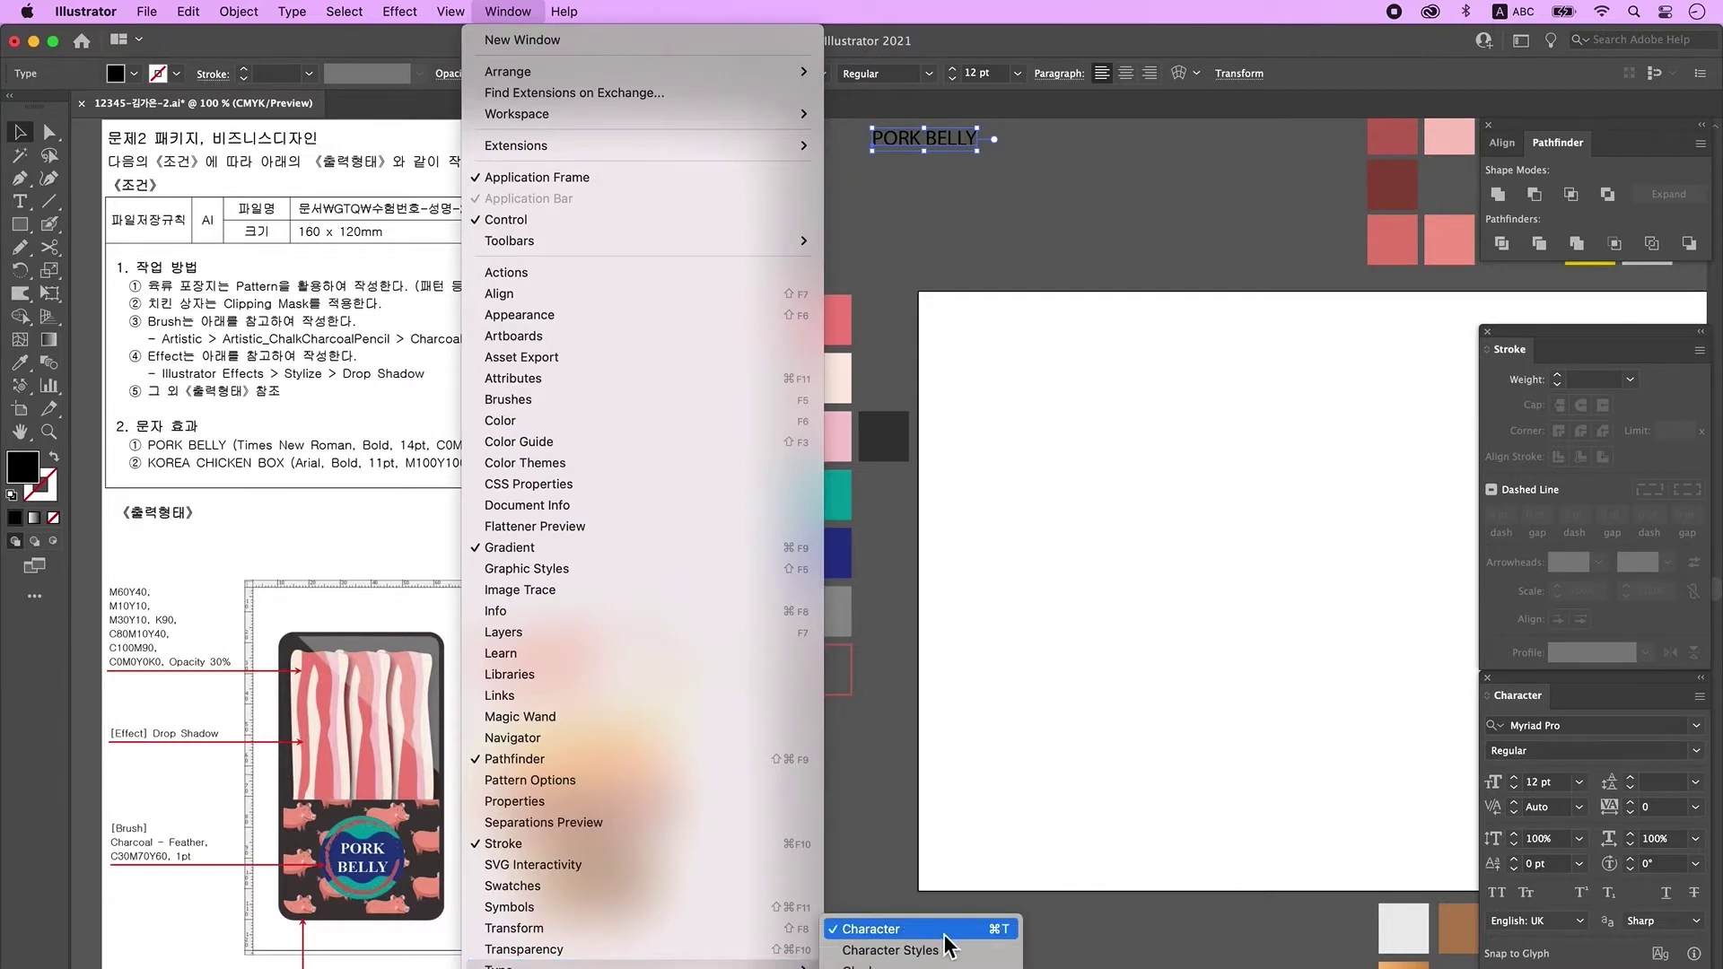
click(1570, 727)
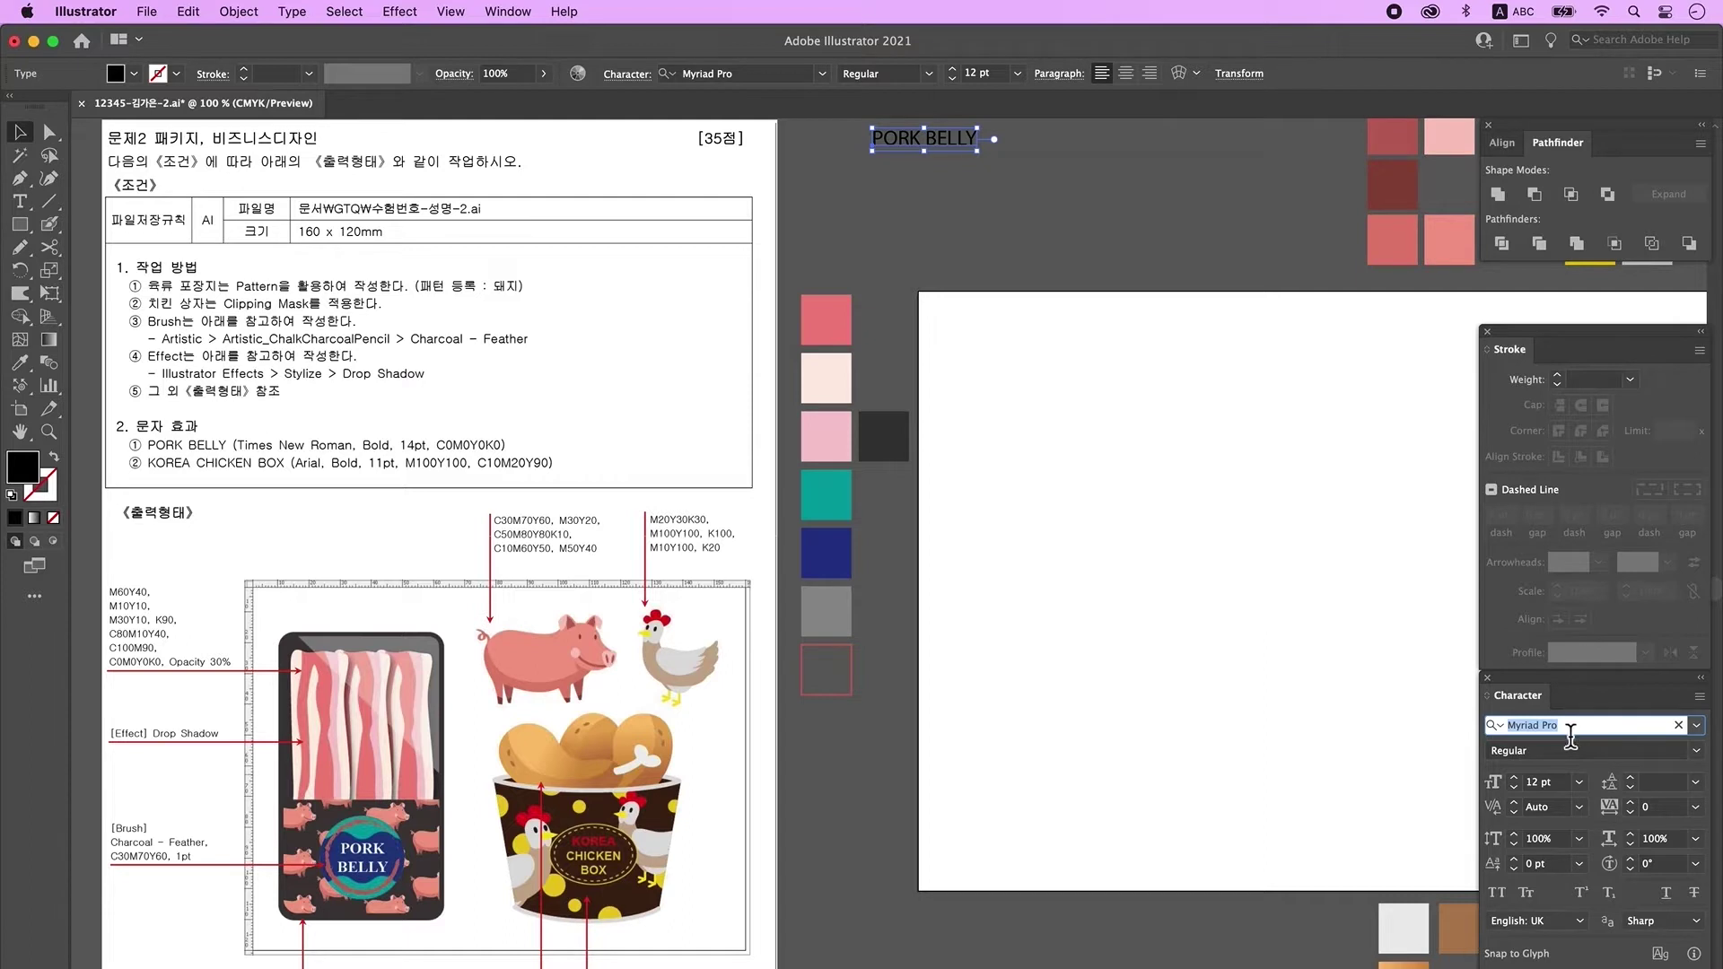
text(times)
click(1543, 670)
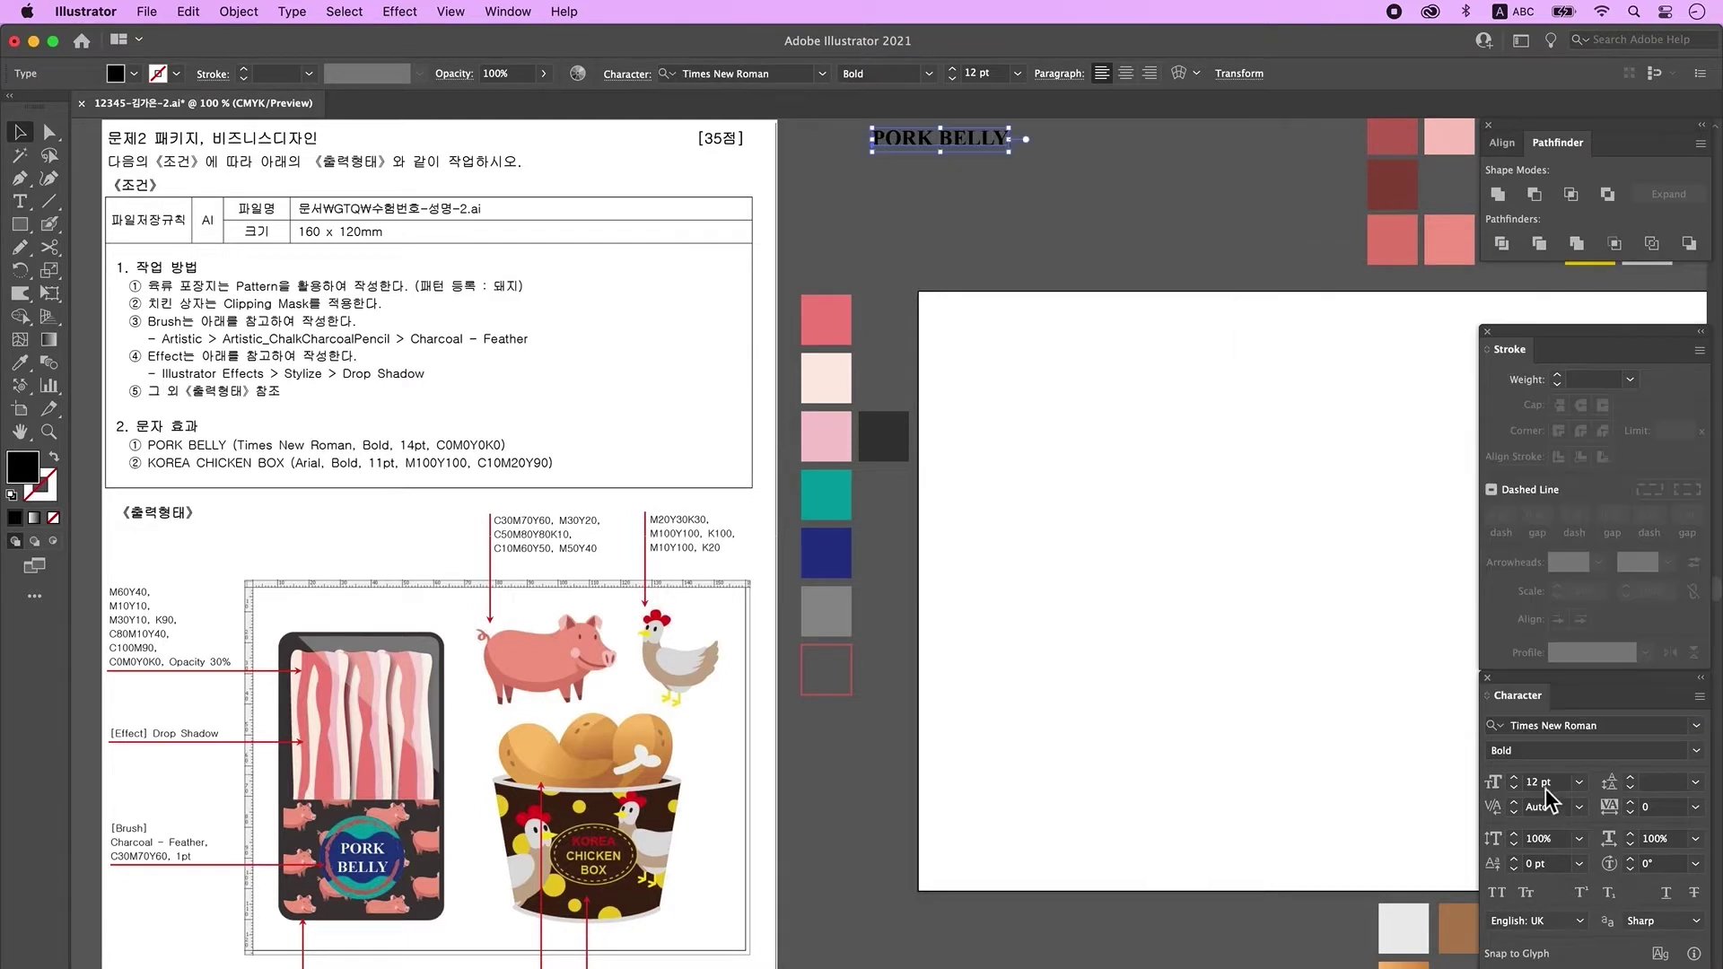
double_click(1531, 780)
text(14)
key(Return)
- Set the PORK BELLY text's fill colour to C0 M0 Y0 K0
double_click(22, 467)
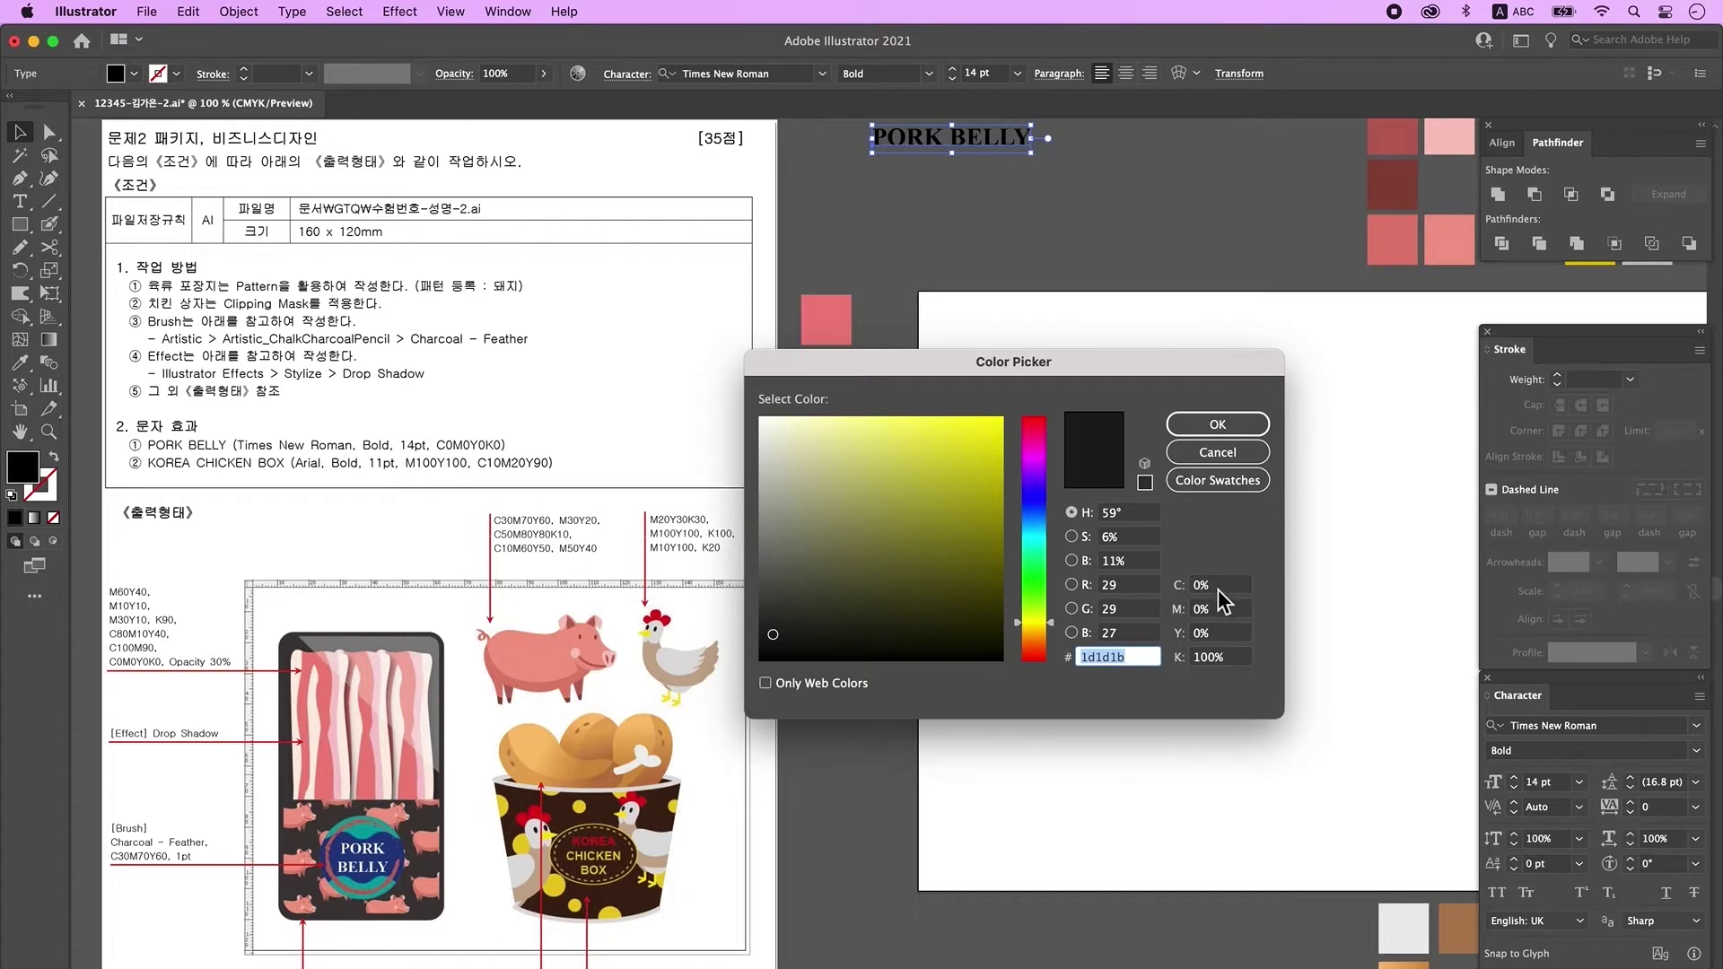
double_click(1209, 657)
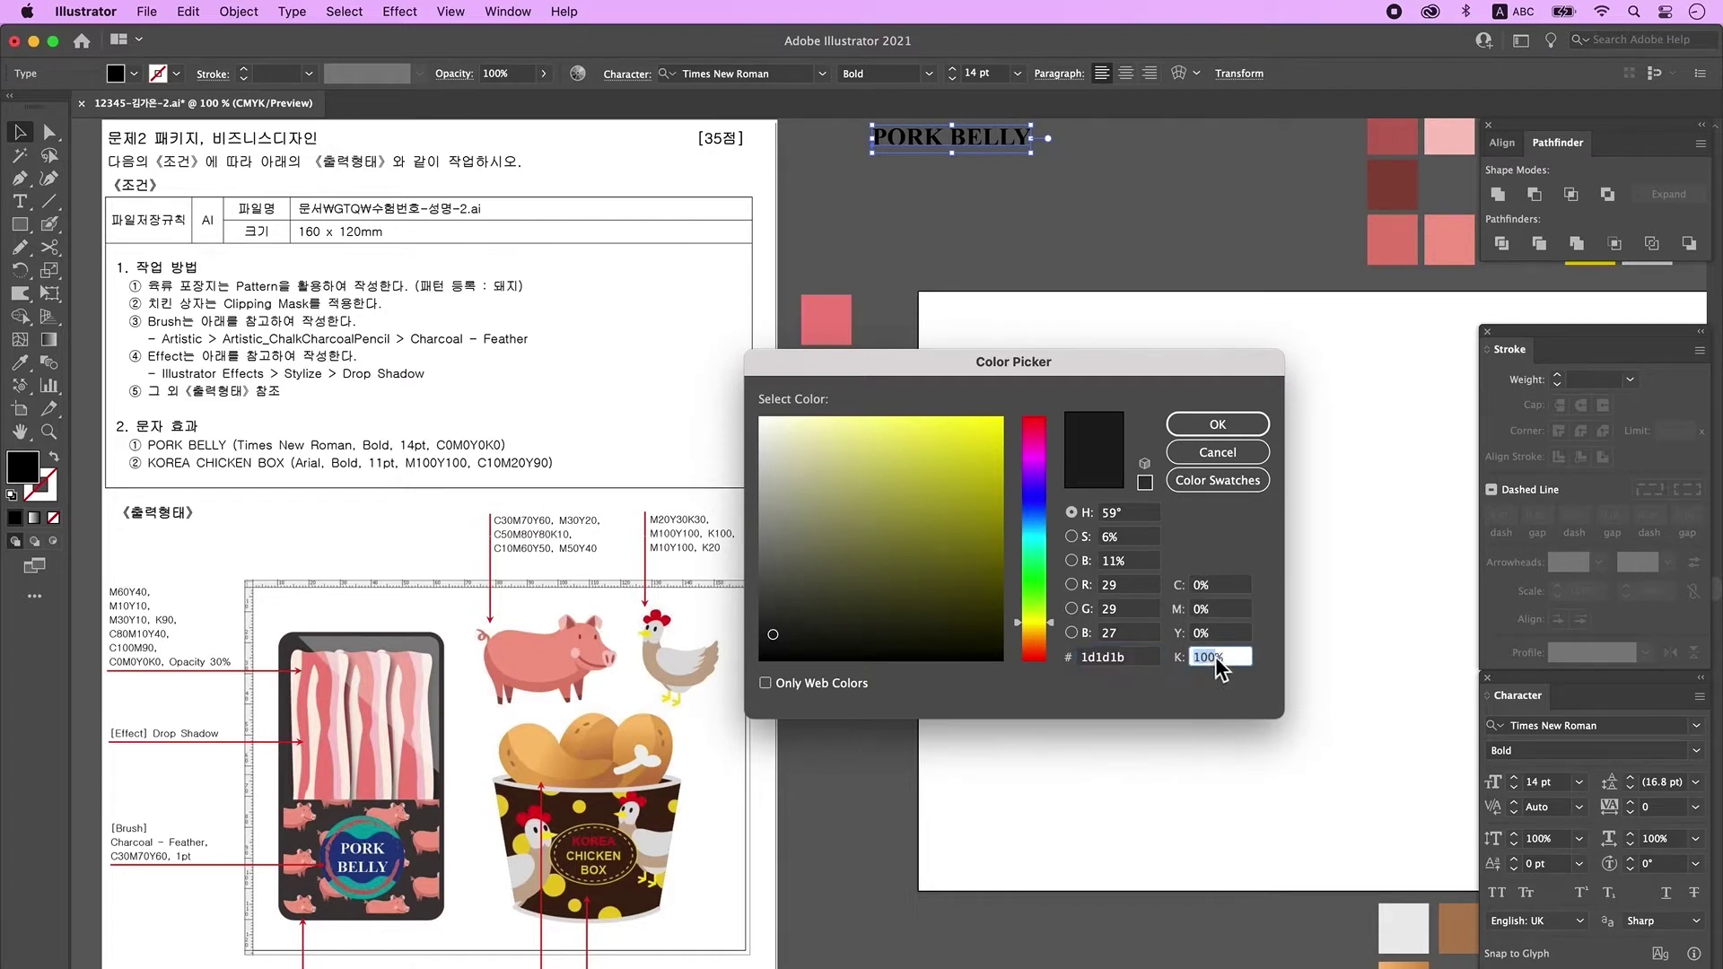
text(0)
click(1217, 423)
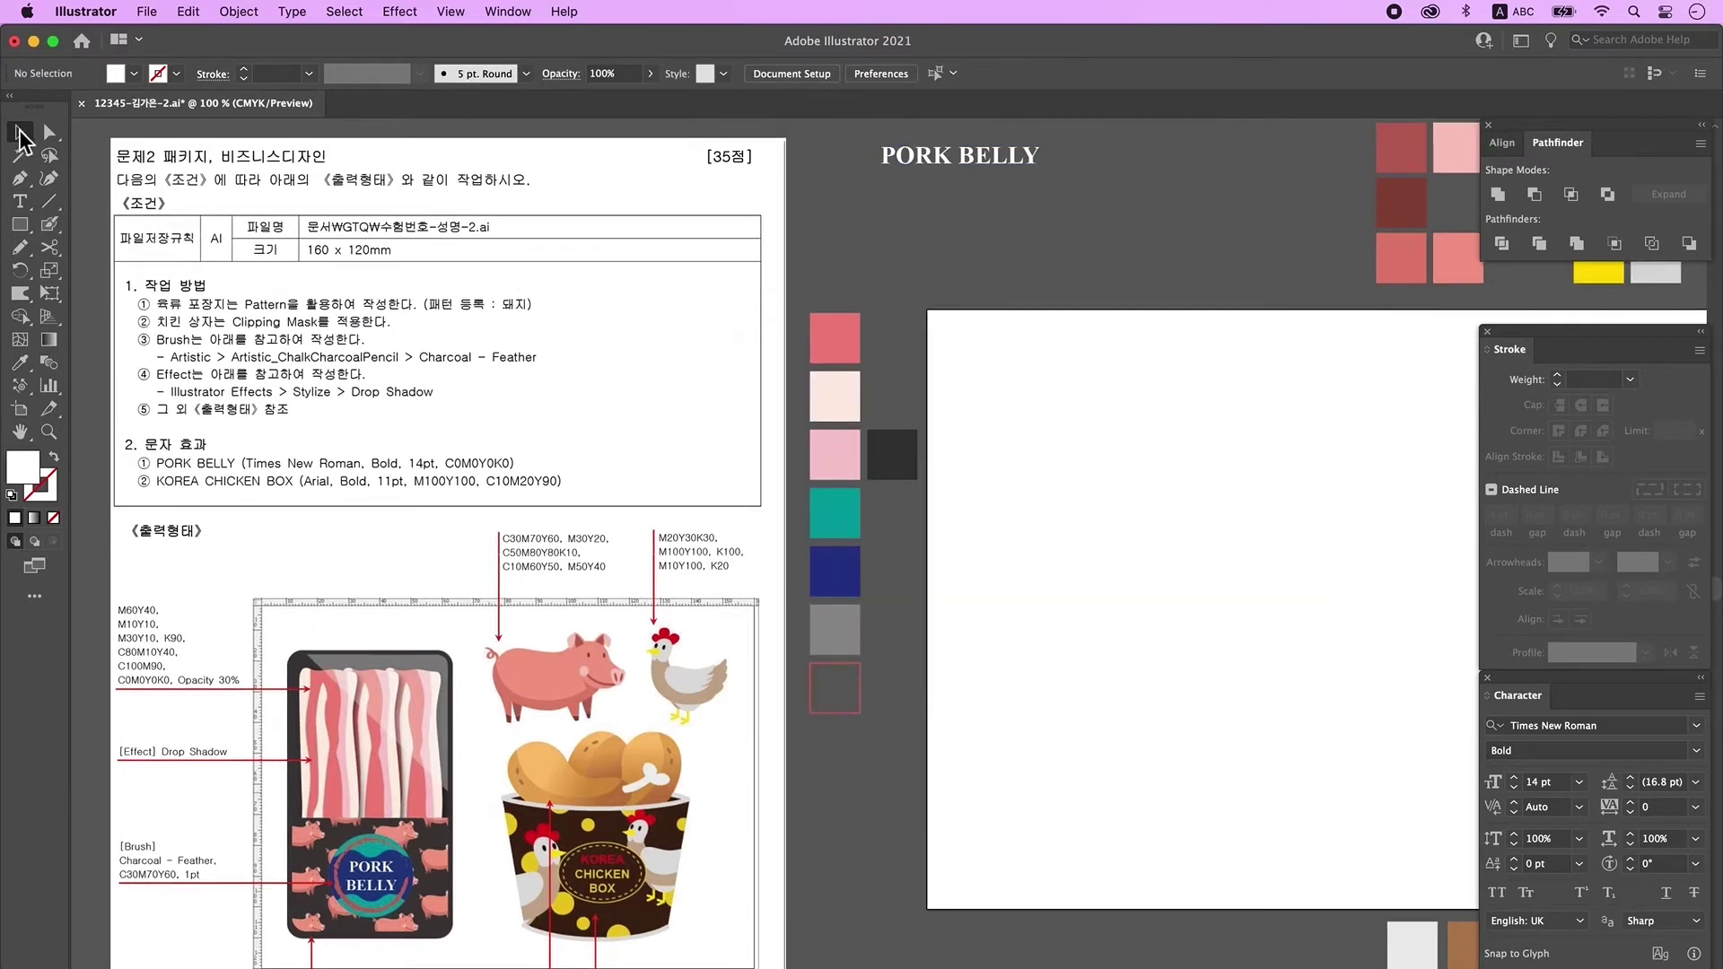
- Add the text "KOREA CHICKEN BOX" below PORK BELLY in Arial Bold at 11 pt
click(19, 201)
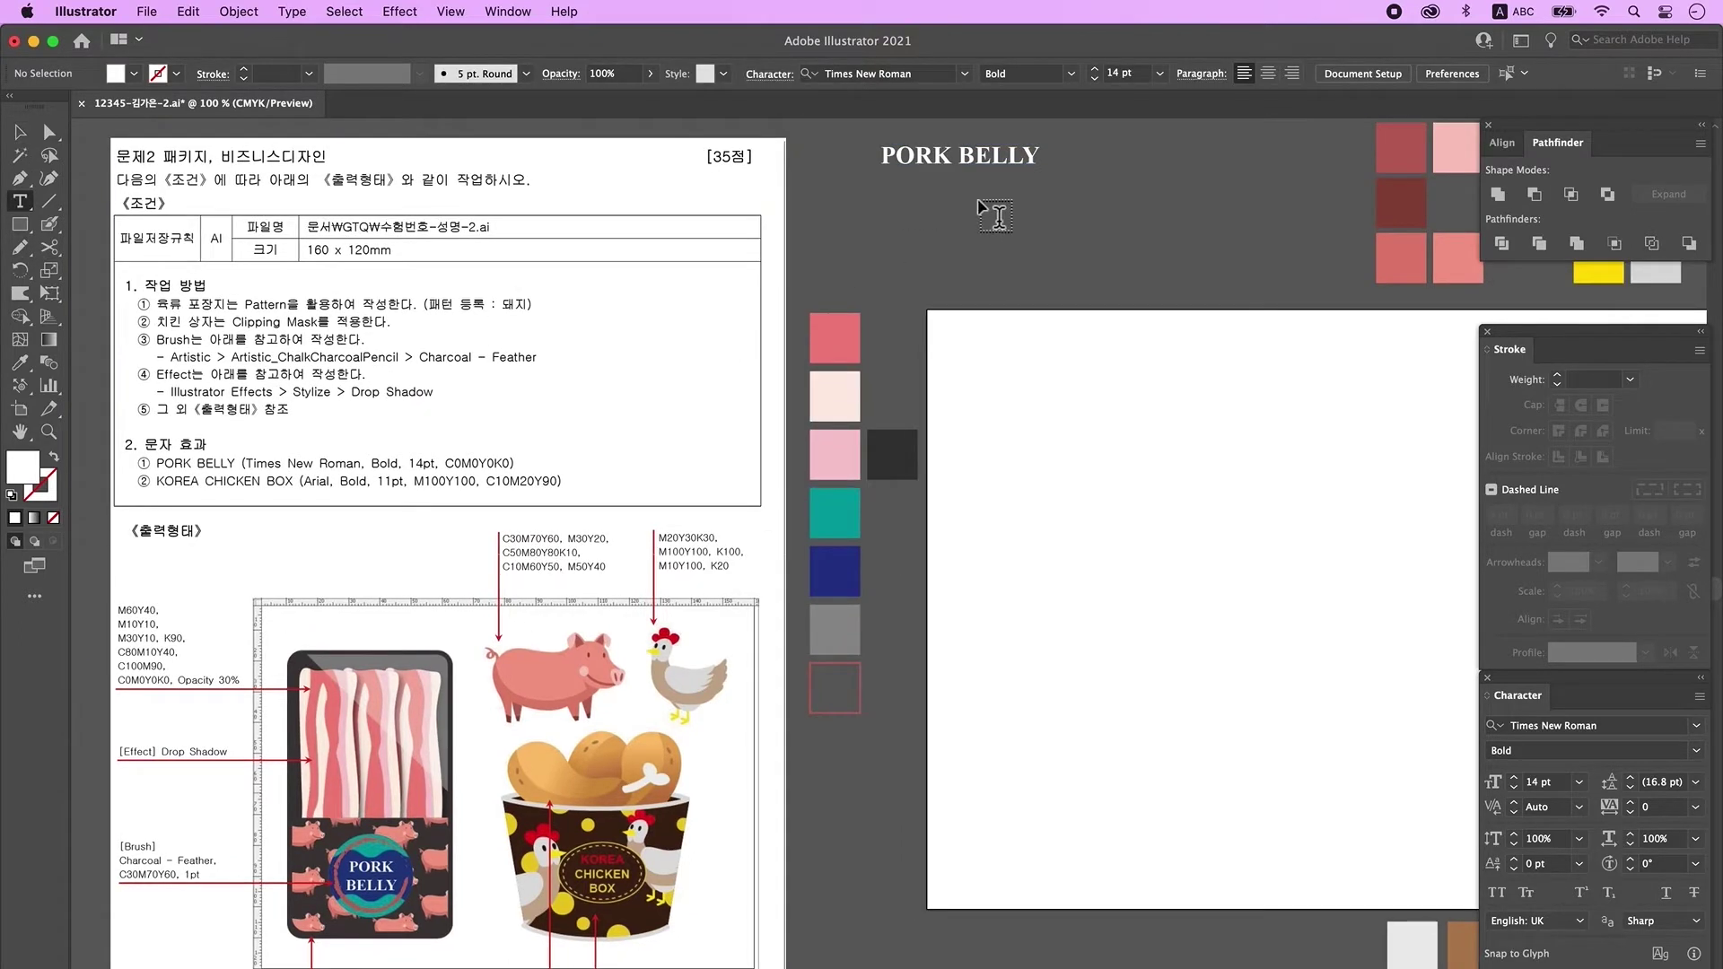
click(886, 221)
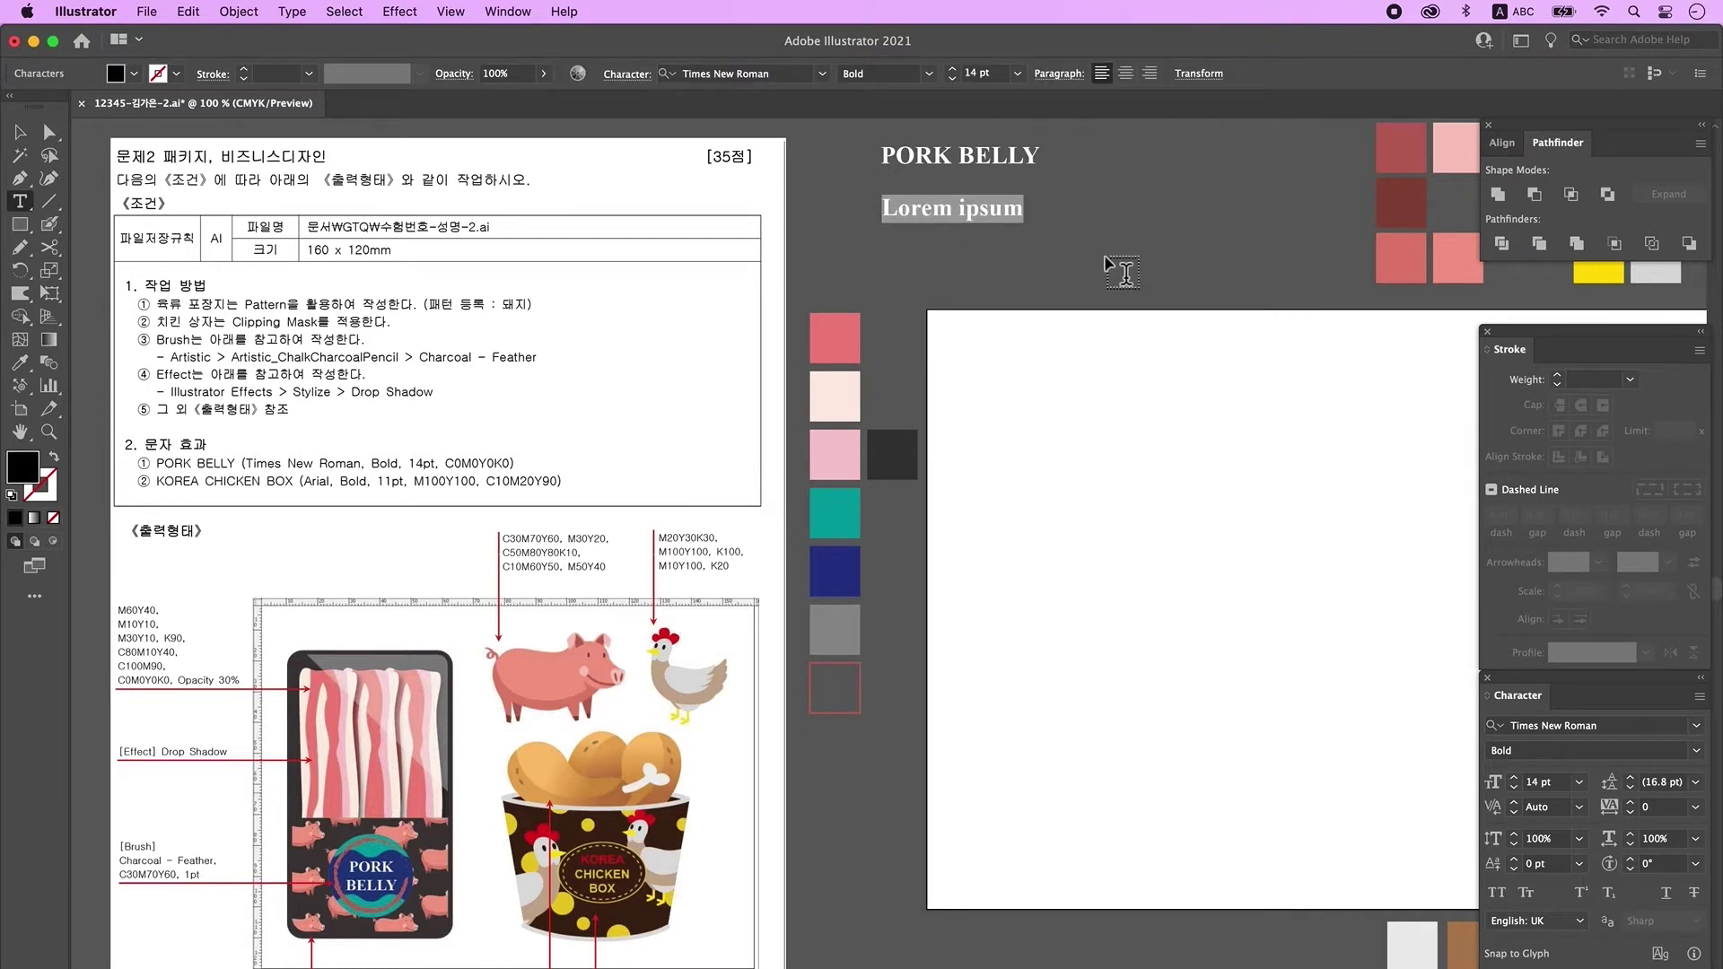
key(super+v)
key(Escape)
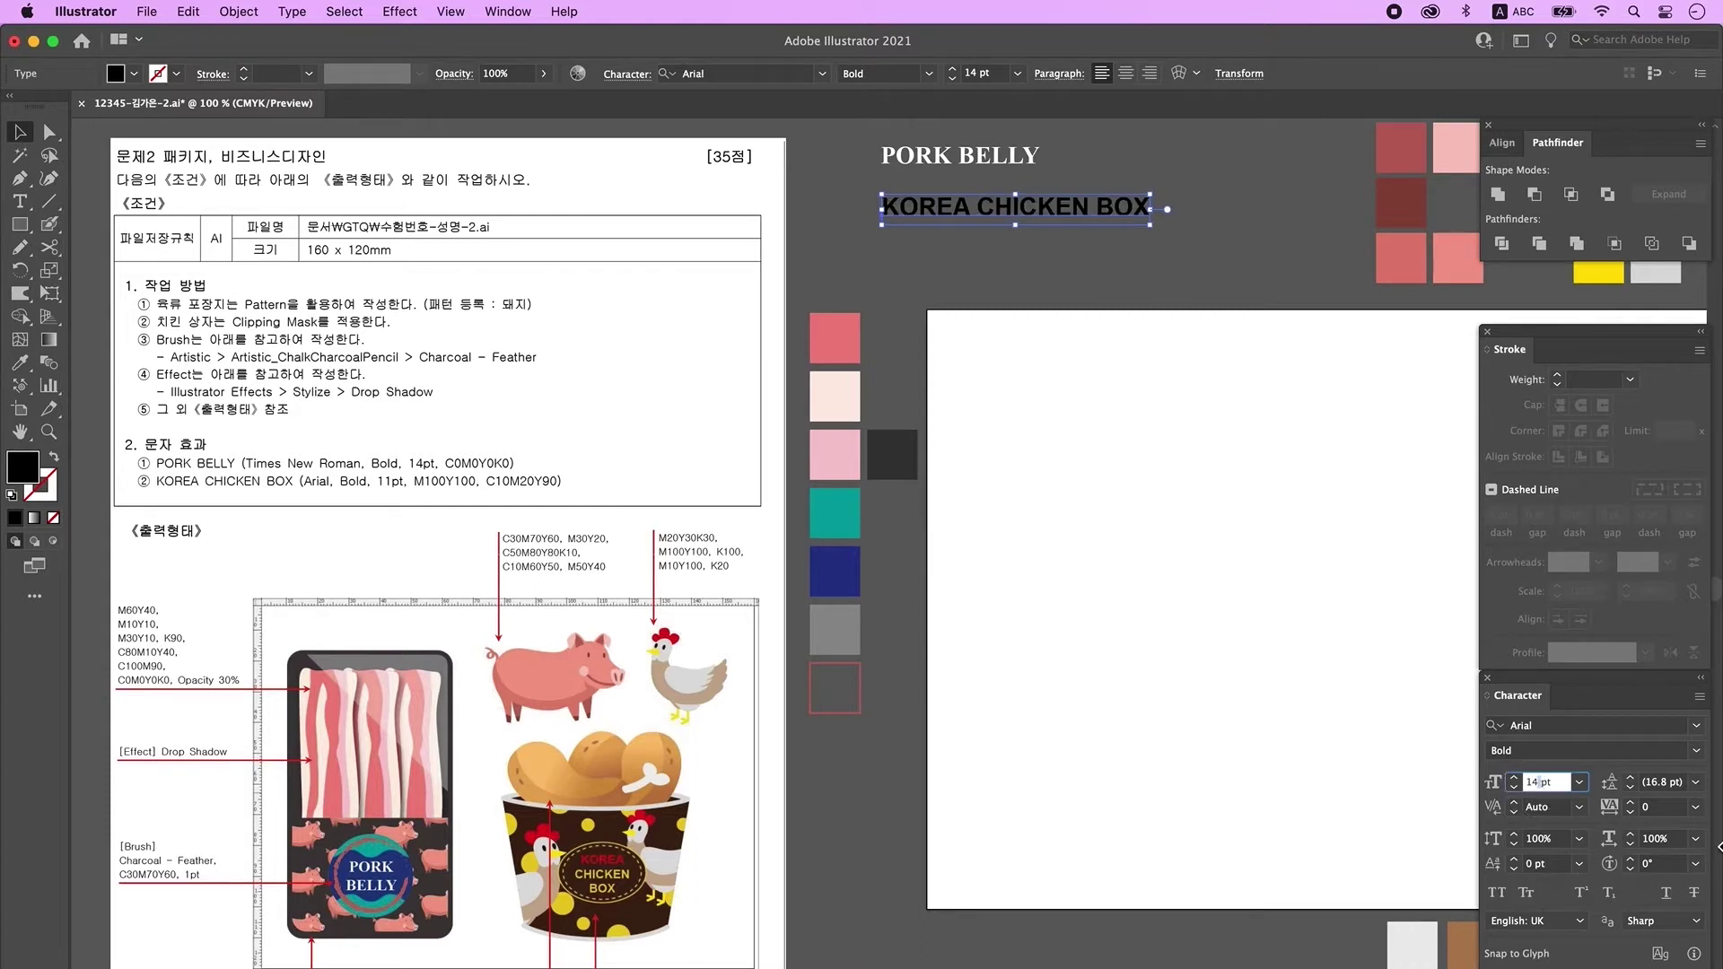
text(11)
key(Return)
- Set the fill colour of the word KOREA to C0 M100 Y100 K0
click(19, 201)
drag(952, 219, 878, 211)
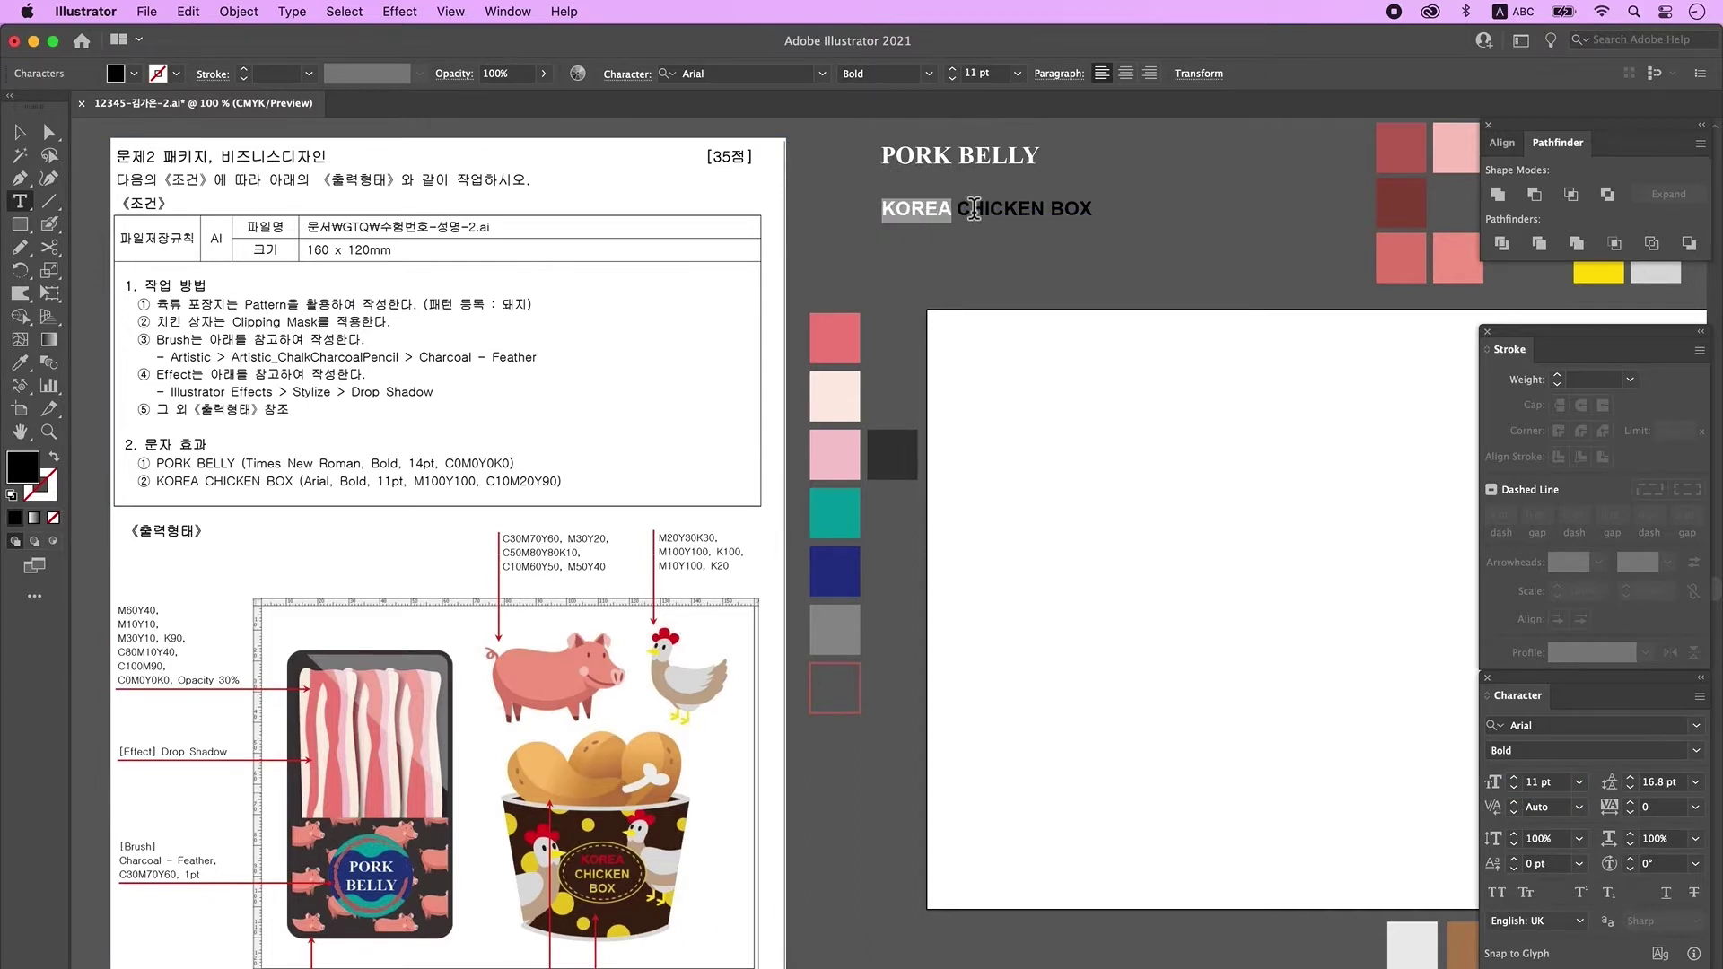
double_click(24, 468)
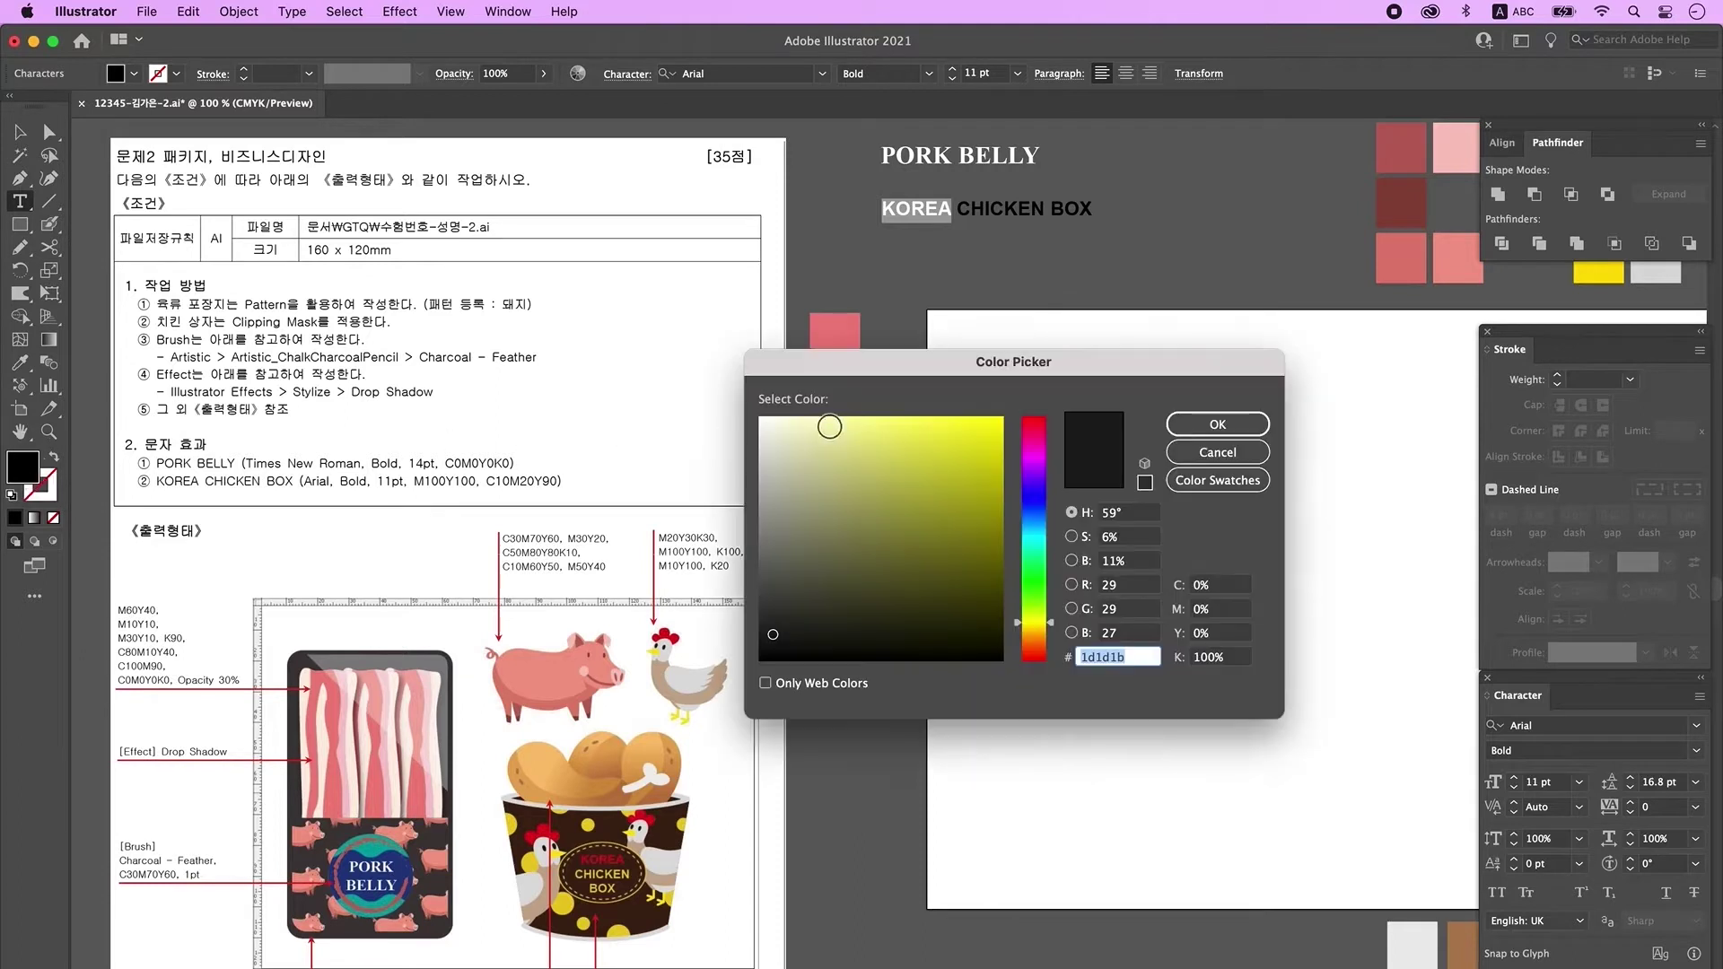
click(1237, 608)
text(100)
key(Tab)
text(100)
key(Tab)
text(0)
key(Tab)
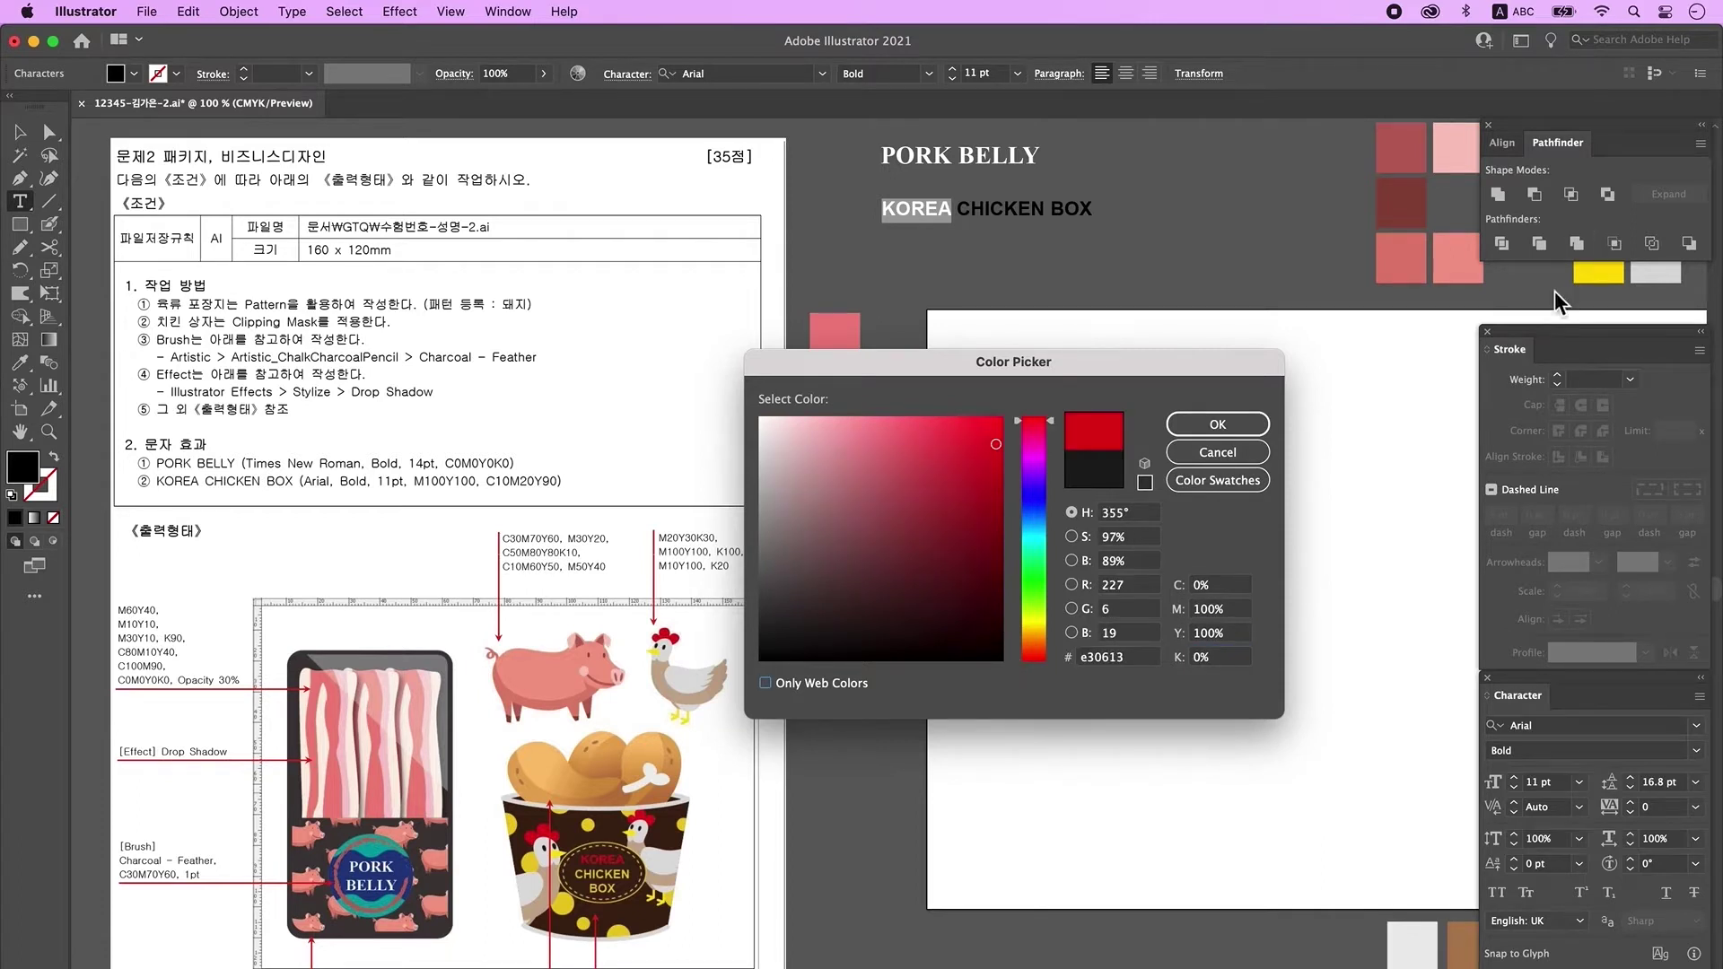
key(Return)
- Set the fill colour of the words CHICKEN BOX to C10 M20 Y90 K0
drag(970, 208, 1105, 212)
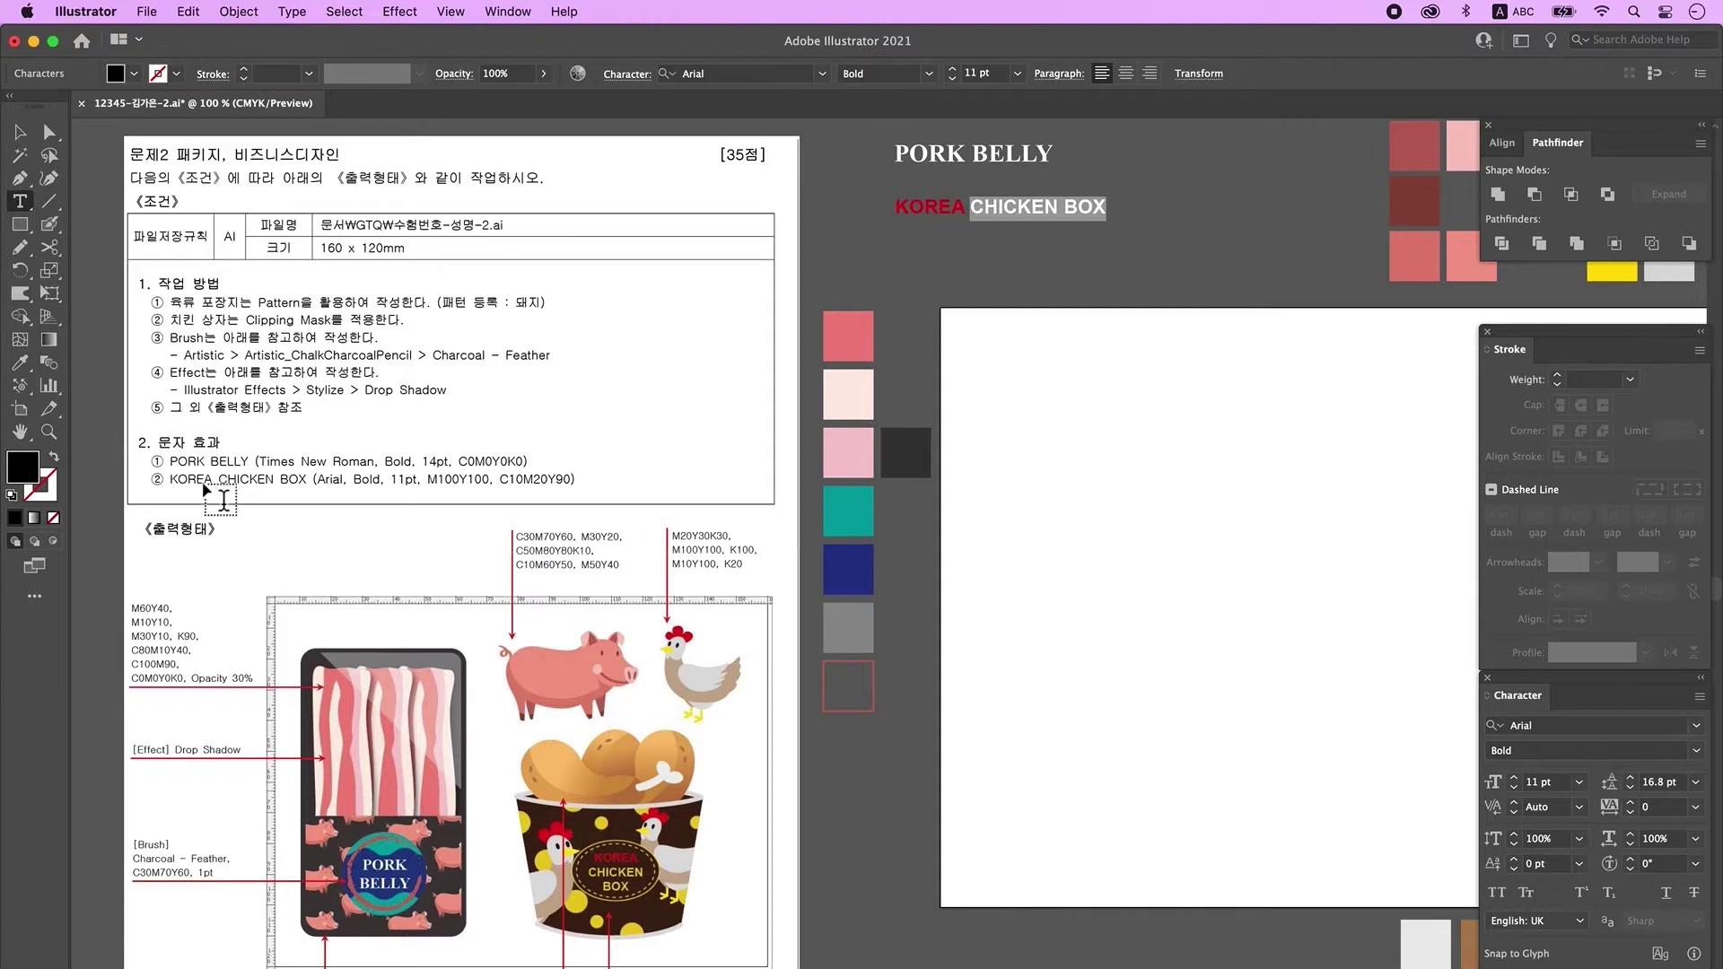
double_click(16, 473)
key(Tab)
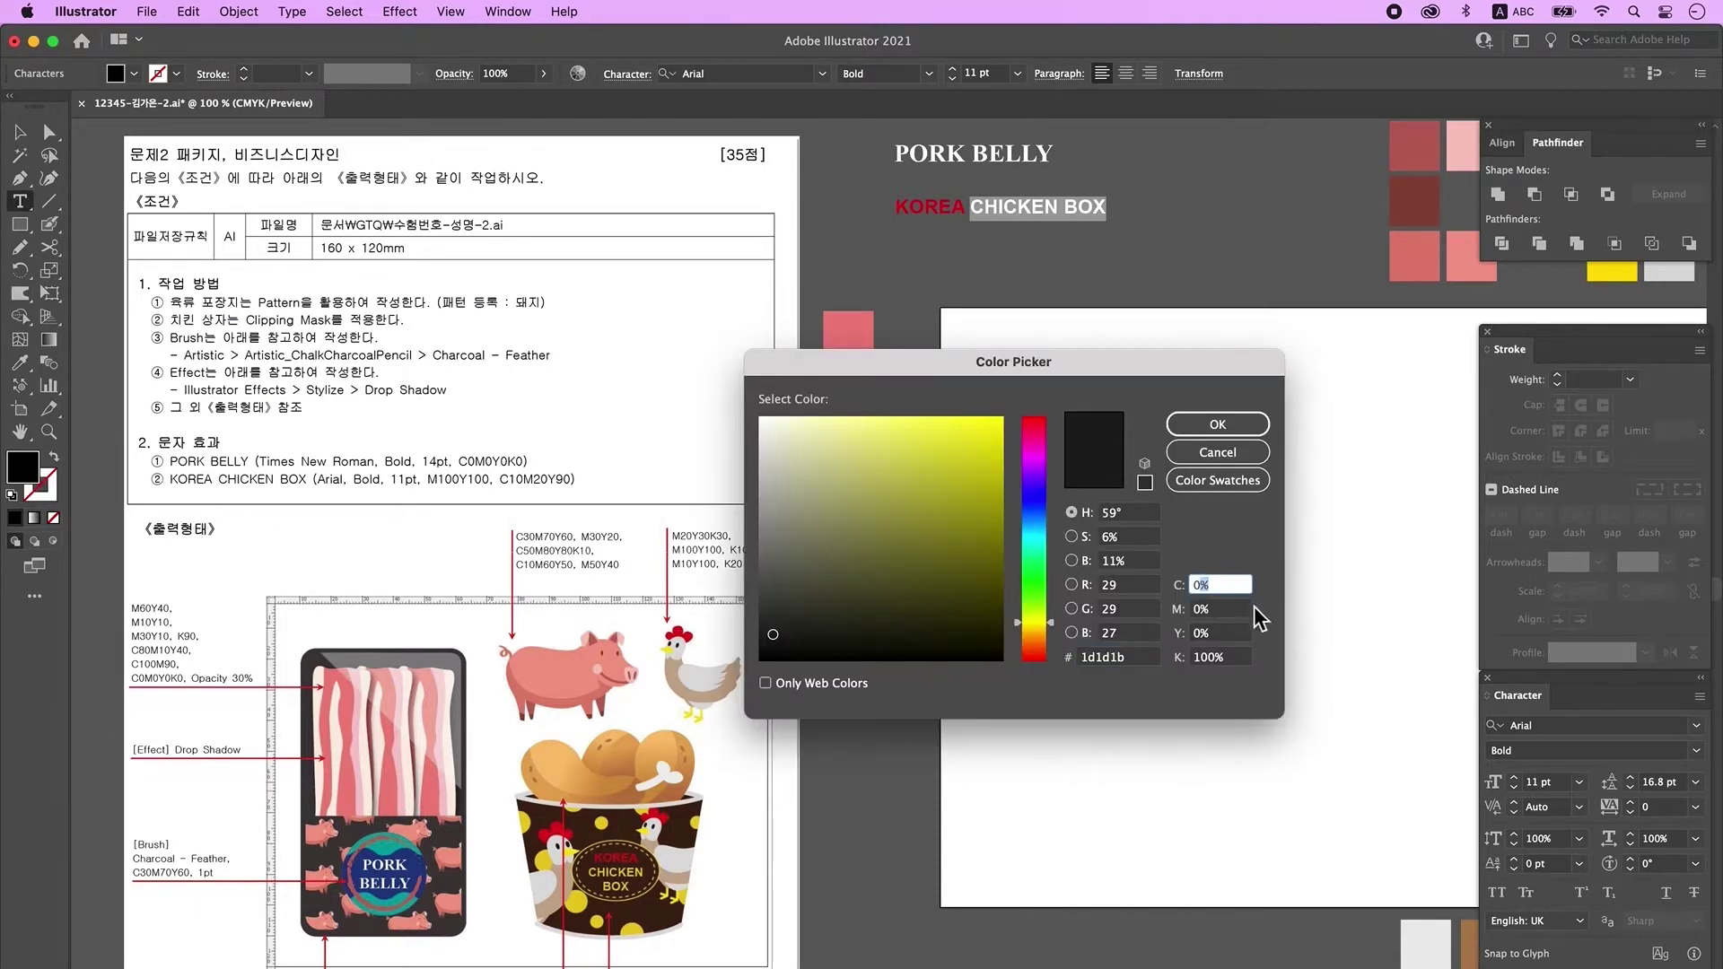
double_click(1212, 658)
text(0)
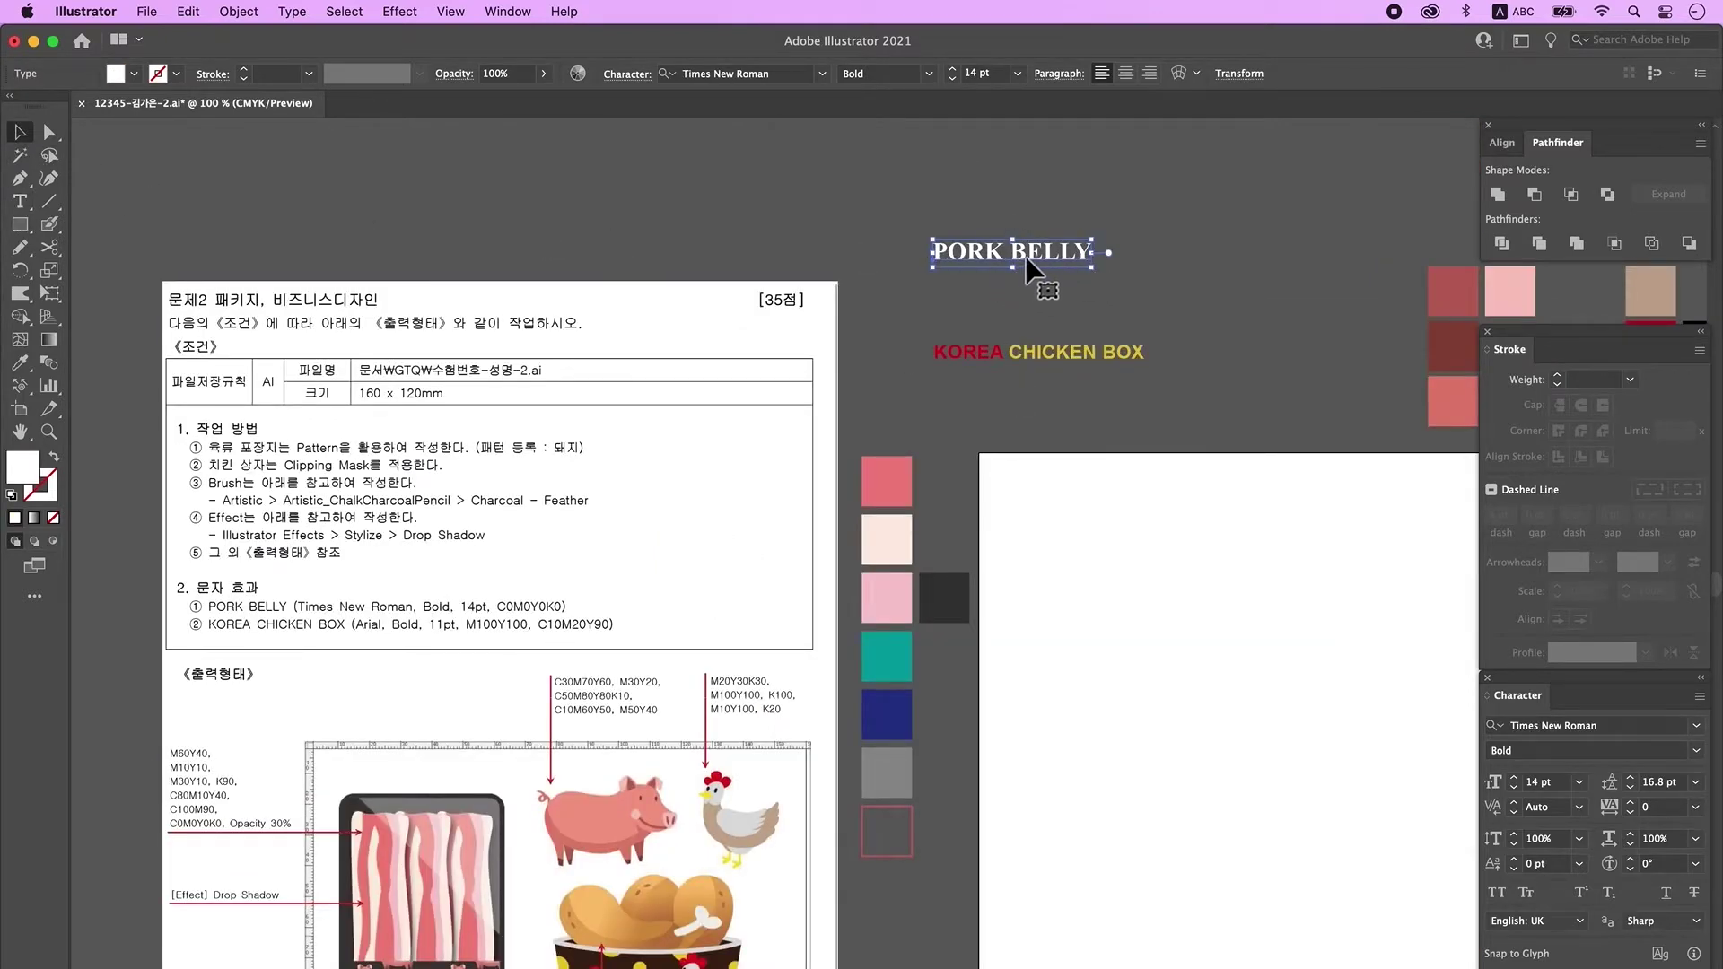
- Break PORK BELLY into two lines and centre-align the text
key(t)
key(Return)
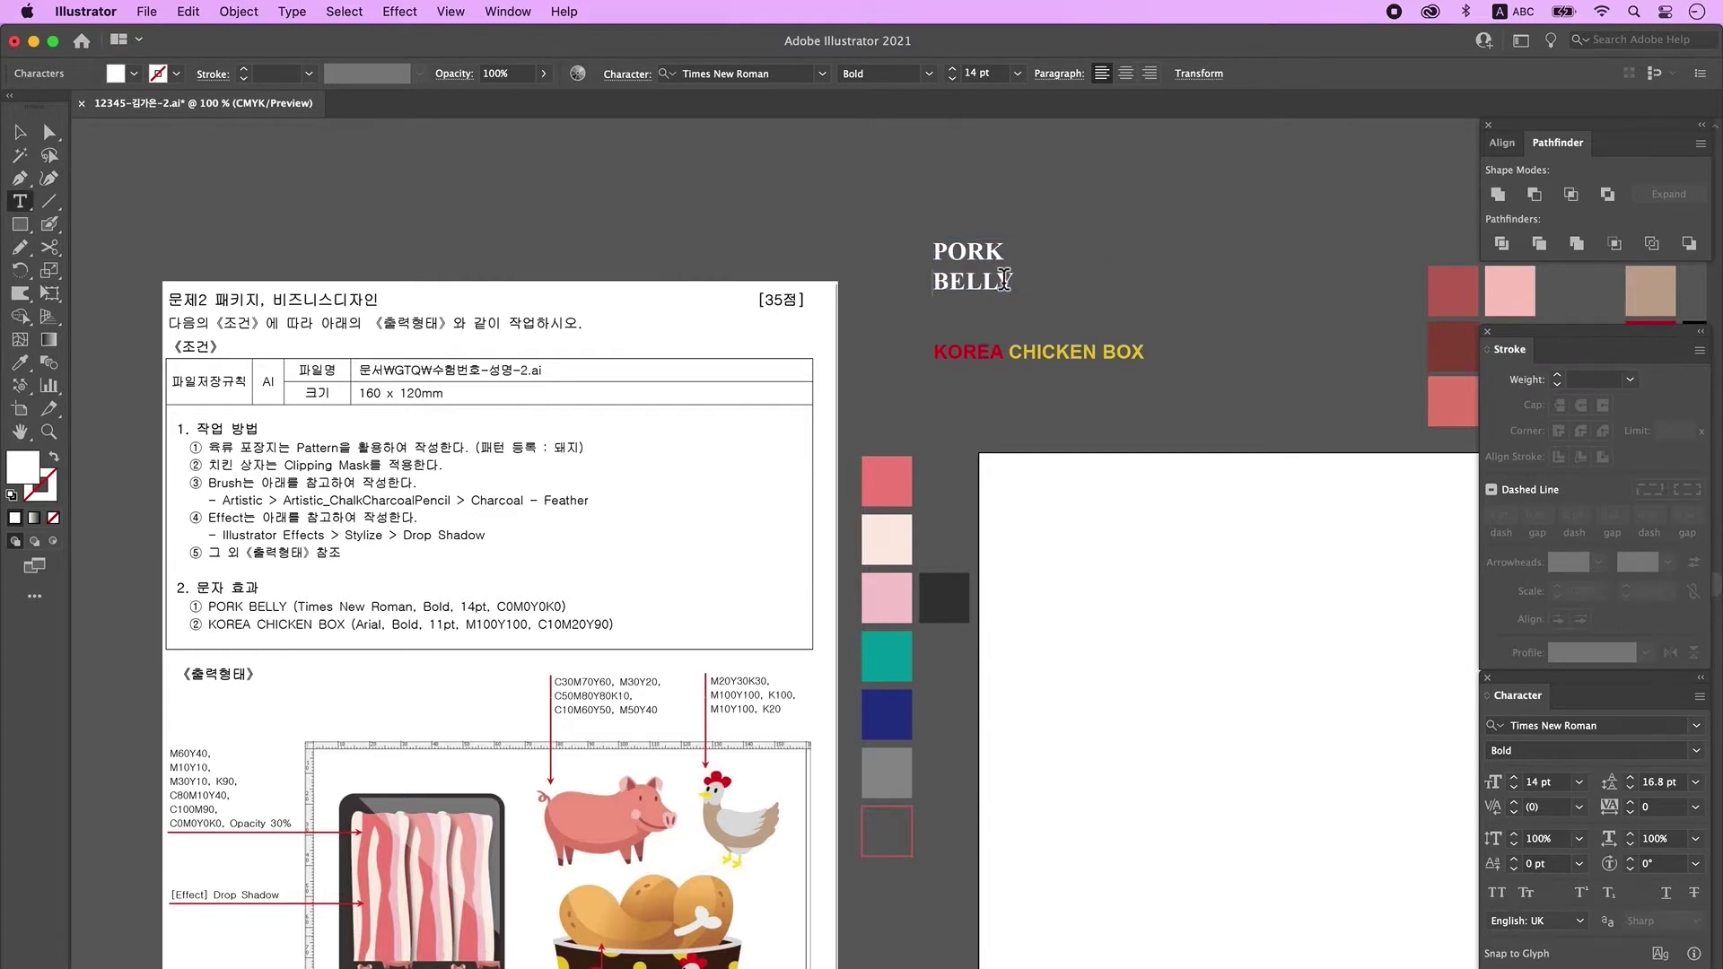
key(super+a)
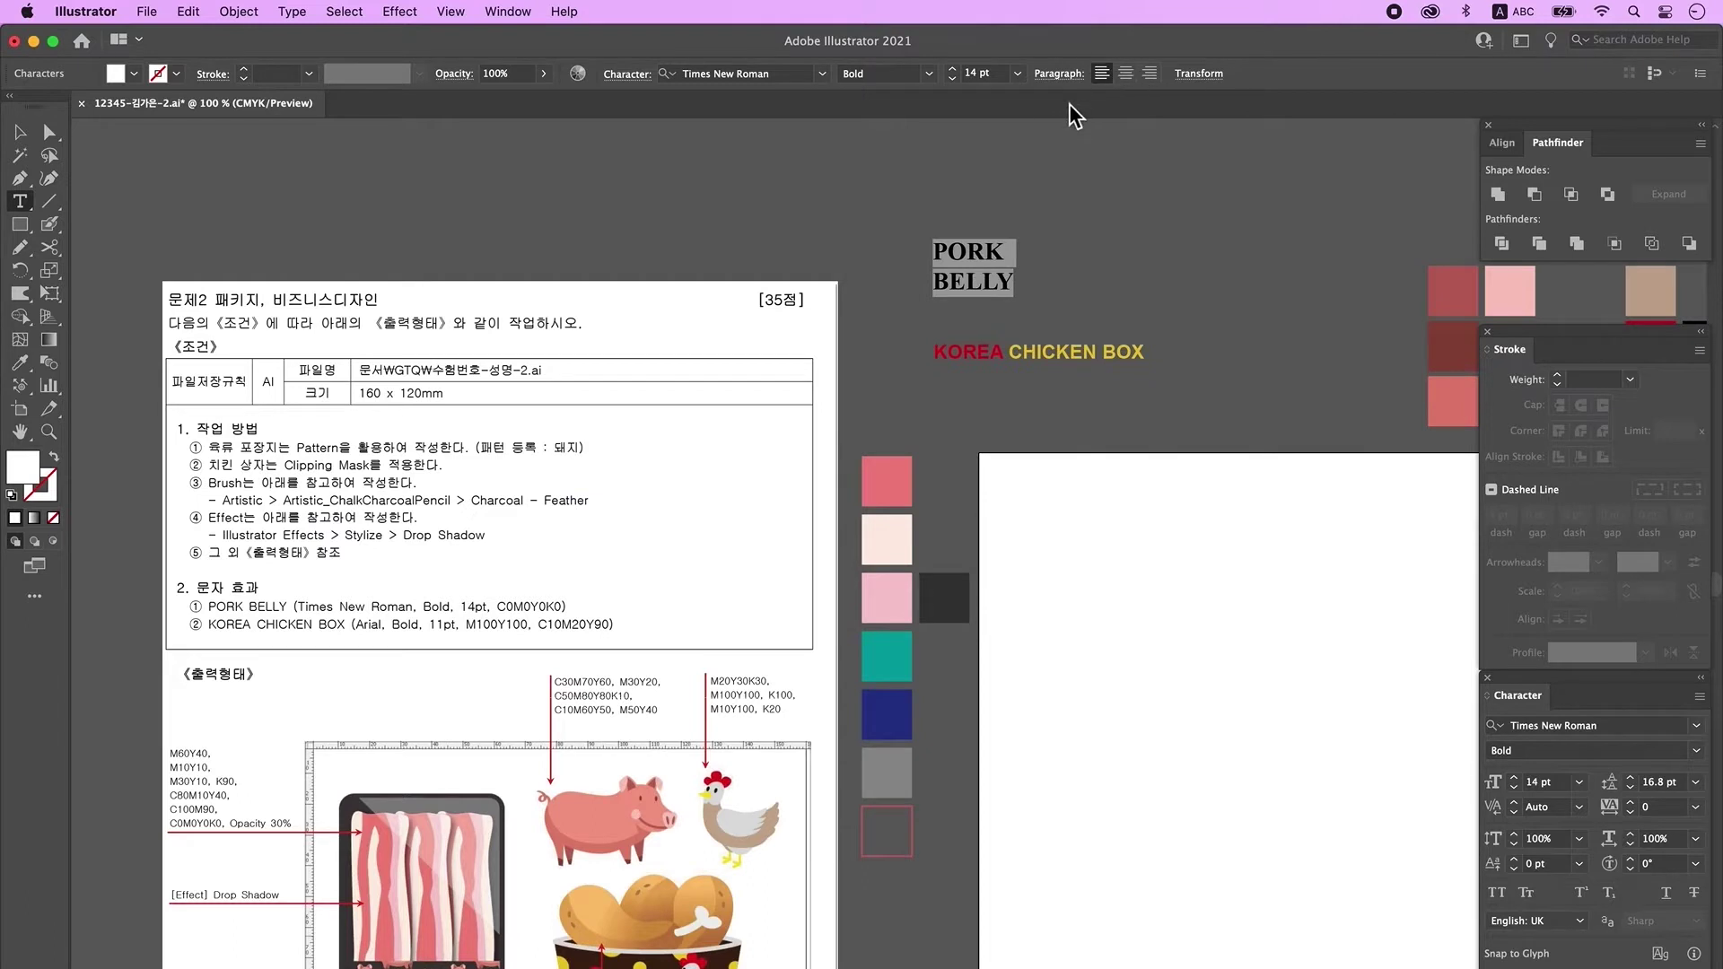
click(1129, 79)
- Break KOREA CHICKEN BOX into three lines, one word each, and centre-align the text
click(1007, 353)
key(Return)
click(1024, 383)
key(Return)
key(super+a)
click(1126, 73)
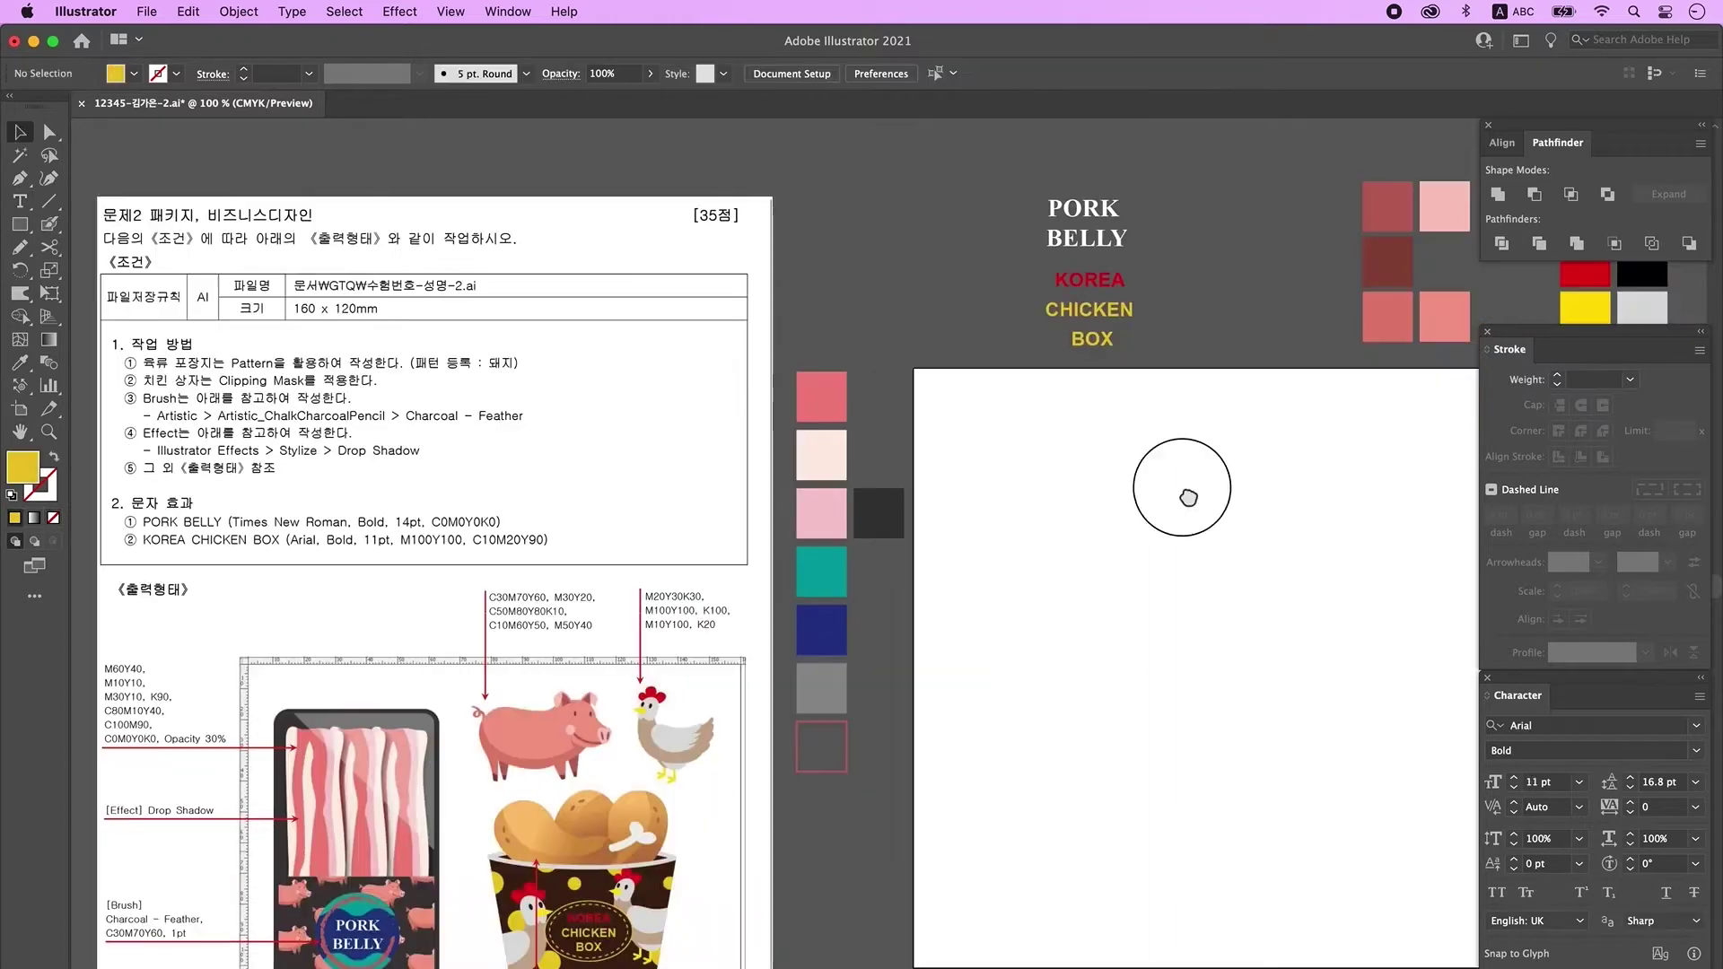
- Draw the pig's head on the artboard with the Pen tool as a closed curved shape tapering to a pointed snout end
super+click(595, 839)
super+click(880, 508)
drag(950, 563, 868, 532)
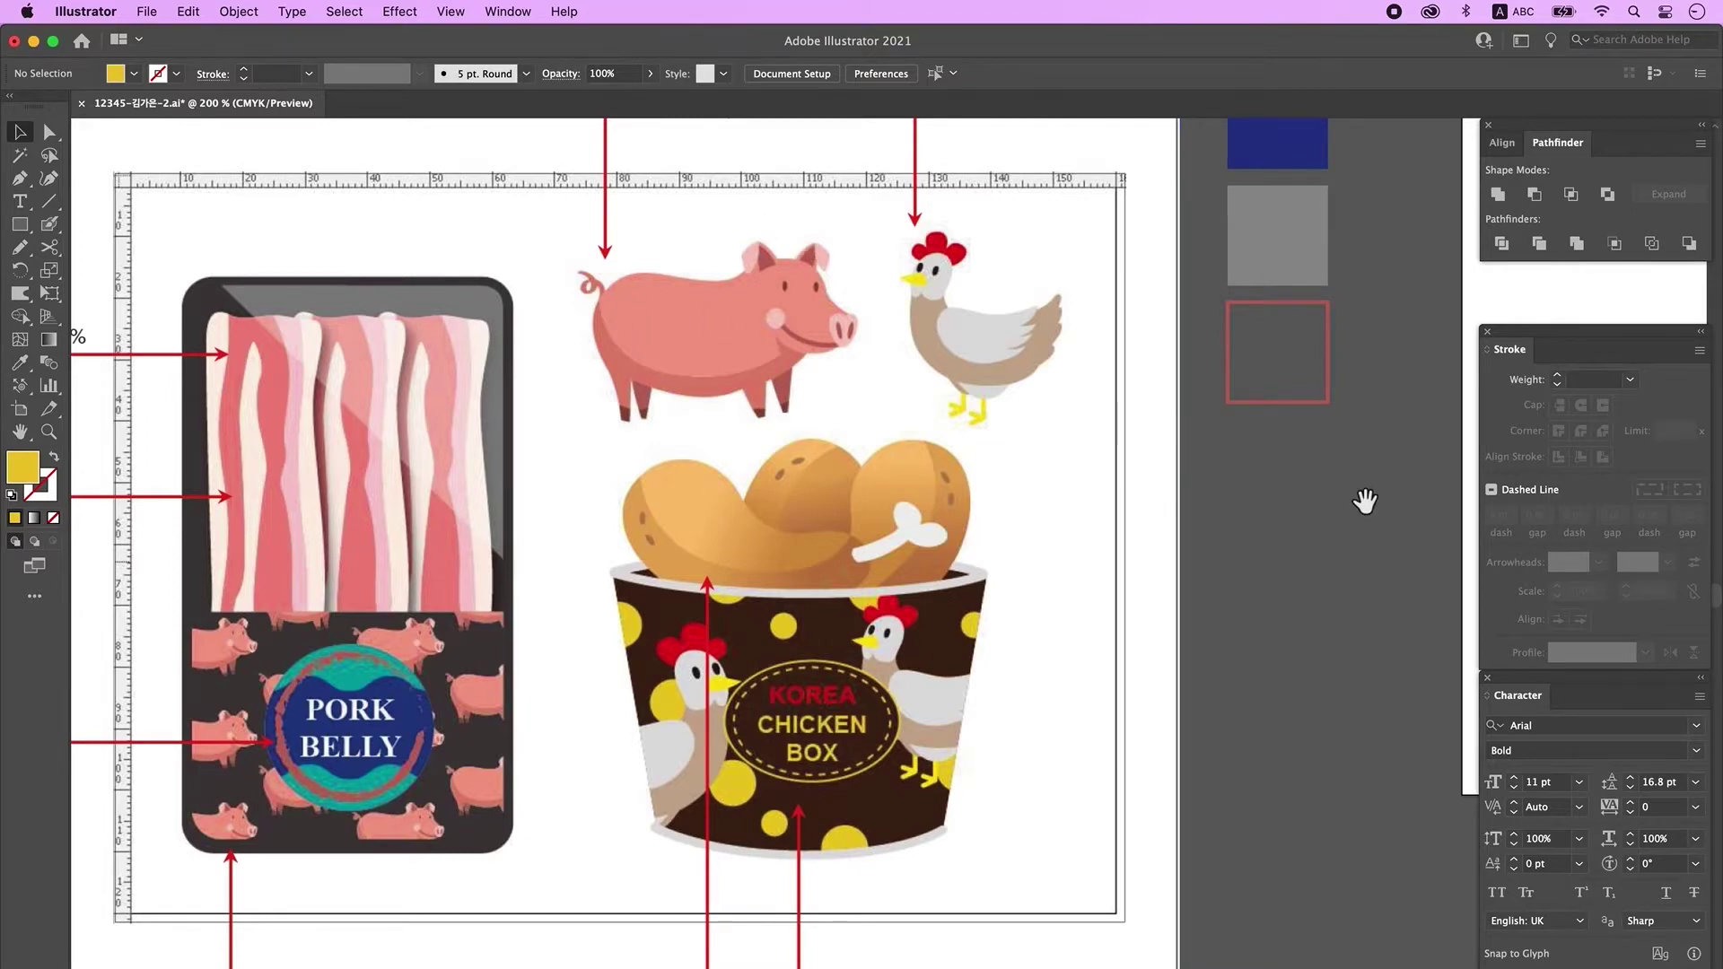
drag(1359, 494, 1223, 524)
key(super+minus)
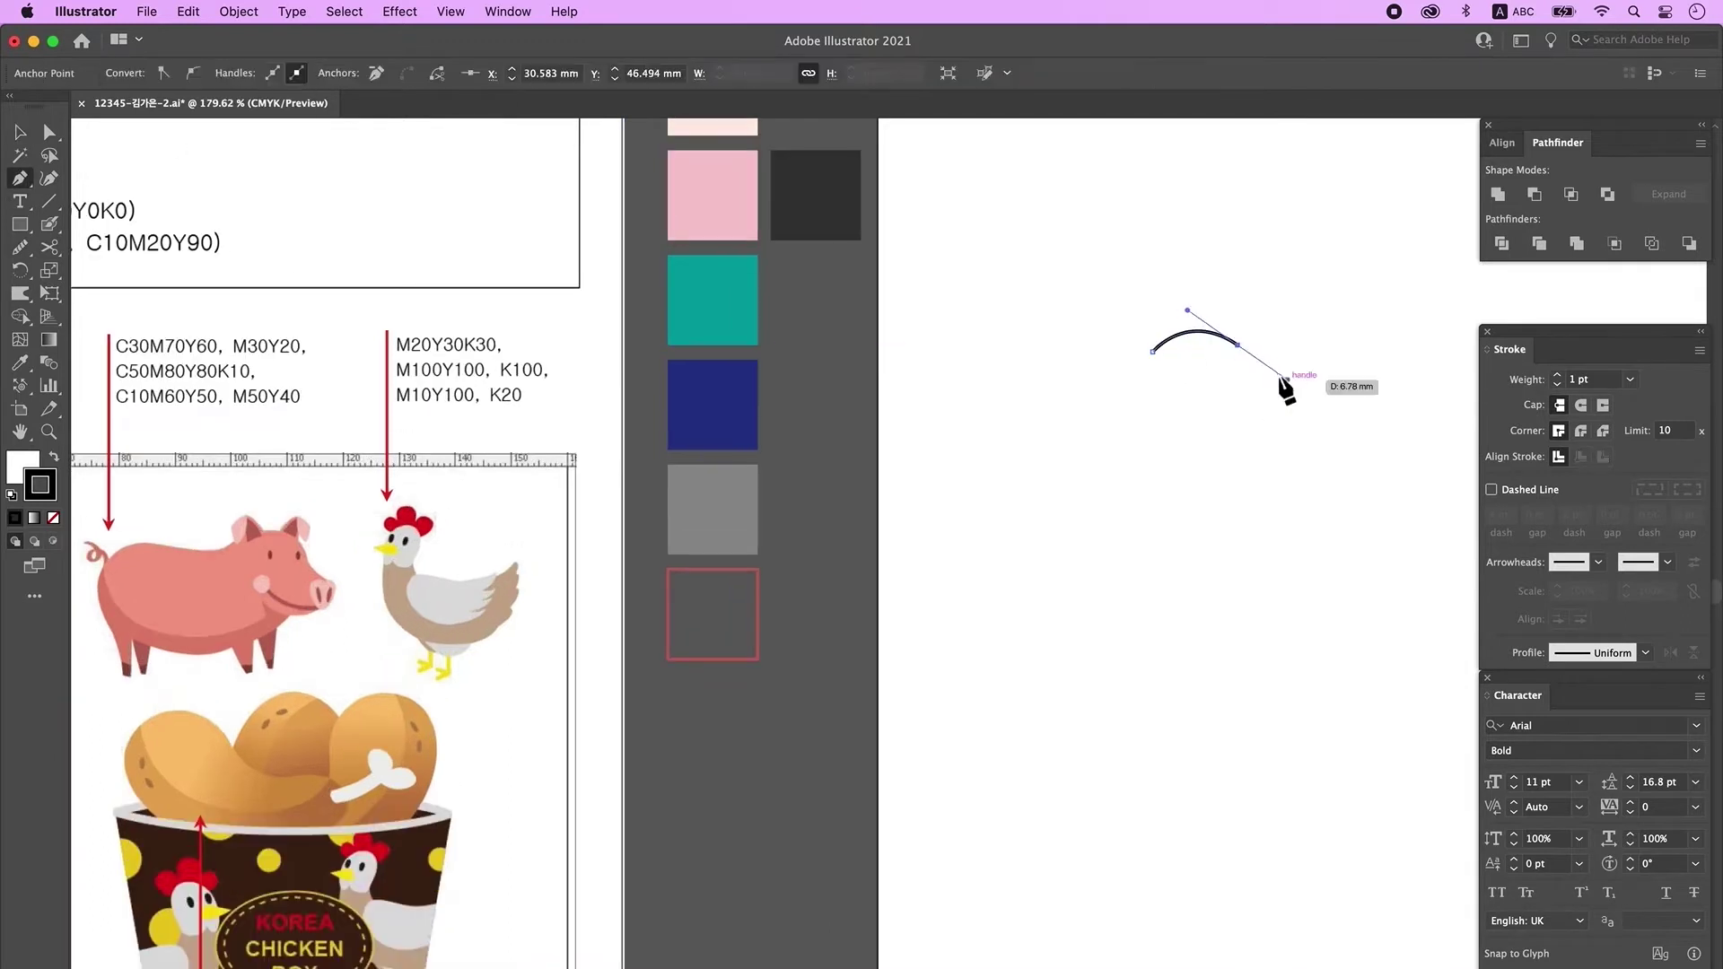
mouse_move(1290, 392)
mouse_down()
mouse_move(1244, 412)
mouse_move(1309, 435)
mouse_up()
mouse_move(1172, 436)
mouse_down()
mouse_move(1113, 420)
mouse_move(1041, 363)
mouse_up()
click(1172, 436)
click(1153, 352)
- Draw the pig's long rounded body with the Pen tool, starting at the back of the head and closing over its rear part
click(1153, 352)
click(1088, 367)
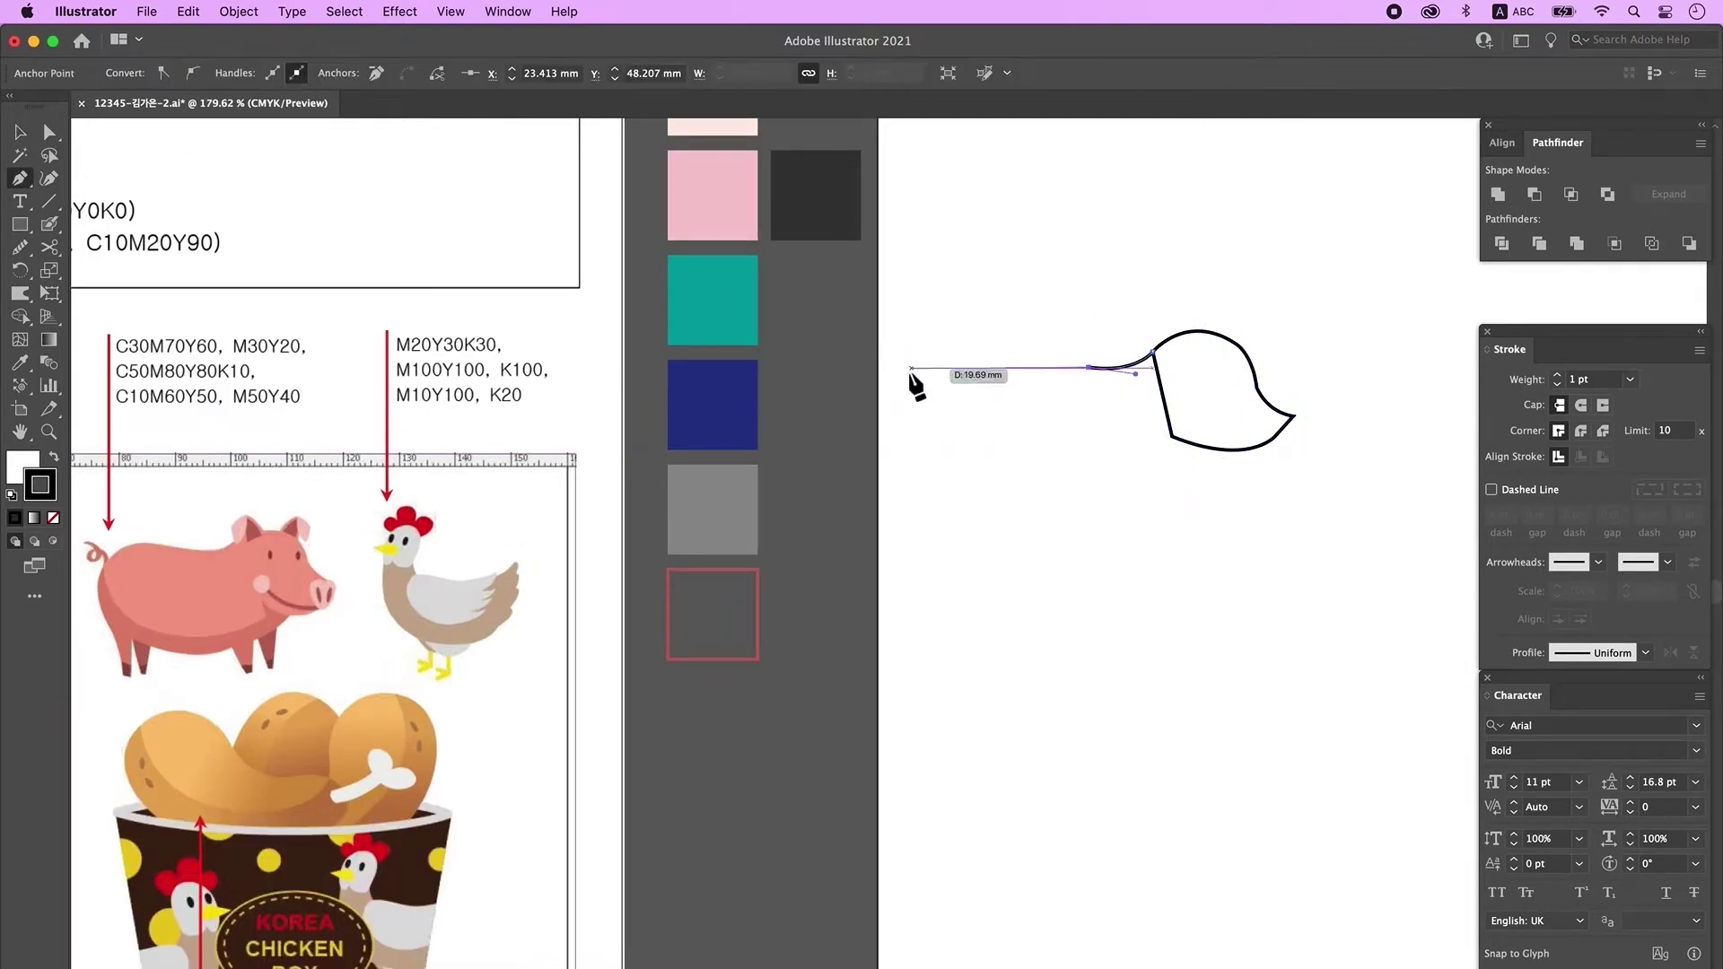
click(980, 344)
drag(929, 455, 1031, 520)
click(916, 390)
click(963, 485)
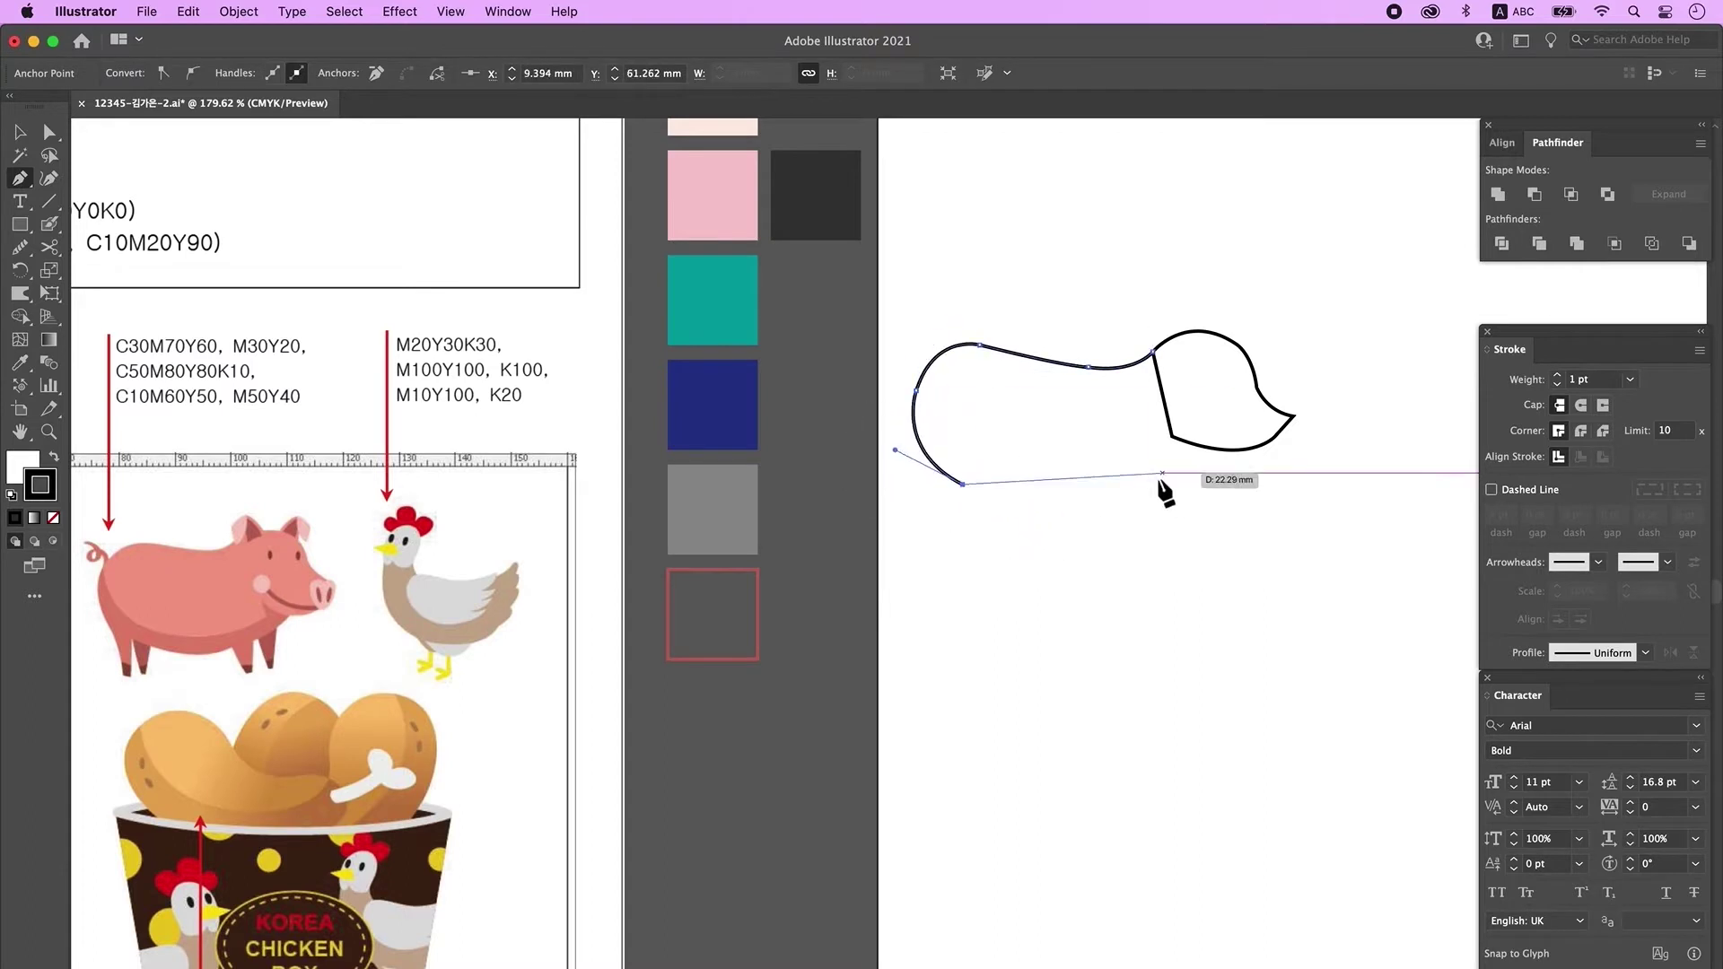
drag(1224, 435, 1347, 310)
click(1223, 435)
click(1177, 360)
click(1153, 352)
super+click(1154, 535)
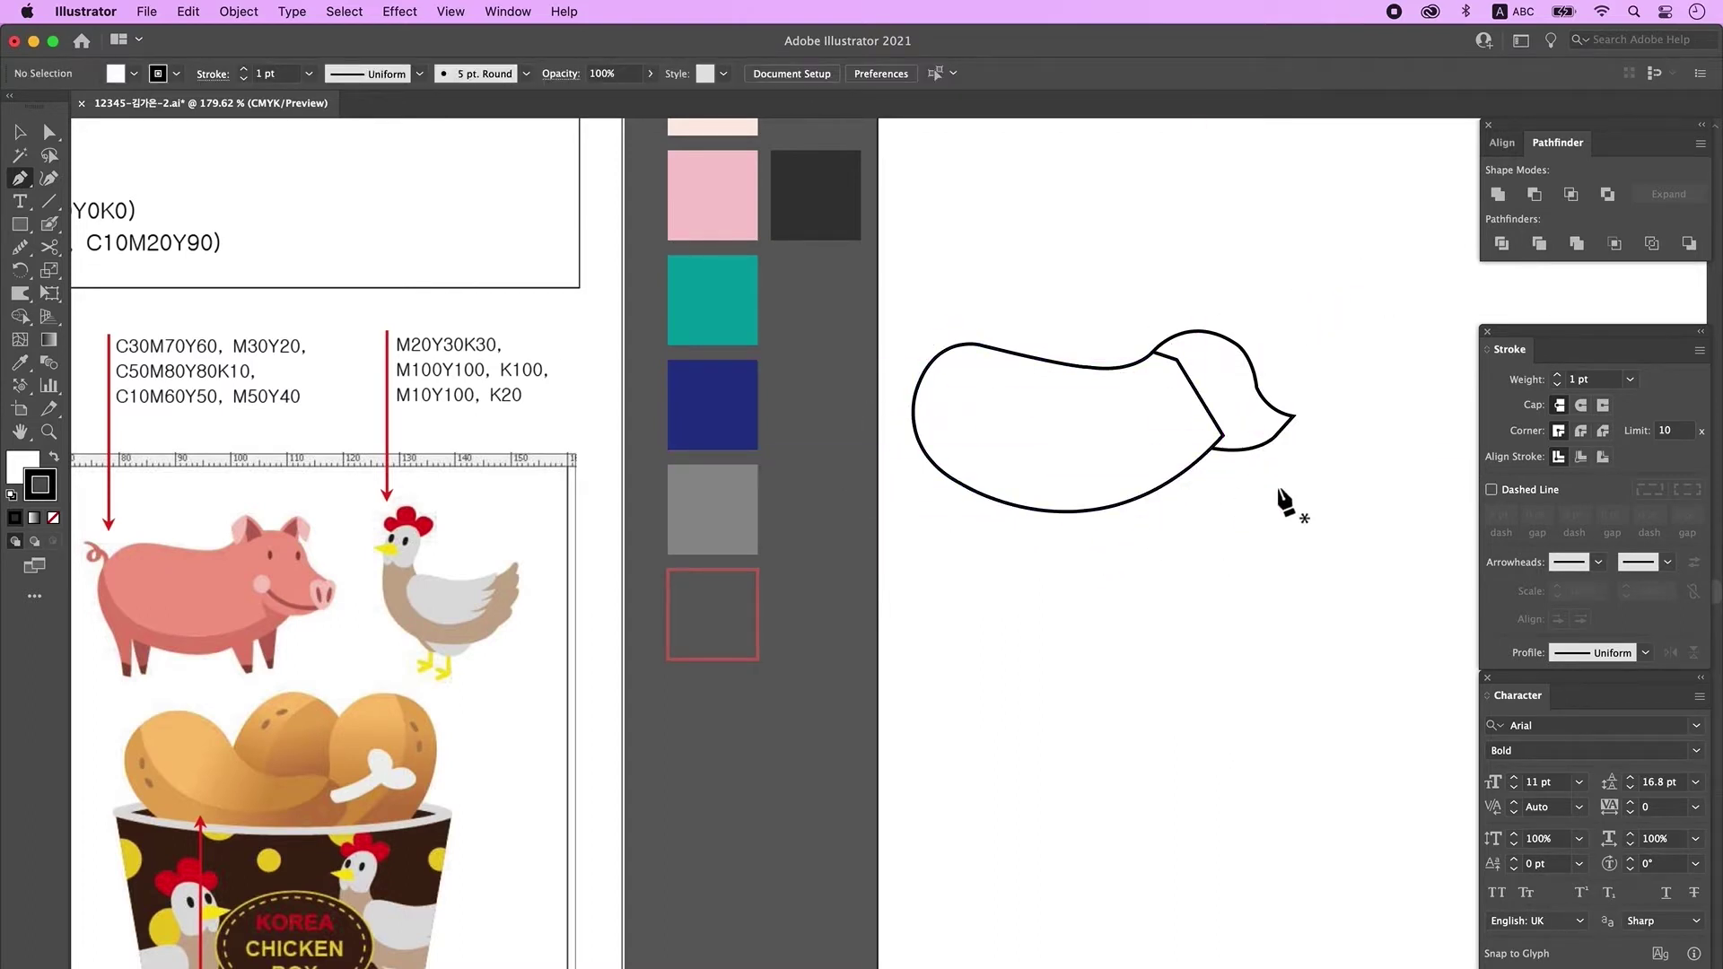
- Draw a heart-shaped snout about 3.9 by 4.5 mm below the head and smooth its outline
click(1228, 512)
mouse_move(1199, 504)
mouse_down()
mouse_move(1184, 515)
mouse_move(1211, 543)
mouse_move(1247, 513)
mouse_move(1244, 475)
mouse_move(1215, 504)
mouse_move(1257, 537)
mouse_up()
click(1227, 512)
key(v)
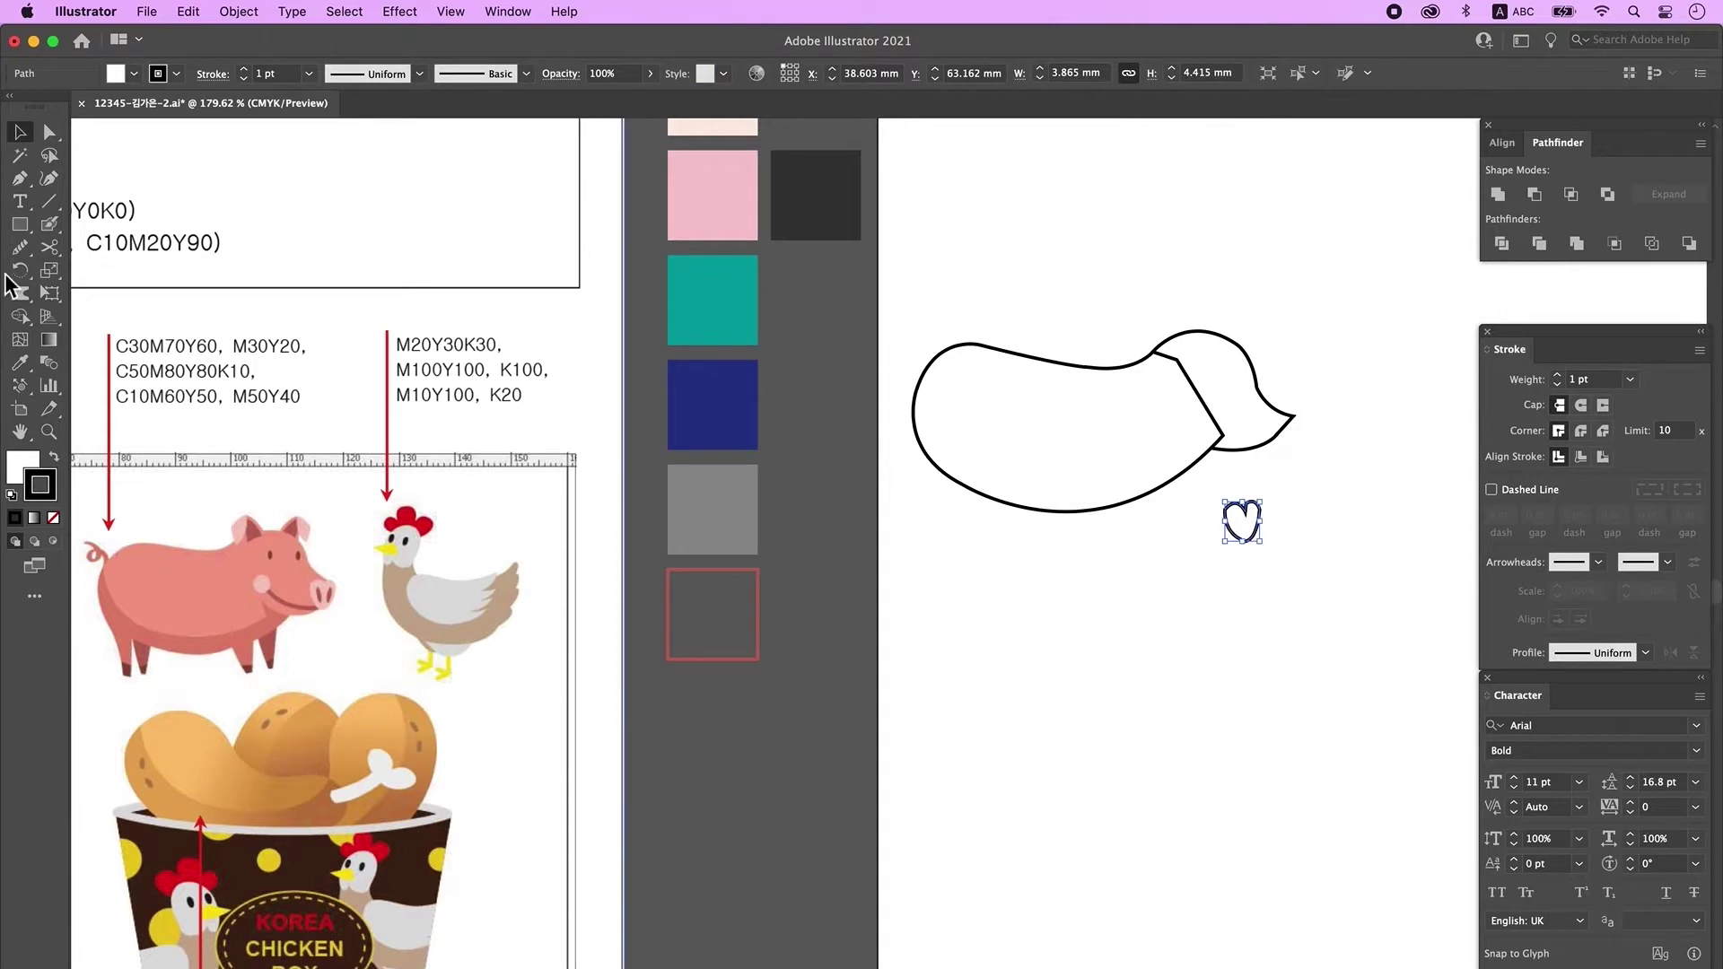
click(19, 248)
drag(1266, 512, 1274, 520)
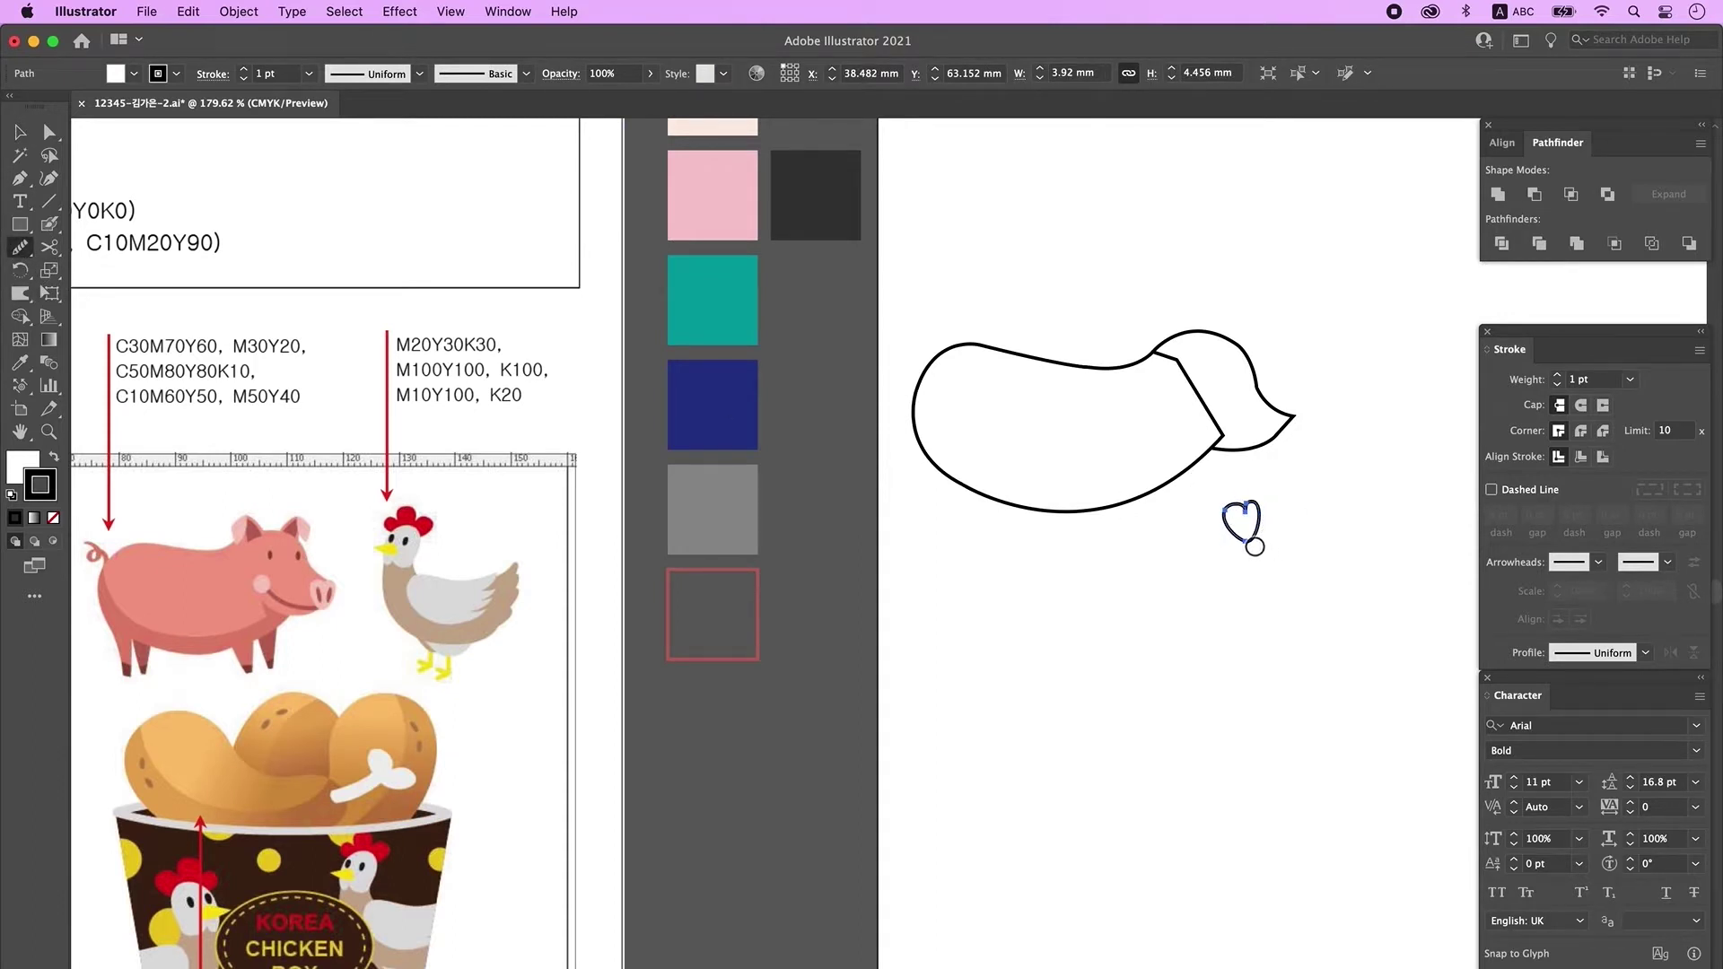
- Move the heart-shaped snout onto the pointed tip of the pig's head
click(20, 132)
drag(1246, 540, 1281, 443)
click(1279, 494)
- Draw the pig's ear above the head with the Pen tool as two overlapping closed shapes
click(20, 178)
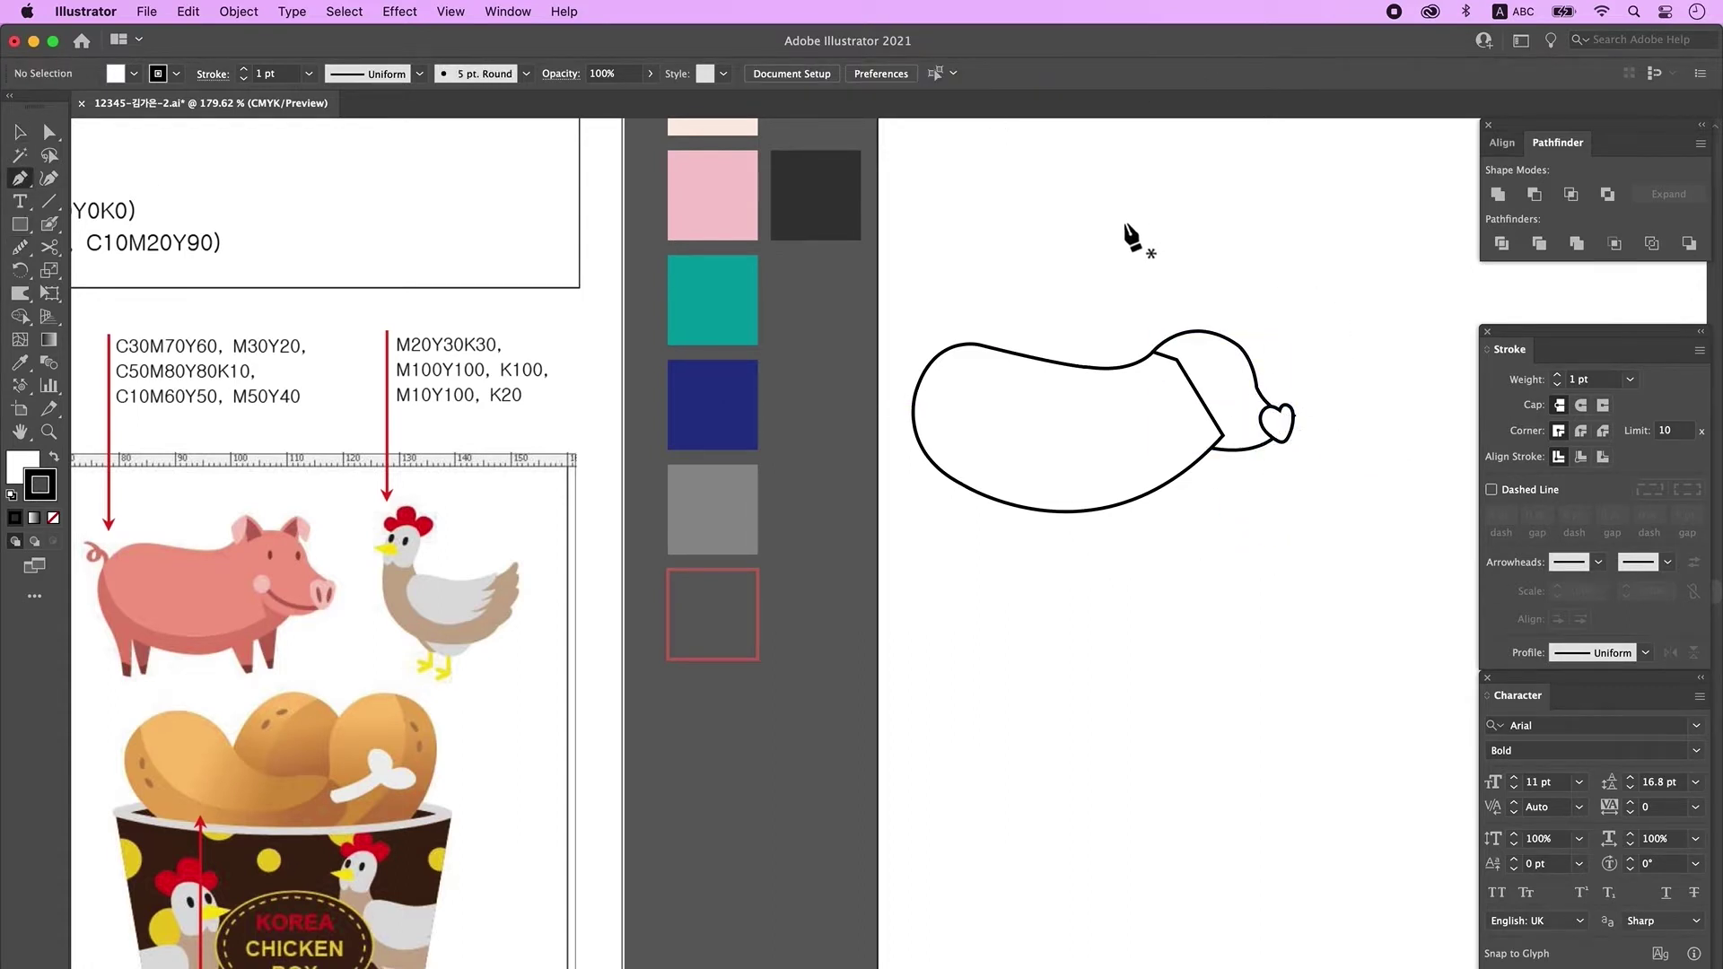
click(1138, 293)
click(1167, 288)
click(1145, 327)
click(1138, 294)
mouse_move(1145, 327)
mouse_down()
mouse_move(1124, 326)
mouse_move(1192, 329)
mouse_up()
click(1167, 288)
click(1189, 314)
click(1165, 328)
click(1153, 307)
click(1165, 288)
- Send the selected ear shape one level backward and refine the ear's outline above the pig's head
scroll(1164, 288, up, 3)
key(super+bracketleft)
click(1159, 300)
drag(1199, 341, 1207, 357)
key(super+minus)
key(super+minus)
key(v)
drag(919, 345, 992, 395)
click(1242, 244)
key(a)
drag(1097, 395, 1164, 348)
drag(1265, 476, 1308, 435)
key(v)
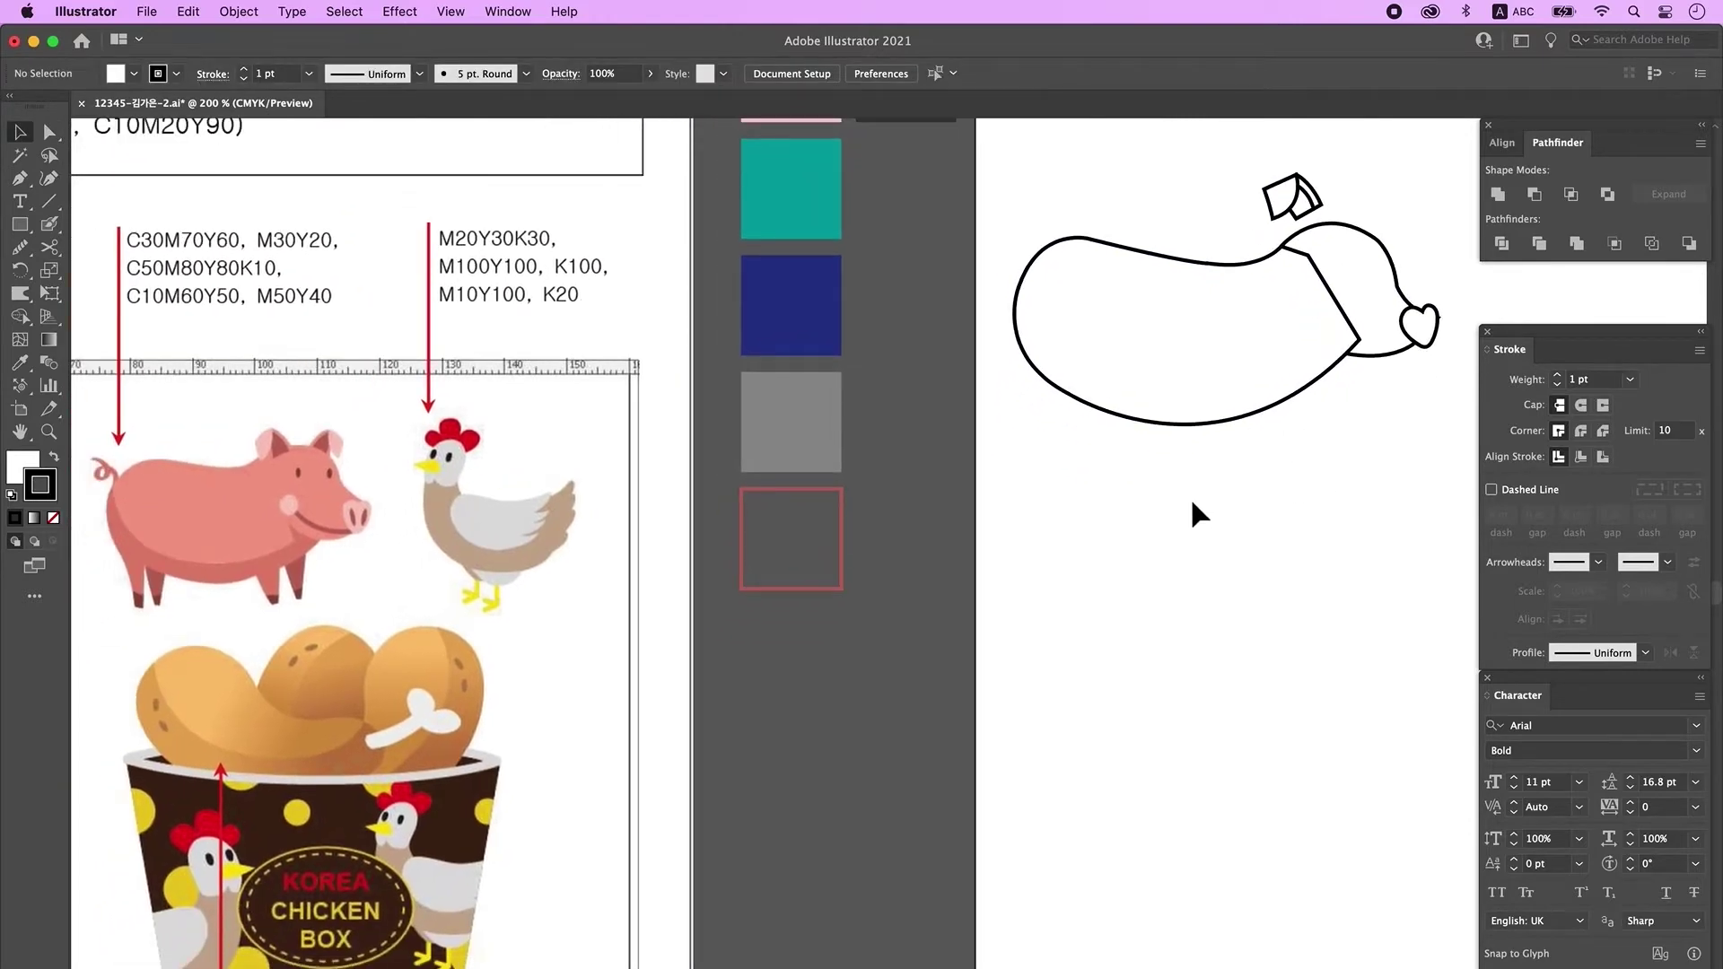
- Draw the pig's curved hind leg with the Pen tool at the lower rear of the body
key(p)
click(1043, 372)
drag(1070, 438, 1069, 473)
click(1071, 457)
click(1090, 457)
drag(1082, 382, 1075, 373)
click(1043, 372)
- Draw a straight tapered leg with the Pen tool just below the pig's belly
click(1130, 443)
click(1142, 510)
click(1156, 509)
click(1168, 438)
click(1130, 443)
key(v)
click(1251, 590)
- Draw a horizontal line across the lower end of each leg to mark off the hooves
drag(1251, 590, 1191, 623)
click(49, 201)
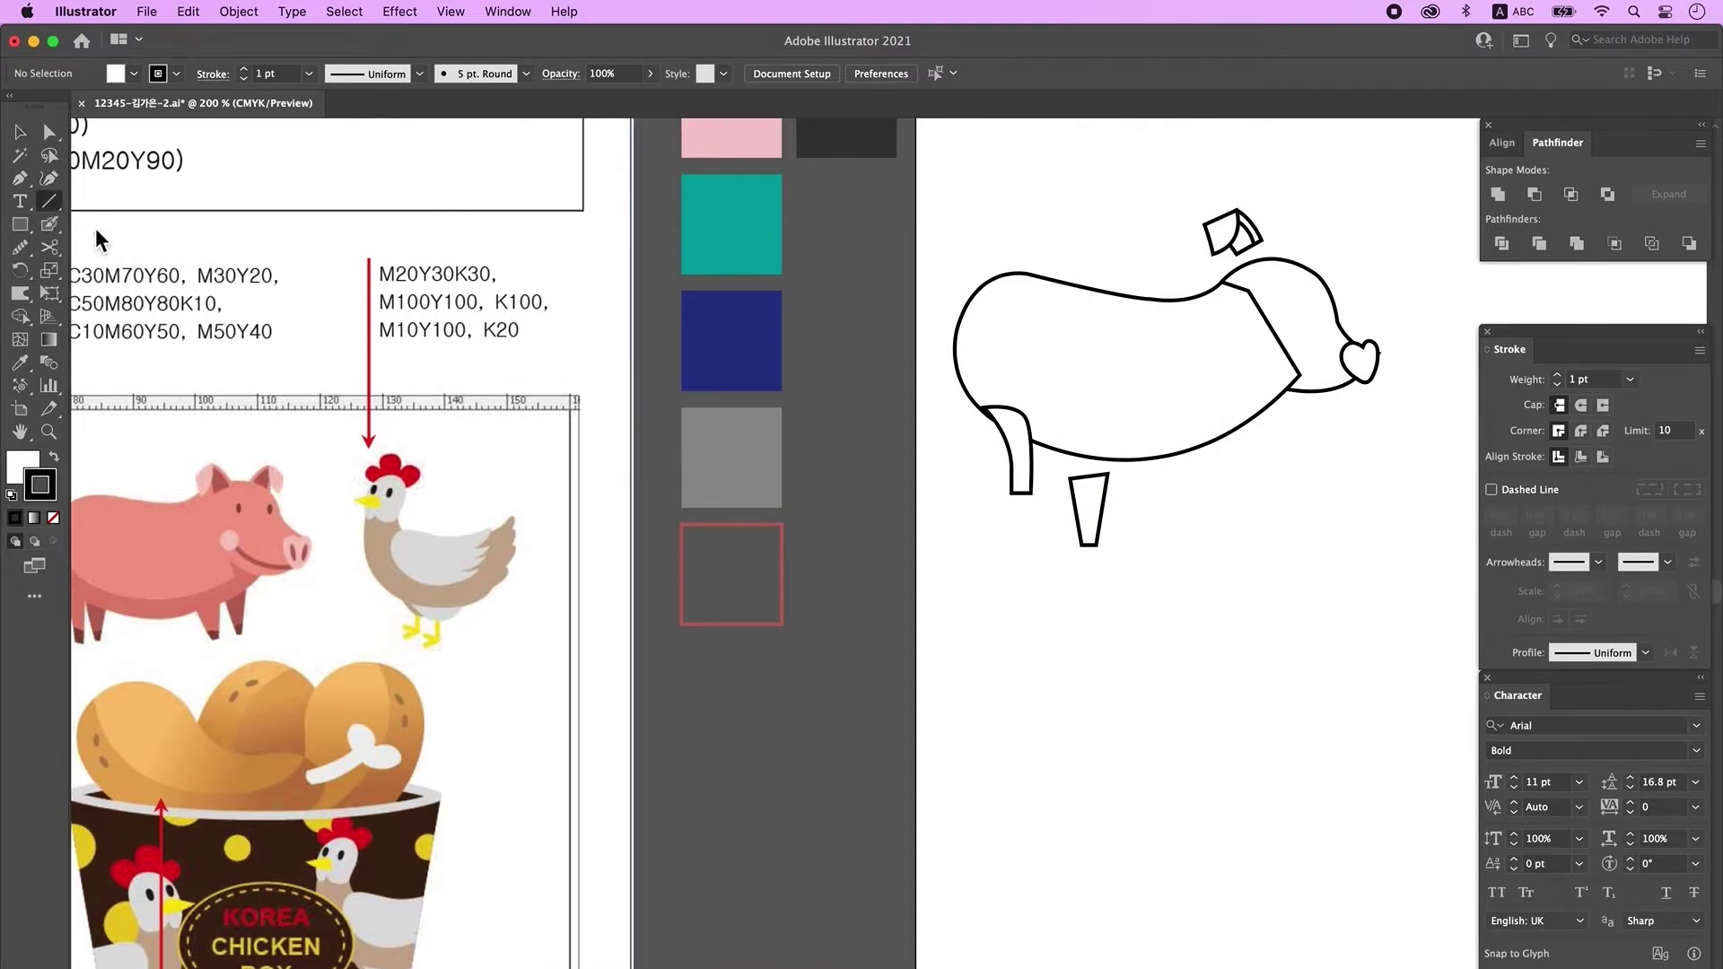
drag(1062, 529, 1166, 529)
drag(993, 473, 1046, 473)
- Divide the tapered leg along its crossing line with Pathfinder and ungroup the pieces
click(23, 140)
drag(1039, 576, 1090, 518)
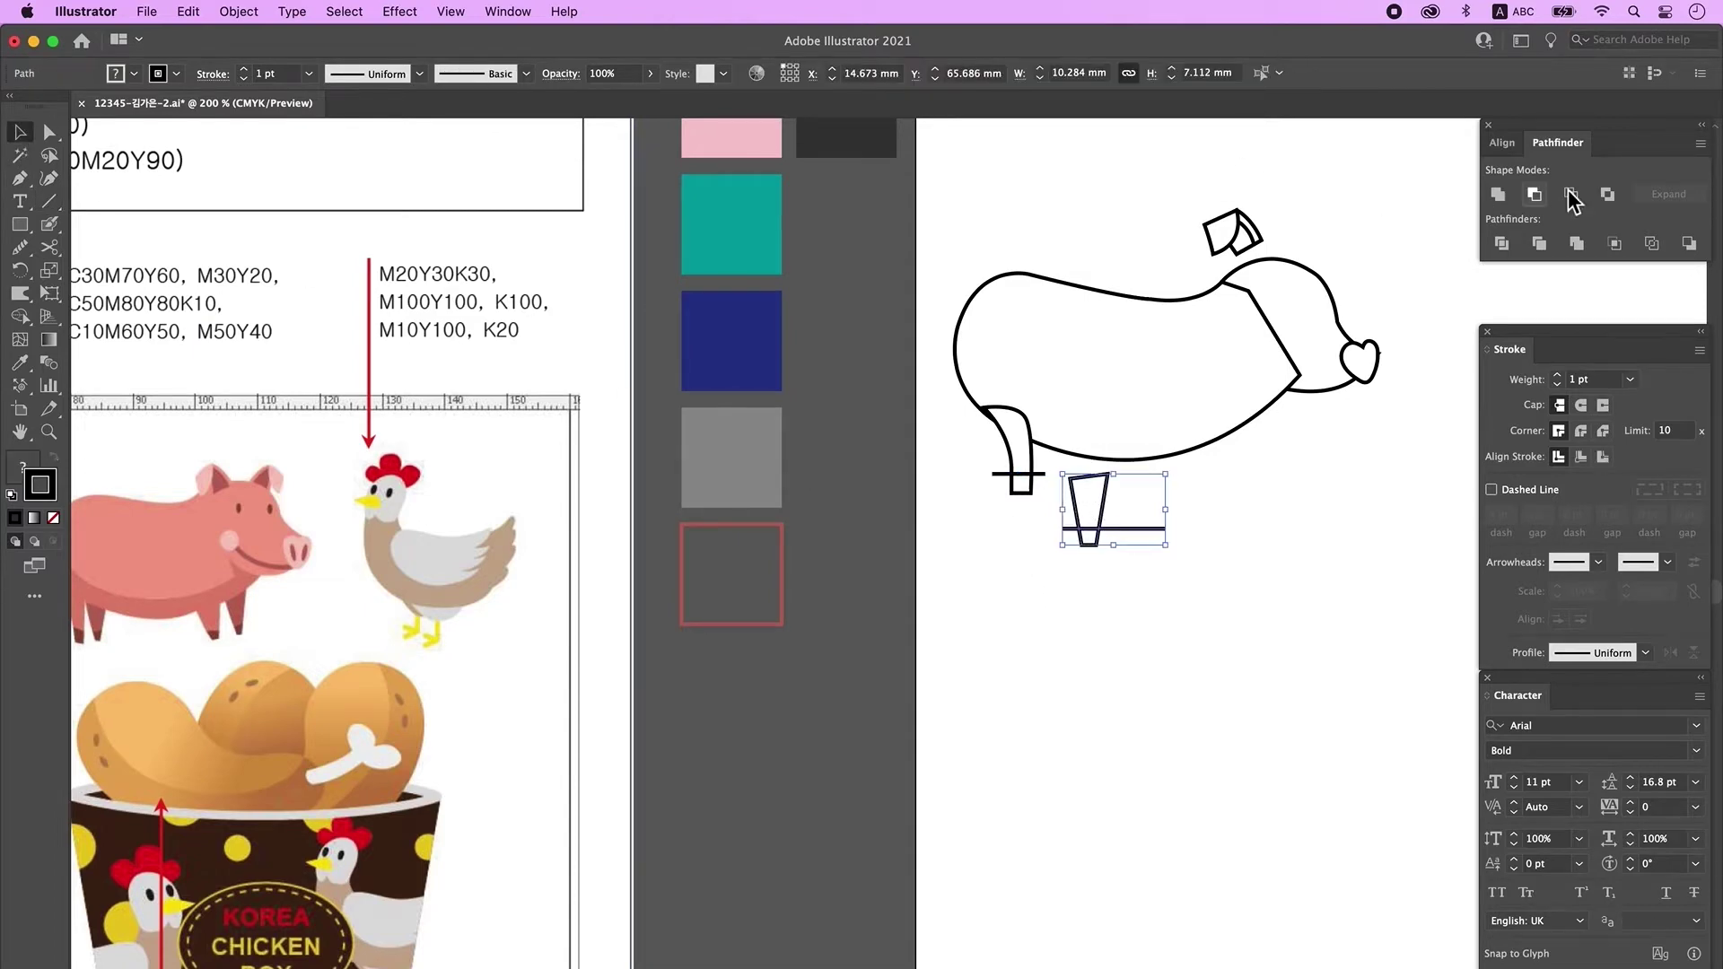
click(1533, 192)
click(1501, 243)
right_click(1100, 500)
click(1148, 676)
- Divide the pig's curved hind leg along its crossing line with Pathfinder and ungroup the pieces
drag(987, 512, 1043, 462)
click(1501, 243)
right_click(1015, 458)
right_click(1030, 469)
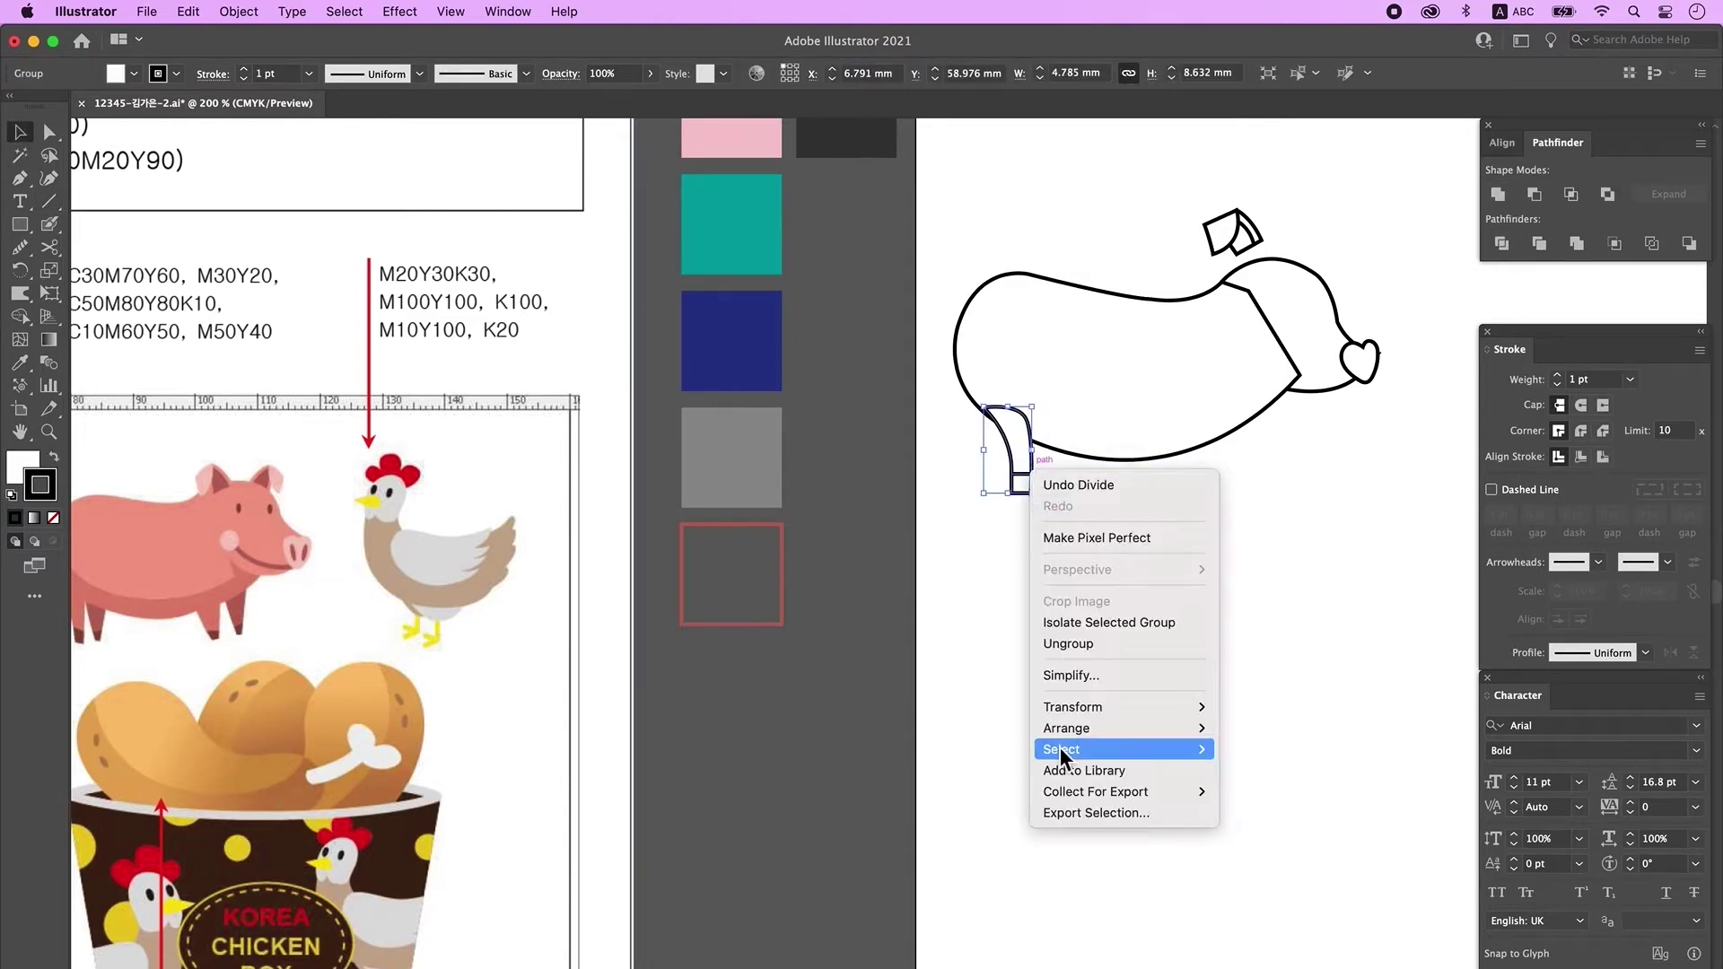
click(1068, 643)
scroll(1292, 639, down, 2)
click(1316, 634)
- Unite the pig's body and head outlines into one shape
drag(1265, 388, 1192, 461)
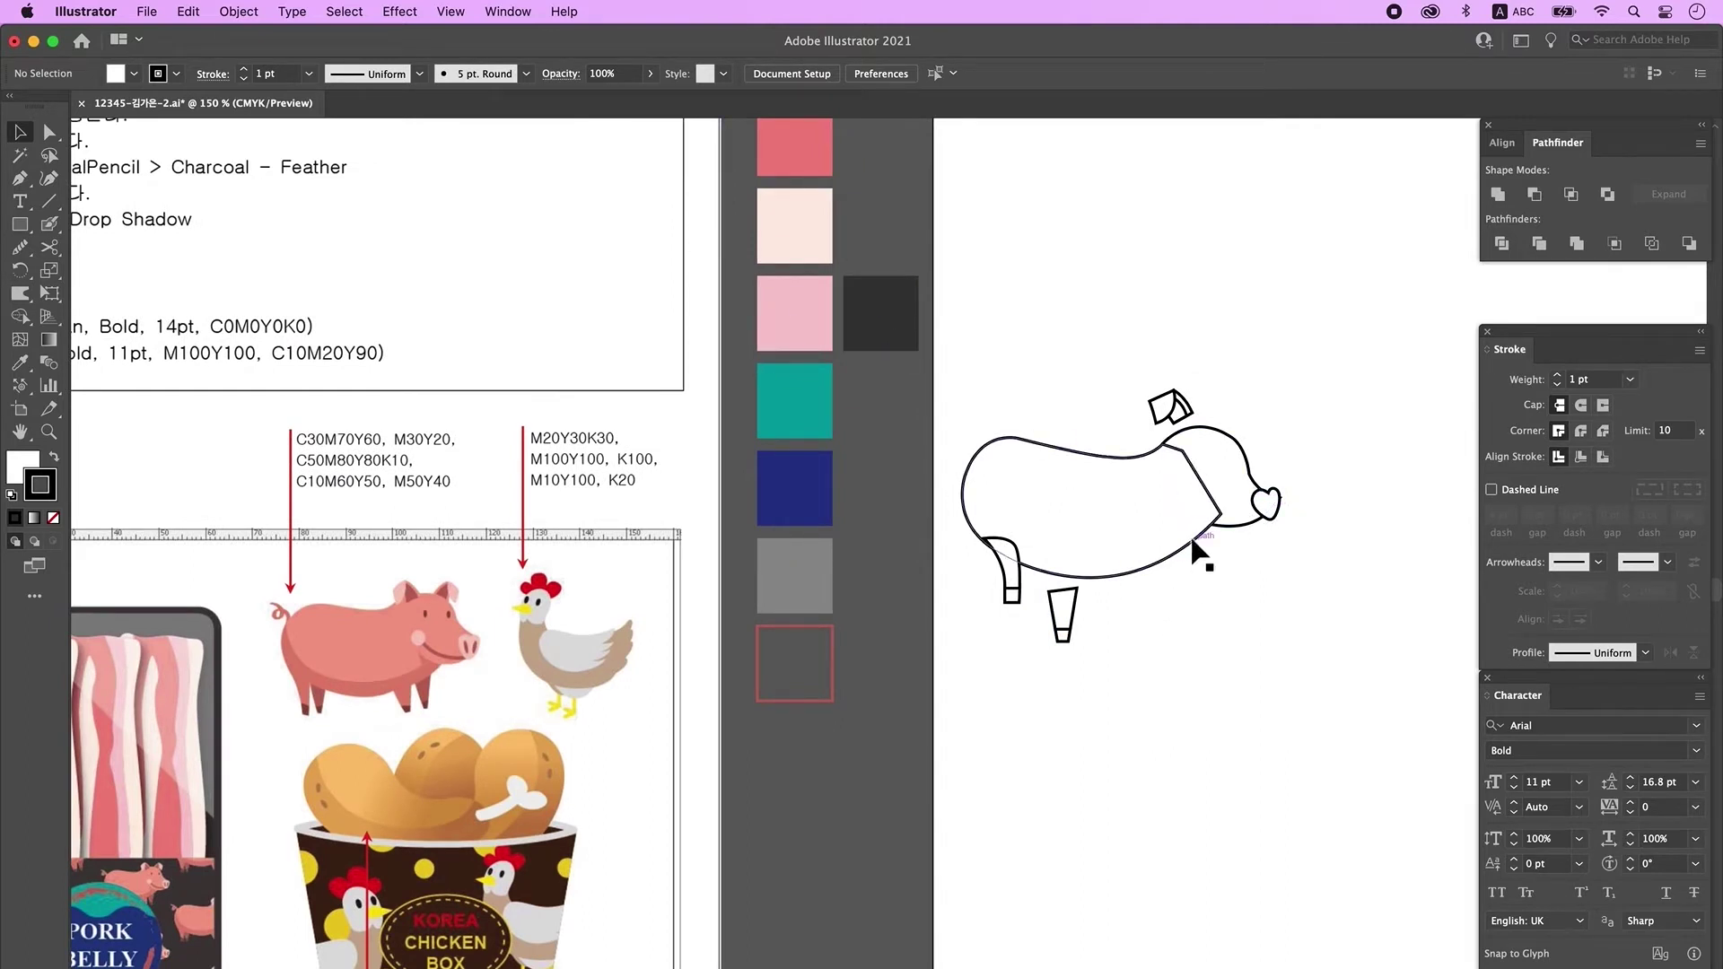
click(1132, 484)
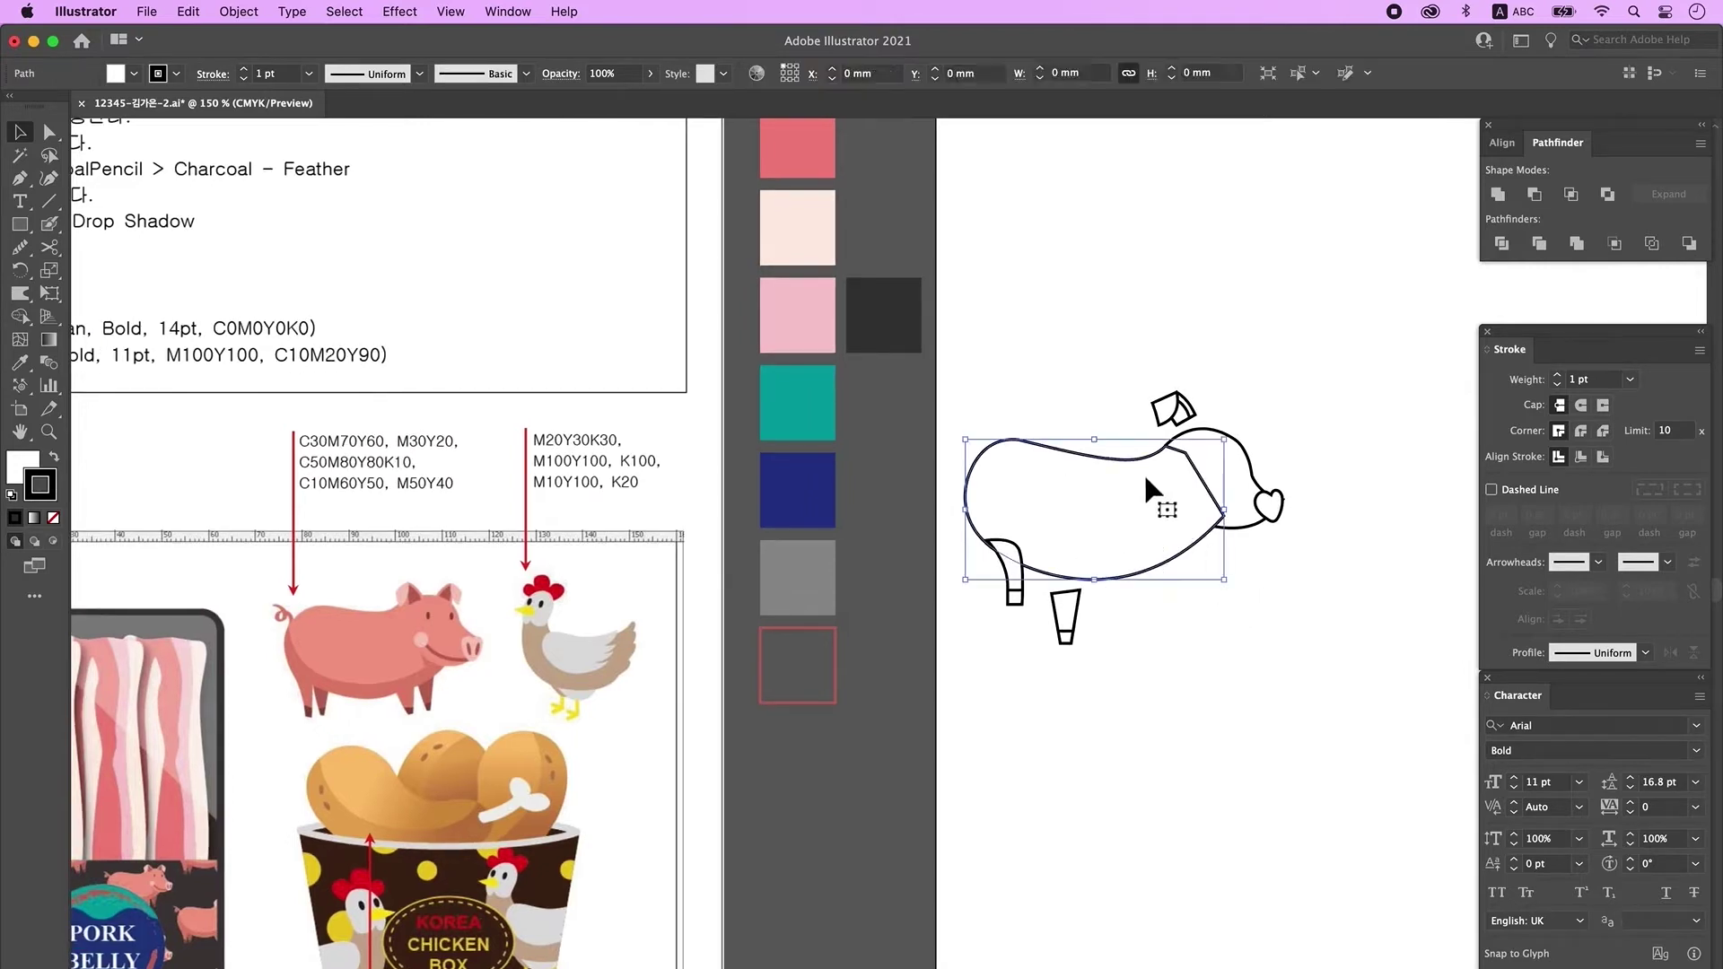
shift+click(1207, 467)
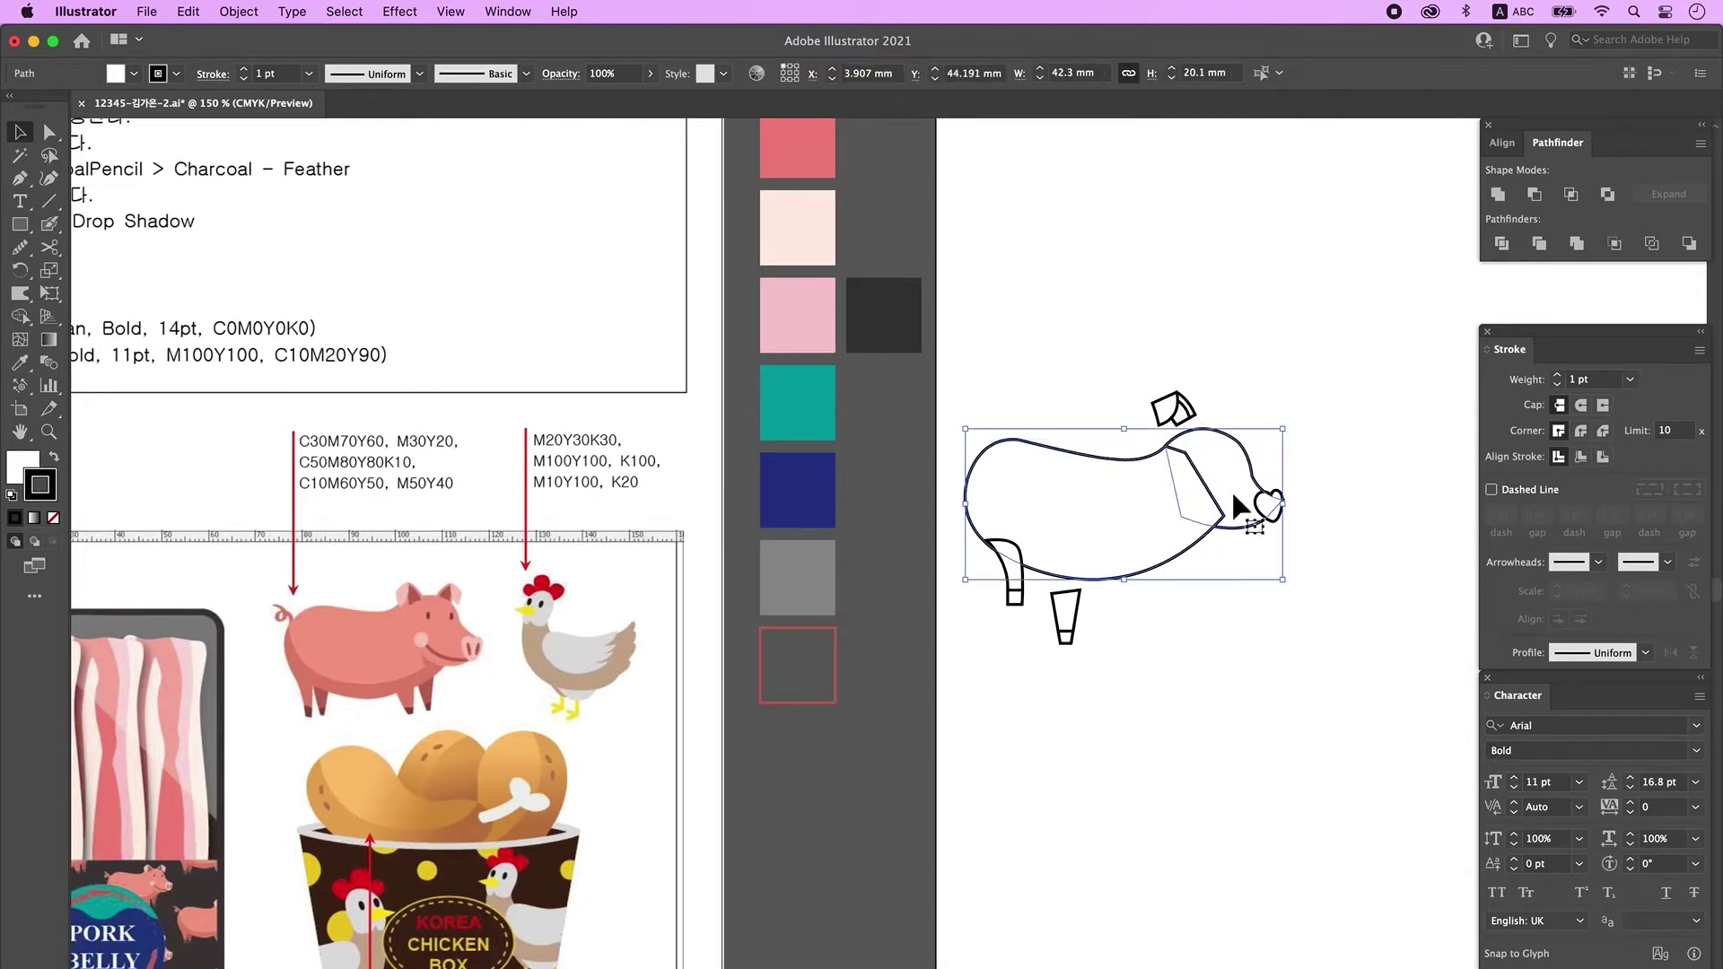
click(1497, 193)
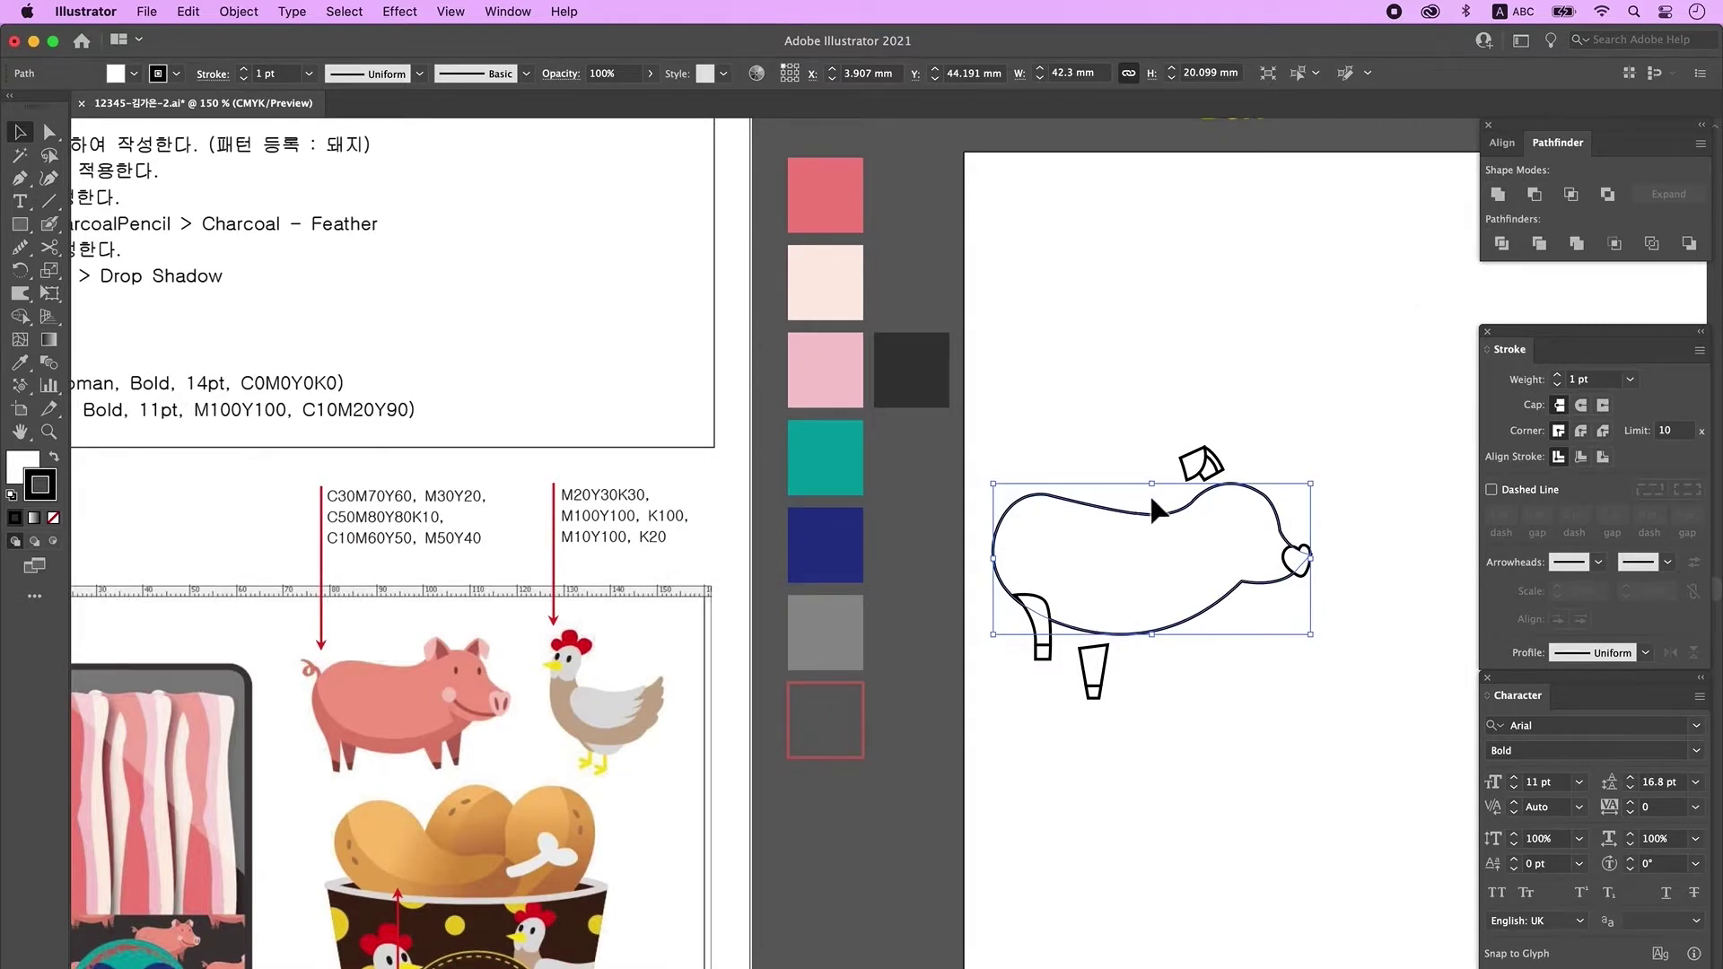
- Fill the united pig body with the light salmon swatch above the artboard using the Eyedropper
click(1084, 256)
click(1111, 508)
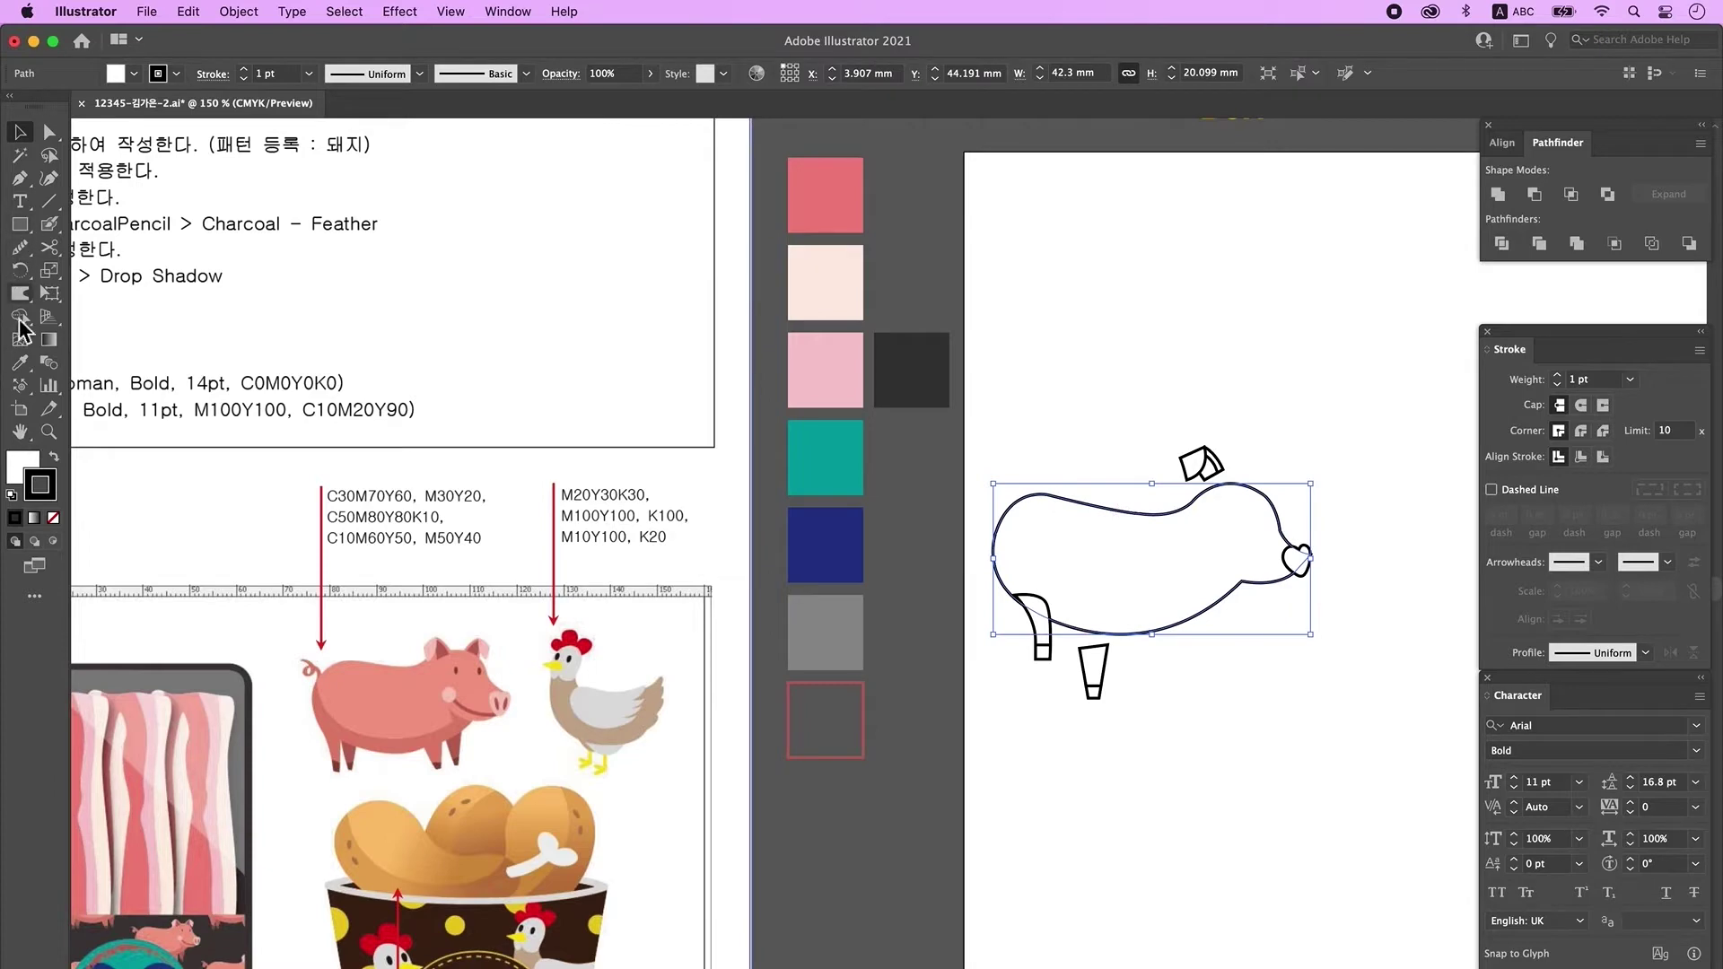
click(19, 363)
alt+super+click(1198, 431)
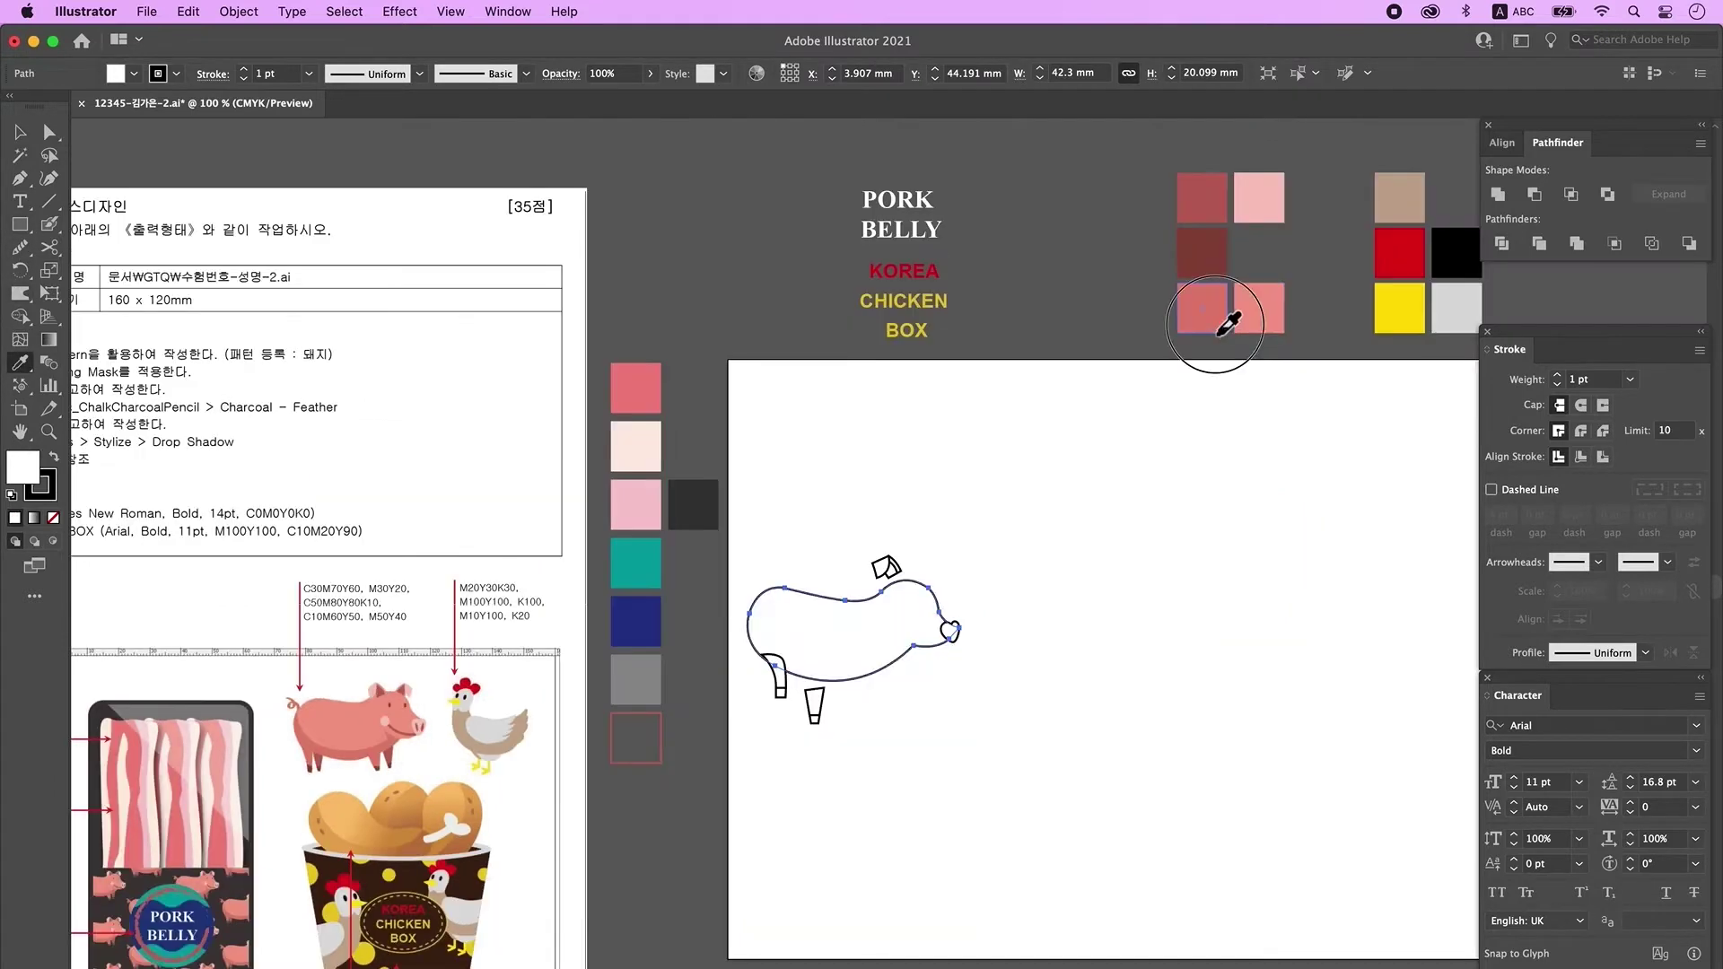
click(1249, 312)
- Move the pig's group of red and pink color swatches onto the artboard beside the pig
key(v)
drag(1153, 154, 1308, 352)
drag(1248, 310, 1070, 645)
super+click(1065, 714)
- Color the snout and the ear pieces with the light pink, brownish-red and light salmon swatches
click(997, 363)
shift+click(1090, 450)
key(i)
click(1288, 302)
super+click(1001, 360)
click(1203, 302)
super+click(1019, 352)
click(1316, 527)
- Fill the upper piece of the curved hind leg with the light salmon swatch
super+click(688, 610)
key(super+minus)
super+click(857, 513)
click(1316, 473)
- Position the tapered leg beside the hind leg and place copies of it at the front of the belly
super+click(865, 548)
key(v)
drag(889, 563, 929, 589)
drag(915, 586, 1050, 511)
click(1129, 462)
- Duplicate the pig's ear and reflect the copy across the vertical axis
drag(1038, 360, 1099, 342)
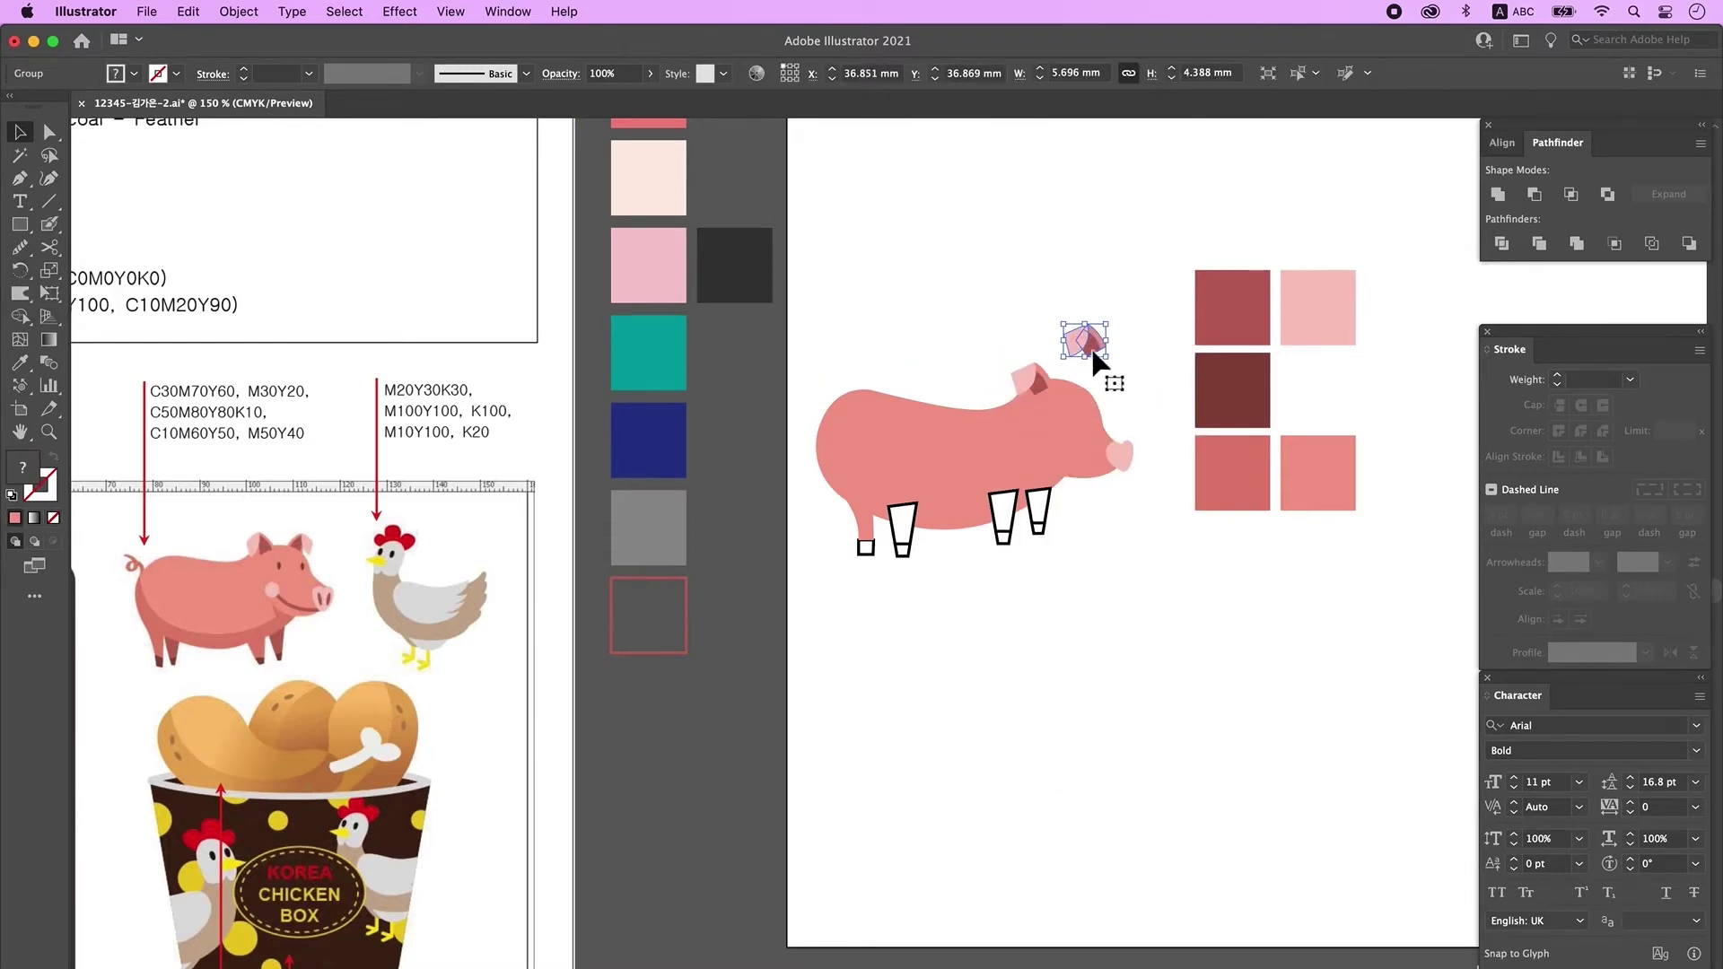
drag(20, 269, 53, 294)
double_click(22, 271)
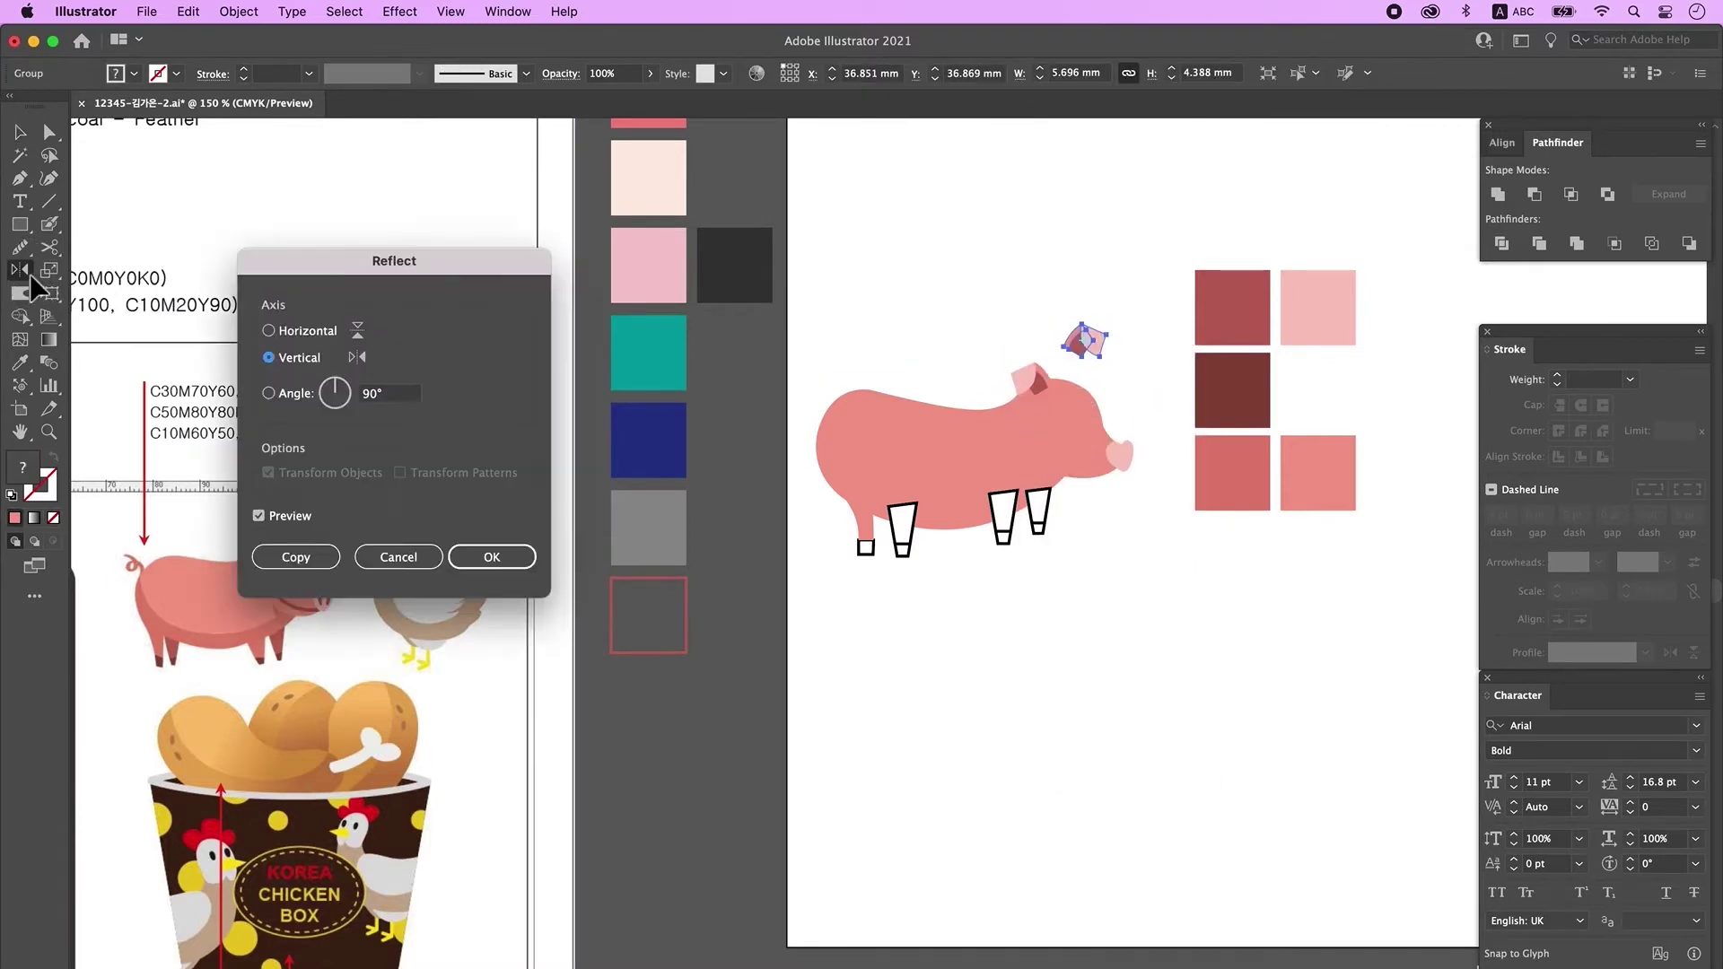
click(492, 556)
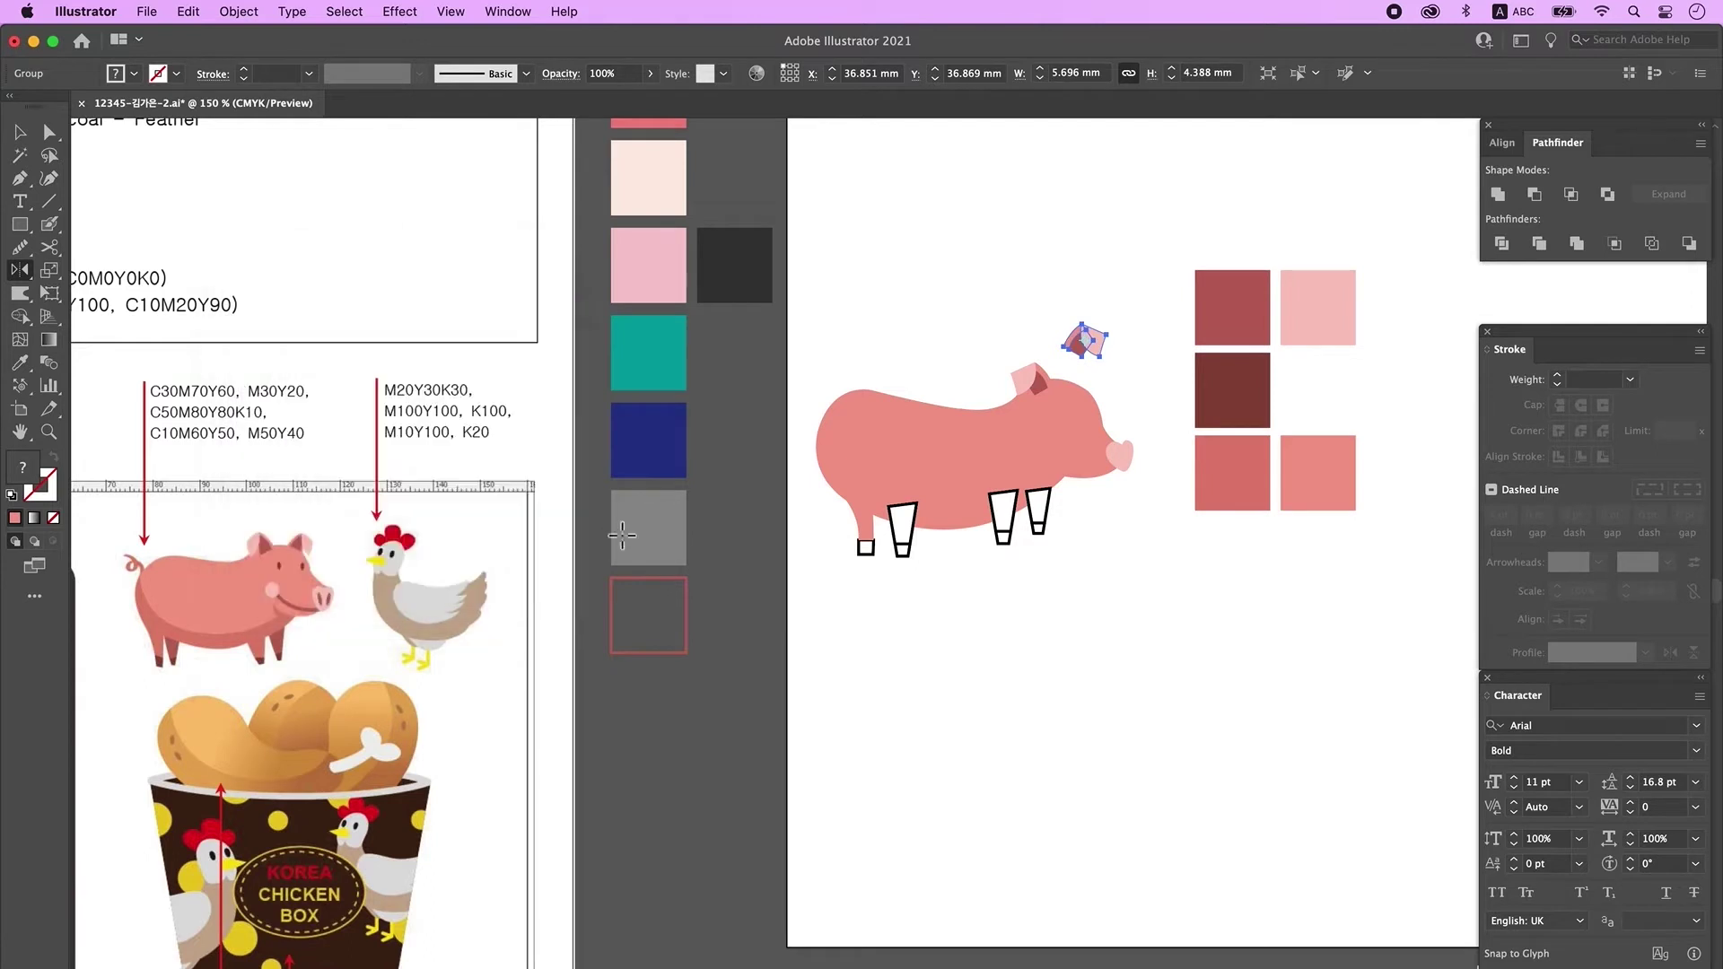
- Move the mirrored ear onto the far side of the head and send it to the back
click(20, 132)
click(964, 282)
drag(1081, 345, 1089, 384)
key(super+shift+[)
click(1129, 529)
scroll(1129, 530, down, 1)
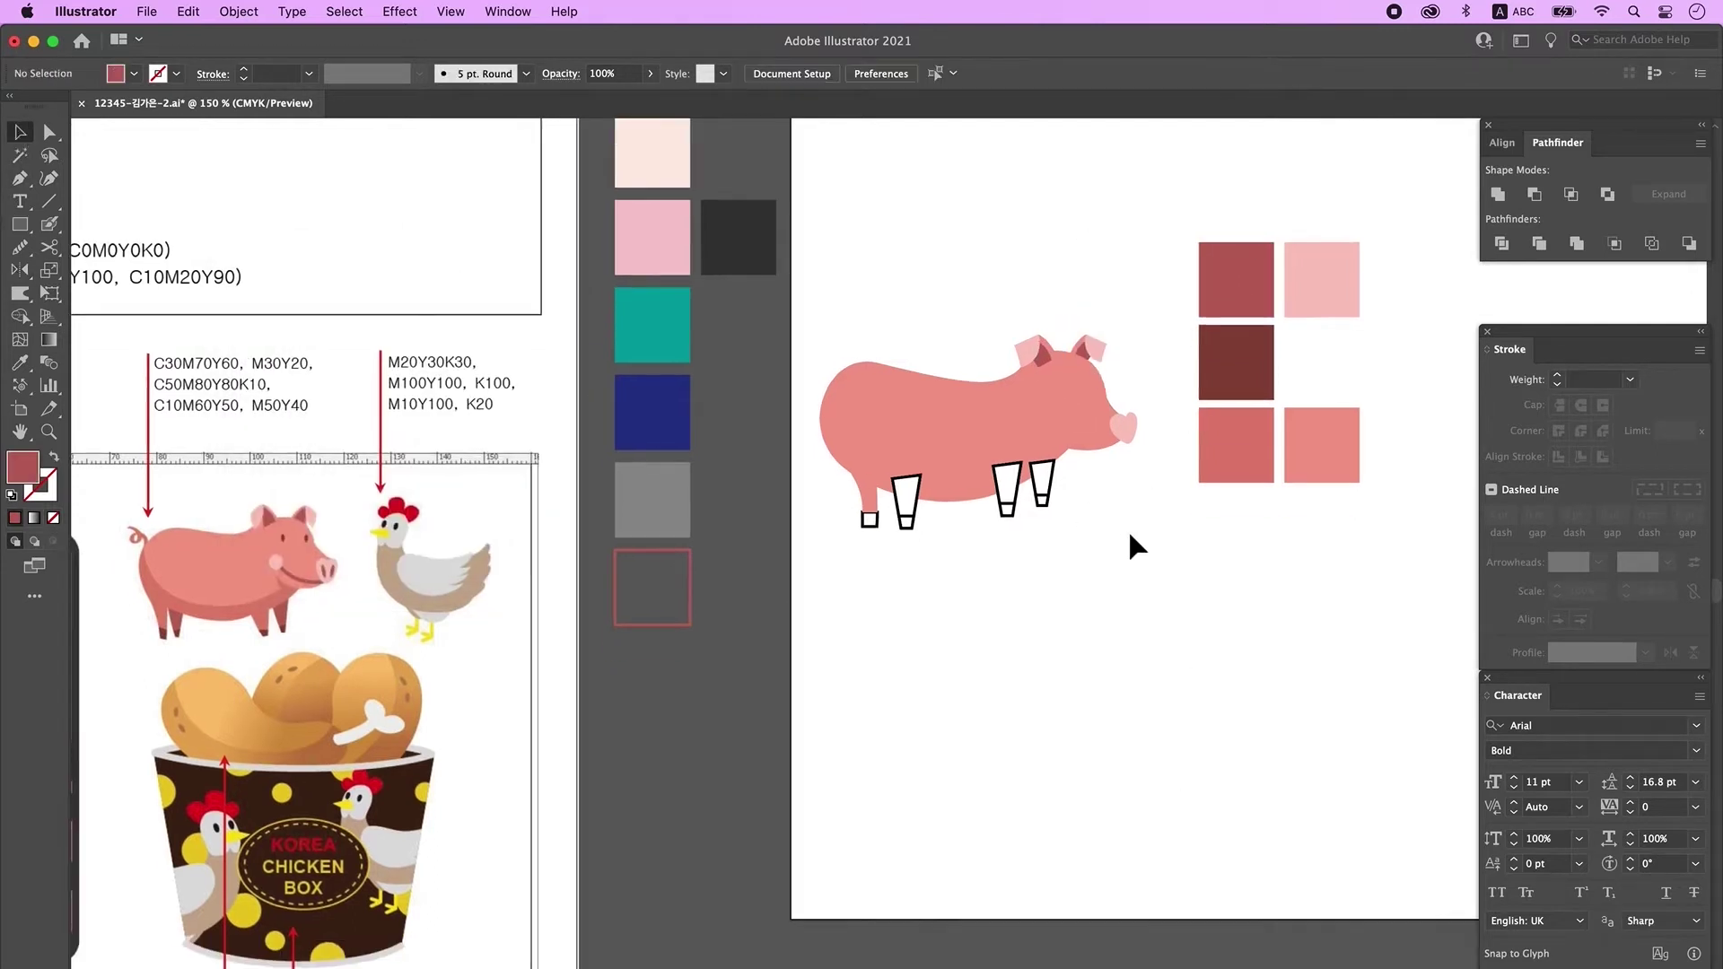
- Fill the near front leg with light salmon and unite it with the body and hind leg
click(1005, 485)
shift+click(864, 489)
shift+click(942, 431)
key(i)
click(1322, 444)
click(1498, 193)
- Fill the pig's hooves with the dark brown swatch
key(v)
click(1127, 430)
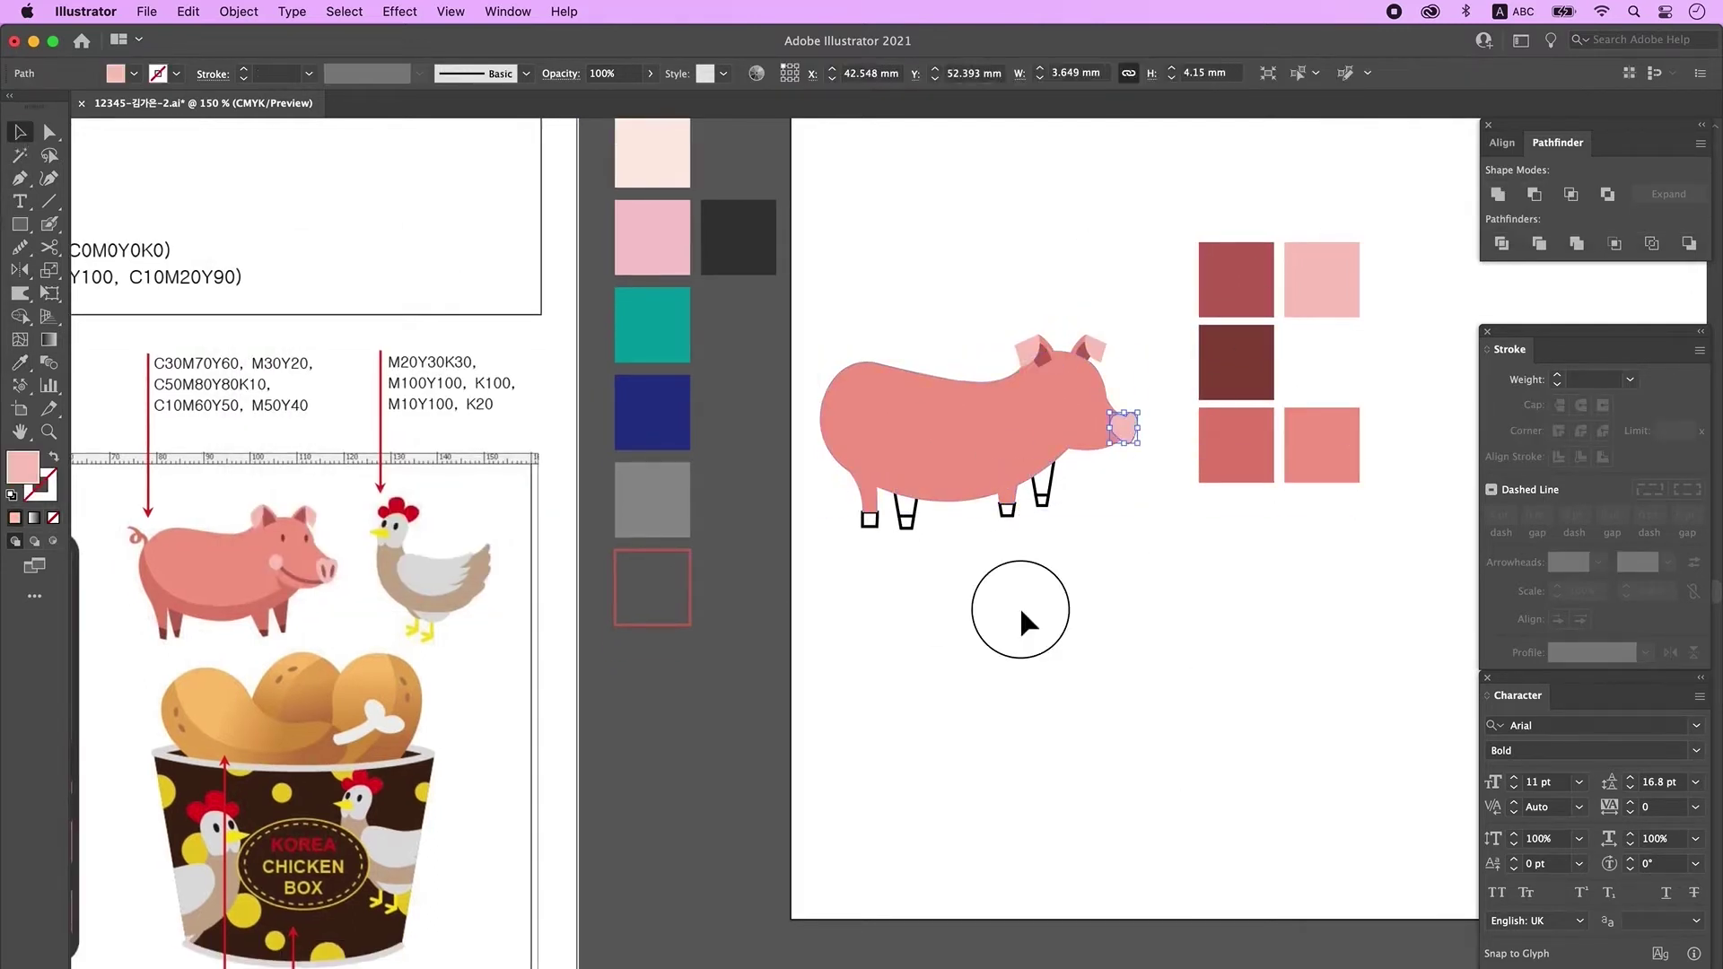
click(20, 246)
key(v)
click(1182, 471)
shift+click(1028, 513)
key(i)
click(1257, 367)
- Fill the two far legs with the brownish-red swatch and nudge the near front hoof slightly down
click(927, 507)
shift+click(1064, 485)
key(i)
click(1257, 283)
click(1014, 584)
drag(1029, 514, 1030, 522)
click(1142, 574)
- Draw a curved shading line with the Pen tool along the lower body, up to the cheek and under the chin
key(a)
scroll(987, 484, right, 1)
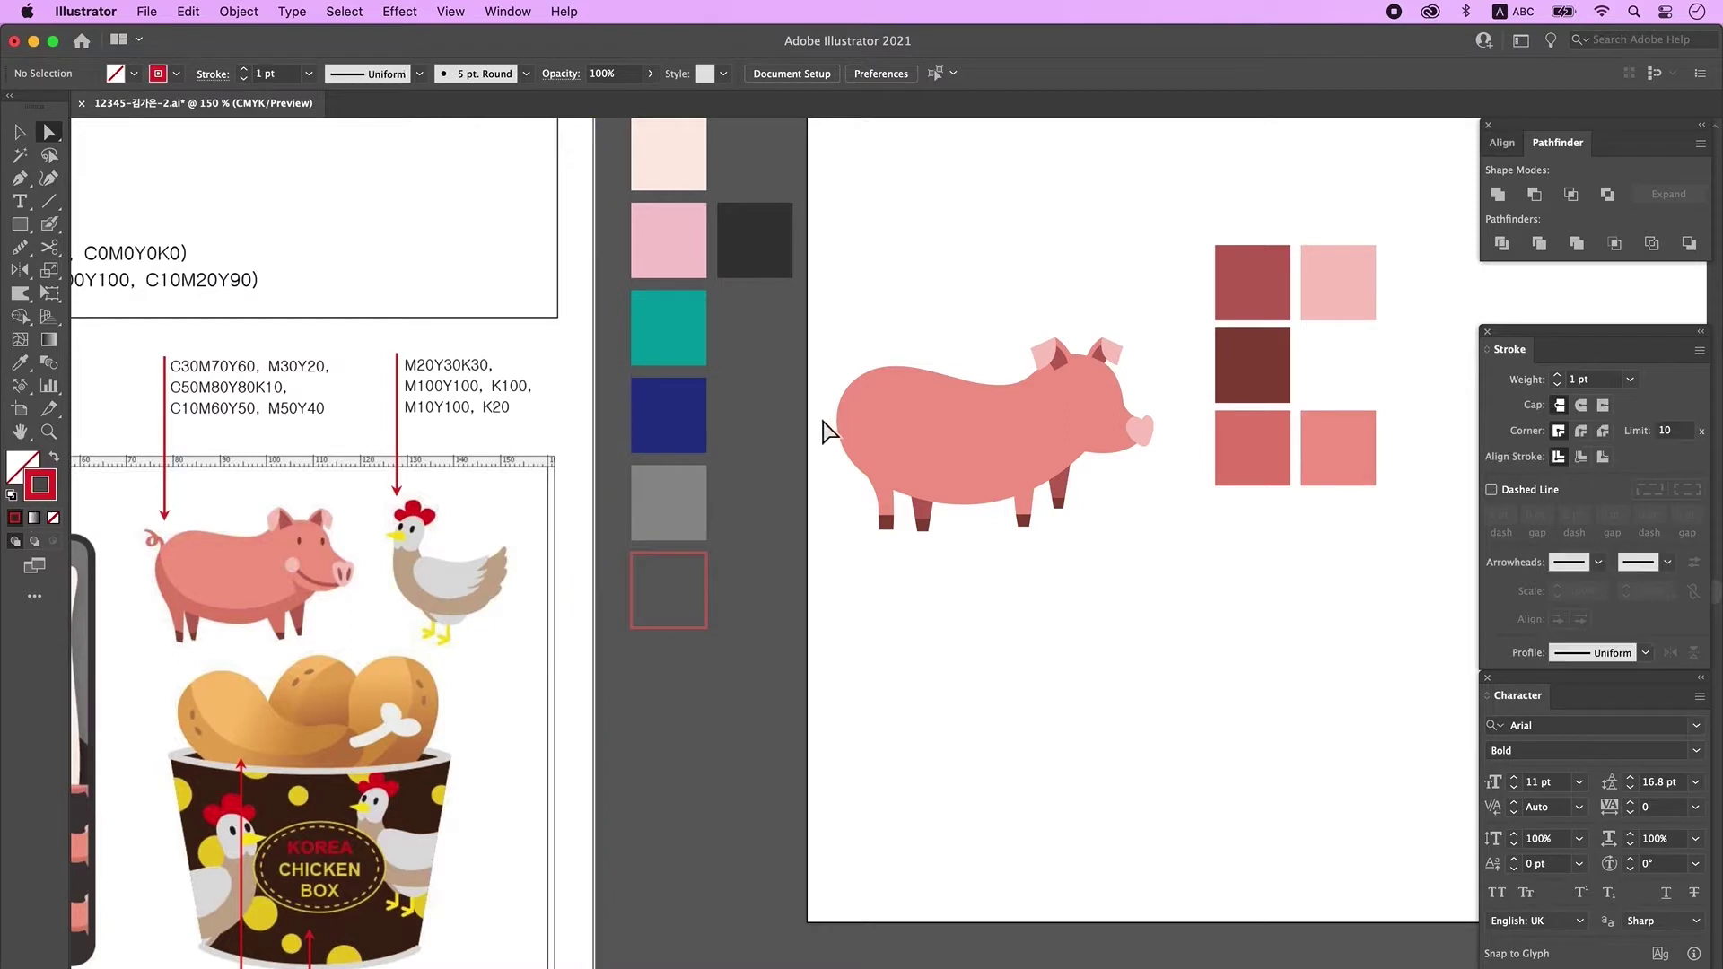
key(p)
click(828, 383)
drag(957, 484, 1140, 456)
click(958, 485)
click(1064, 447)
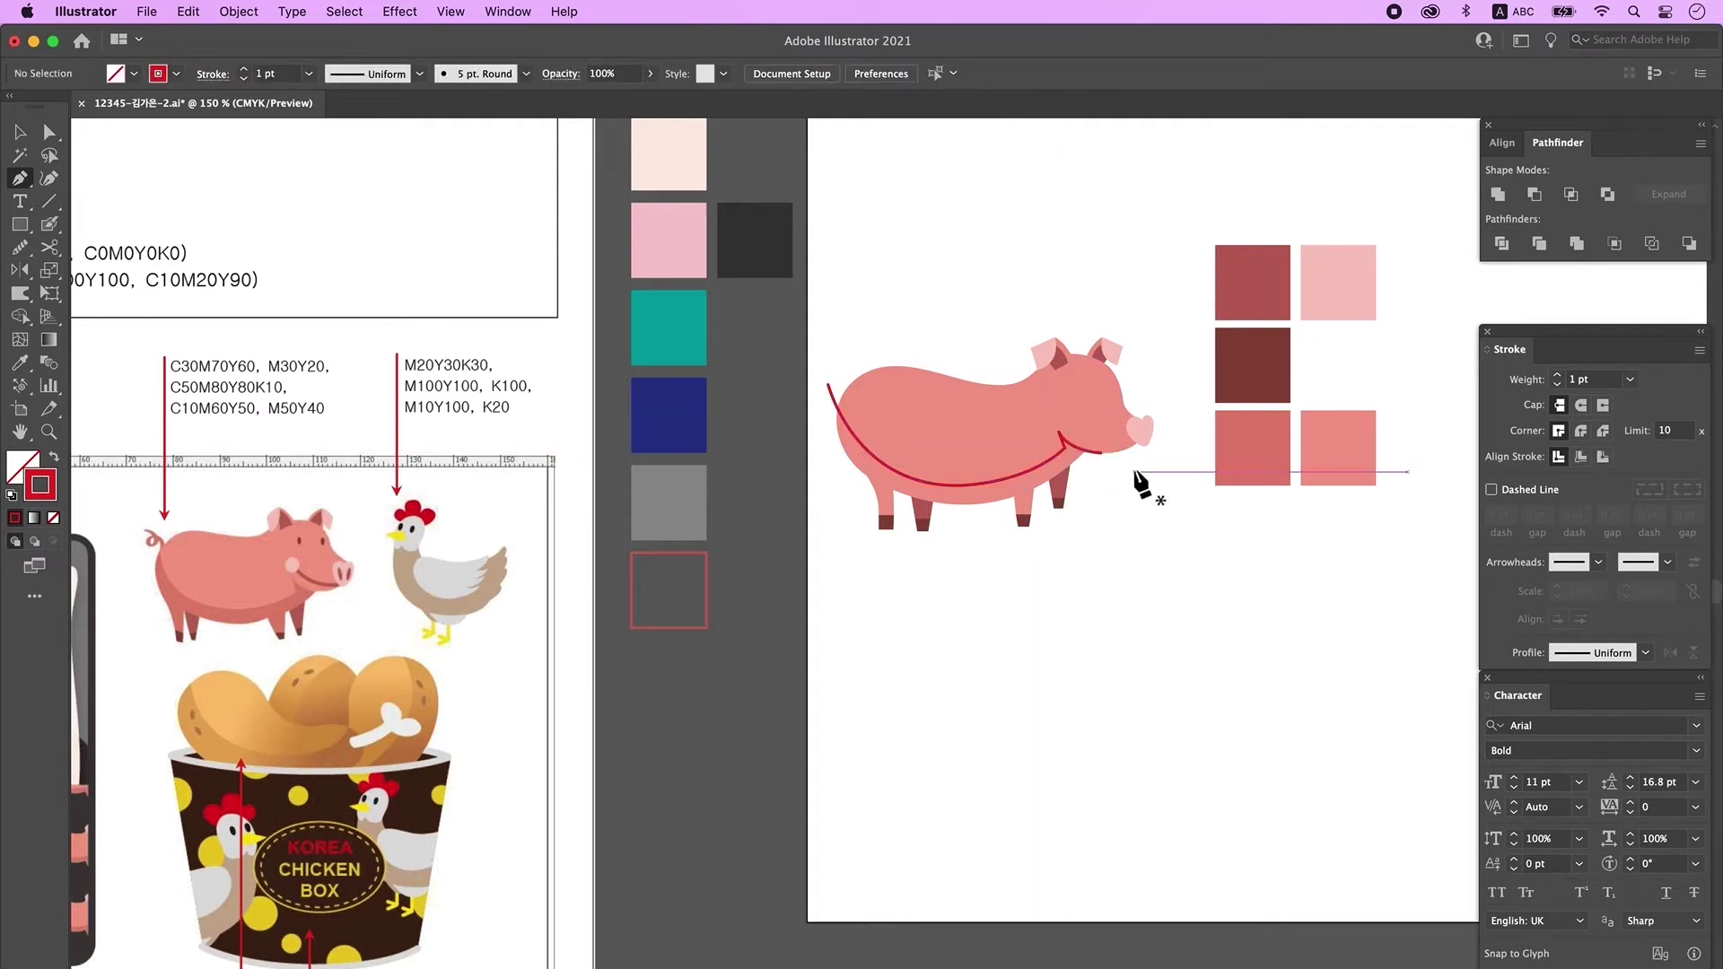
drag(1131, 465, 1169, 499)
super+click(1178, 500)
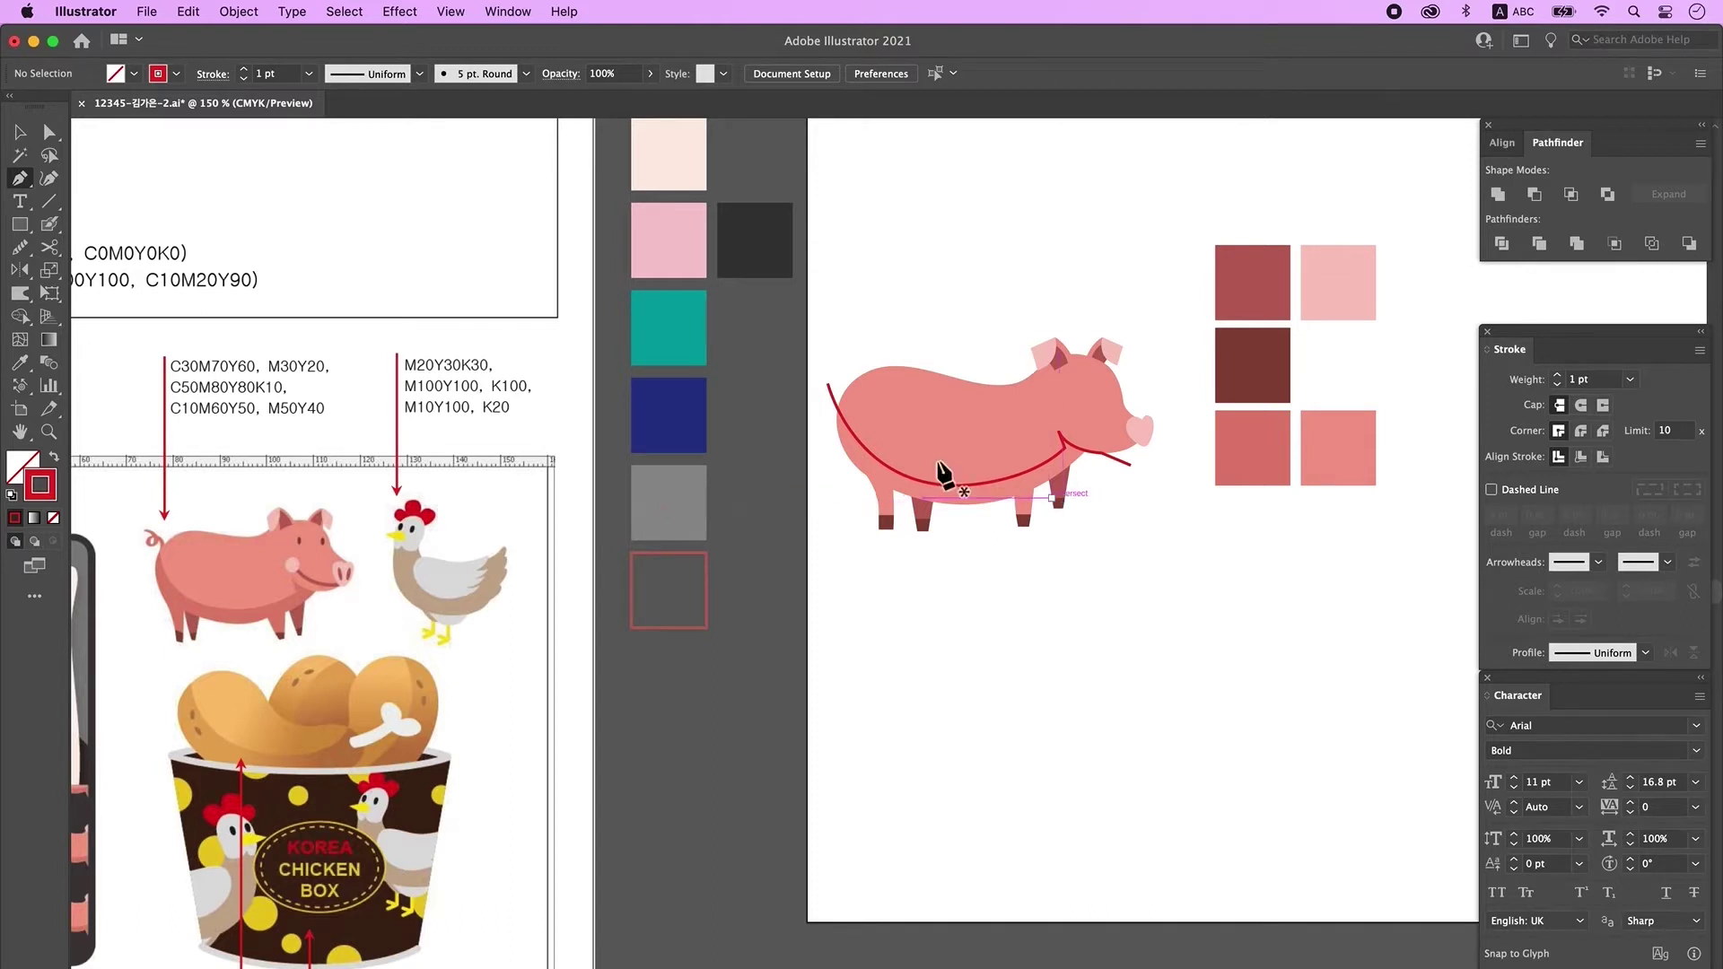
click(20, 132)
click(1011, 476)
drag(974, 417, 991, 595)
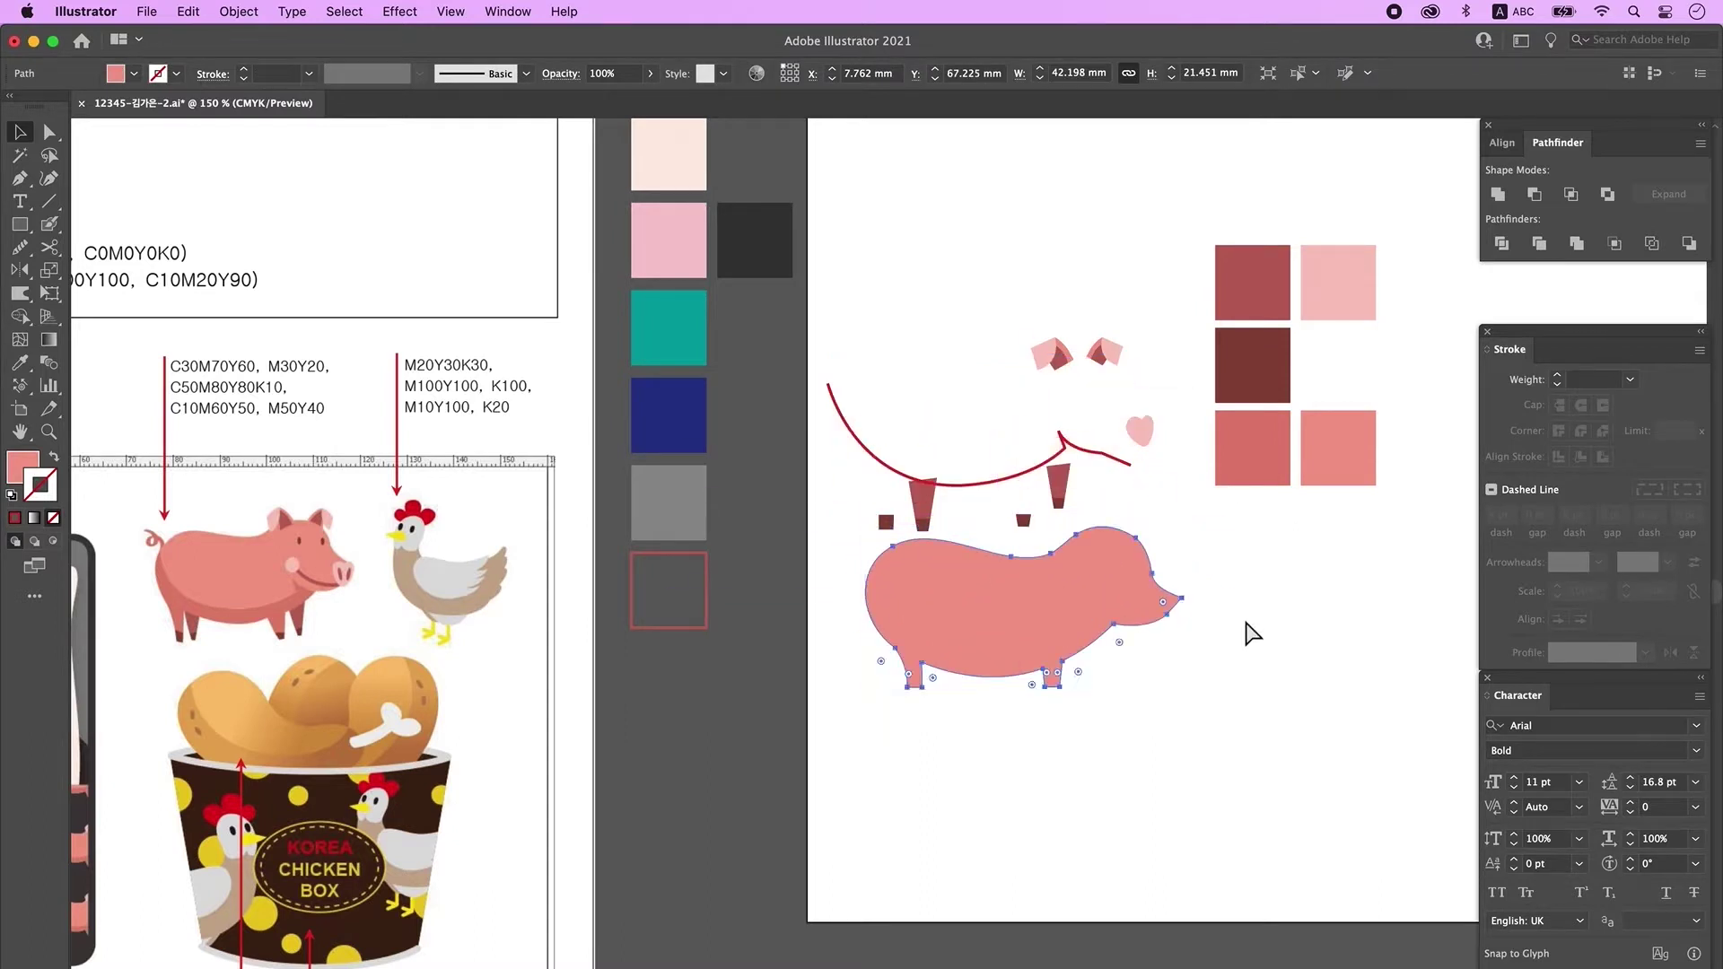
key(super+z)
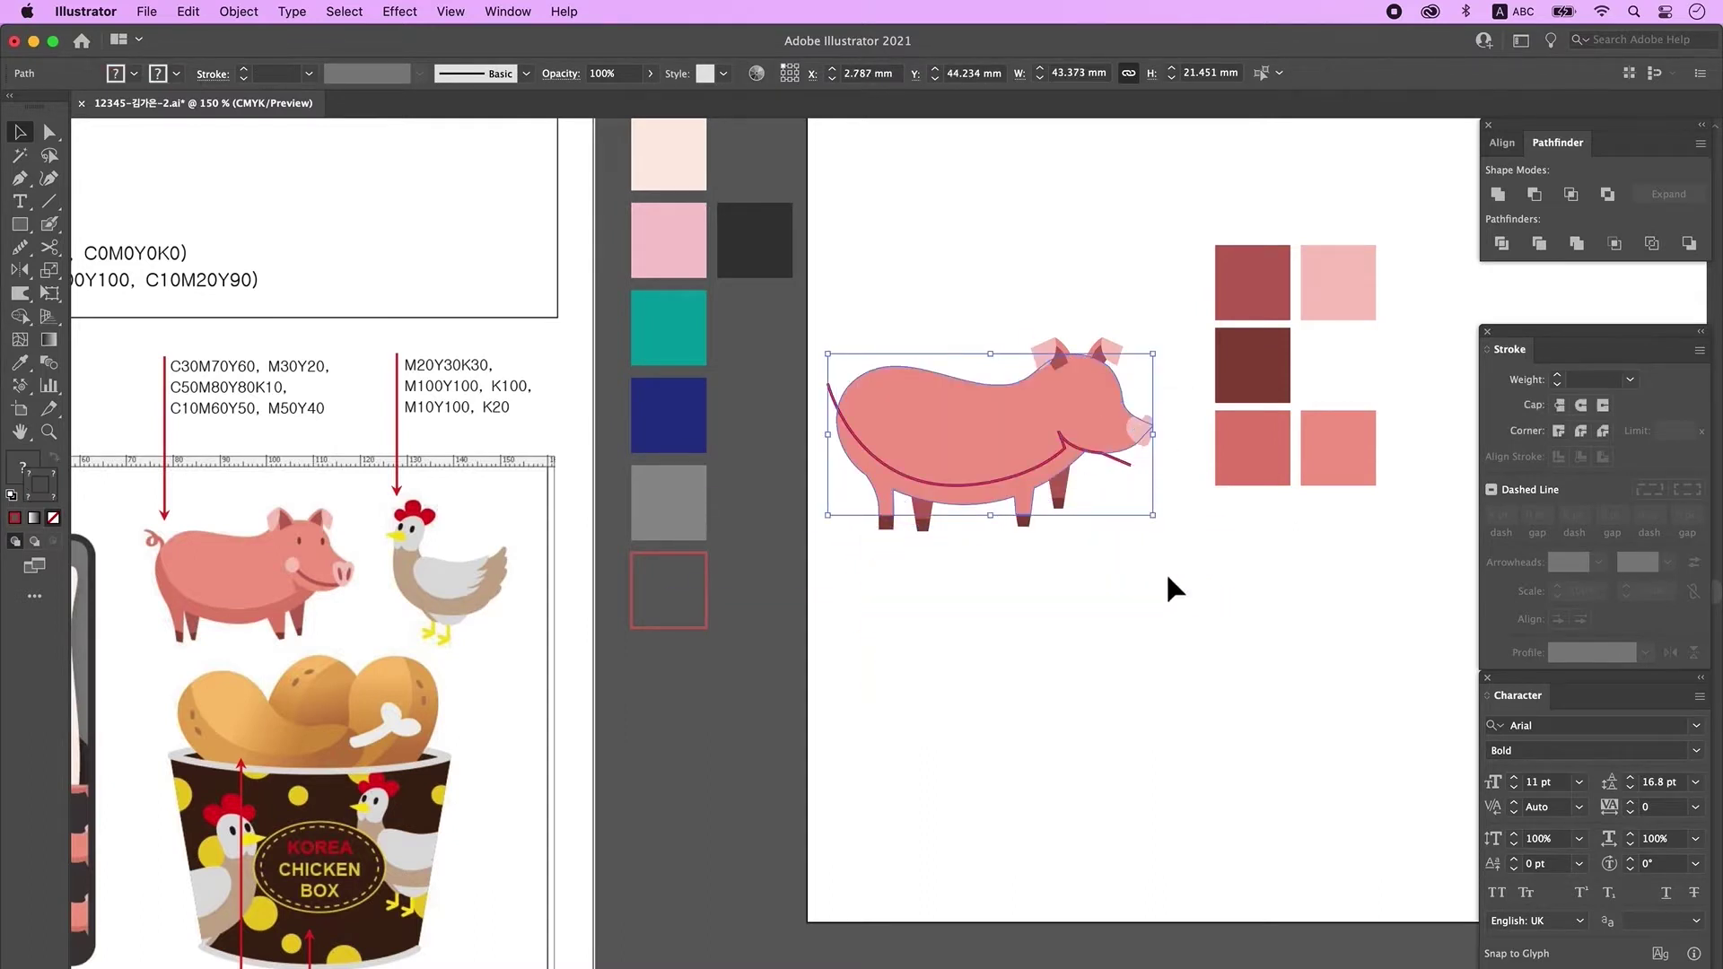
- Divide the pig's body along the curved shading line with Pathfinder and ungroup the pieces
shift+click(1123, 462)
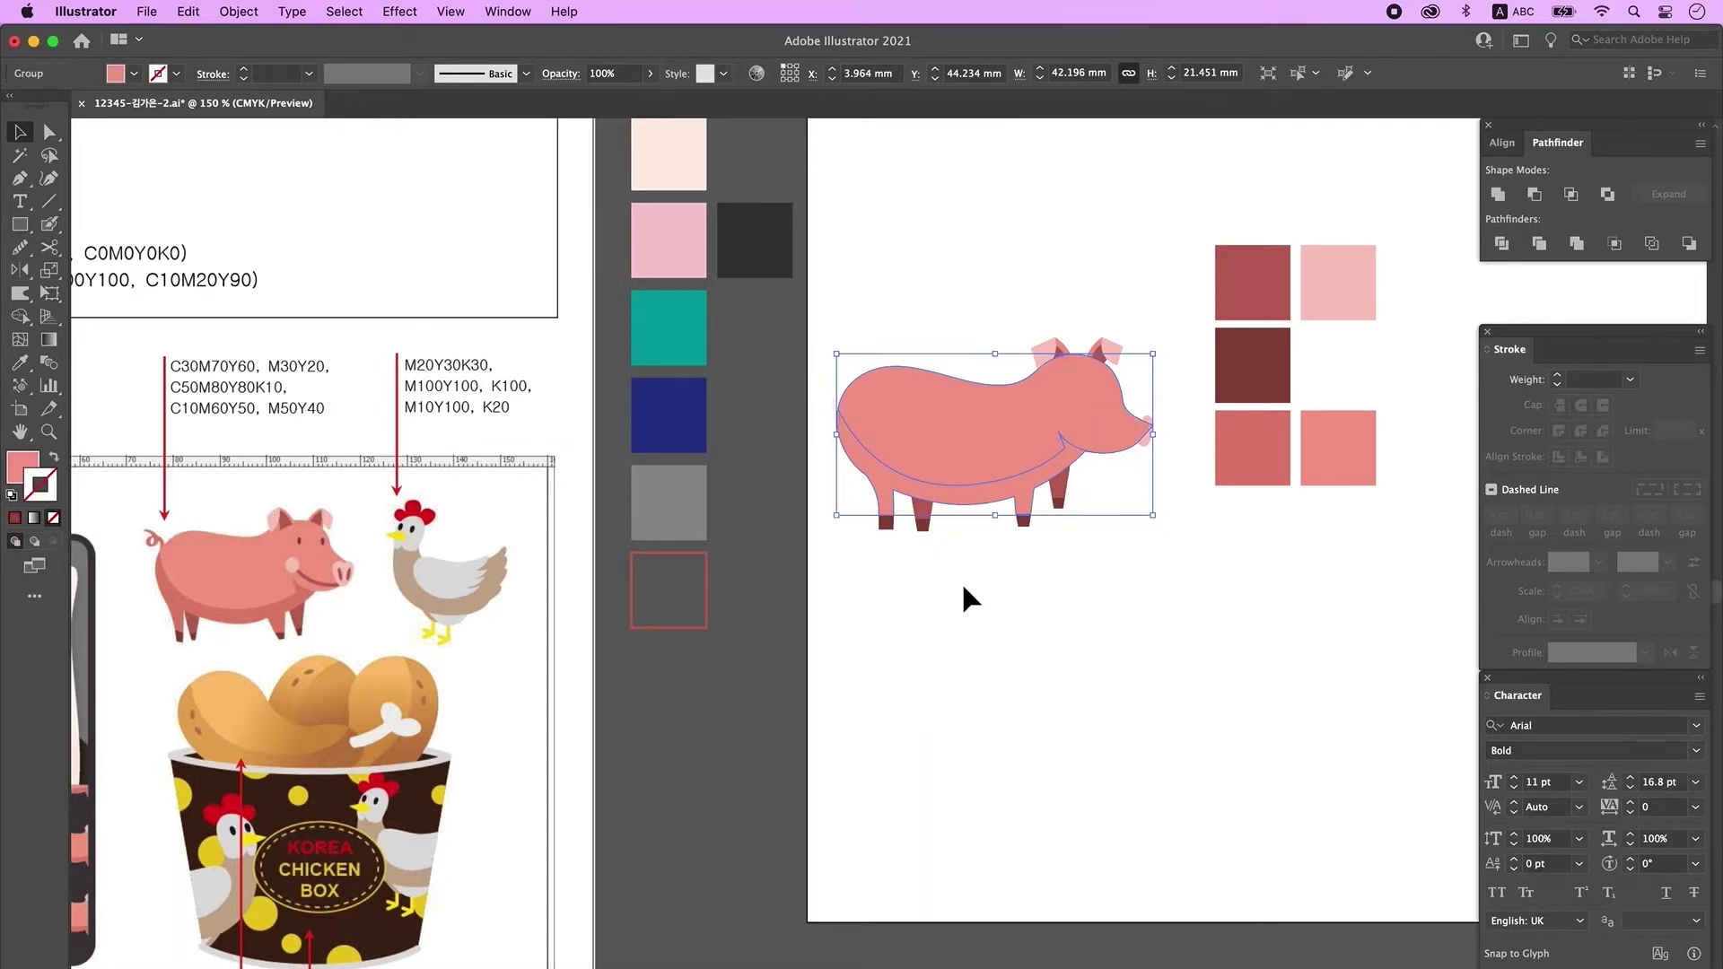
right_click(956, 445)
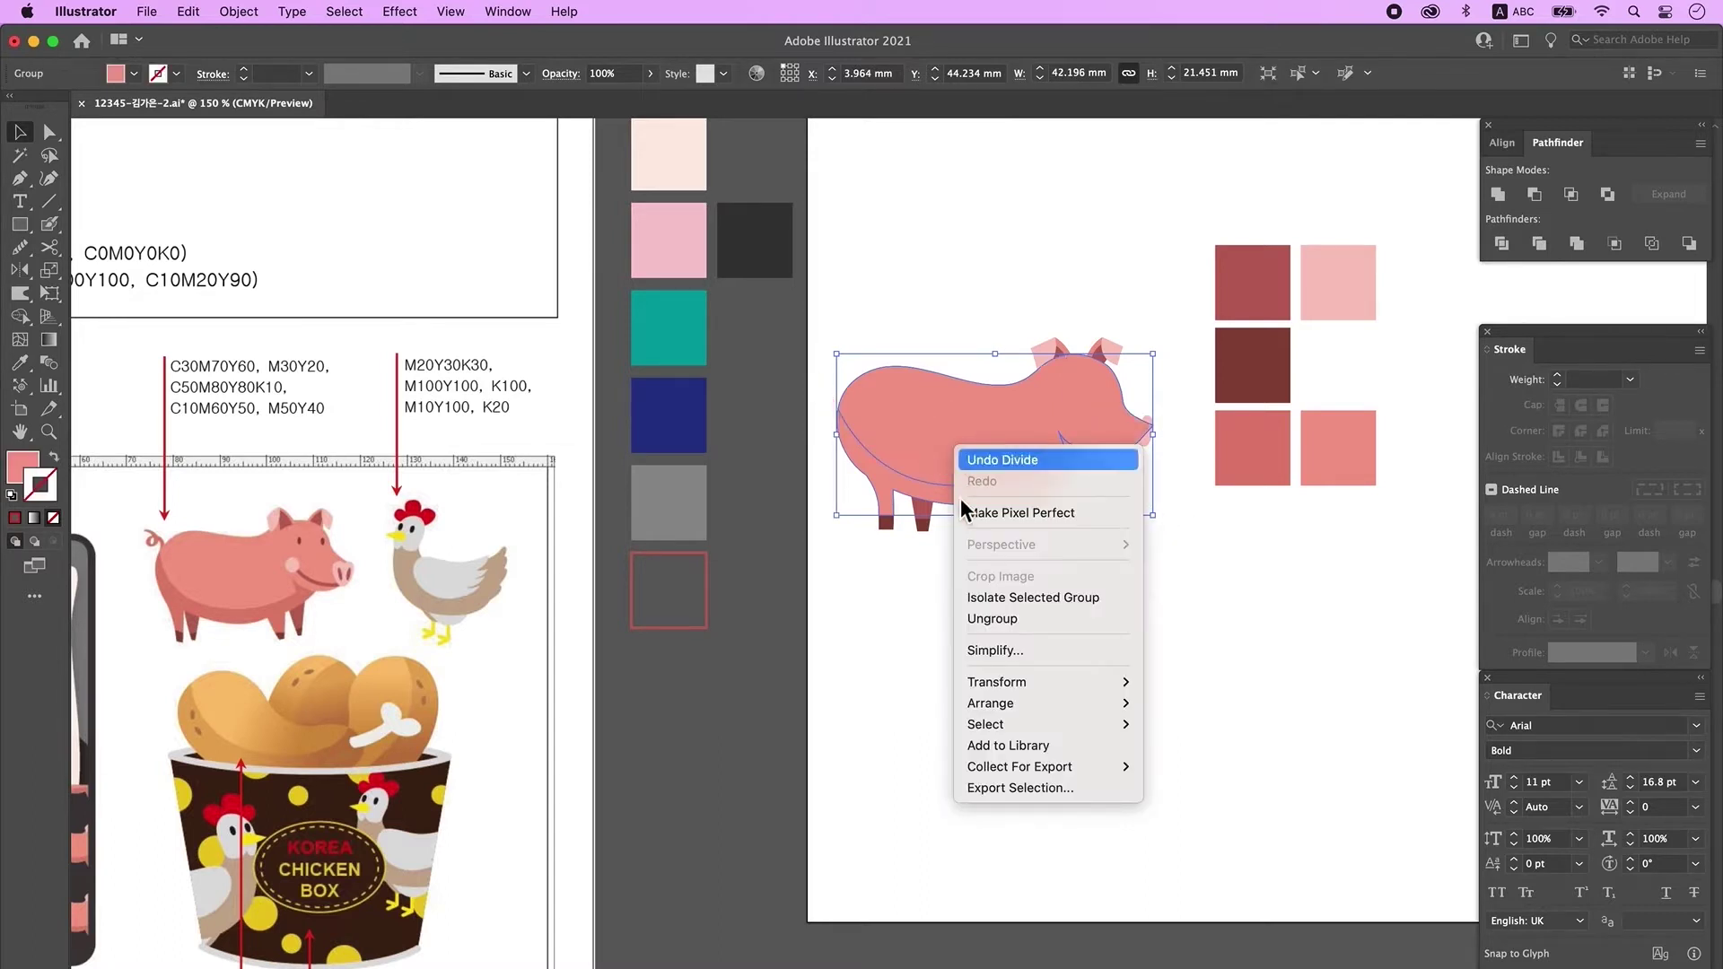
click(1004, 626)
click(1199, 592)
- Fill the lower belly and near-leg piece with the darker salmon swatch
click(1041, 477)
key(i)
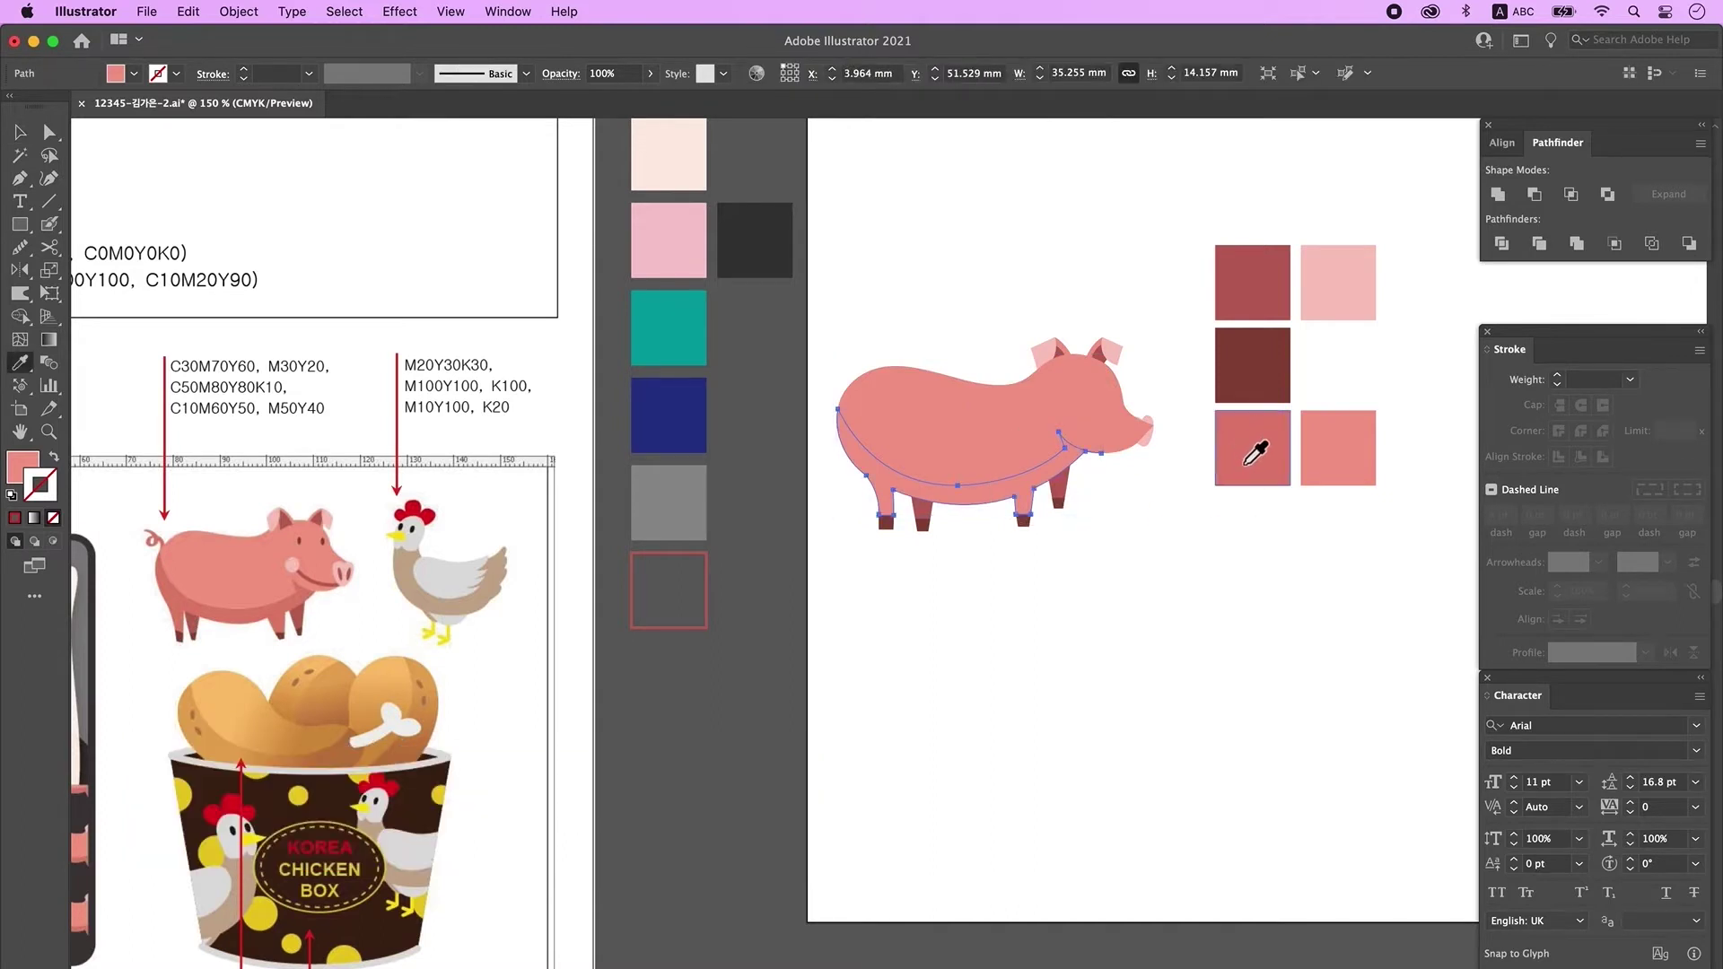
click(1251, 465)
- Bring the pig's snout to the front
click(20, 132)
click(1149, 431)
key(super+shift+])
click(1170, 554)
- Draw a dark brown ellipse about 0.57 by 1.15 mm on the head as the pig's eye
scroll(1170, 554, left, 1)
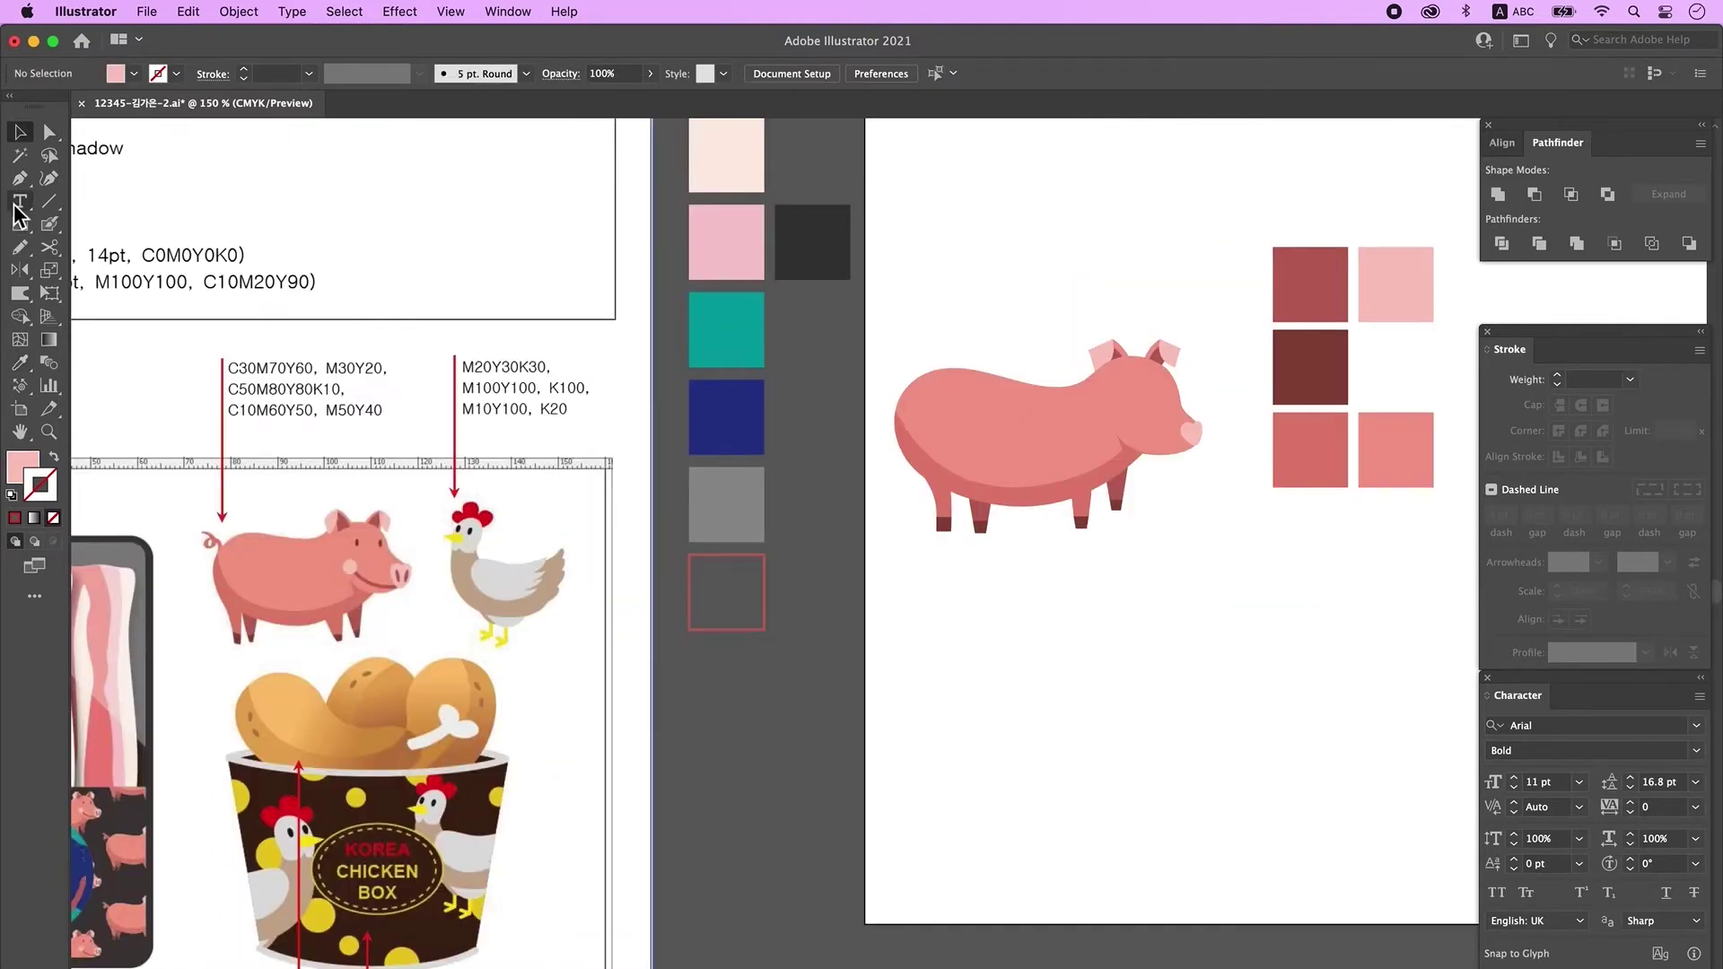
drag(20, 225, 90, 271)
super+click(1310, 367)
key(v)
scroll(1144, 393, up, 6)
- Copy the eye toward the front of the face and tilt both eyes slightly
drag(1138, 387, 1343, 352)
drag(1365, 395, 1379, 384)
click(1154, 382)
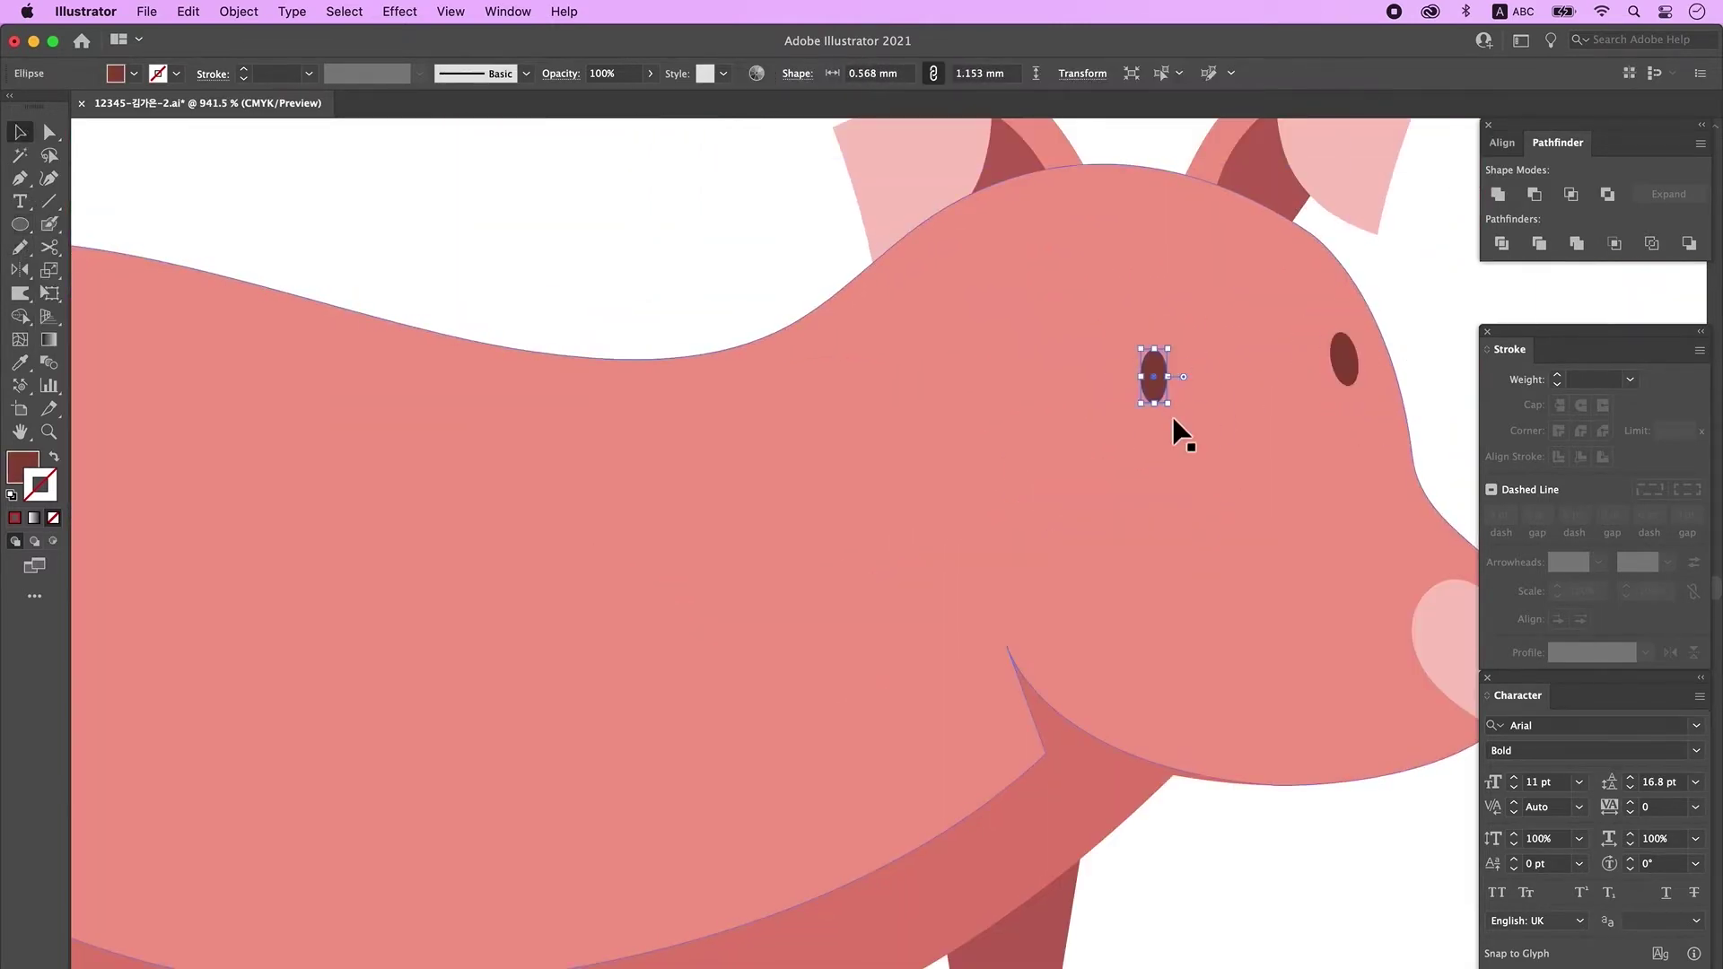
drag(1172, 415, 1185, 404)
alt+super+click(988, 386)
- Draw a curved smile line in dark brown with the Pen tool from the cheek to the snout
click(789, 339)
click(1173, 677)
alt+super+click(1173, 676)
key(shift+x)
drag(1403, 516, 1376, 515)
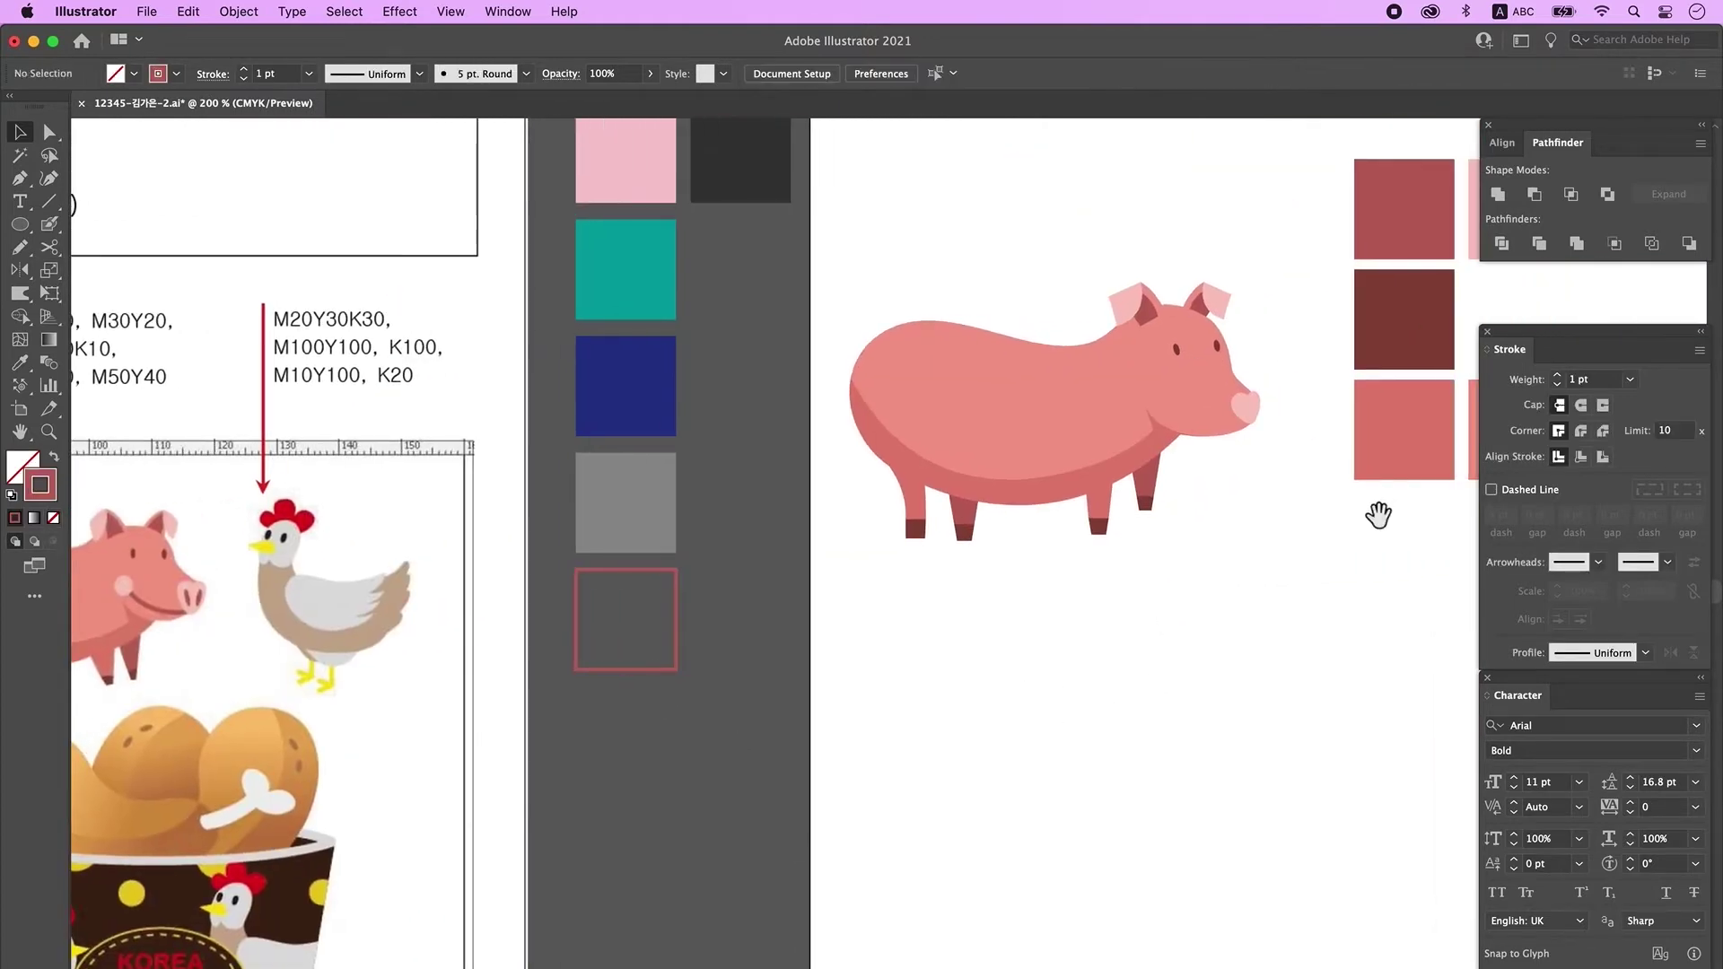
click(1410, 311)
mouse_move(1141, 674)
mouse_down()
mouse_move(1271, 669)
mouse_move(1234, 675)
mouse_up()
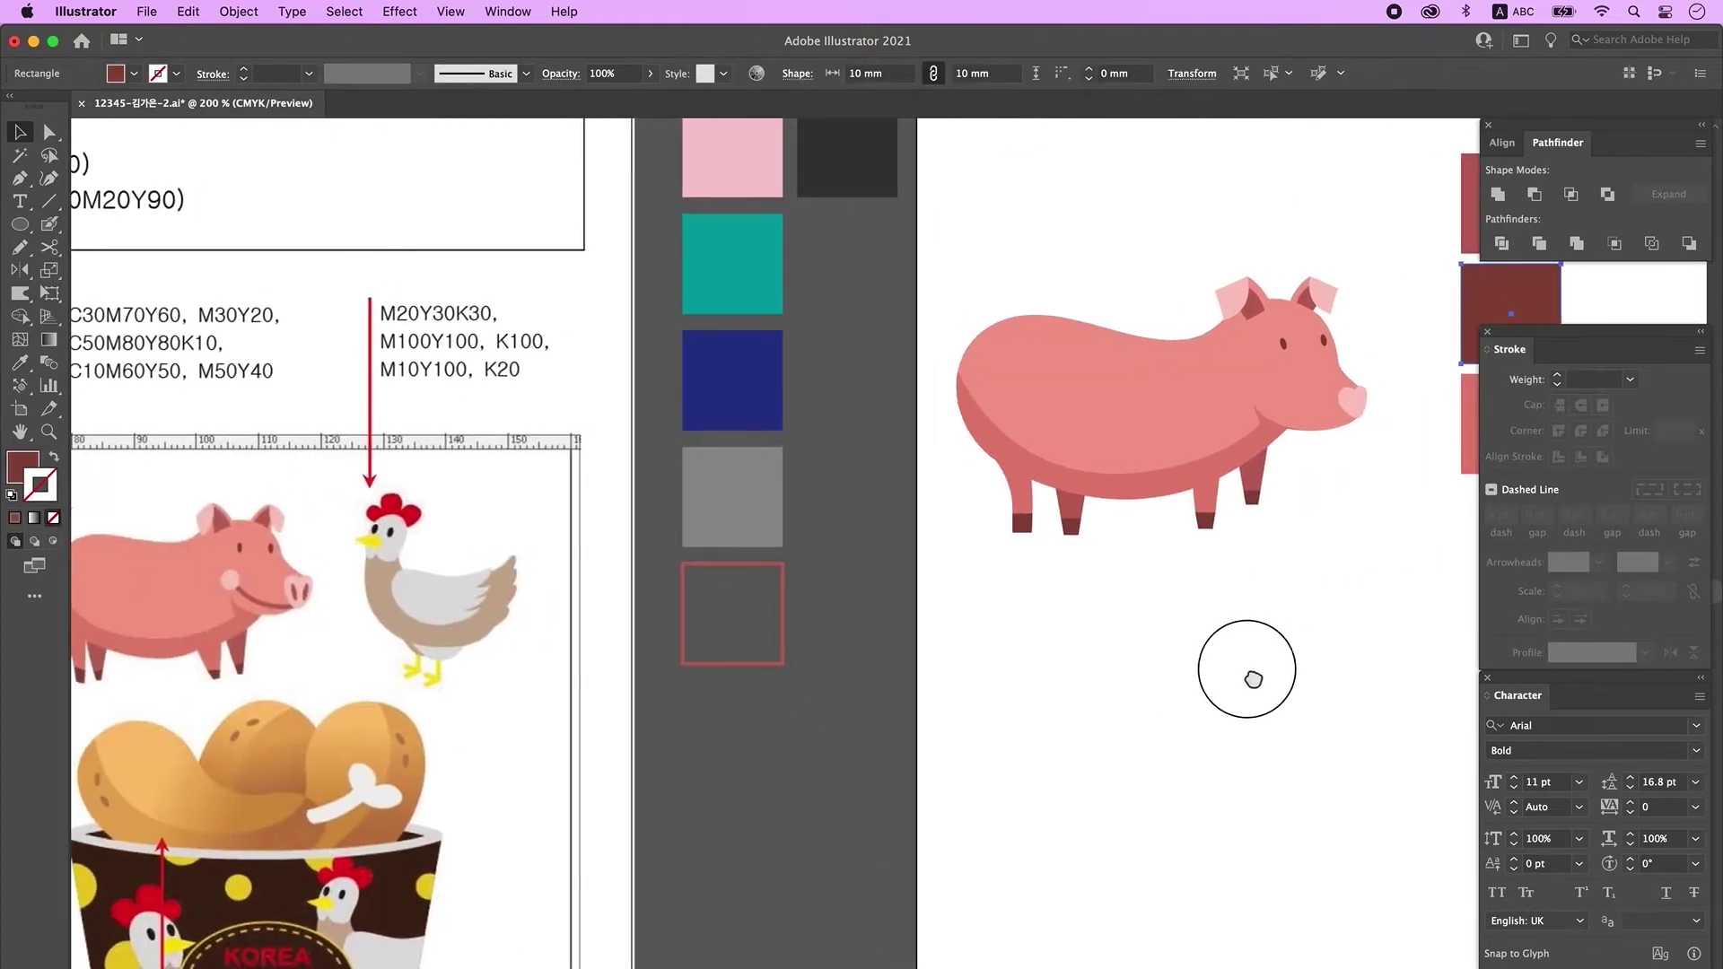
click(20, 178)
click(1274, 391)
drag(1356, 418, 1430, 409)
key(shift+x)
super+click(1432, 406)
- Set the smile line's stroke weight to 1.5 pt
key(v)
click(1310, 418)
click(267, 73)
text(.5)
key(Return)
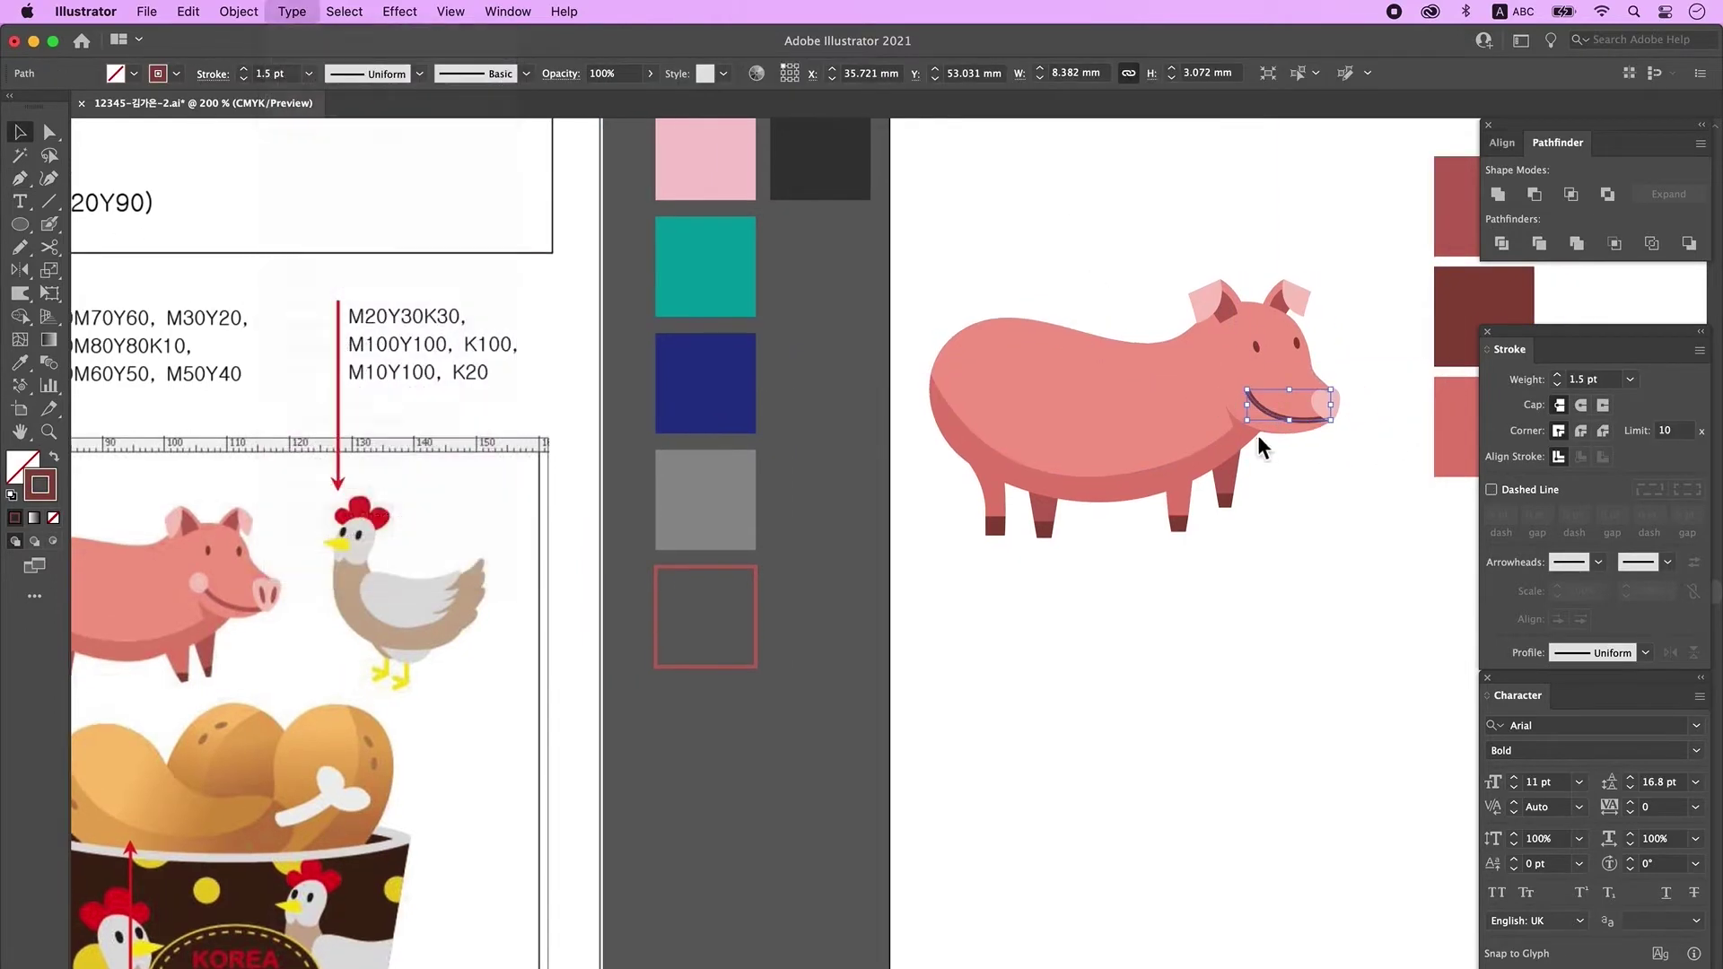
- Expand the smile line's fill and stroke into a filled shape
click(1258, 438)
click(1295, 417)
click(239, 12)
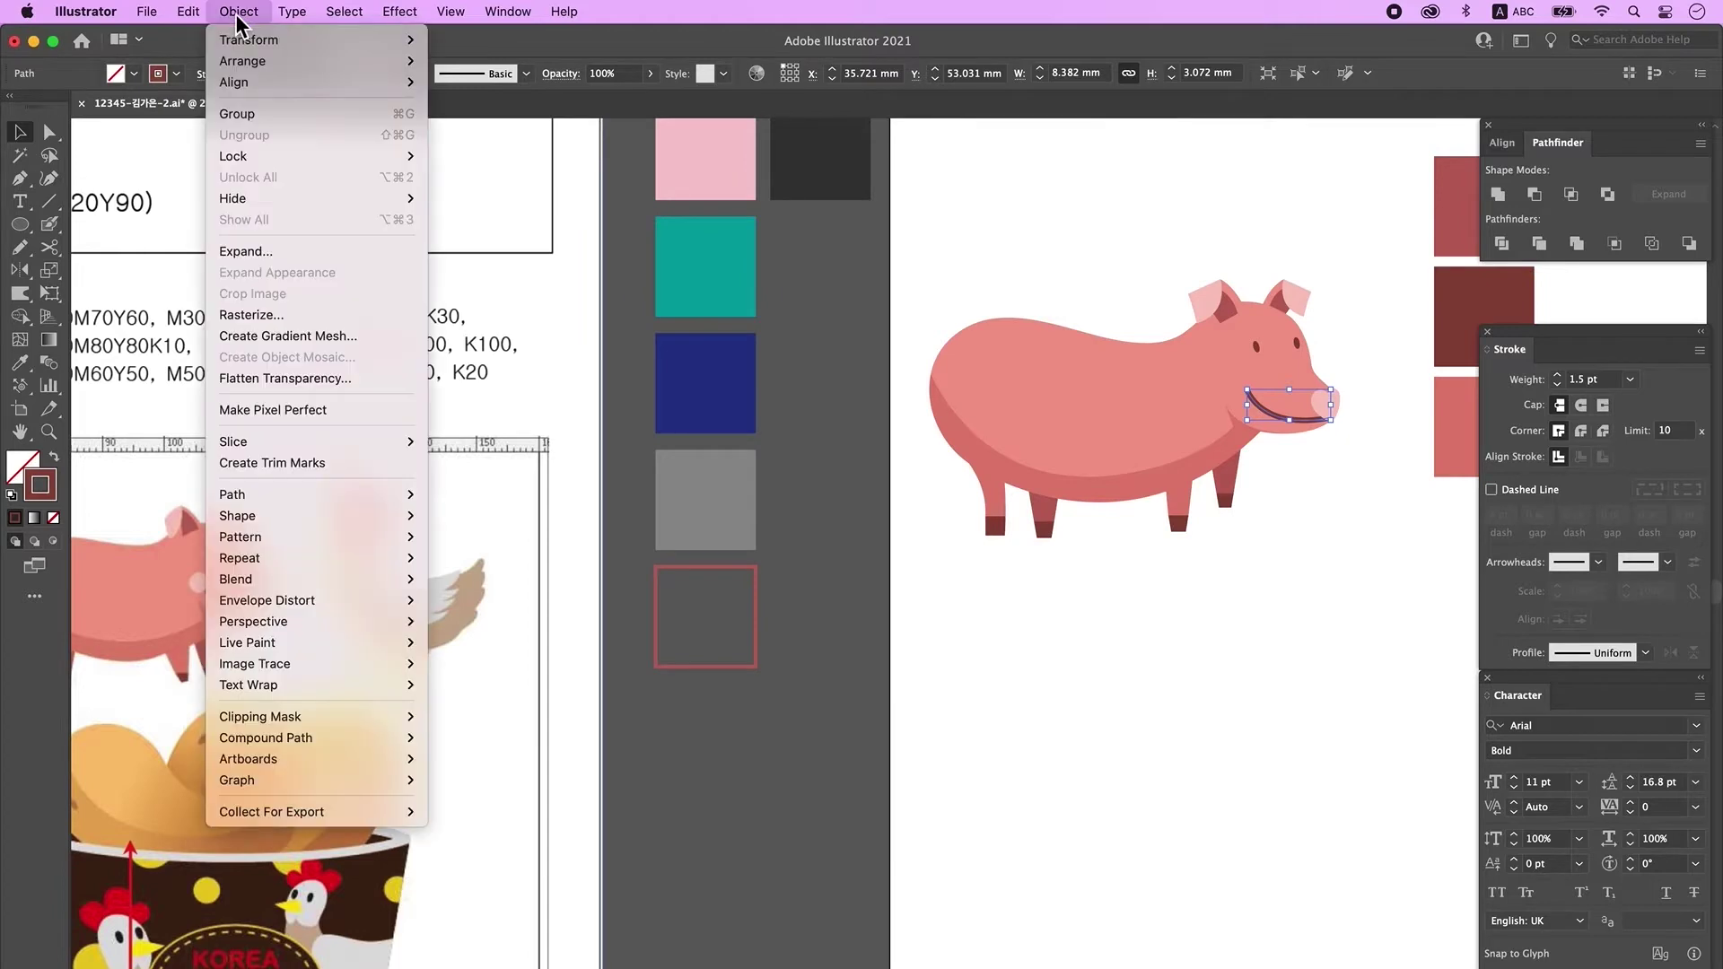
click(318, 252)
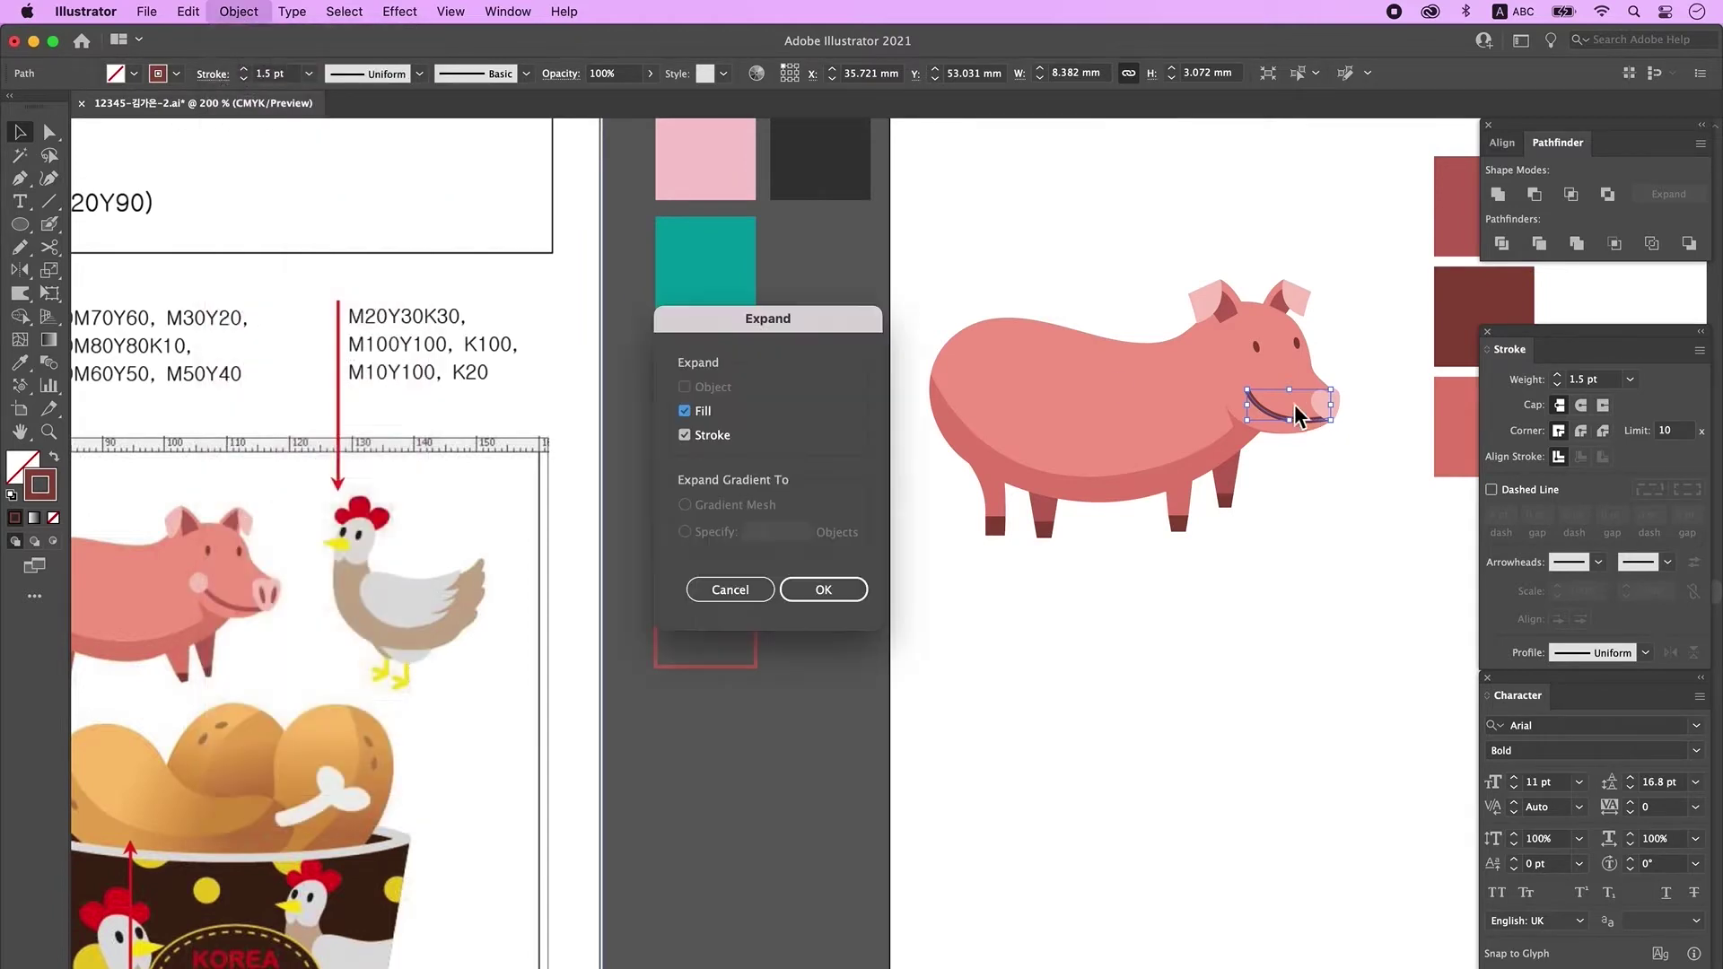
click(823, 588)
- Recolor the expanded smile with the brownish-red swatch
scroll(1173, 604, right, 3)
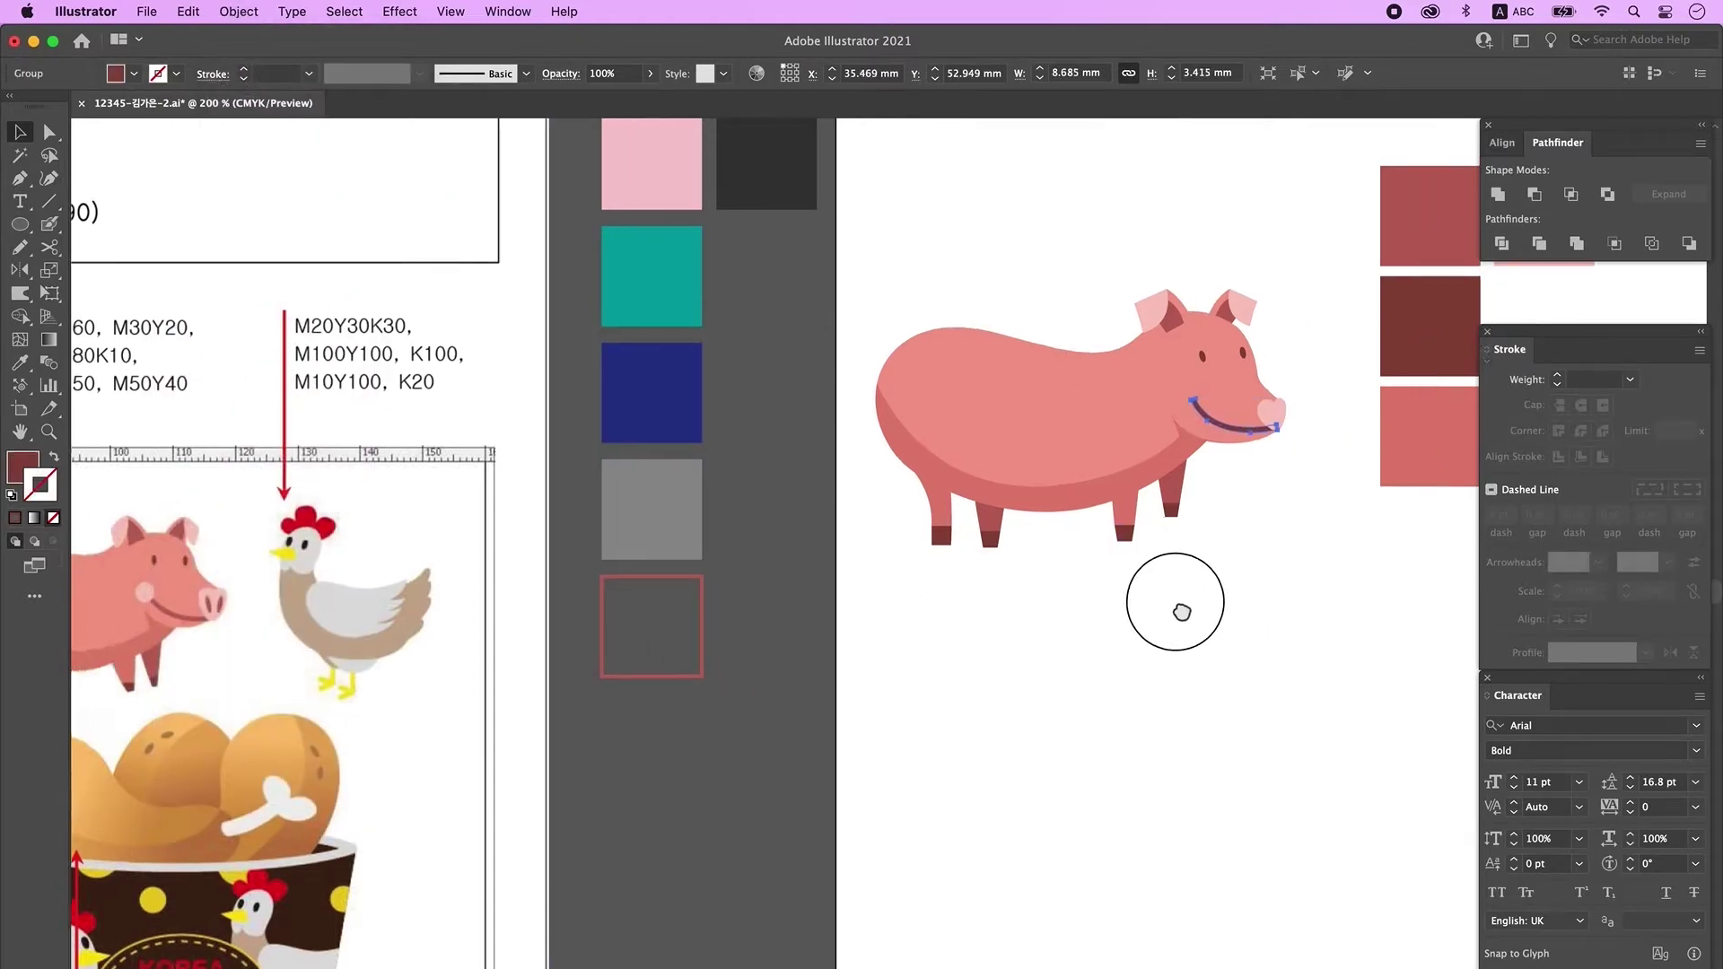
click(21, 362)
click(1451, 261)
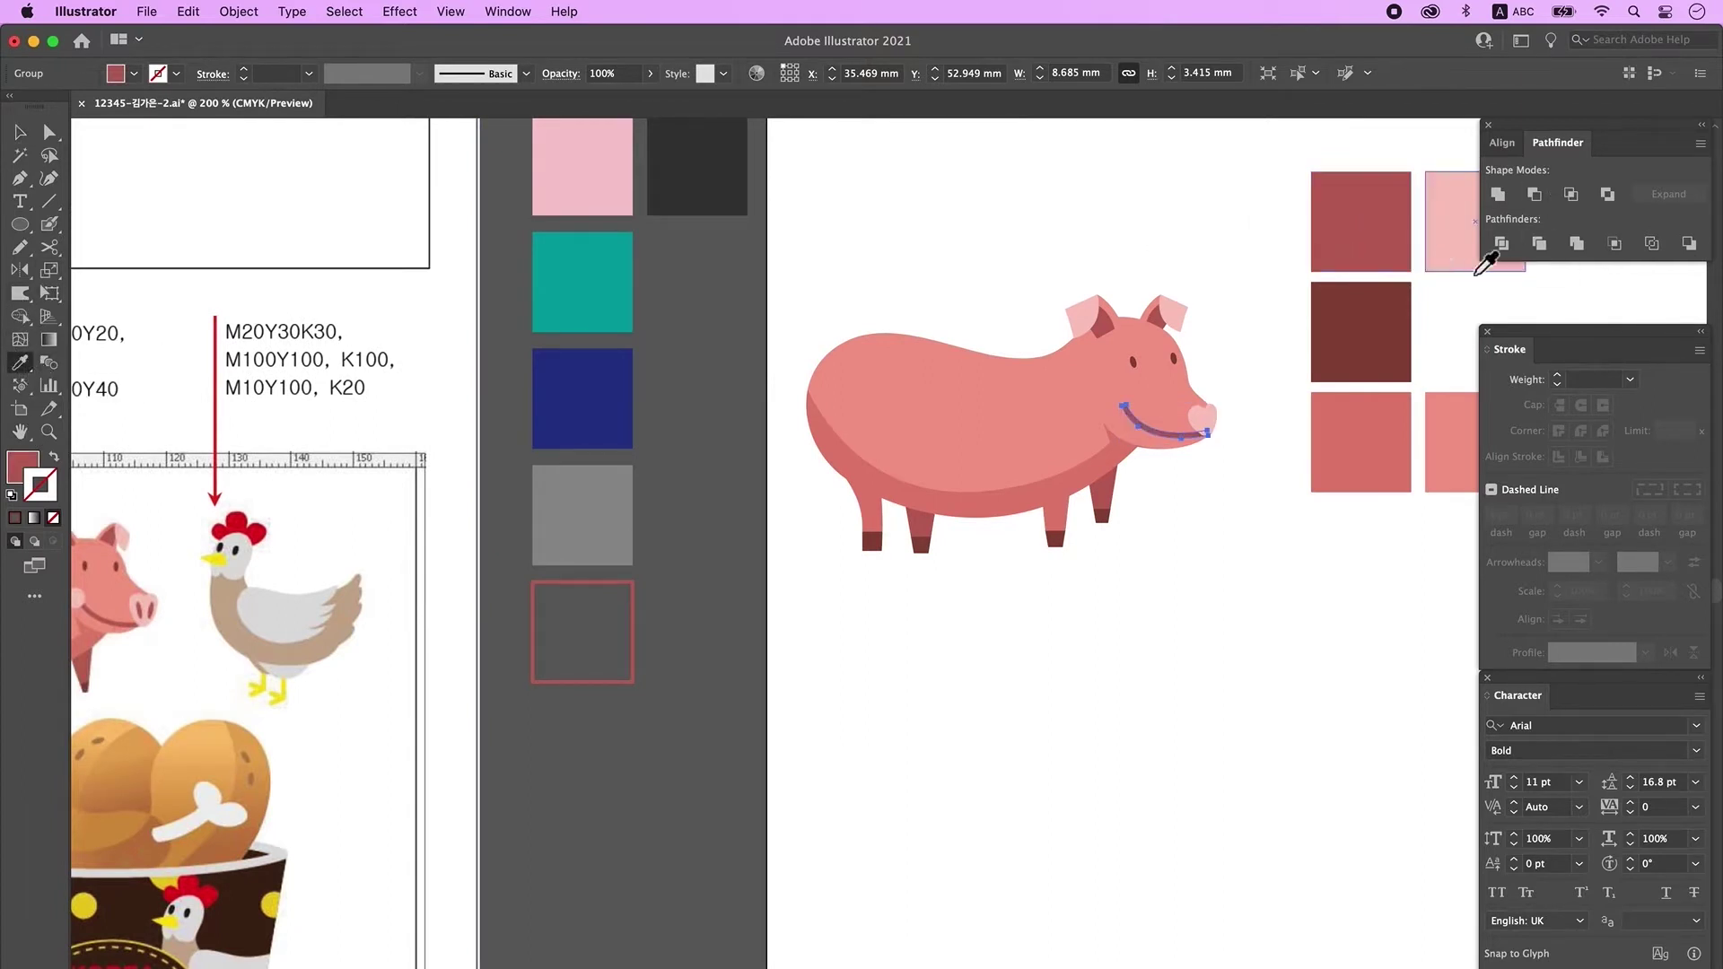
super+click(1217, 502)
- Draw a brownish-red ellipse on the snout as a nostril, tilt it and place a copy beside it
key(l)
mouse_move(1187, 409)
mouse_down()
mouse_move(1220, 408)
mouse_move(1213, 452)
mouse_move(1247, 383)
mouse_up()
key(v)
drag(1247, 551, 1256, 568)
drag(1236, 544, 1289, 530)
key(super+shift+a)
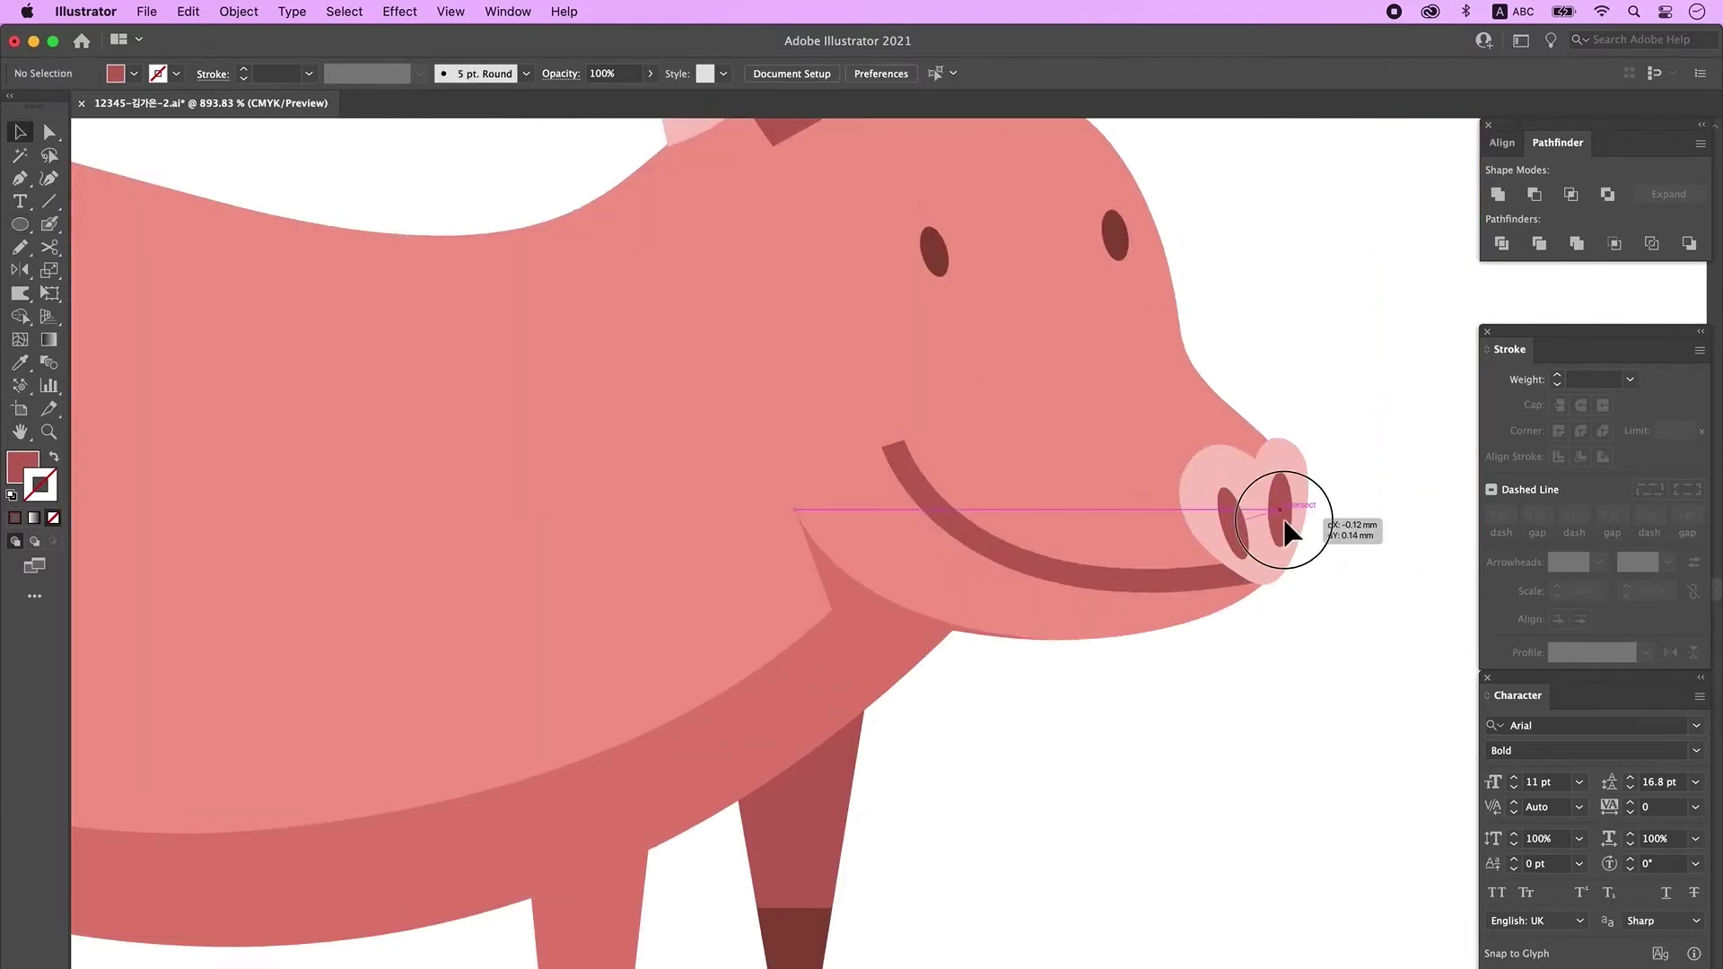
- Draw a curly tail about 4 by 7 mm above the pig's rear with the Pencil tool, using a salmon stroke
key(super+minus)
key(super+minus)
key(super+minus)
key(super+minus)
key(super+minus)
key(super+minus)
drag(831, 416, 790, 402)
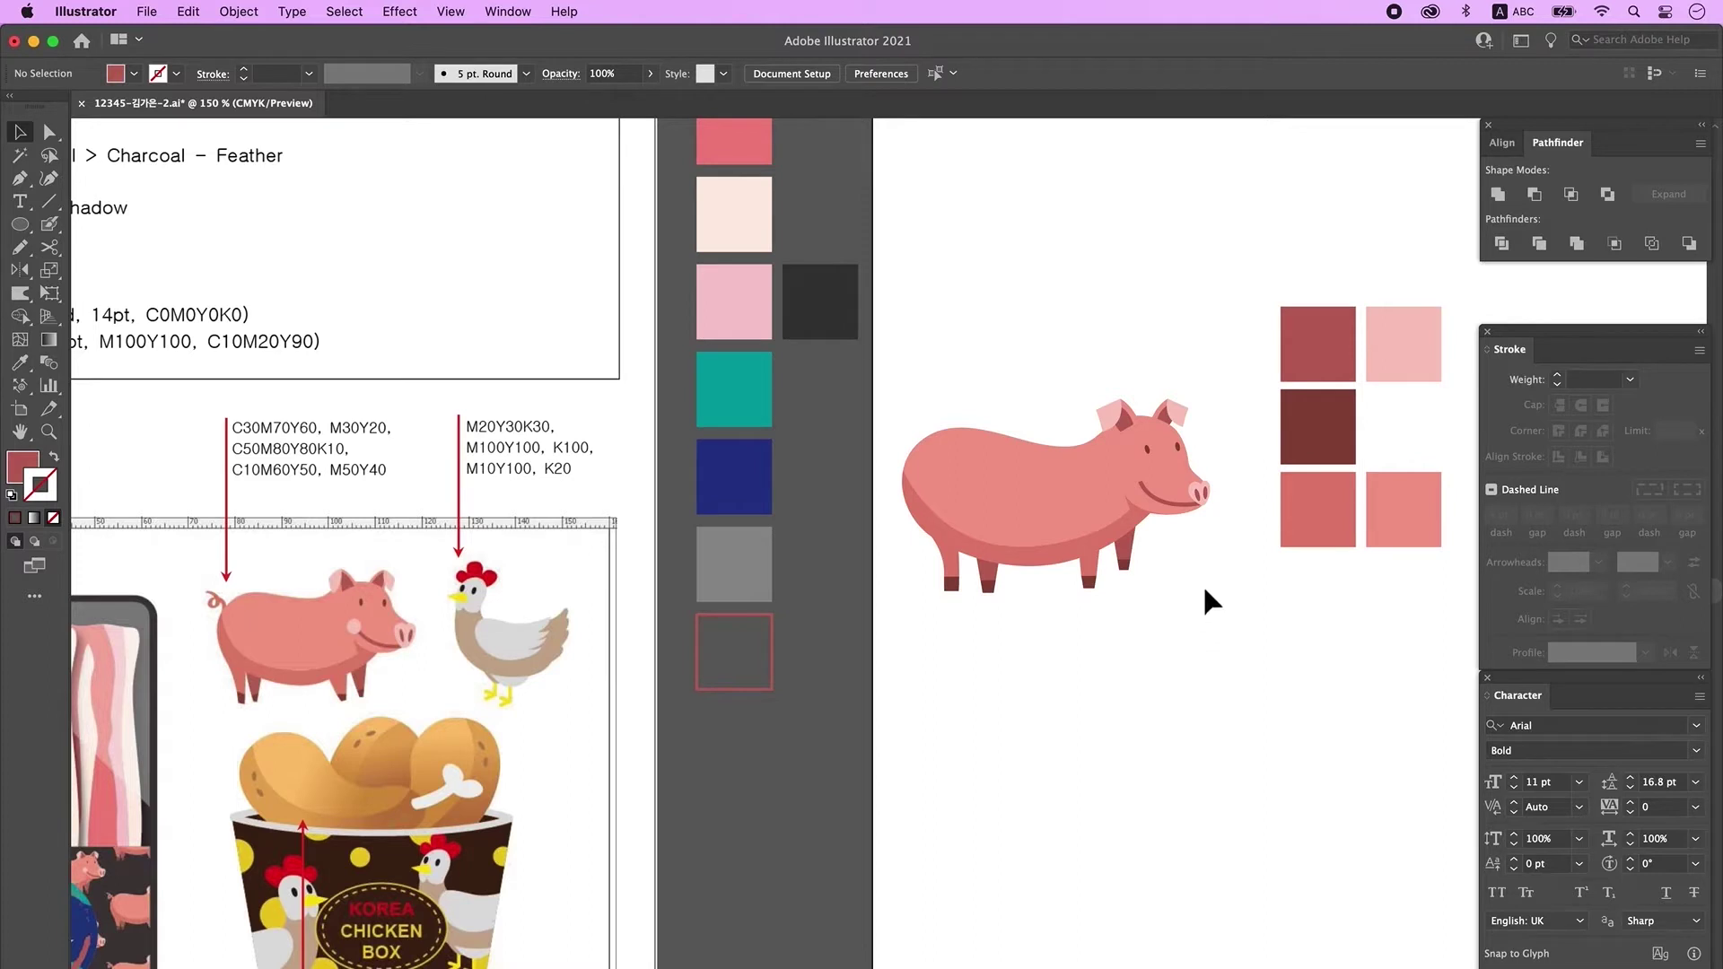
key(shift+x)
key(n)
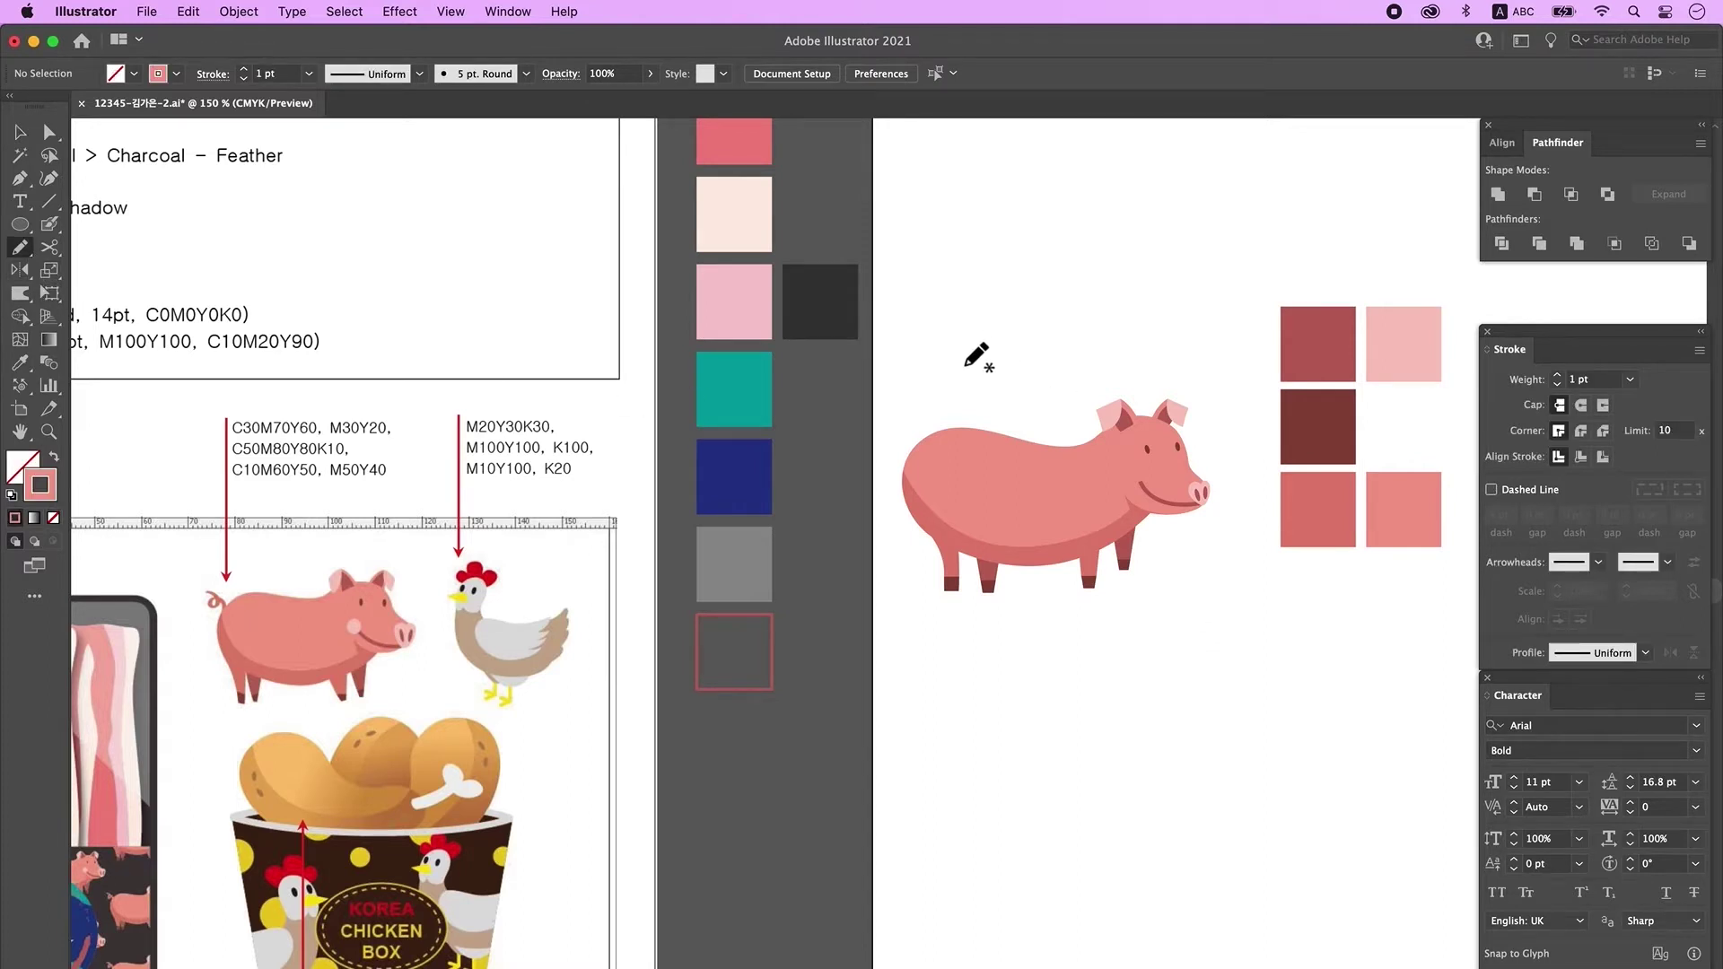
mouse_move(957, 366)
mouse_down()
mouse_move(983, 430)
mouse_move(1030, 389)
mouse_up()
- Apply a variable width profile that tapers at both ends to the tail's stroke
scroll(1089, 445, down, 4)
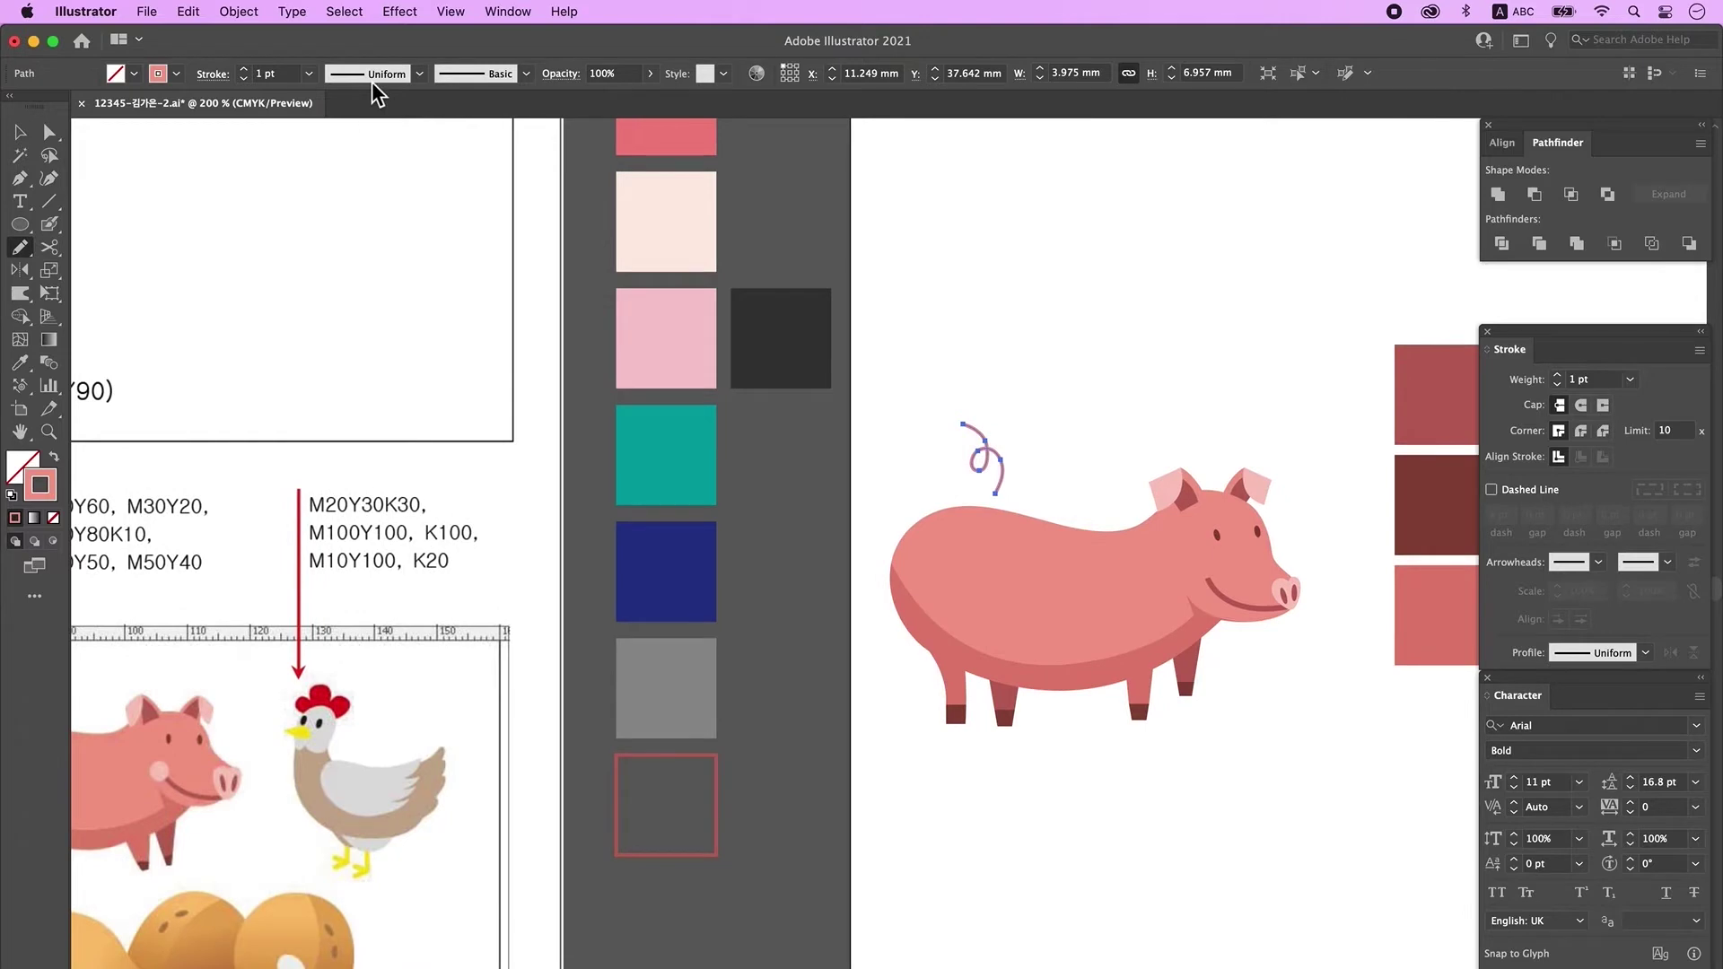
click(381, 77)
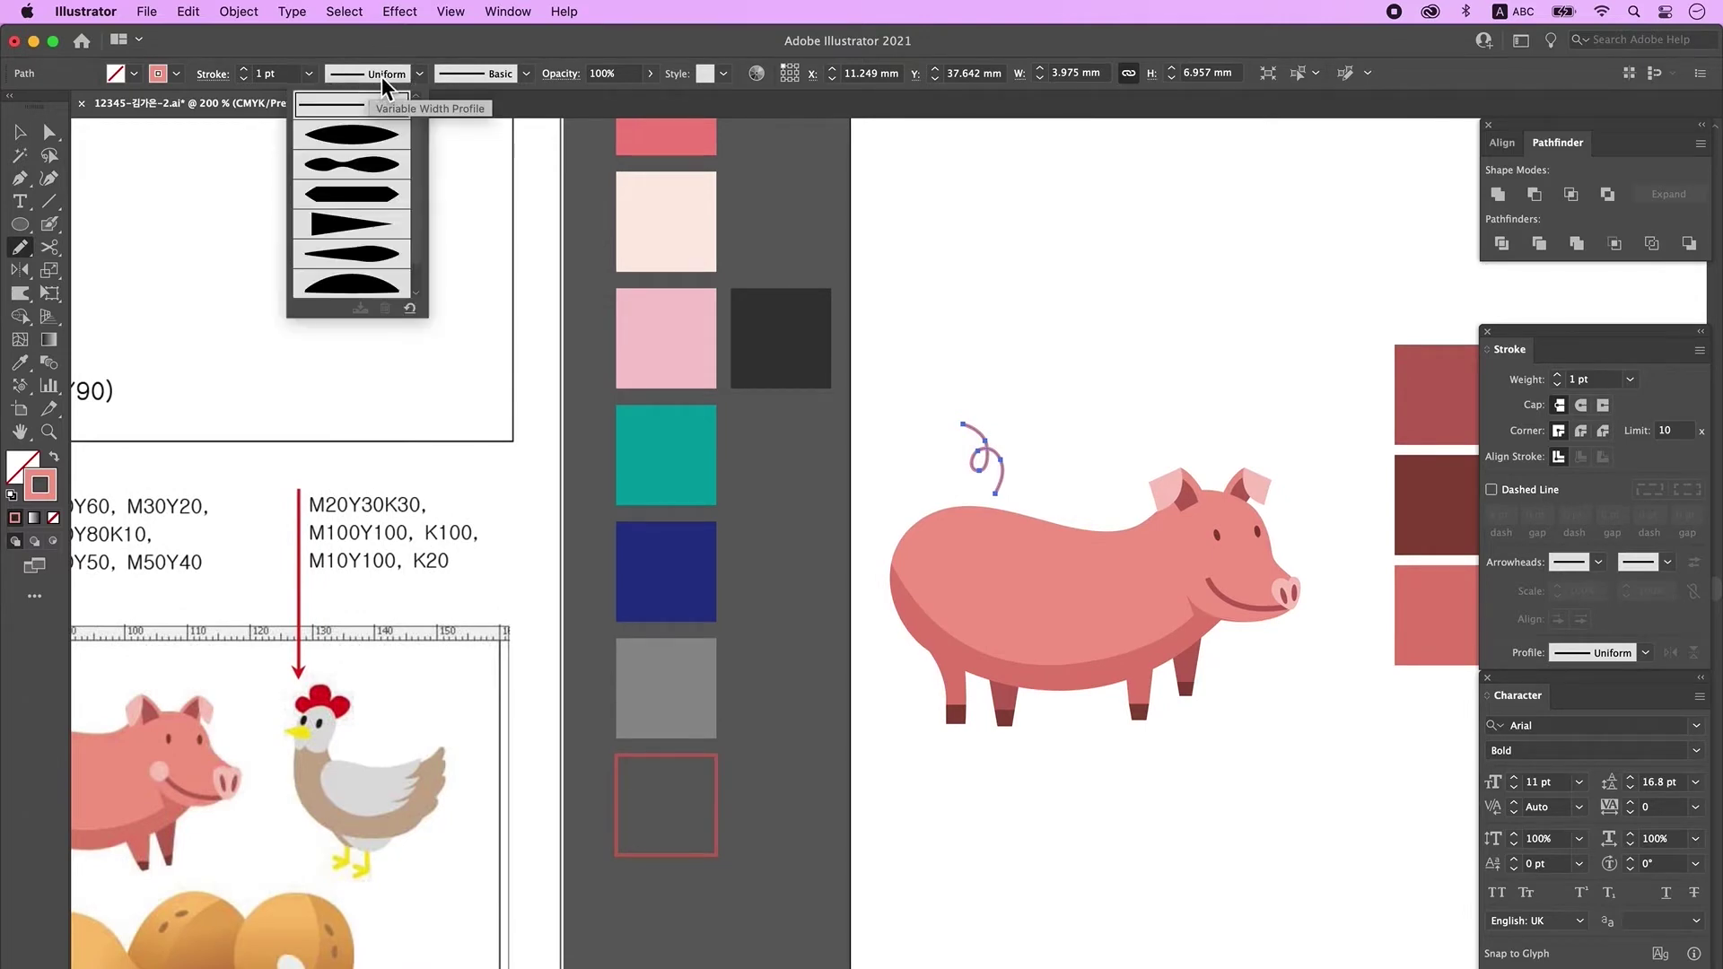
click(382, 260)
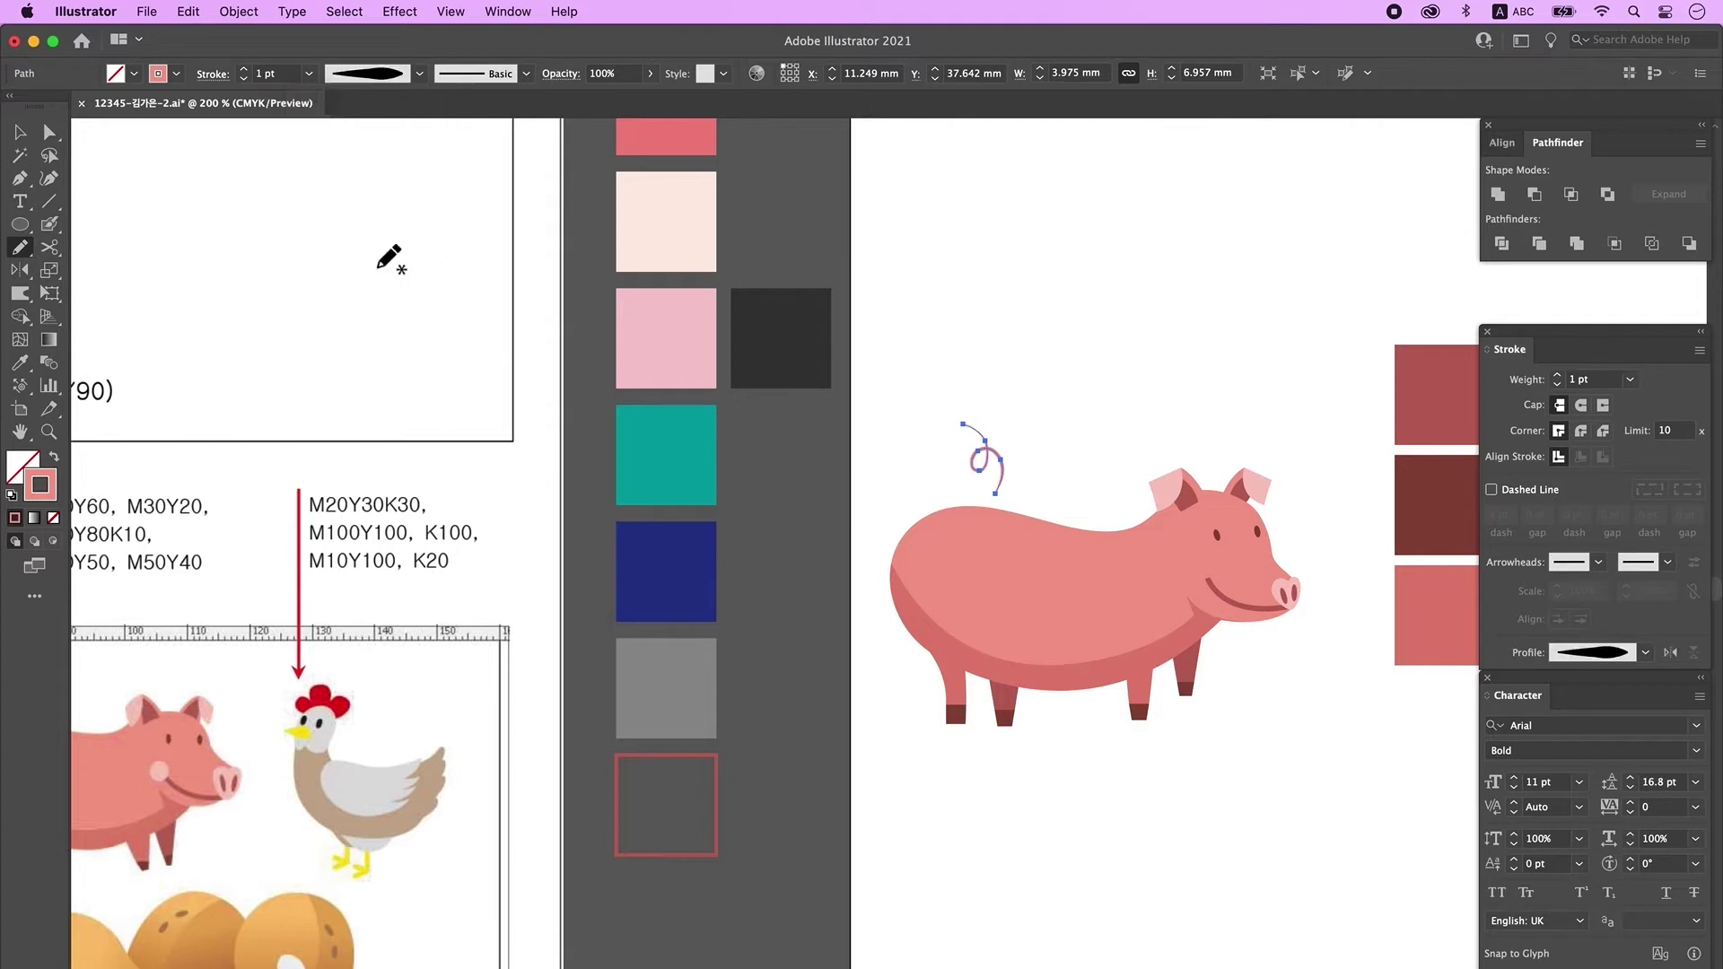
- Set the tail's stroke weight to 3 pt and expand its appearance into a filled shape
click(244, 69)
click(244, 69)
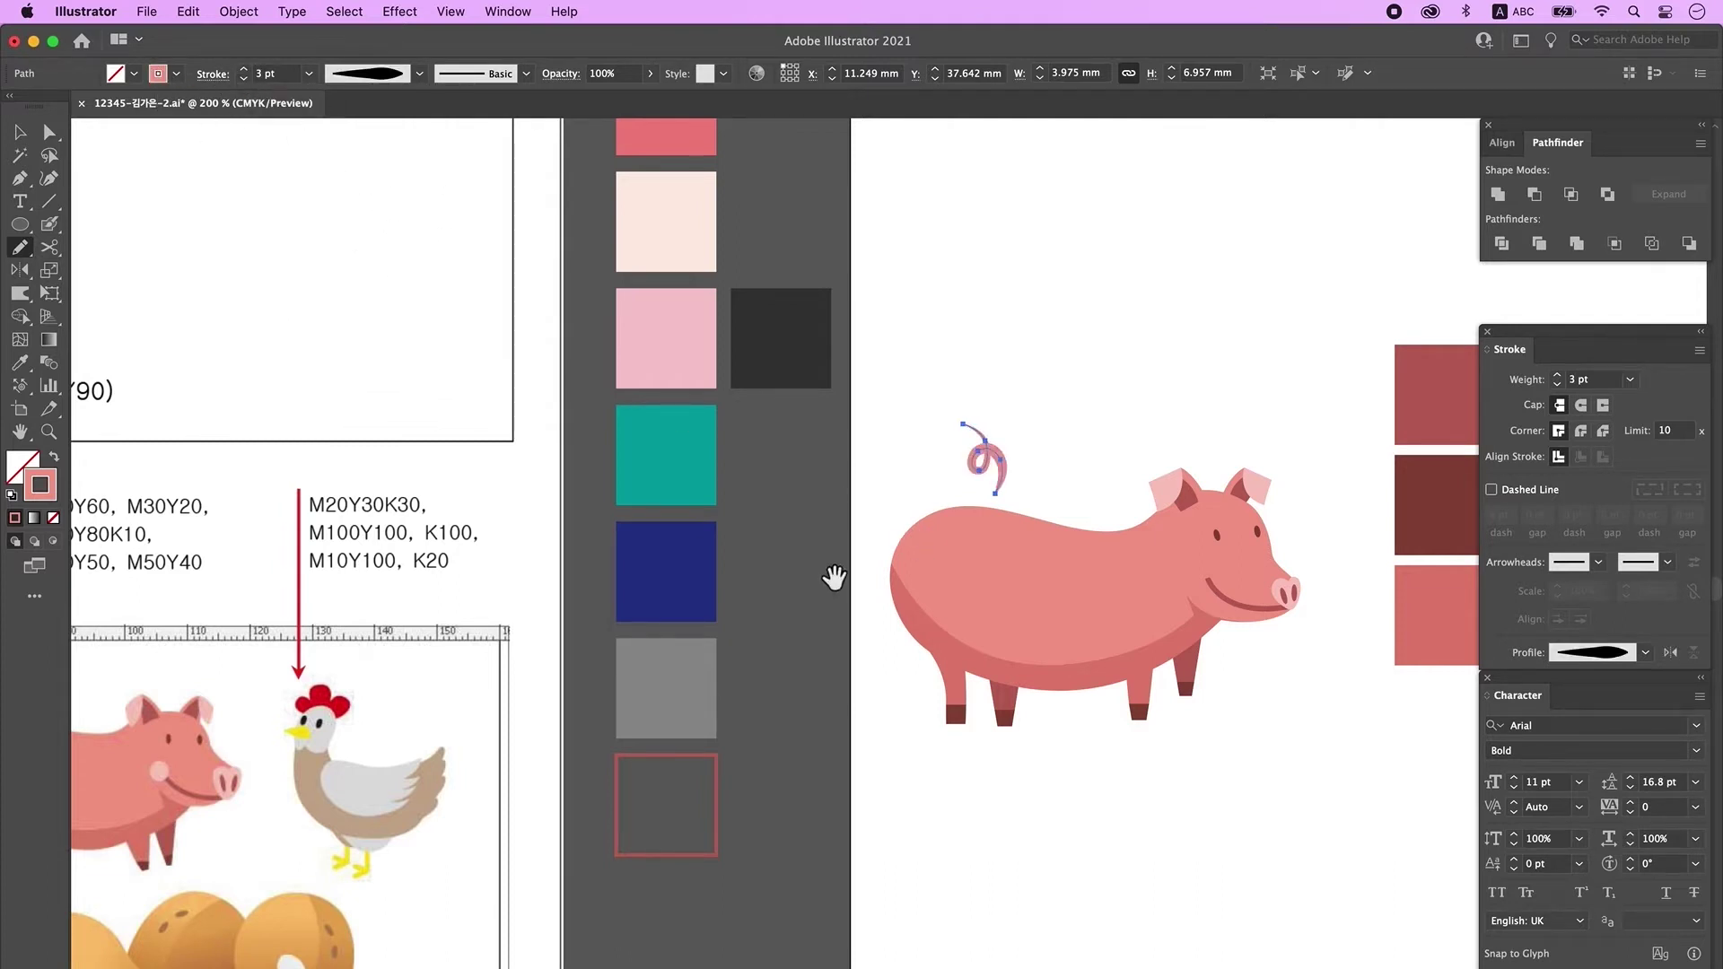
drag(834, 579, 1007, 488)
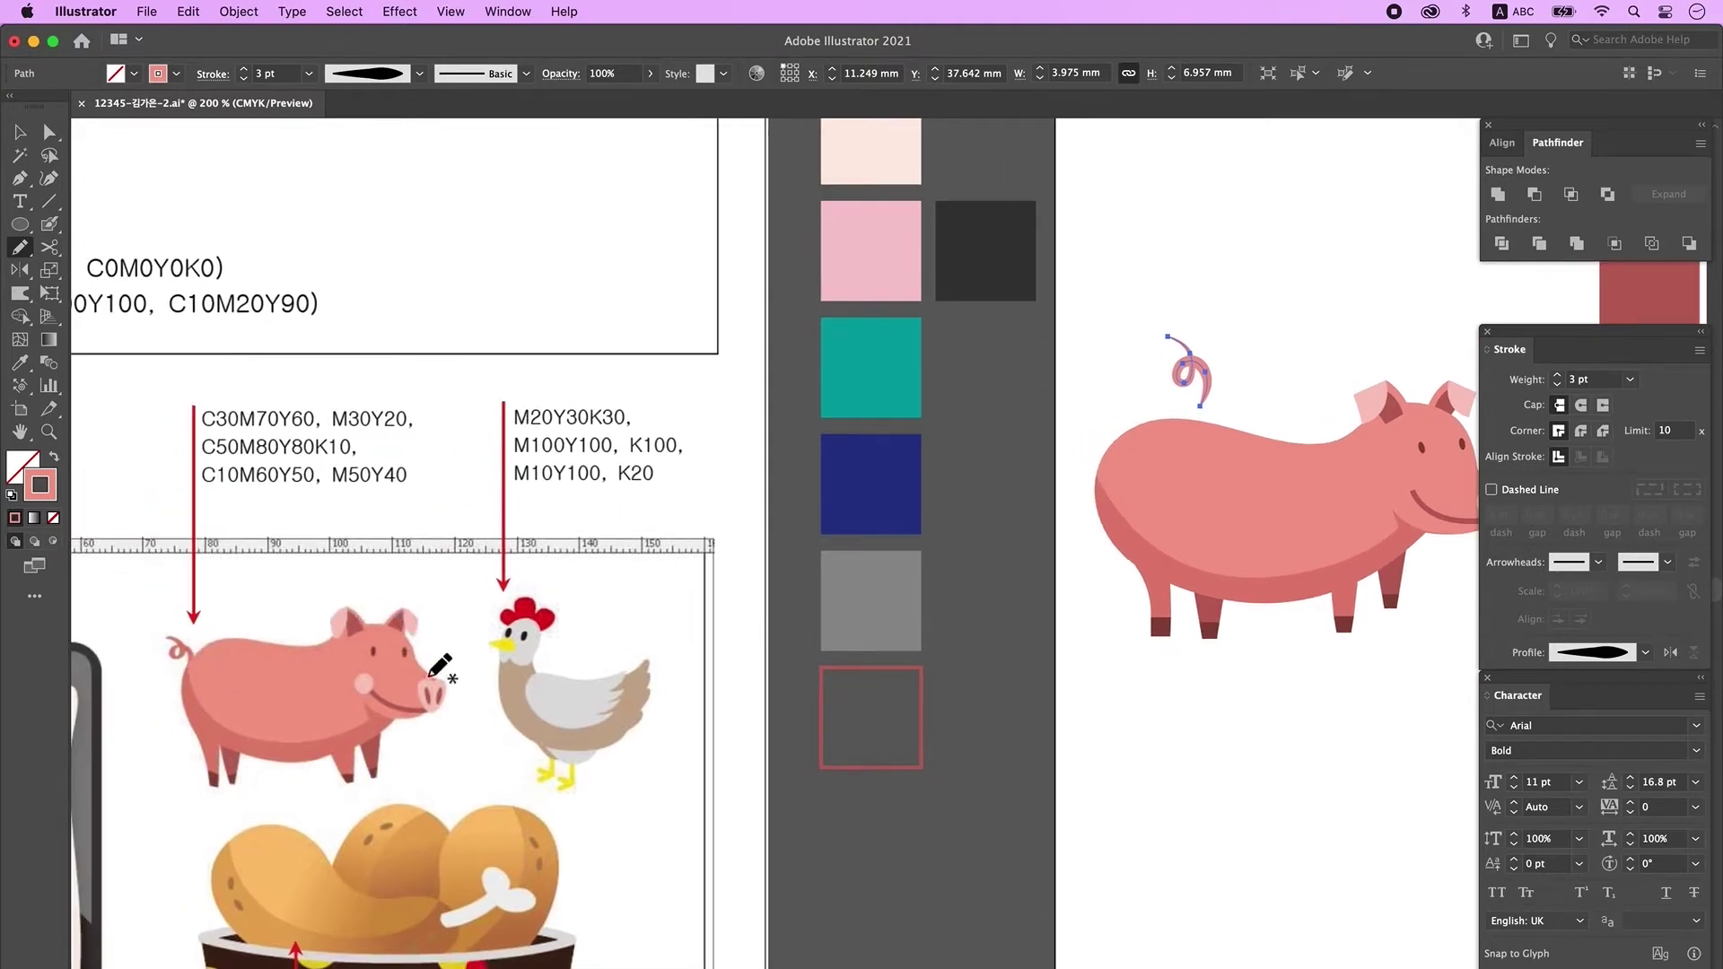
drag(1198, 359, 1215, 328)
key(super+minus)
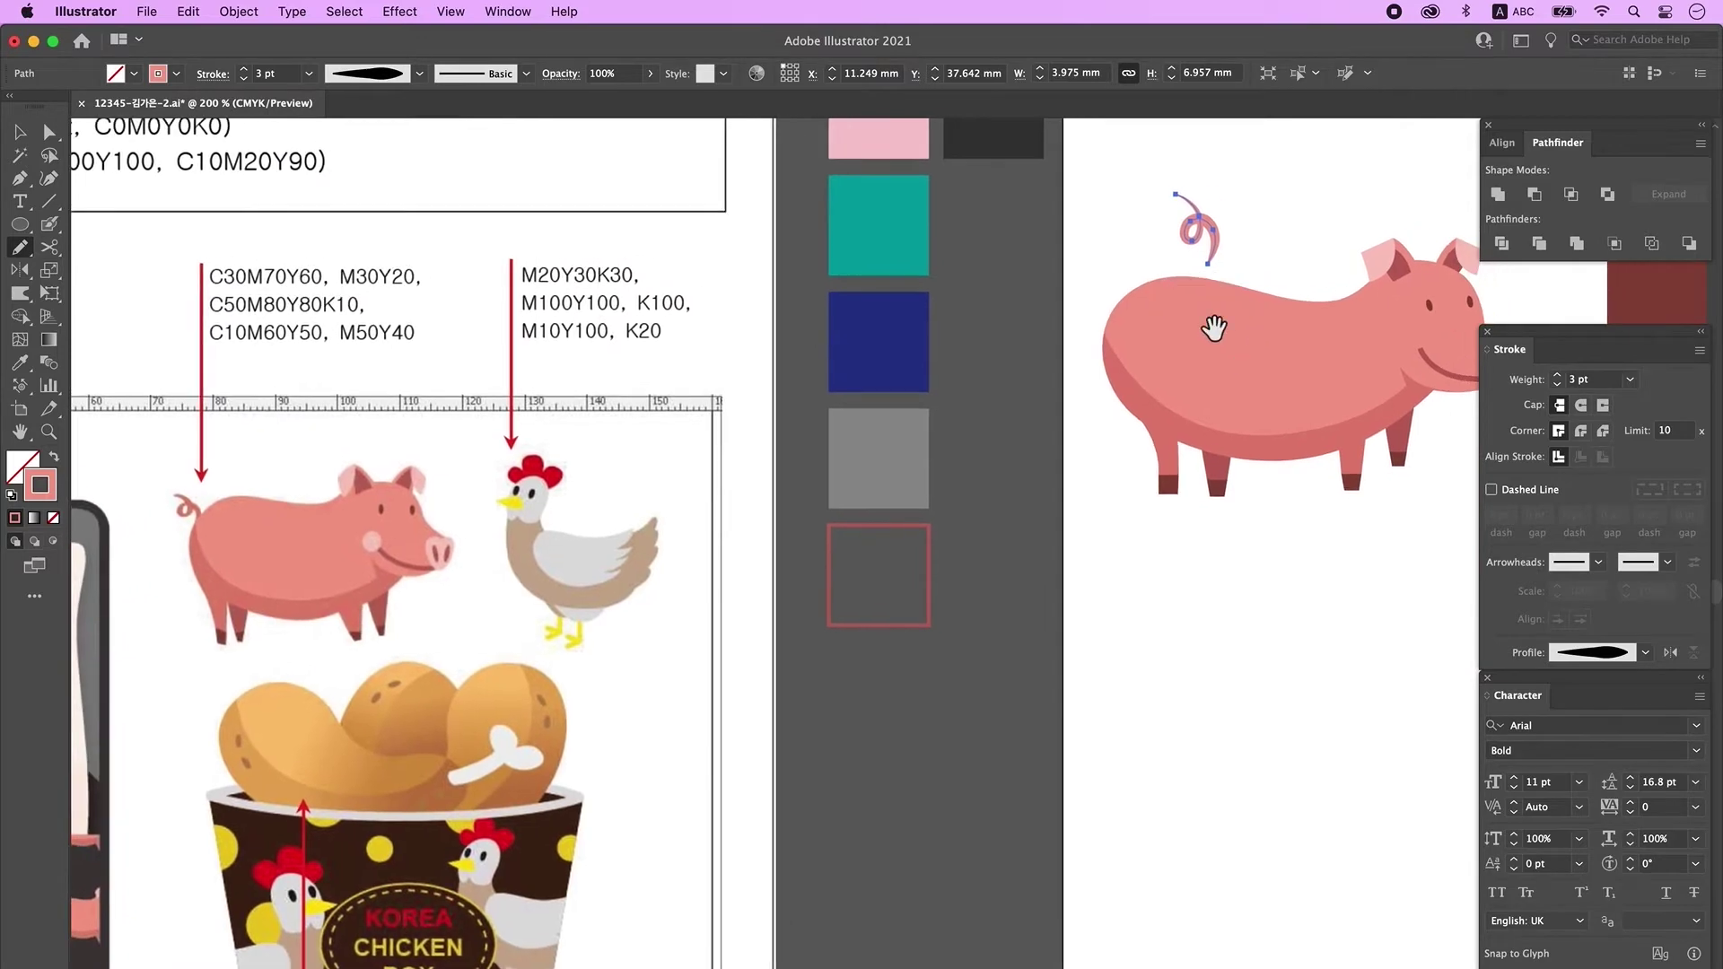
click(240, 12)
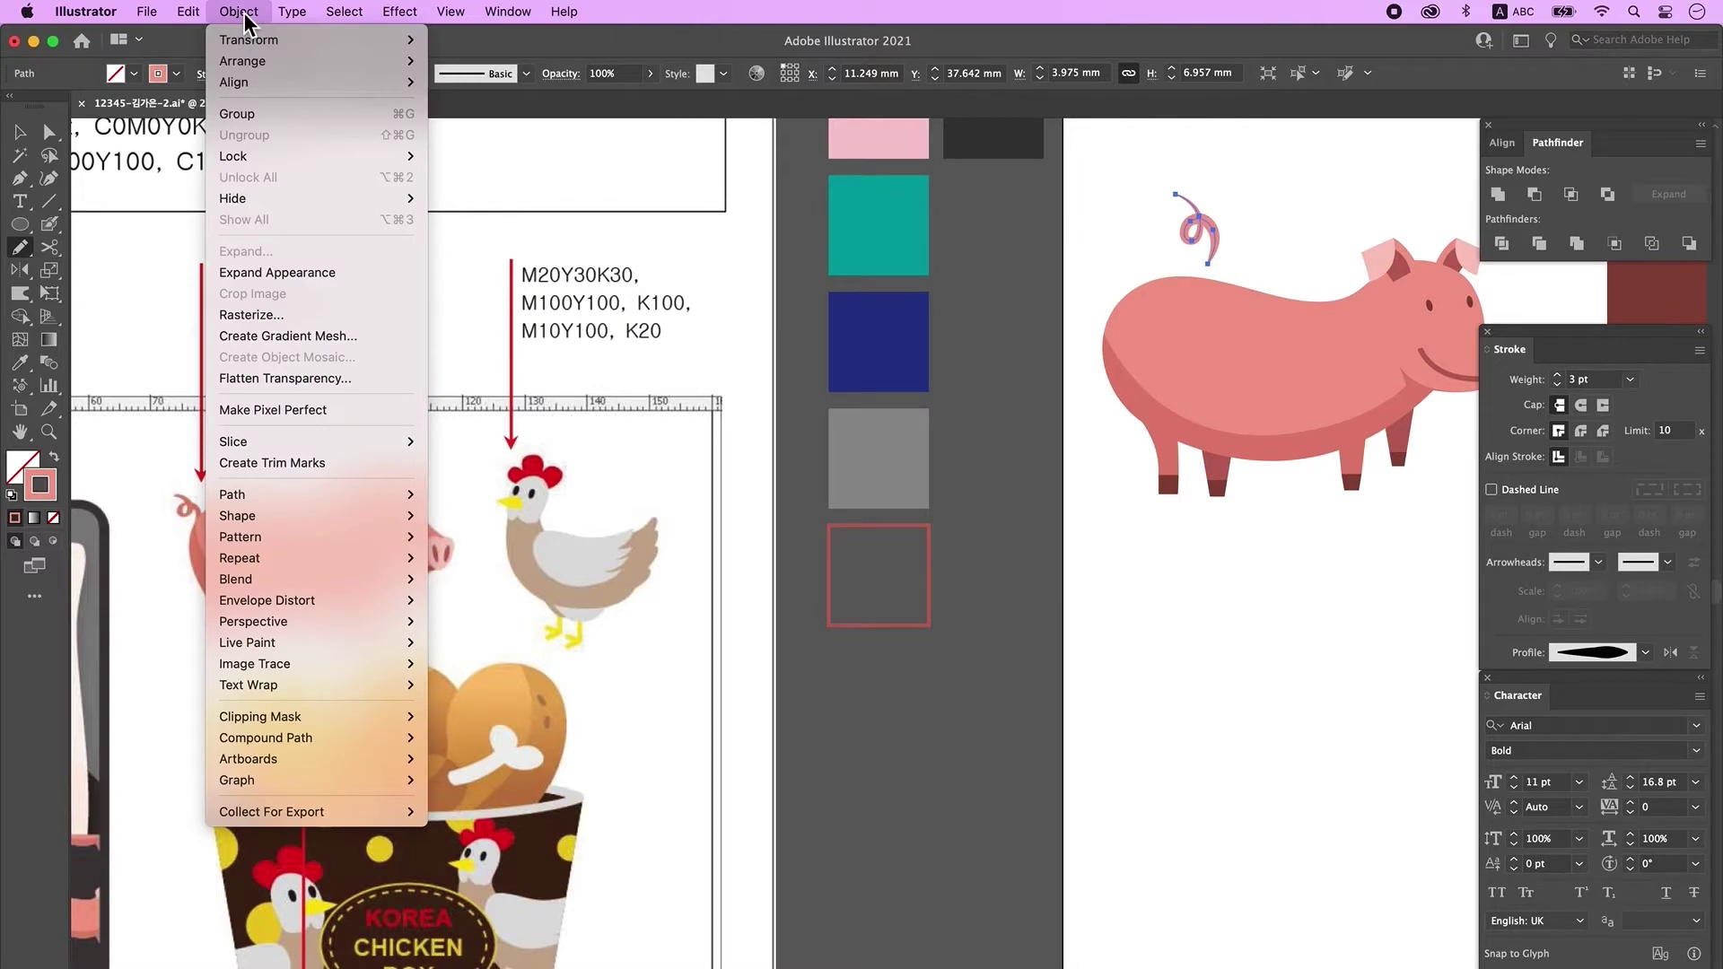
click(305, 273)
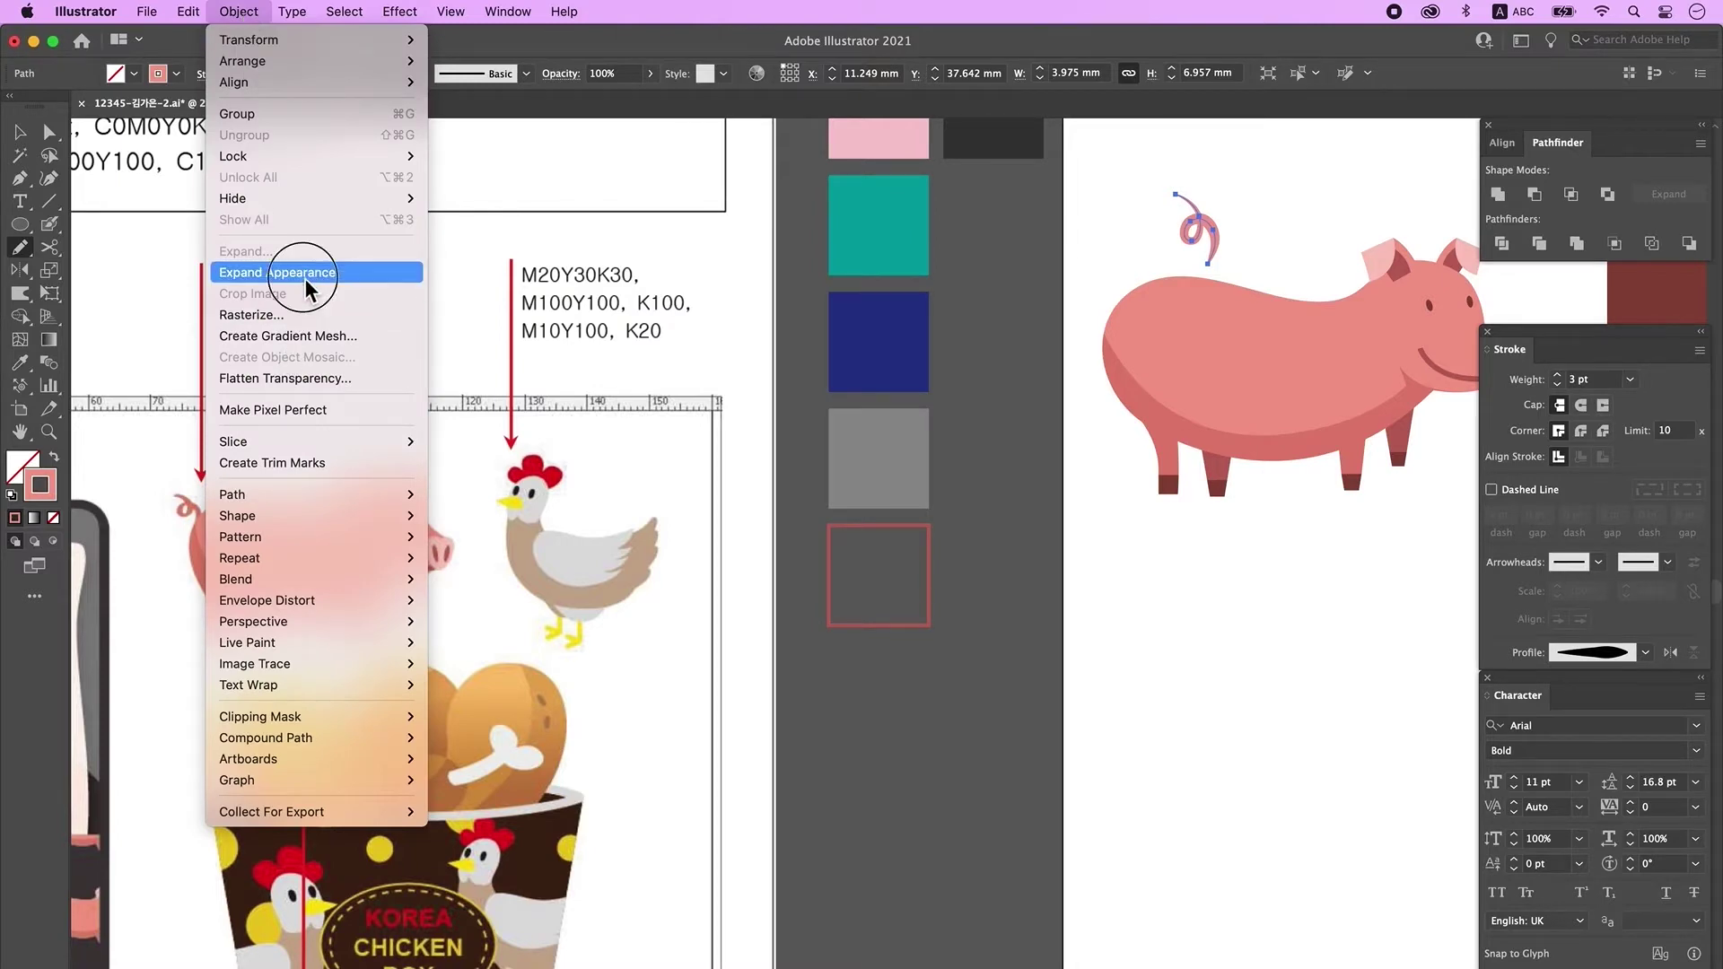
- Position the expanded tail so that it attaches to the pig's rear
click(20, 133)
drag(902, 546, 722, 562)
drag(978, 475, 1200, 446)
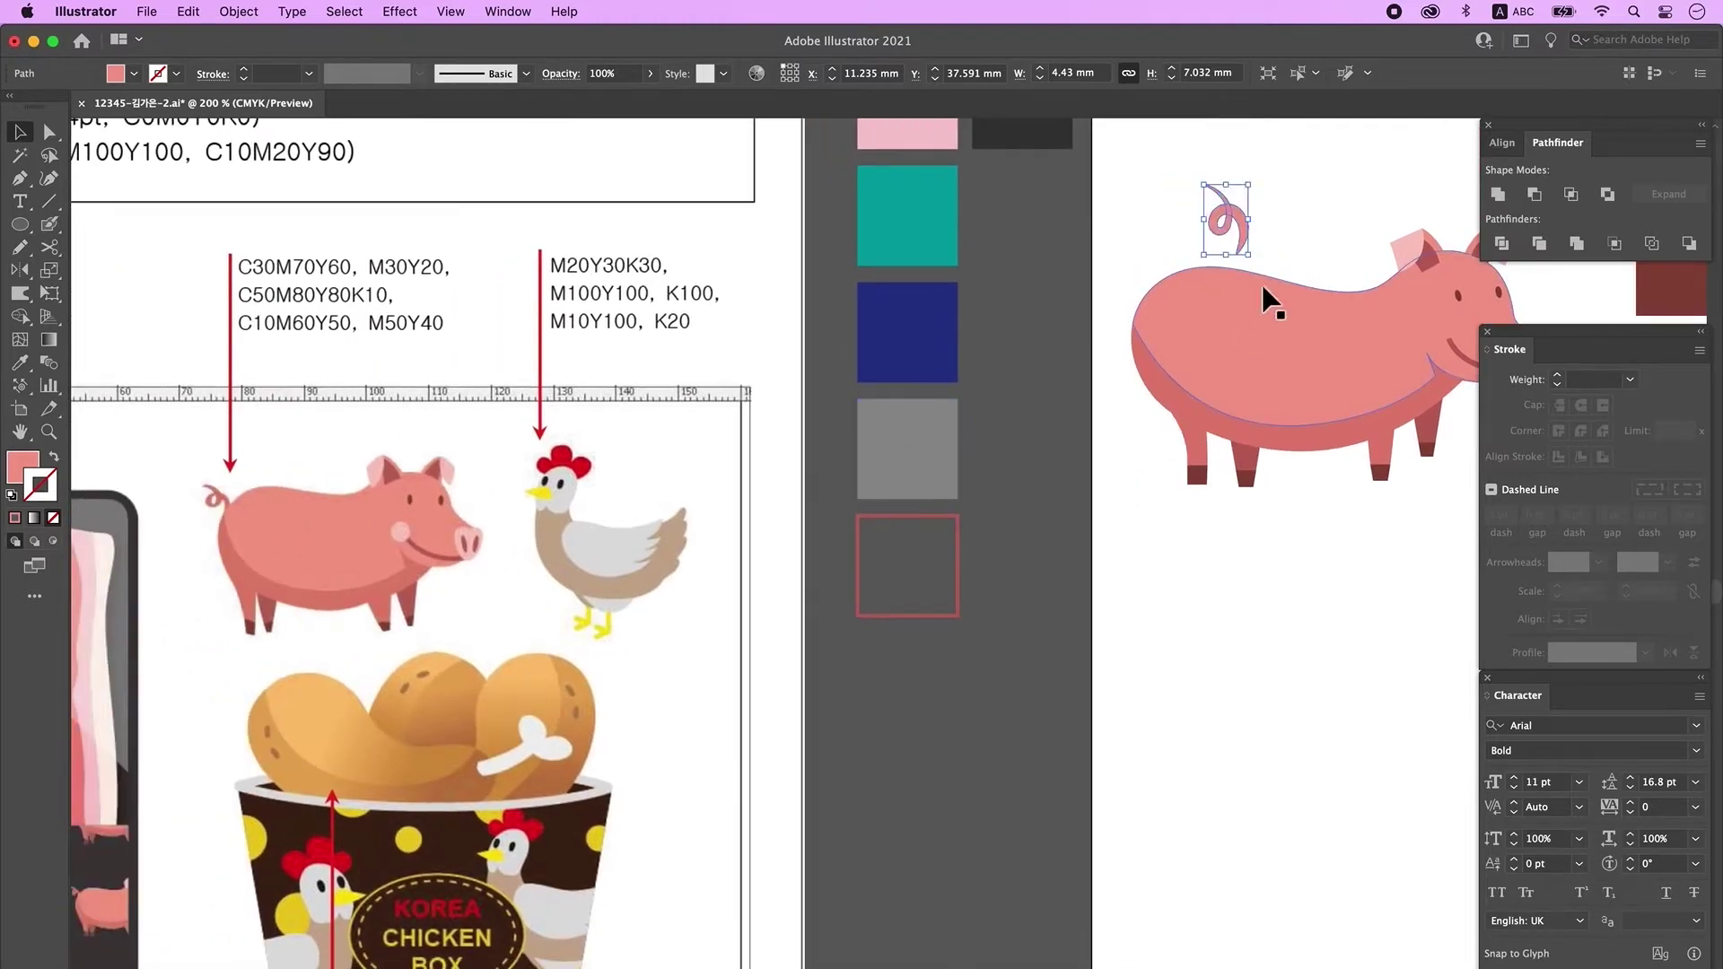
alt+super+click(1315, 376)
drag(1002, 527, 1137, 389)
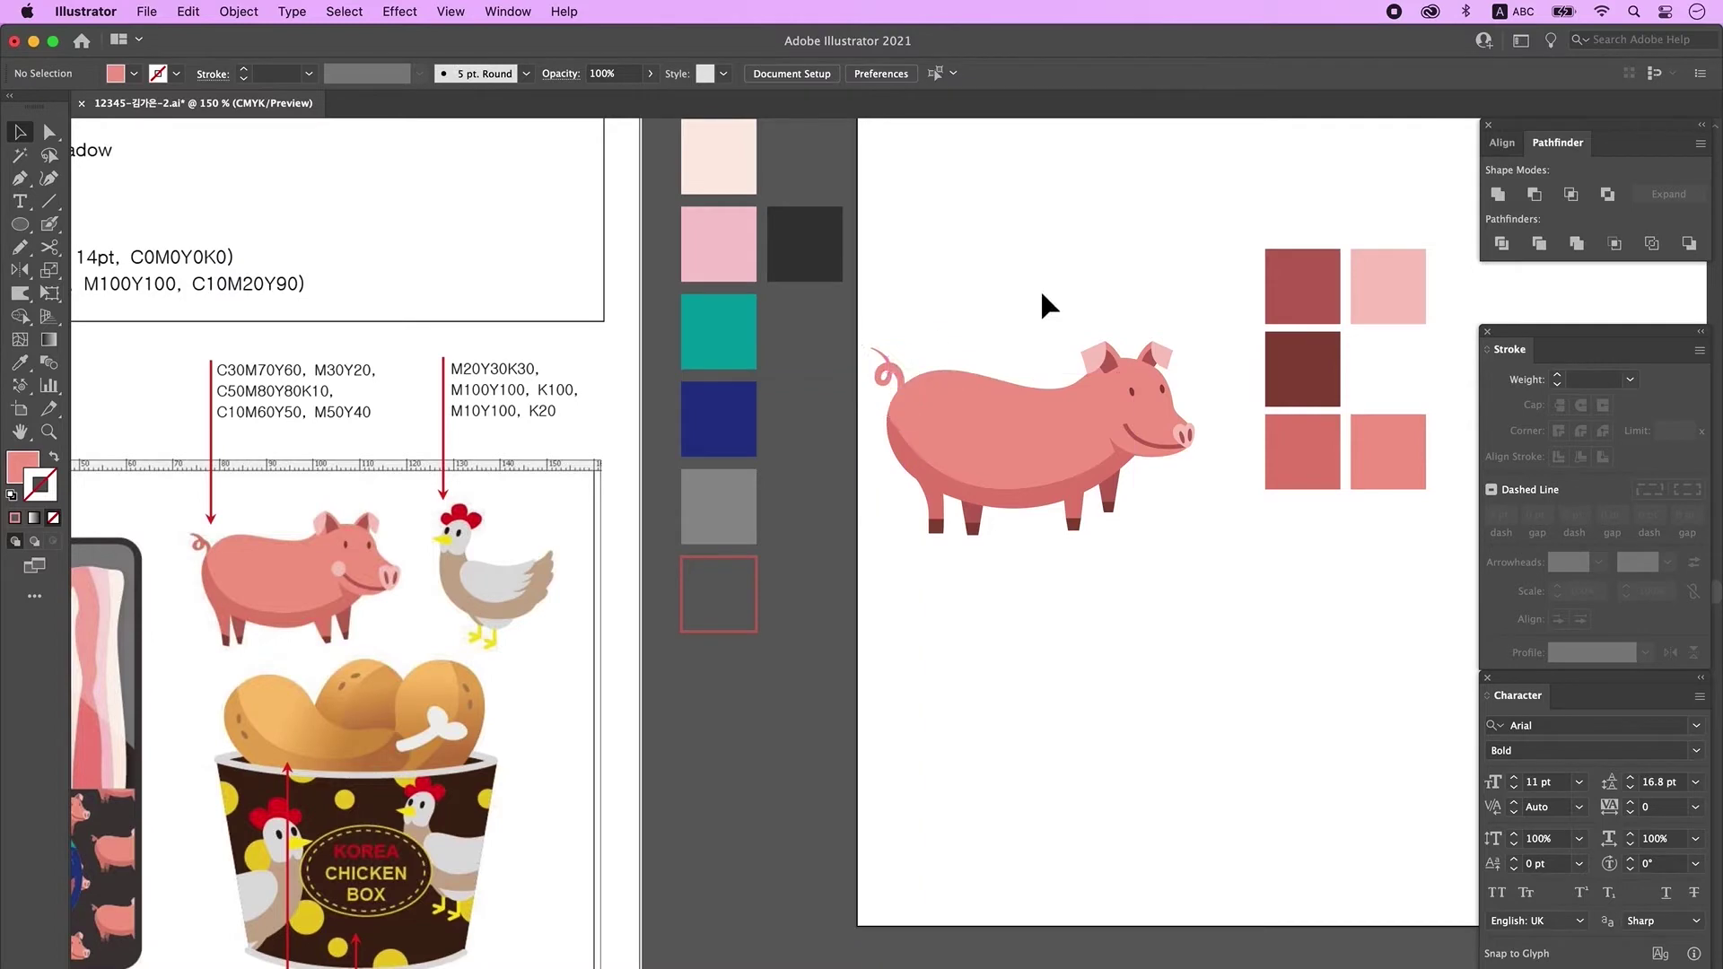
- Group all the parts of the pig, including the tail
drag(1002, 326, 1010, 315)
drag(894, 290, 1198, 556)
right_click(1116, 428)
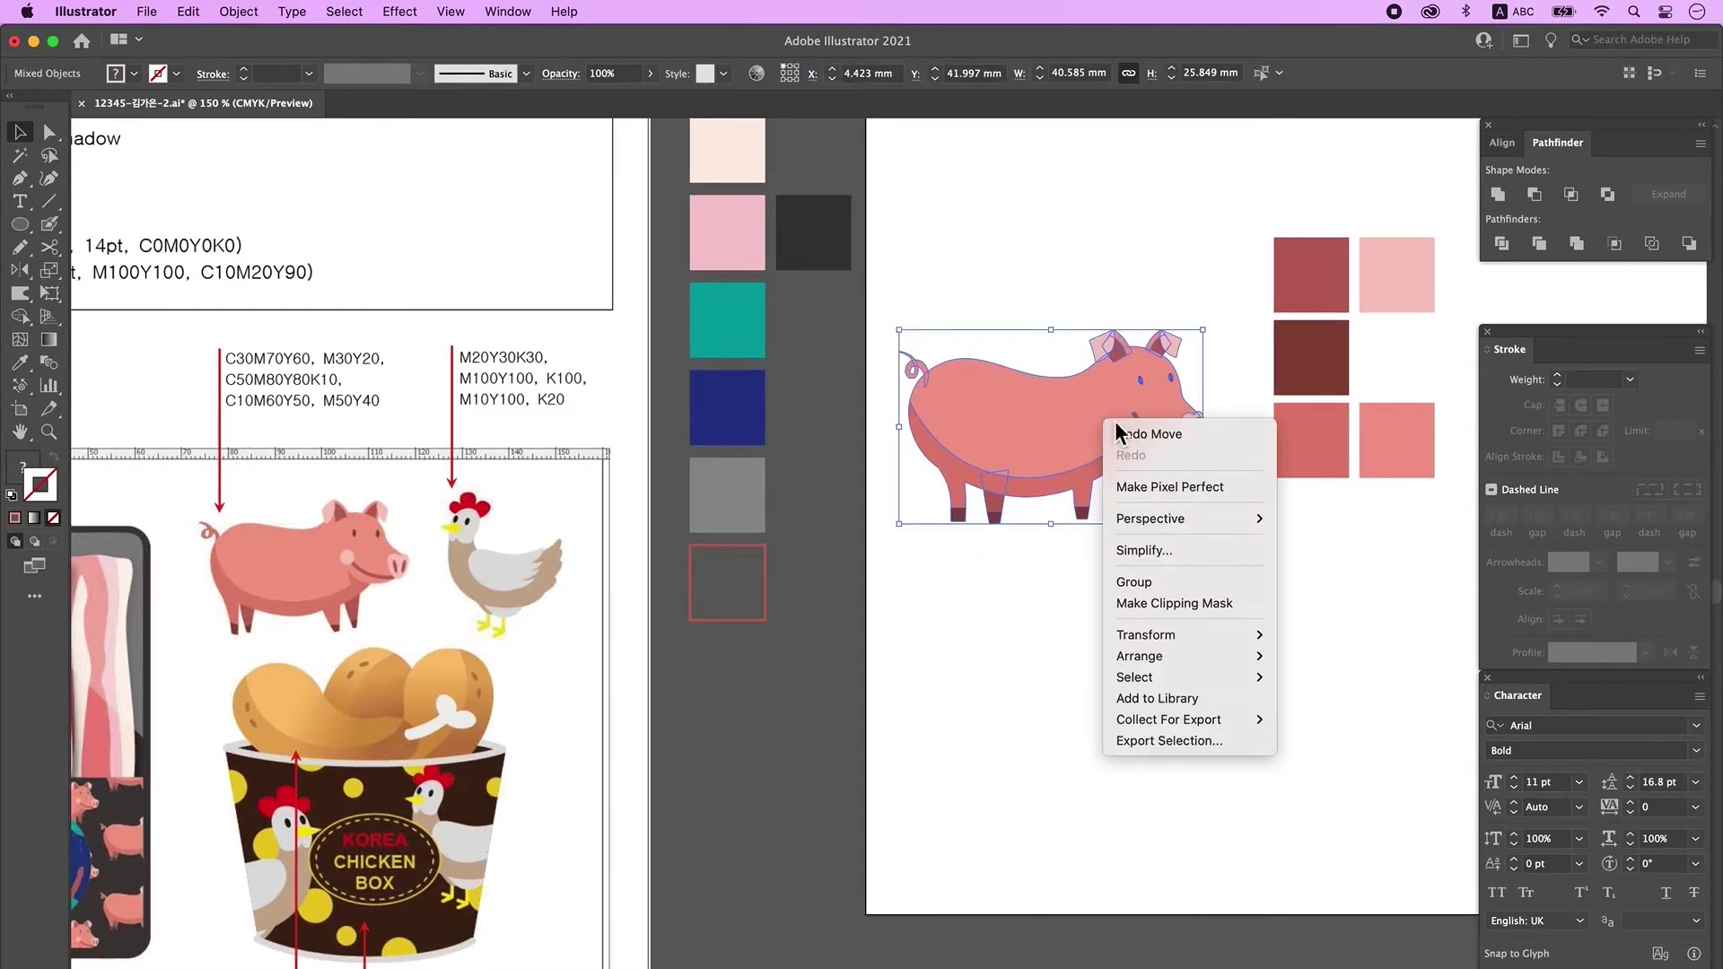
click(1194, 585)
click(1112, 613)
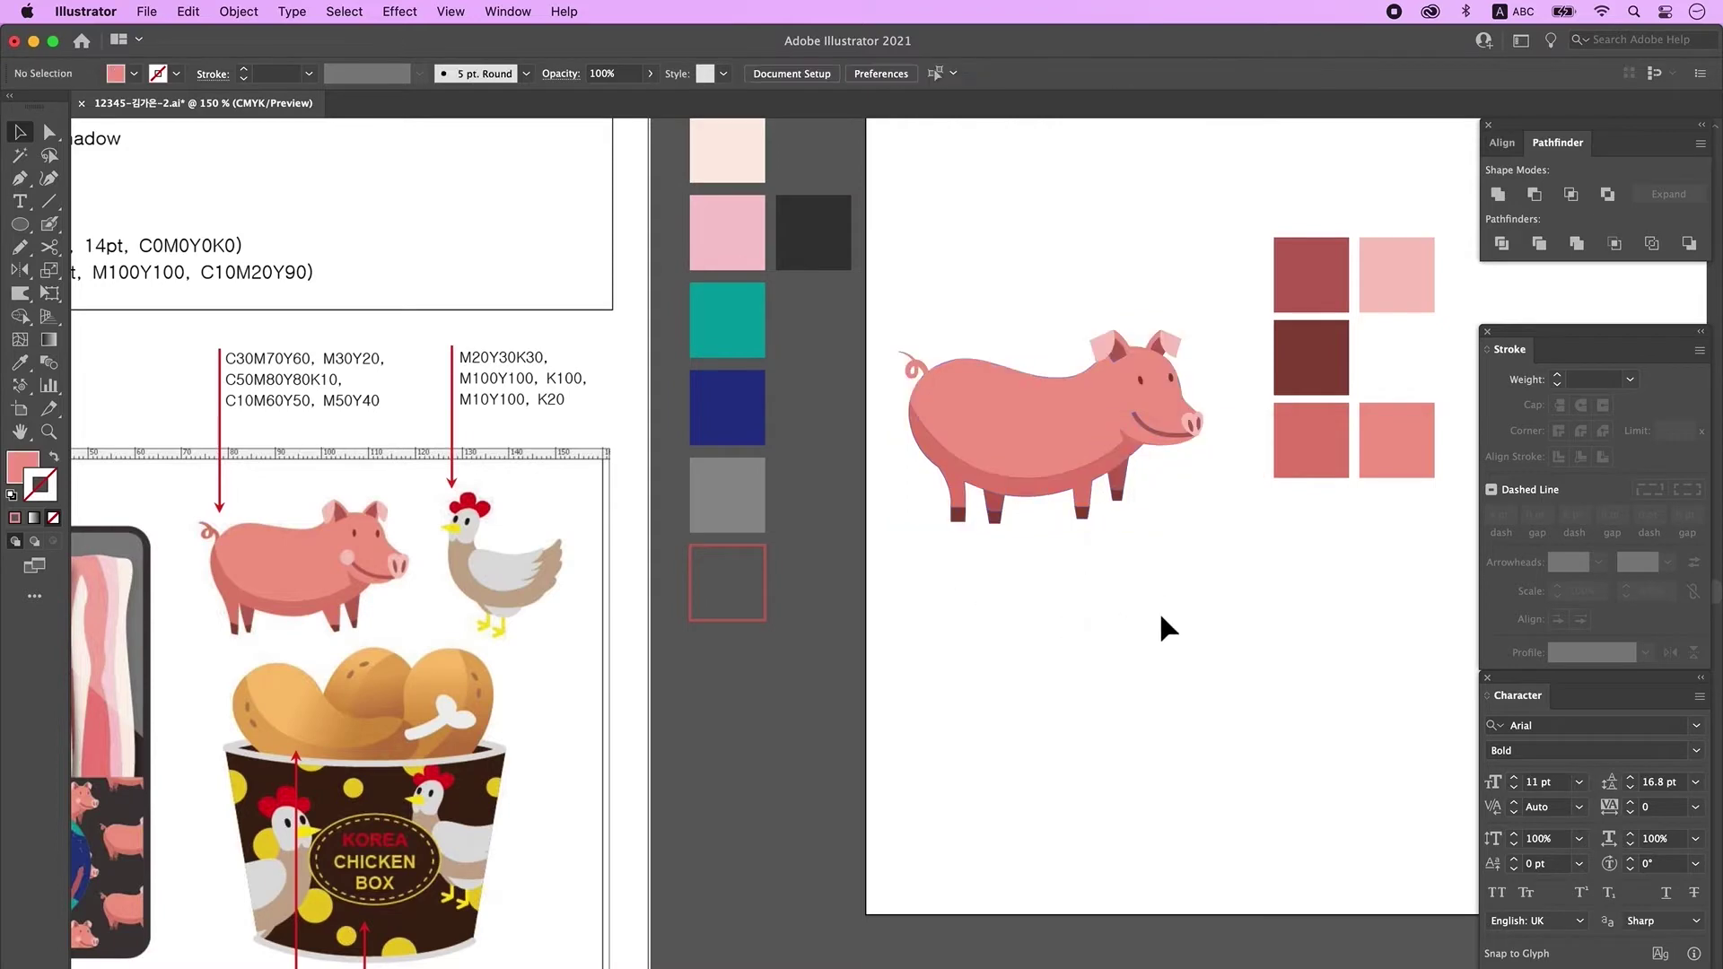
- Draw a small round cheek on the pig's face and fill it with the light pink swatch
drag(527, 478, 628, 477)
drag(848, 623, 808, 627)
drag(987, 655, 680, 656)
drag(1252, 621, 952, 624)
drag(959, 341, 995, 375)
click(20, 362)
click(1434, 148)
key(v)
click(747, 309)
- Move the complete pig with its cheek to the upper middle of the artboard
scroll(746, 310, down, 8)
drag(1117, 628, 939, 366)
drag(980, 516, 1178, 186)
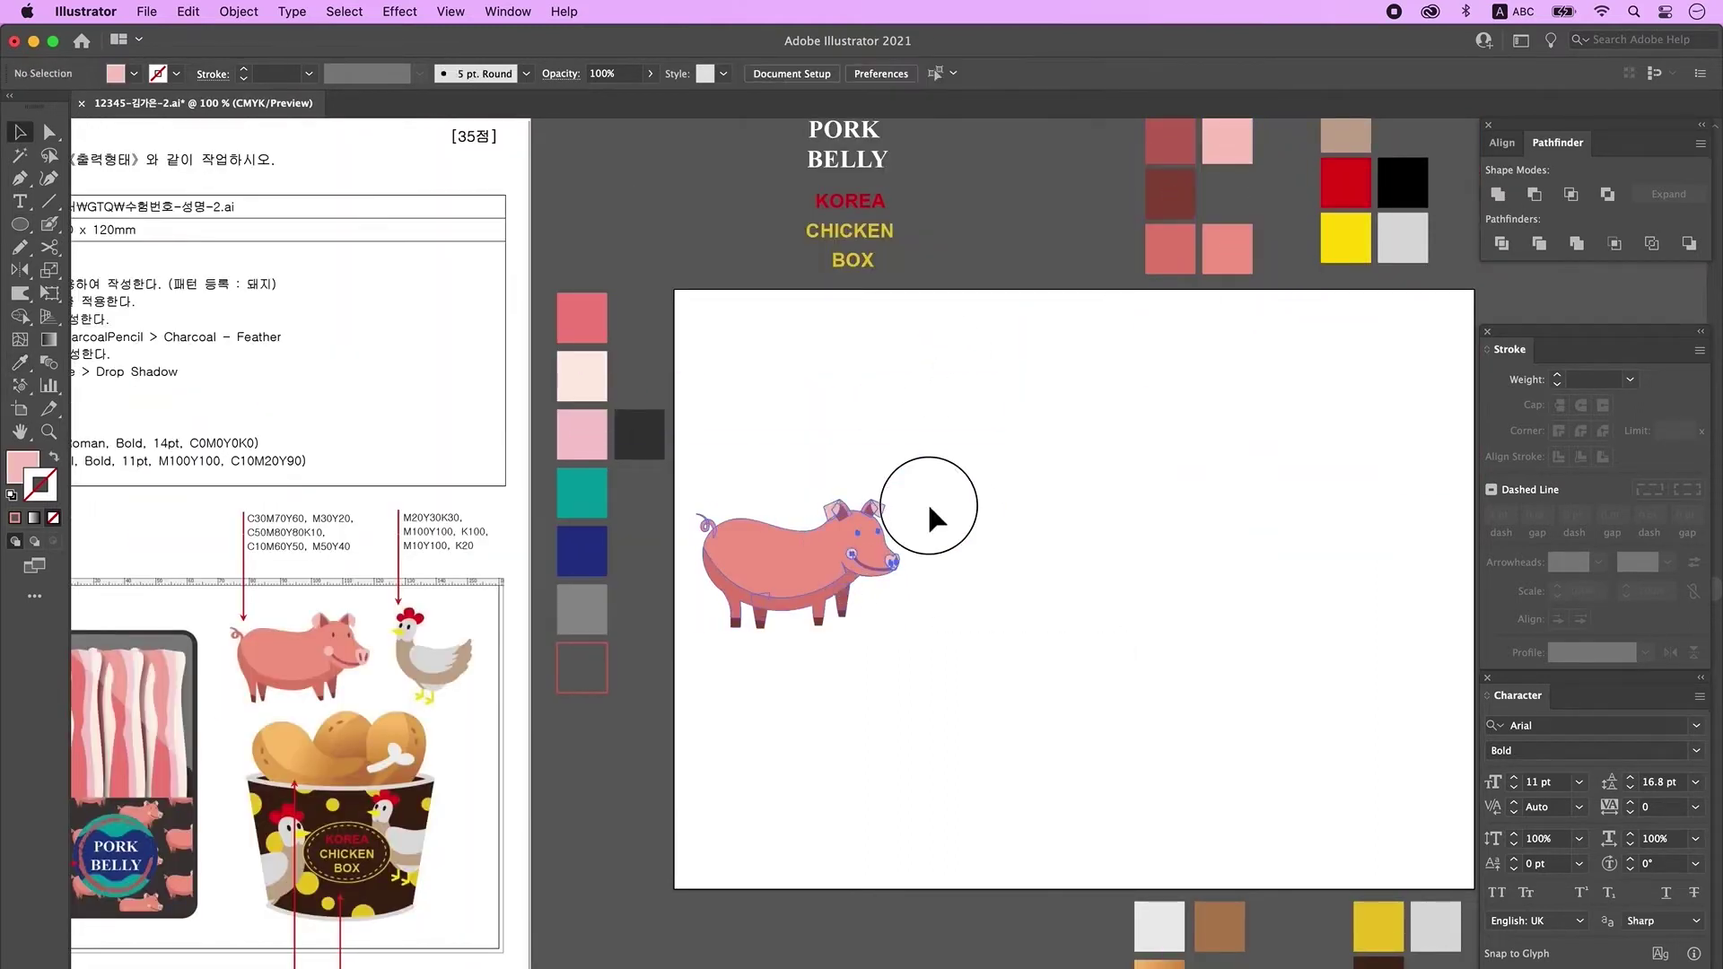
drag(852, 585, 1200, 408)
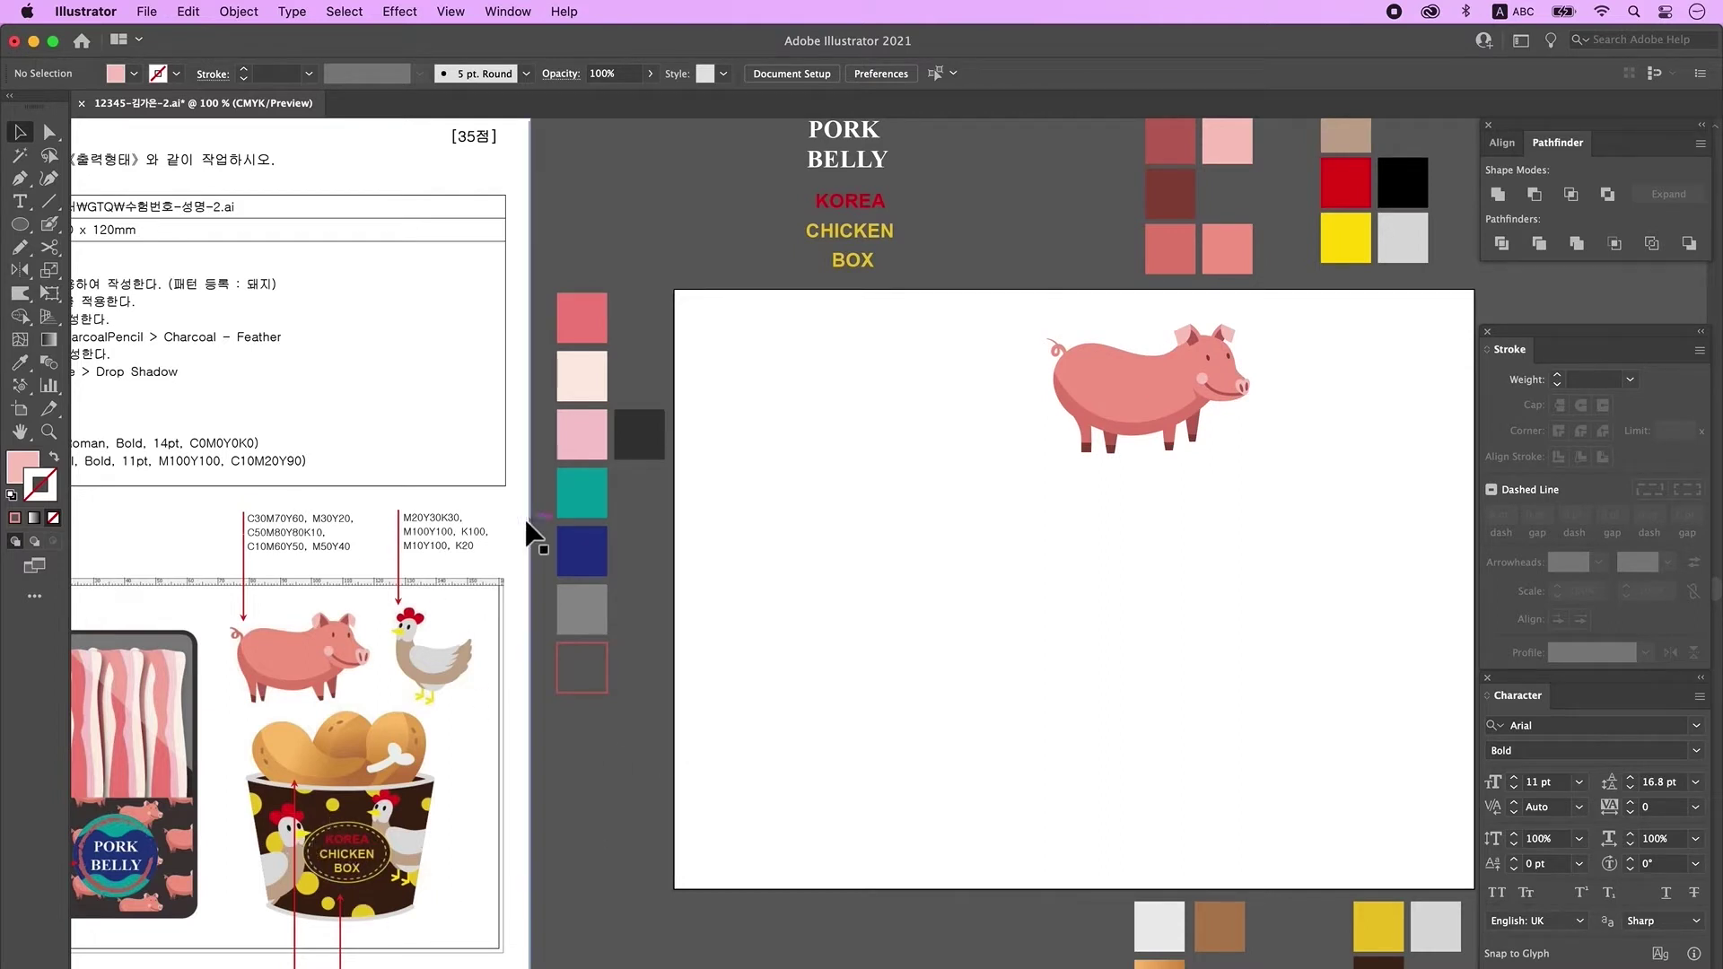
- Draw the chicken's body with feathered tail tips using the Pen tool, with the default white fill and black stroke
drag(881, 529, 1007, 554)
drag(556, 628, 1005, 424)
key(d)
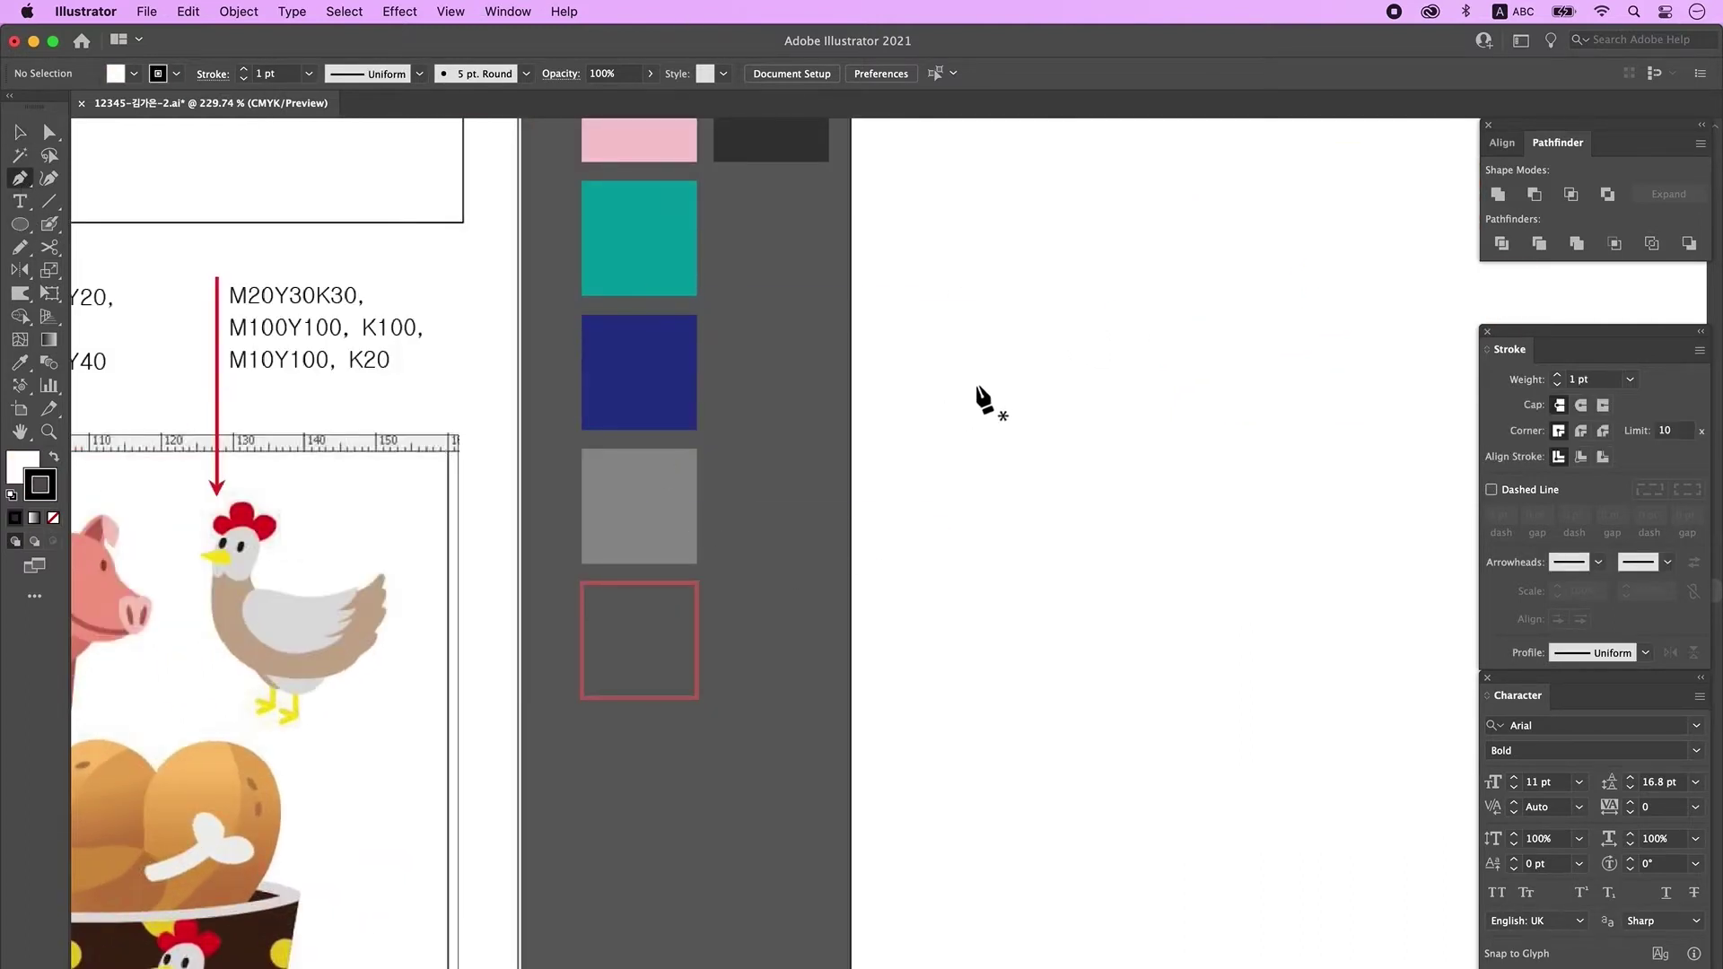
drag(987, 445, 1042, 463)
drag(1189, 467, 1183, 542)
click(1189, 467)
click(1209, 470)
click(1211, 500)
drag(1096, 582, 995, 549)
click(1096, 582)
mouse_move(992, 487)
mouse_down()
mouse_move(953, 391)
mouse_move(992, 461)
mouse_up()
click(992, 487)
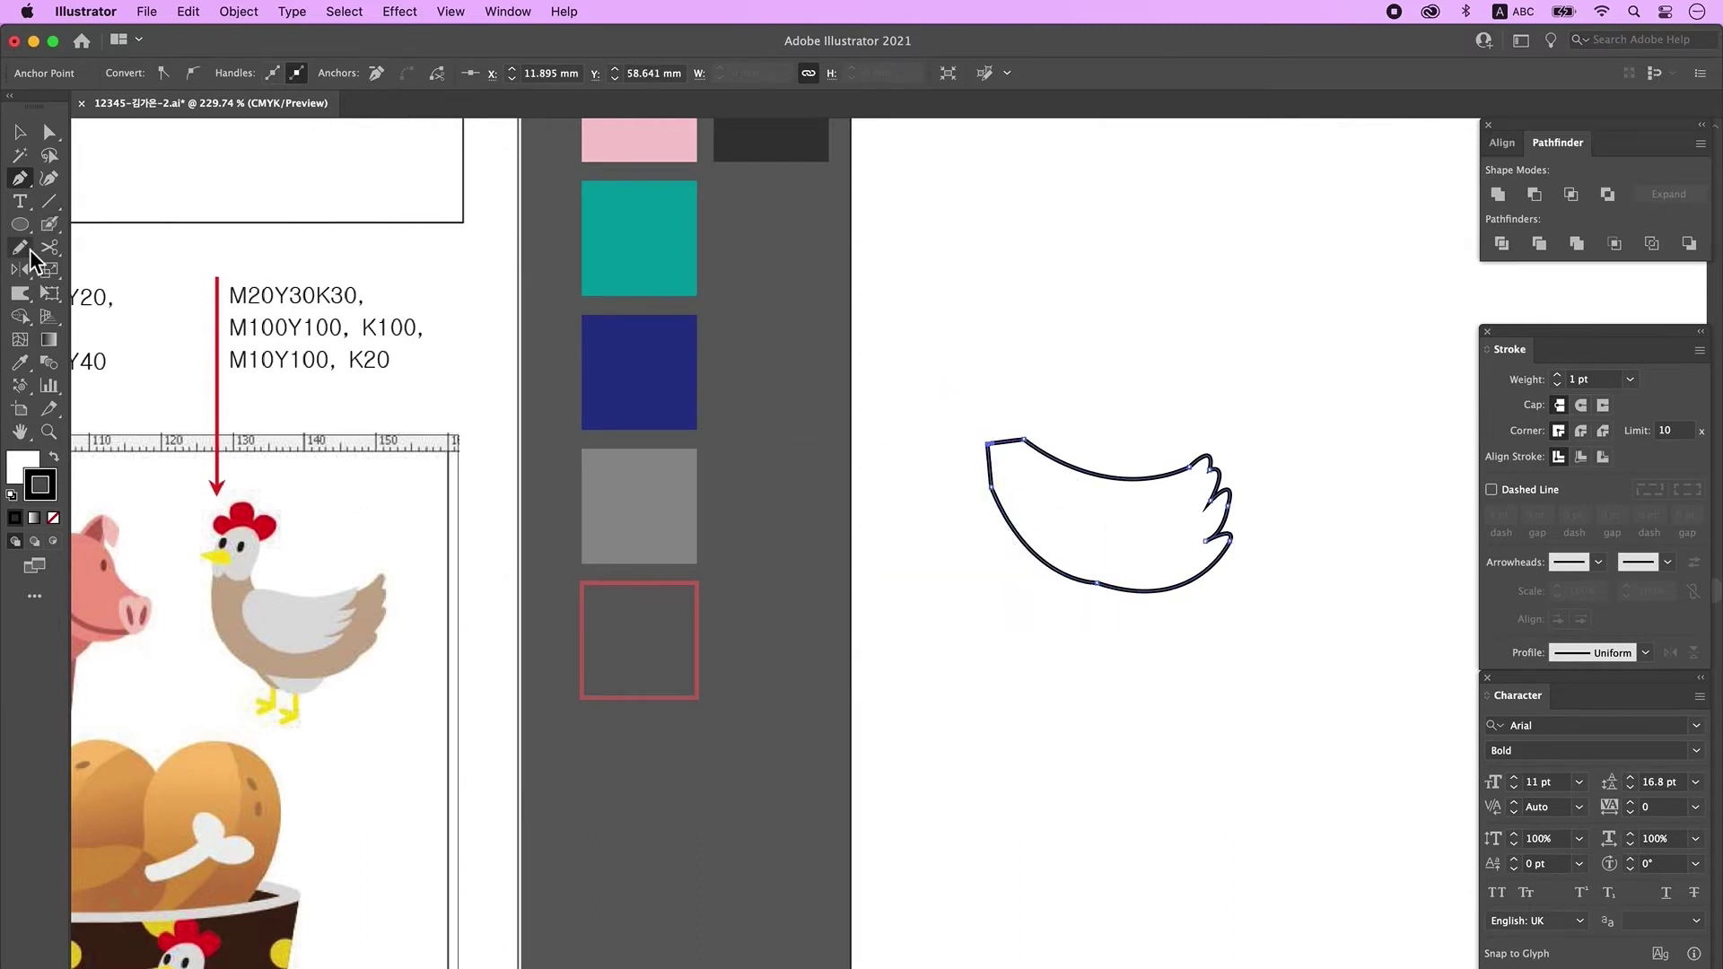
- Smooth the curved underside of the chicken's body with the Smooth tool
click(21, 249)
click(115, 288)
mouse_move(1093, 590)
mouse_down()
mouse_move(1132, 597)
mouse_move(1096, 592)
mouse_up()
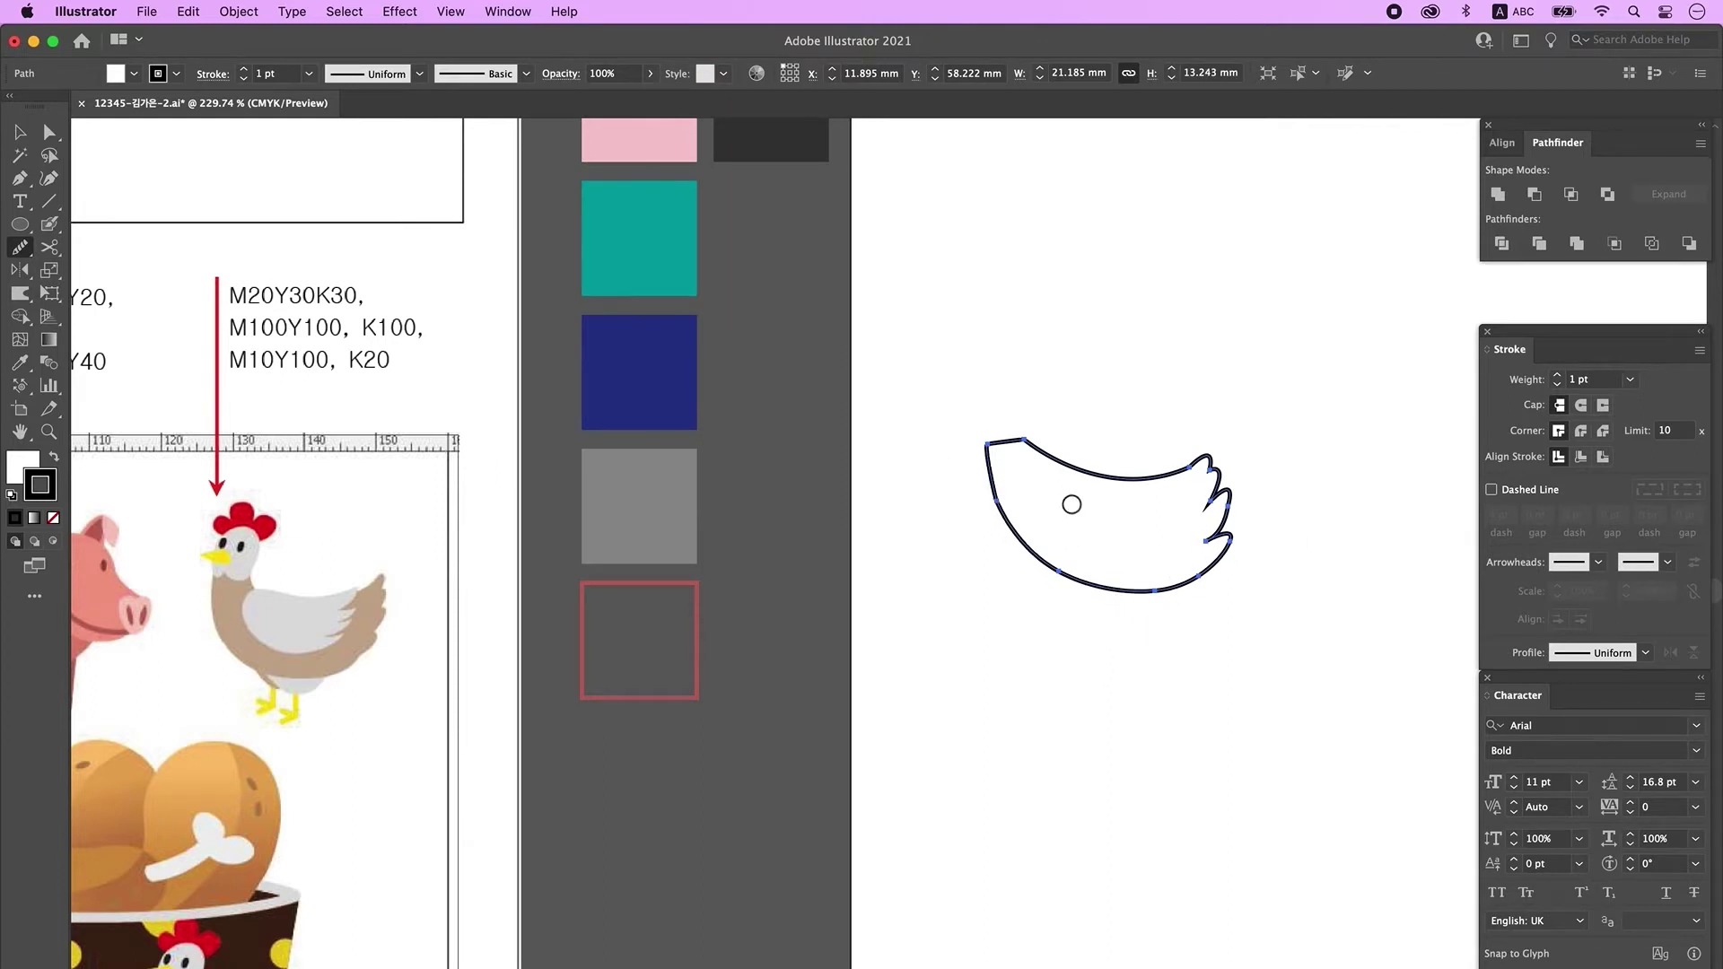
- Draw the chicken's wing with pointed feather tips using the Pen tool and place it over the body
key(p)
click(1084, 334)
drag(1050, 351, 1050, 373)
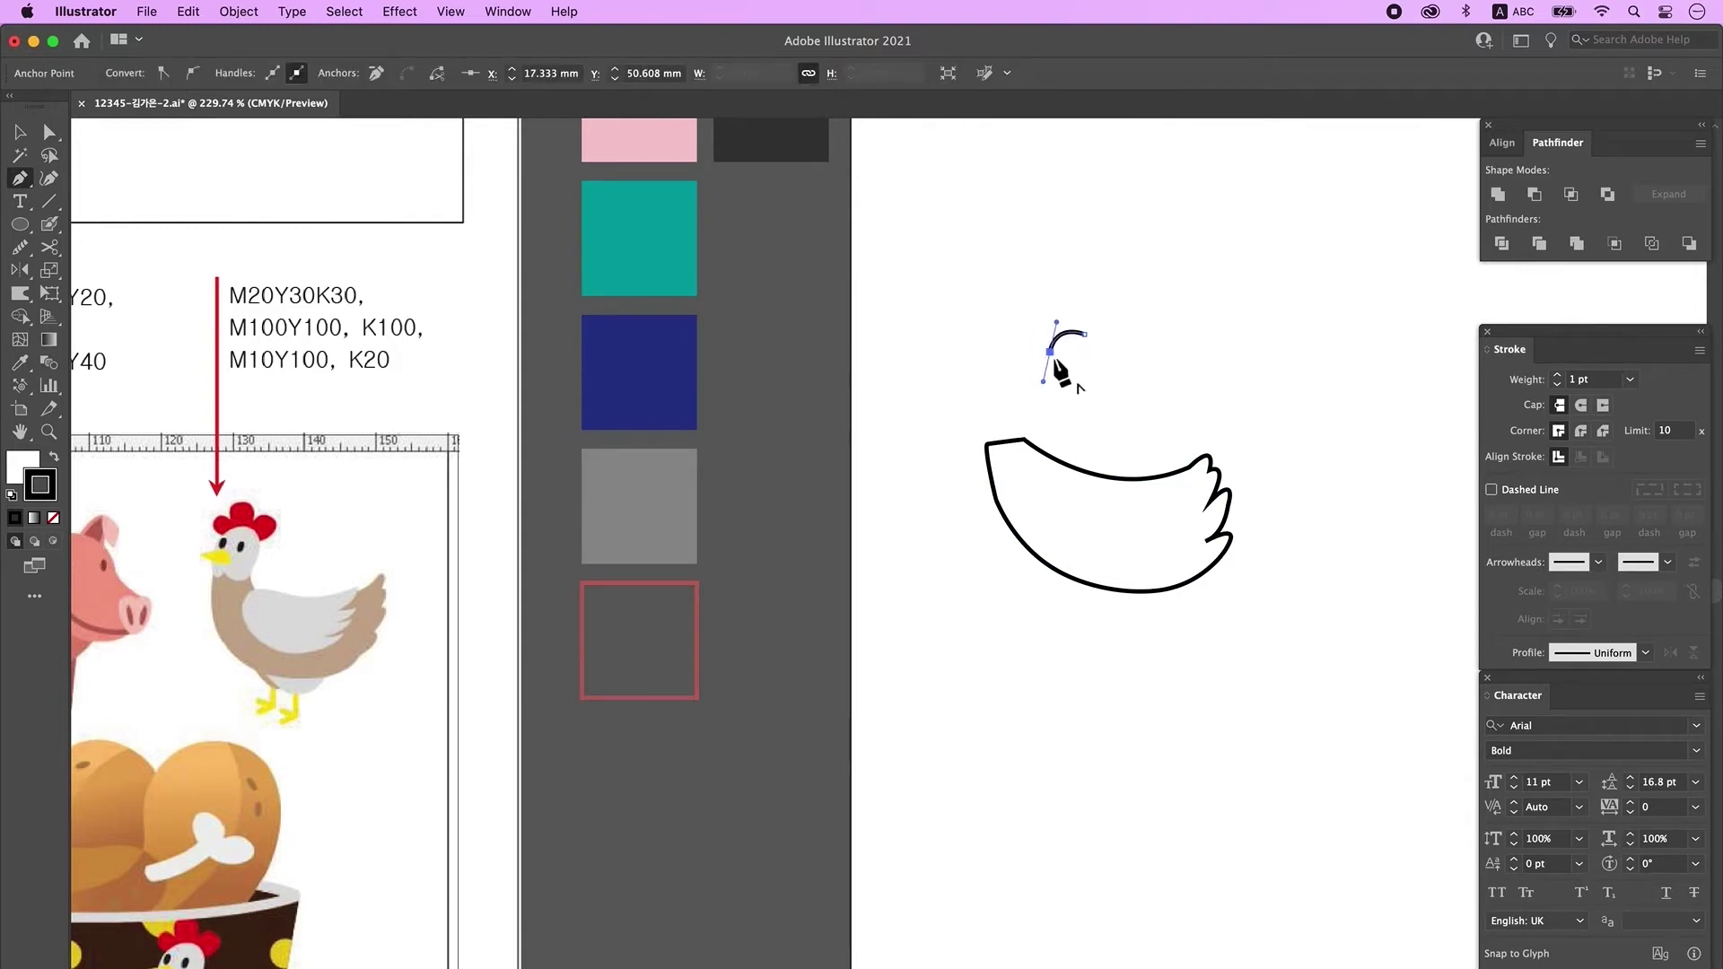
drag(1187, 411, 1165, 383)
click(1218, 405)
click(1181, 391)
drag(1237, 341, 1247, 313)
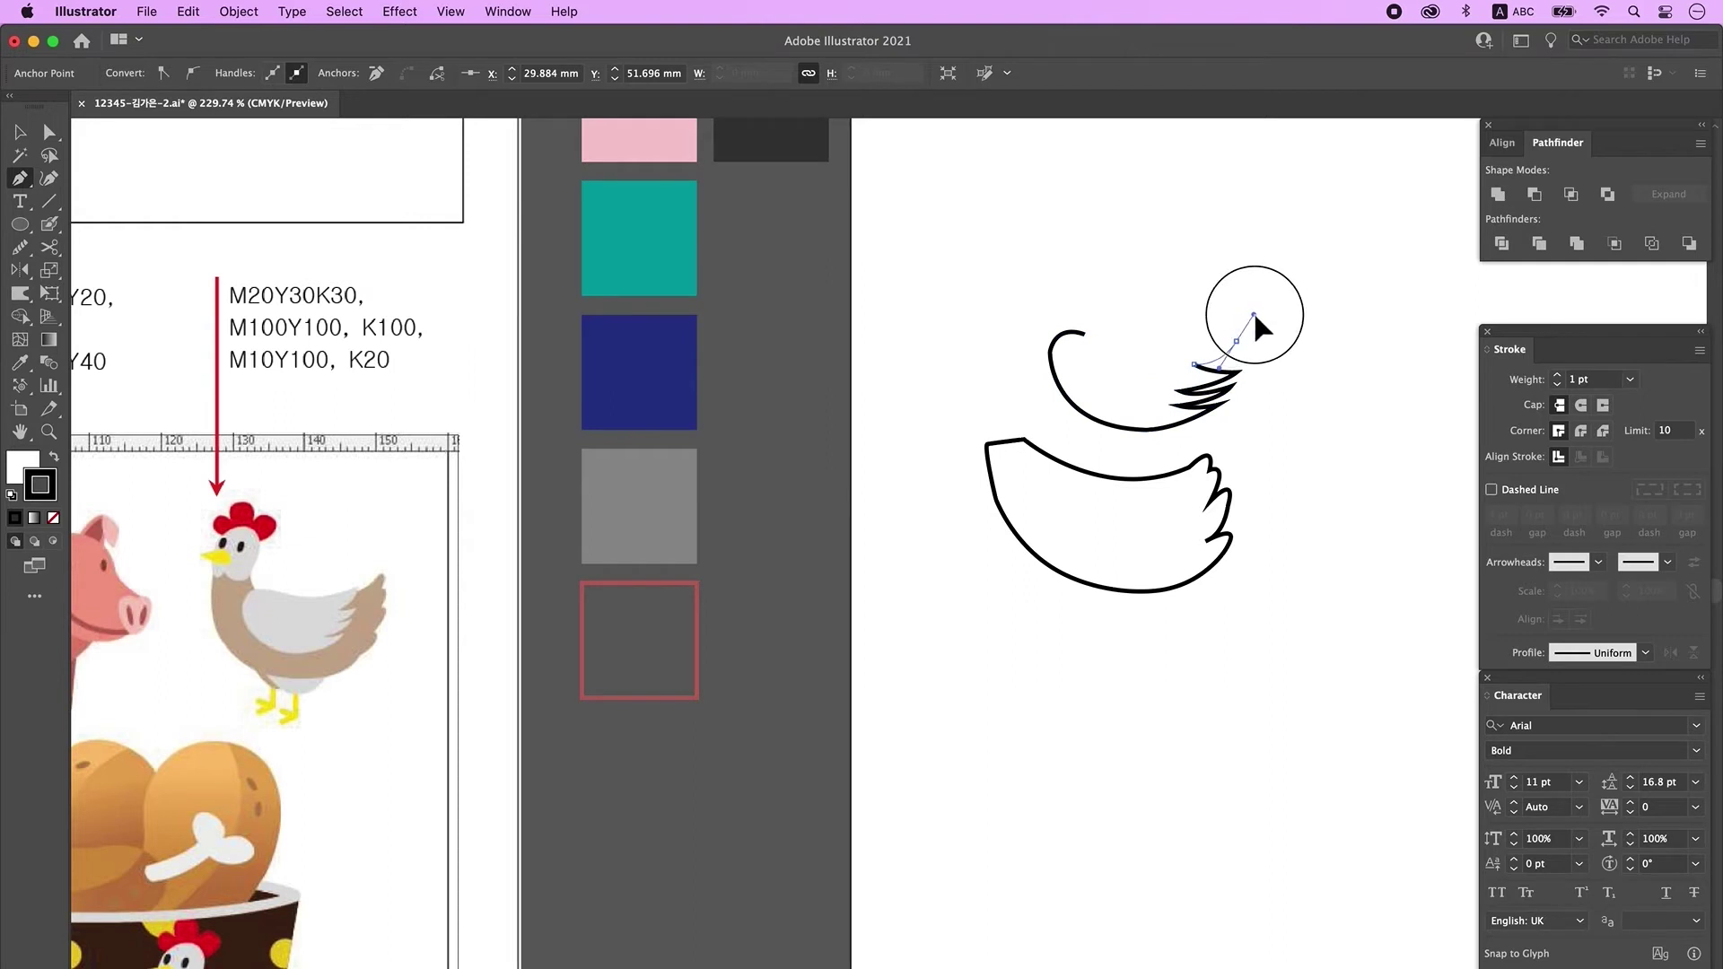
click(1236, 341)
drag(1126, 348, 1068, 338)
key(super+z)
drag(1220, 339, 1081, 322)
click(1219, 339)
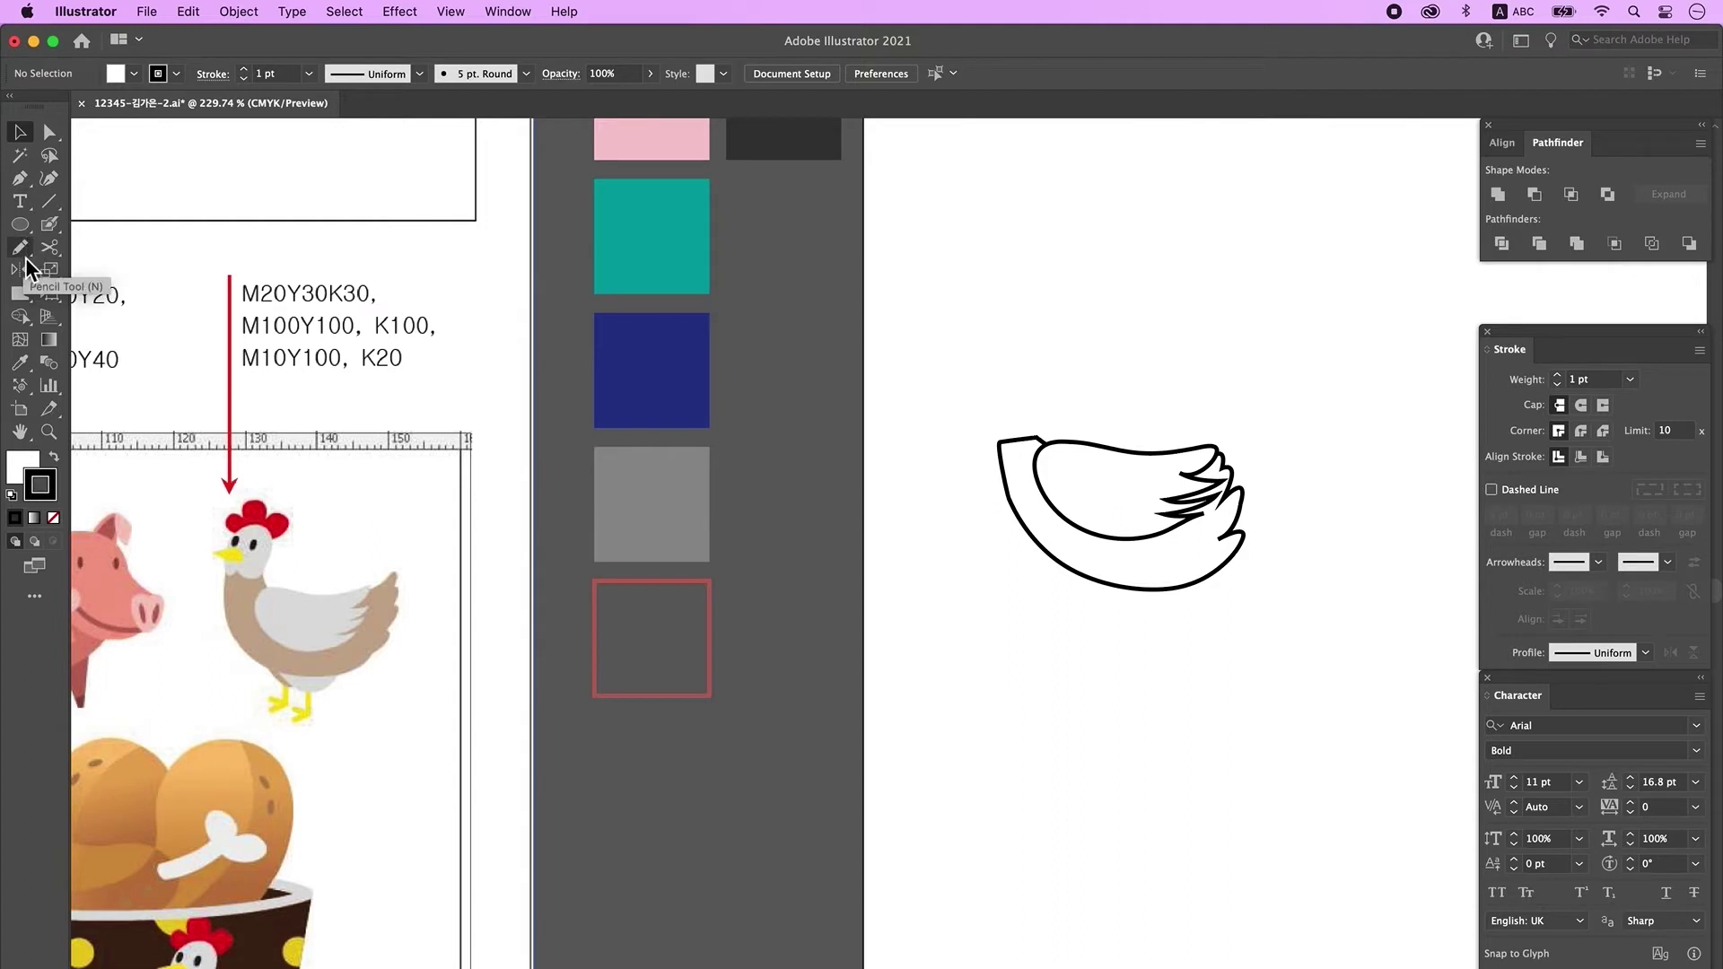
- Draw the chicken's head, about 5 by 6 mm, and a slightly tilted three-lobed comb, about 6 by 4 mm, with the Pencil tool
click(23, 251)
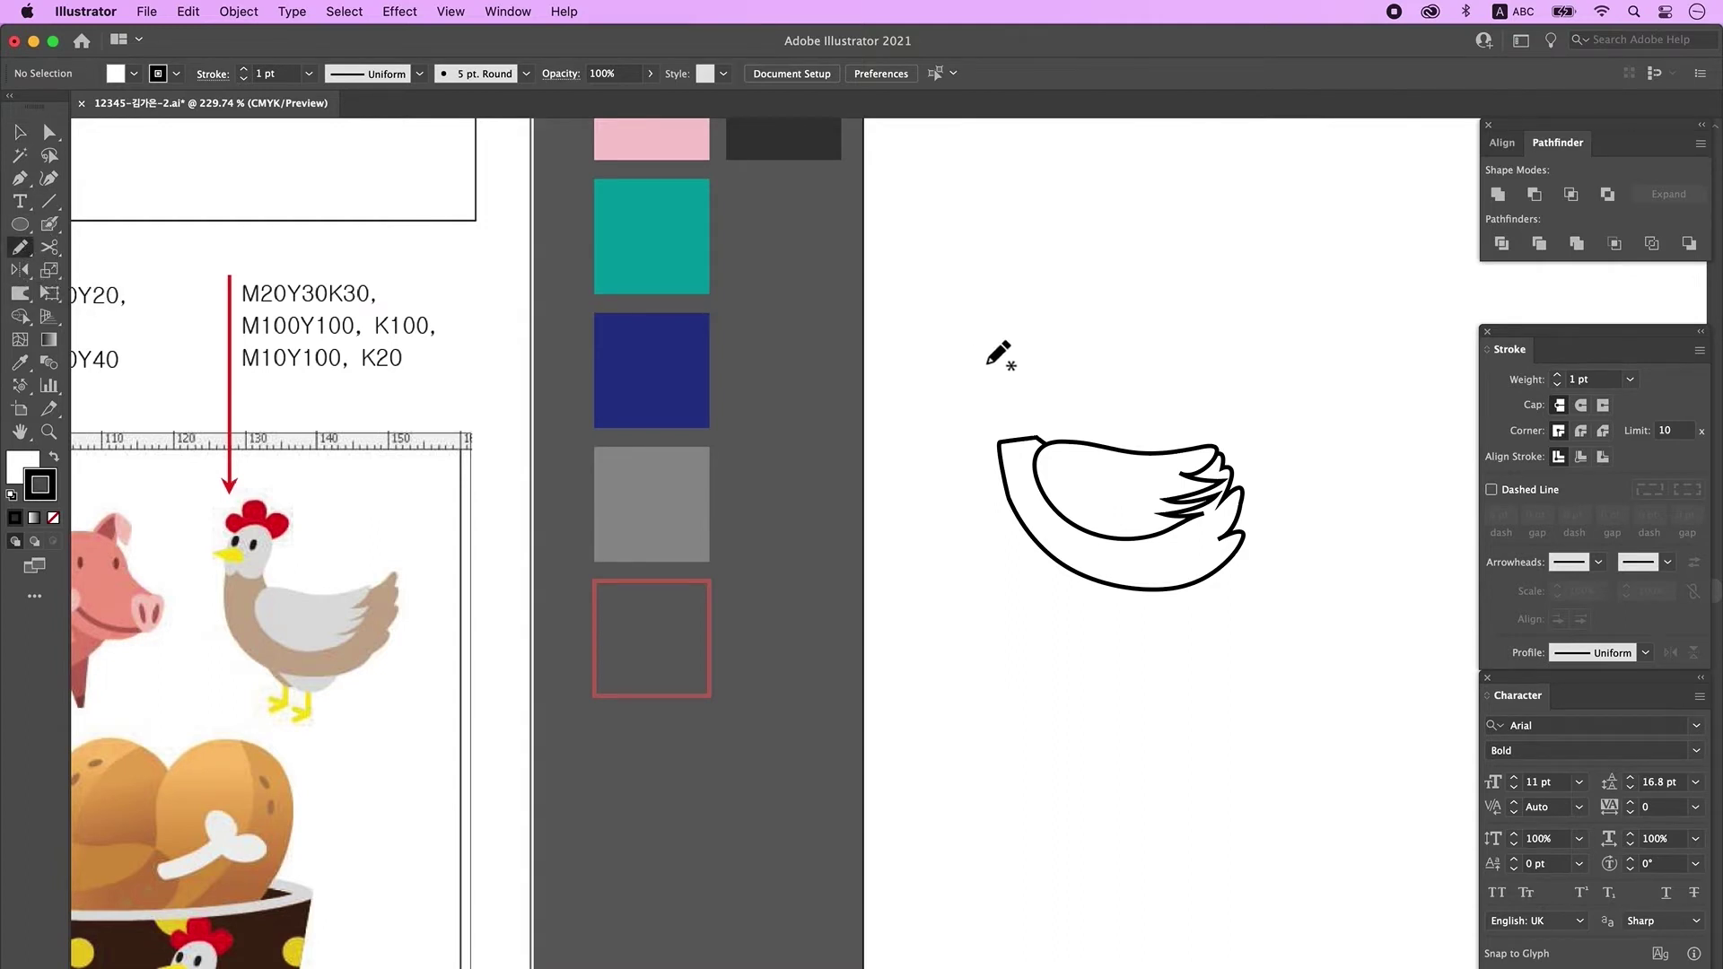
mouse_move(988, 388)
mouse_down()
mouse_move(1032, 413)
mouse_move(987, 395)
mouse_up()
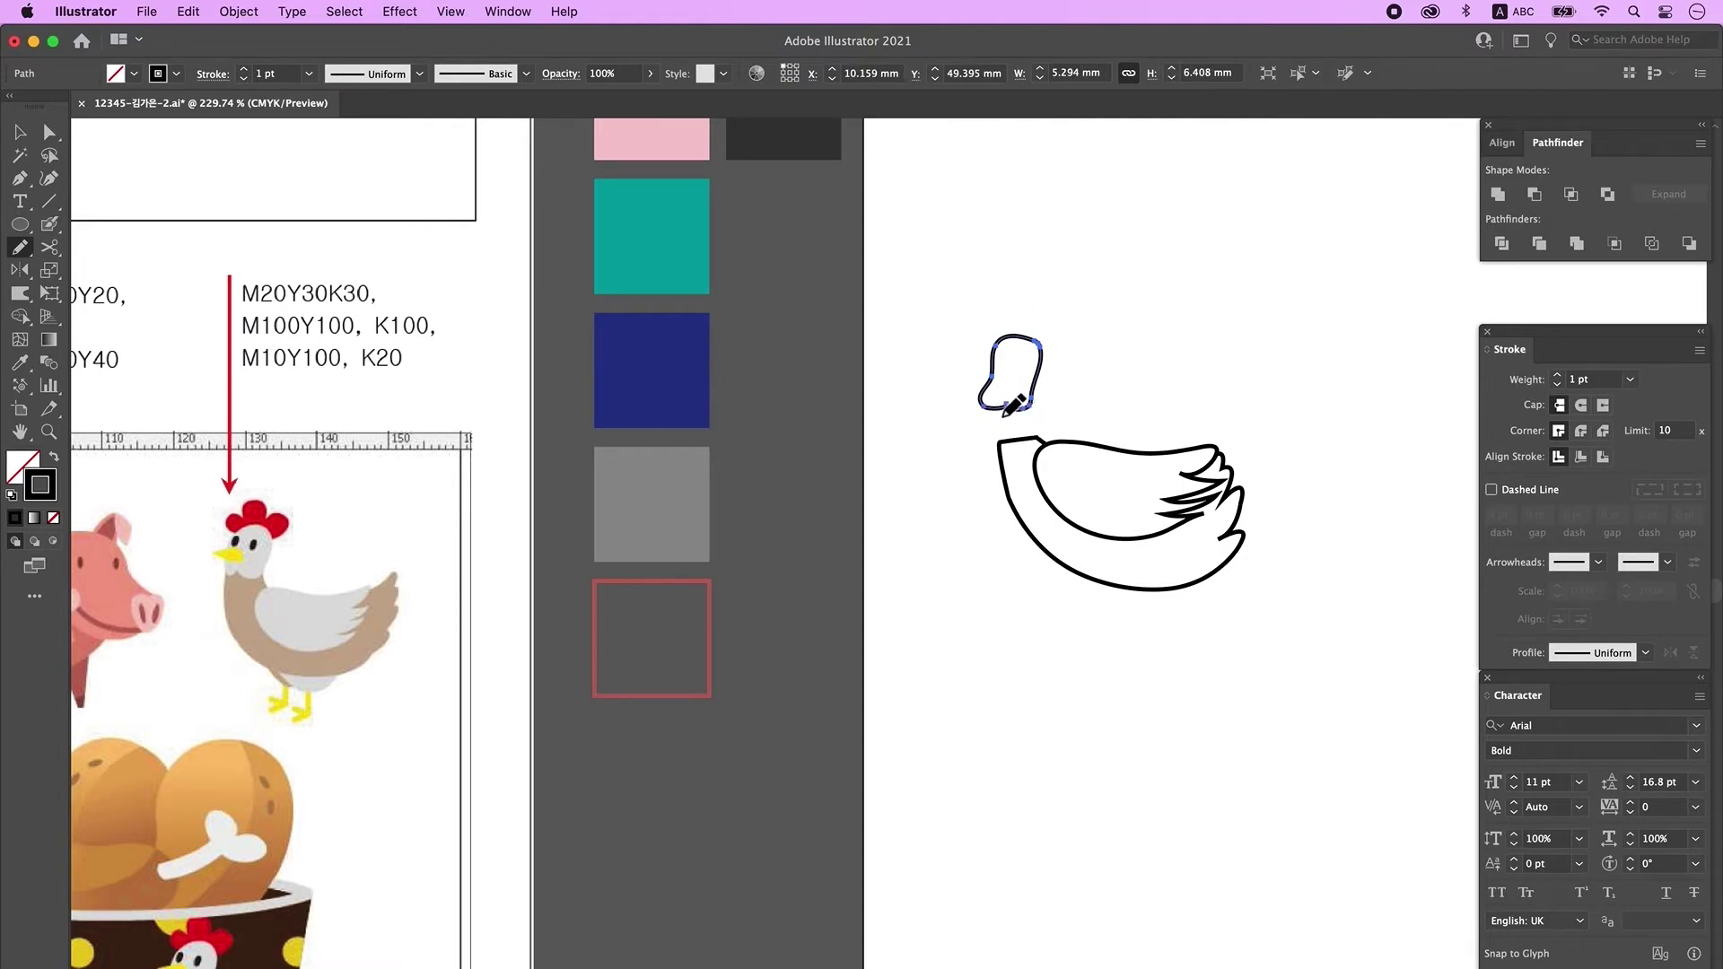
key(super)
drag(1015, 412, 1032, 341)
drag(988, 394, 1020, 414)
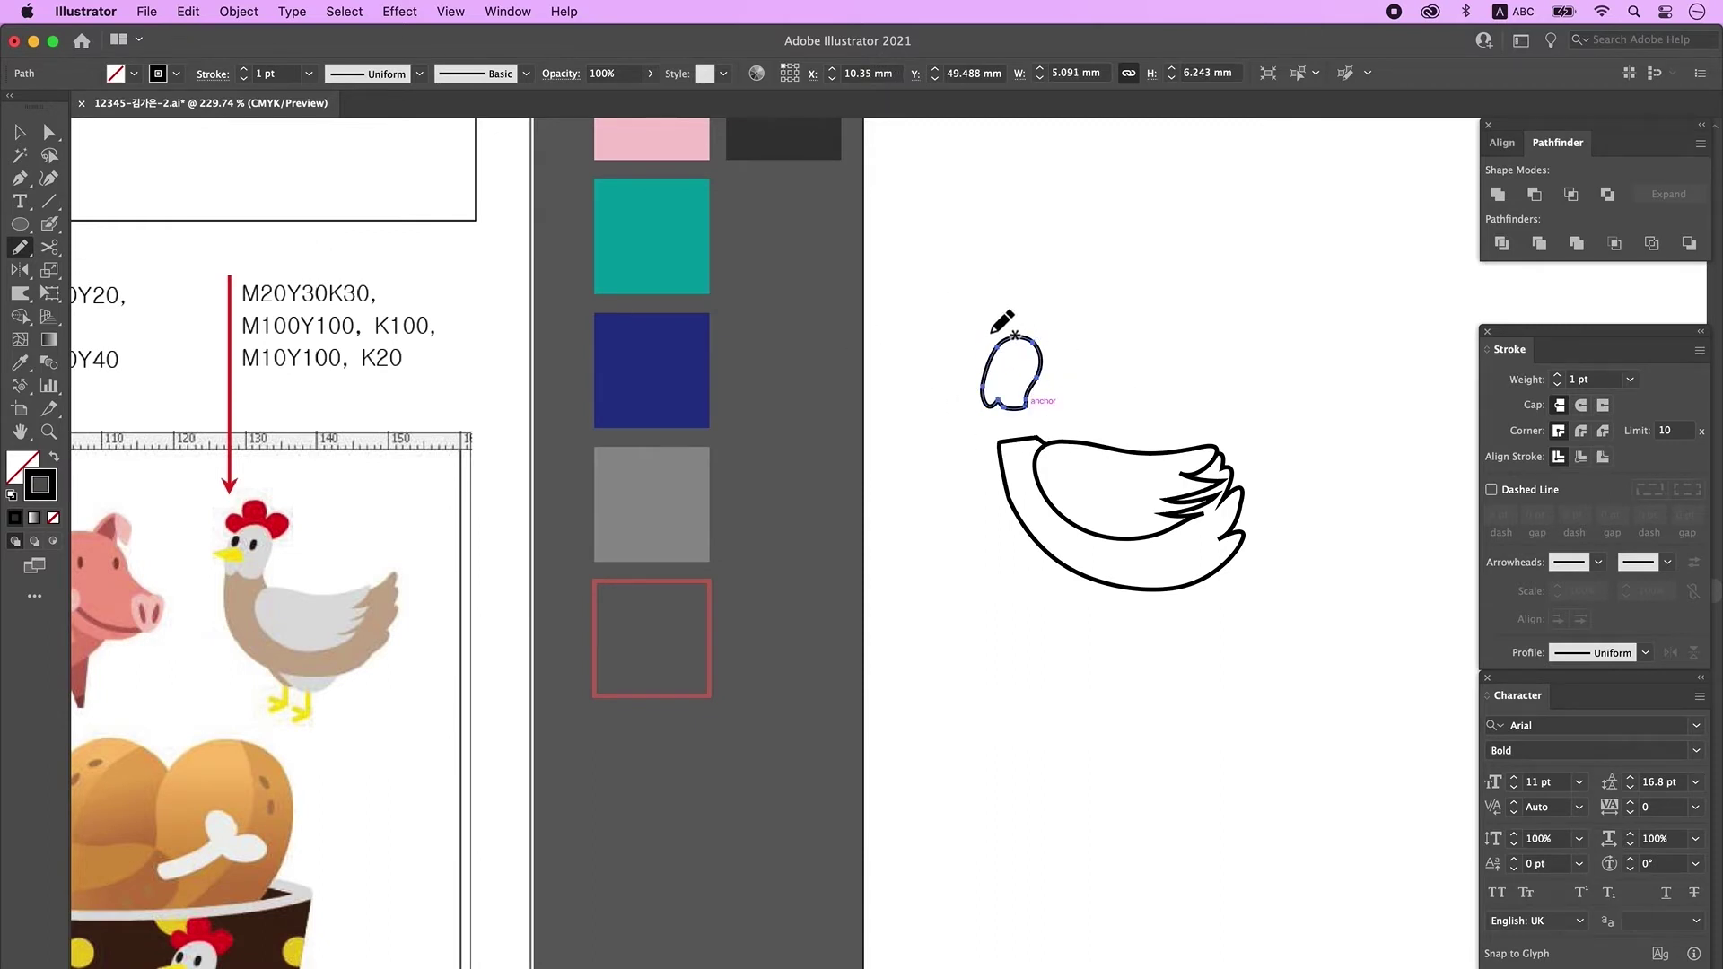
mouse_move(990, 319)
mouse_down()
mouse_move(1006, 285)
mouse_move(1025, 297)
mouse_move(1000, 323)
mouse_move(1012, 288)
mouse_move(992, 316)
mouse_move(1071, 343)
mouse_up()
key(v)
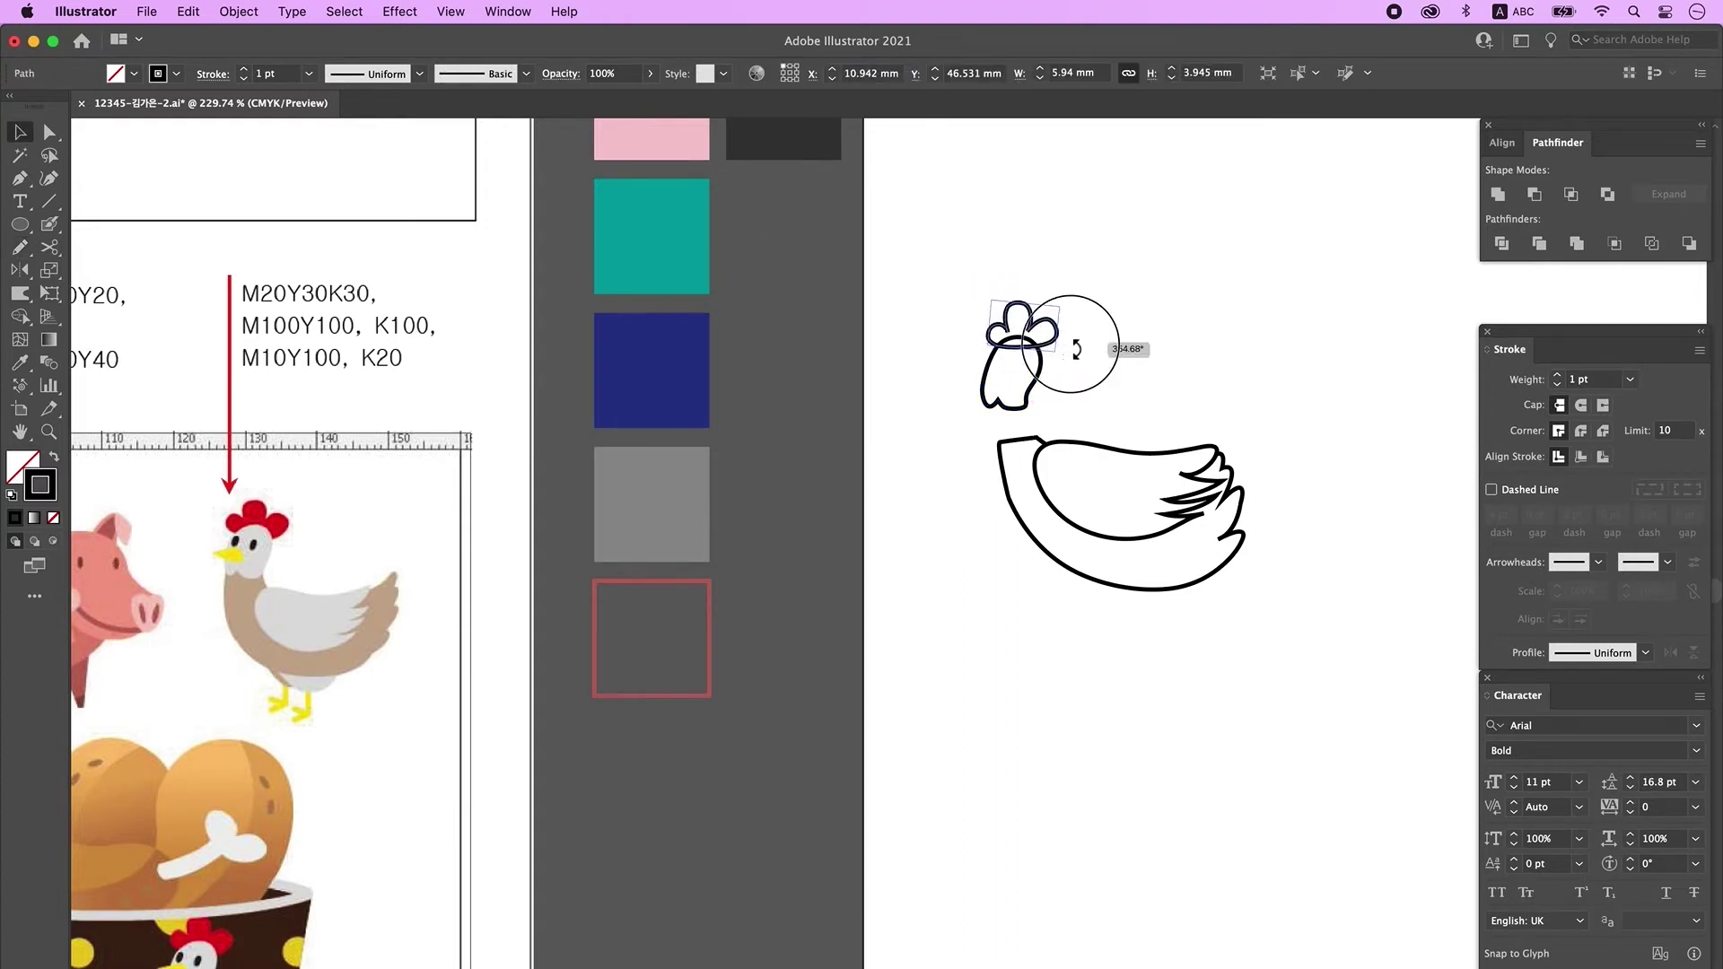
- Reshape the neck at the top of the body and fit the head and comb onto it
key(a)
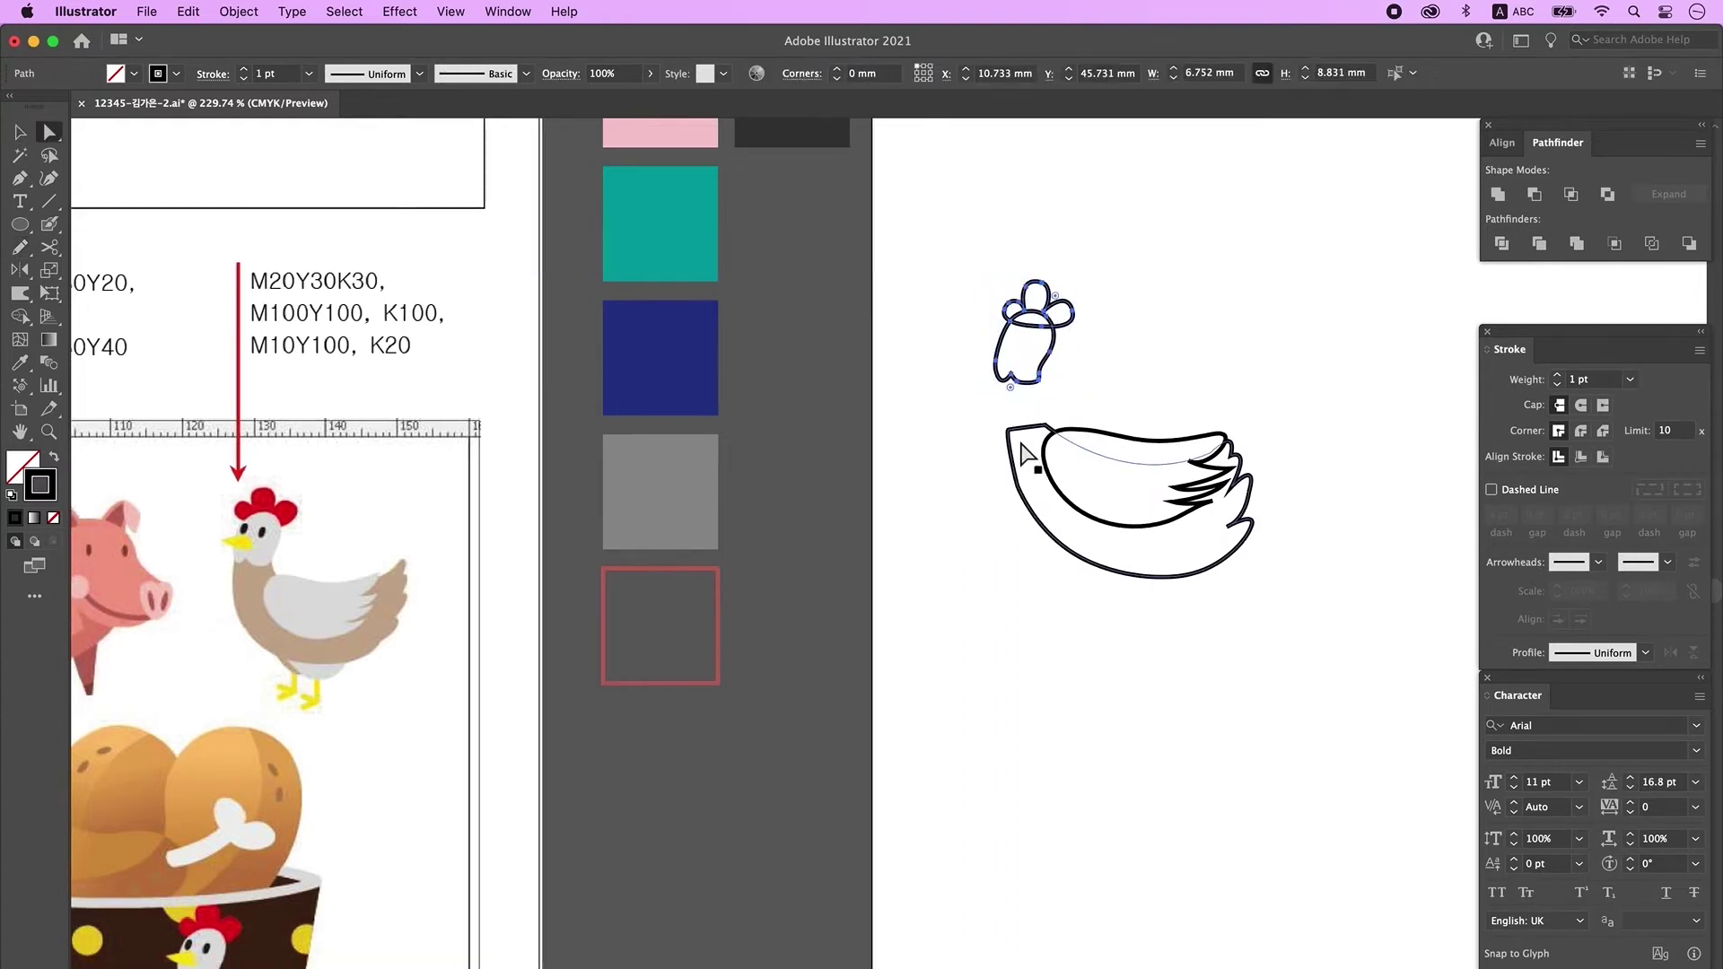
drag(1050, 432, 1042, 405)
click(1123, 340)
key(v)
scroll(1042, 405, right, 1)
click(1001, 301)
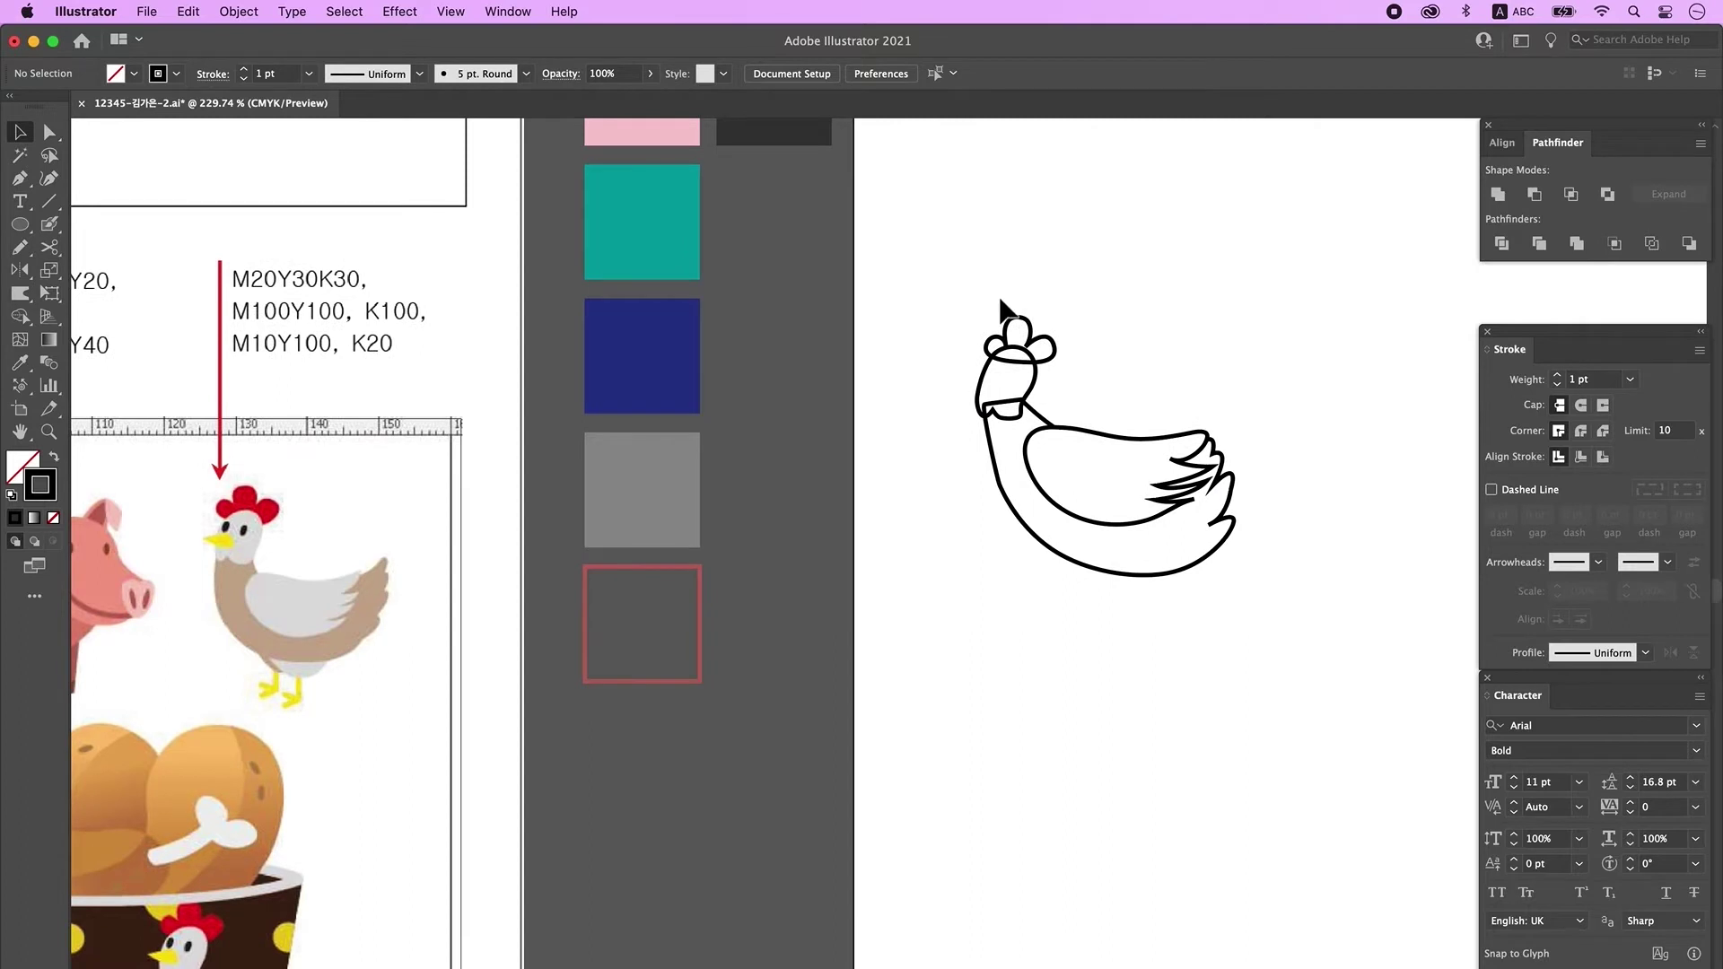
click(1004, 467)
- Draw a closed, rounded thigh shape with a flat upper edge under the chicken's body using the Pen tool
key(p)
scroll(769, 562, down, 1)
click(1104, 550)
drag(1130, 585, 1156, 585)
drag(1168, 550, 1170, 511)
click(1168, 551)
click(1105, 551)
super+click(1181, 626)
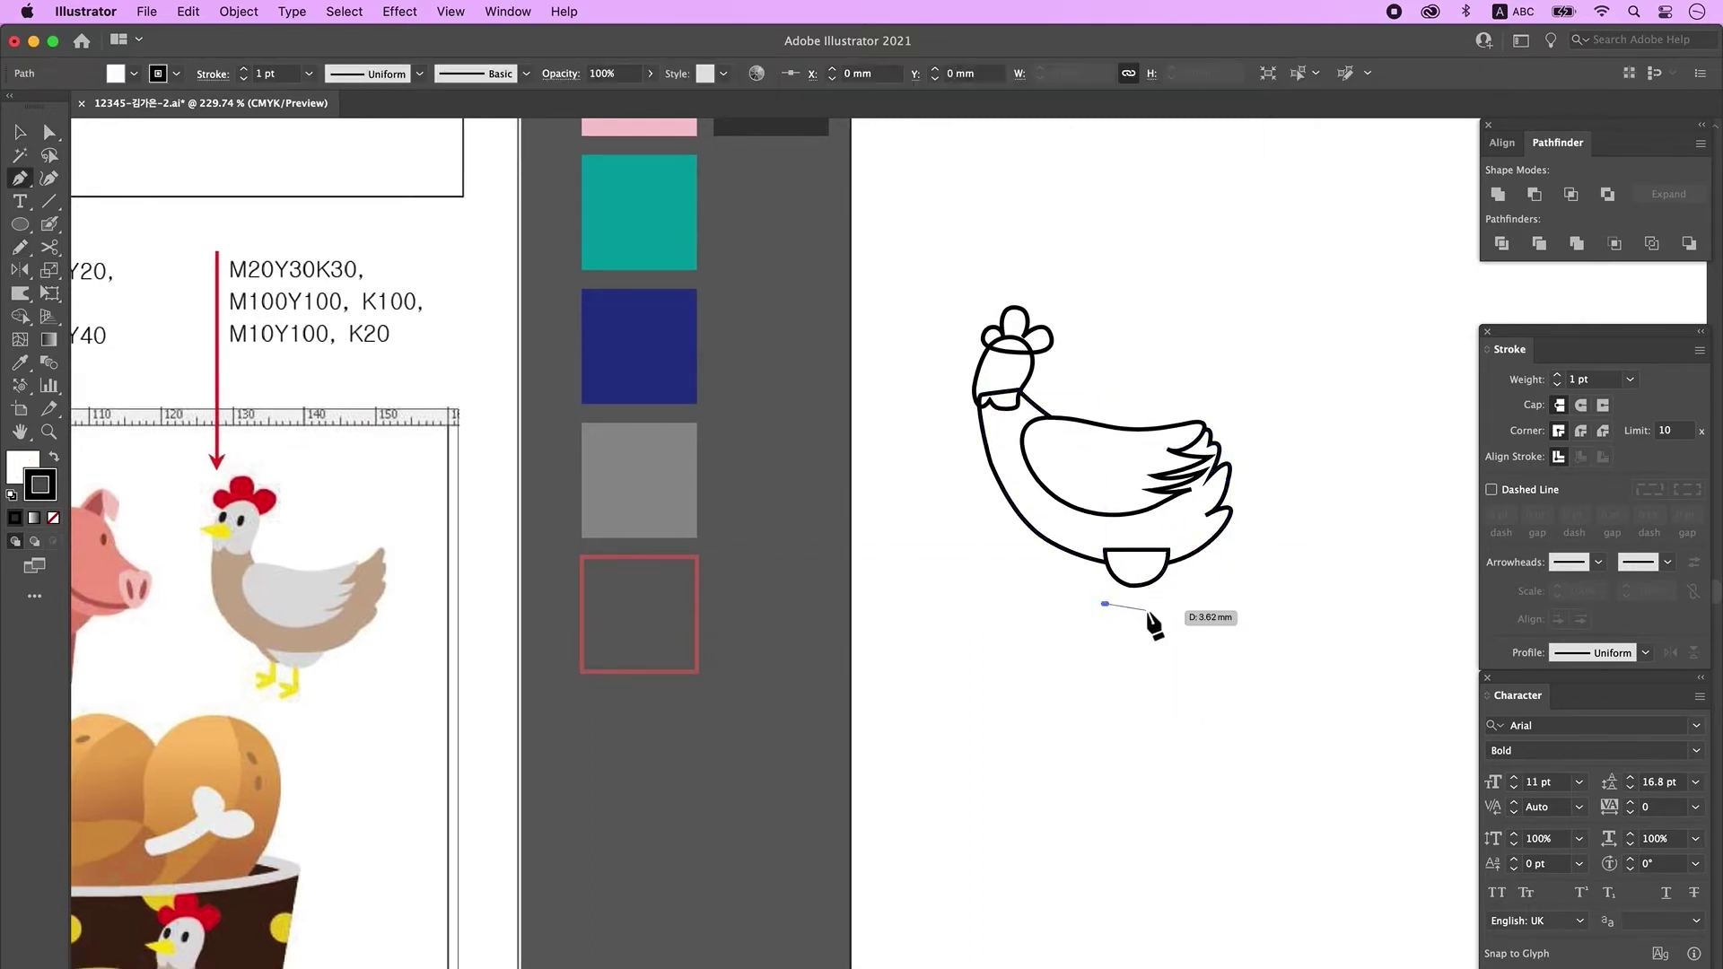
- Draw a V-shaped foot and a straight vertical leg line below the chicken's thigh
click(1141, 614)
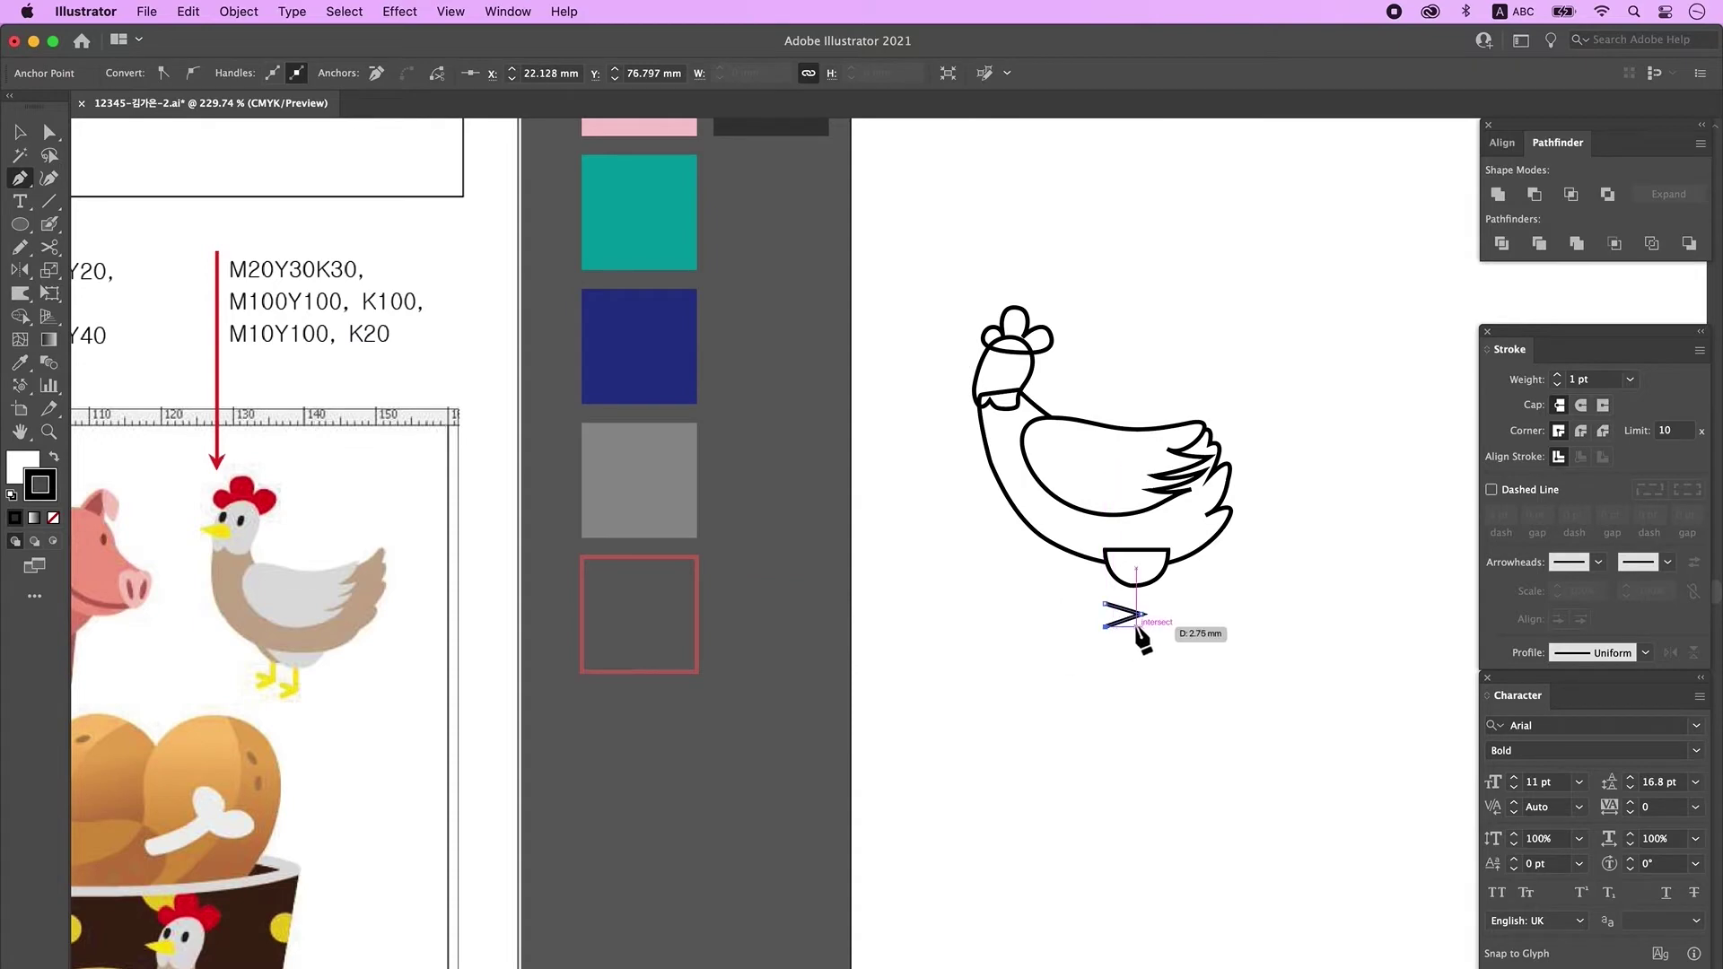
super+click(1146, 631)
click(1136, 576)
click(1136, 614)
super+click(1205, 631)
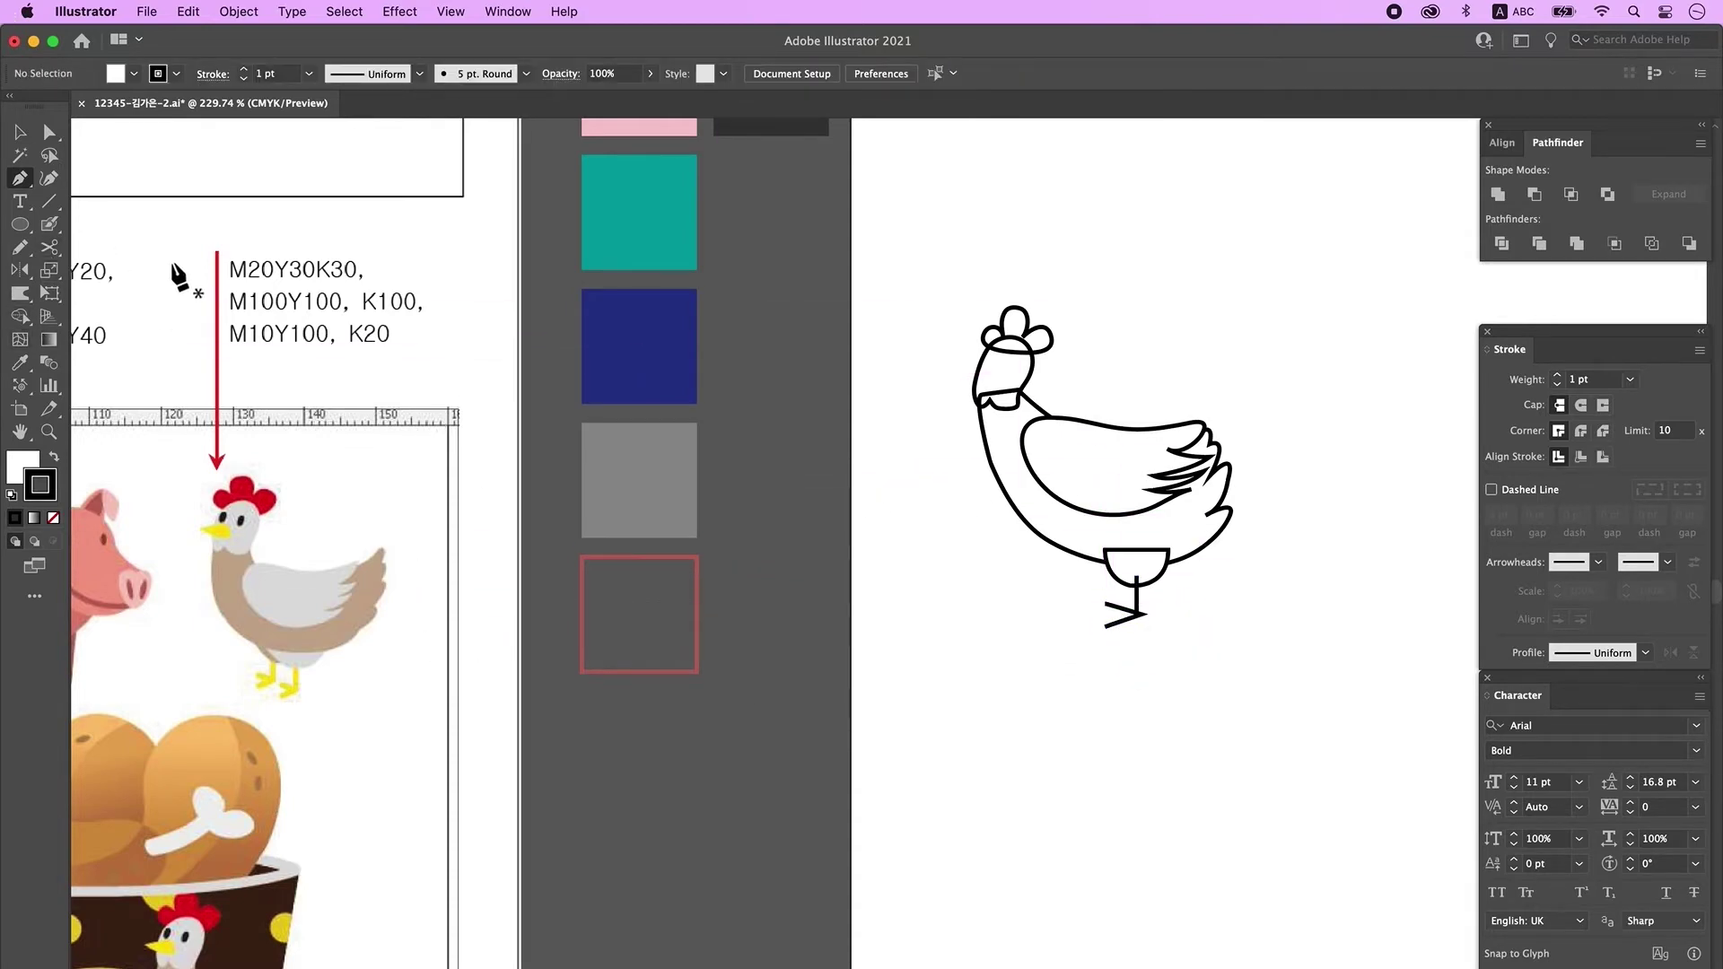
- Move the tan, red, black, yellow and light gray swatches from above the artboard to beside the chicken
click(16, 134)
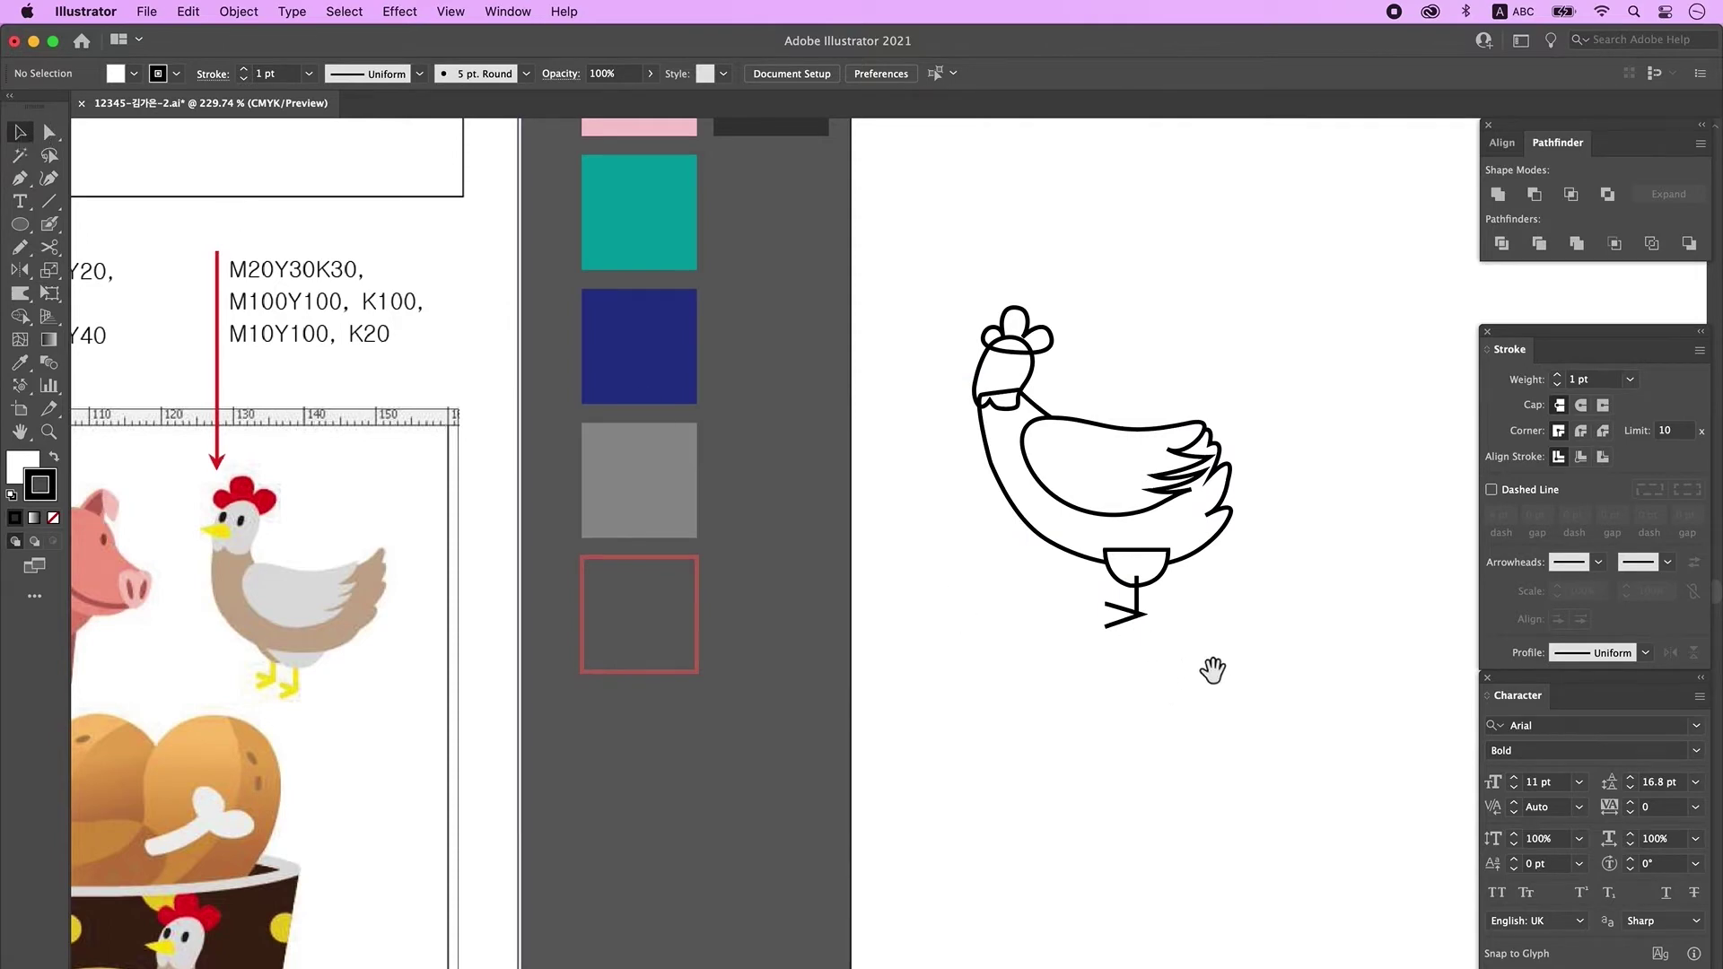
key(super+minus)
key(super+minus)
drag(1434, 514, 1059, 674)
drag(1247, 592, 937, 754)
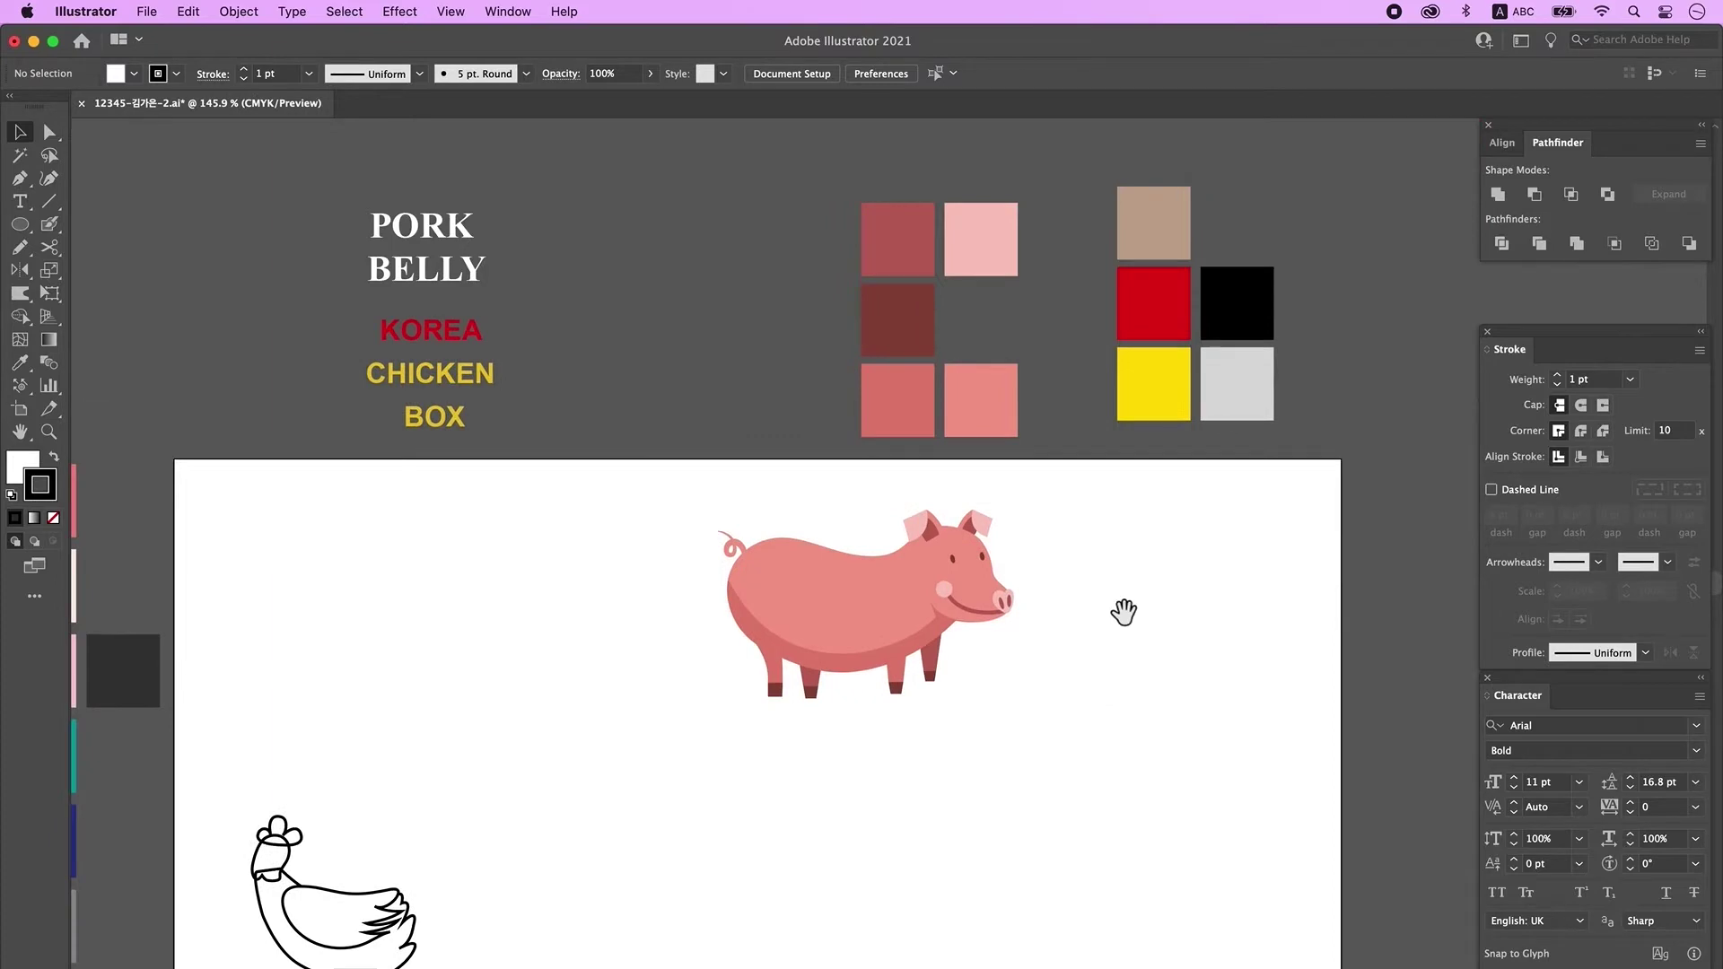
drag(1222, 327, 1109, 179)
drag(1160, 385, 378, 788)
drag(599, 918, 1138, 549)
- Fill the chicken's wing, thigh and head with the light gray swatch
click(969, 616)
drag(789, 616, 1082, 623)
key(super+shift+a)
click(1077, 617)
shift+click(1099, 709)
key(i)
click(1231, 429)
super+click(959, 555)
click(1260, 434)
- Fill the chicken's body with the tan swatch and send the thigh to the back
super+click(1006, 669)
click(1111, 202)
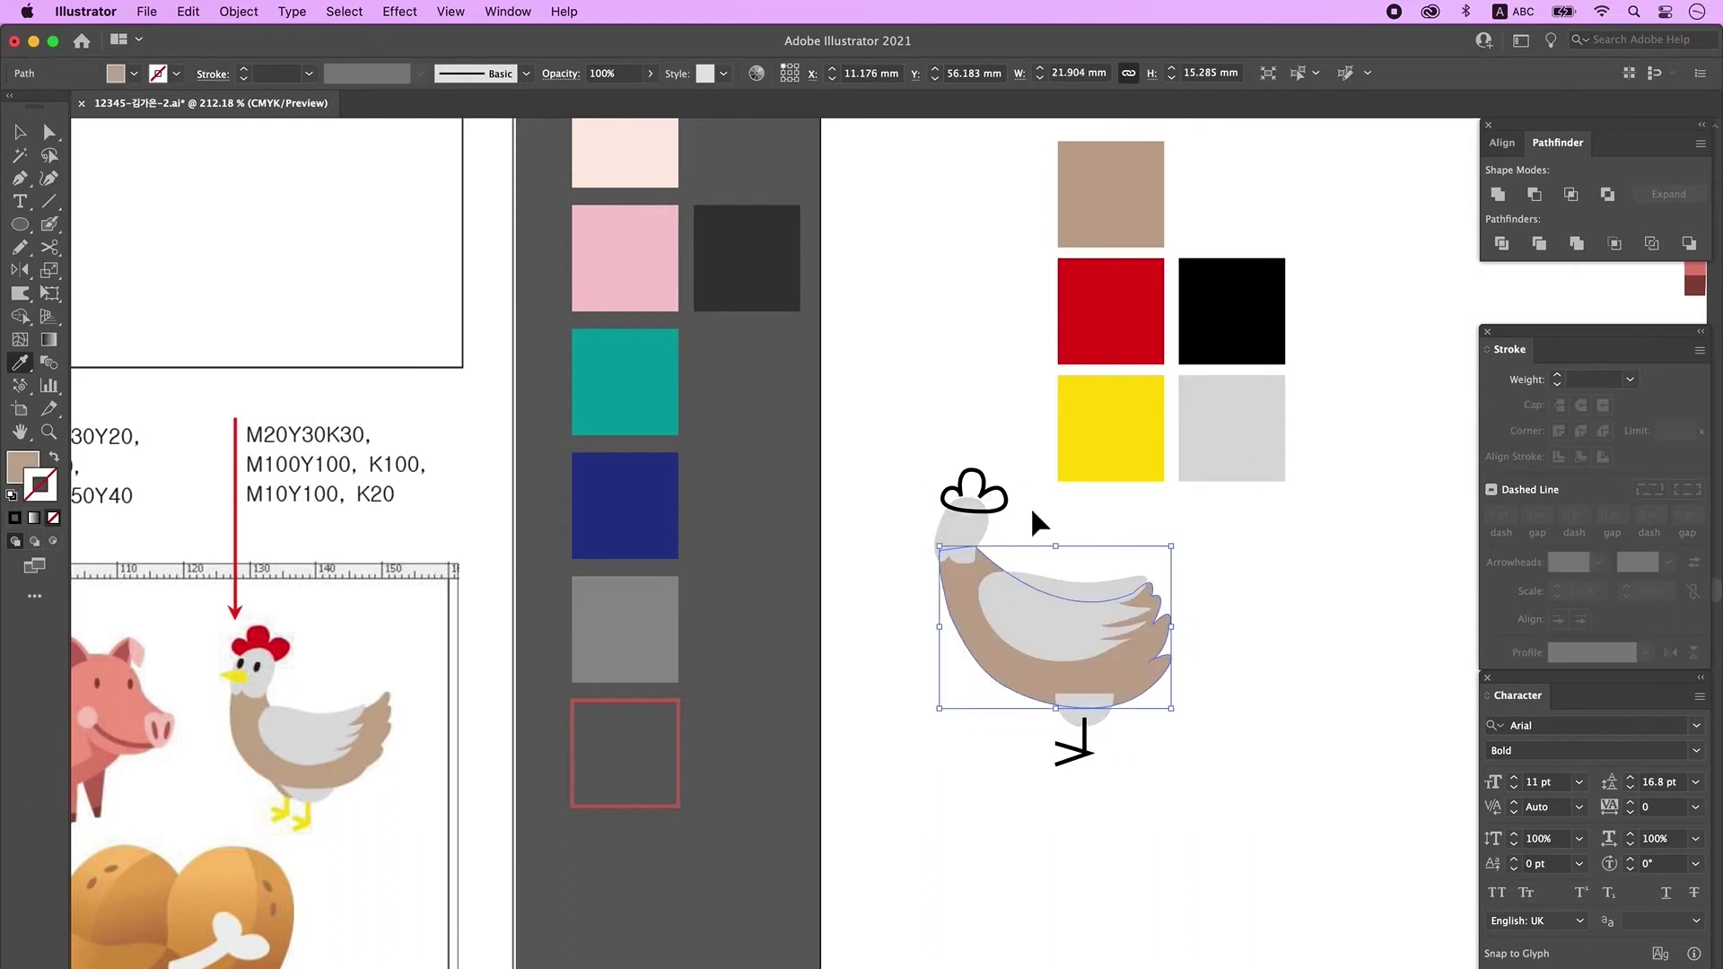
click(1090, 718)
key(super+shift+[)
- Give the leg and foot lines a yellow stroke of 3 pt with no fill
drag(1114, 778, 1067, 740)
key(i)
click(1111, 431)
key(shift+x)
double_click(244, 69)
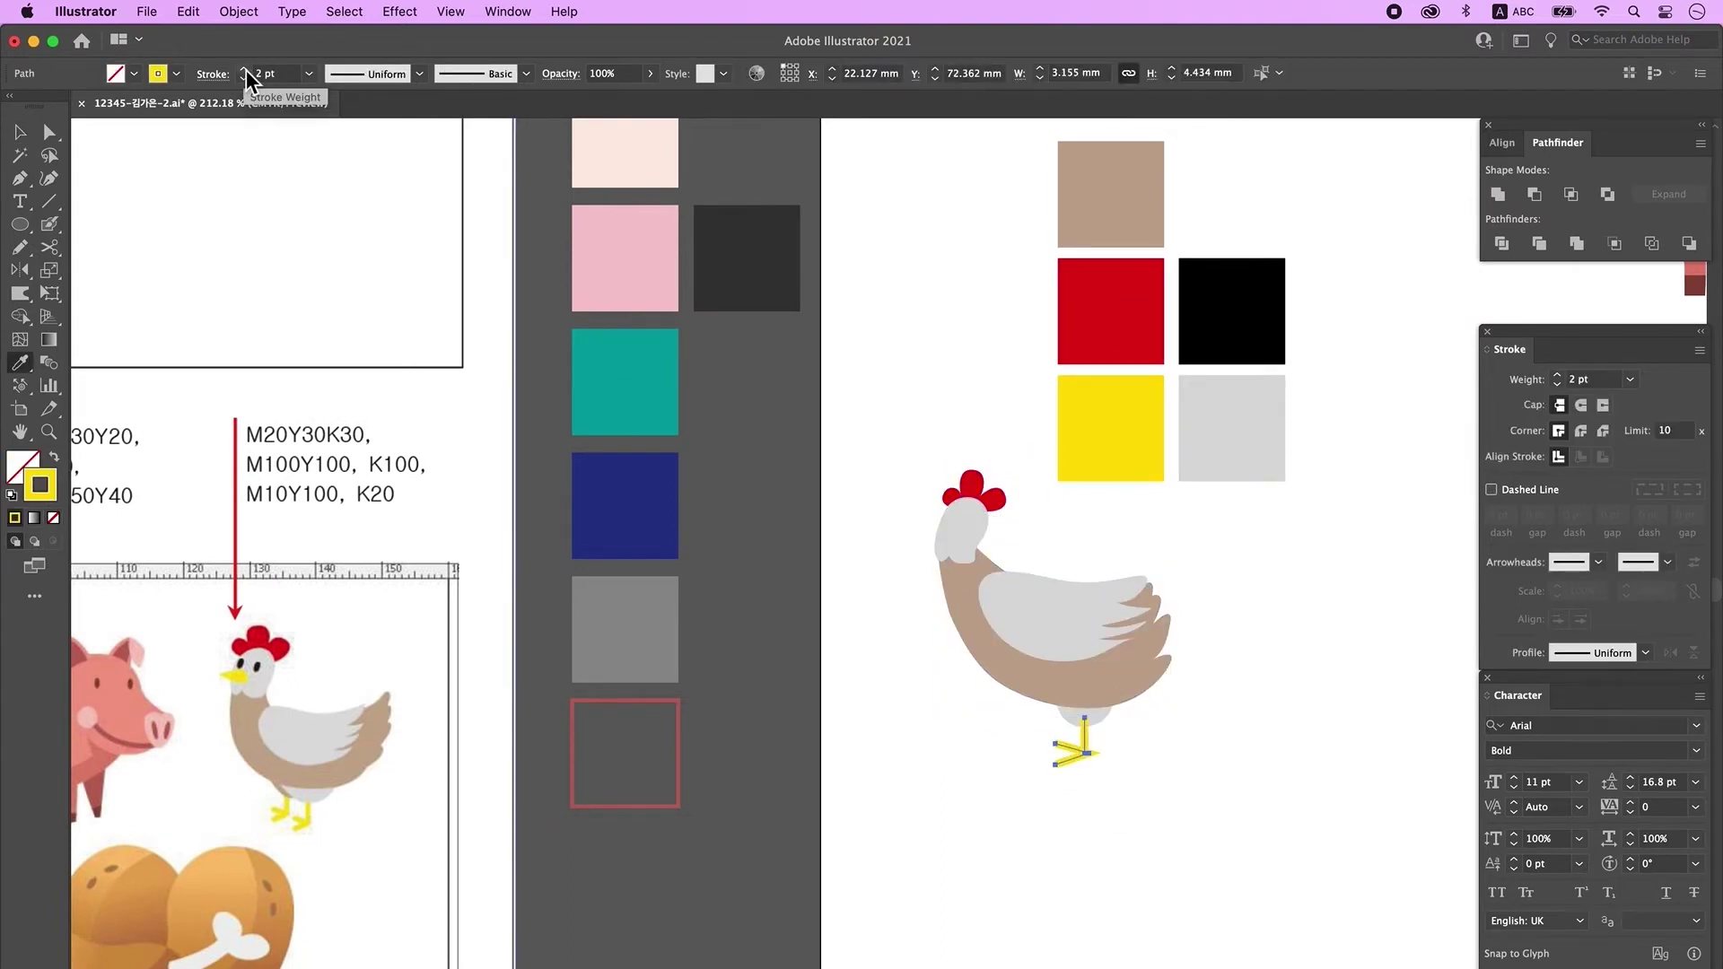
- Apply a round cap and a round join to the leg and foot strokes
drag(1068, 665, 1111, 738)
scroll(1113, 718, up, 3)
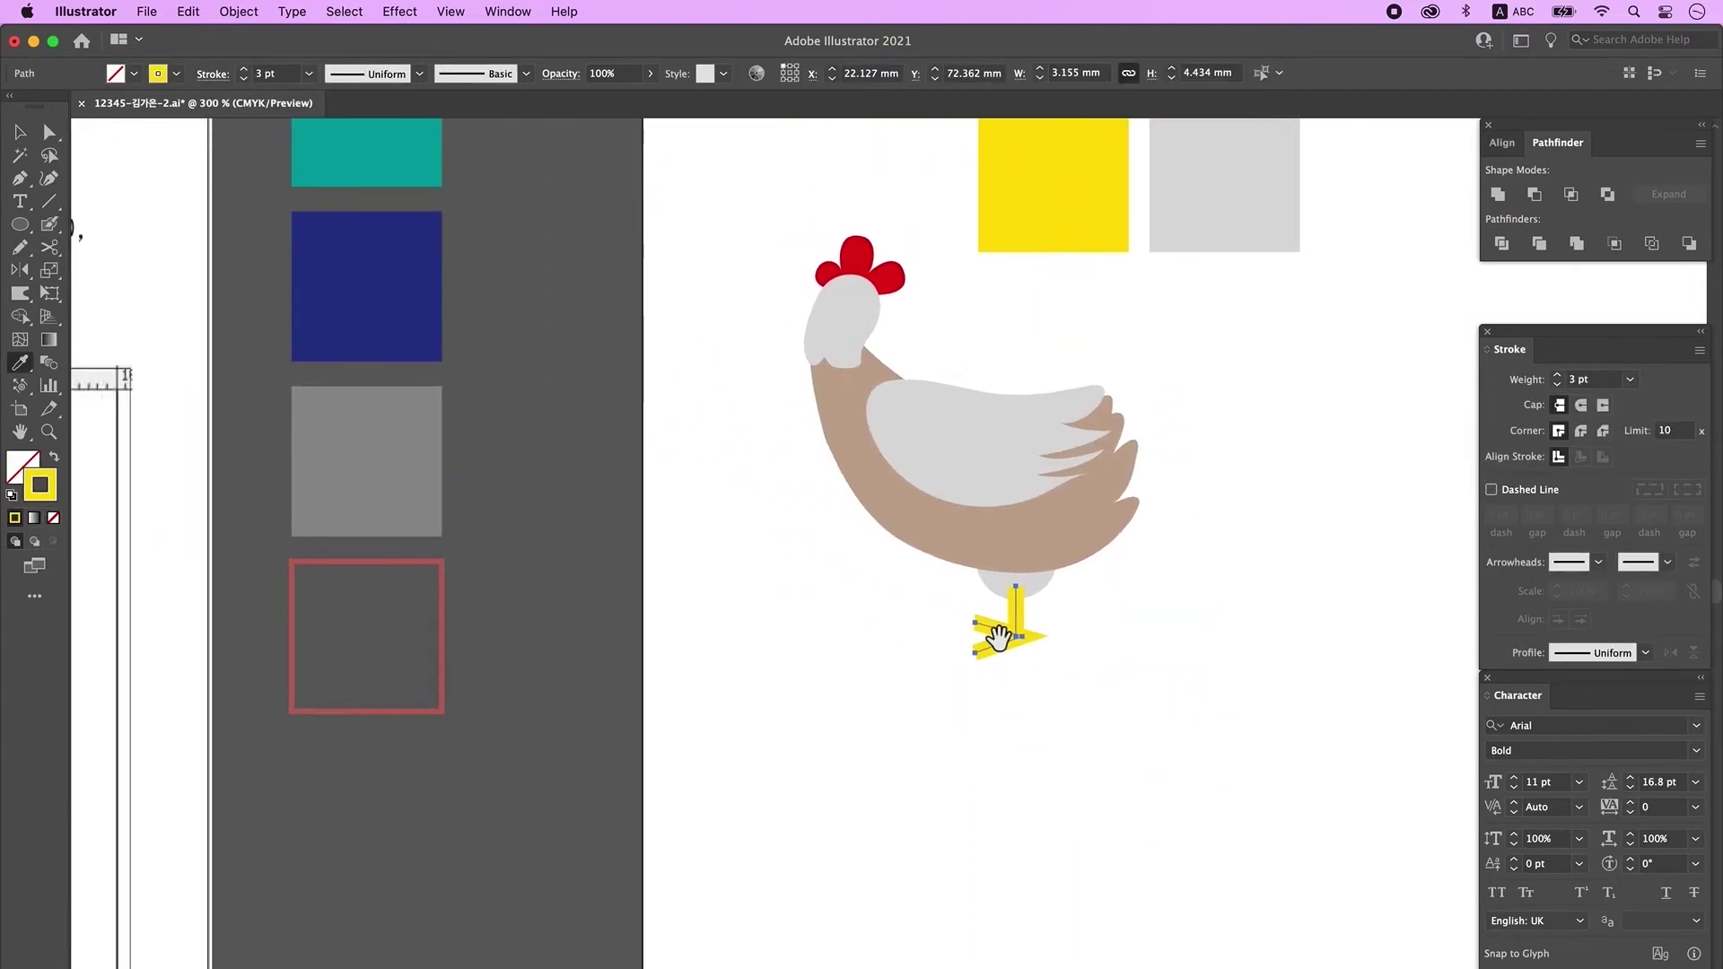
click(1583, 405)
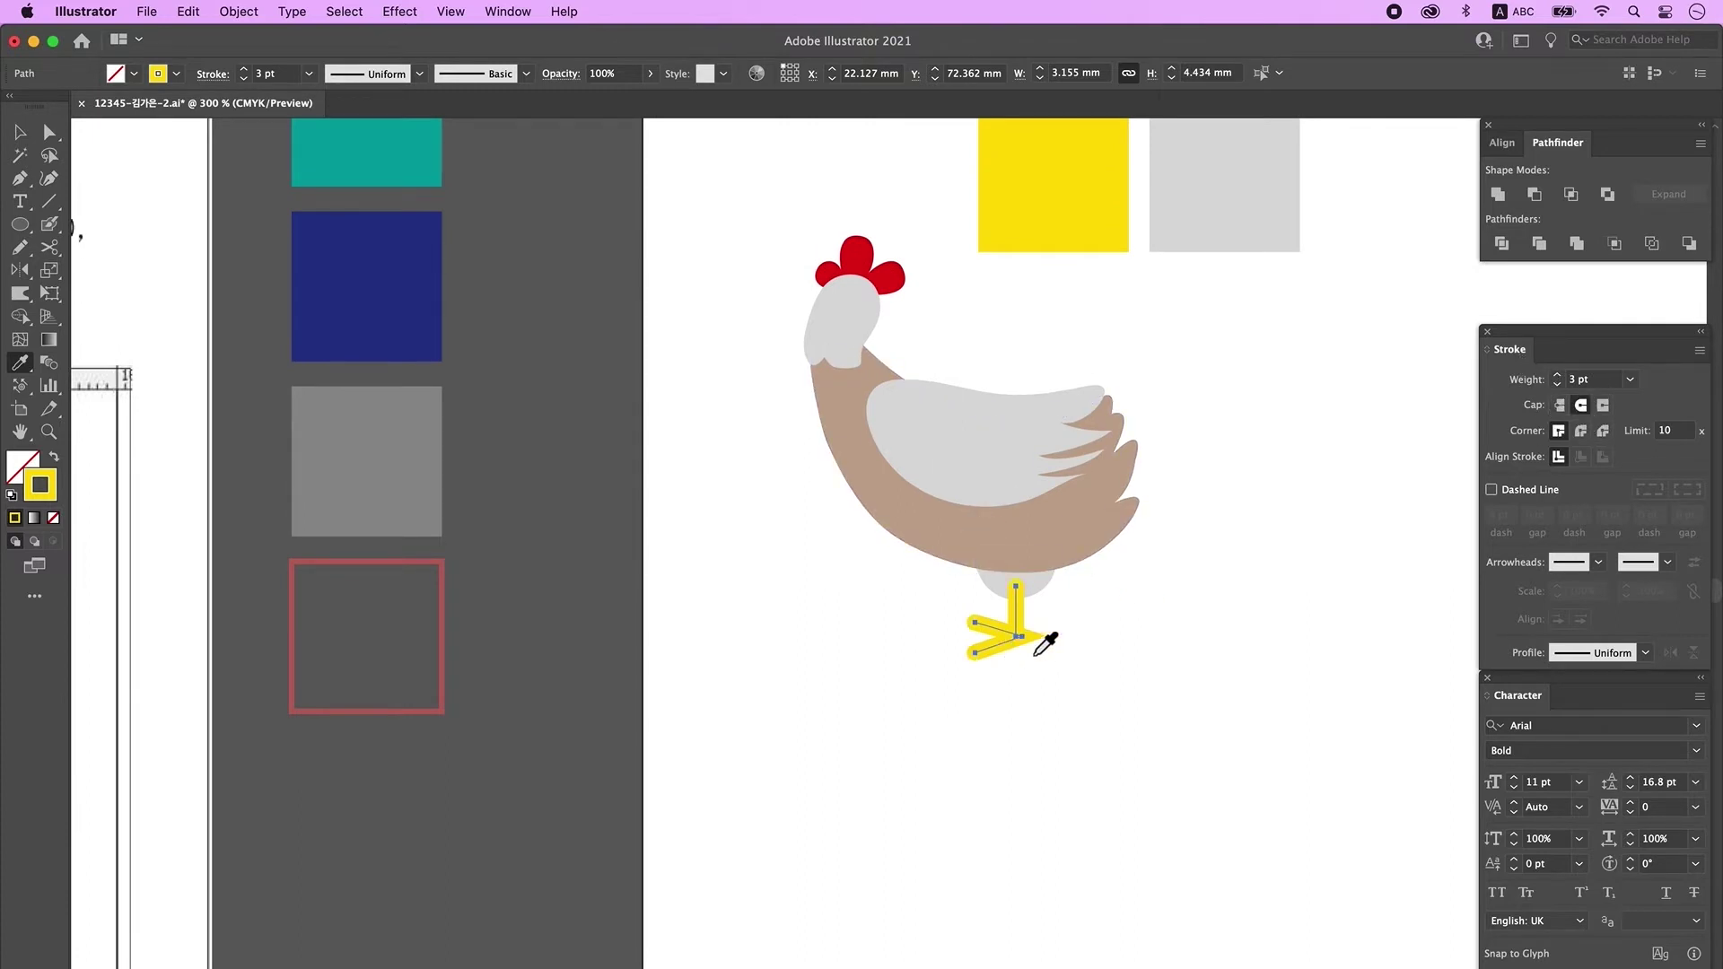
click(1582, 432)
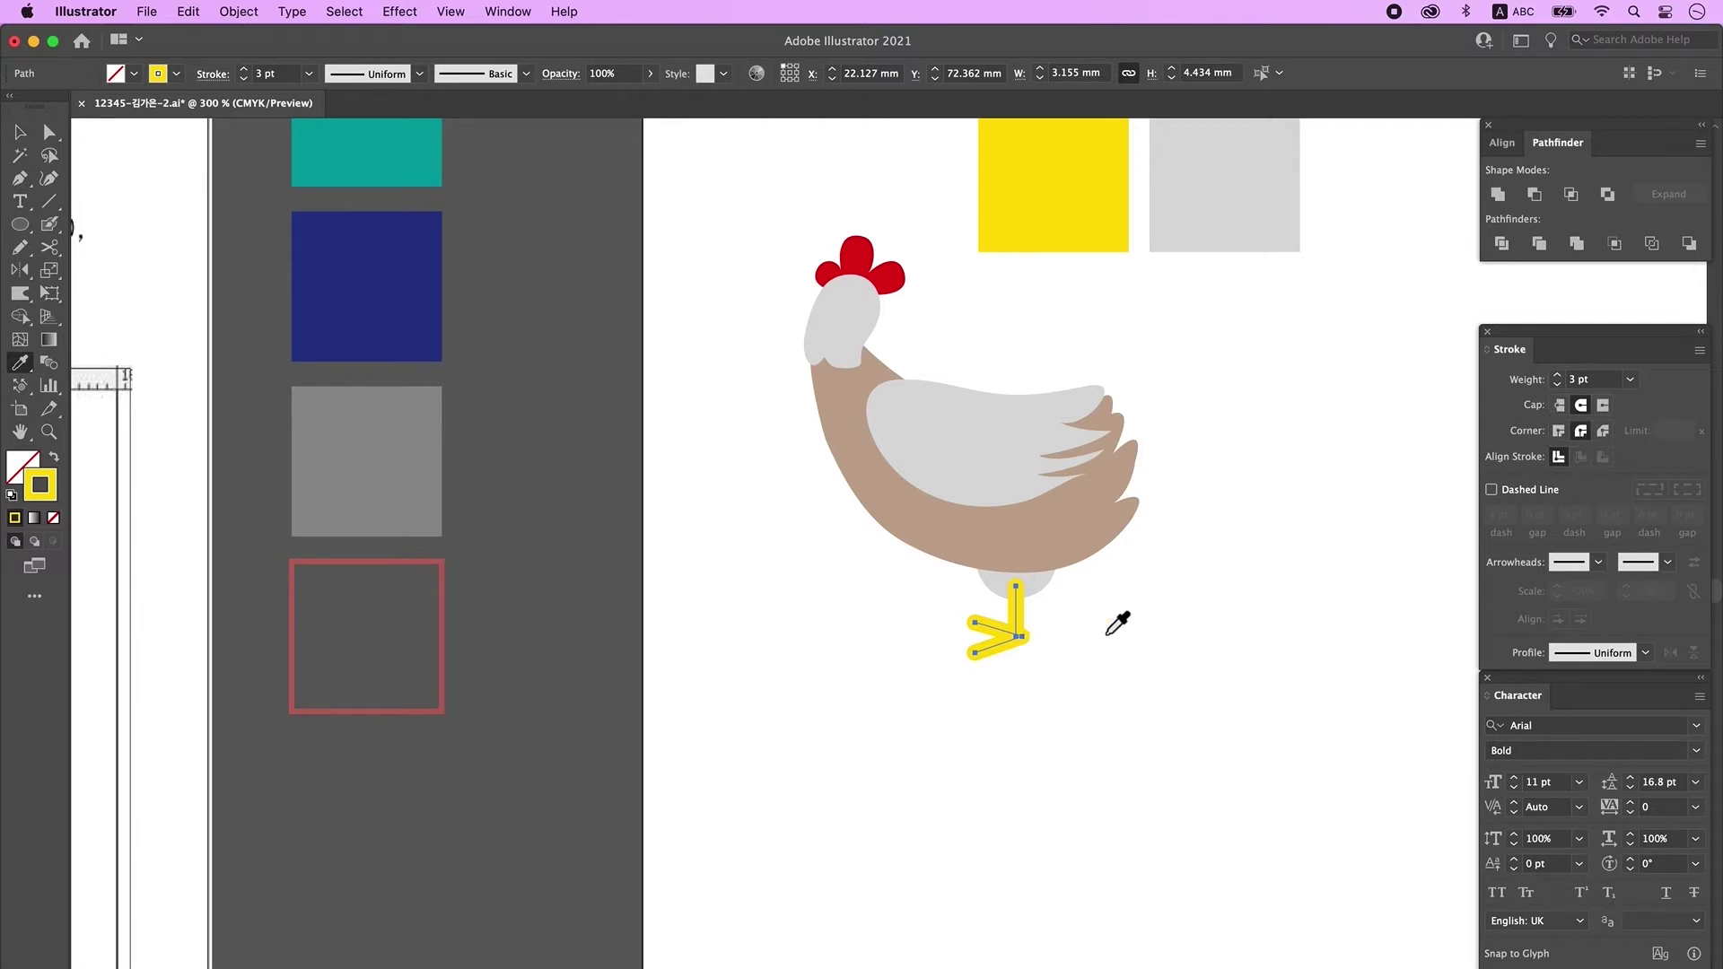
- Narrow the V-shaped foot slightly from its open end
click(992, 653)
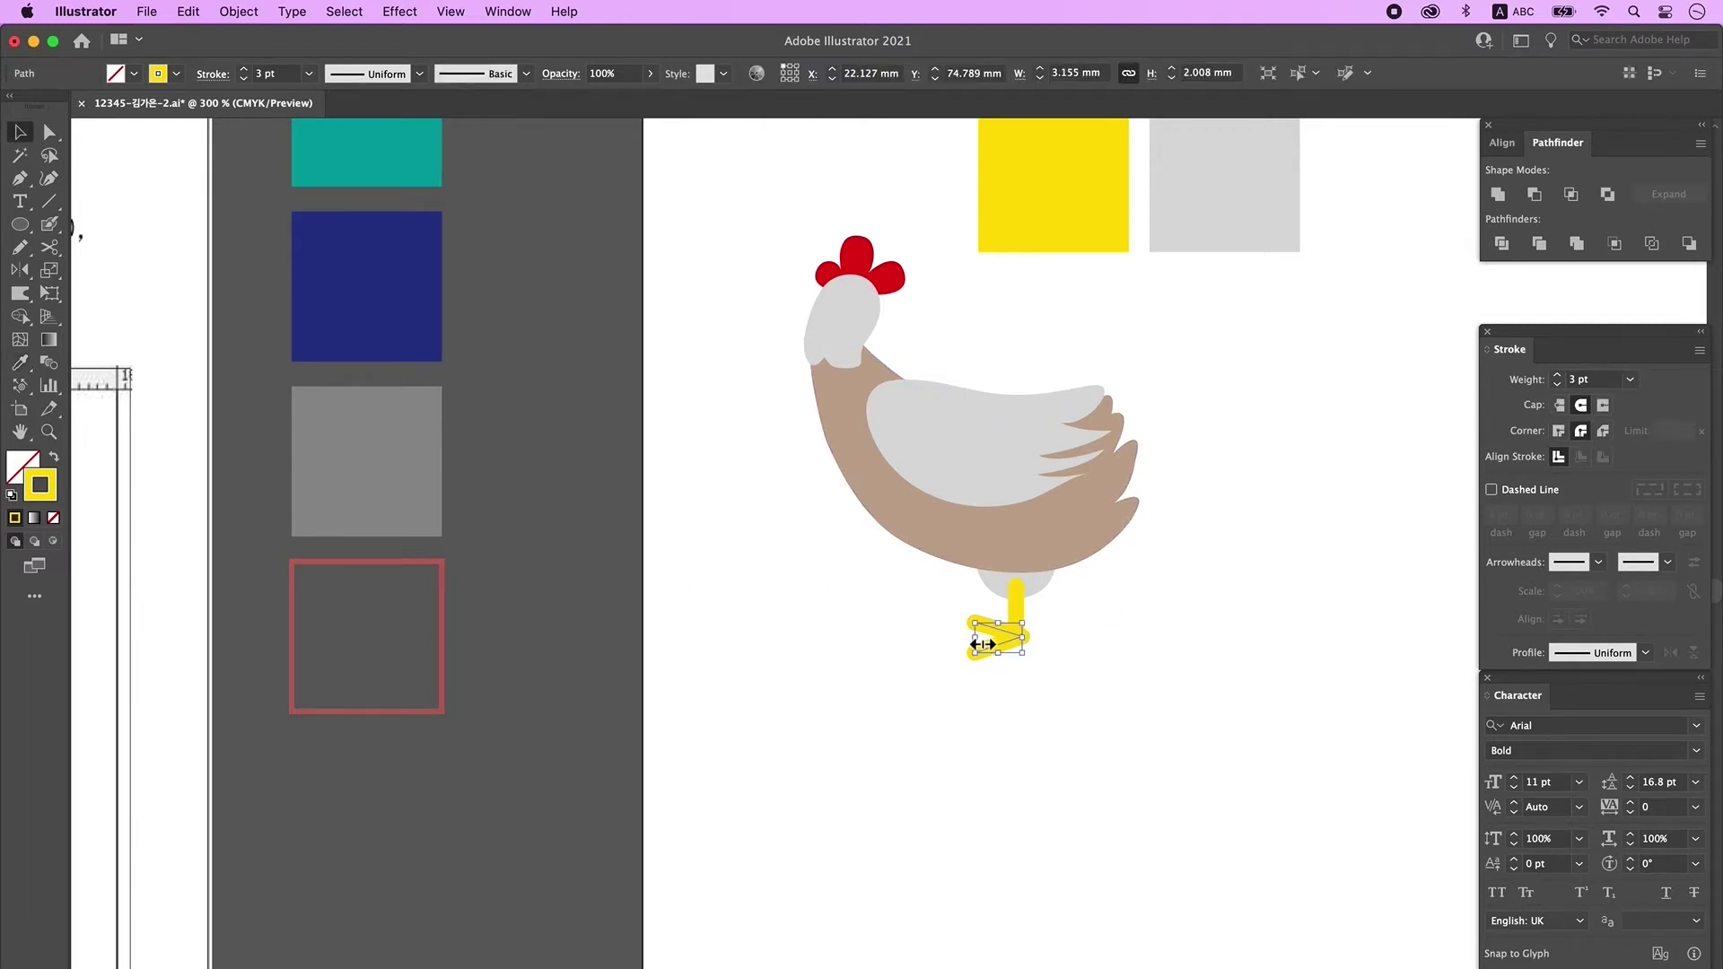
drag(976, 637, 981, 636)
drag(980, 636, 999, 700)
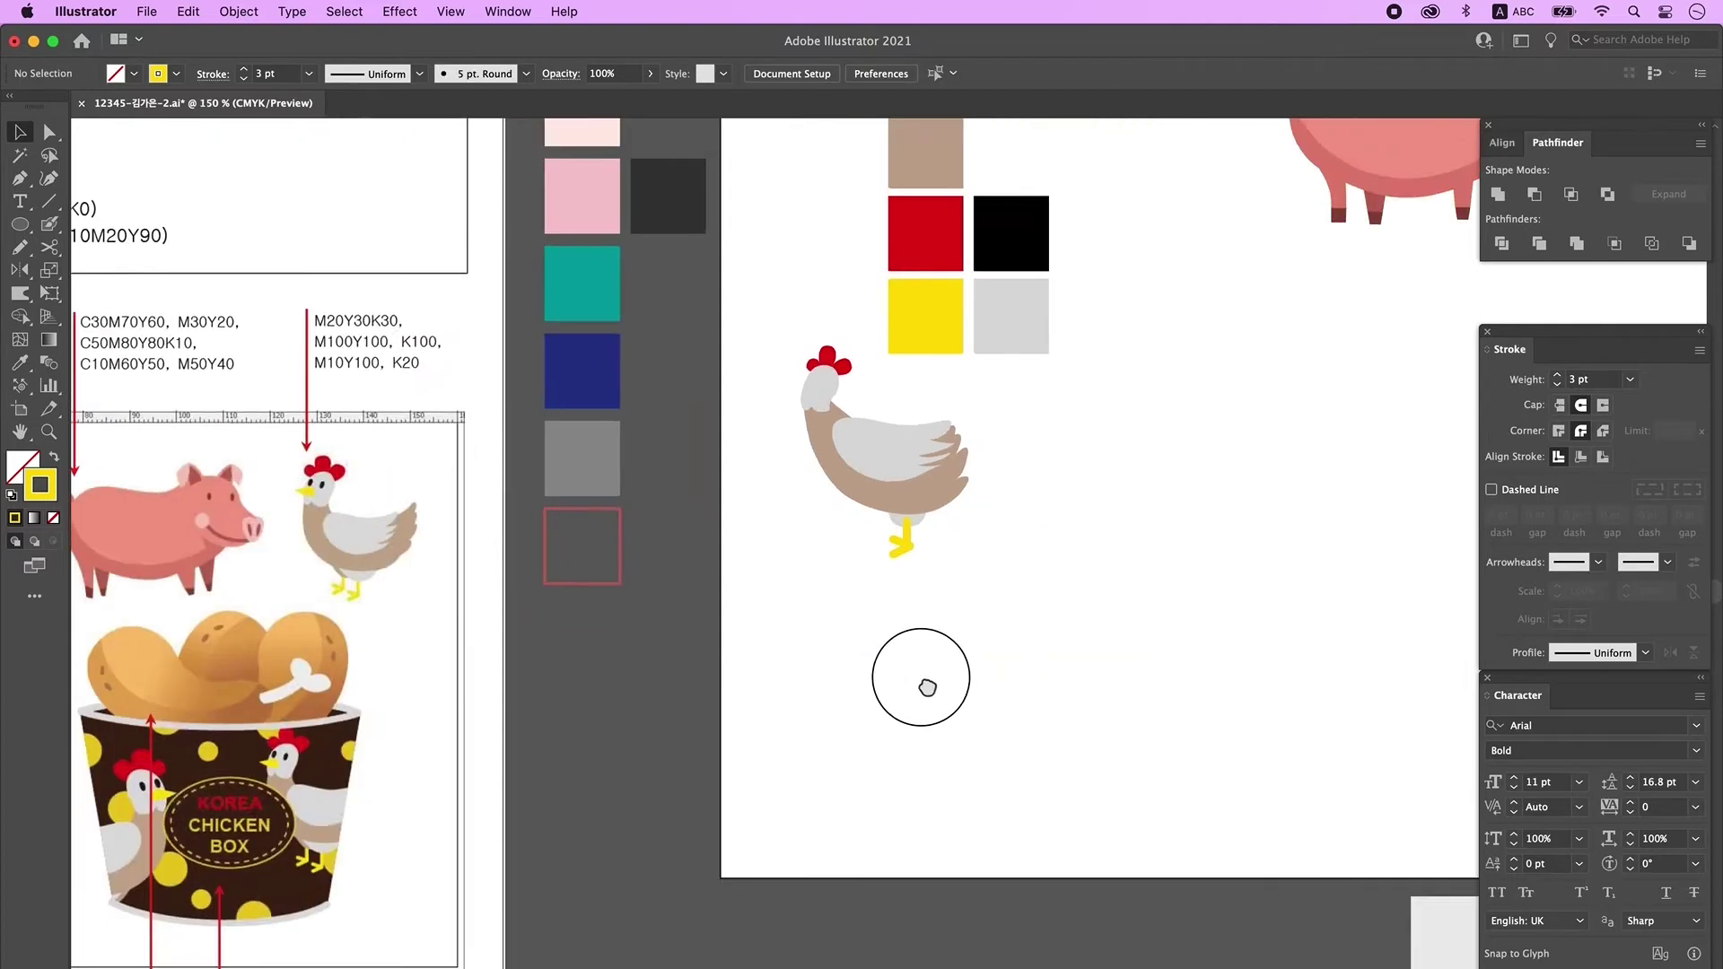
- Reduce the stroke weight of the chicken's leg and foot lines to 2 pt and move the foot up slightly
drag(1052, 617, 978, 593)
click(979, 596)
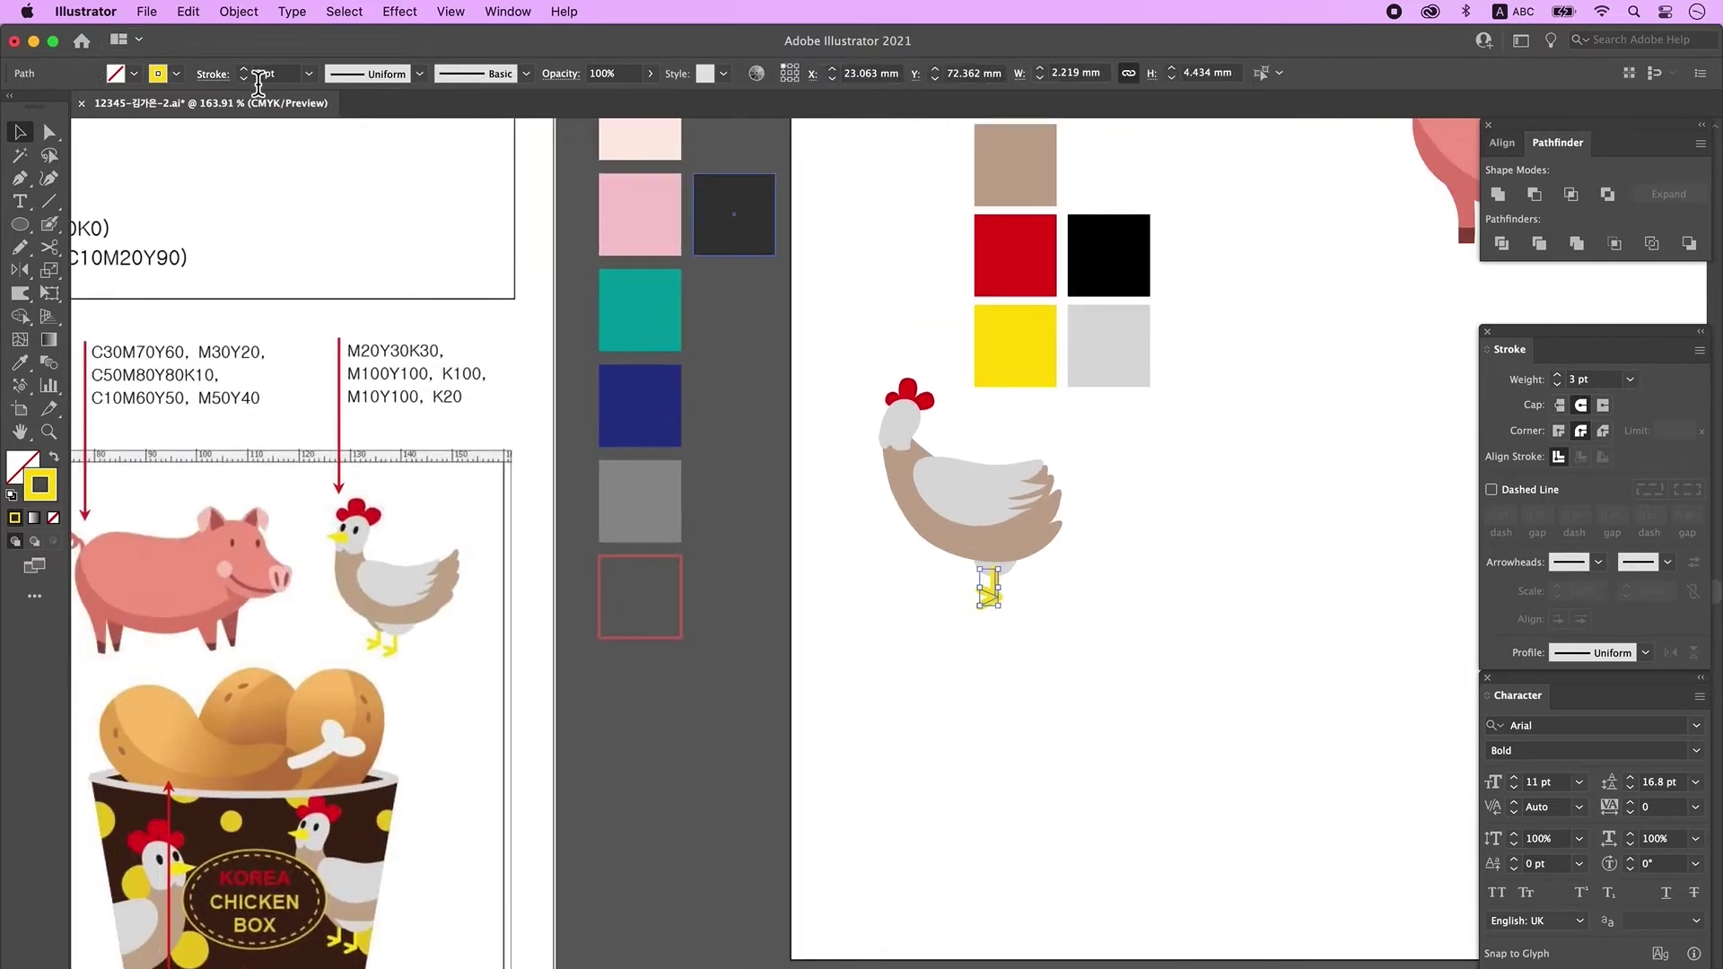
drag(1212, 665, 1122, 585)
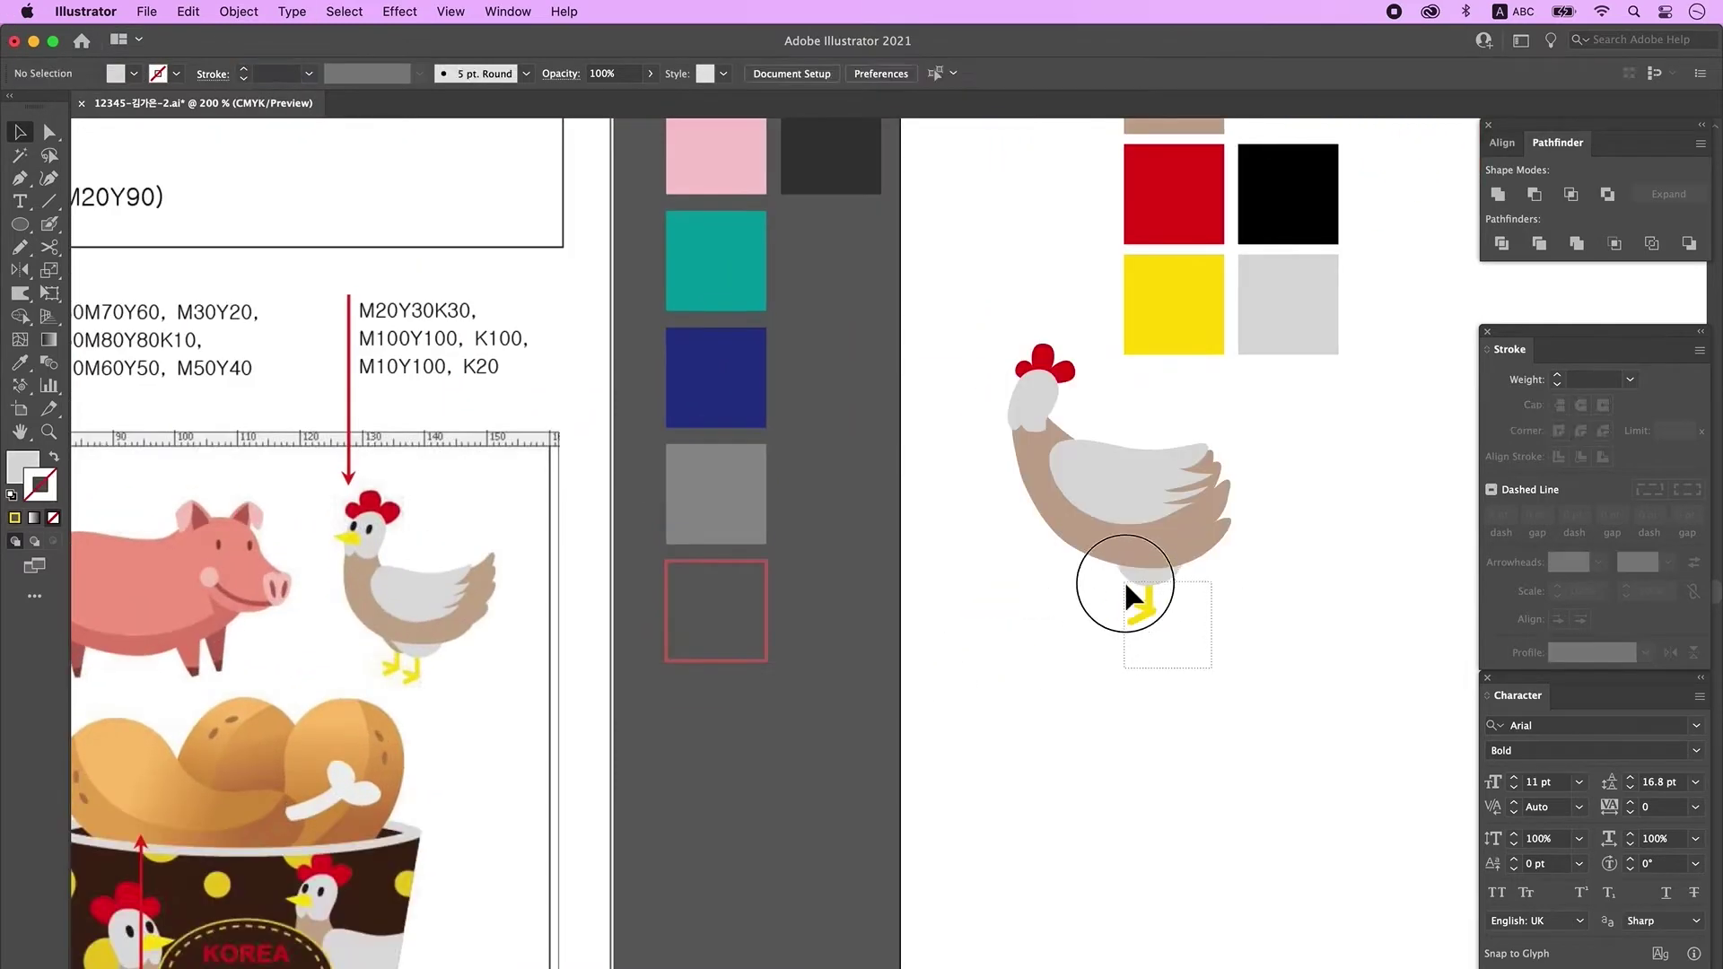
drag(1185, 646, 1113, 597)
drag(1196, 616, 1116, 598)
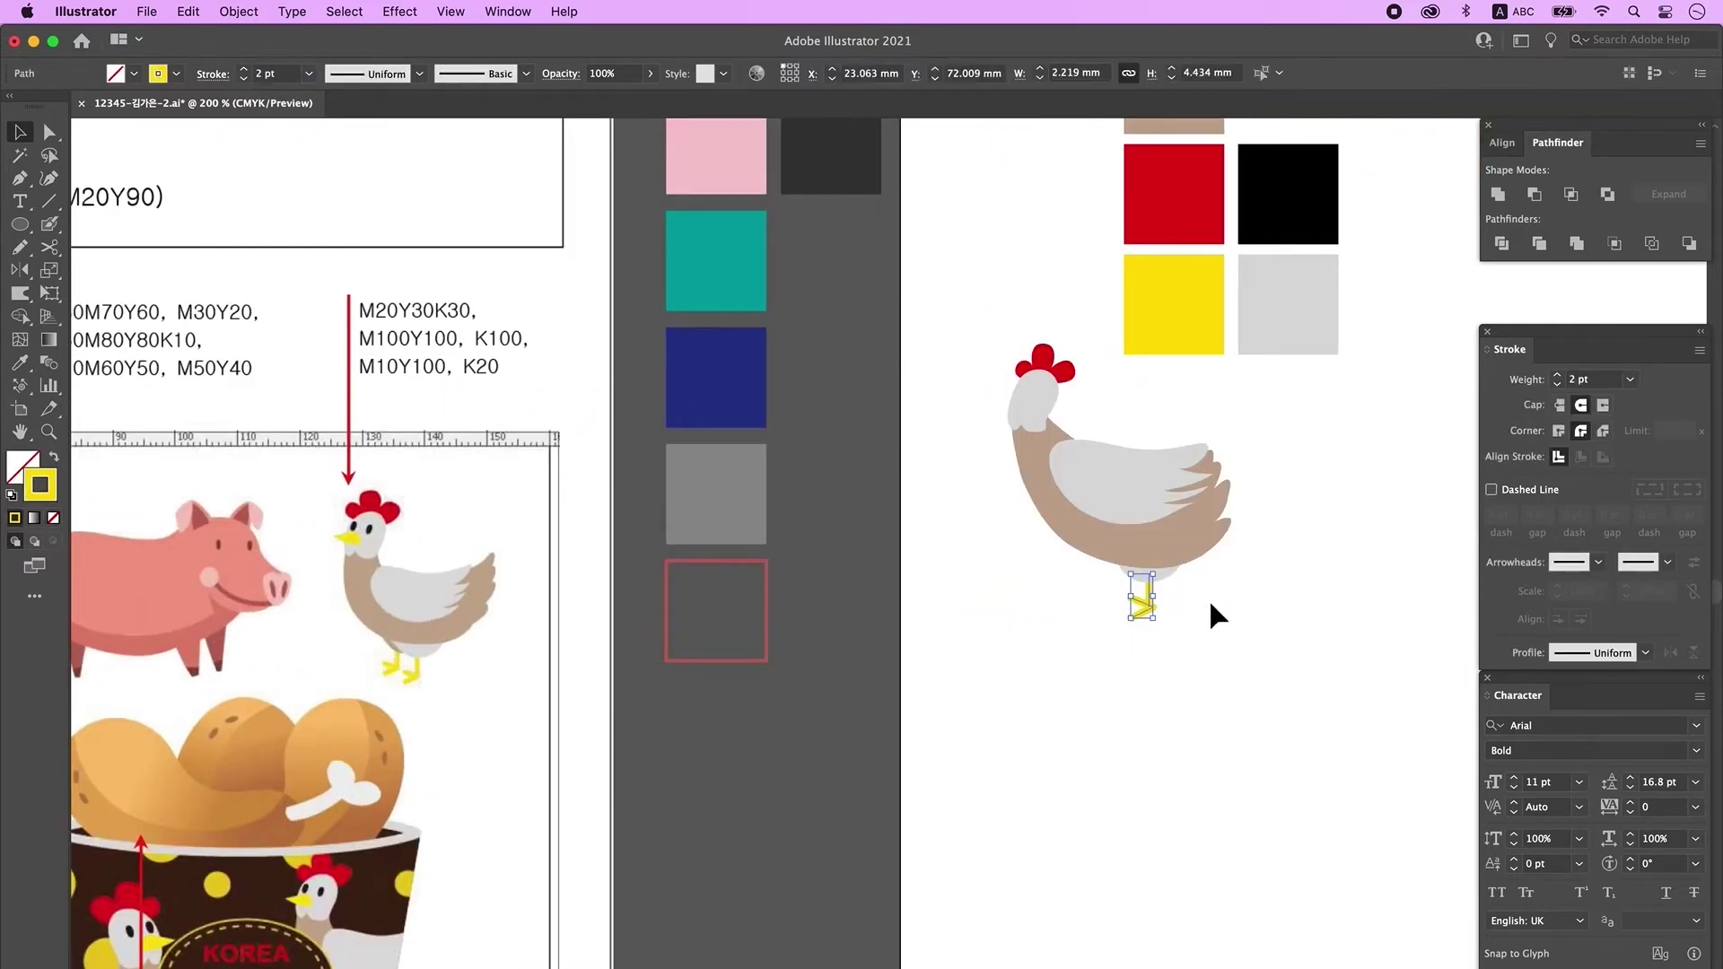
- Expand the leg and foot's fill and stroke into shapes, and add a second leg with a tan thigh beside it
click(238, 13)
click(242, 246)
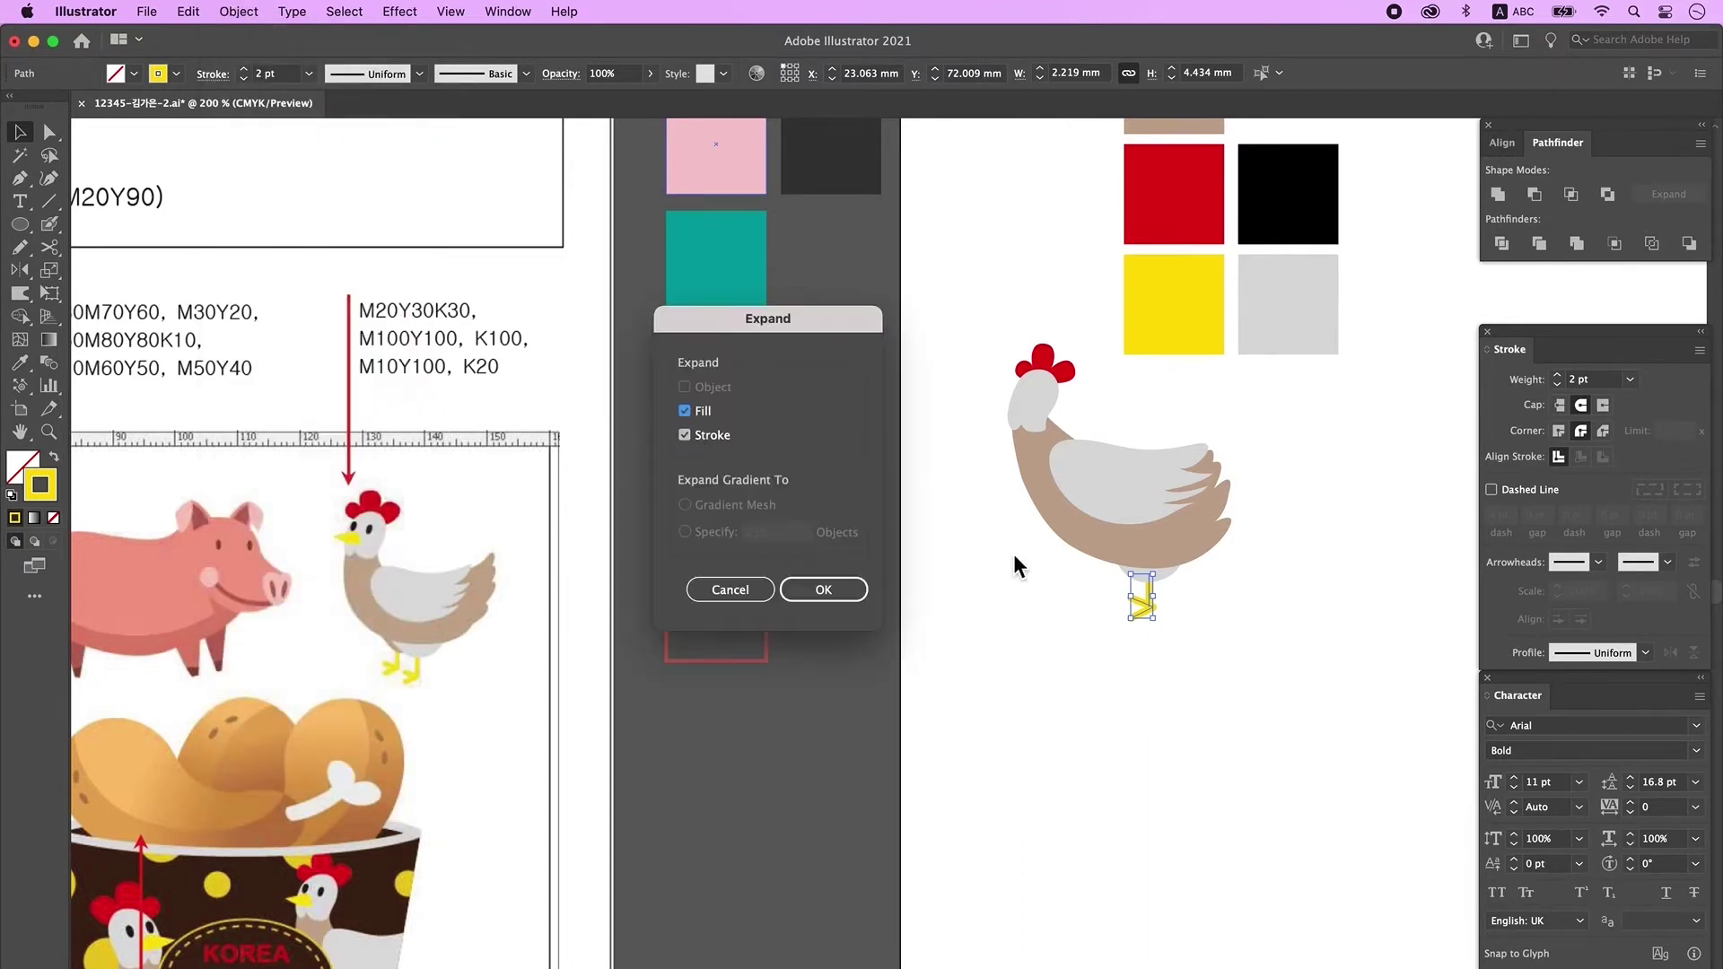
click(823, 590)
click(1300, 661)
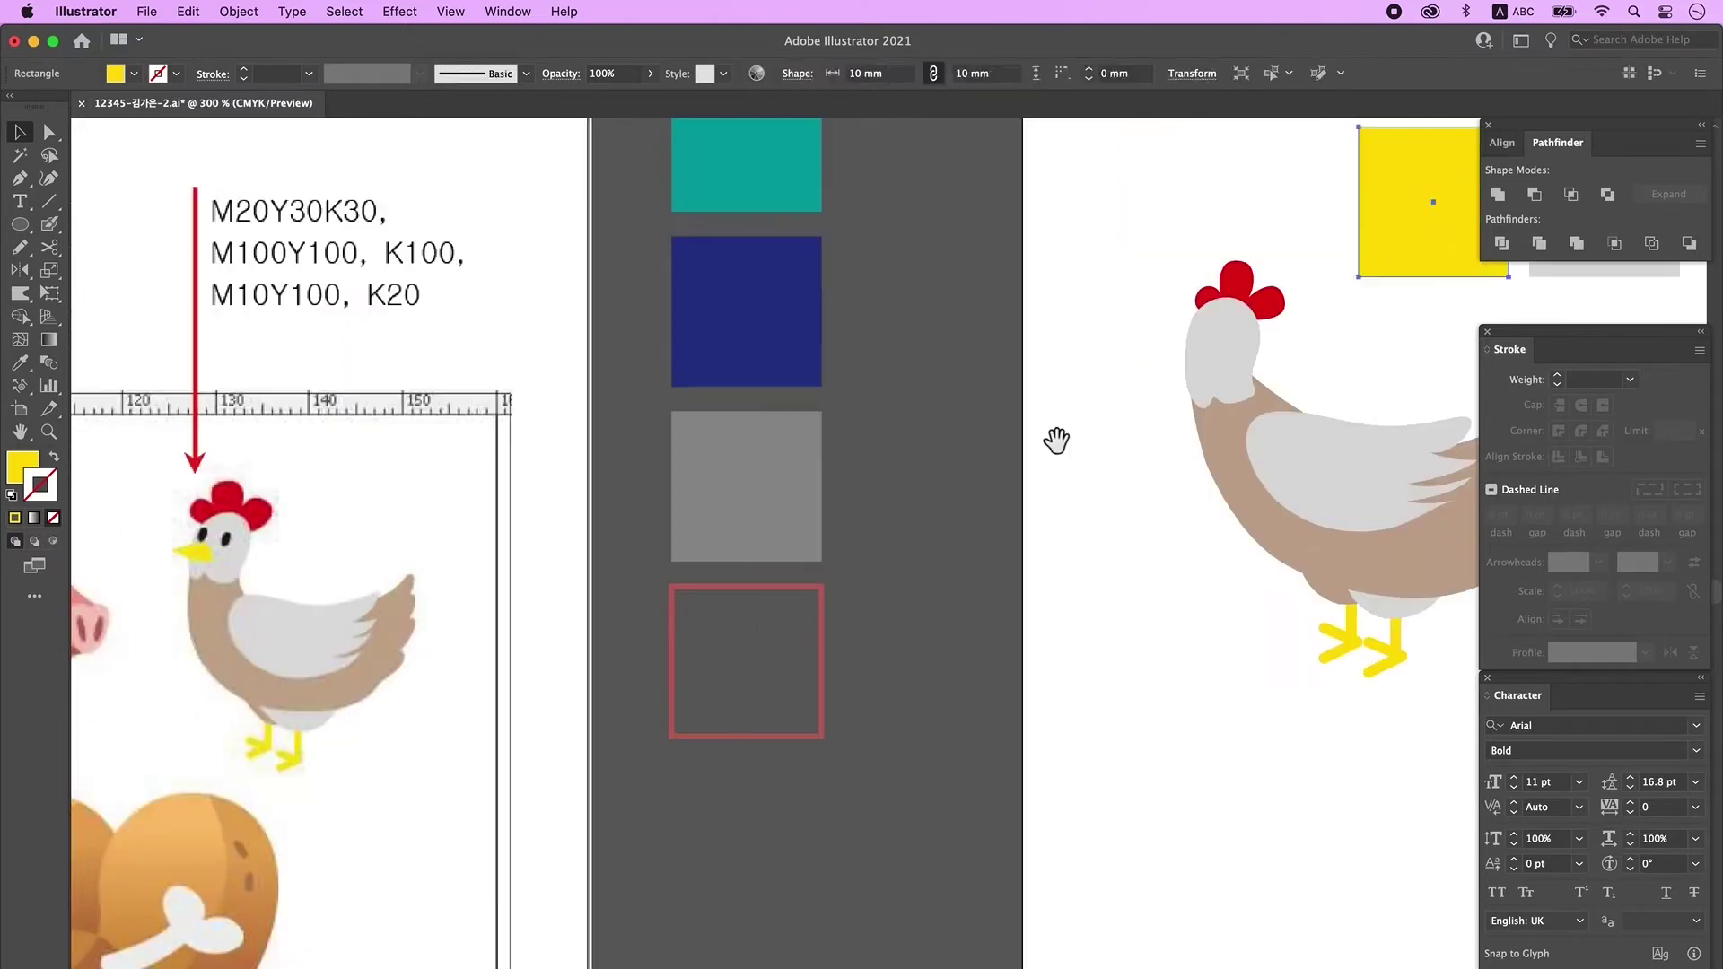
- Draw a yellow pointed beak at the front of the chicken's head with the Pen tool and refine its corner
key(p)
click(1200, 346)
click(1158, 357)
click(1201, 345)
click(51, 134)
drag(1200, 345, 1216, 340)
click(1142, 458)
- Add two small oval eyes to the chicken's head using the color of the black swatch
drag(1472, 224, 1289, 325)
key(i)
click(1415, 167)
click(20, 134)
drag(987, 628, 1211, 563)
click(1302, 603)
- Fine-tune the anchor points of the red comb on the chicken's head
mouse_move(1252, 356)
mouse_down()
mouse_move(1238, 356)
mouse_move(1325, 389)
mouse_up()
click(1368, 373)
click(1310, 342)
drag(1293, 301, 1294, 307)
click(1387, 392)
key(super+minus)
drag(1084, 379, 871, 351)
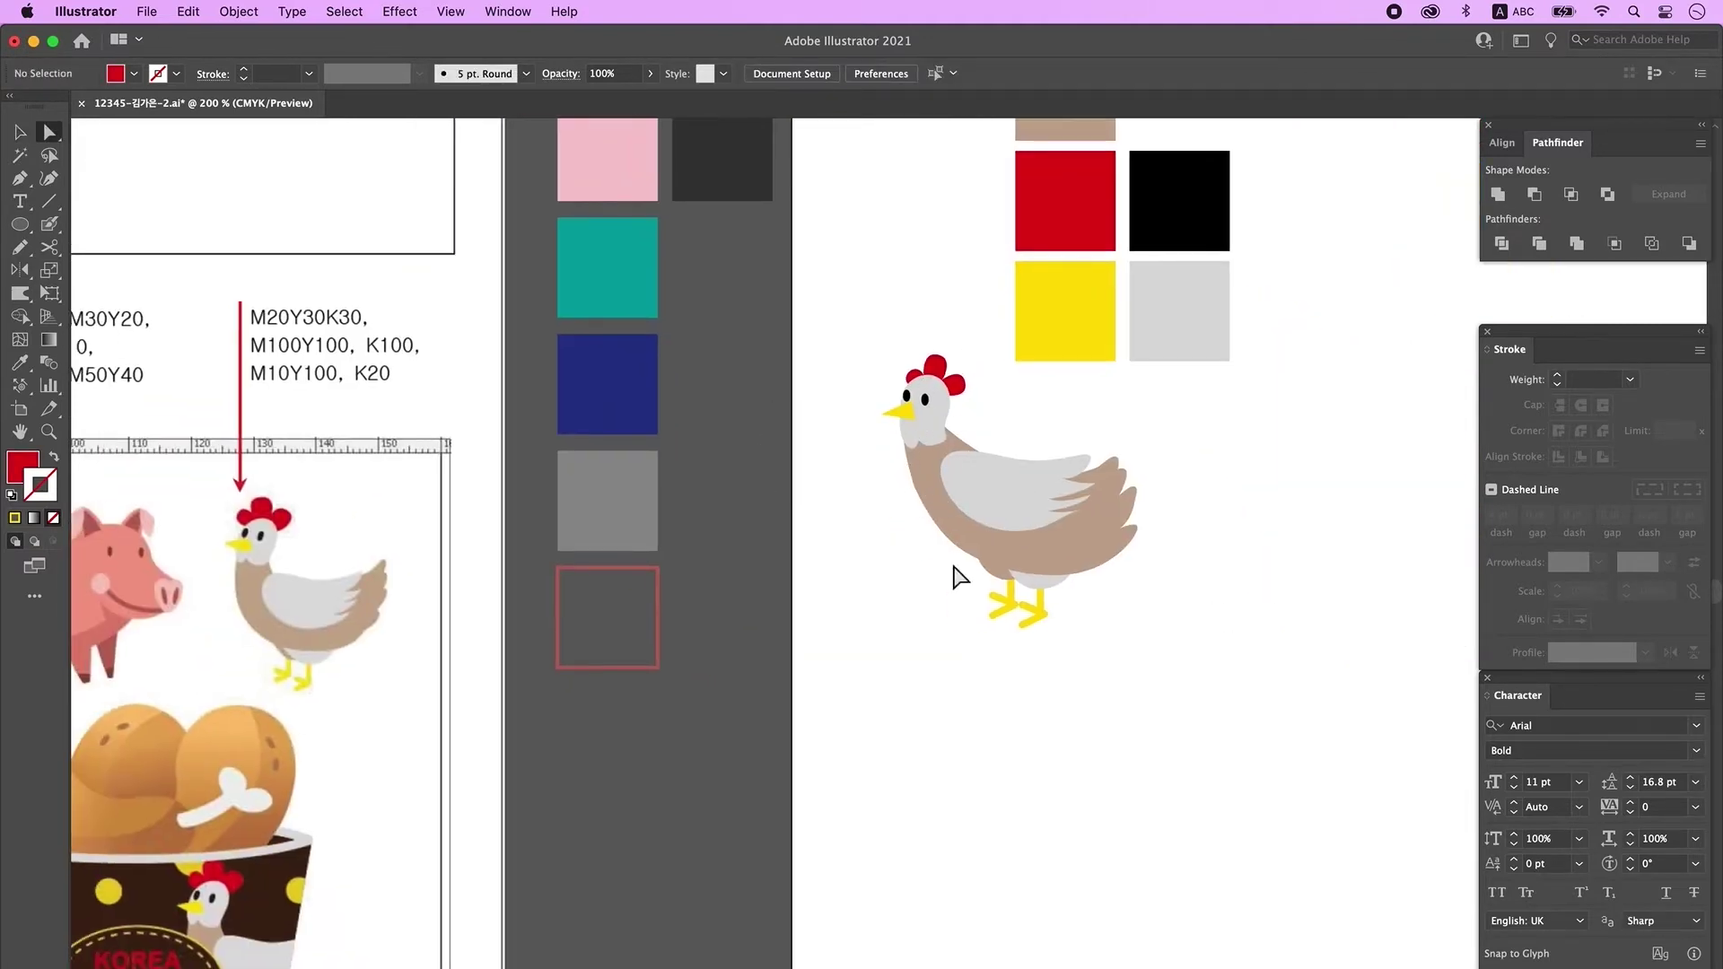
- Nudge the chicken's head together with the upper neck points slightly right and down
drag(1014, 493, 1228, 494)
click(877, 345)
drag(875, 342, 998, 499)
key(Right)
key(Right)
key(Down)
key(Down)
key(Down)
key(Right)
key(Right)
key(Right)
drag(1247, 481, 1059, 477)
click(1335, 469)
- Redraw the front lower edge of the tan body with the Pencil tool and move the legs up slightly
scroll(1335, 470, down, 1)
click(969, 523)
key(n)
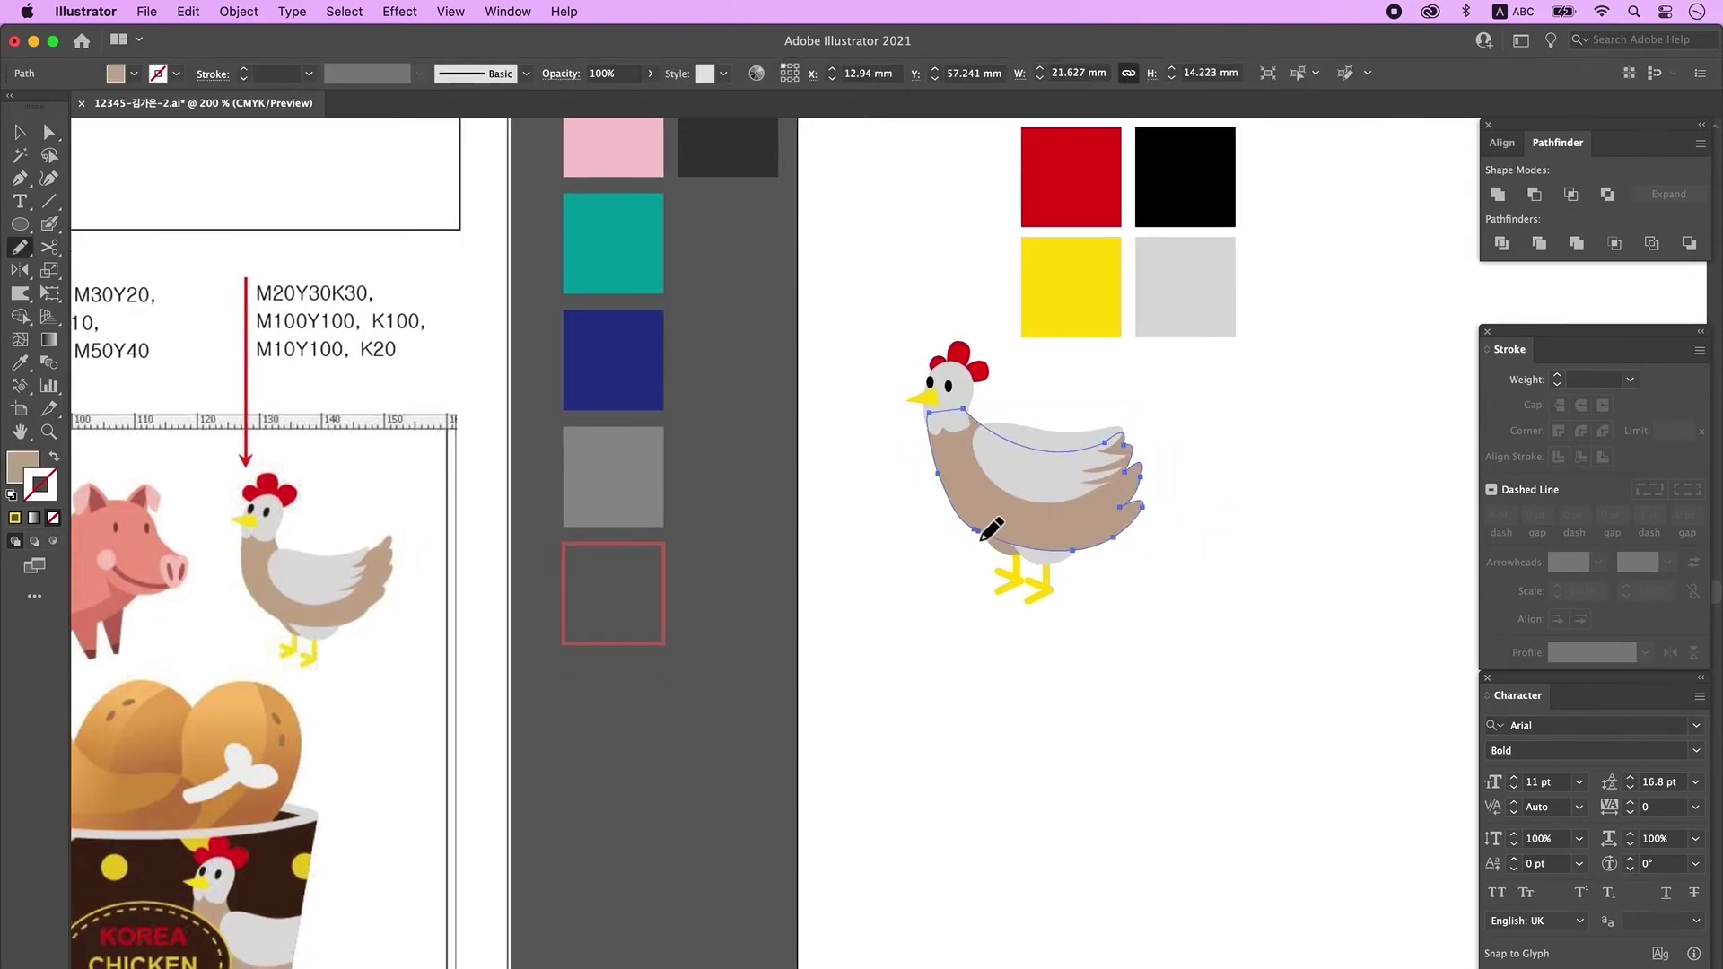
drag(1000, 543, 957, 505)
key(v)
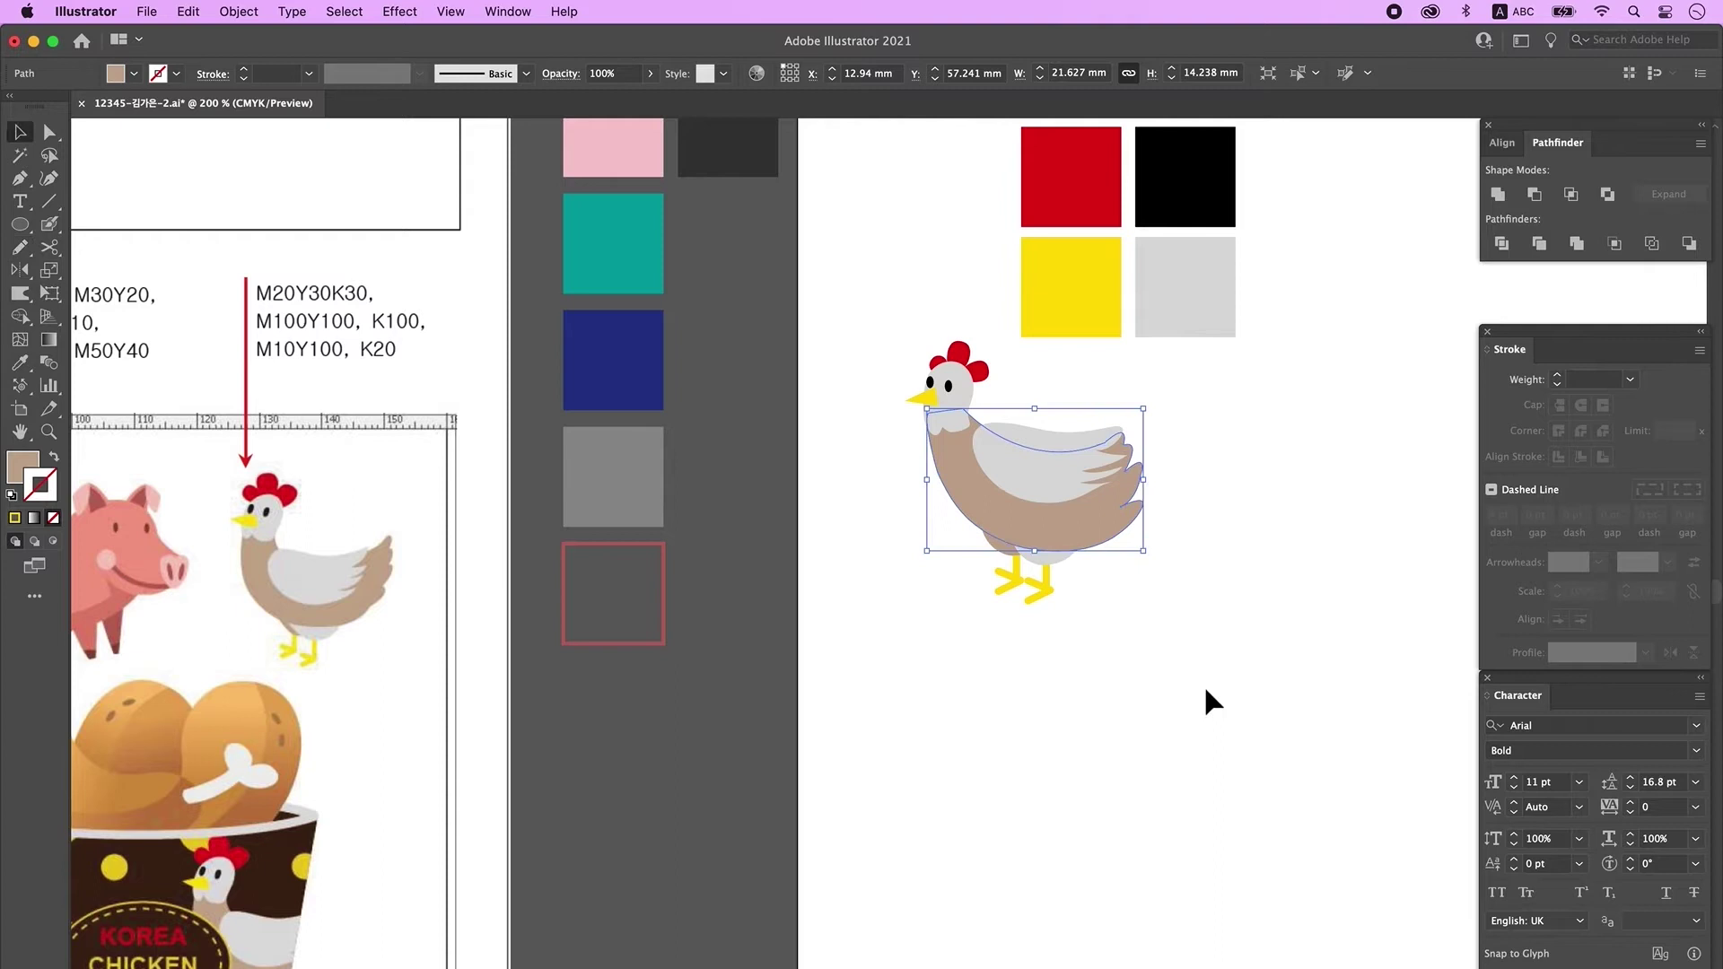
shift+click(1038, 599)
click(1217, 609)
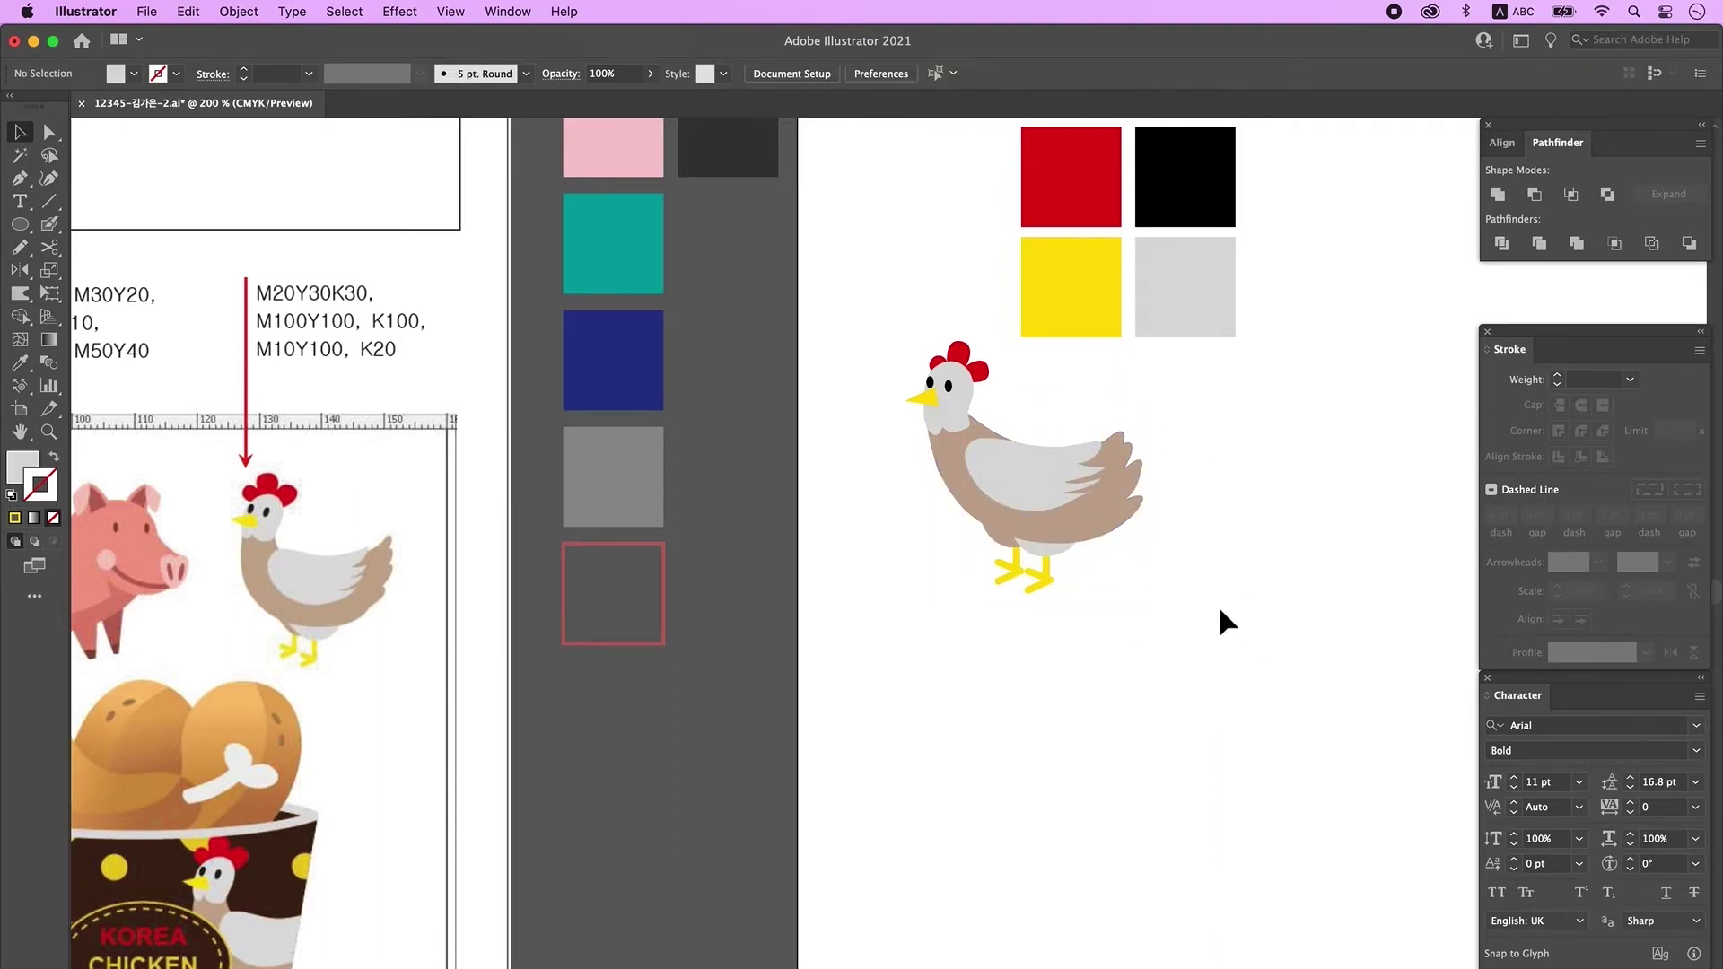
- Redraw the gray head's lower edge where it meets the tan neck with the Pencil tool
drag(1163, 640, 1148, 639)
drag(875, 399, 993, 325)
click(1019, 390)
click(953, 422)
key(n)
drag(962, 409, 952, 438)
key(v)
click(1178, 489)
key(super+minus)
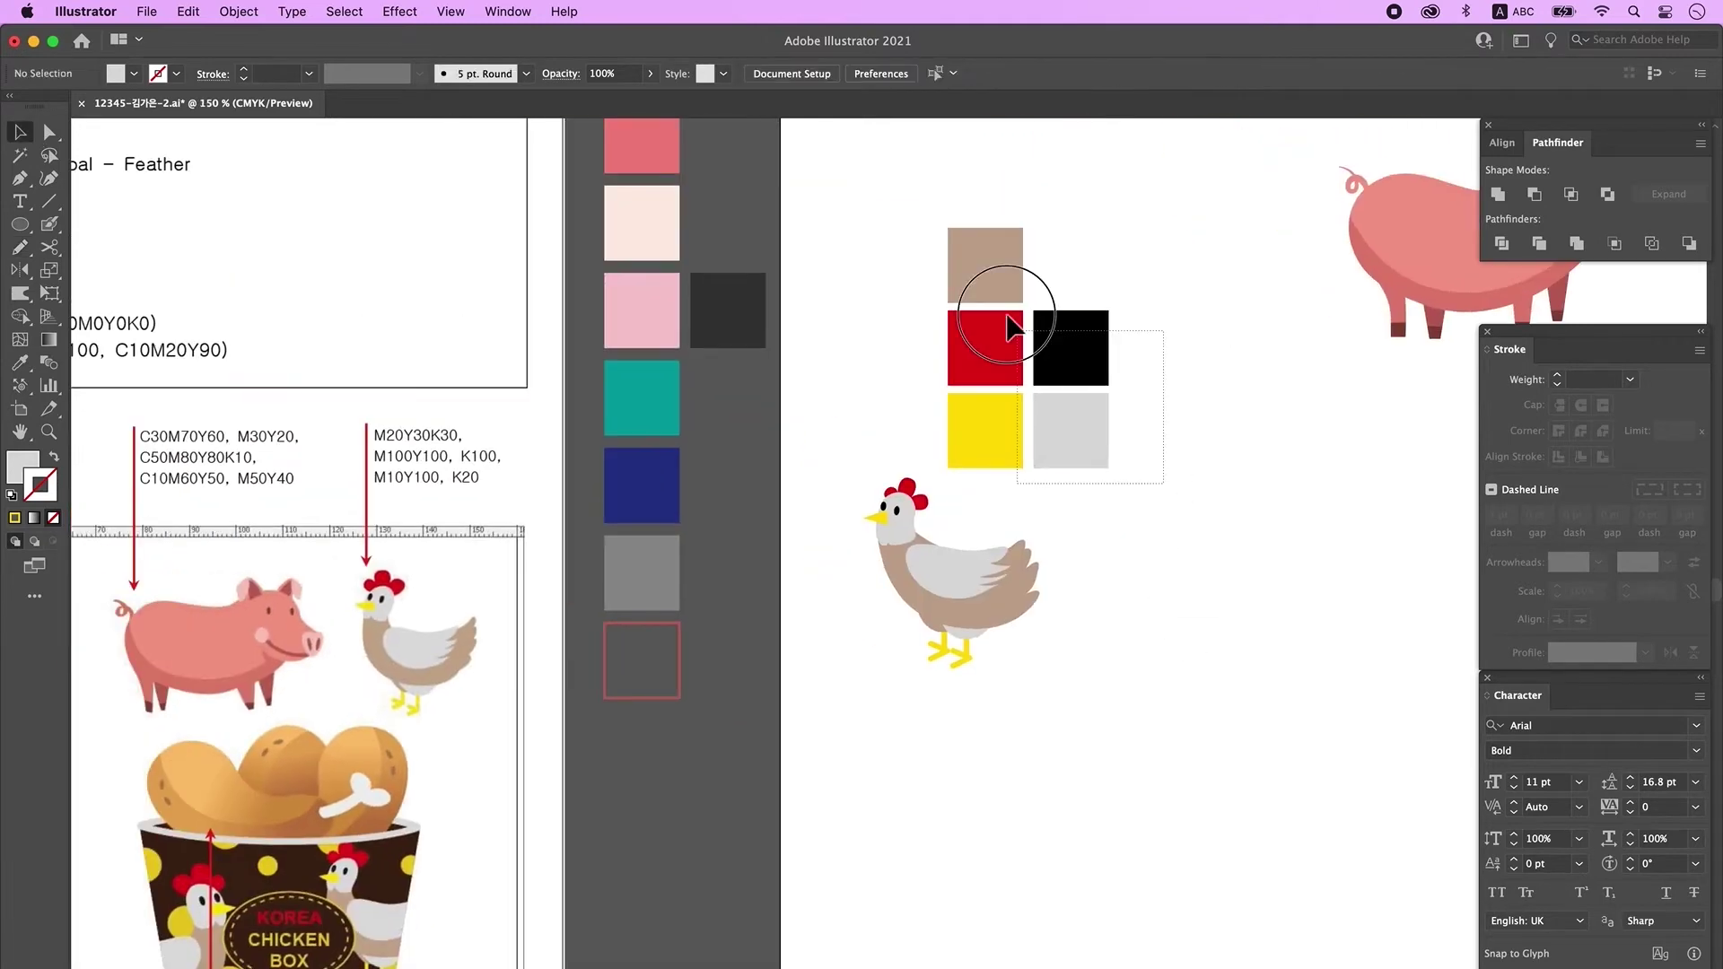
- Move the color swatches clear of the chicken and group all of the chicken's parts
key(super+minus)
drag(985, 685, 904, 696)
drag(996, 529, 790, 332)
drag(835, 377, 890, 306)
drag(910, 681, 751, 491)
right_click(813, 566)
click(917, 733)
click(1079, 647)
- Place the chicken beside the pig and move the chicken's color swatches above the artboard
drag(912, 581, 1153, 446)
drag(952, 620, 1093, 630)
click(741, 414)
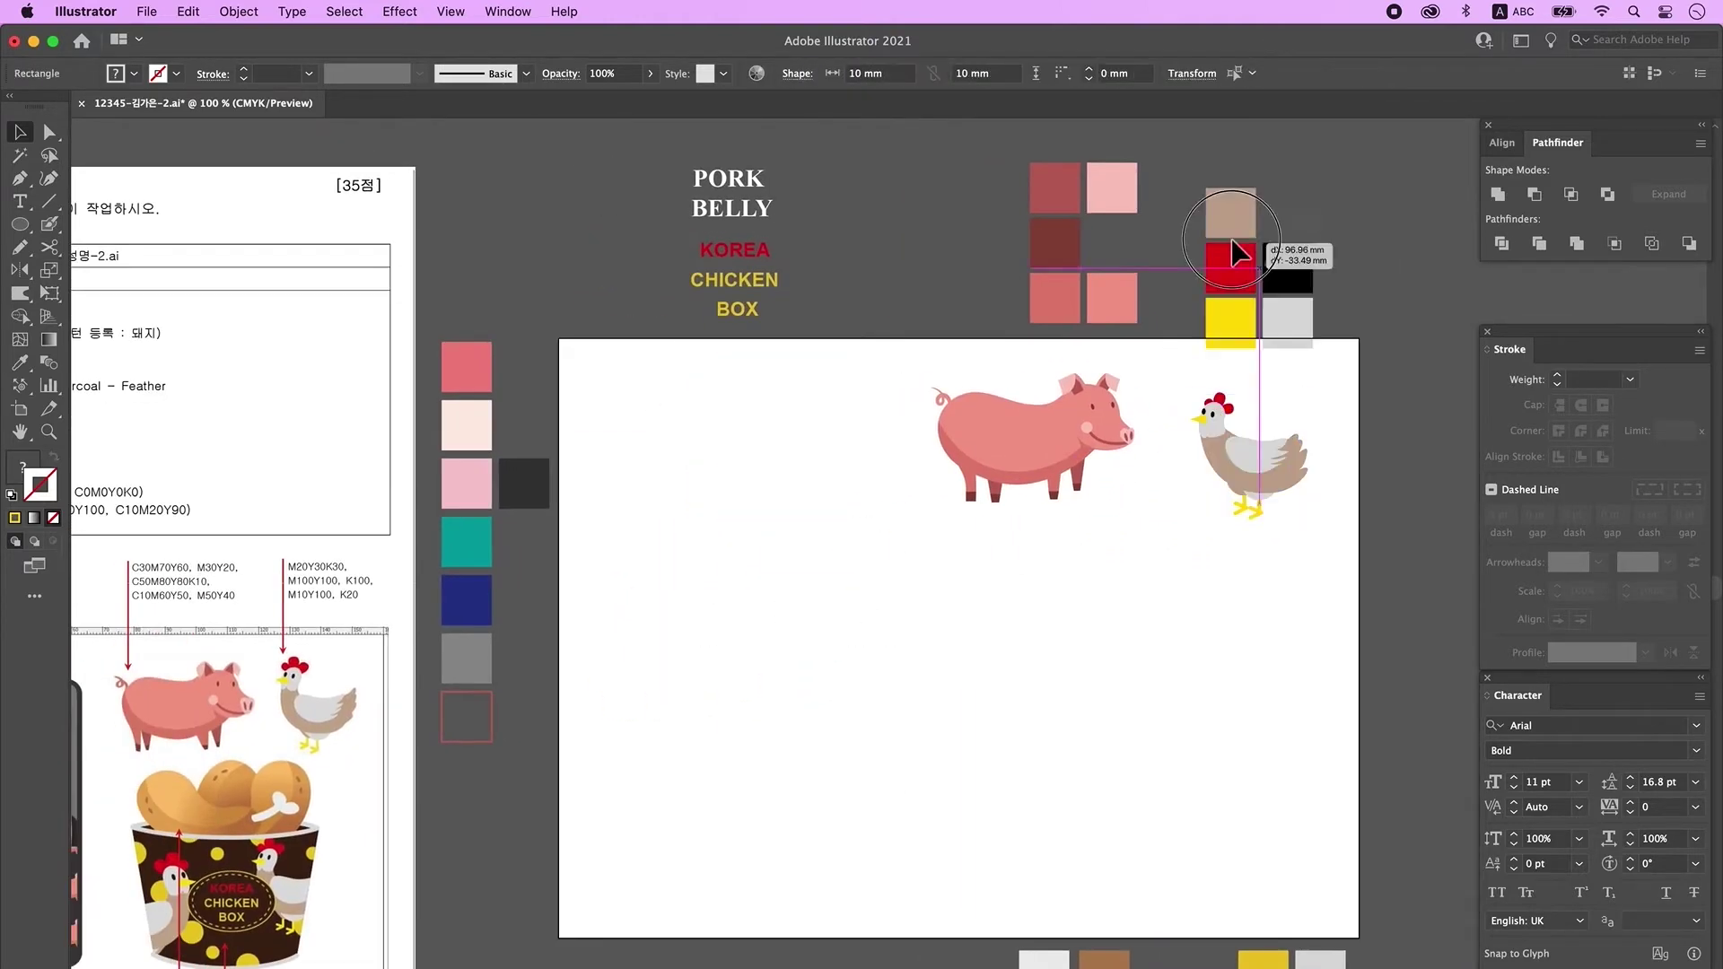
key(Delete)
drag(1270, 453, 1261, 443)
click(1104, 597)
- Draw a tall rectangle about 18 × 53 mm below and beside the pig, with white fill and 1 pt black stroke
drag(936, 645, 1207, 556)
drag(1157, 622, 1153, 621)
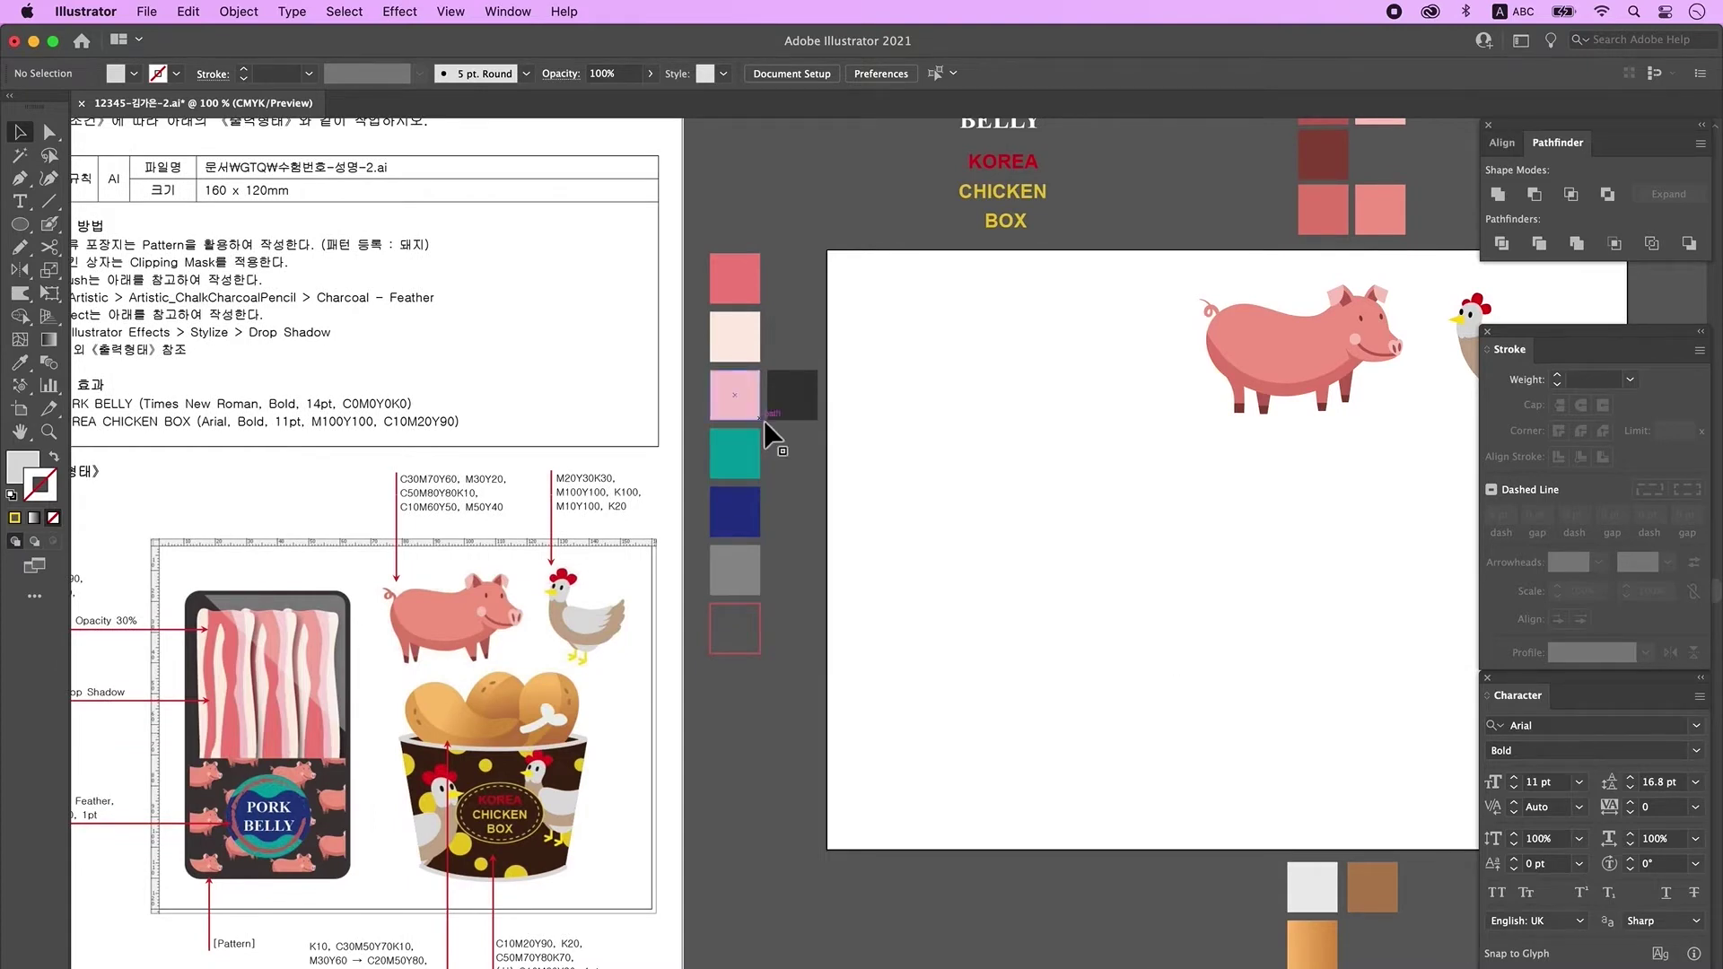
drag(19, 224, 27, 243)
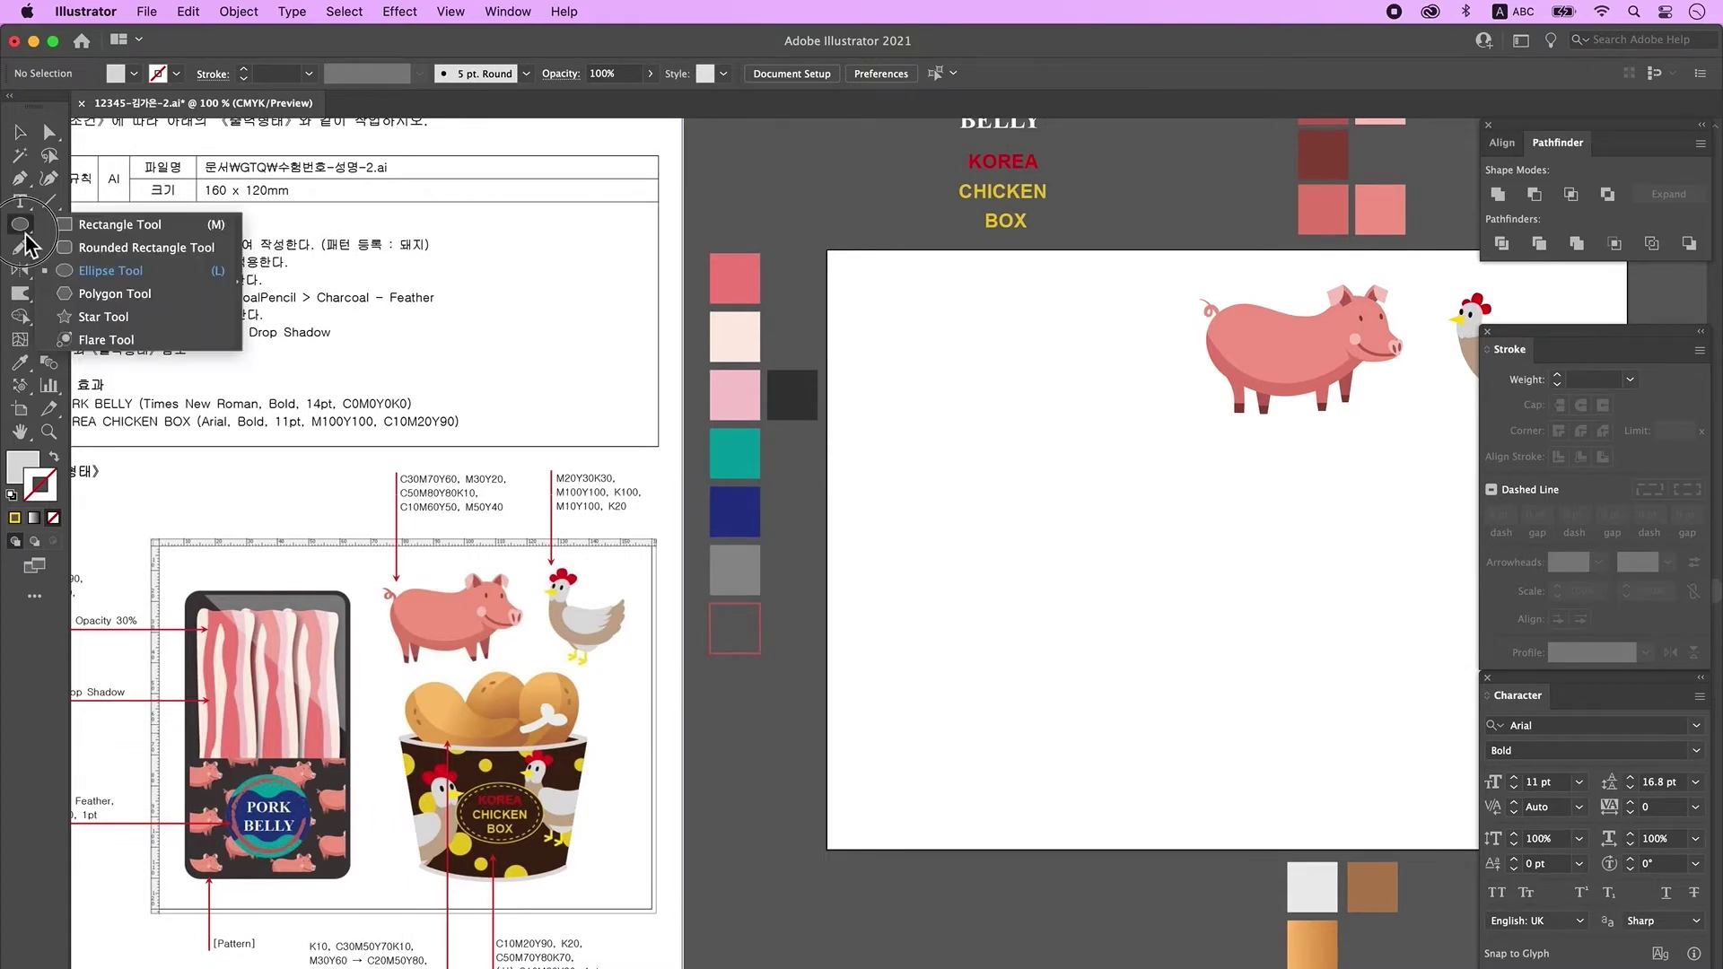
drag(147, 309, 121, 224)
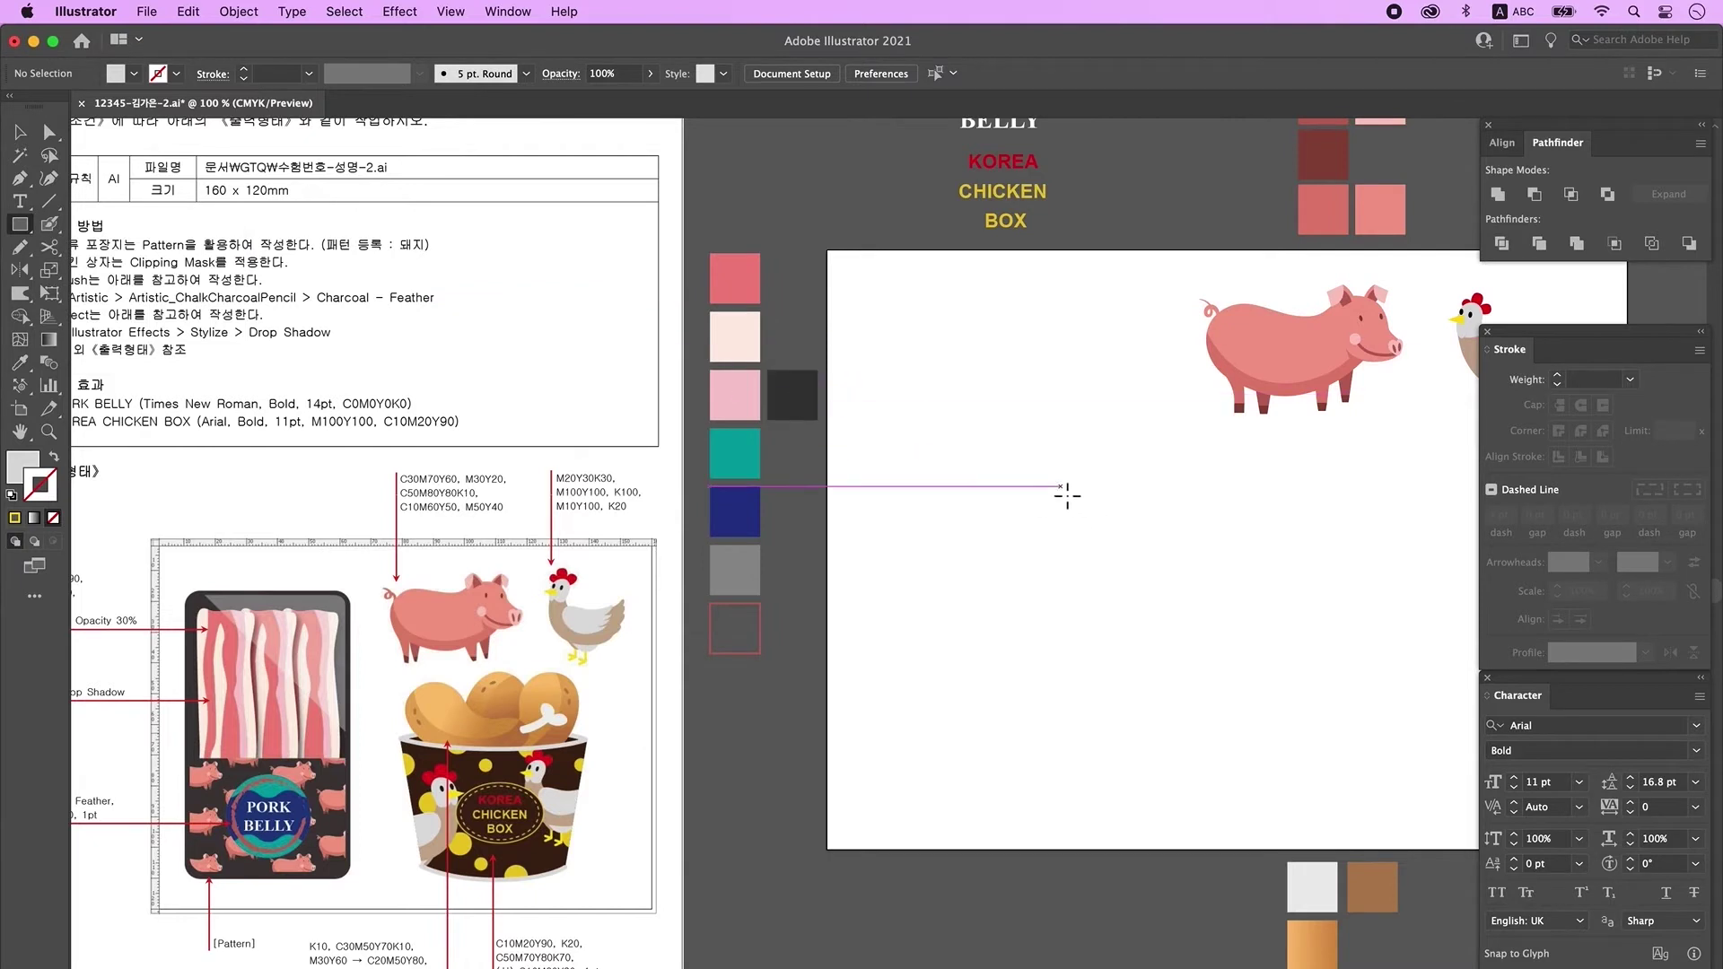
drag(932, 379, 1020, 646)
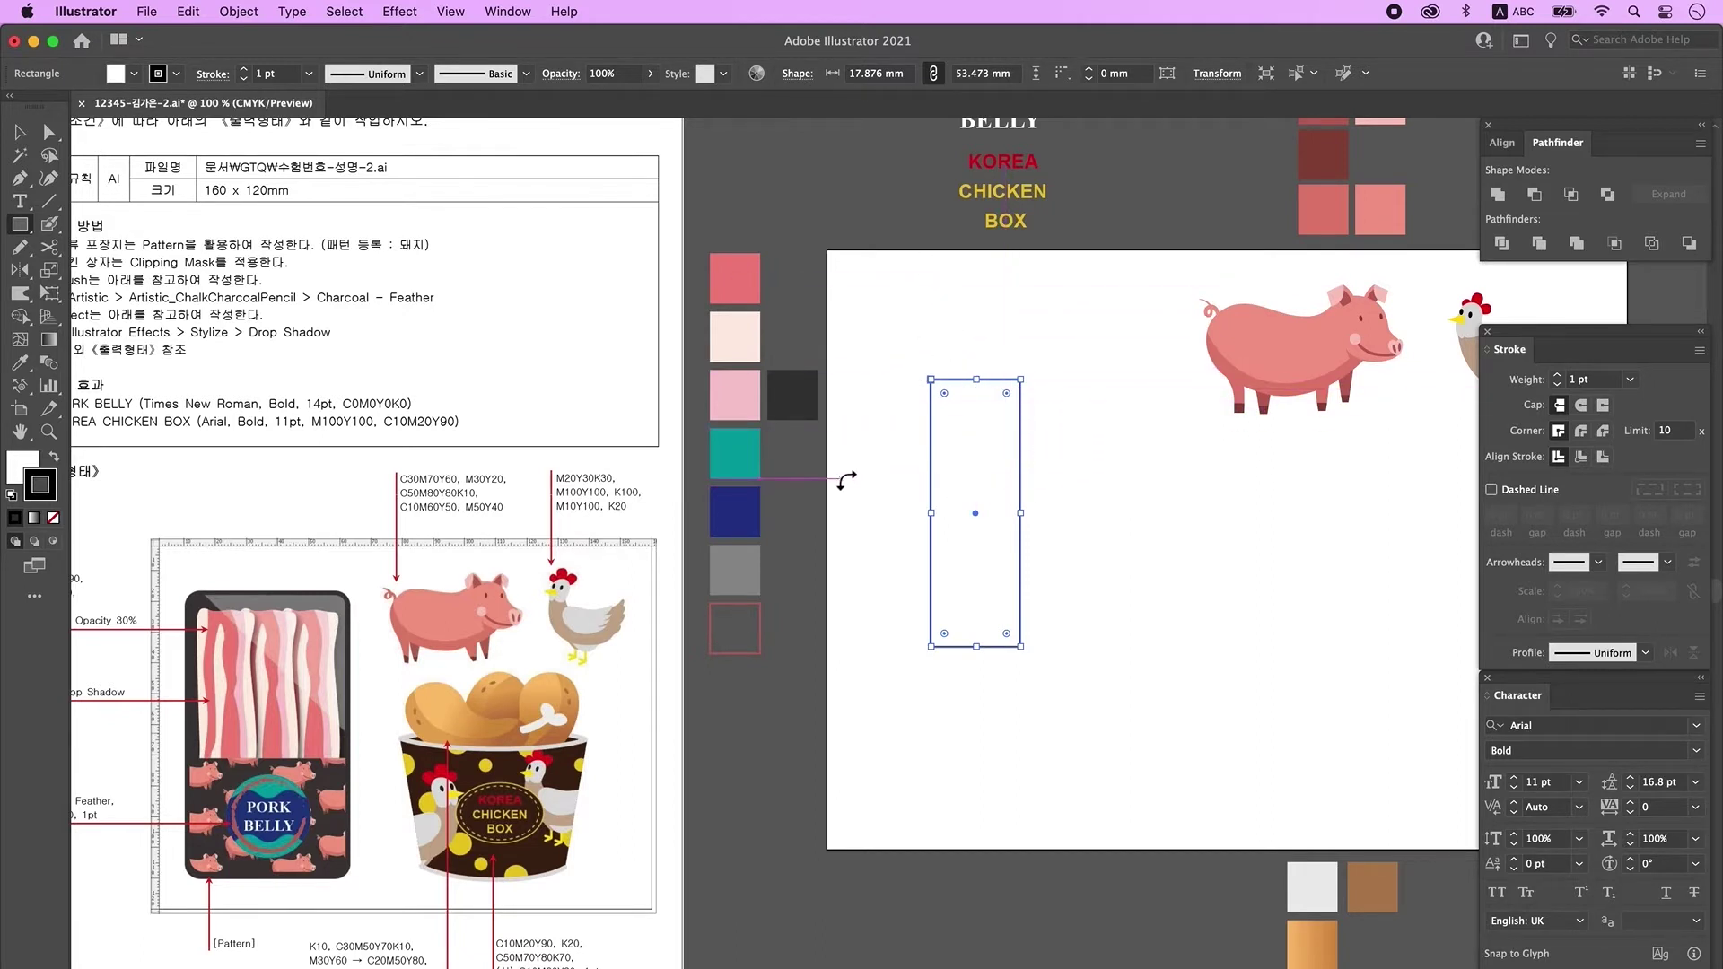
- Widen the rectangle to about 21 mm and distort its edges with the Warp tool into a wavy meat strip
drag(20, 289, 90, 316)
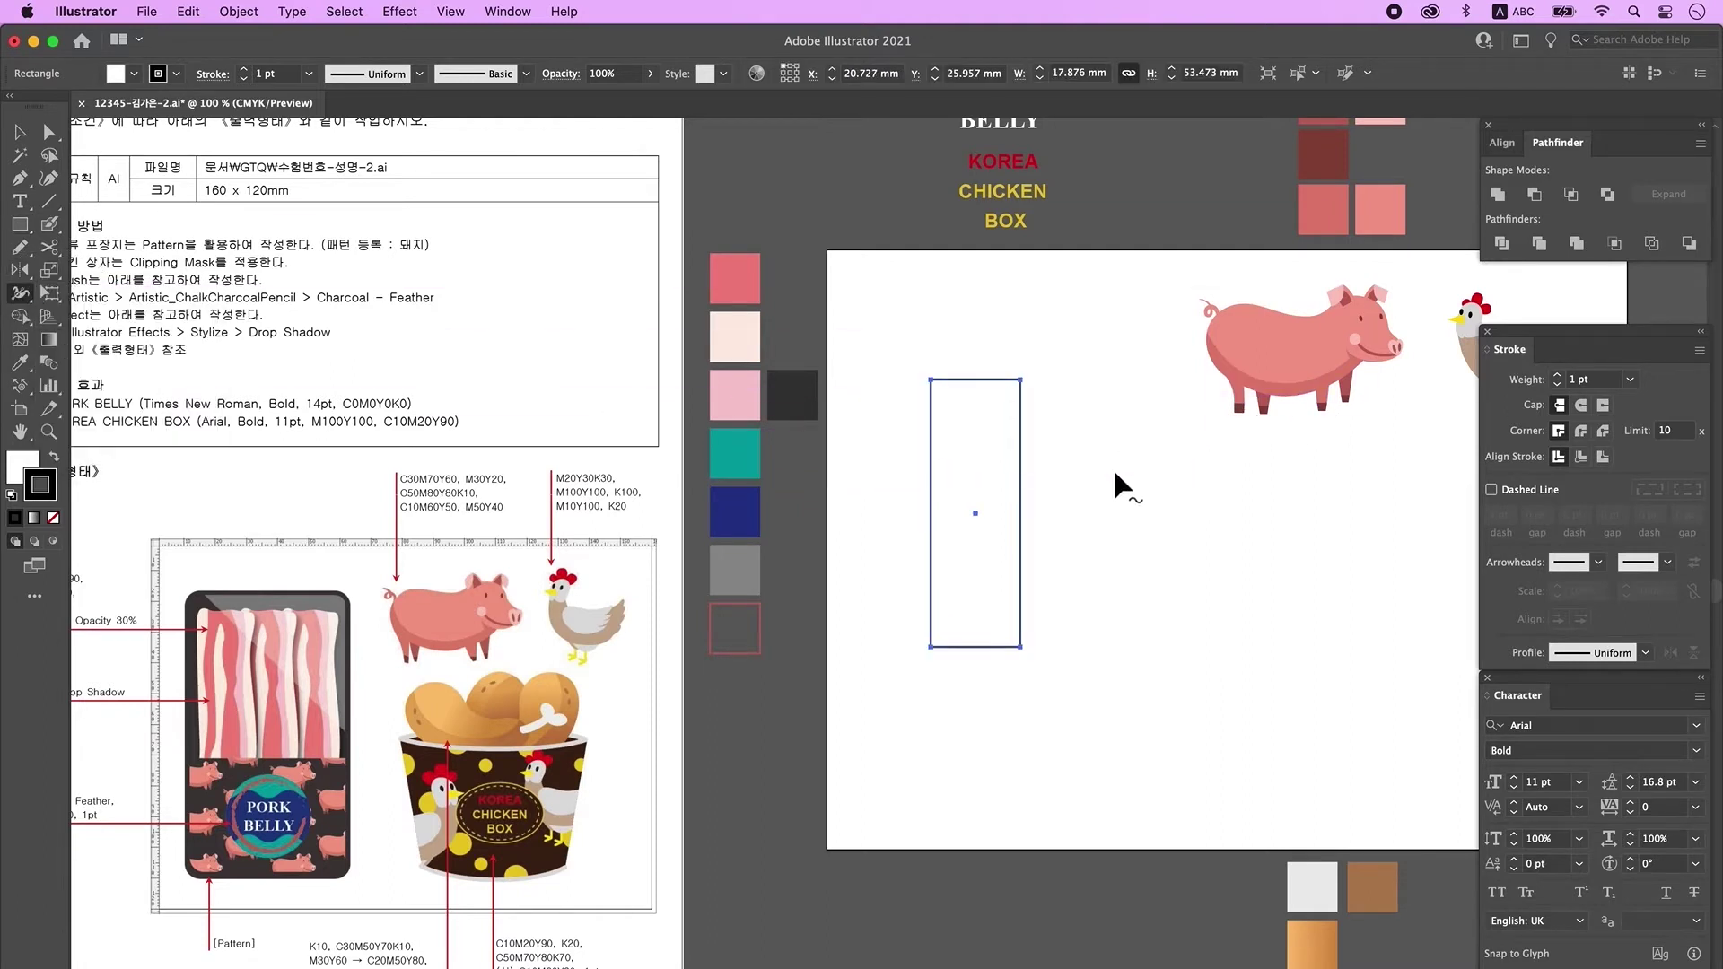
drag(20, 292, 130, 330)
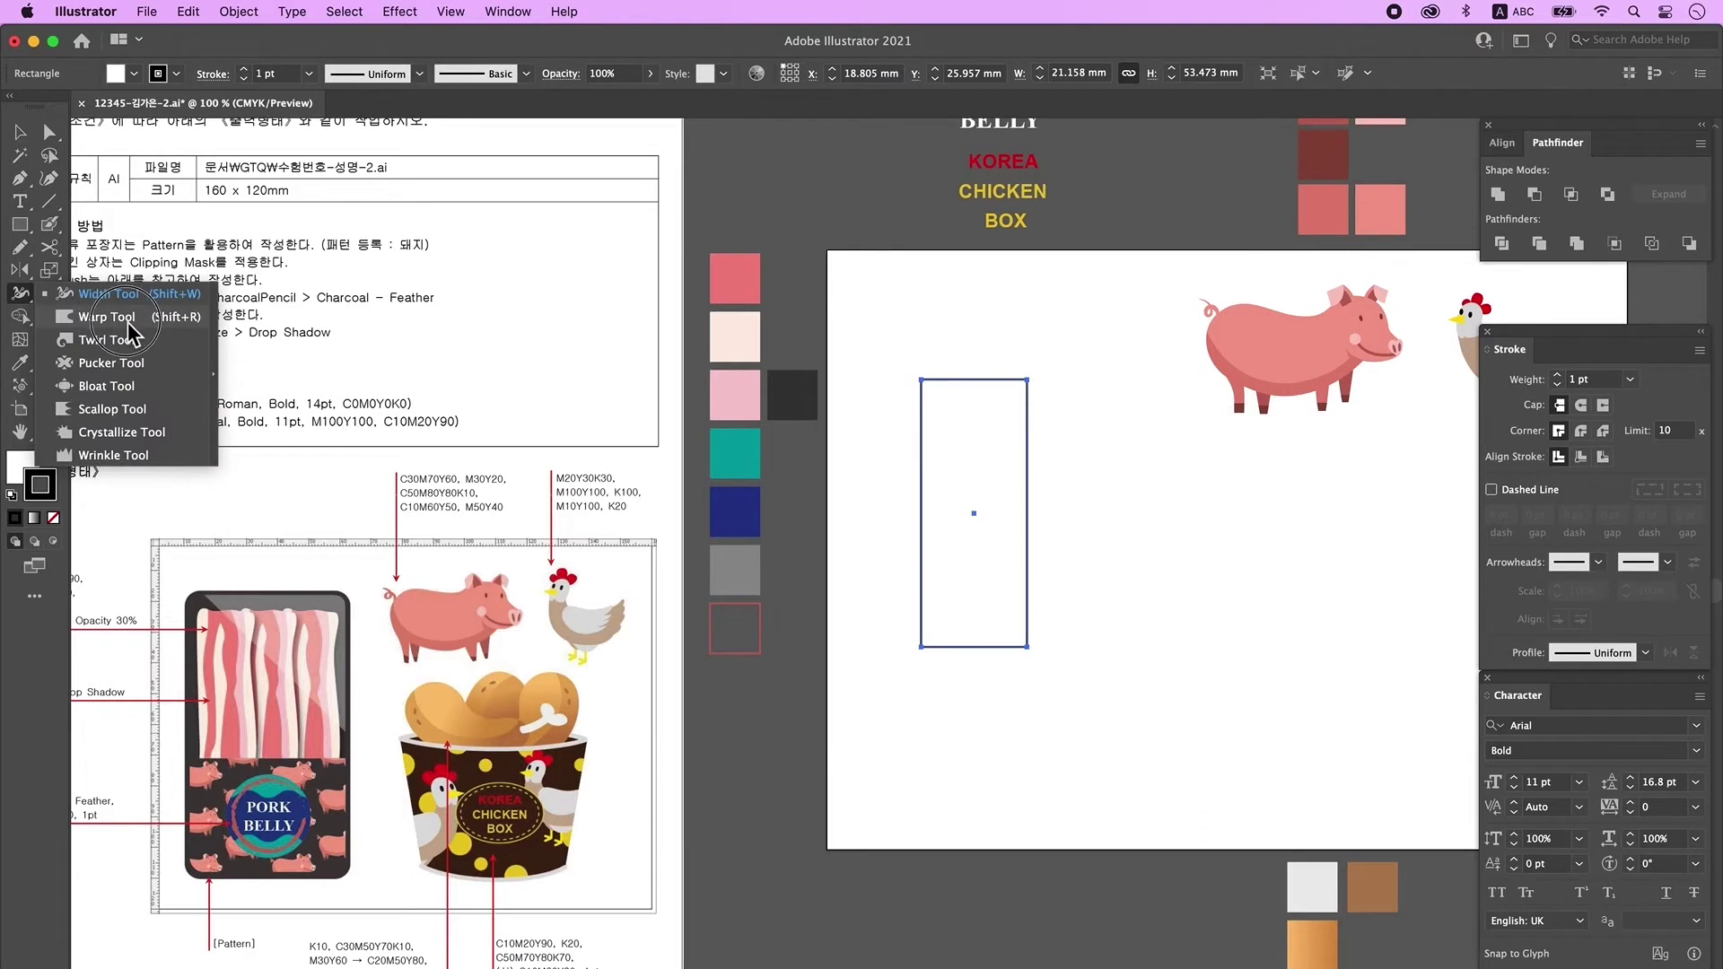
mouse_move(973, 390)
mouse_down()
mouse_move(969, 373)
mouse_move(1017, 485)
mouse_move(1023, 455)
mouse_move(1032, 601)
mouse_up()
mouse_move(929, 593)
mouse_down()
mouse_move(942, 541)
mouse_move(924, 454)
mouse_up()
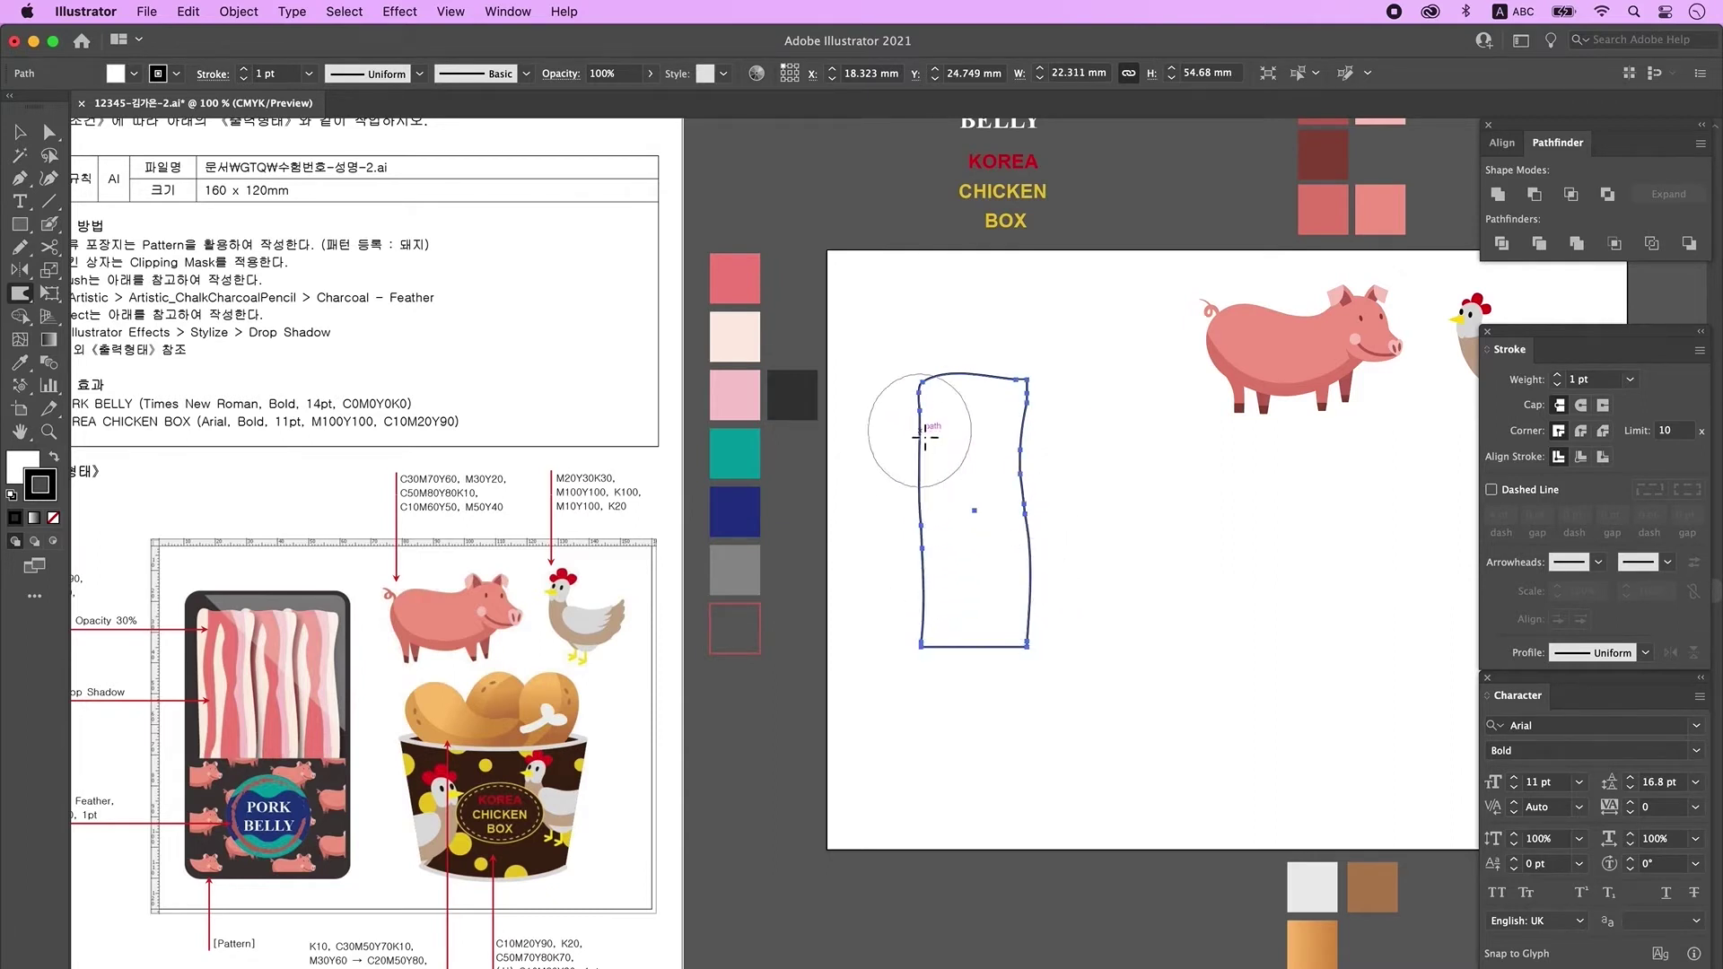
drag(1019, 373, 1043, 391)
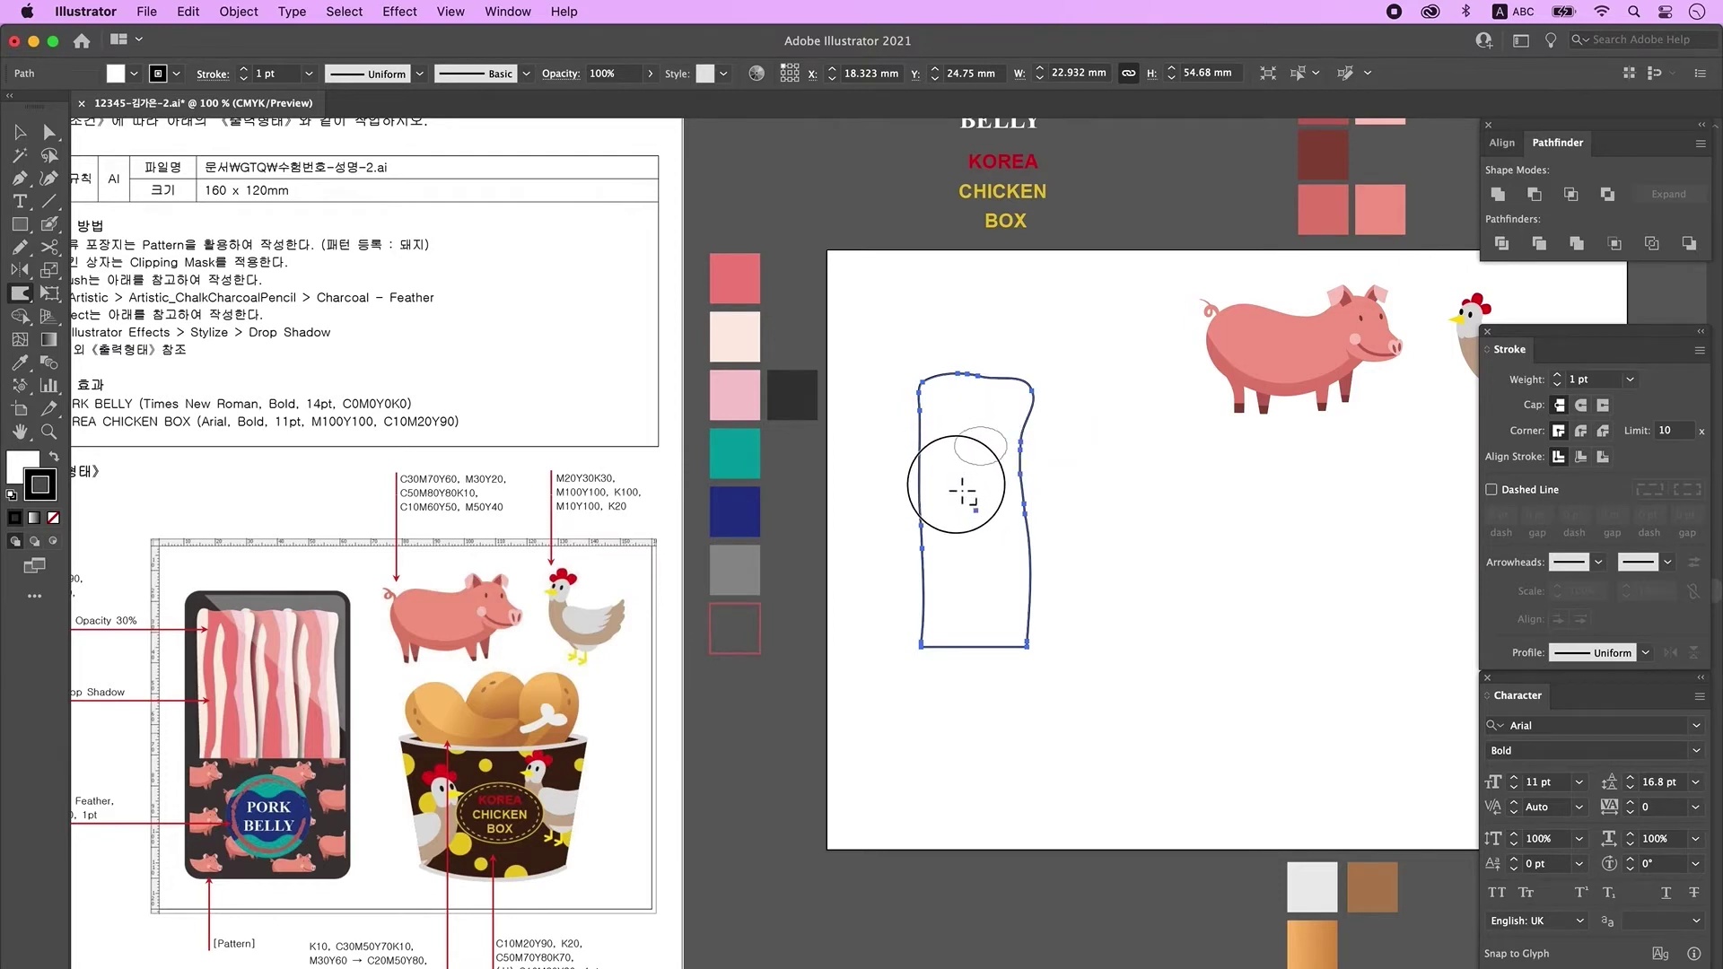
drag(988, 393, 1038, 386)
drag(934, 388, 955, 384)
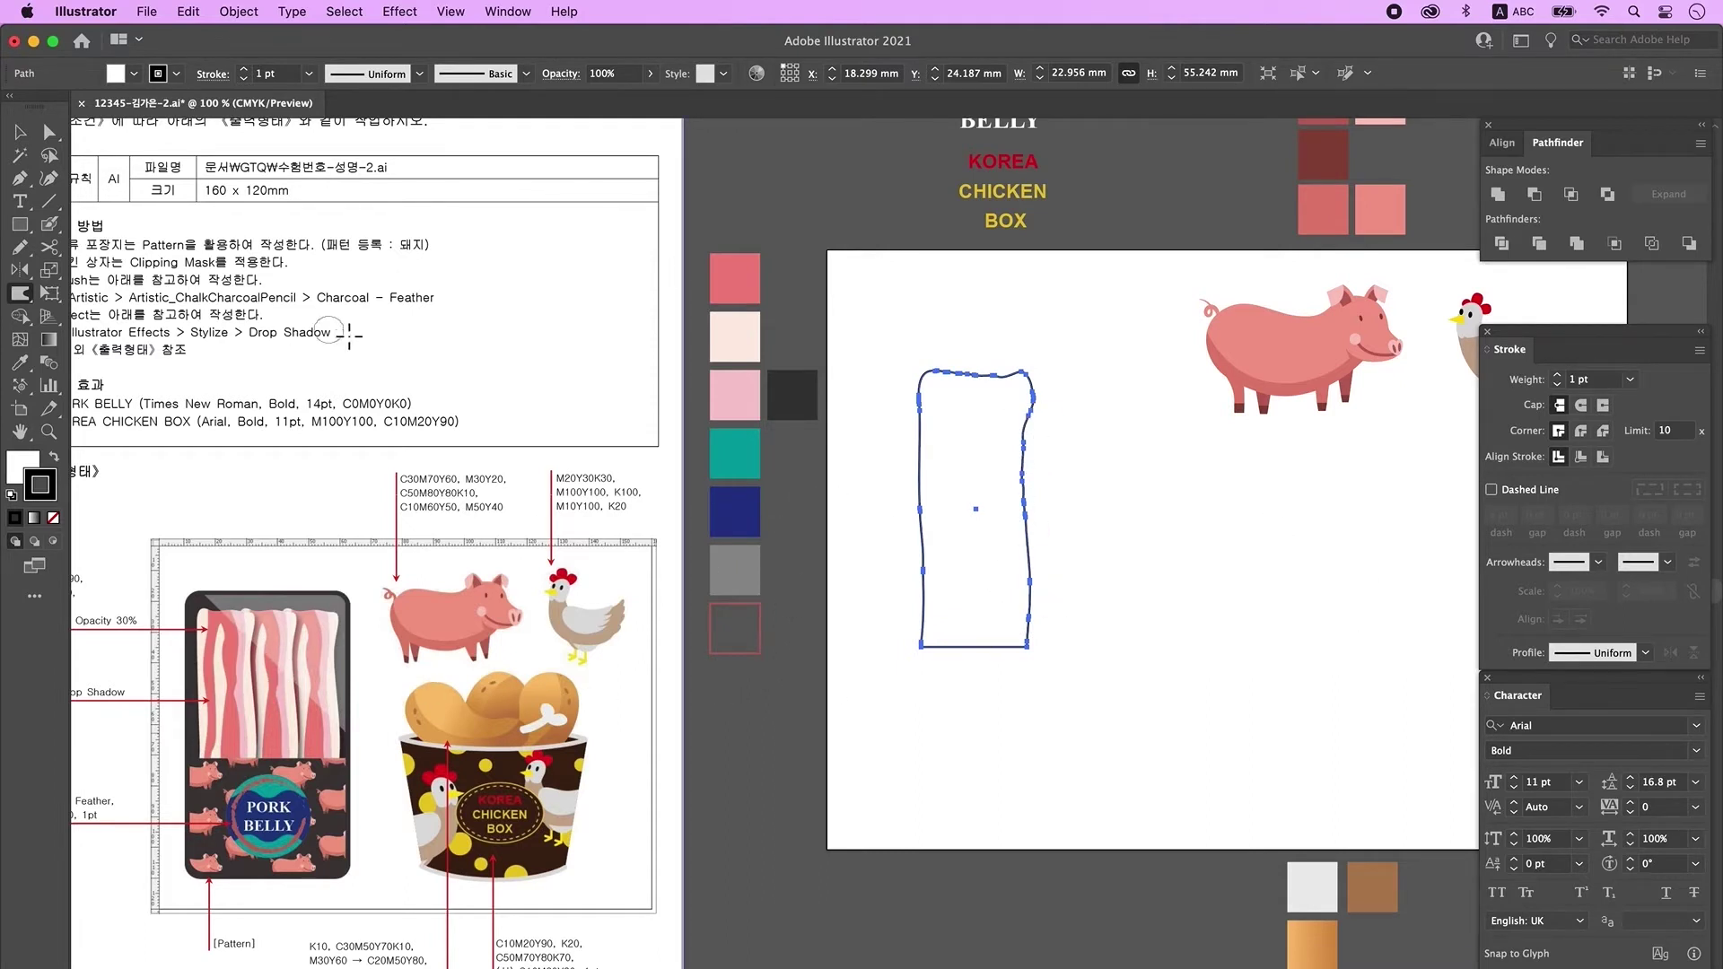
- Draw a wavy line down the meat strip near its right edge, extending past both ends of the outline
key(super+shift+a)
drag(1063, 553, 1008, 524)
click(1007, 523)
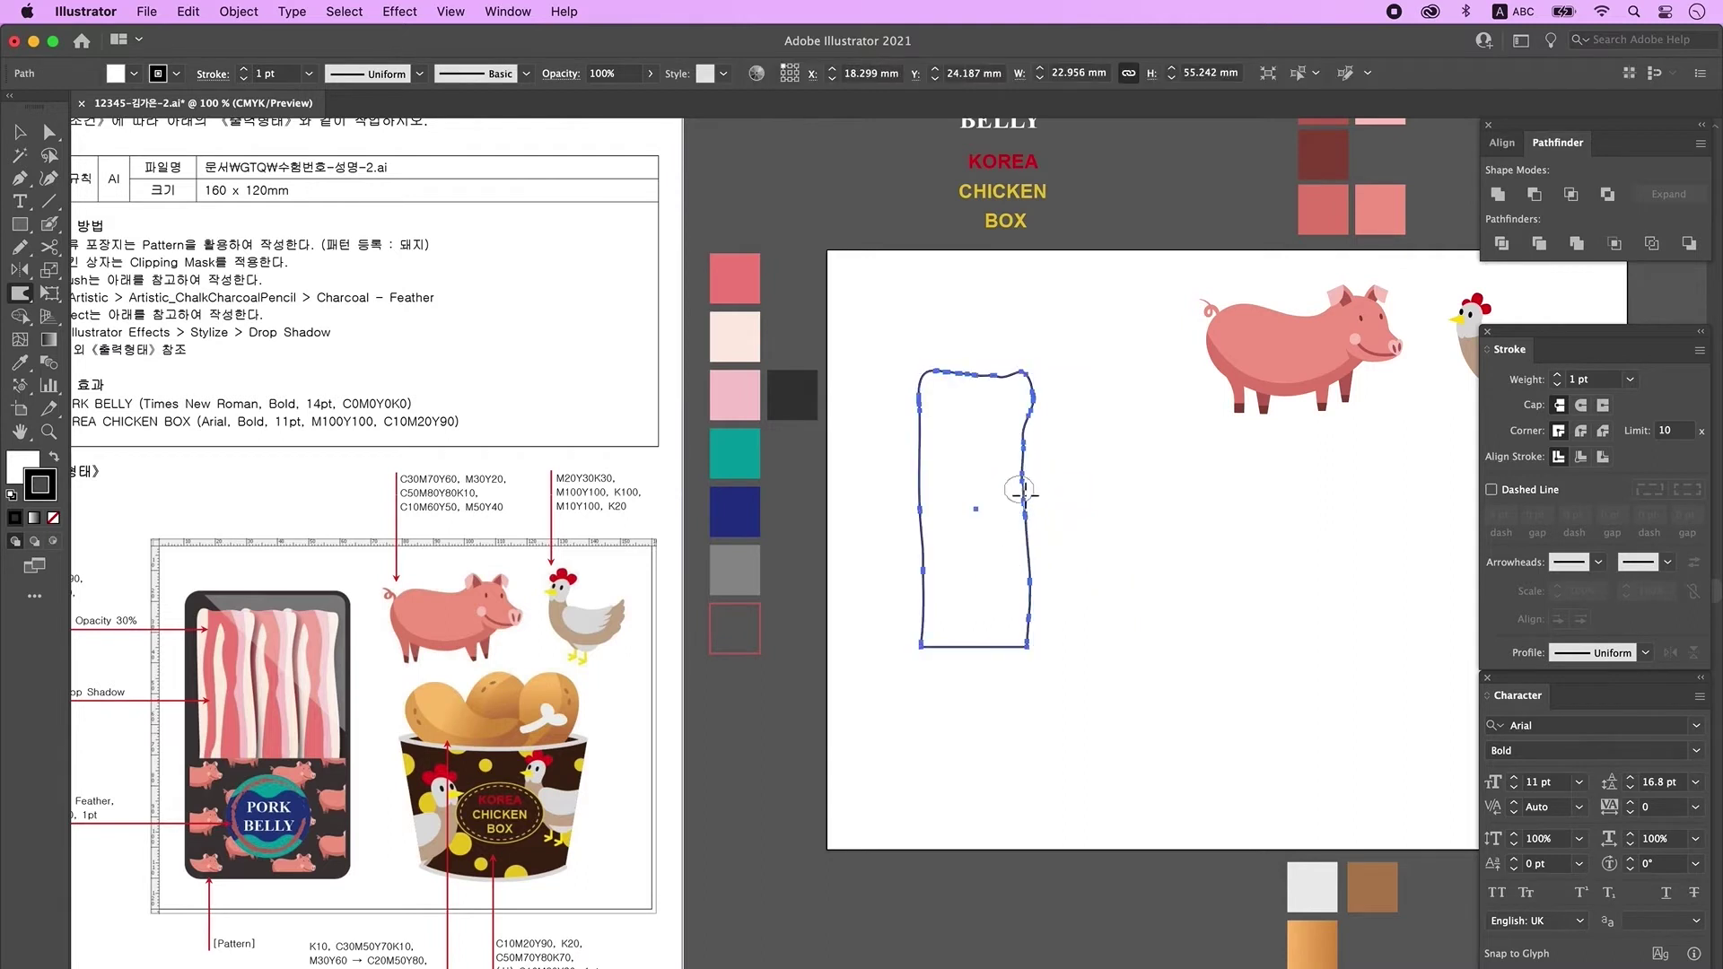
click(21, 248)
click(20, 178)
click(993, 351)
drag(1012, 453, 1036, 723)
super+click(1084, 628)
- Draw a second wavy line just left of the first one, crossing the strip from top to bottom
click(980, 362)
drag(1000, 415, 994, 510)
drag(992, 536, 994, 545)
click(993, 589)
drag(1000, 667, 999, 682)
super+click(1134, 384)
- Draw a narrow pointed sliver in the middle of the strip, open at its lower end past the outline
click(943, 662)
click(958, 555)
drag(958, 556, 969, 452)
click(951, 474)
click(960, 416)
click(969, 491)
drag(968, 519, 969, 607)
click(970, 673)
super+click(1059, 697)
- Draw a wavy line down the strip near its left edge, extending past both ends of the outline
click(929, 350)
drag(935, 428, 935, 499)
click(936, 549)
drag(911, 684, 884, 720)
super+click(878, 709)
- Remove the fill from the strip outline and its inner lines, and even out the wavy lines with the Smooth tool
click(20, 132)
drag(905, 310, 1043, 395)
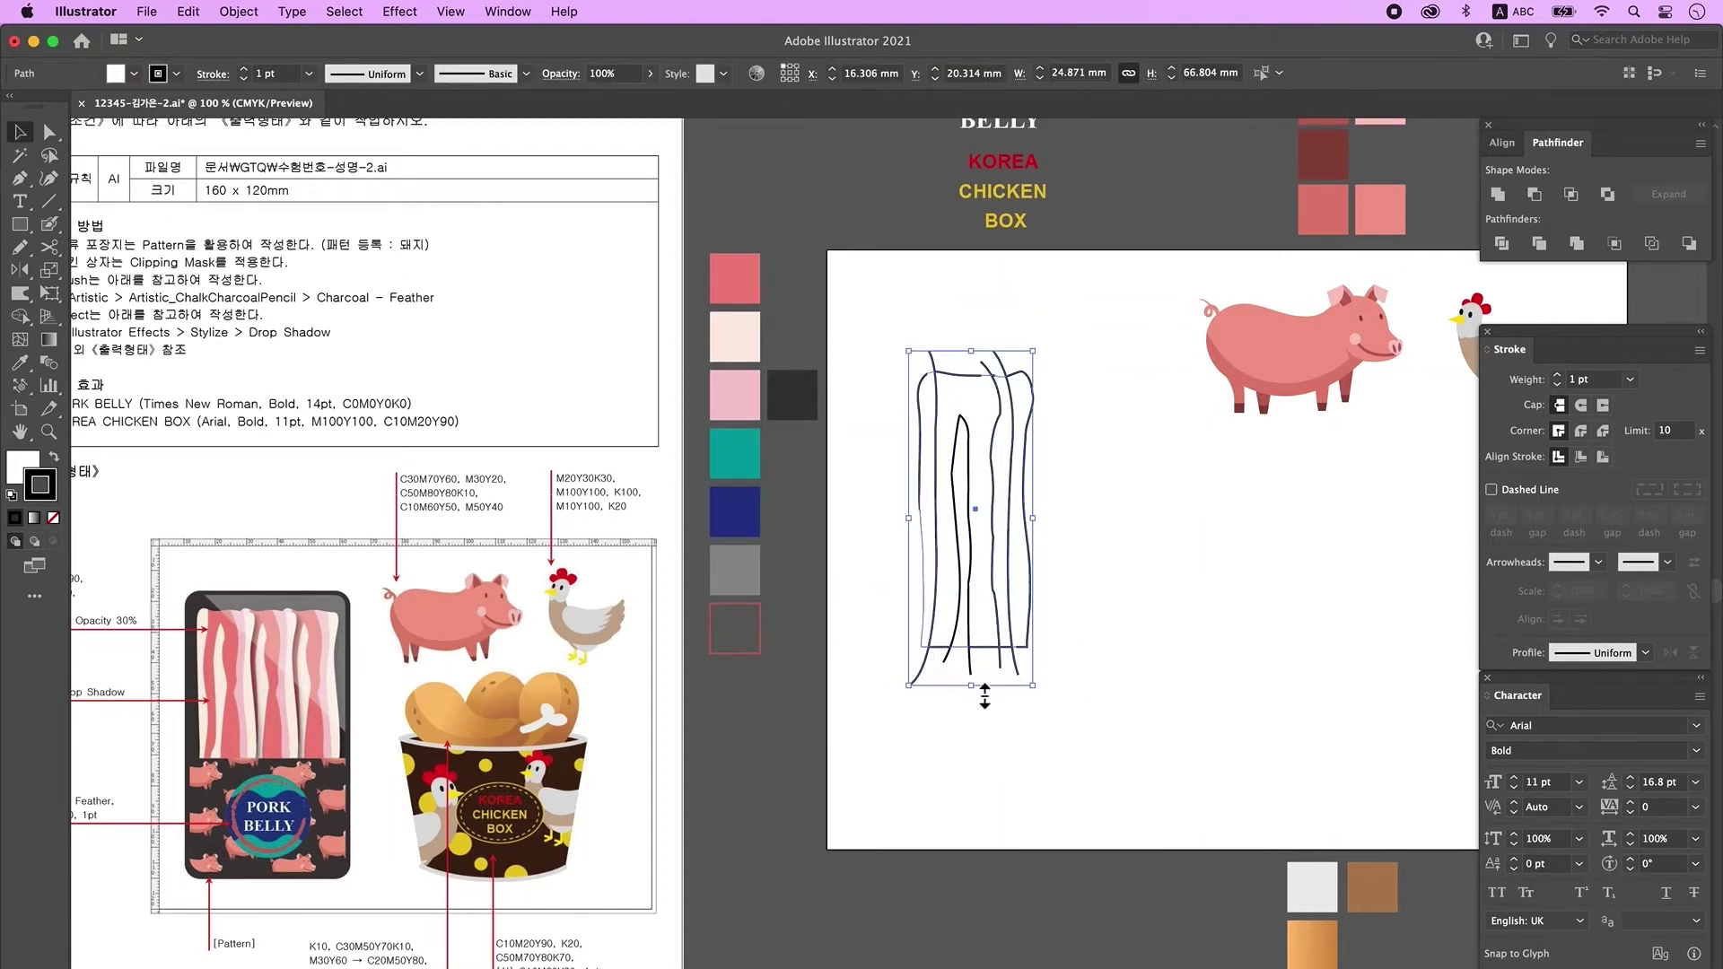
click(987, 369)
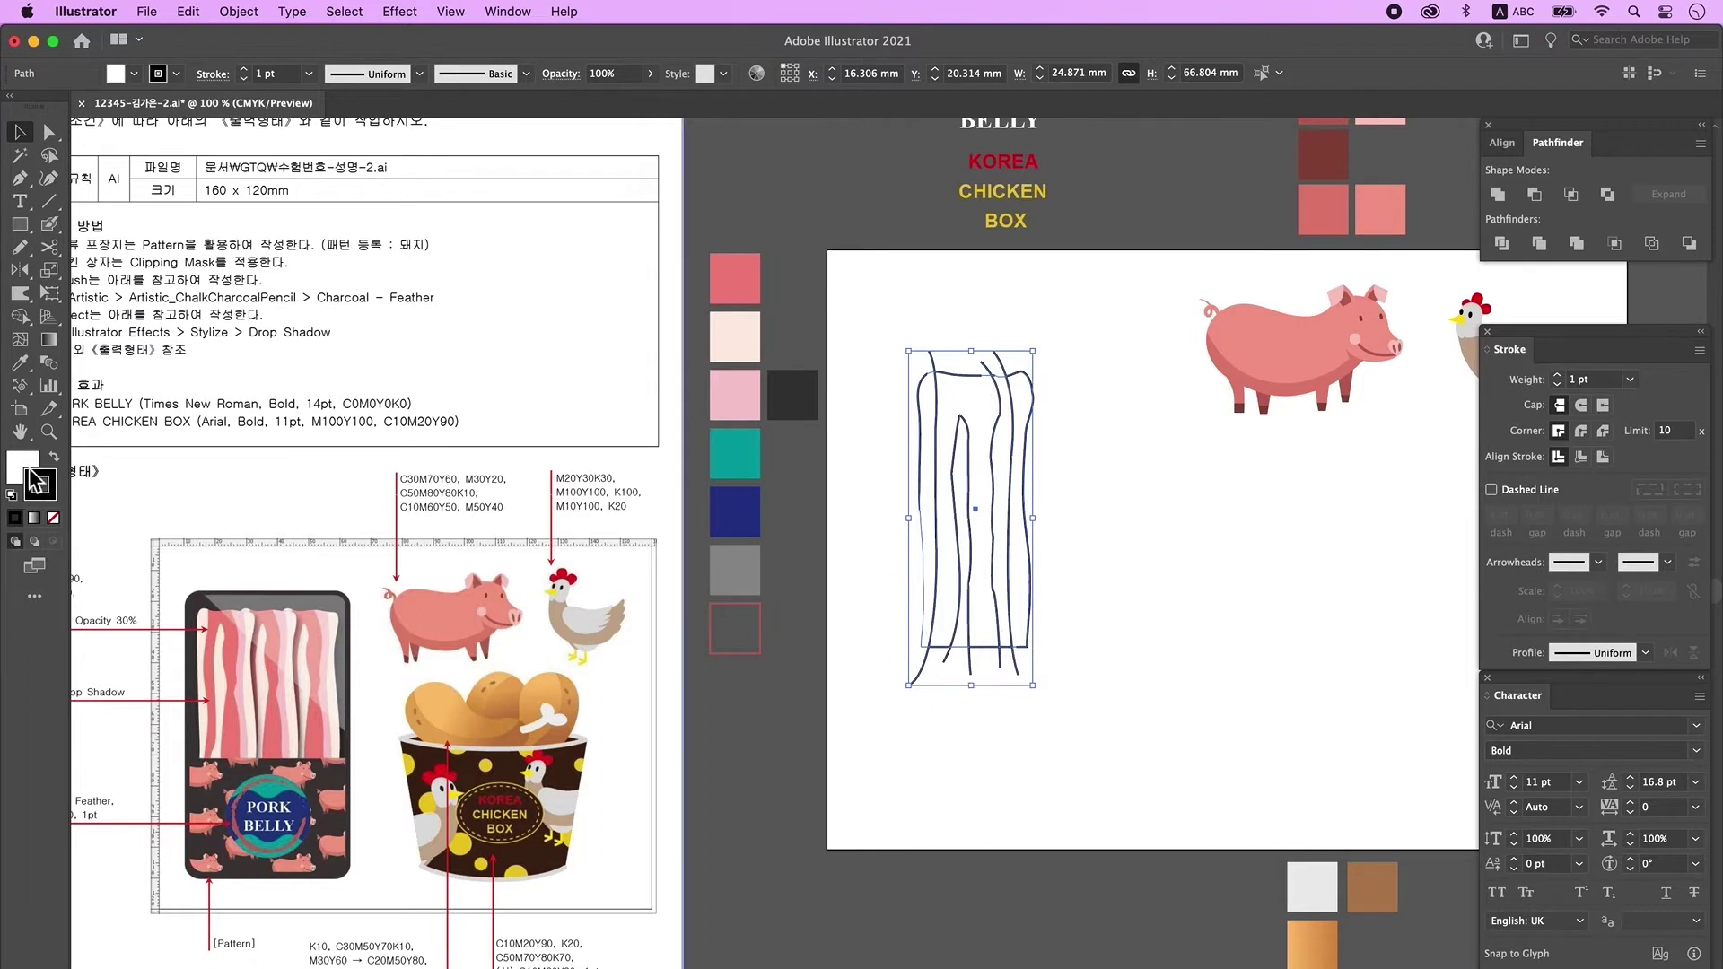
click(21, 247)
drag(21, 248, 112, 293)
mouse_move(991, 490)
mouse_down()
mouse_move(1004, 409)
mouse_move(998, 632)
mouse_up()
super+click(969, 507)
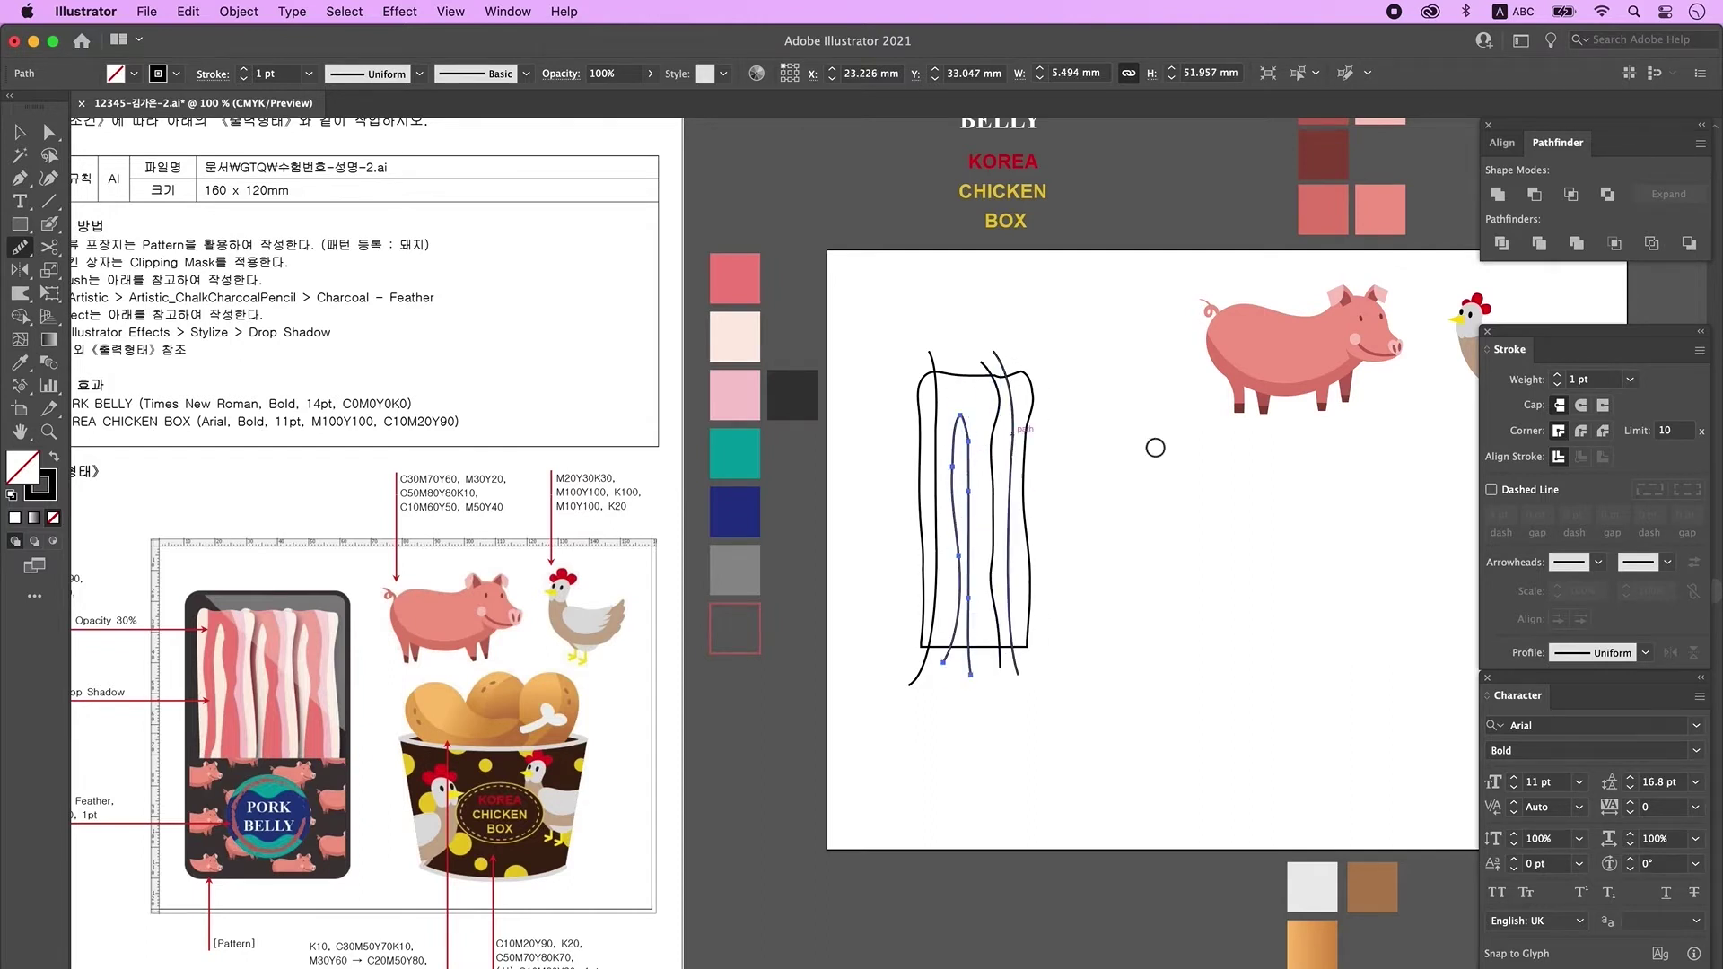
- Divide the strip outline along its inner lines with Pathfinder and ungroup the resulting pieces
key(v)
click(1502, 244)
right_click(1001, 407)
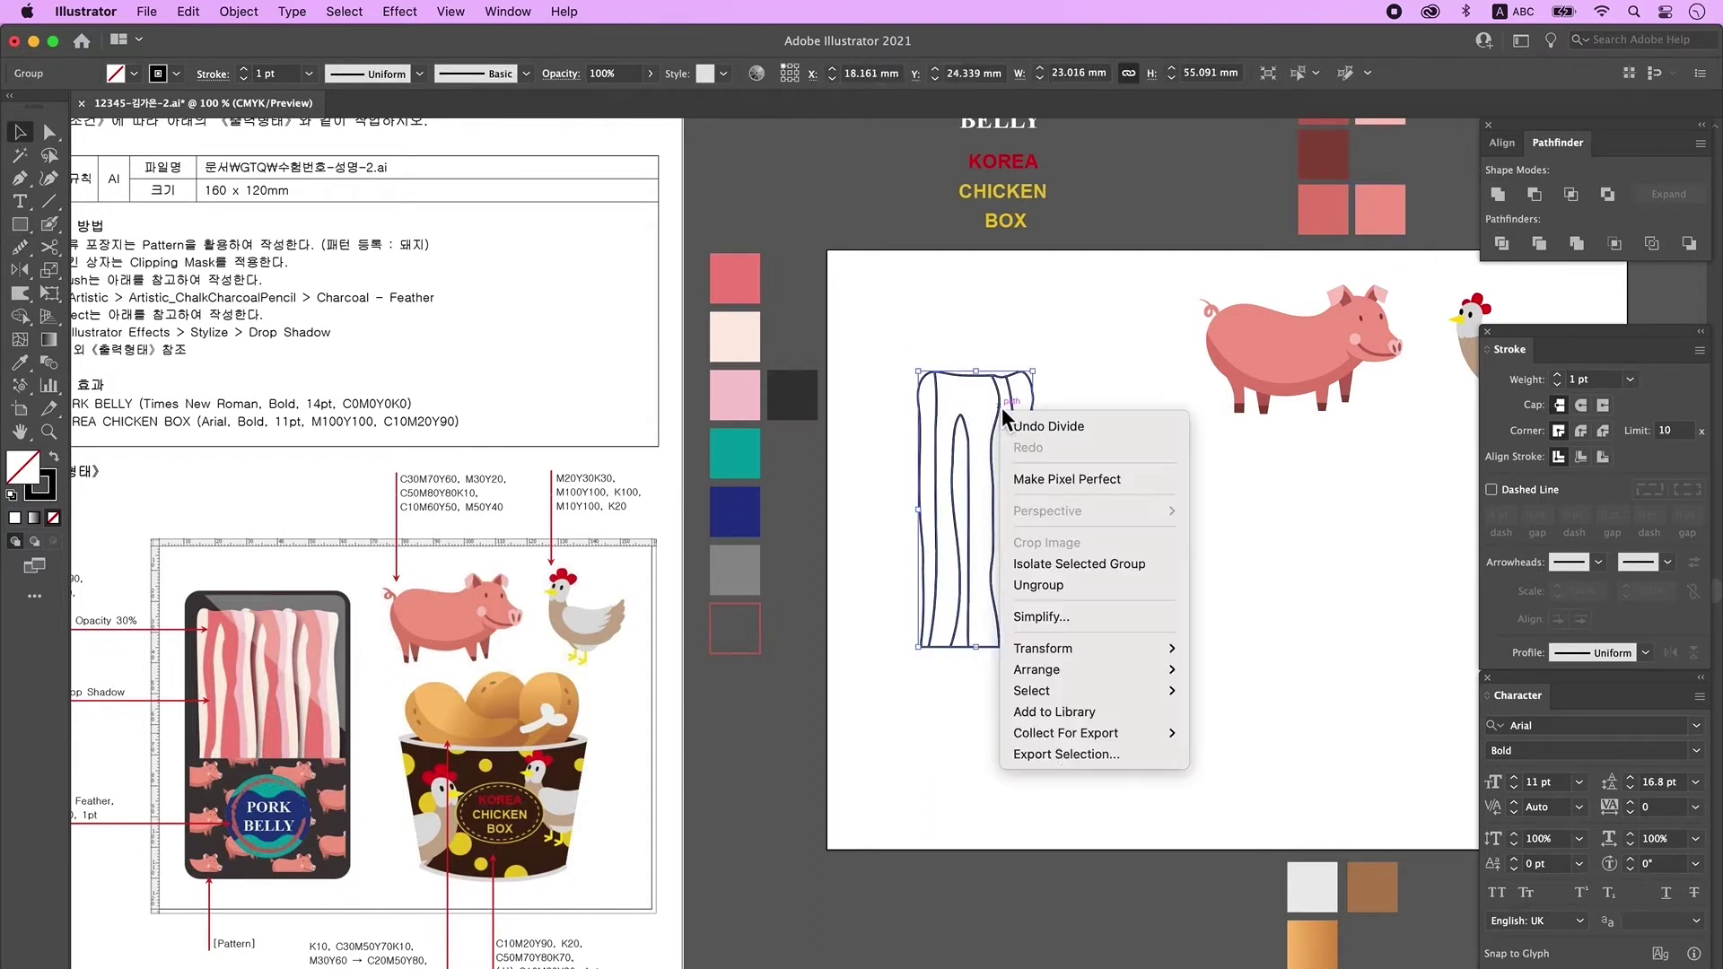
click(1065, 588)
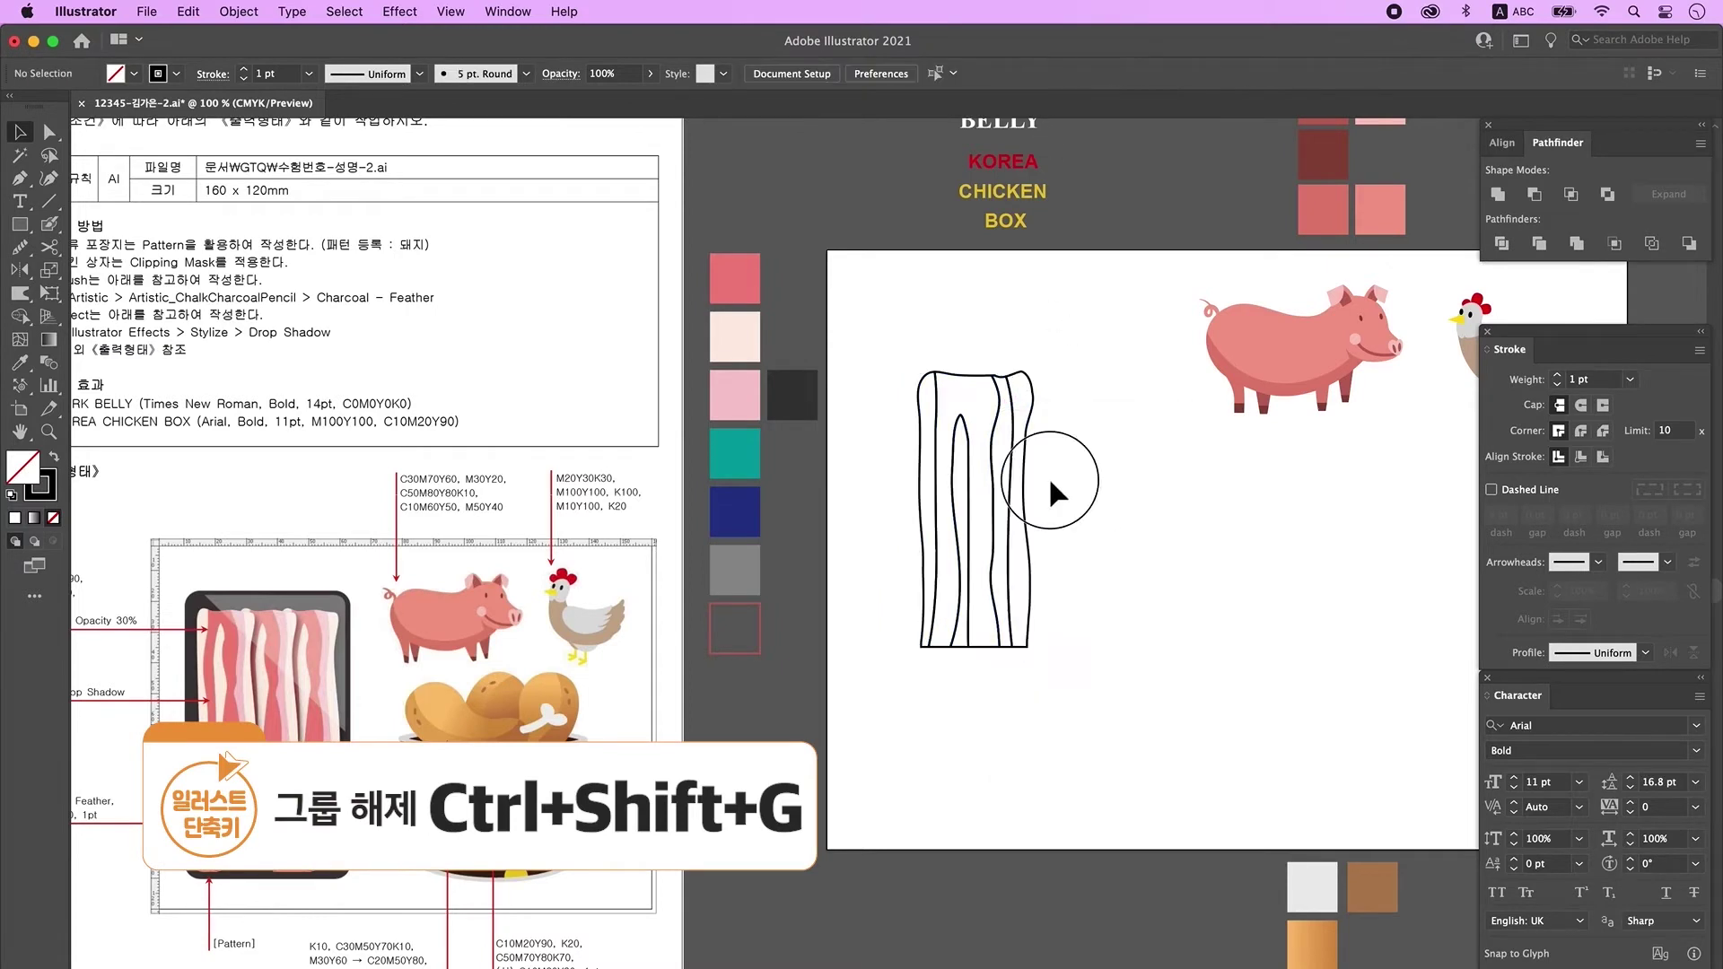
drag(1004, 536, 1106, 524)
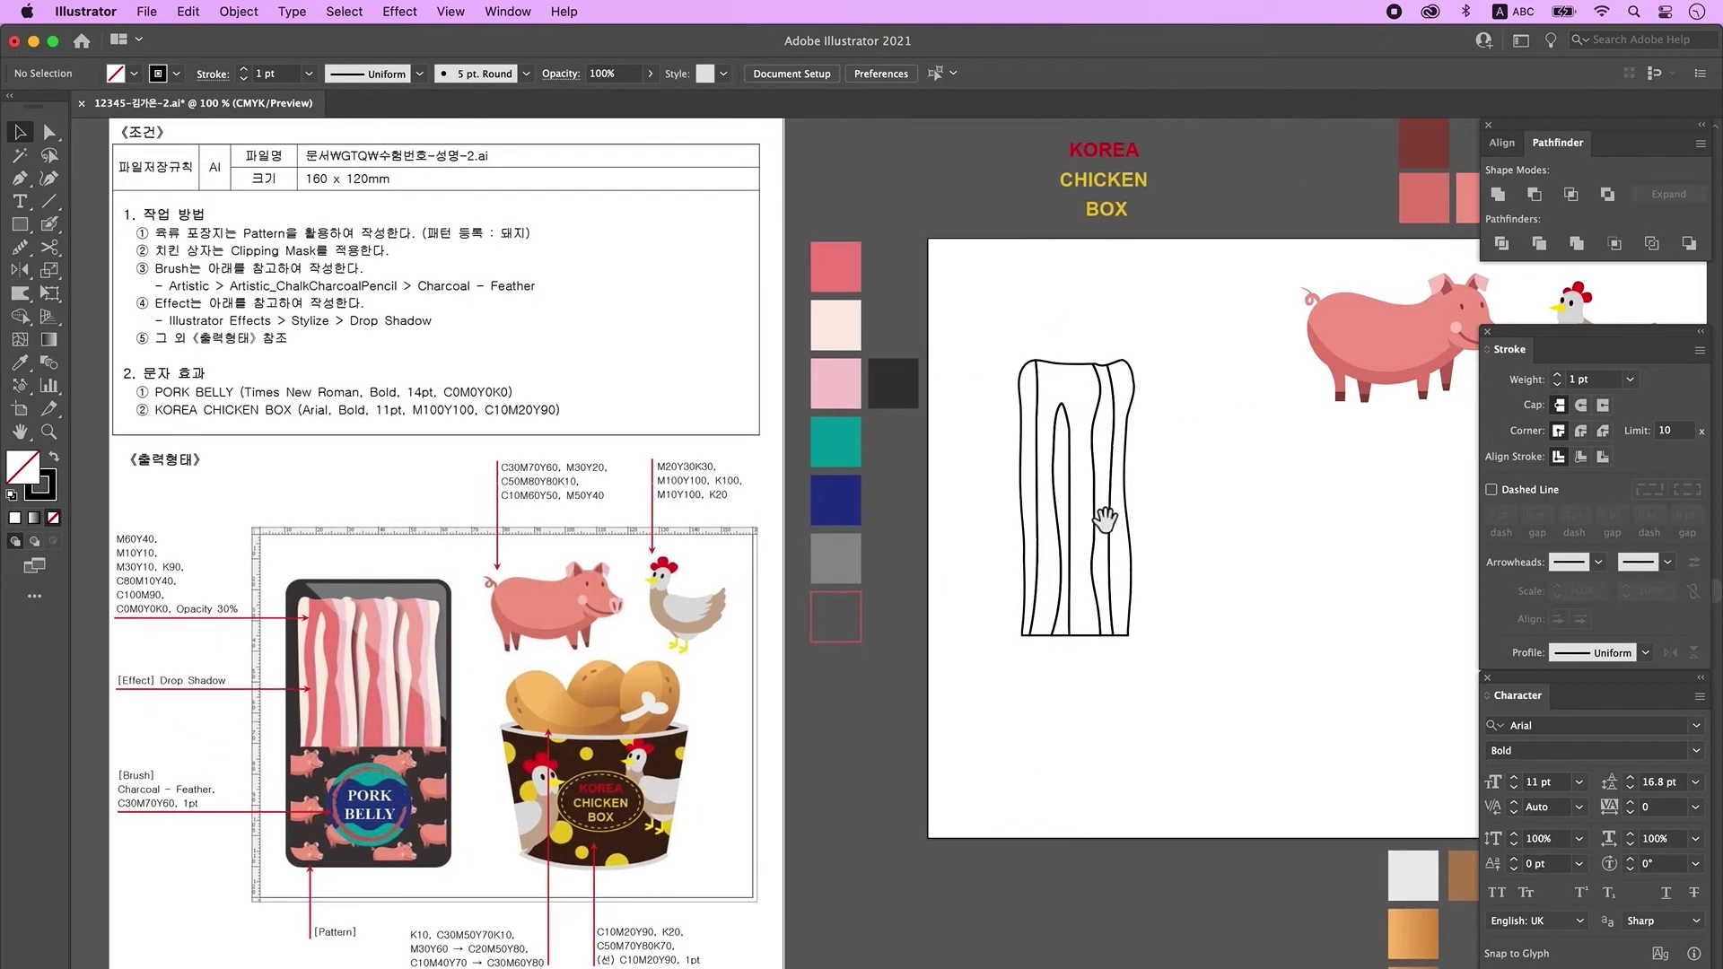
- Fill the strip's two outer edge pieces with the cream swatch and the wide middle piece with the coral red swatch
click(1123, 393)
shift+click(1023, 396)
key(i)
click(835, 325)
super+click(1093, 404)
click(835, 267)
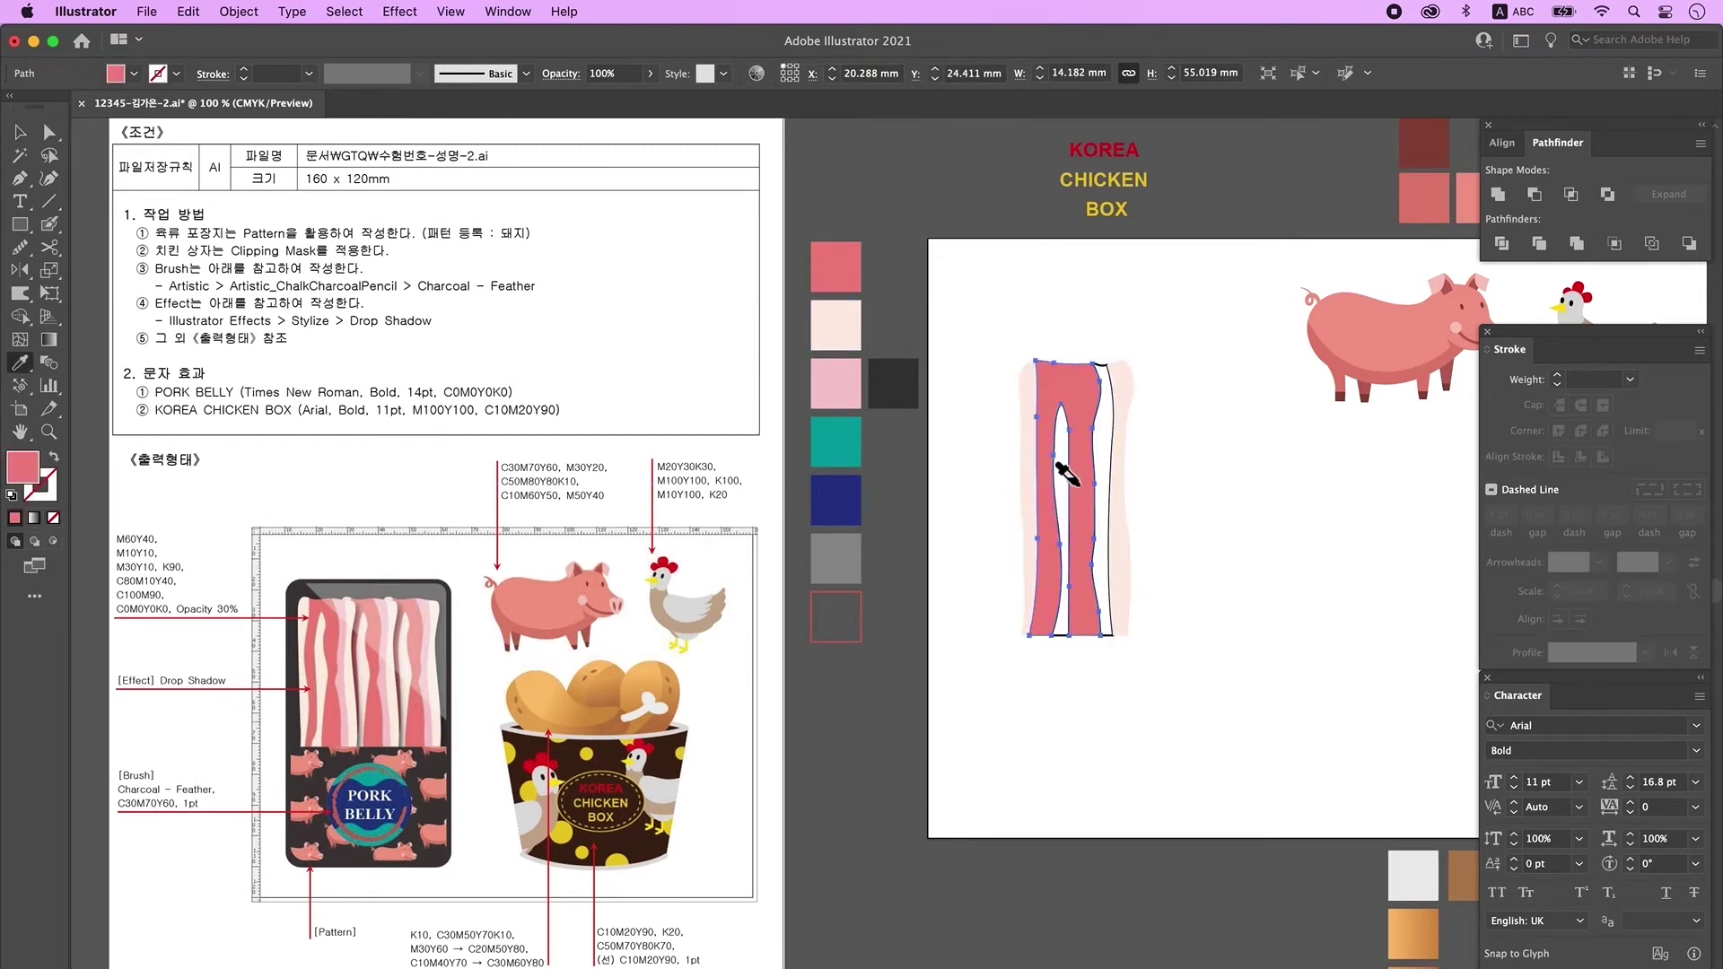
- Fill the narrow piece beside the right edge with the light pink swatch and the central sliver with cream
super+click(1094, 585)
key(super+equal)
drag(619, 412, 1026, 441)
click(916, 267)
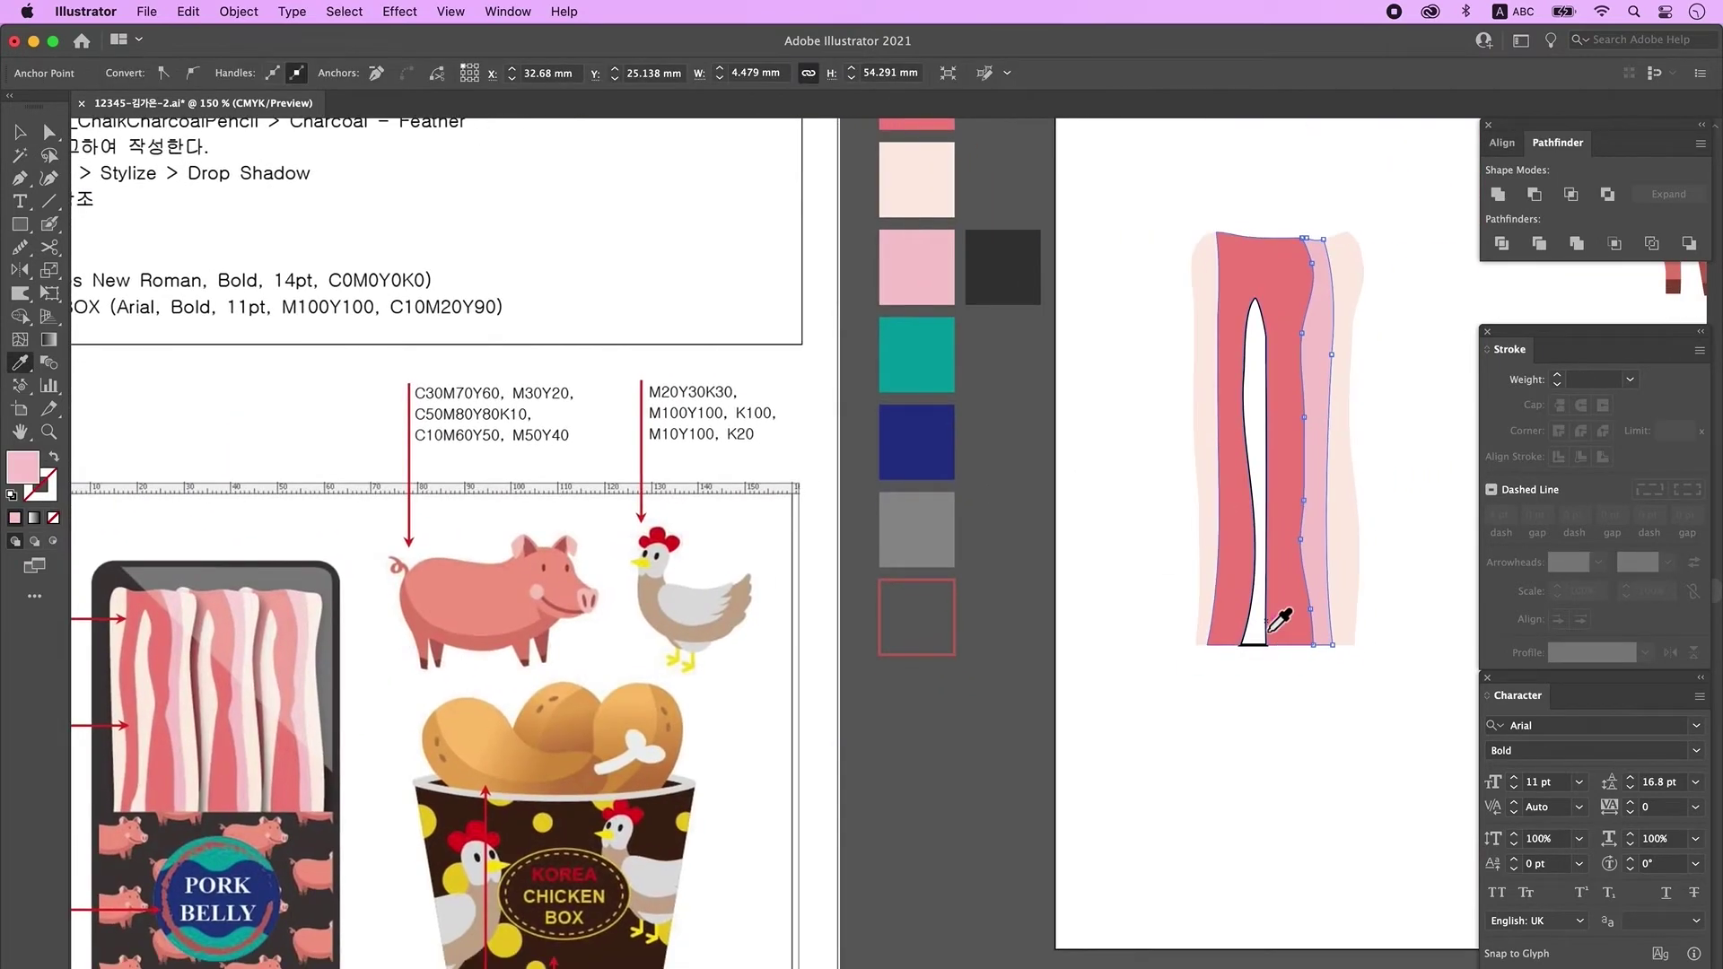
super+click(1256, 544)
click(1349, 530)
super+click(1373, 566)
- Group the colored meat strip pieces and move the strip below the pig
drag(1347, 583, 1002, 689)
key(super+minus)
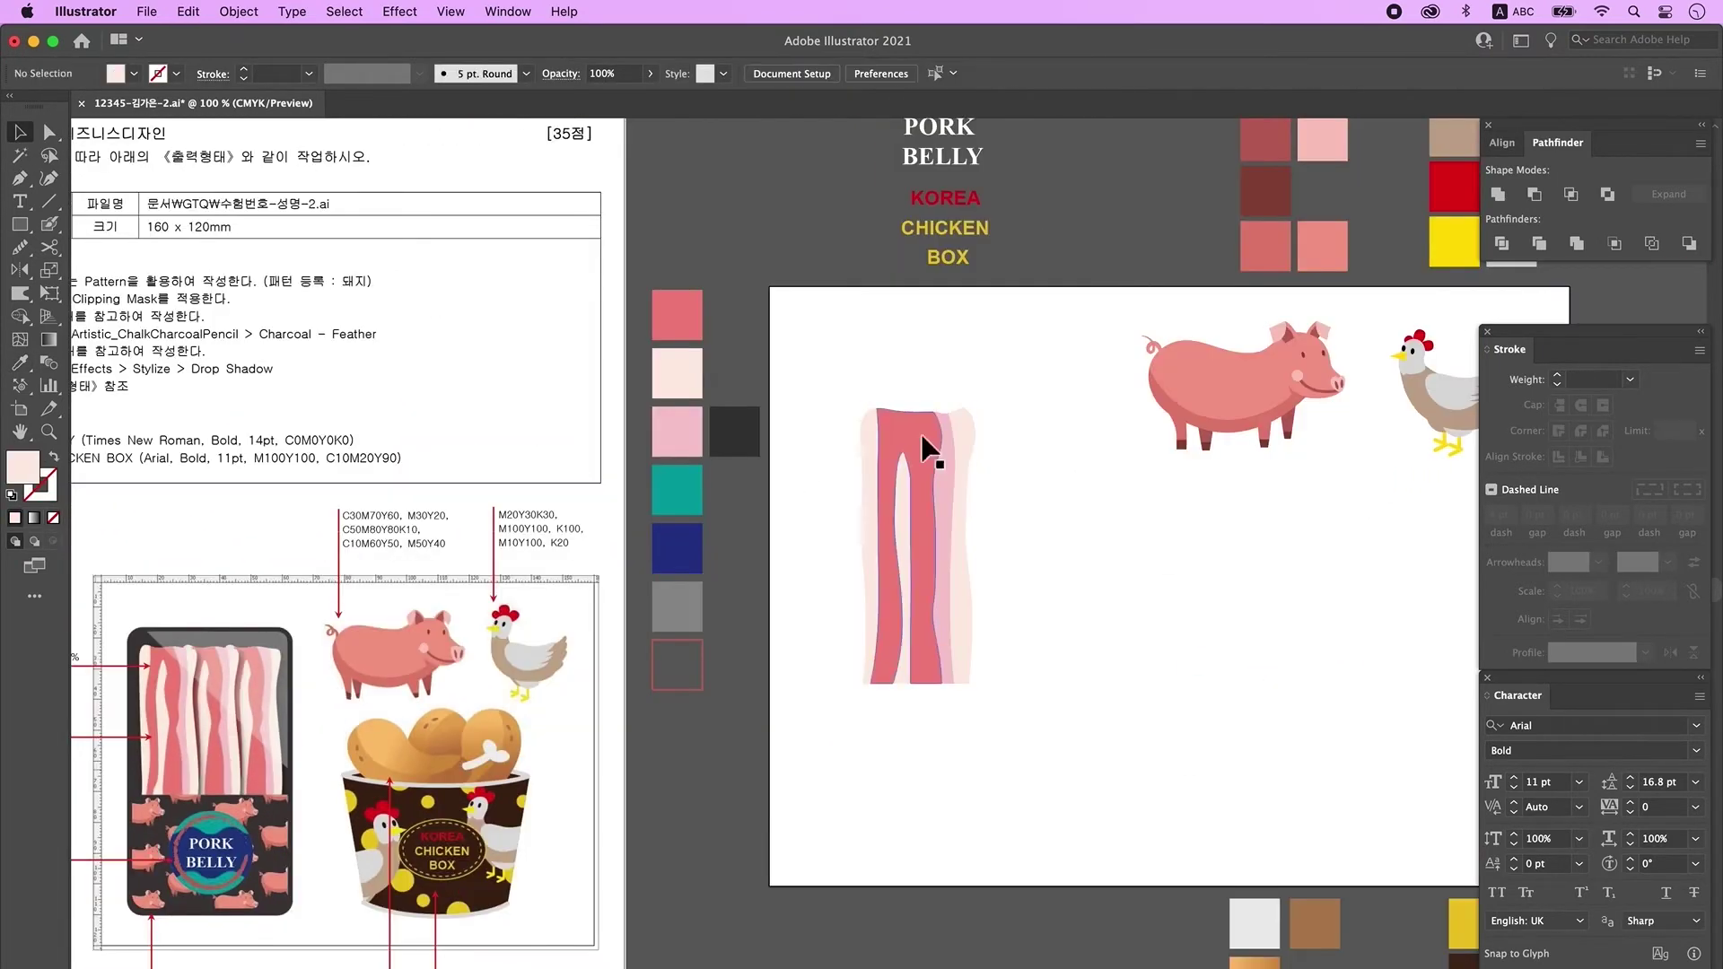
drag(827, 371, 971, 686)
right_click(912, 520)
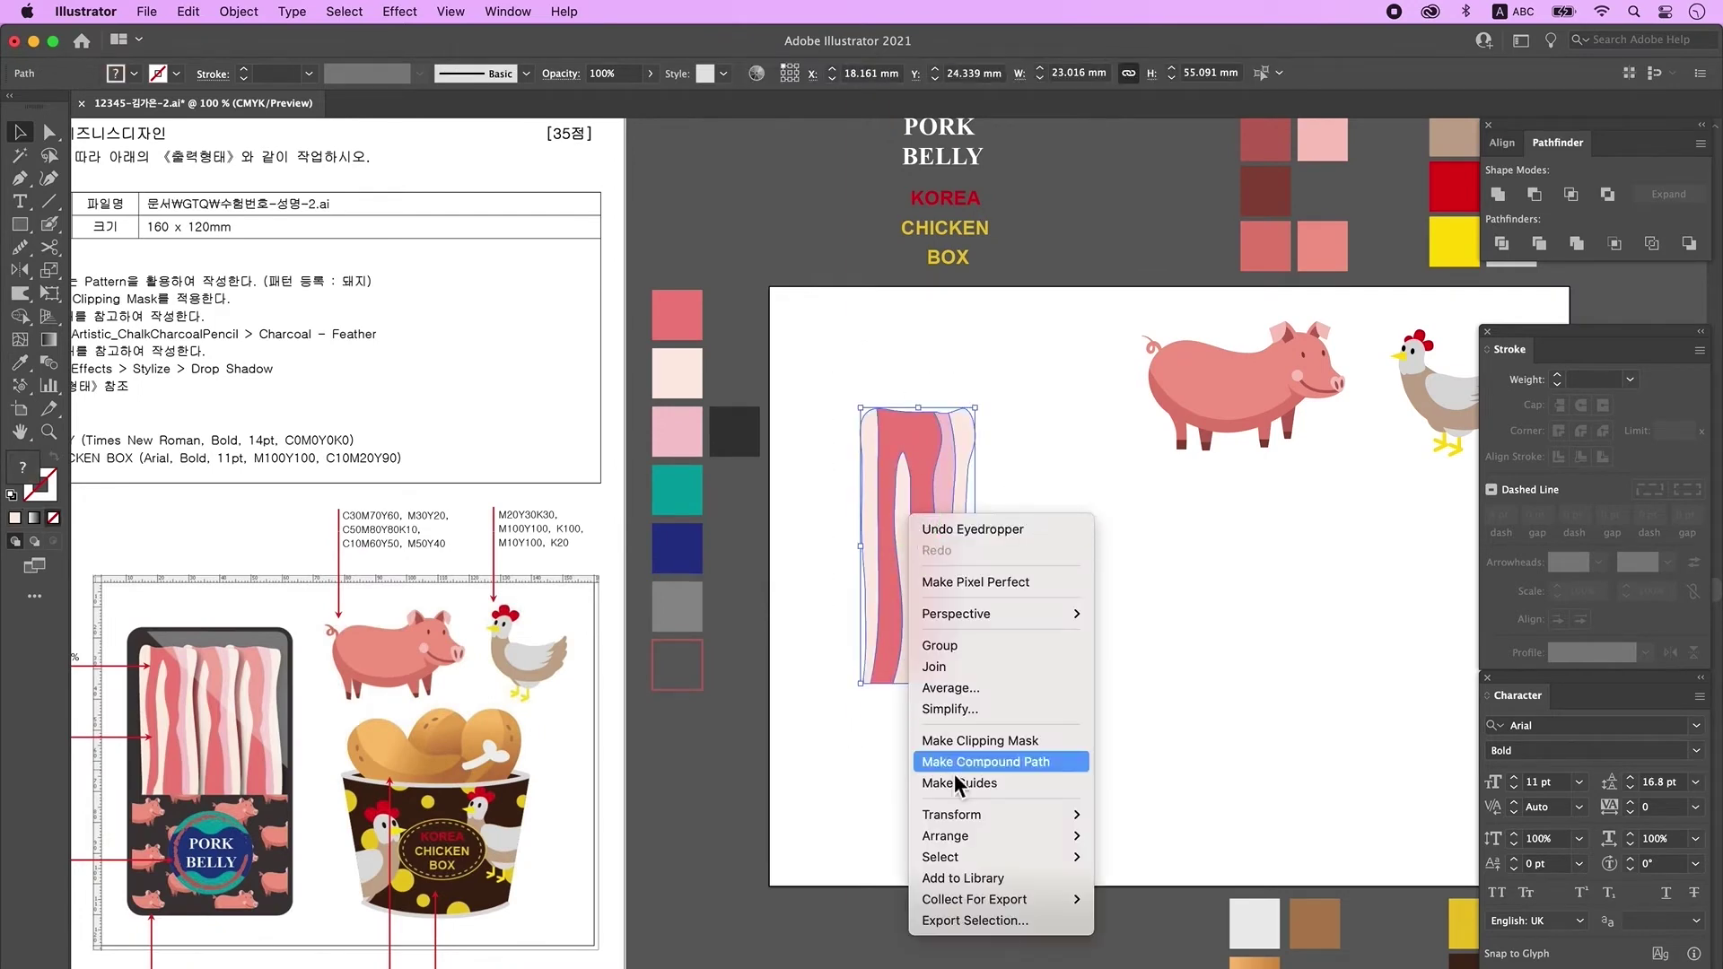
click(965, 648)
drag(933, 567, 1217, 673)
click(986, 691)
- Draw a rounded rectangle about 41 × 79 mm beside the meat strip for the tray, reducing its corner radius
drag(965, 687, 1039, 634)
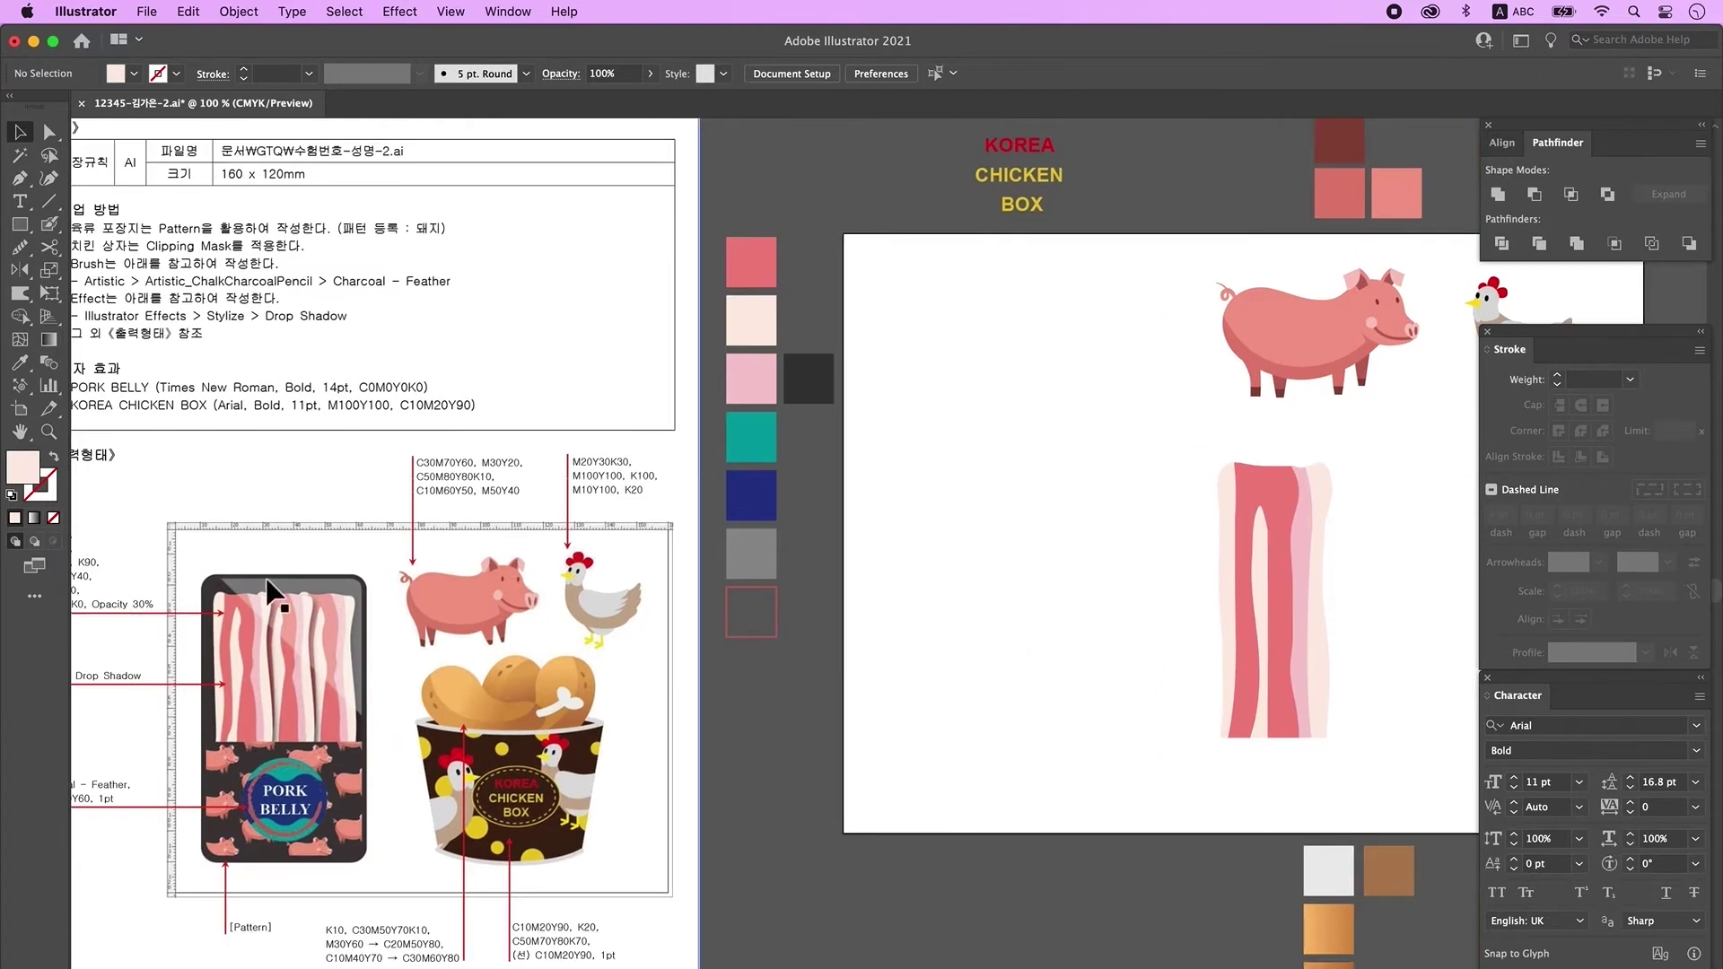
scroll(333, 612, up, 1)
scroll(334, 613, right, 1)
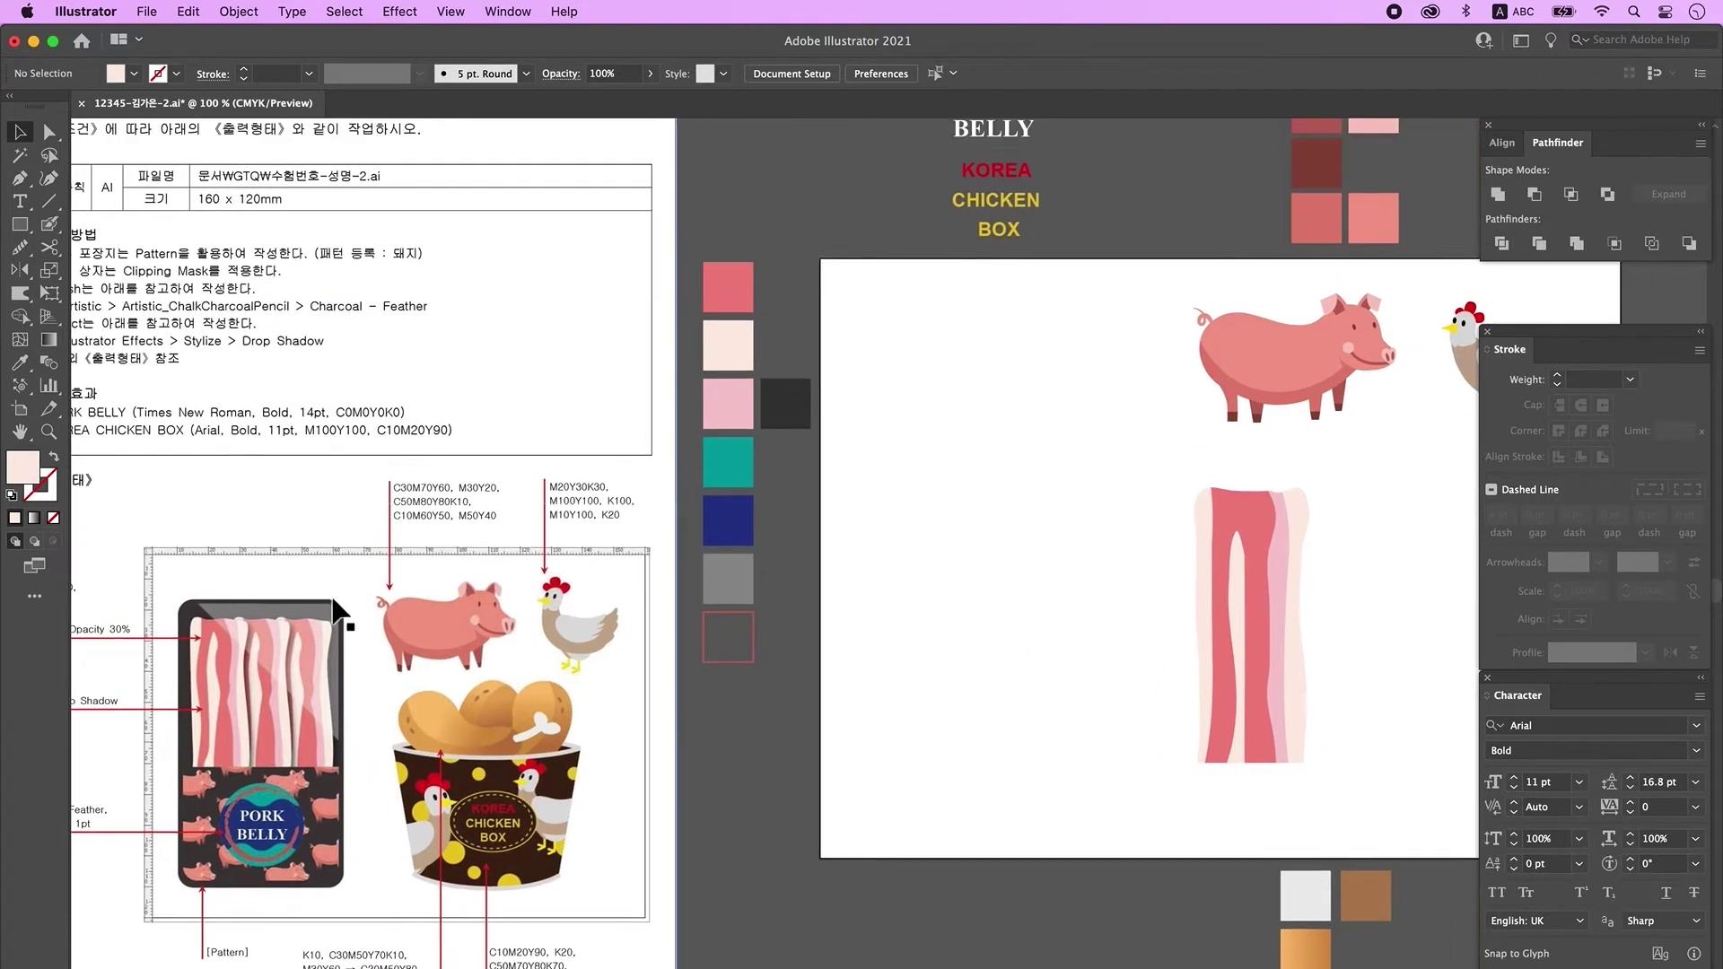
click(20, 226)
click(126, 248)
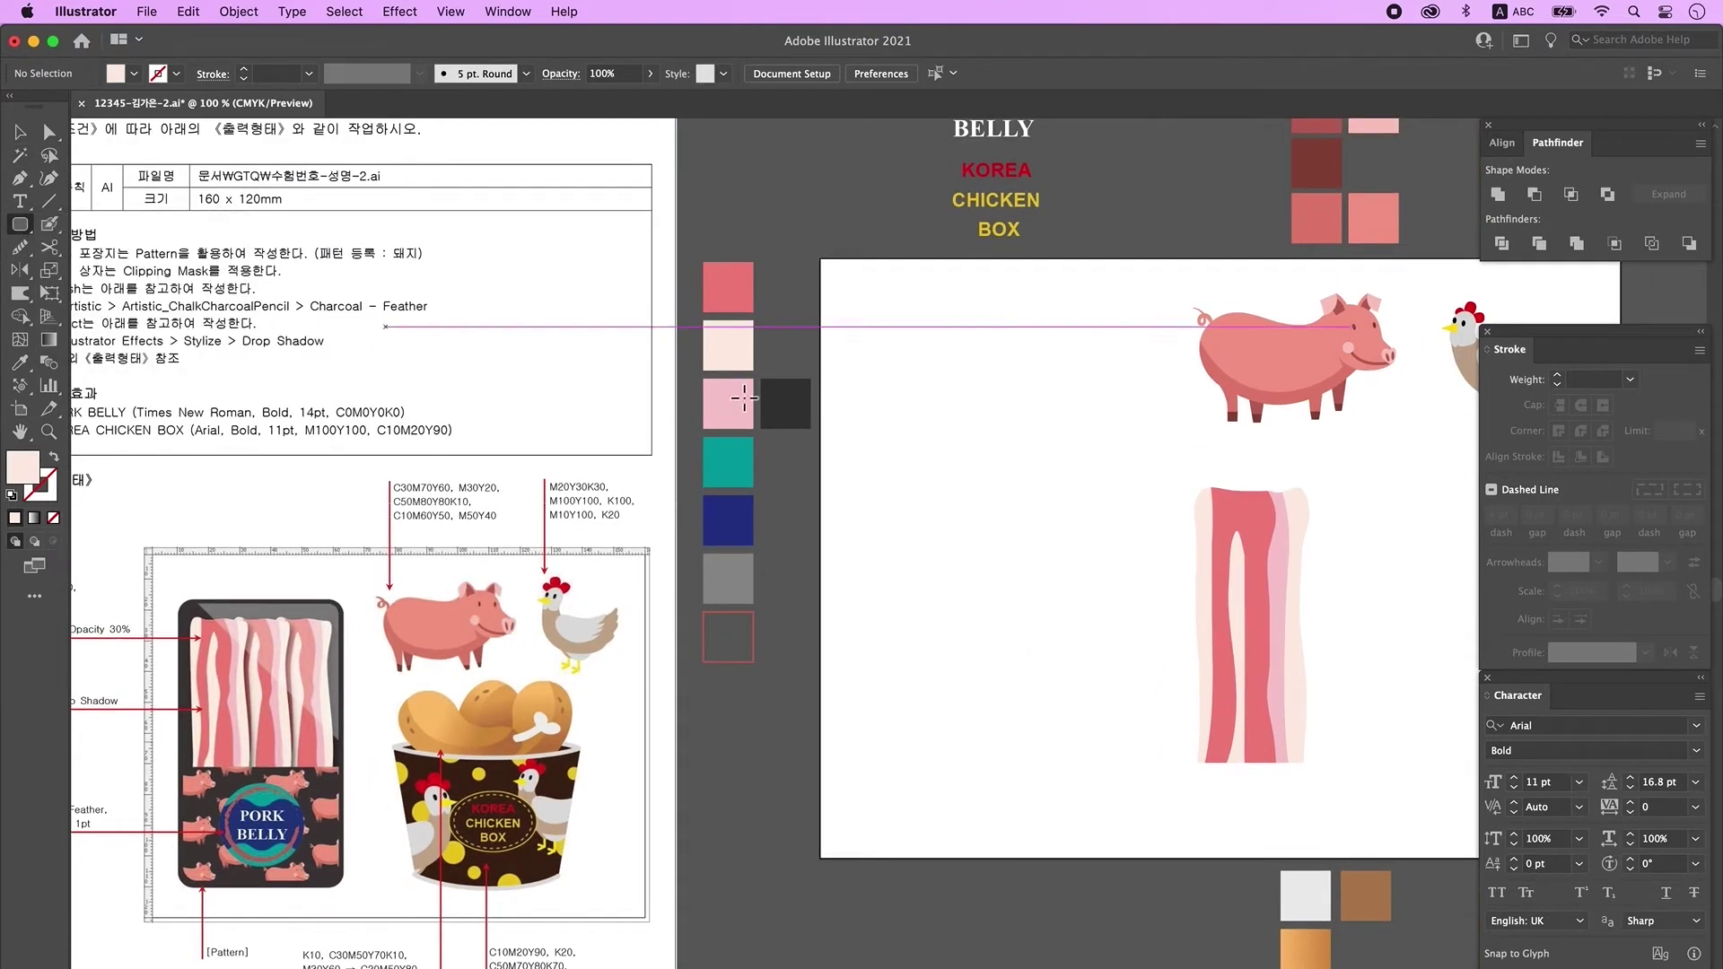
drag(902, 388, 1113, 789)
key(Down)
key(Down)
key(Down)
key(Down)
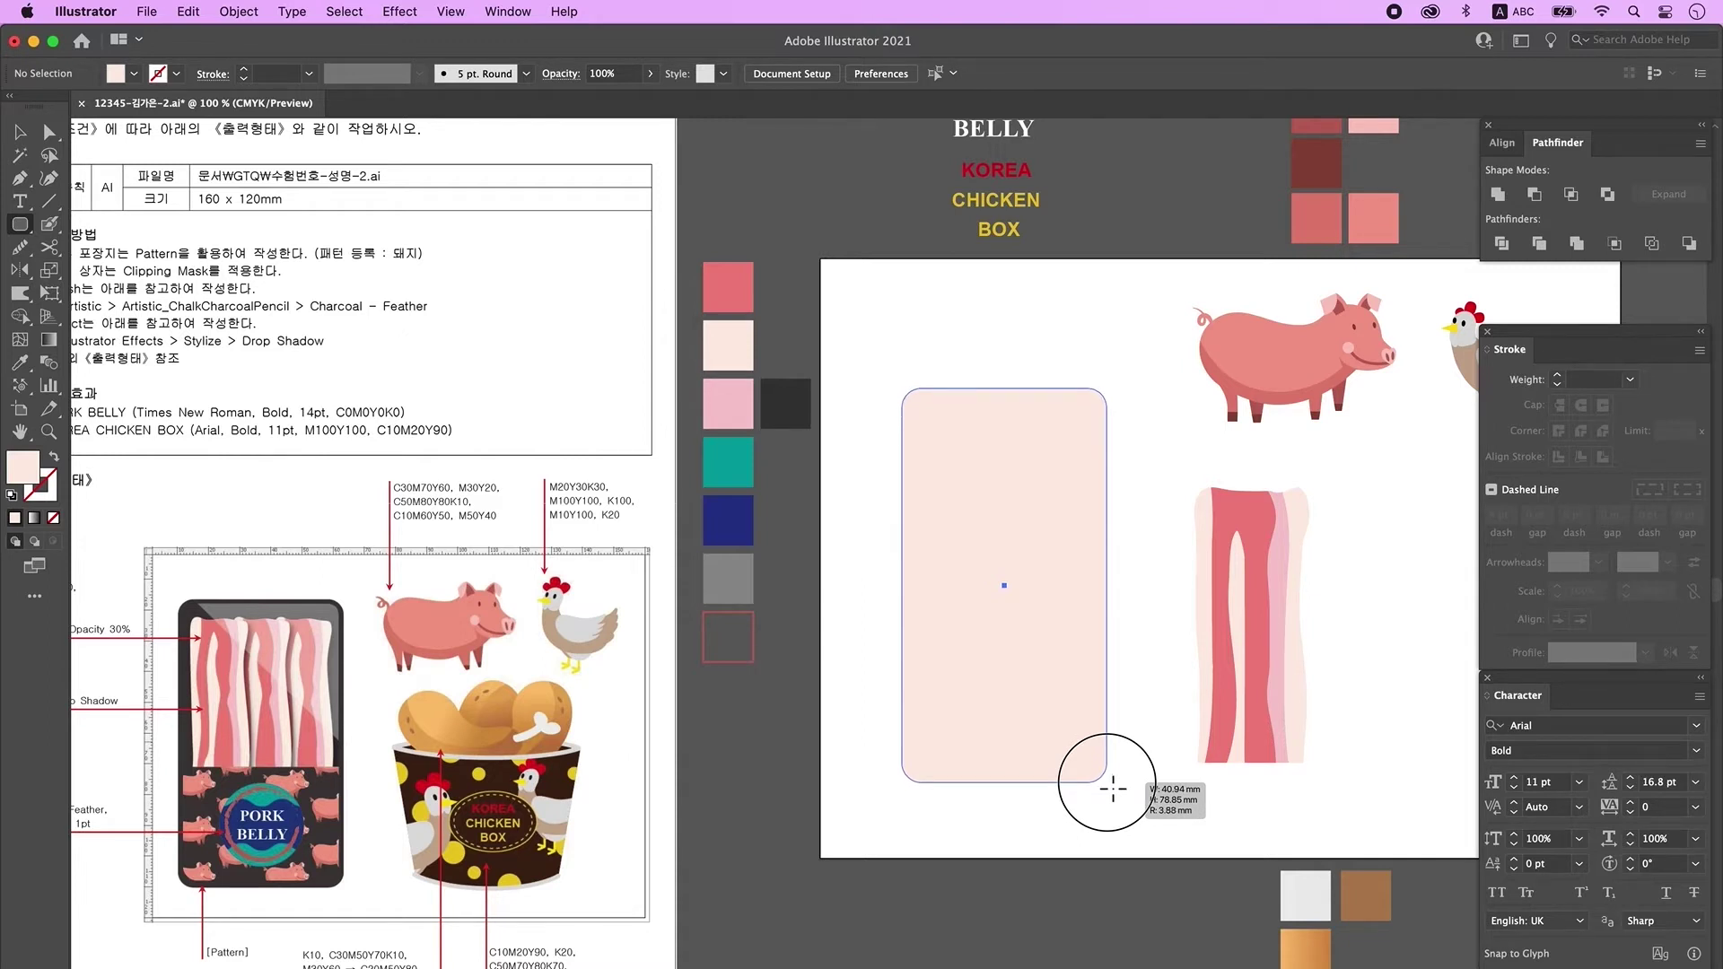
- Finish the tray's rounded rectangle at about 44.4 × 74.9 mm and move the meat strip off the artboard beside the swatches
drag(1113, 789, 1126, 769)
key(v)
click(1262, 681)
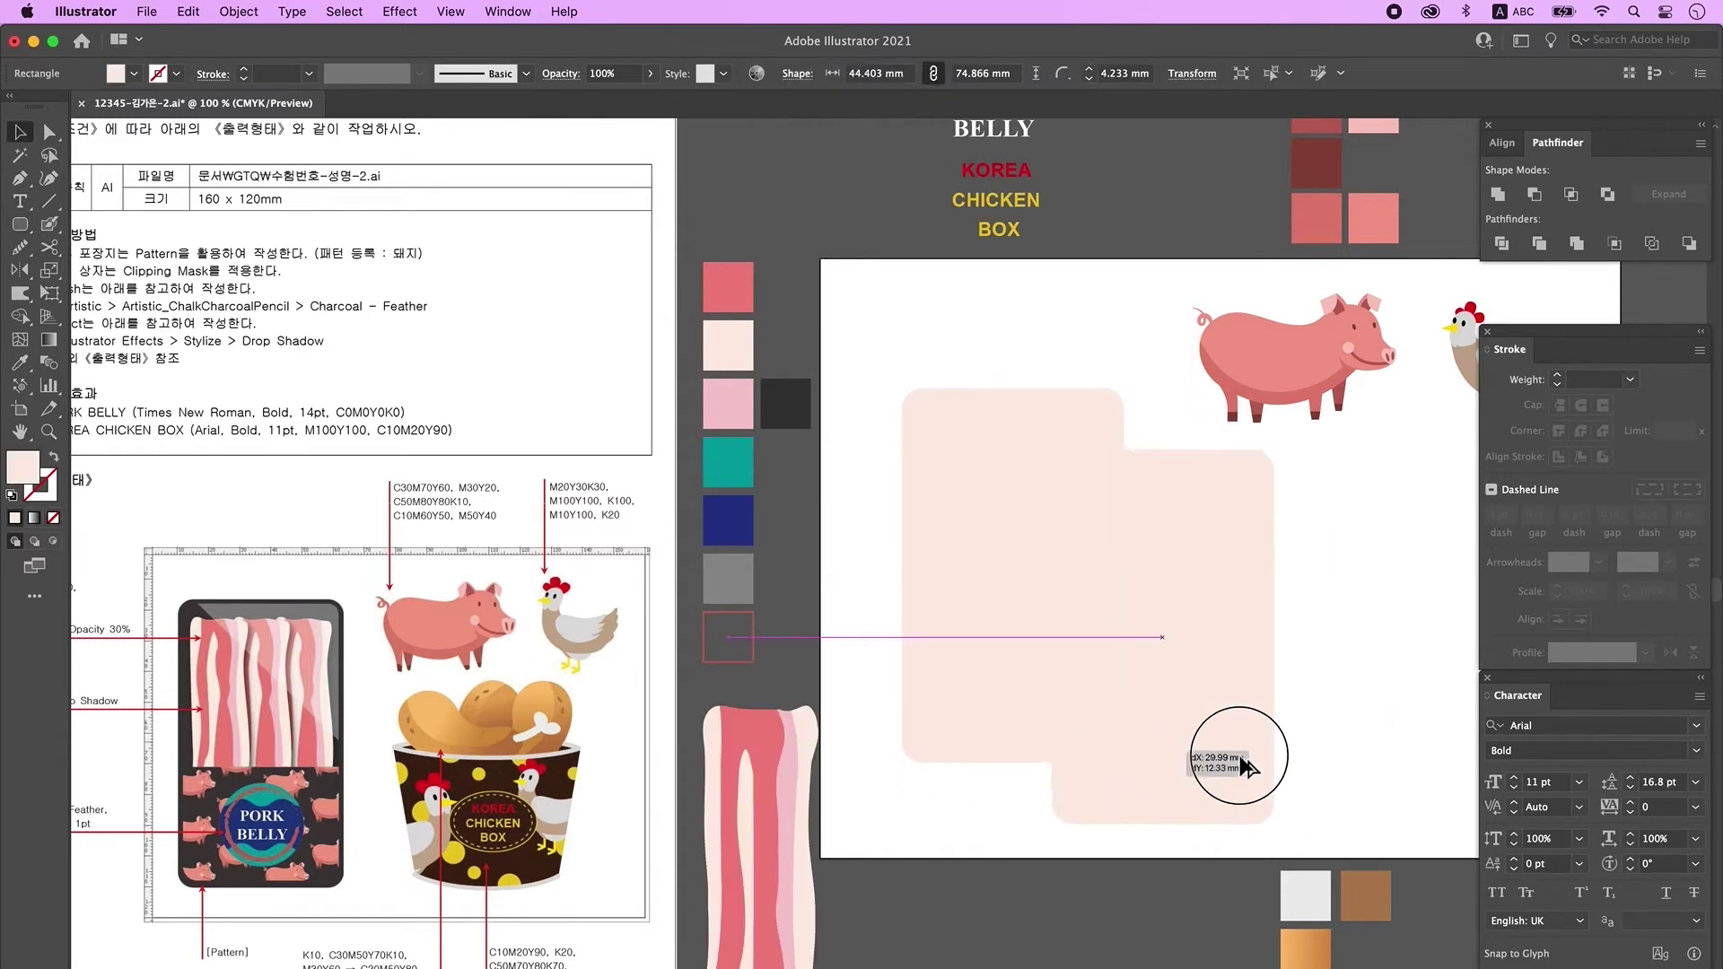
- Copy the tray rectangle to below the pig and draw a horizontal line across the copy's lower part
drag(1239, 759, 1164, 756)
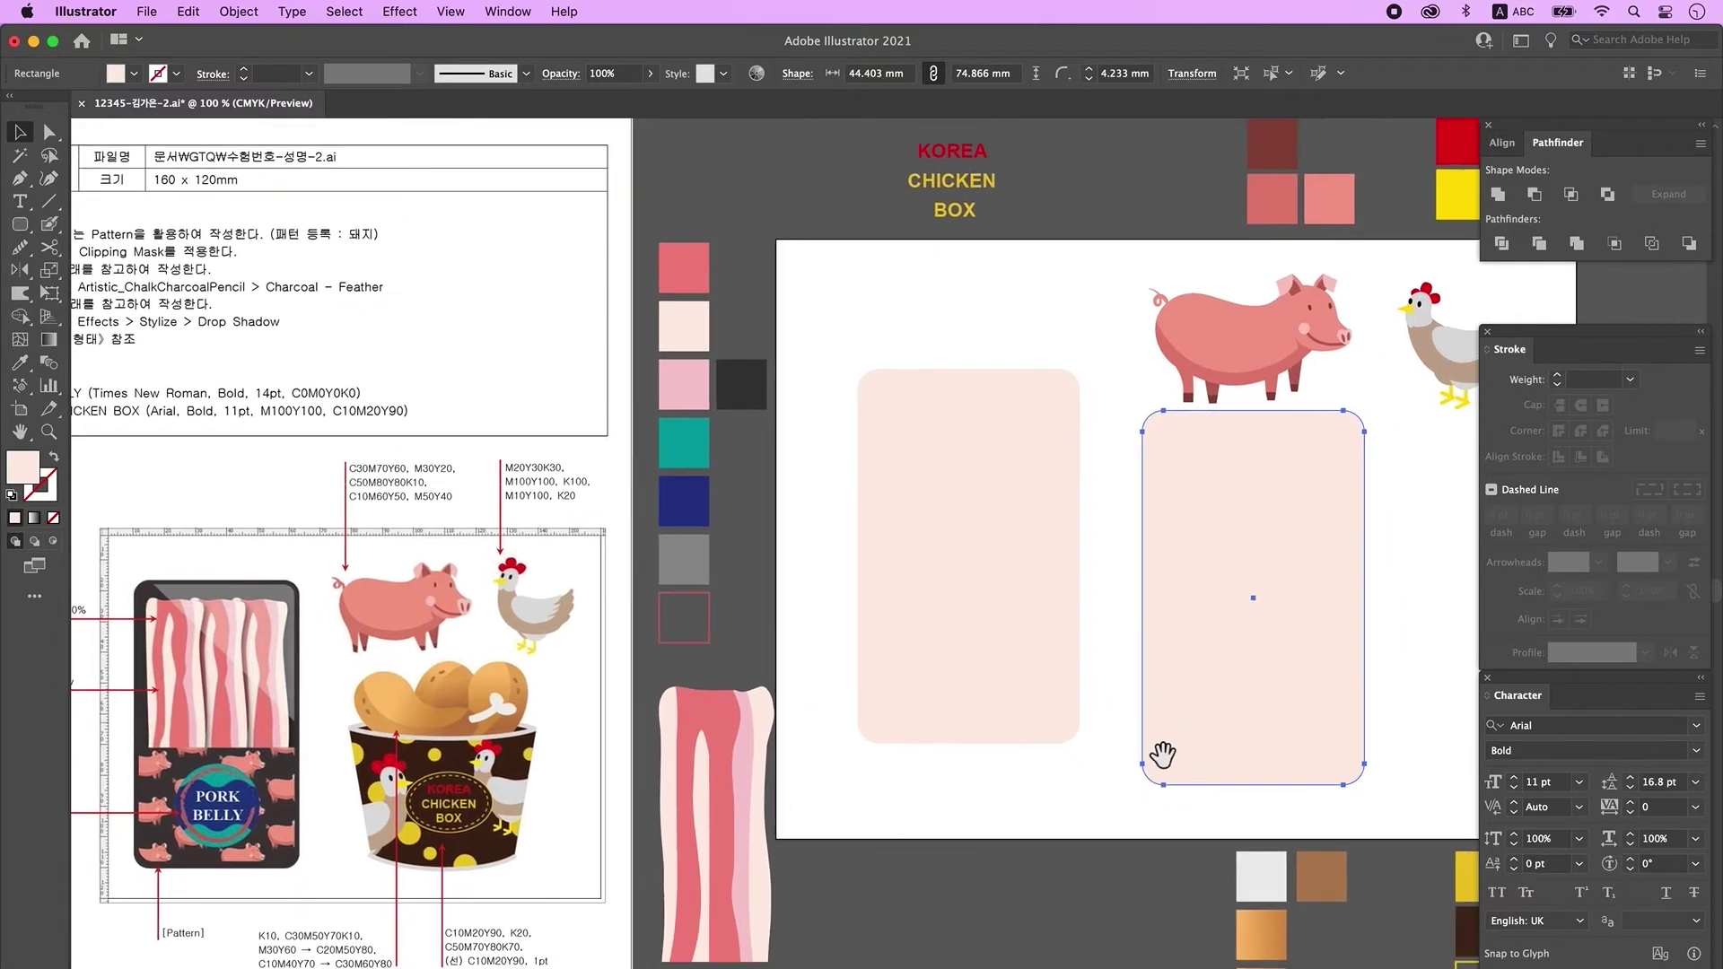
click(1150, 819)
click(49, 202)
click(49, 203)
key(d)
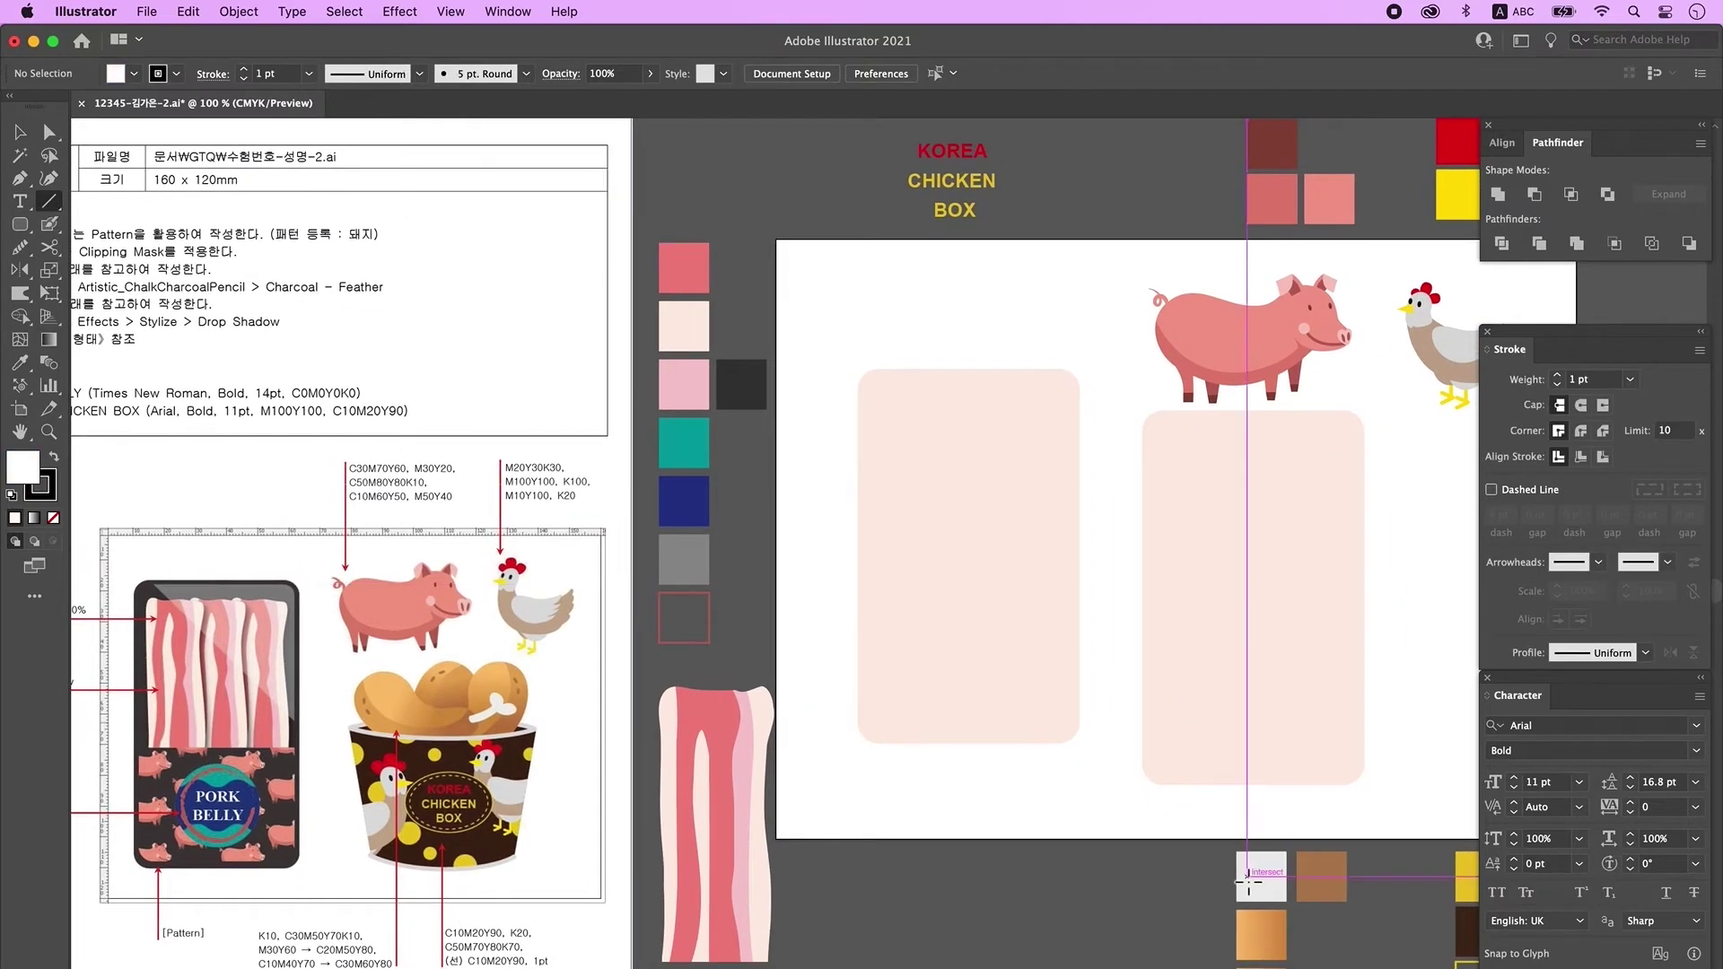
drag(1119, 649, 1410, 648)
key(v)
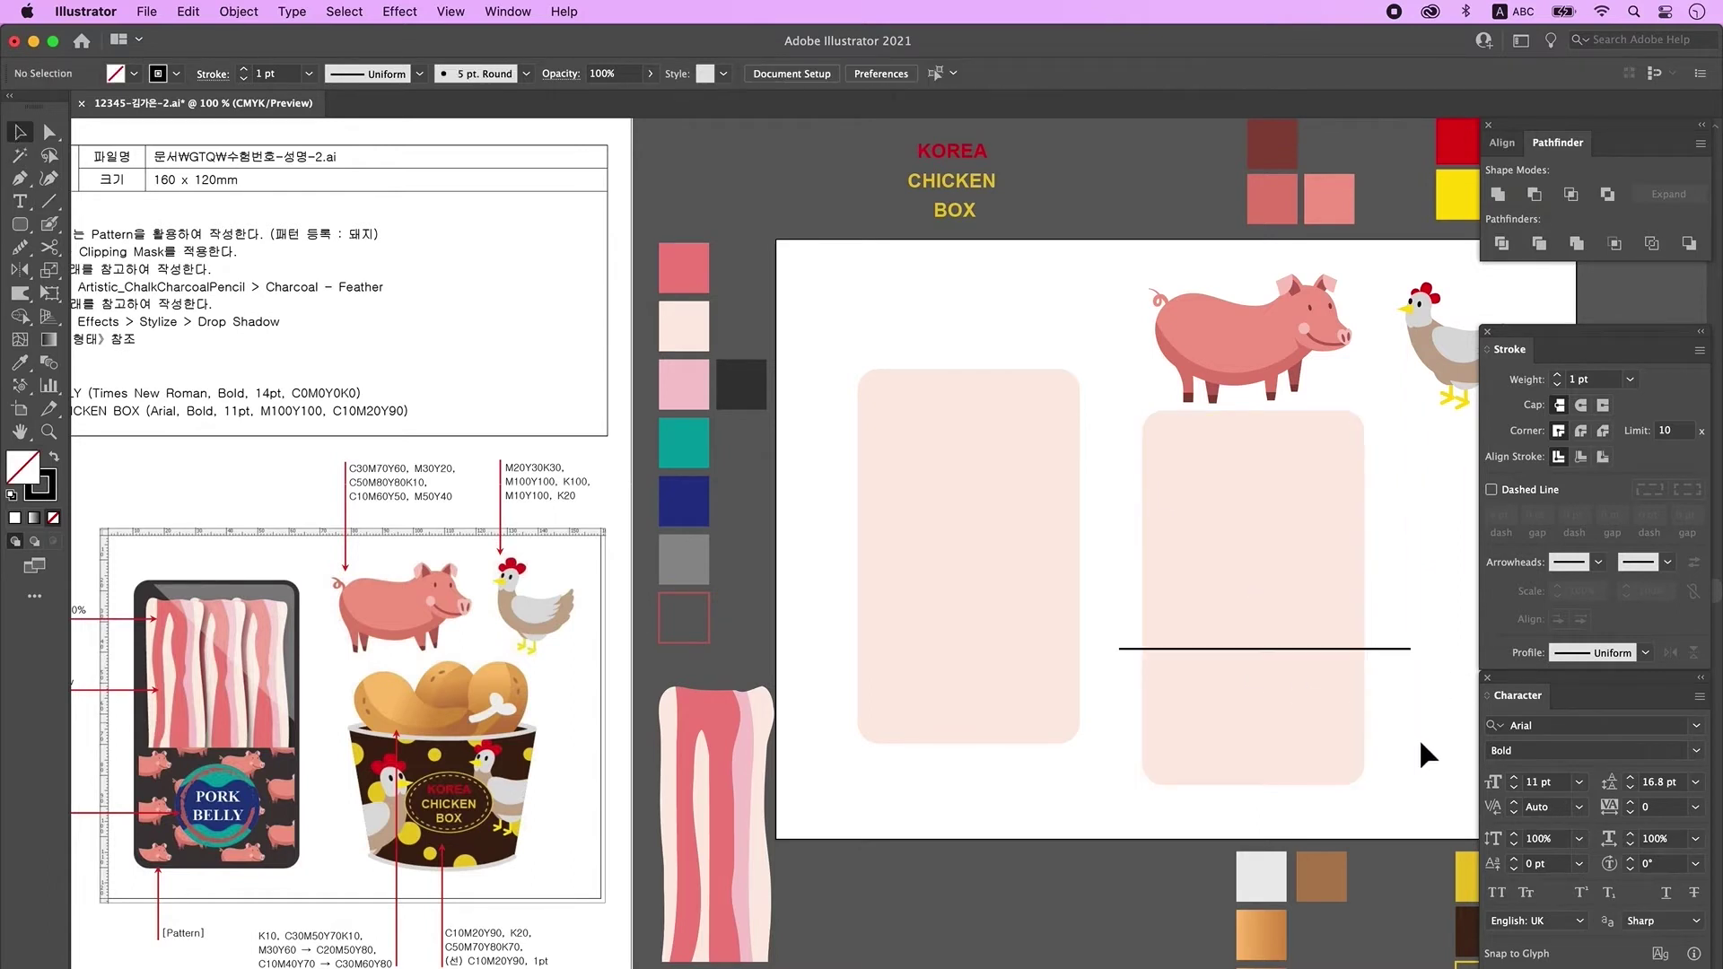
- Divide the copied rectangle along the horizontal line and ungroup the resulting pieces
drag(1421, 745, 1170, 514)
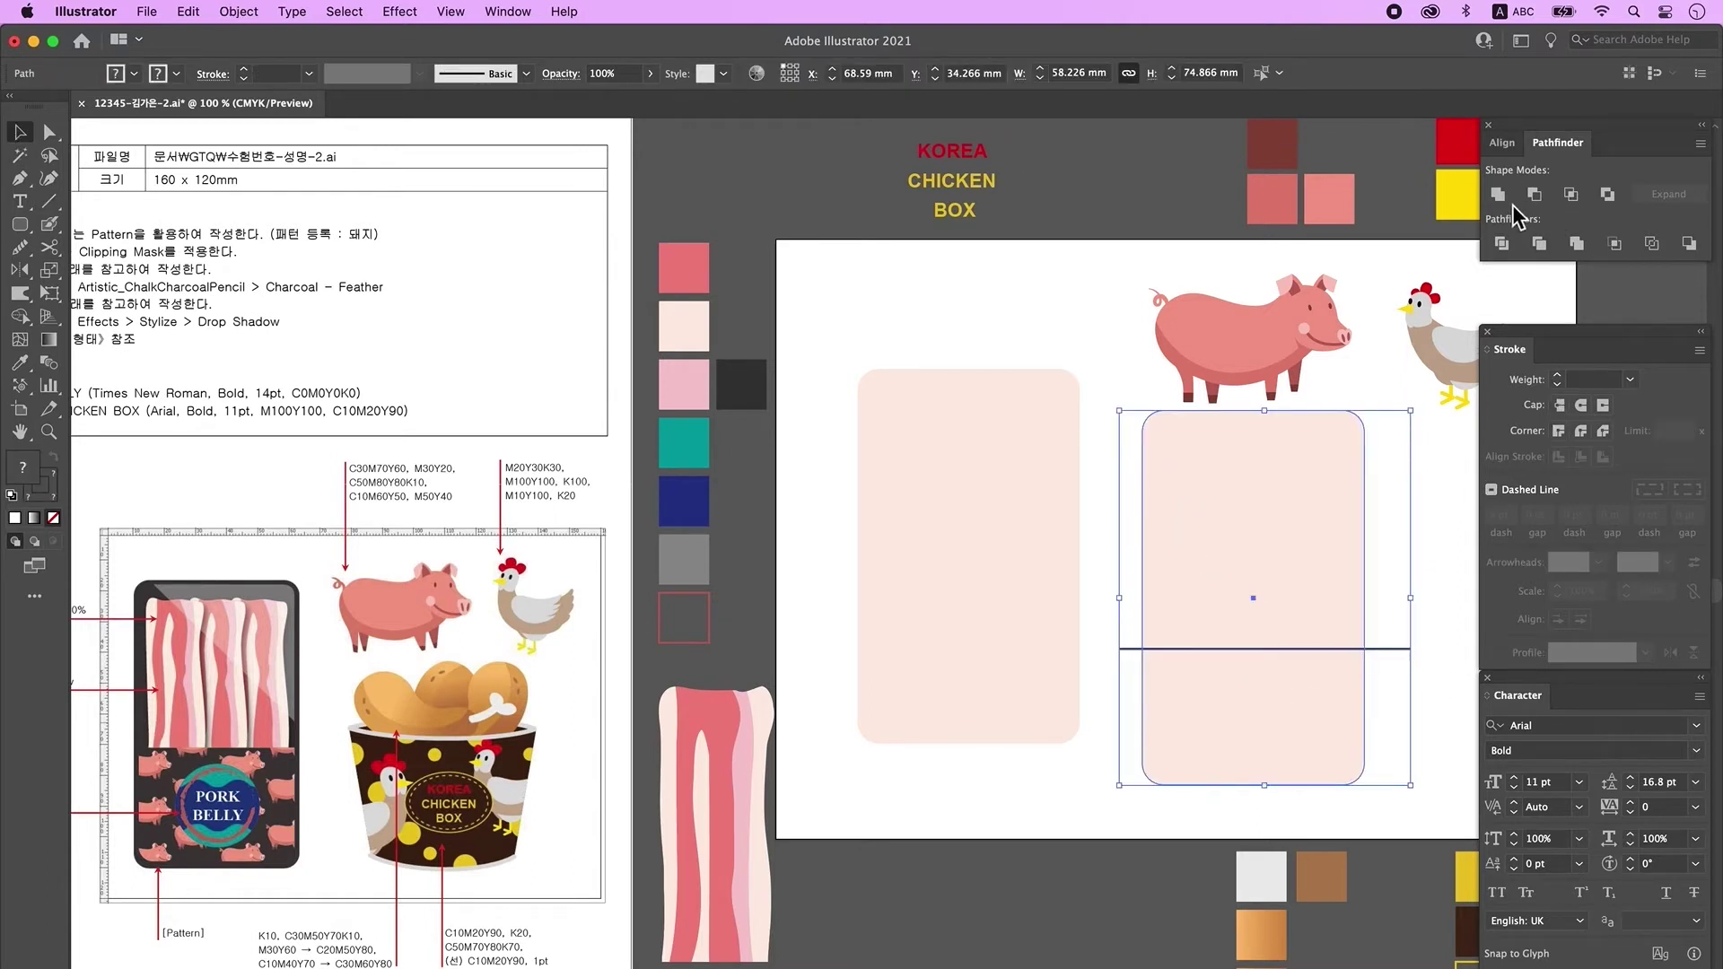
click(1499, 244)
right_click(1286, 666)
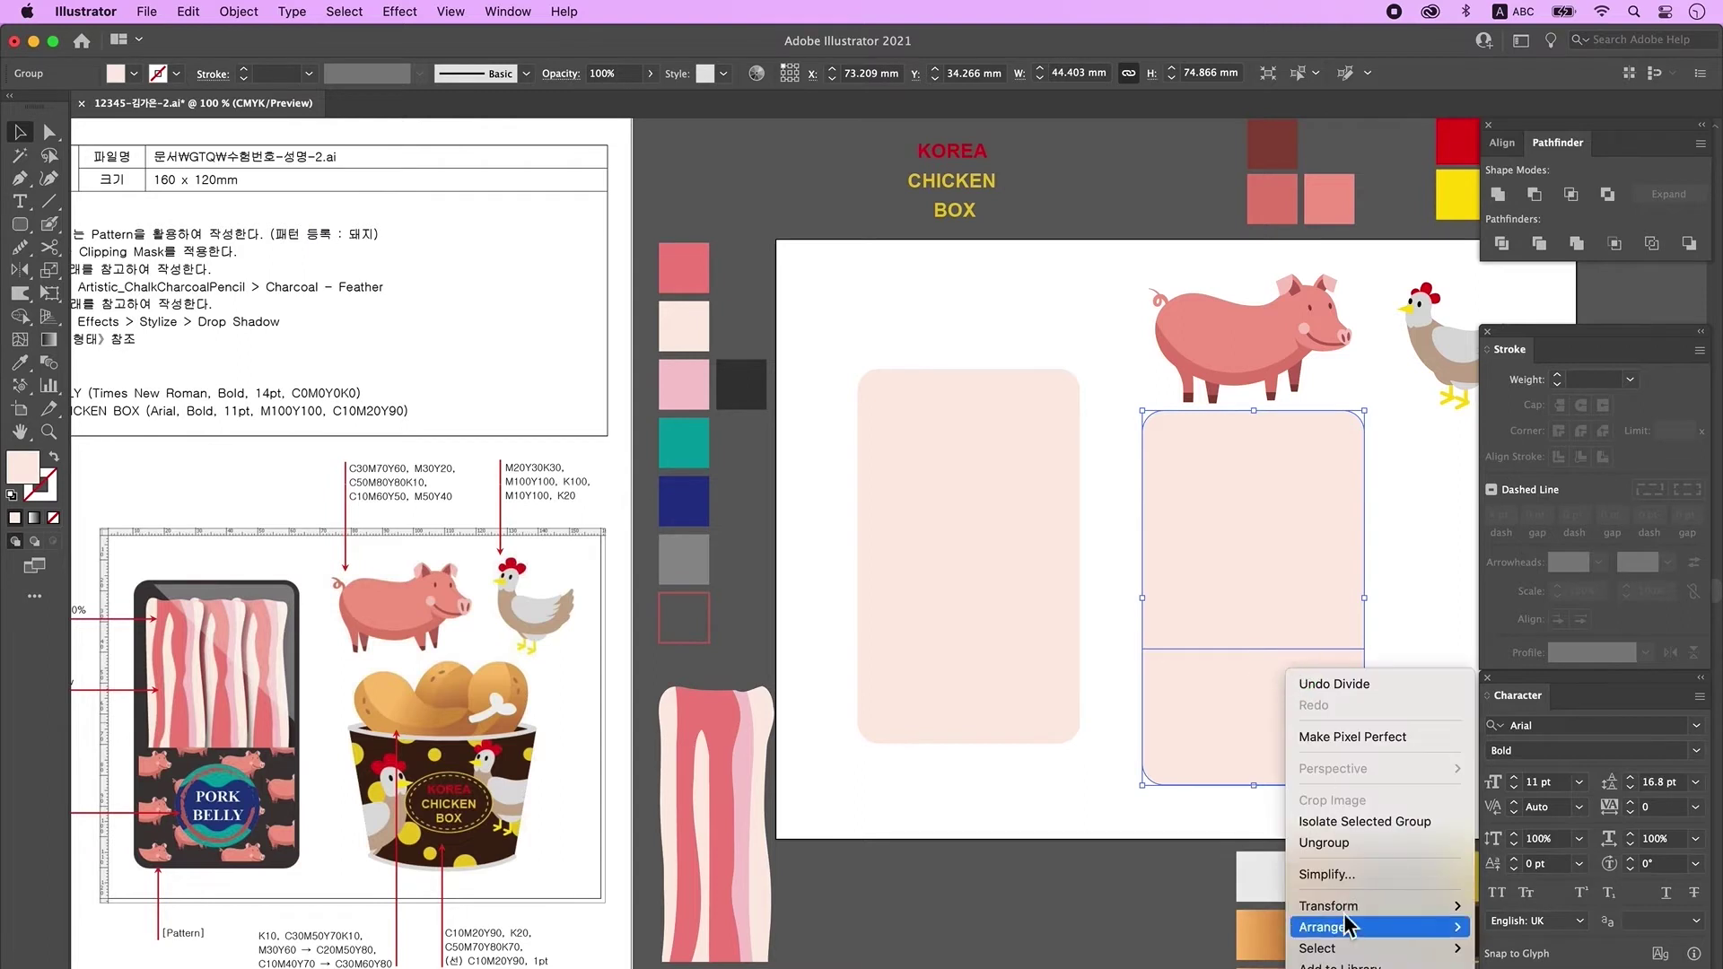
click(1348, 843)
- Fill the copy's lower piece with the dark gray swatch and its upper piece with the teal swatch
click(1215, 769)
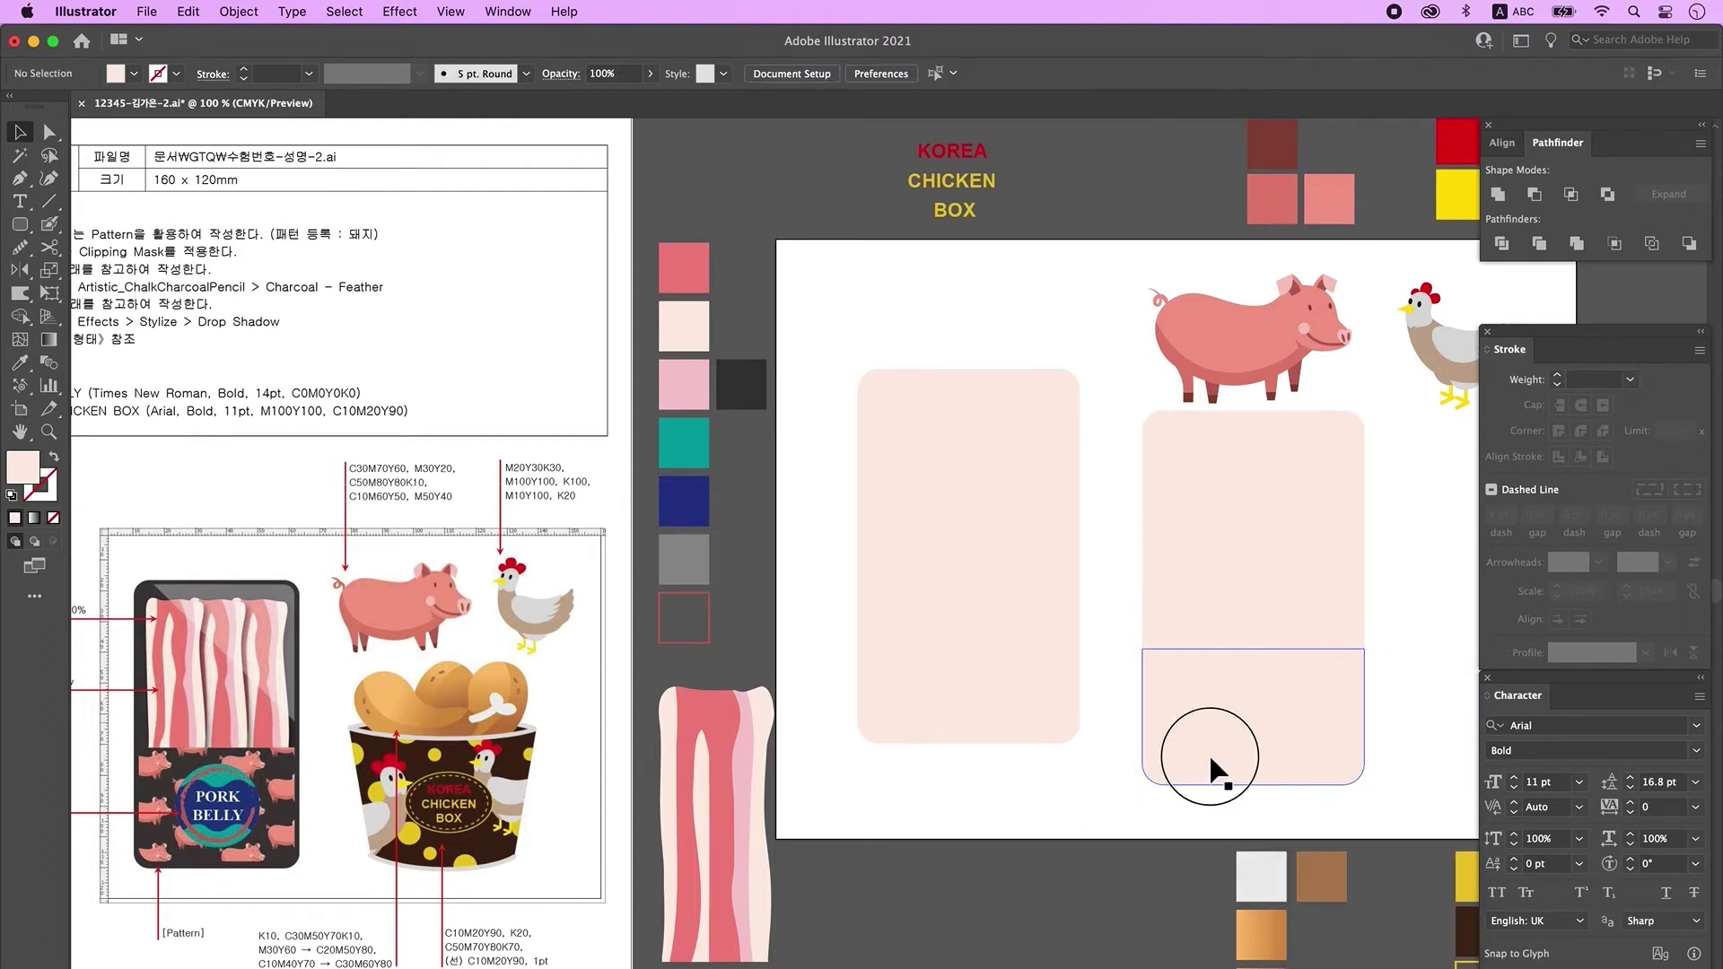
click(20, 364)
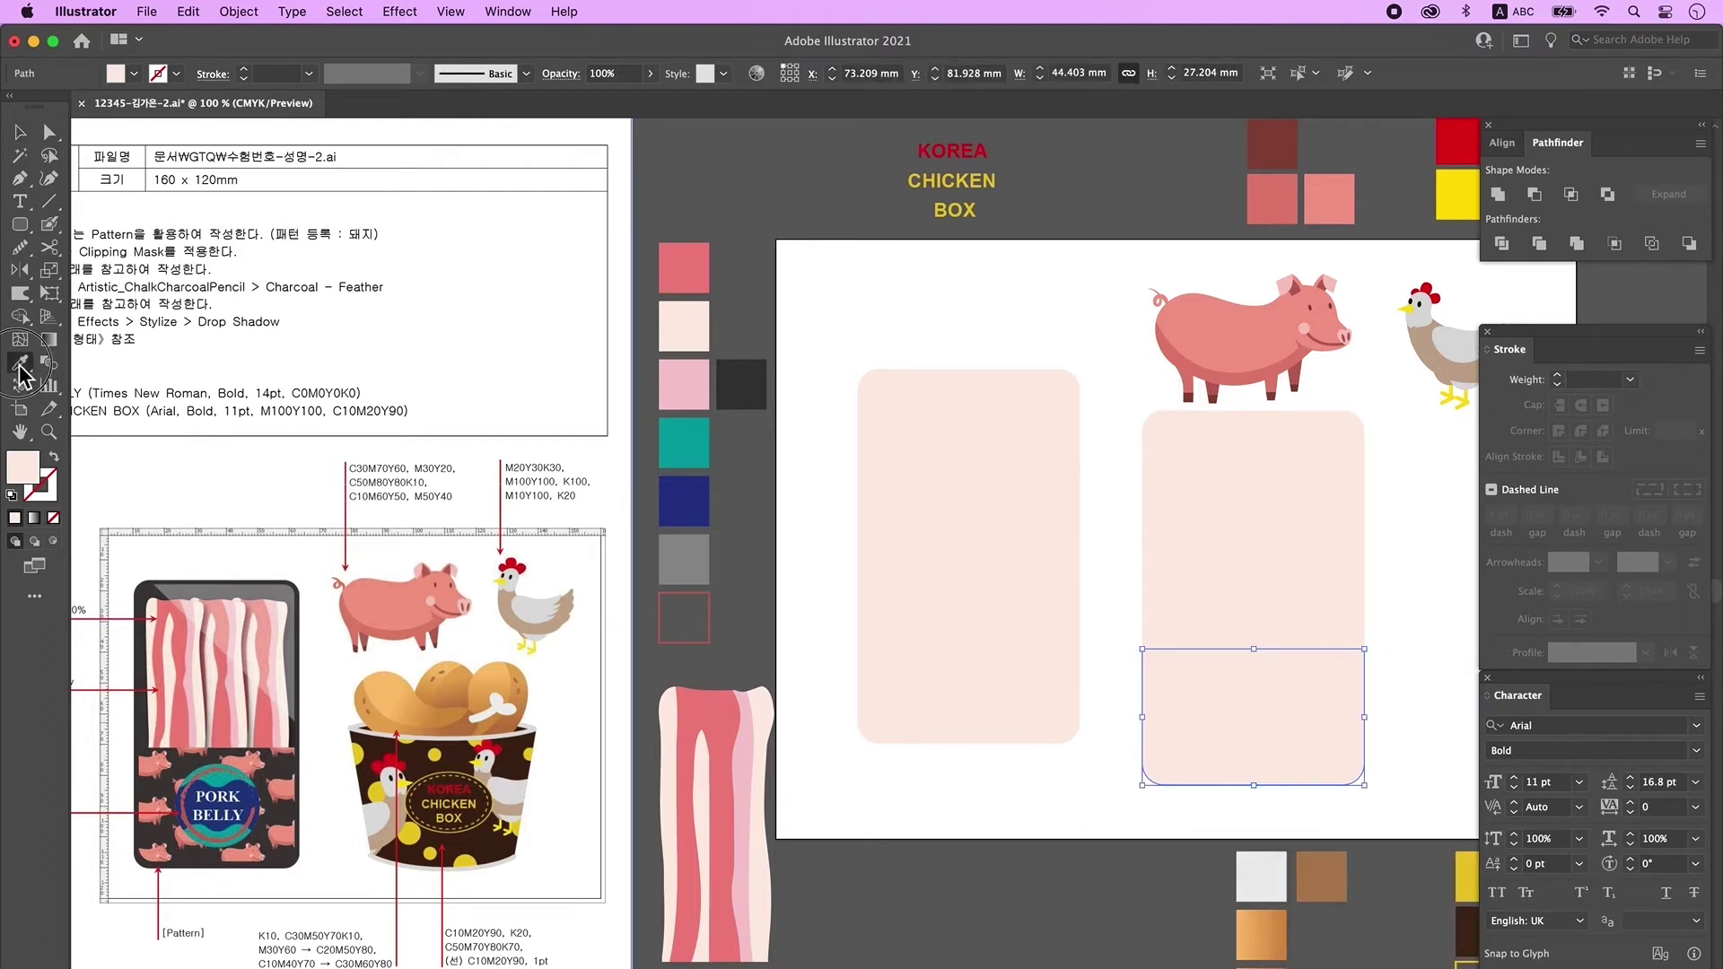
click(739, 385)
click(20, 364)
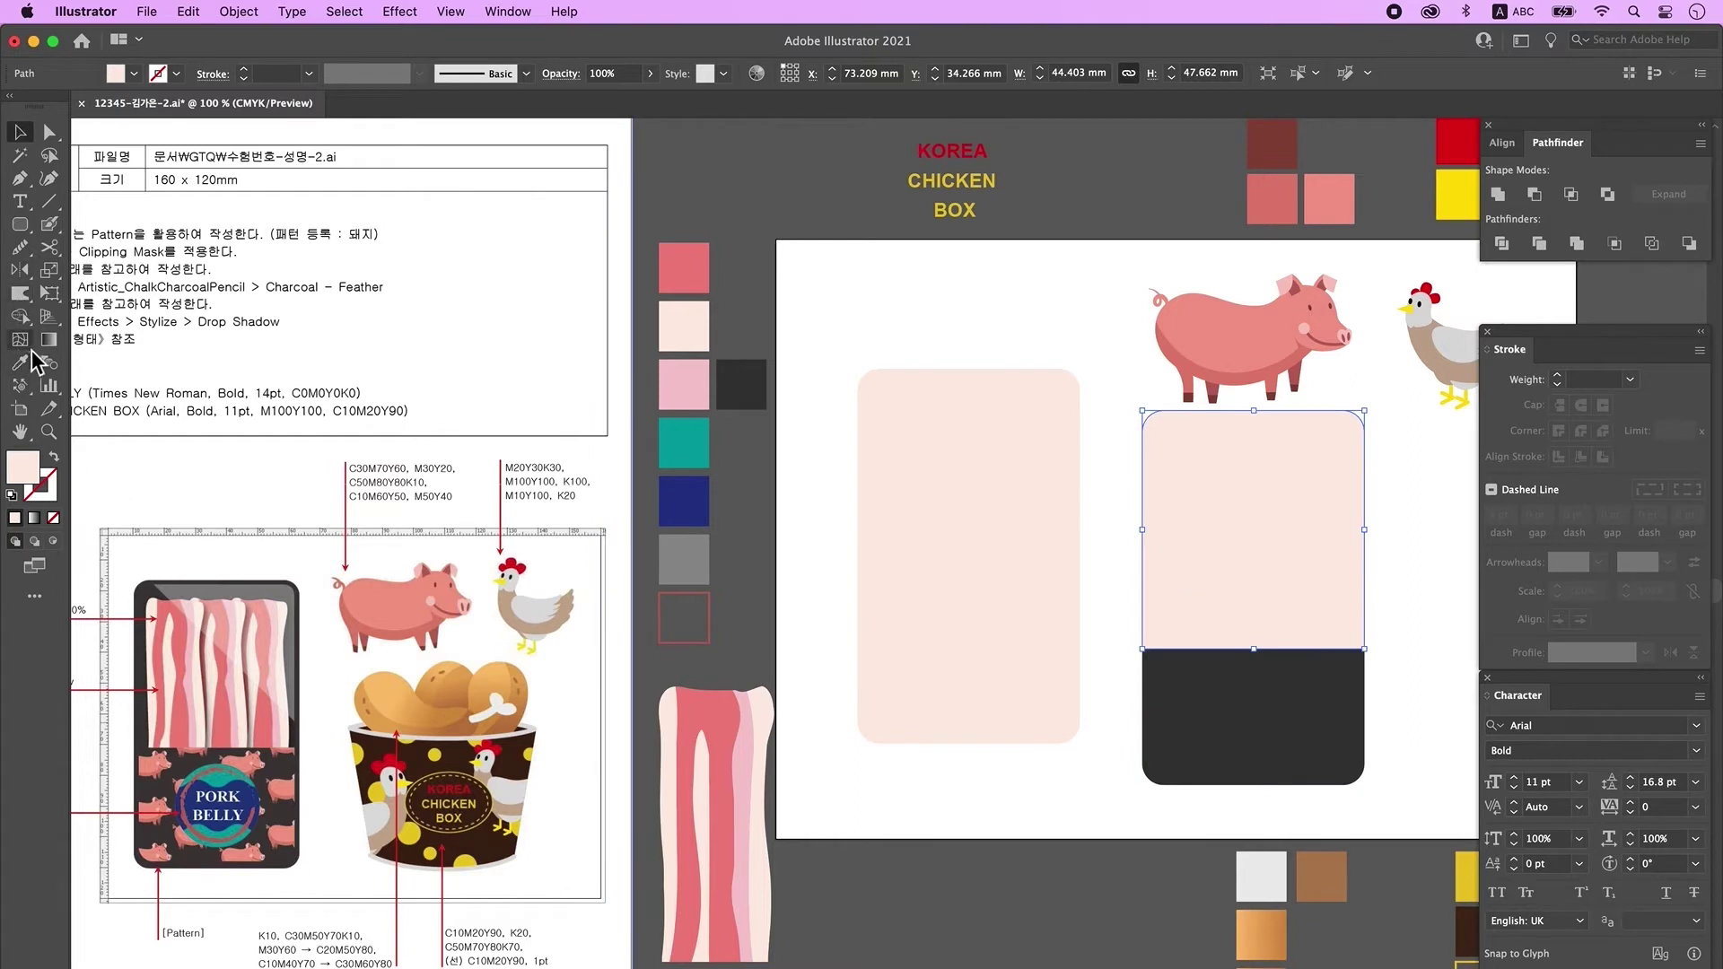
click(684, 442)
- Move the teal piece onto the original tray rectangle and align their right and top edges
key(v)
drag(1232, 502, 965, 448)
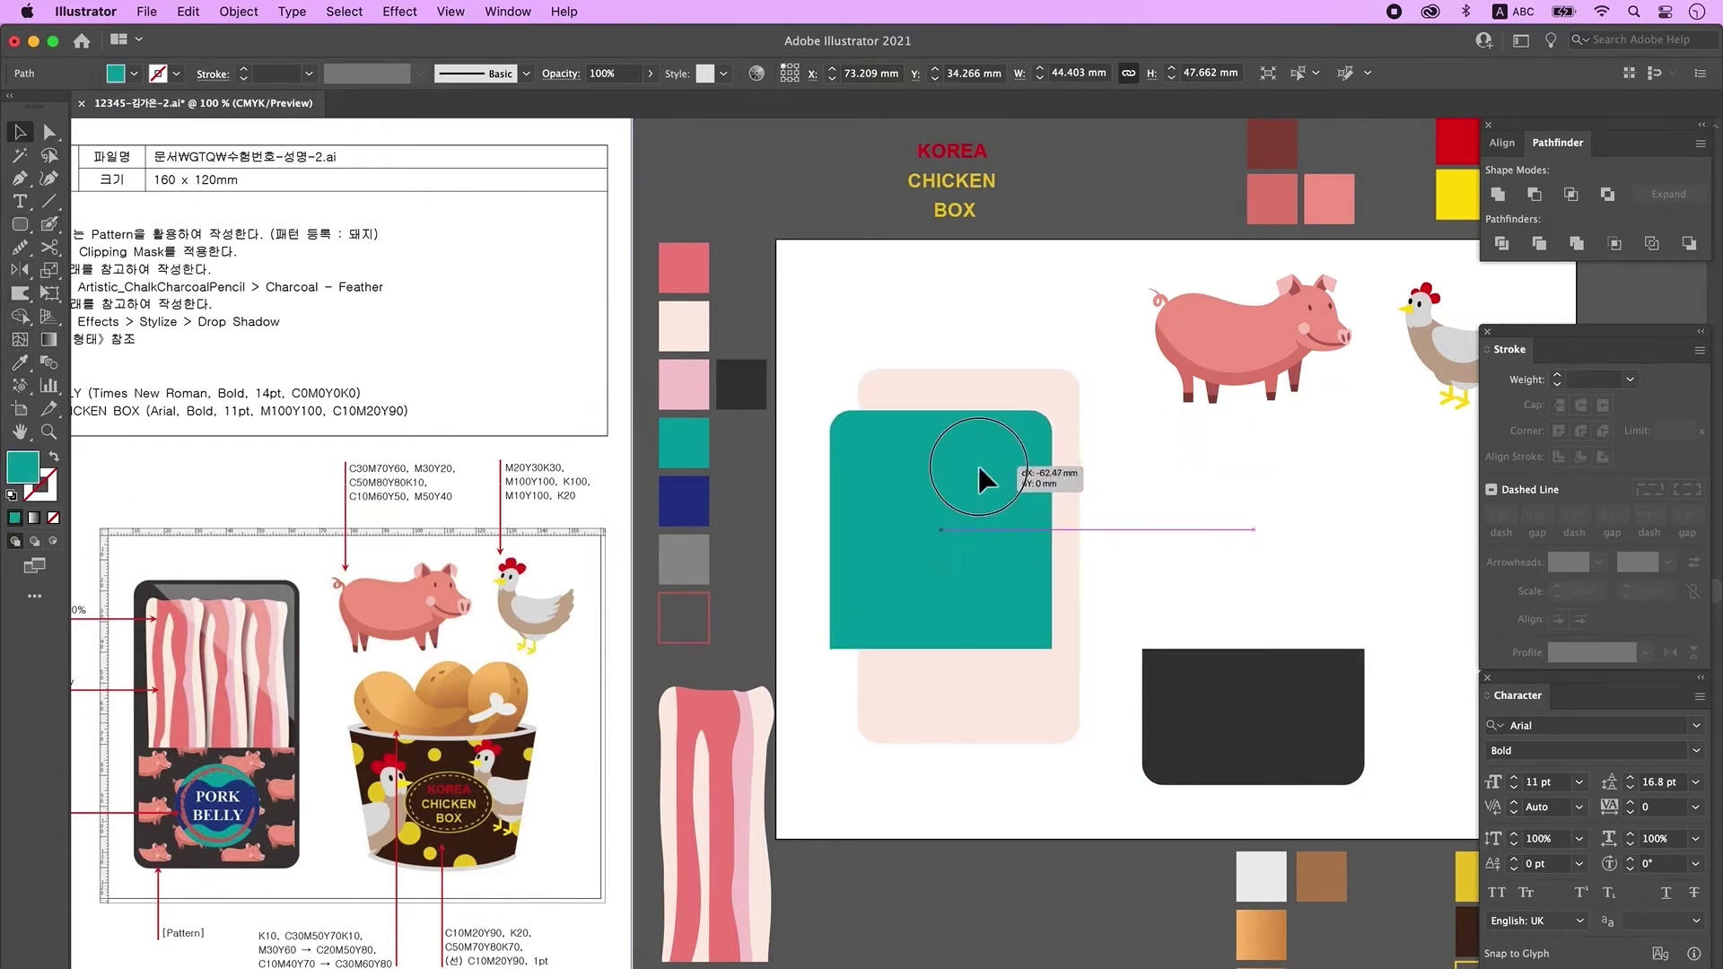
shift+click(1066, 539)
click(1503, 143)
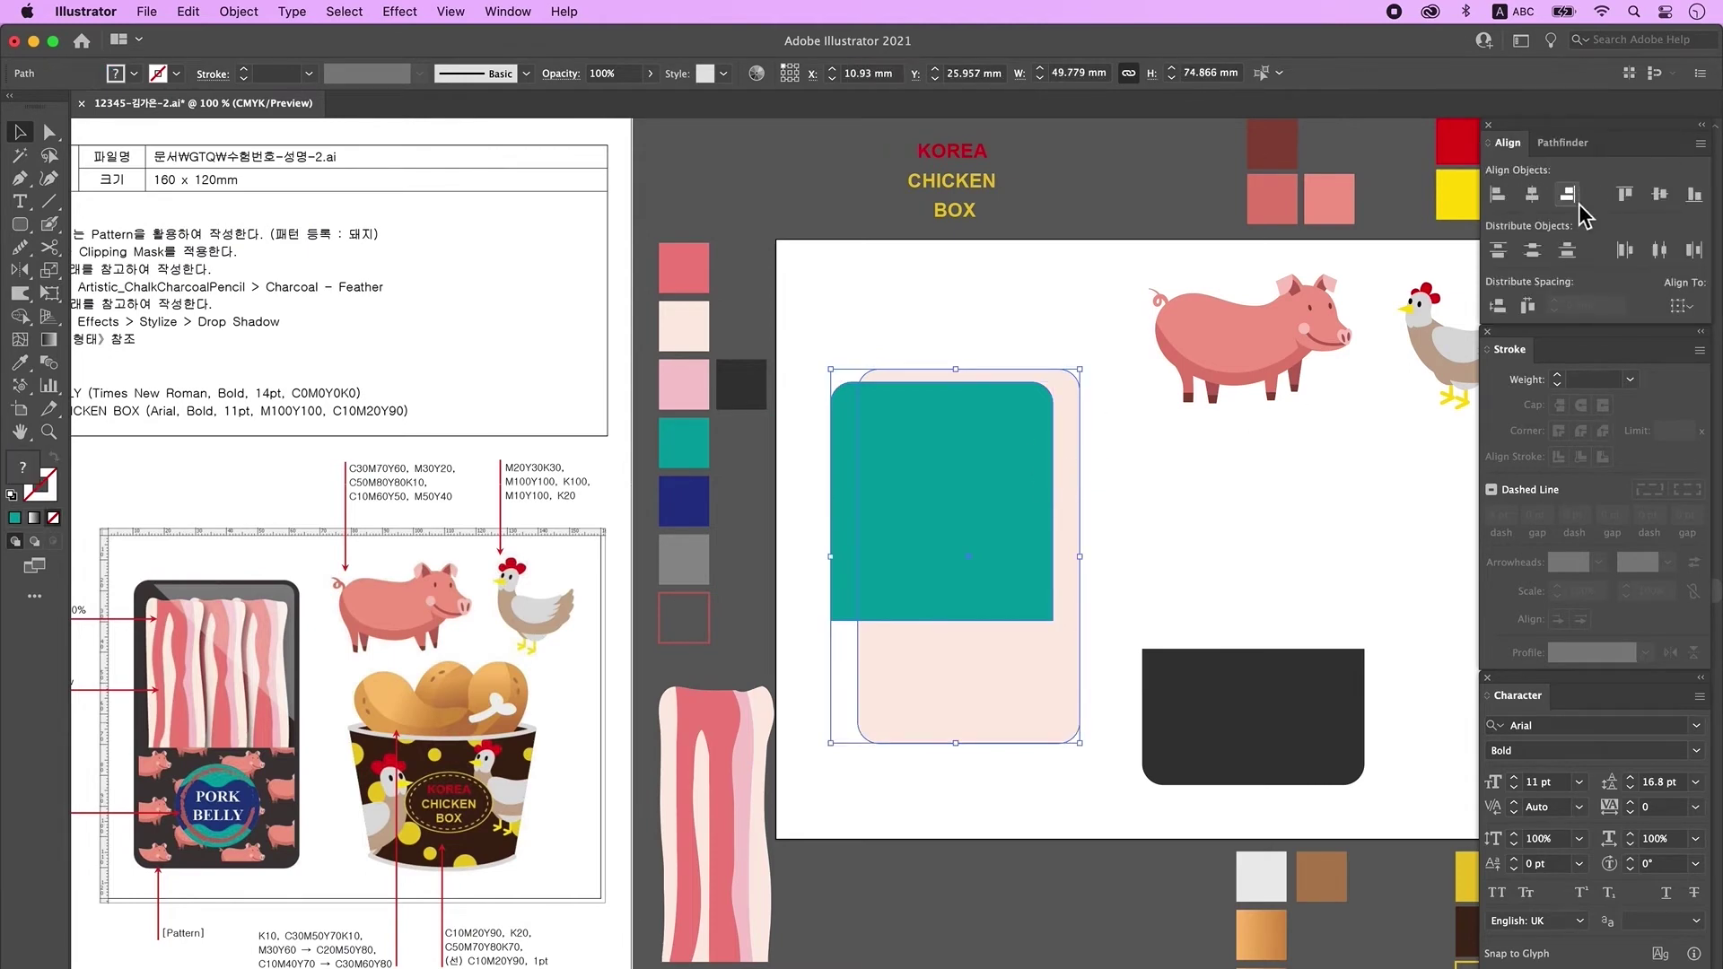
click(1574, 199)
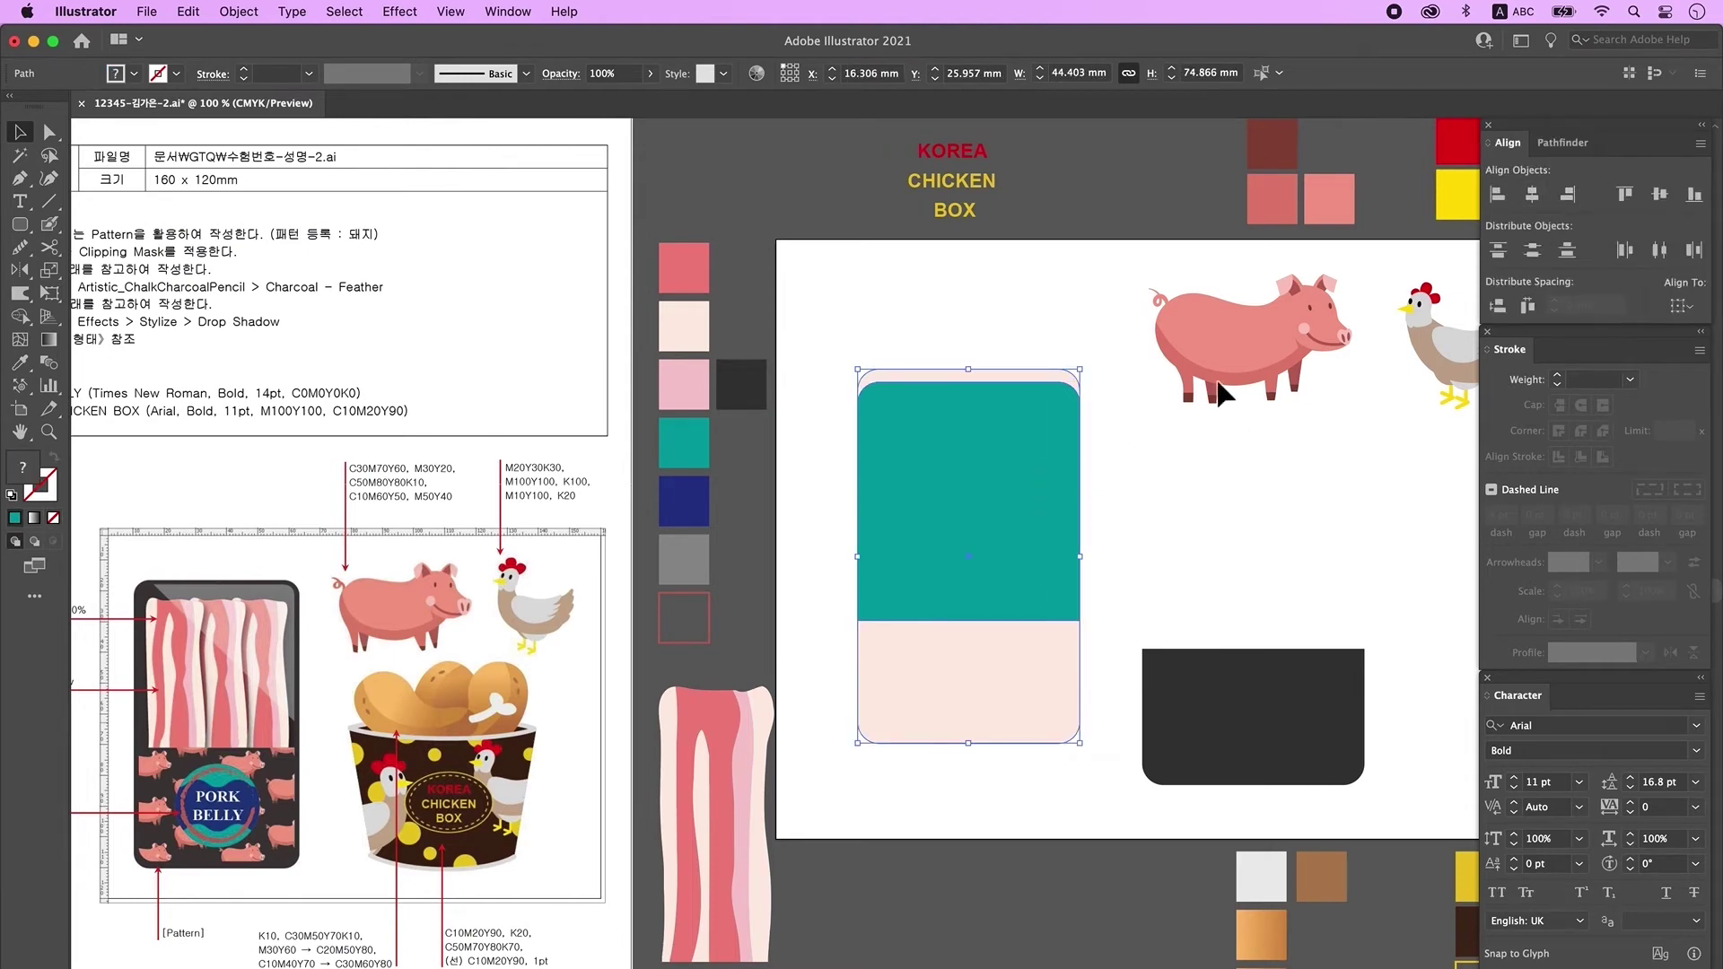
click(1626, 198)
- Shrink the teal piece slightly and center it inside the tray, leaving a thin rim along the sides and upper edge
click(899, 605)
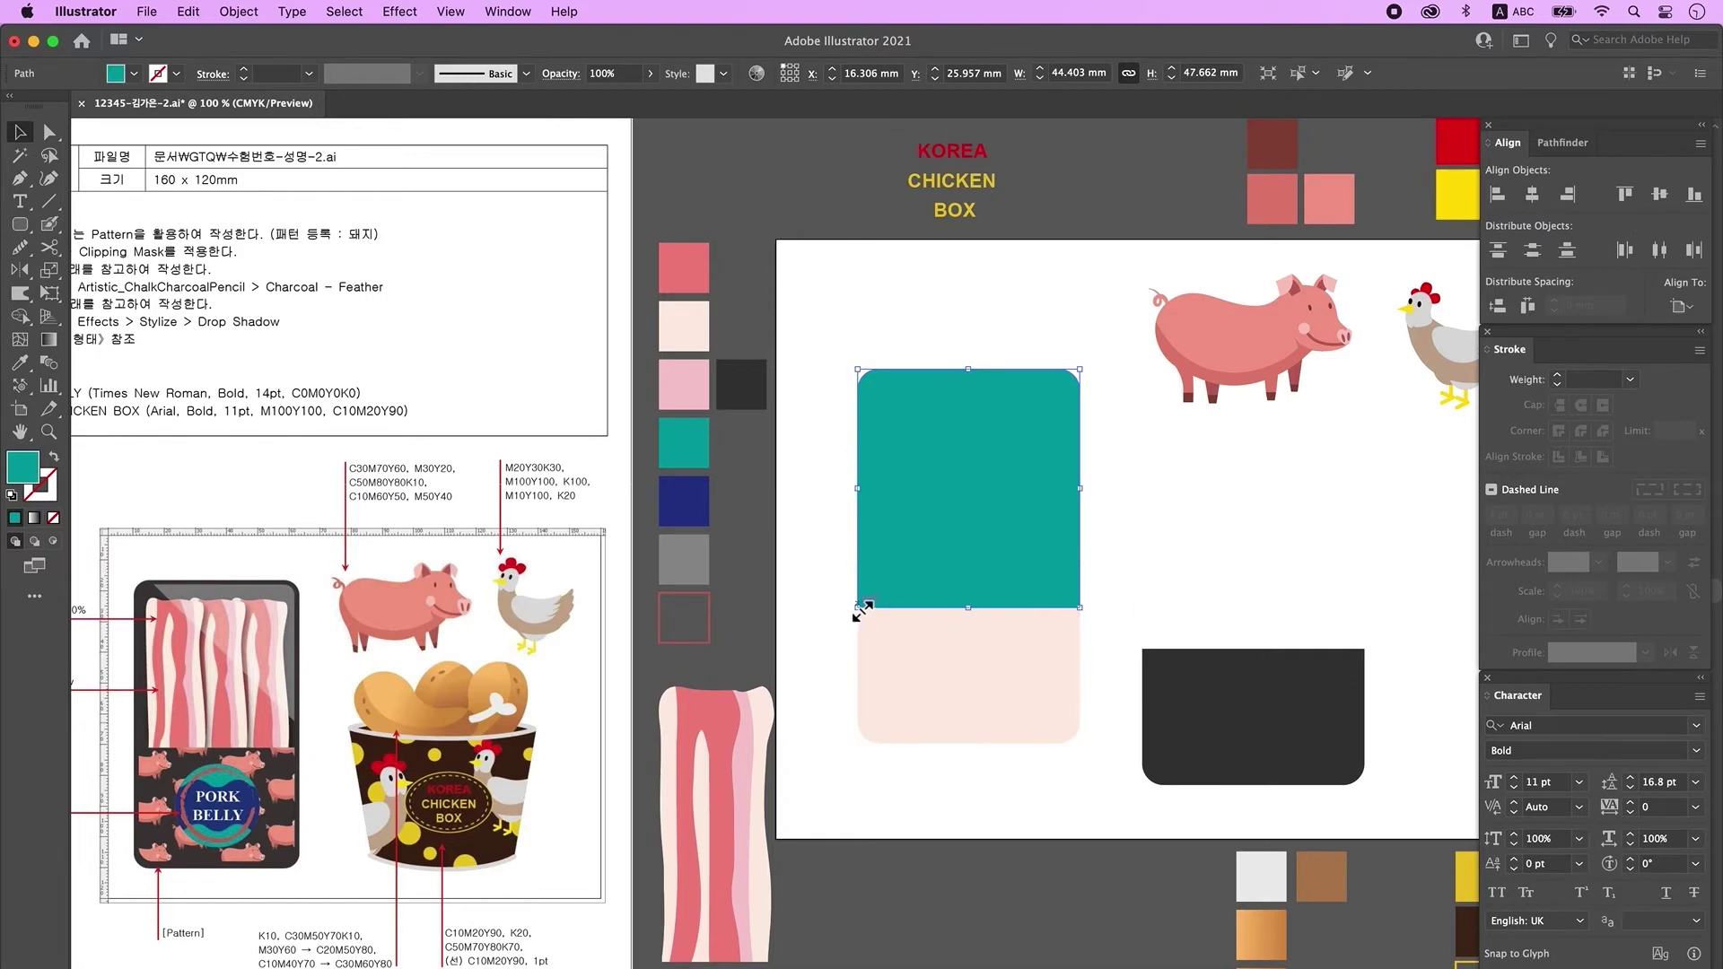
drag(1079, 608, 1068, 594)
drag(997, 475, 1003, 481)
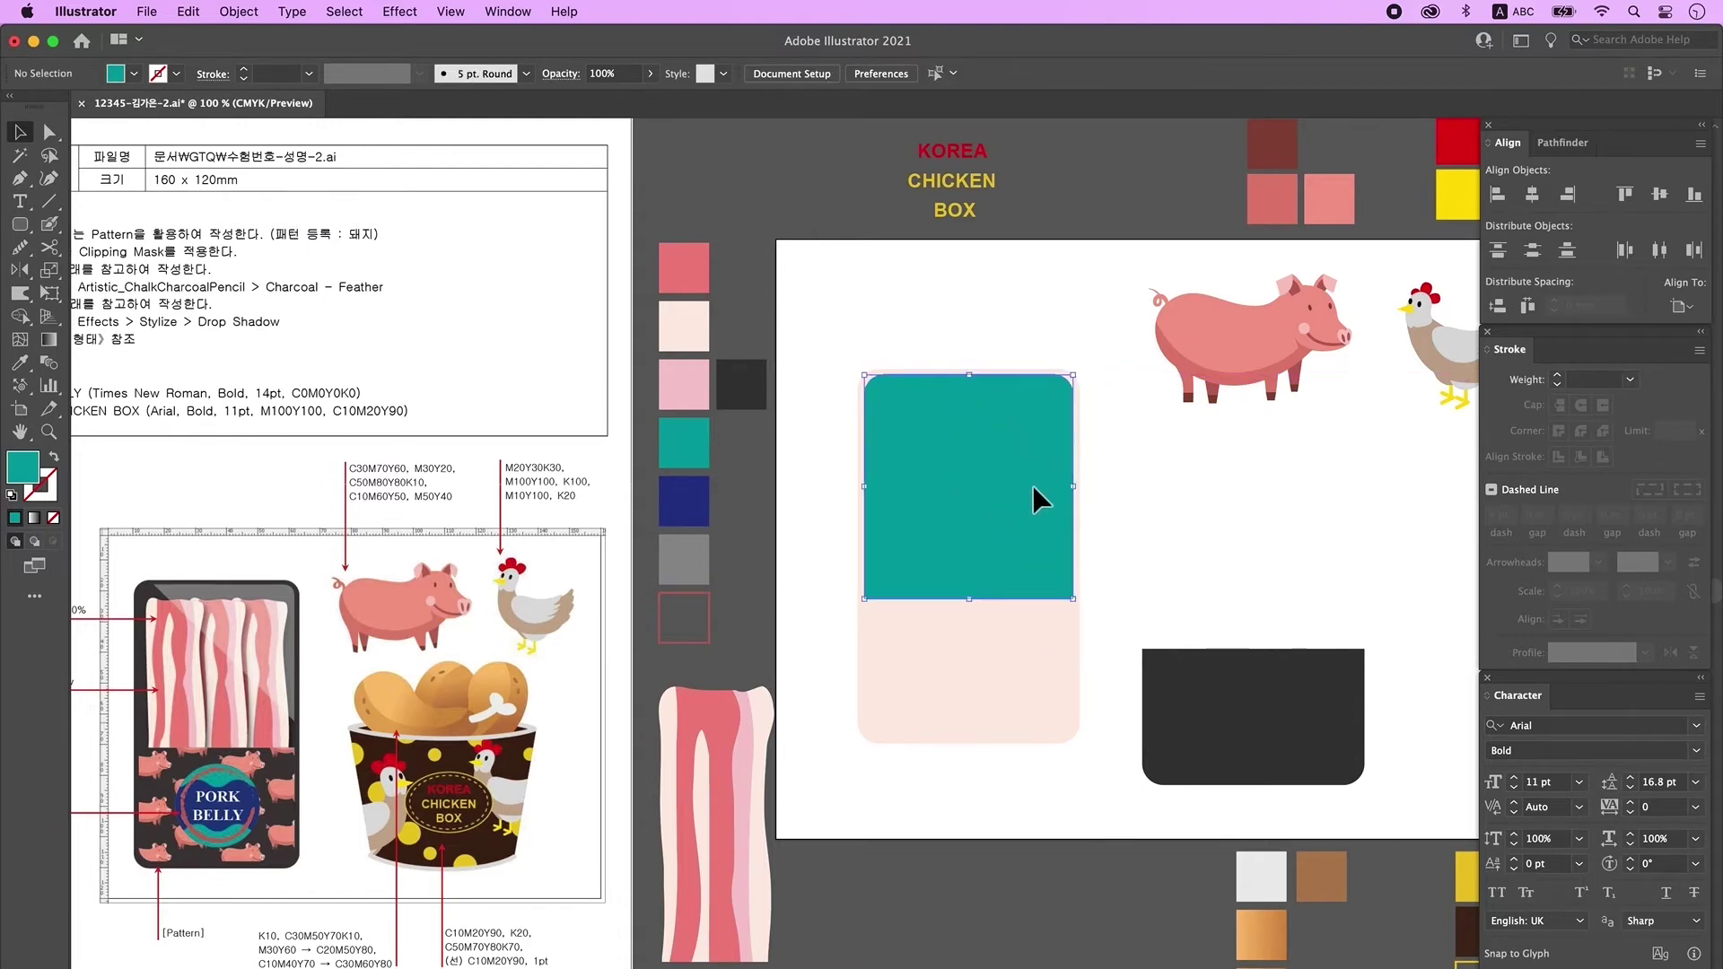
click(1250, 541)
- Draw a diagonal line across the teal piece from beyond its upper-left corner to beyond its lower-right corner
click(49, 201)
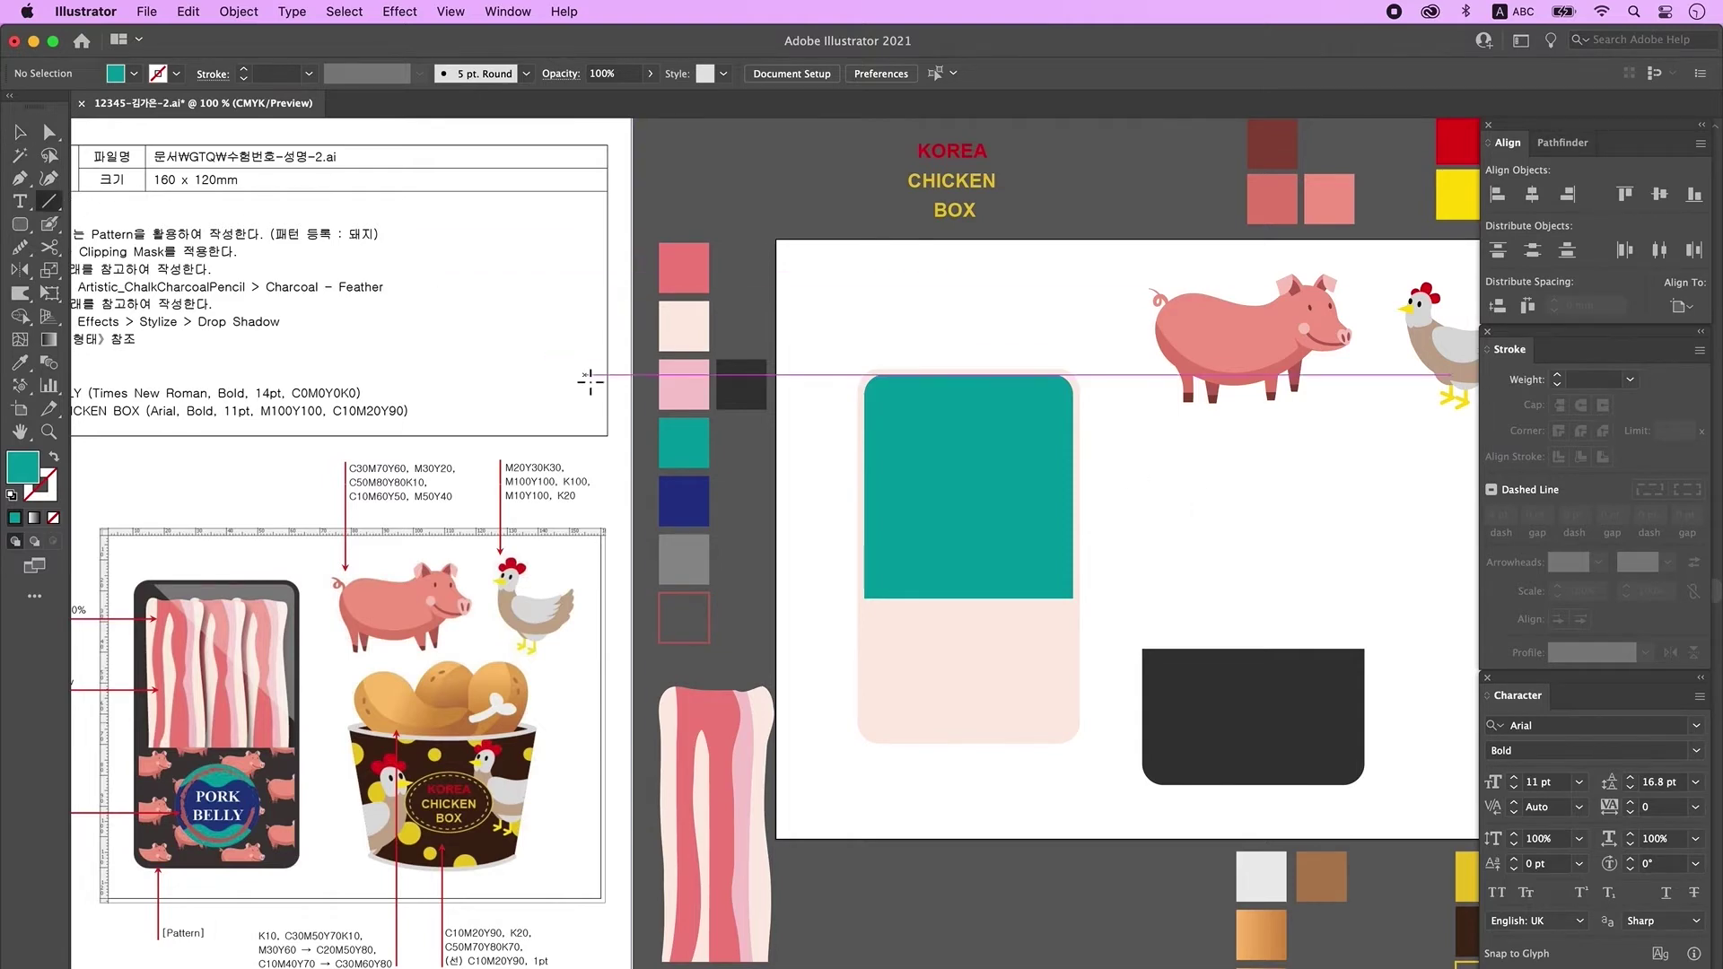
key(d)
mouse_move(865, 329)
mouse_down()
mouse_move(1127, 612)
mouse_move(852, 341)
mouse_up()
key(a)
click(1117, 600)
key(v)
- Divide the teal piece along the diagonal line and ungroup the two halves
click(982, 388)
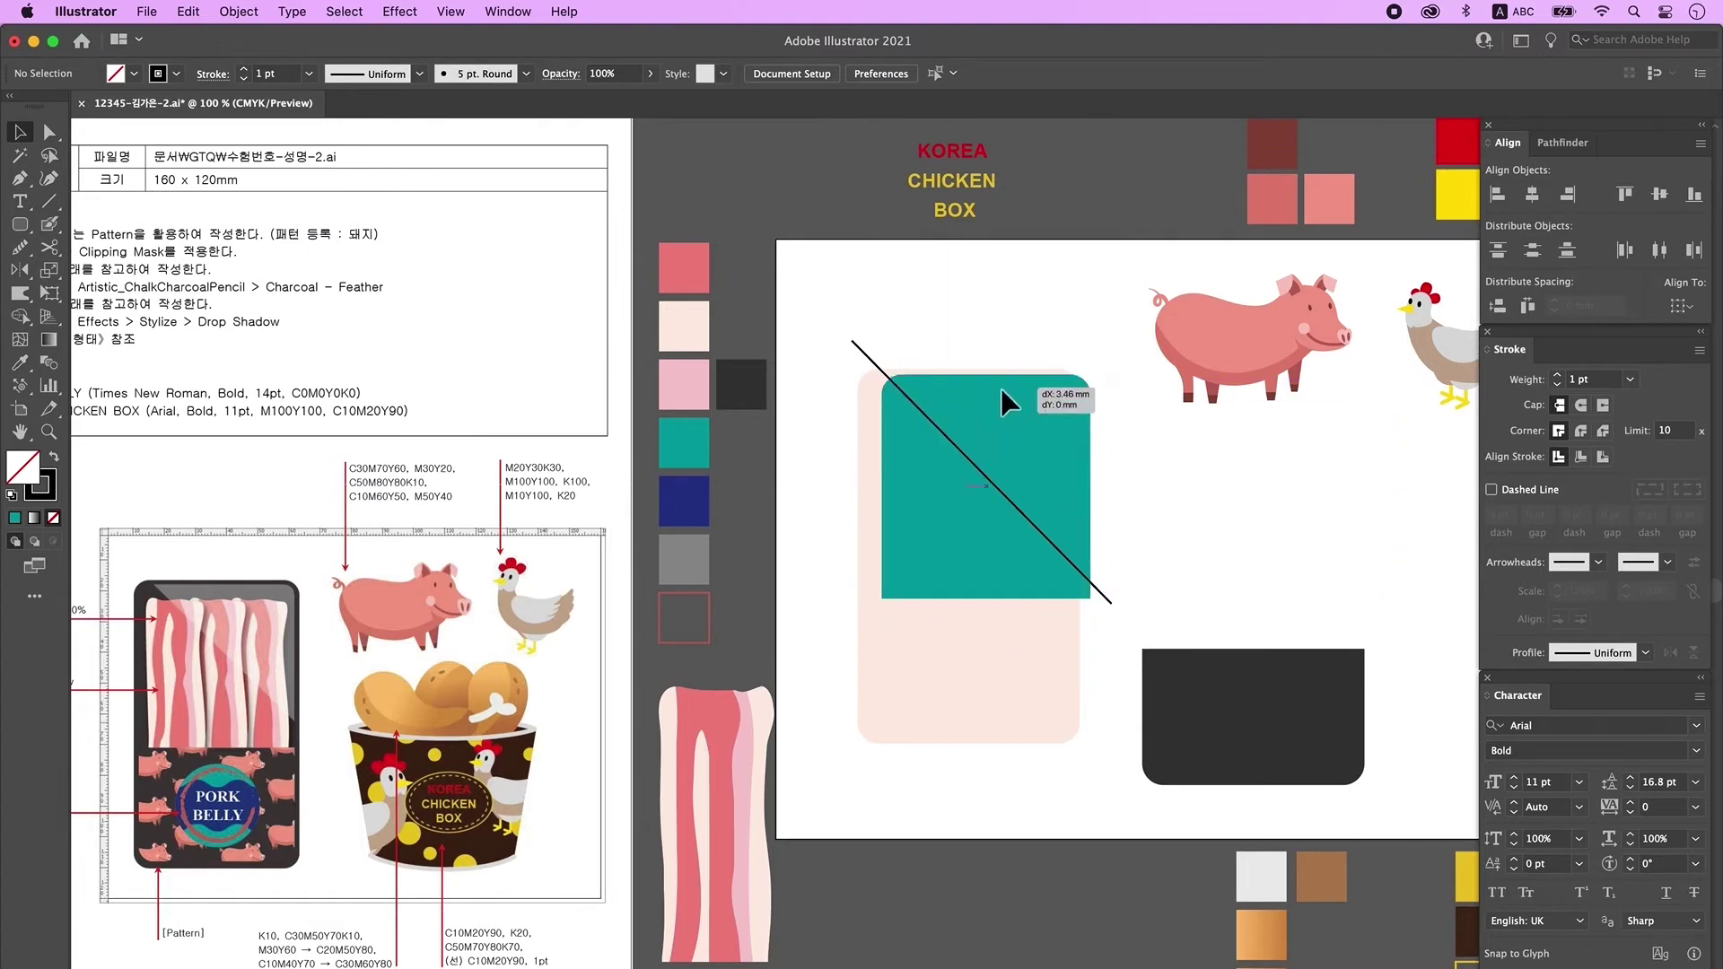
key(super+a)
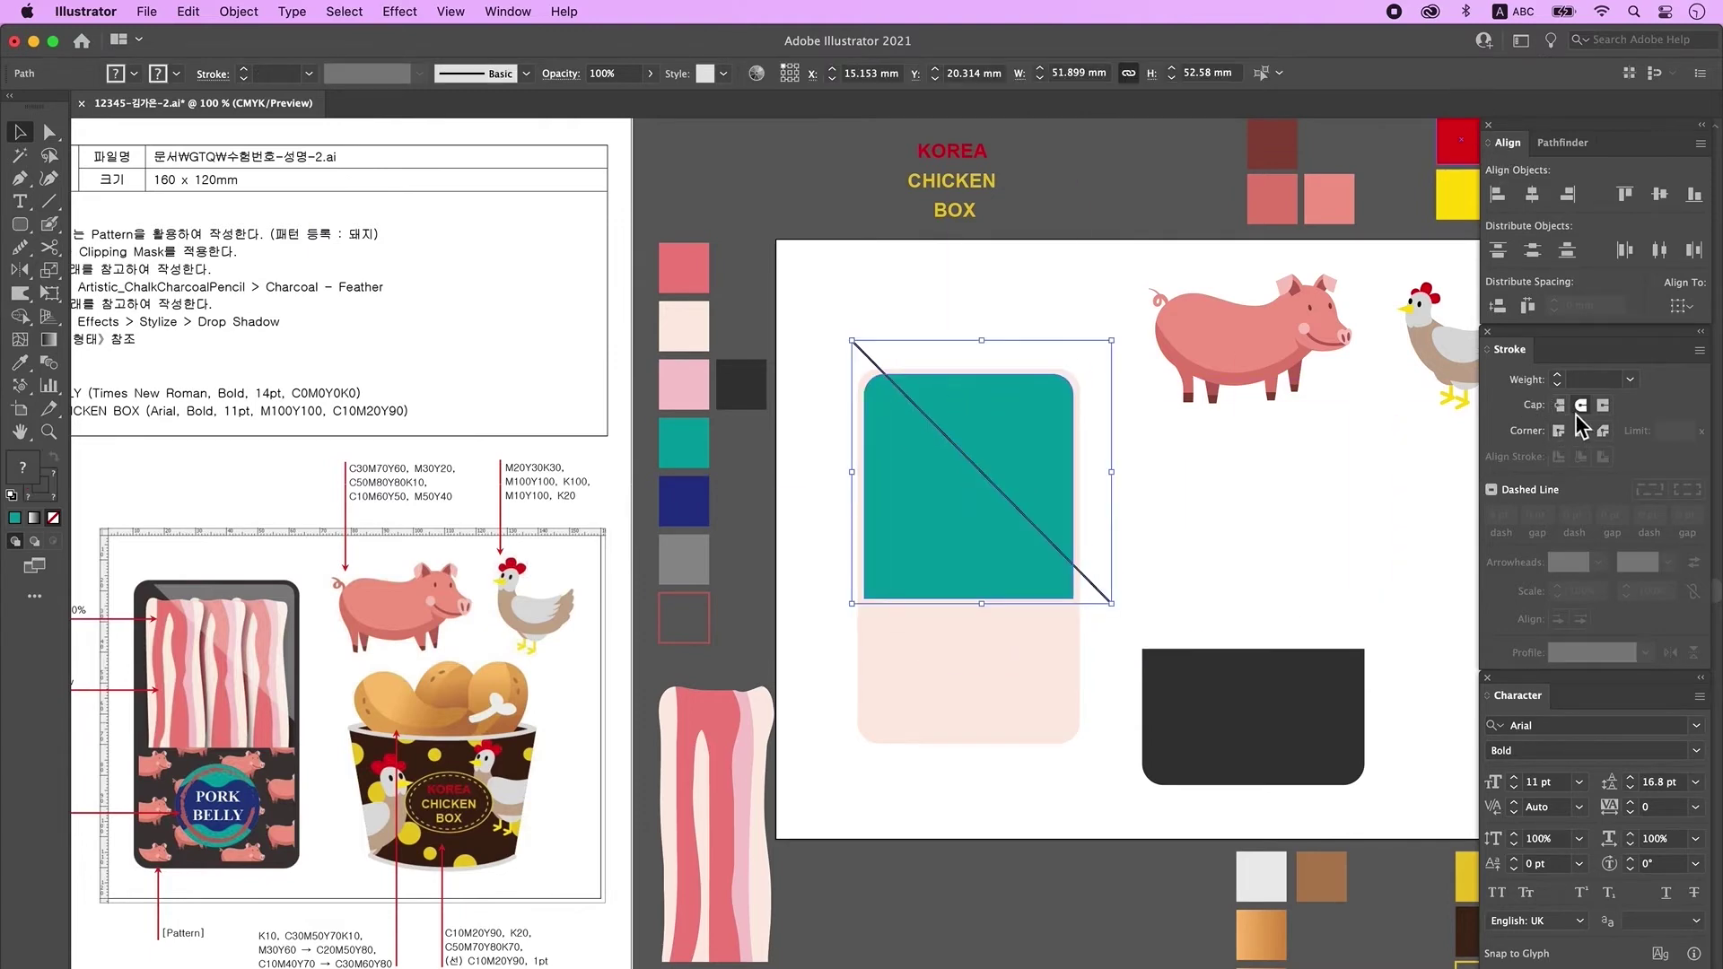
click(1562, 142)
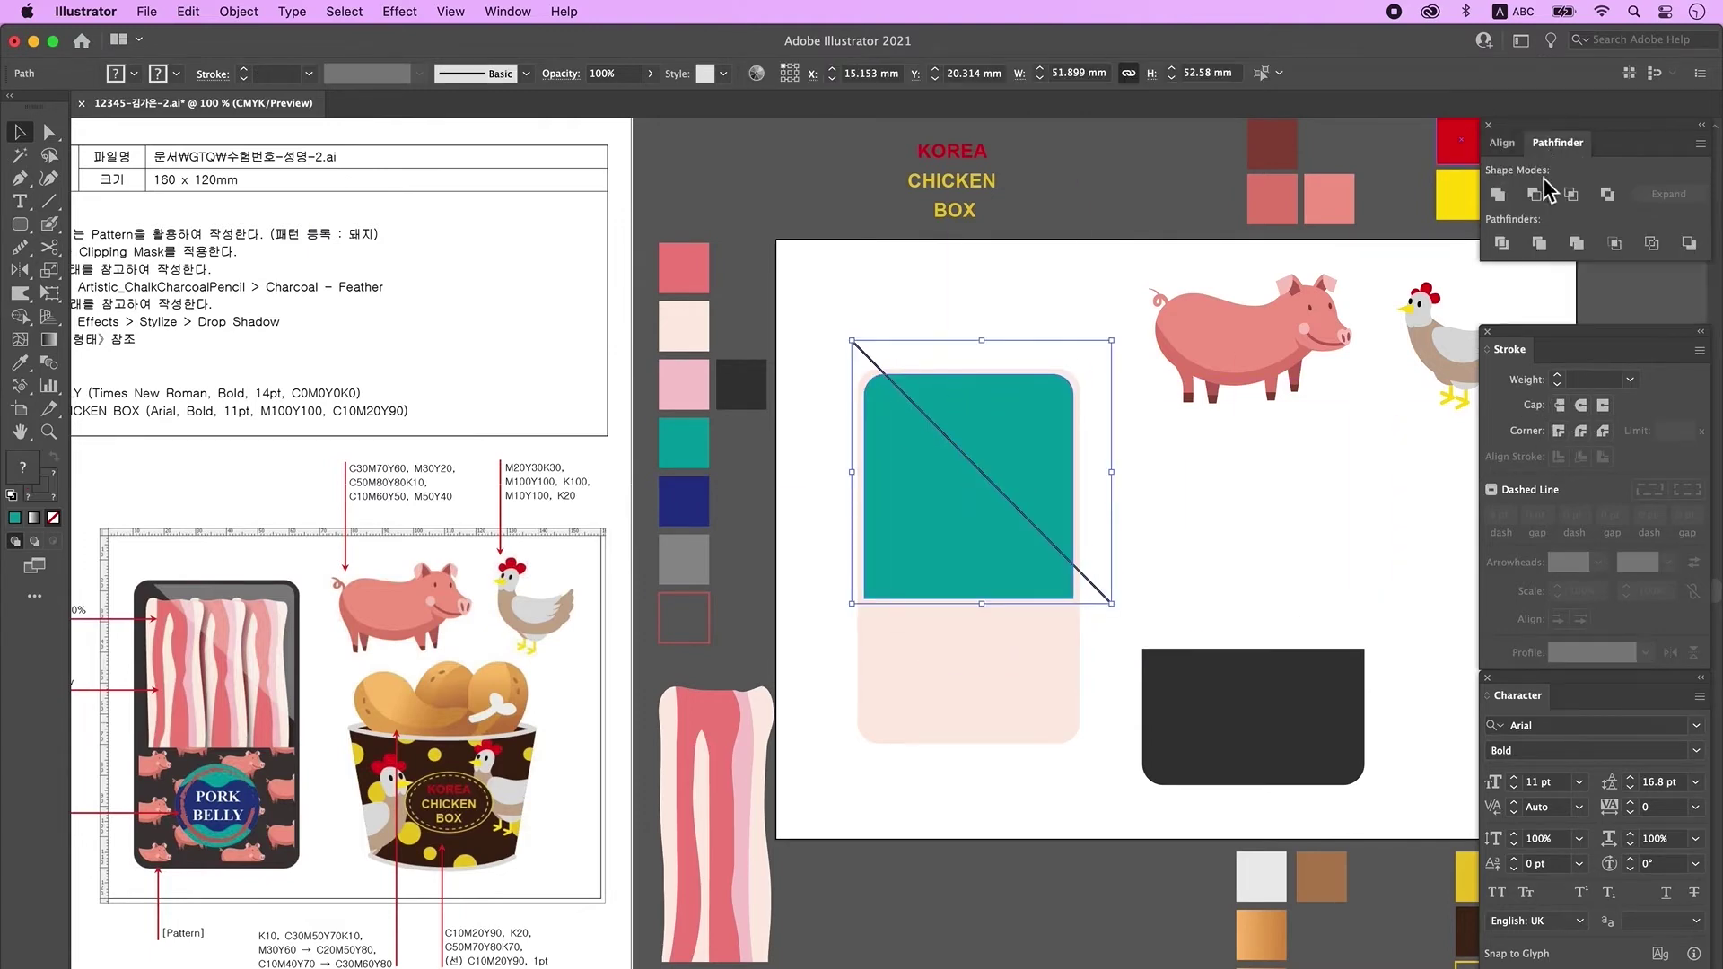
click(1501, 243)
right_click(923, 419)
click(961, 593)
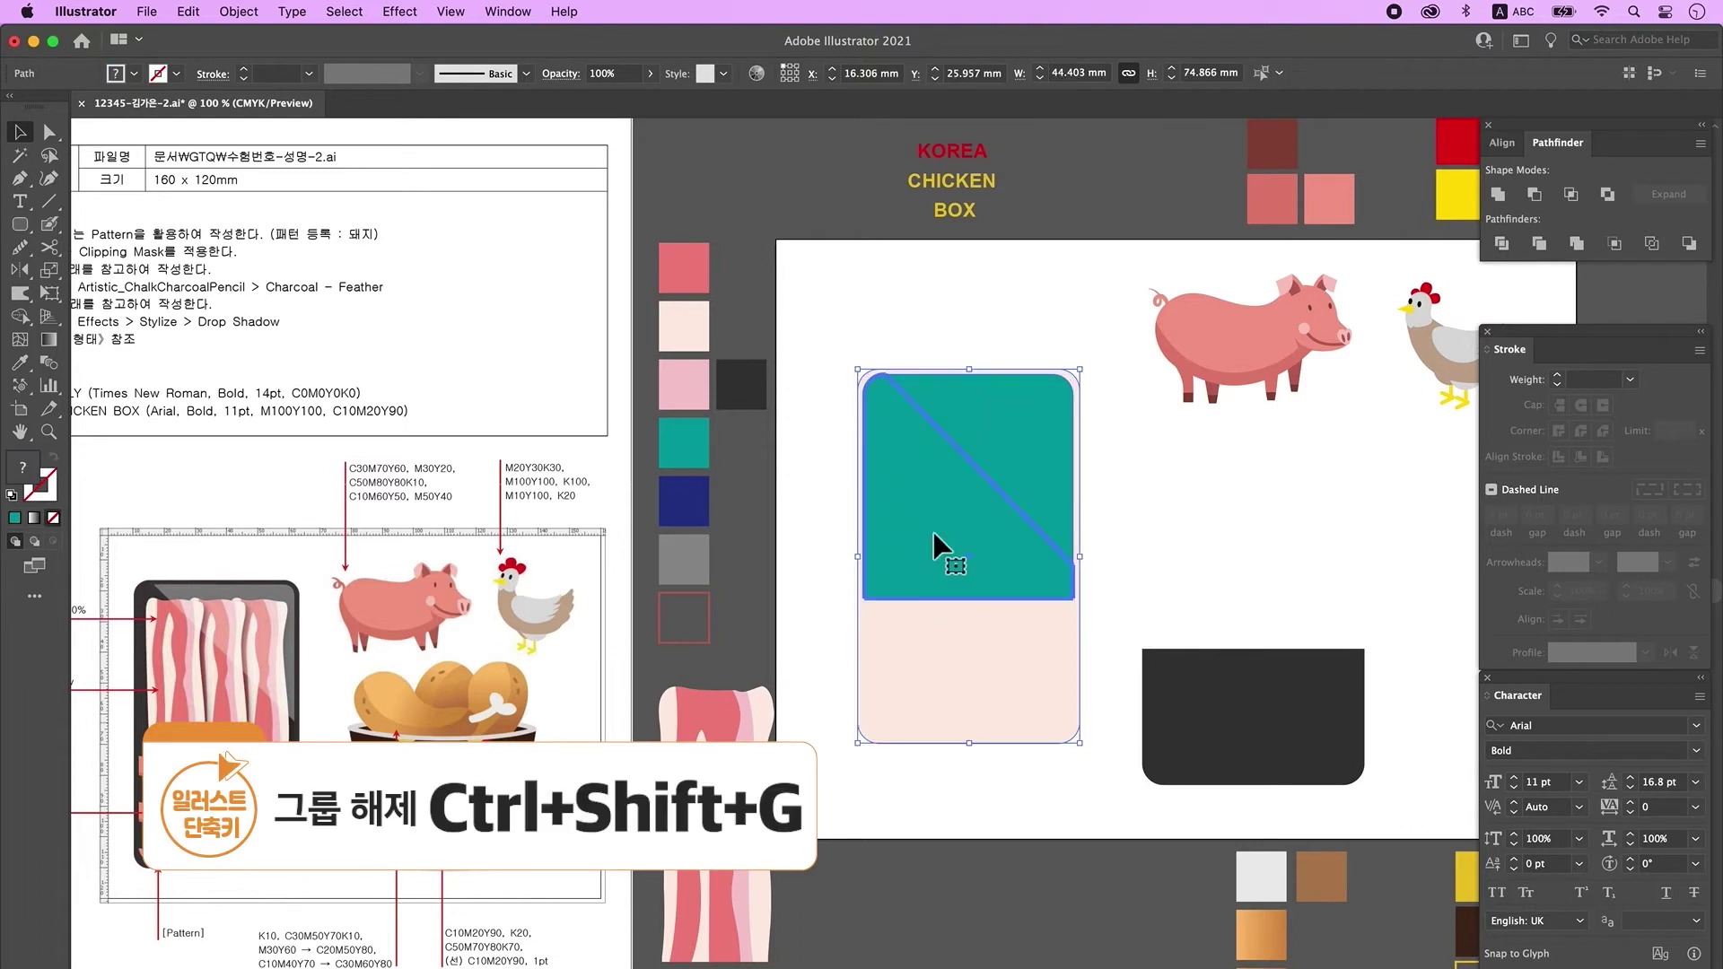
- Separate the lower-left teal half from the tray and delete it, keeping the upper-right triangle as the highlight
click(844, 557)
click(901, 531)
drag(901, 543, 872, 639)
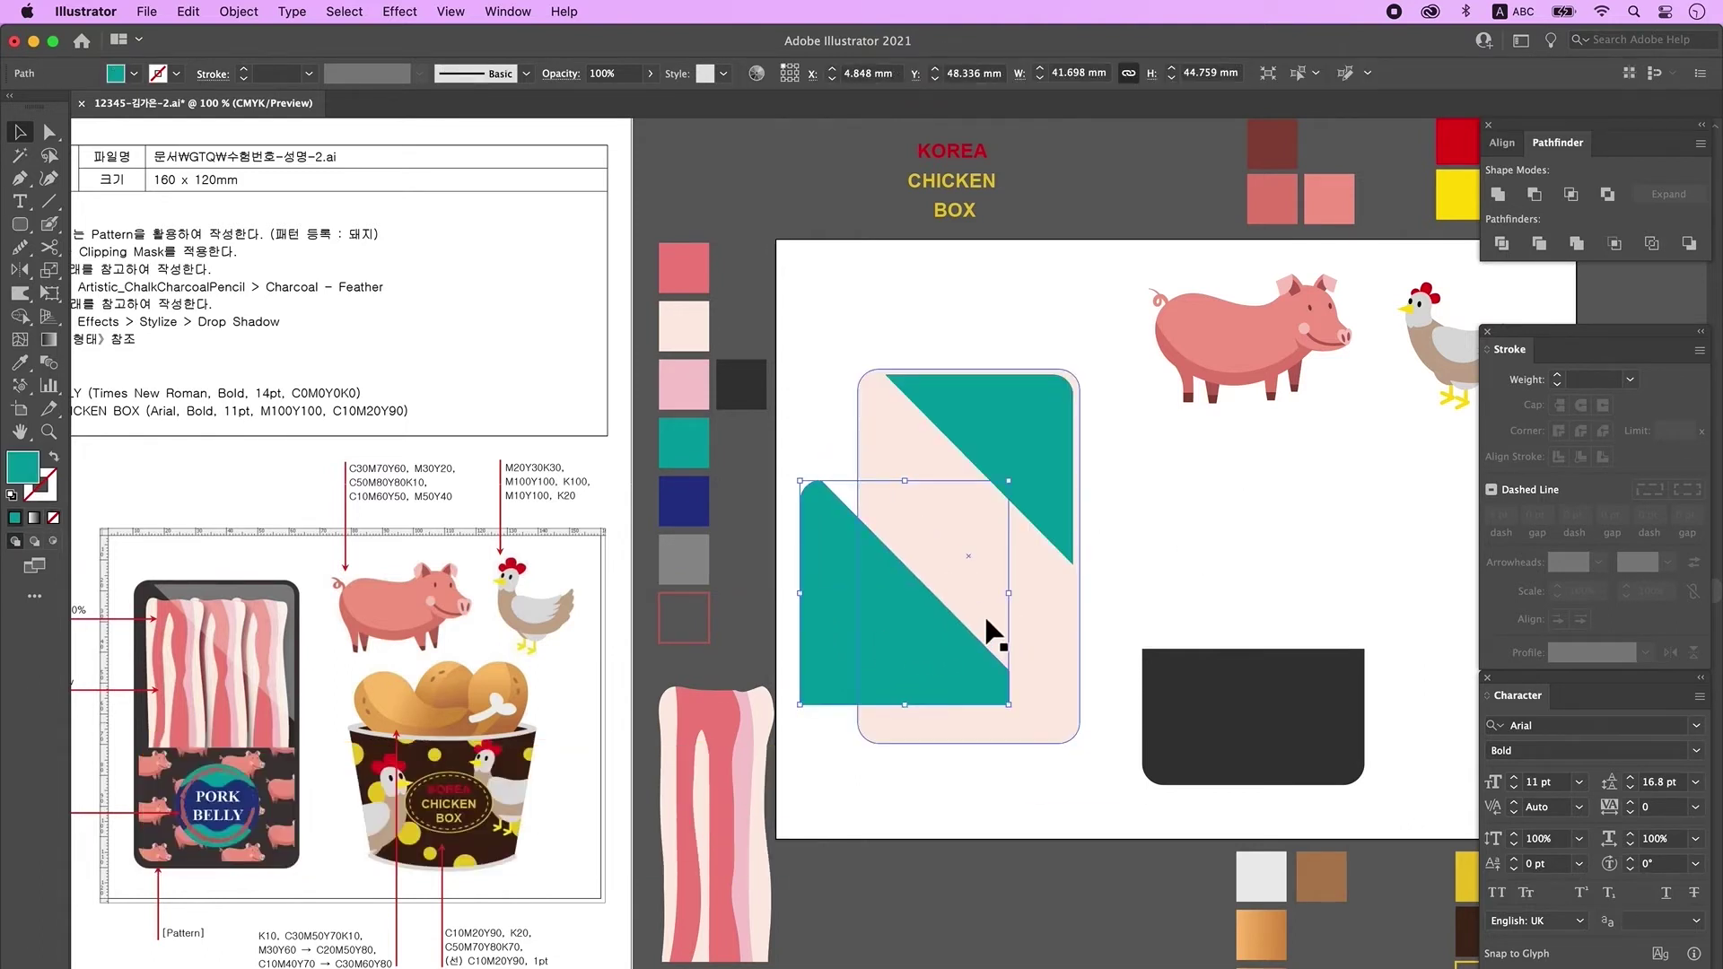
key(Delete)
- Move the meat strip onto the tray and scale it down near the tray's upper-right corner
drag(727, 843, 1010, 565)
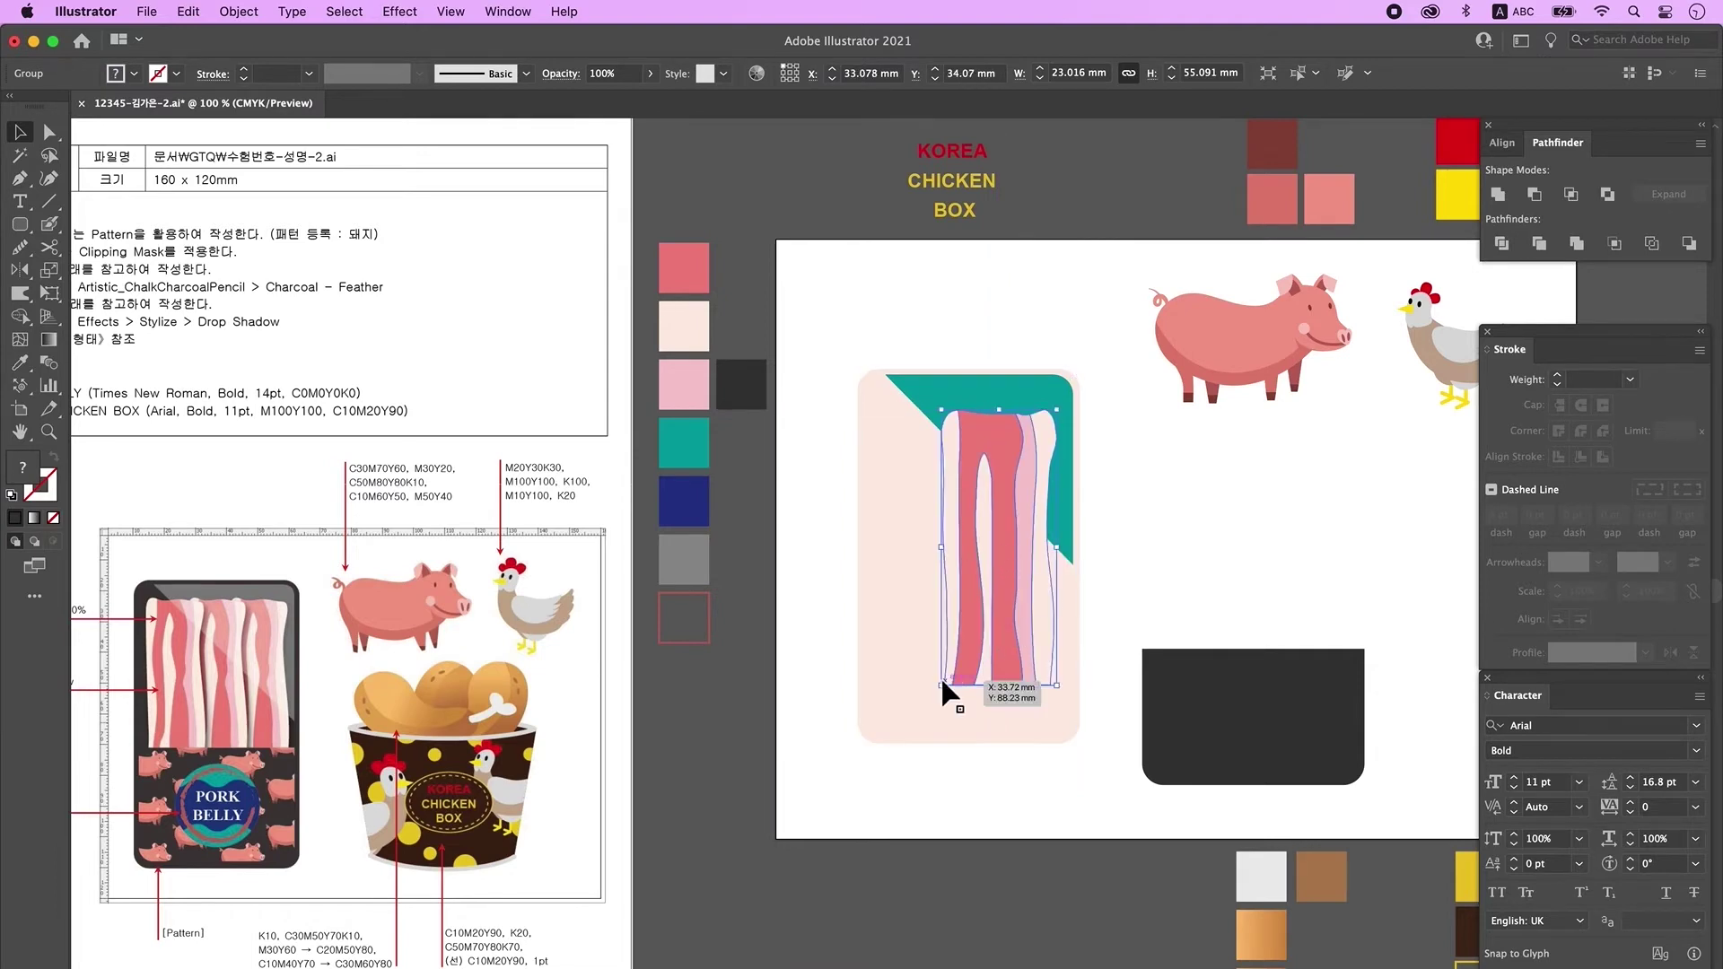
drag(942, 689, 1027, 549)
click(1070, 544)
key(super+shift+a)
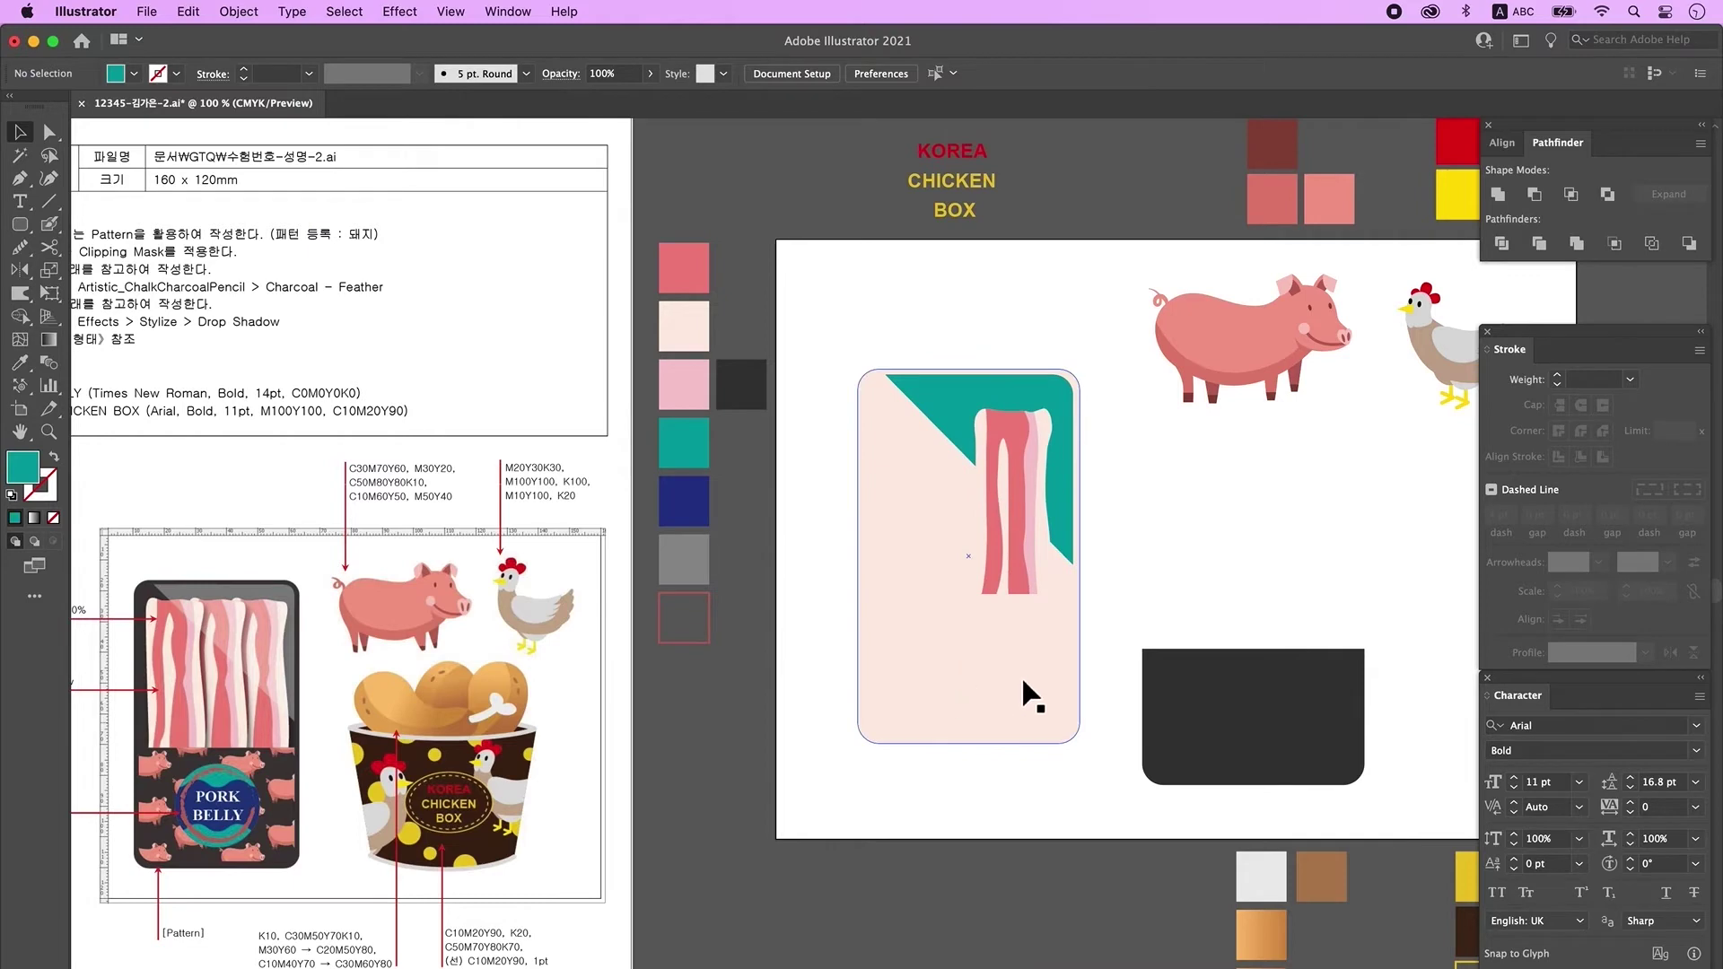
- Fill the tray rectangle with the dark gray swatch
click(970, 687)
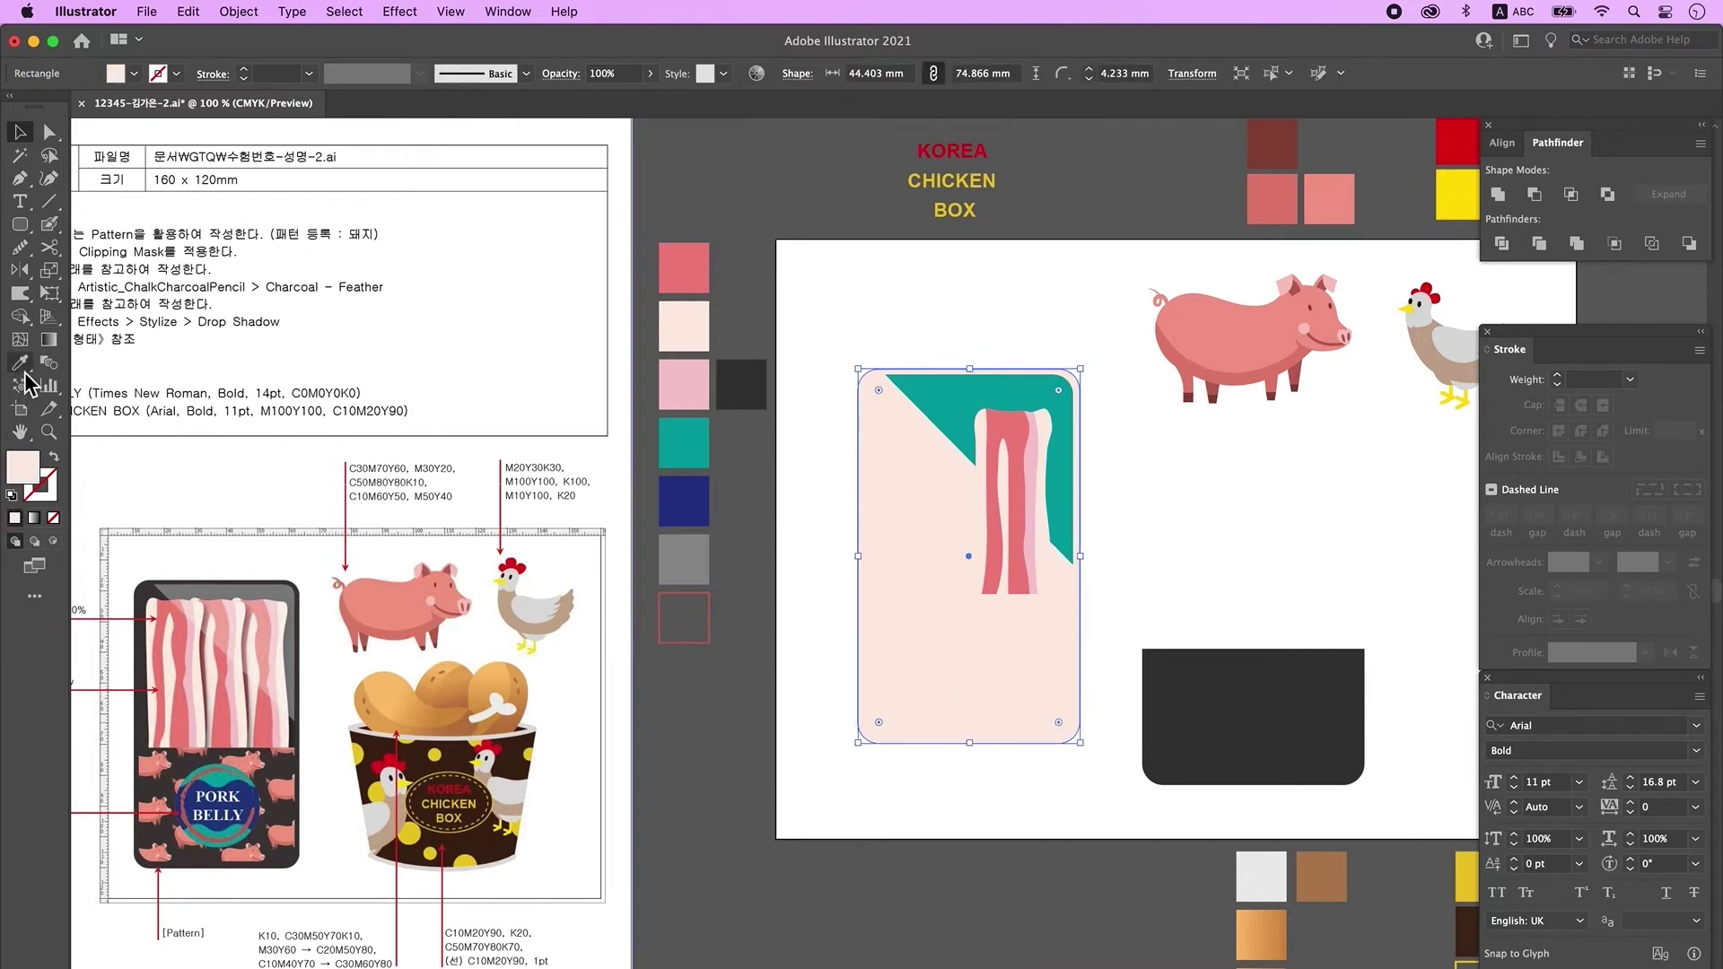
click(20, 362)
click(741, 384)
click(20, 132)
- Make the tray's triangular highlight white at 30% opacity and bring it in front of the meat strip
click(1032, 395)
key(super+shift+])
click(613, 74)
text(30)
key(Return)
- Reposition the meat strip and stretch it to about 15.5 × 51 mm on the right half of the tray
drag(1012, 517, 1012, 503)
drag(1013, 580, 1014, 649)
drag(1017, 599, 1025, 597)
scroll(1208, 583, left, 2)
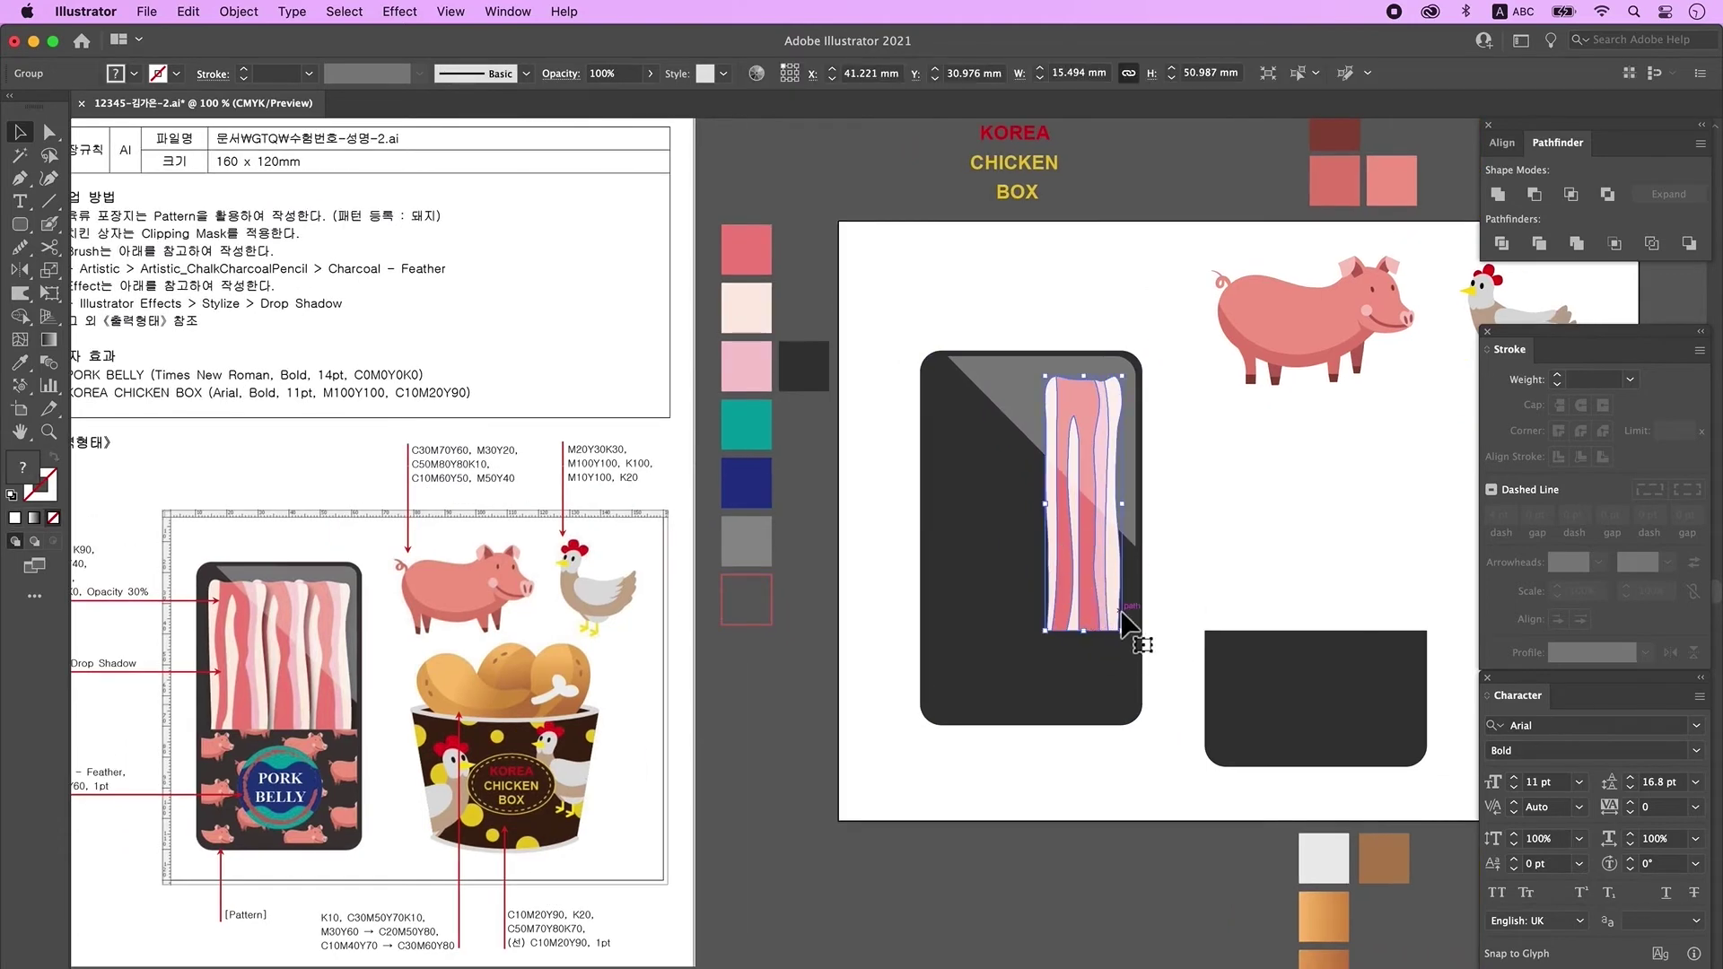
- Give the meat strip a Multiply drop shadow with 30% opacity, 2 mm offsets and 1 mm blur, and place two copies alongside it
click(400, 12)
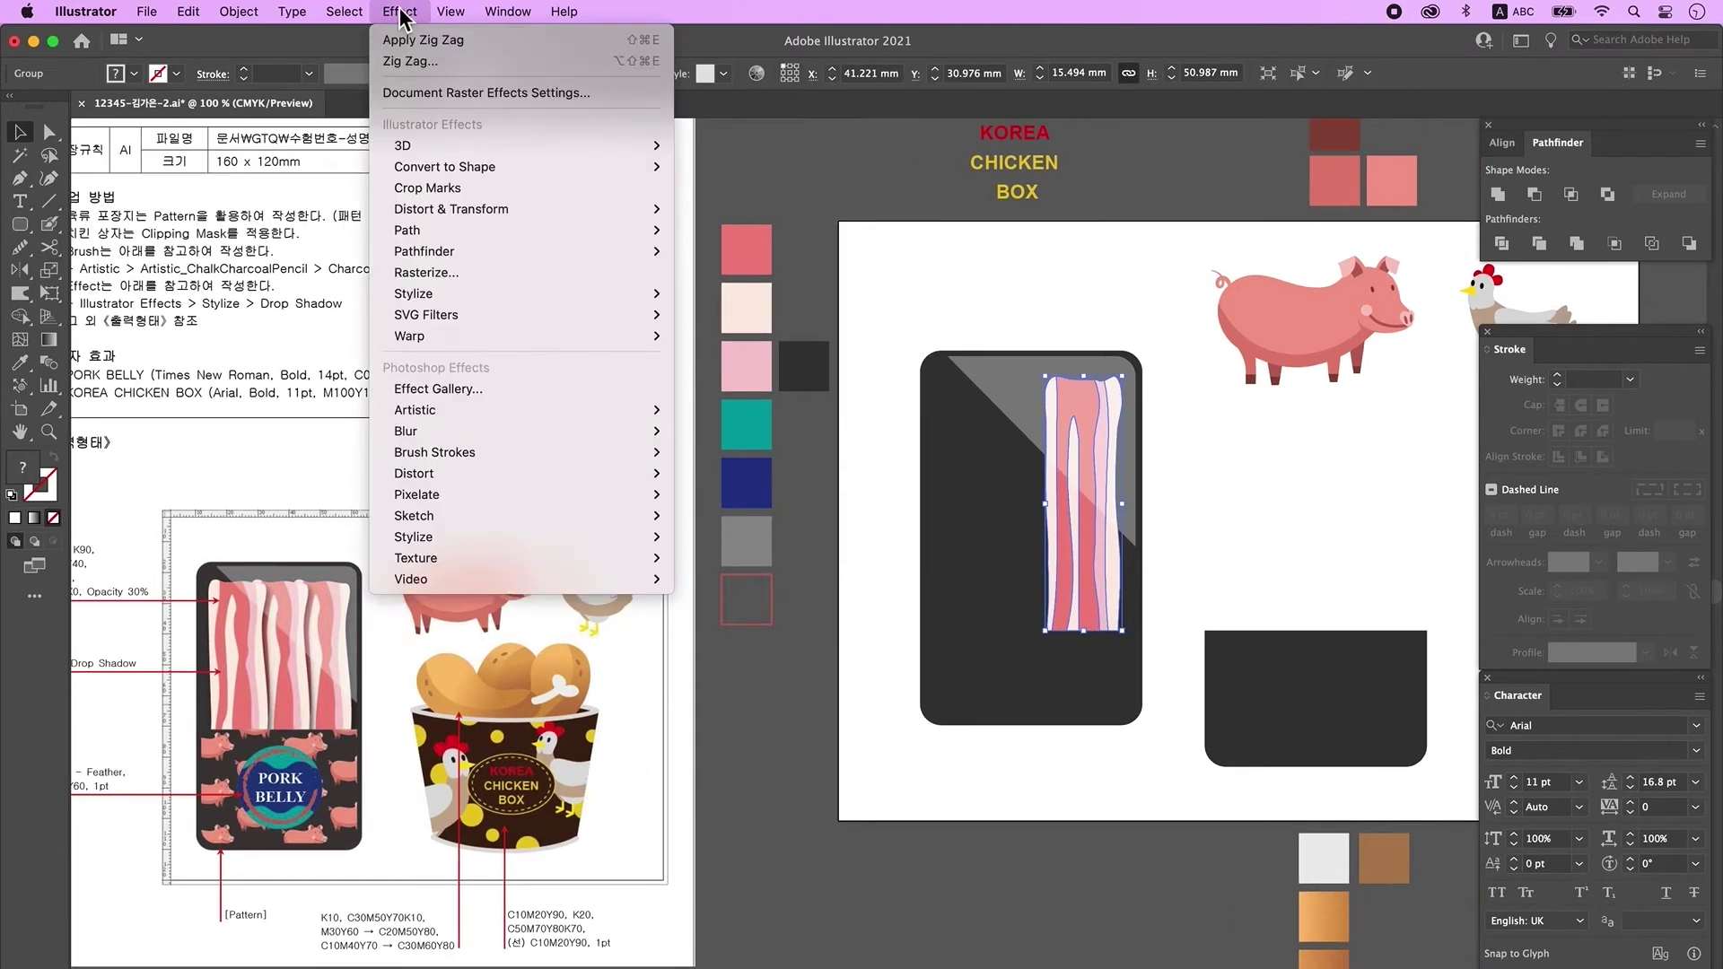
mouse_move(477, 296)
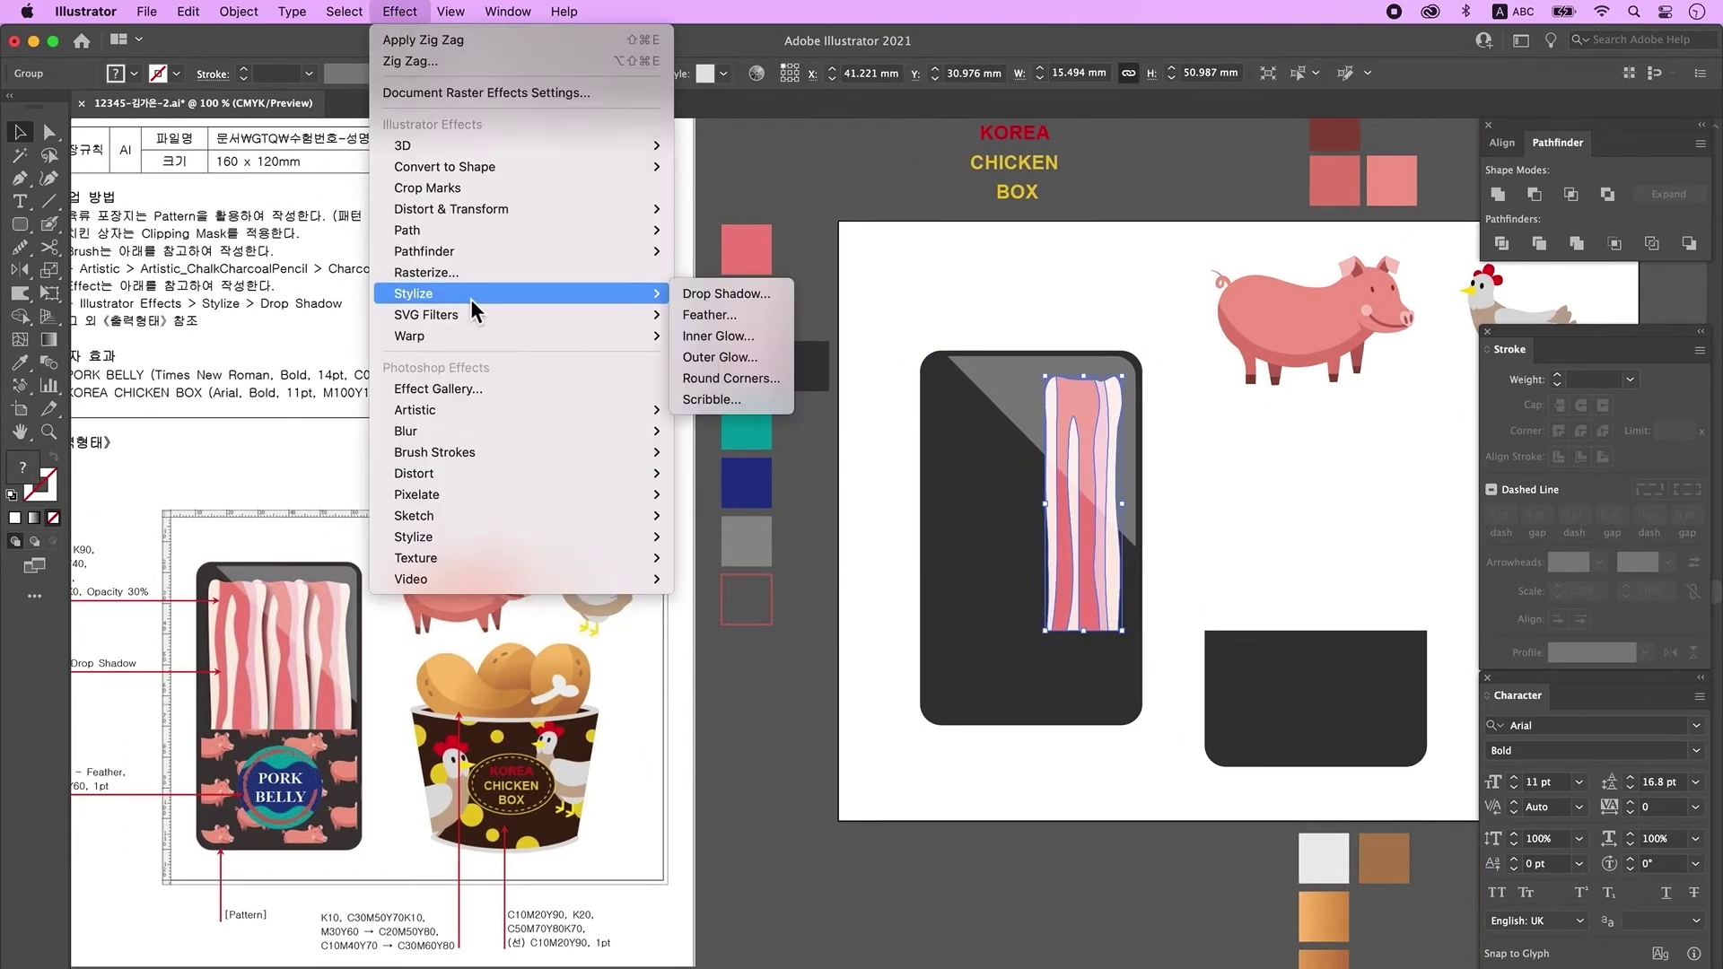
click(750, 294)
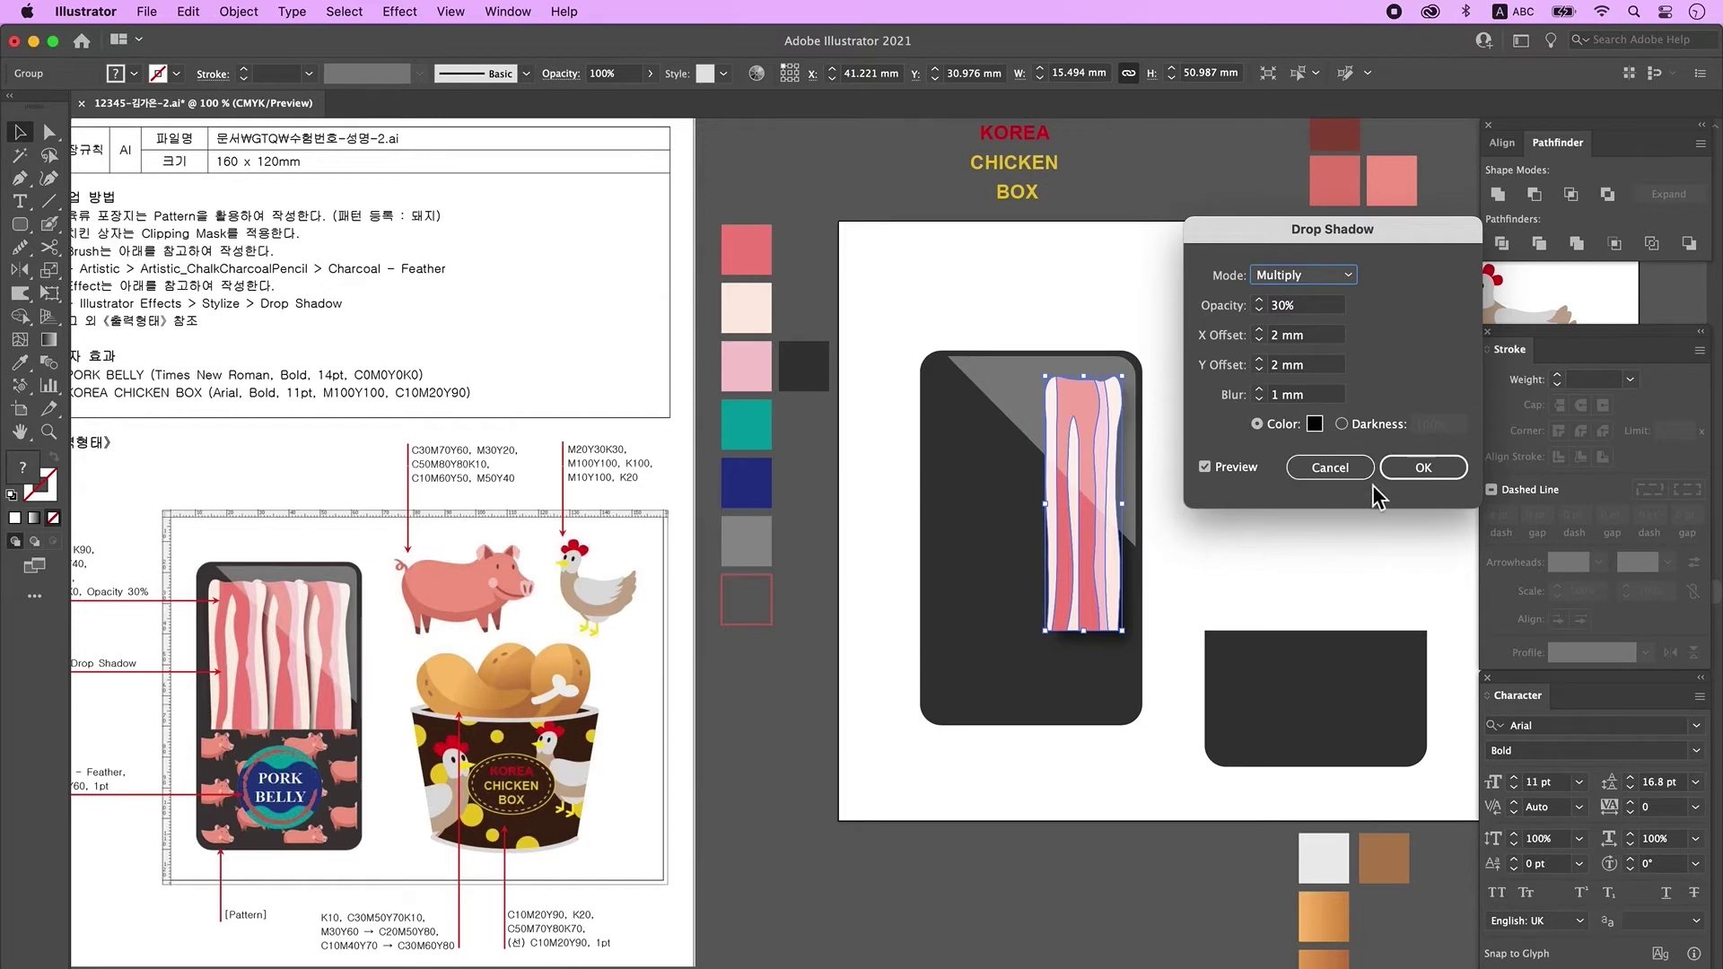
click(1431, 477)
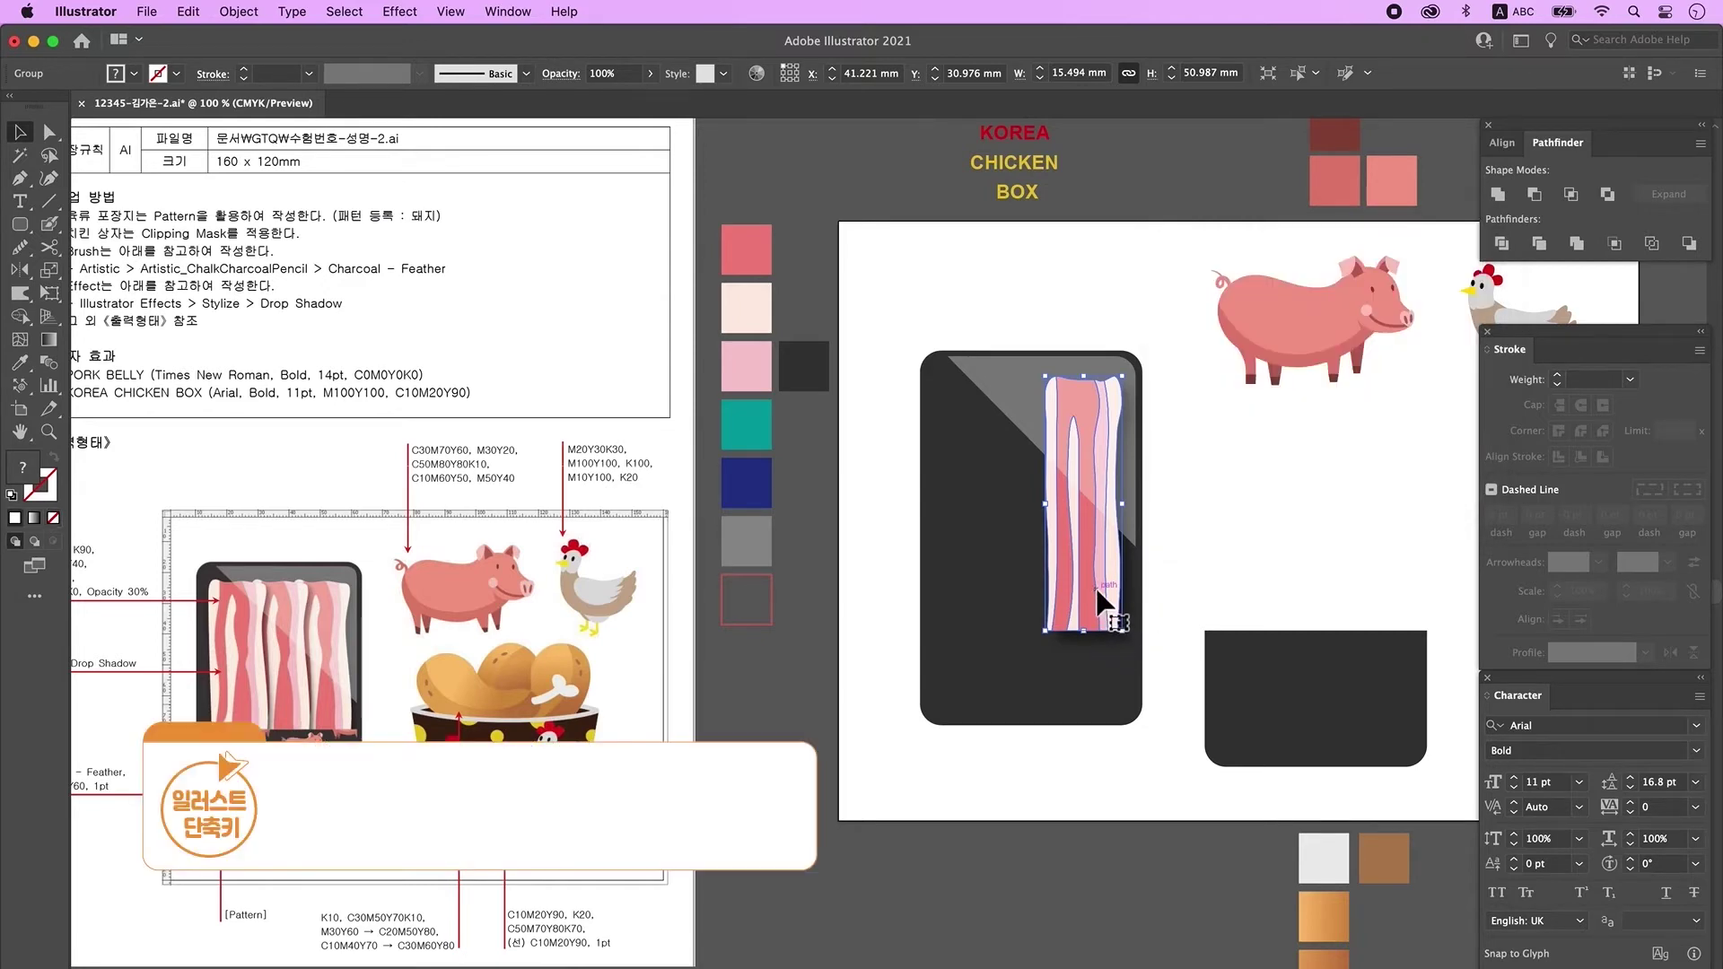
drag(1097, 606, 988, 593)
key(super+shift+a)
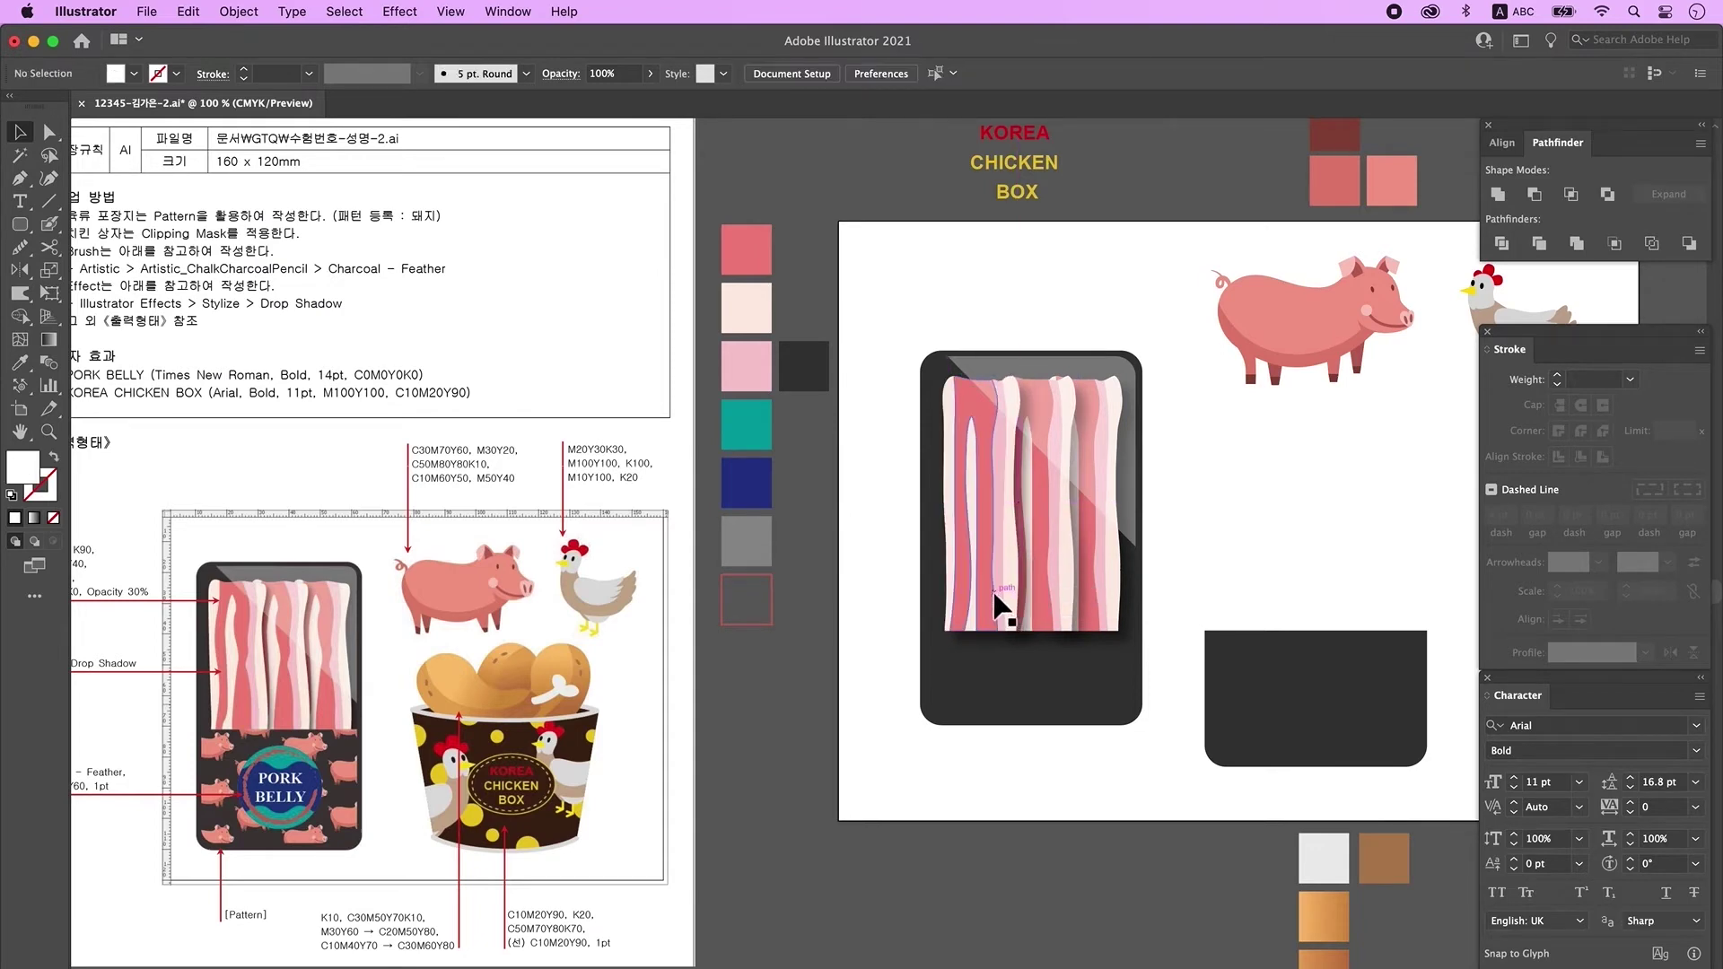
- Move the separate dark gray piece over the lower tray and align it to the tray's left and bottom edges
drag(1315, 736, 1080, 644)
shift+click(959, 689)
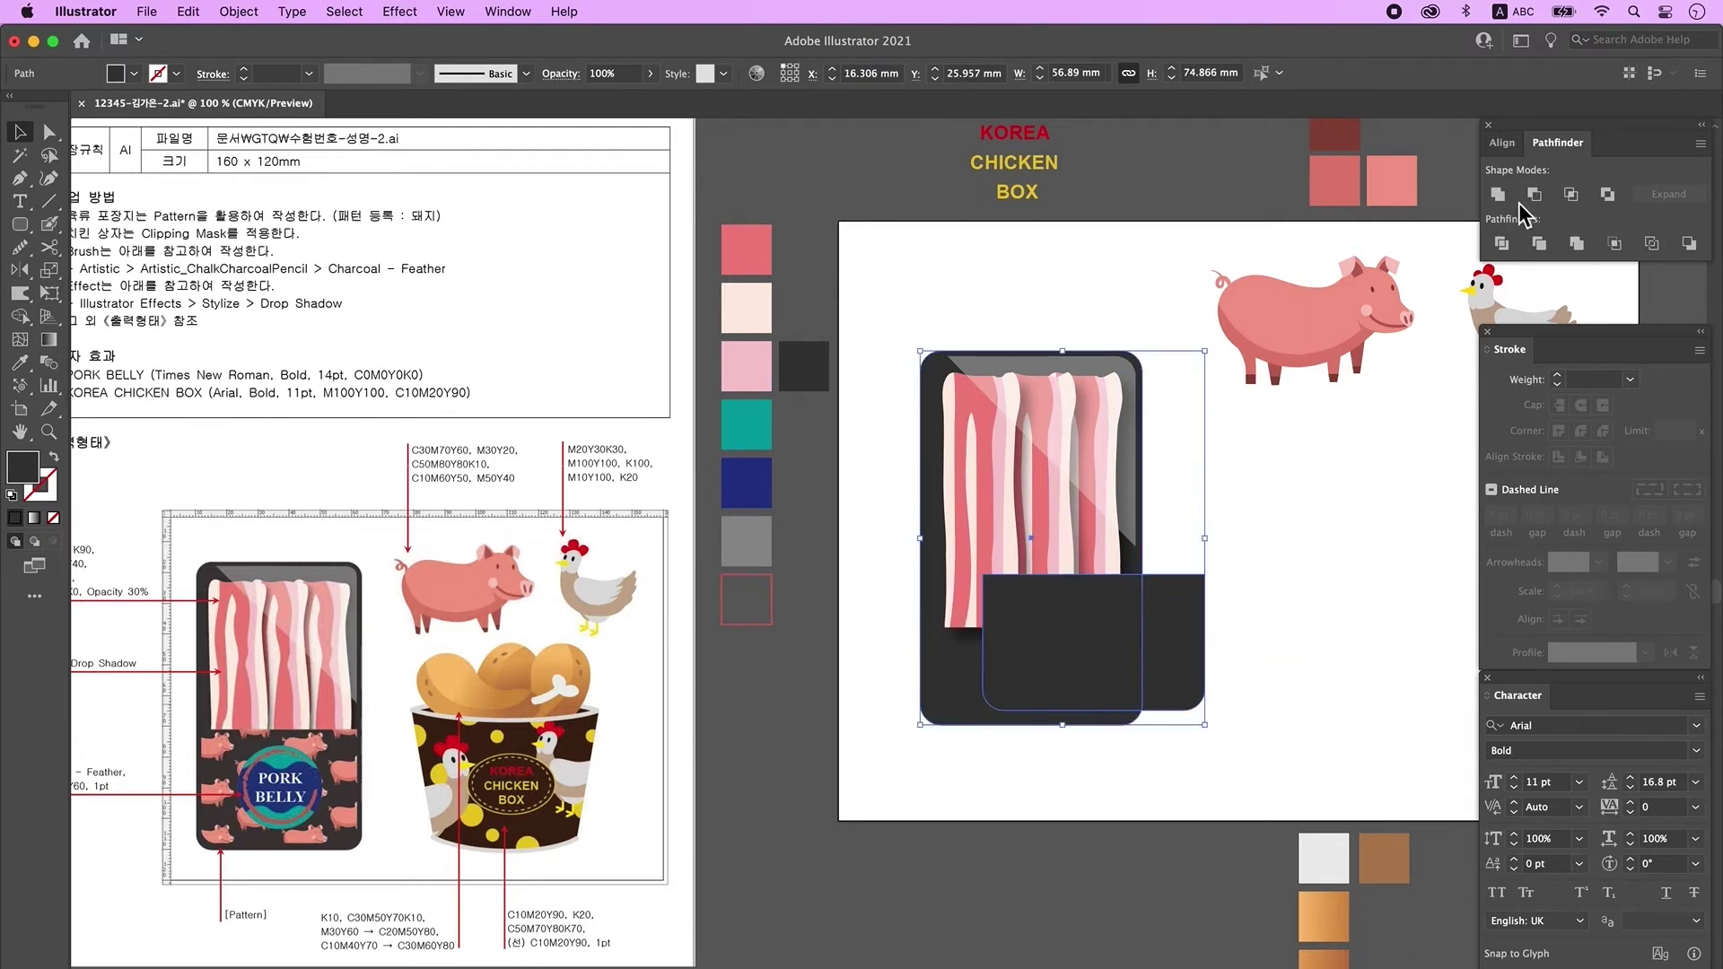
click(1502, 142)
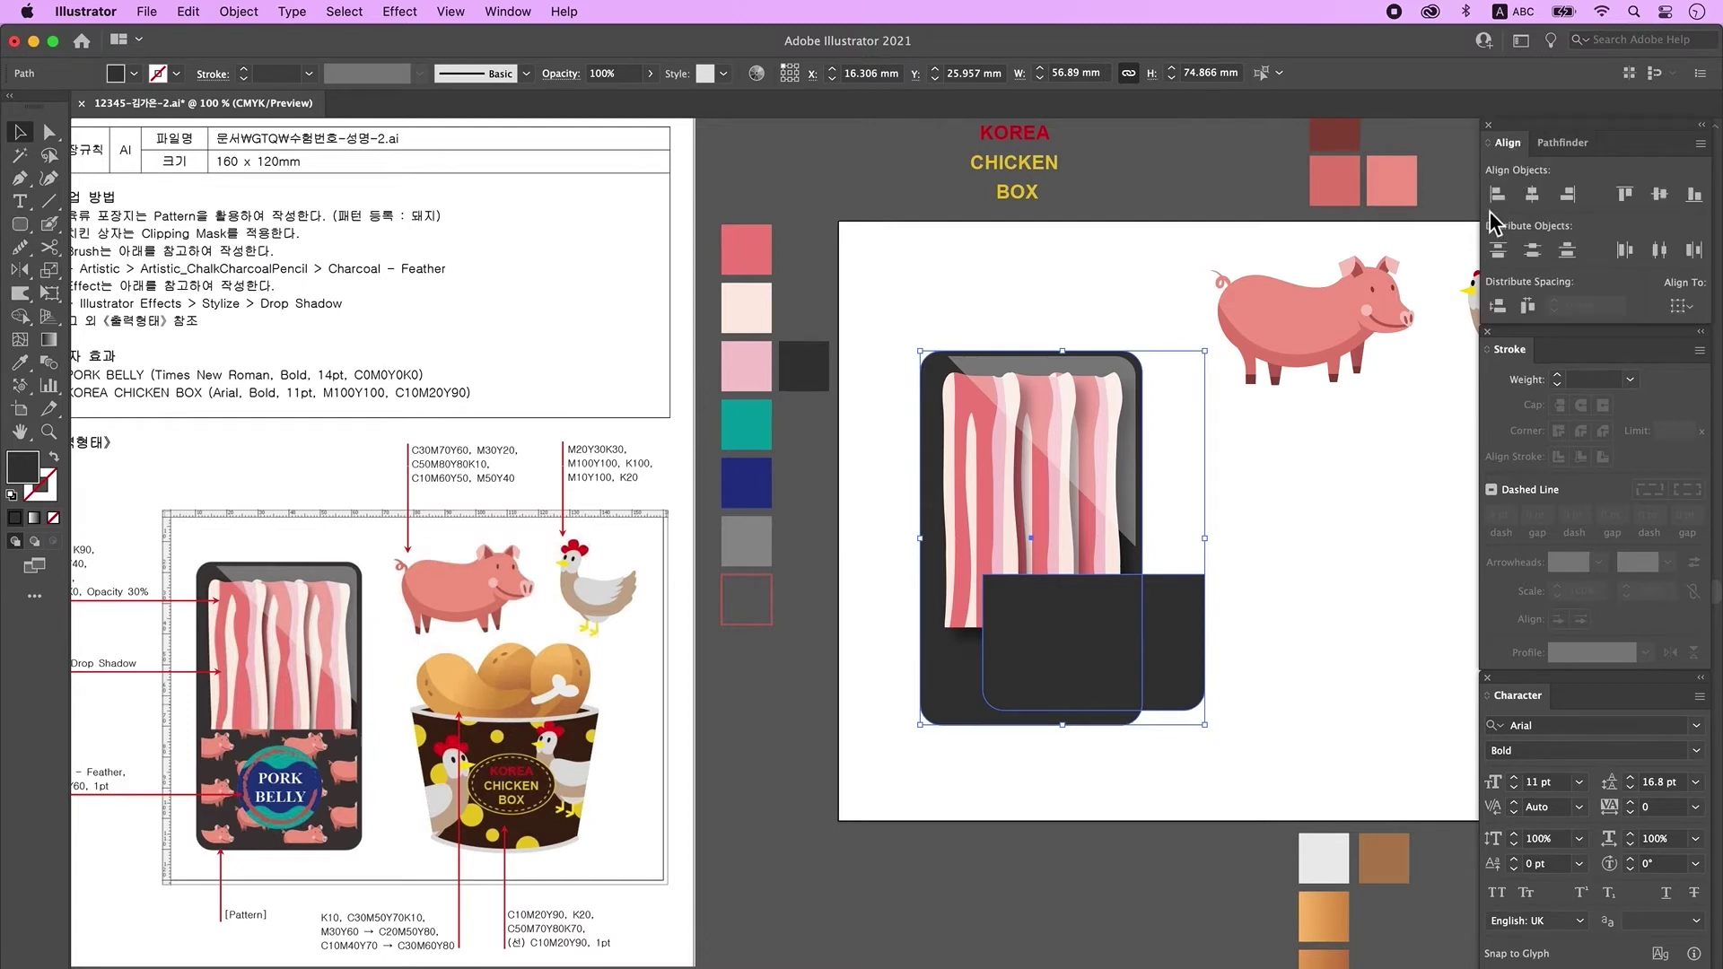
click(1496, 194)
click(1694, 194)
click(1245, 686)
click(996, 643)
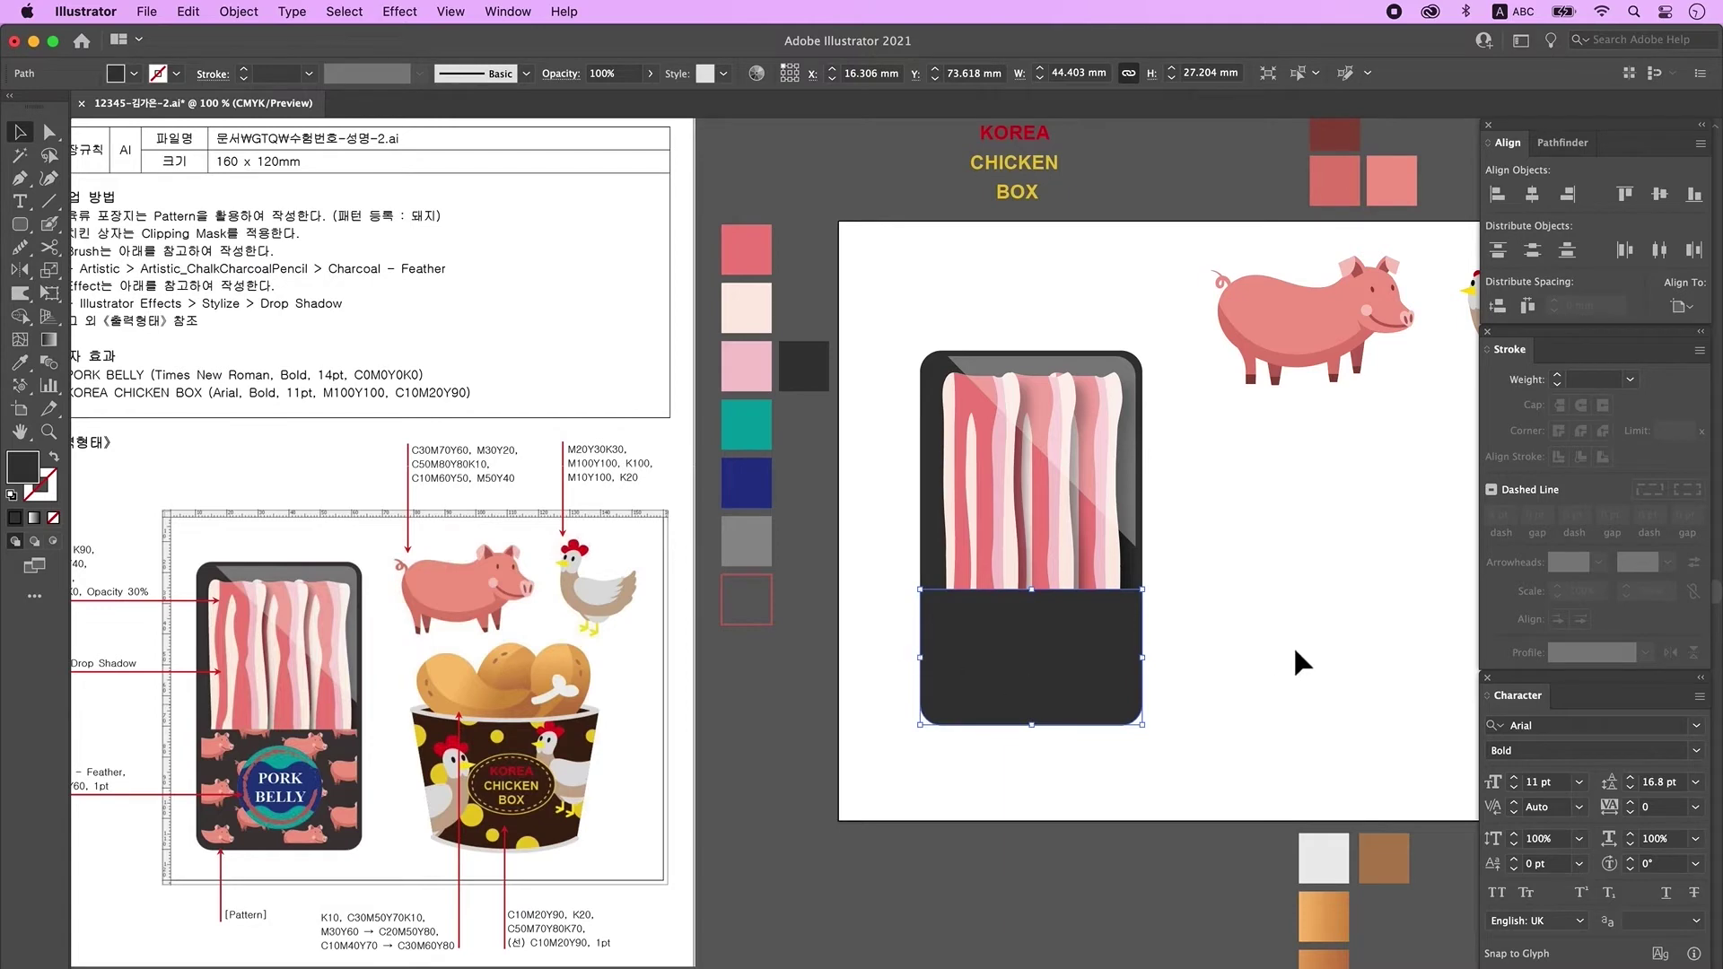
- Raise the dark gray cover's two upper corner anchor points slightly to make the cover a little taller
click(49, 133)
click(1232, 647)
click(921, 590)
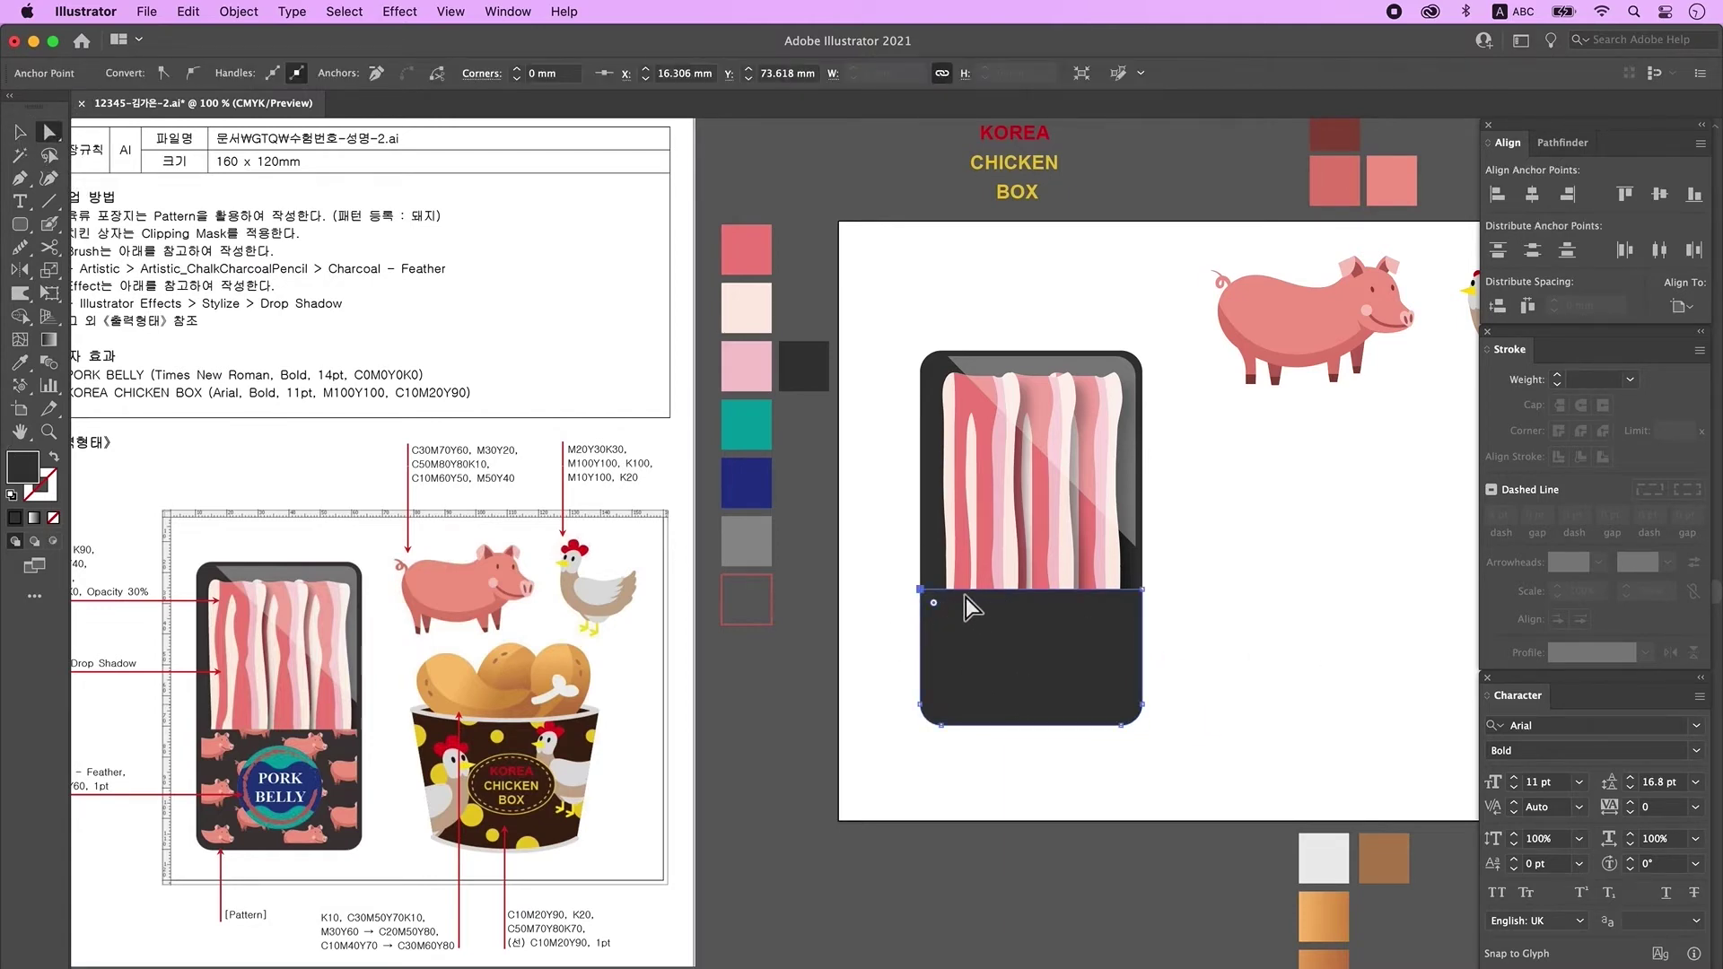
shift+click(1143, 589)
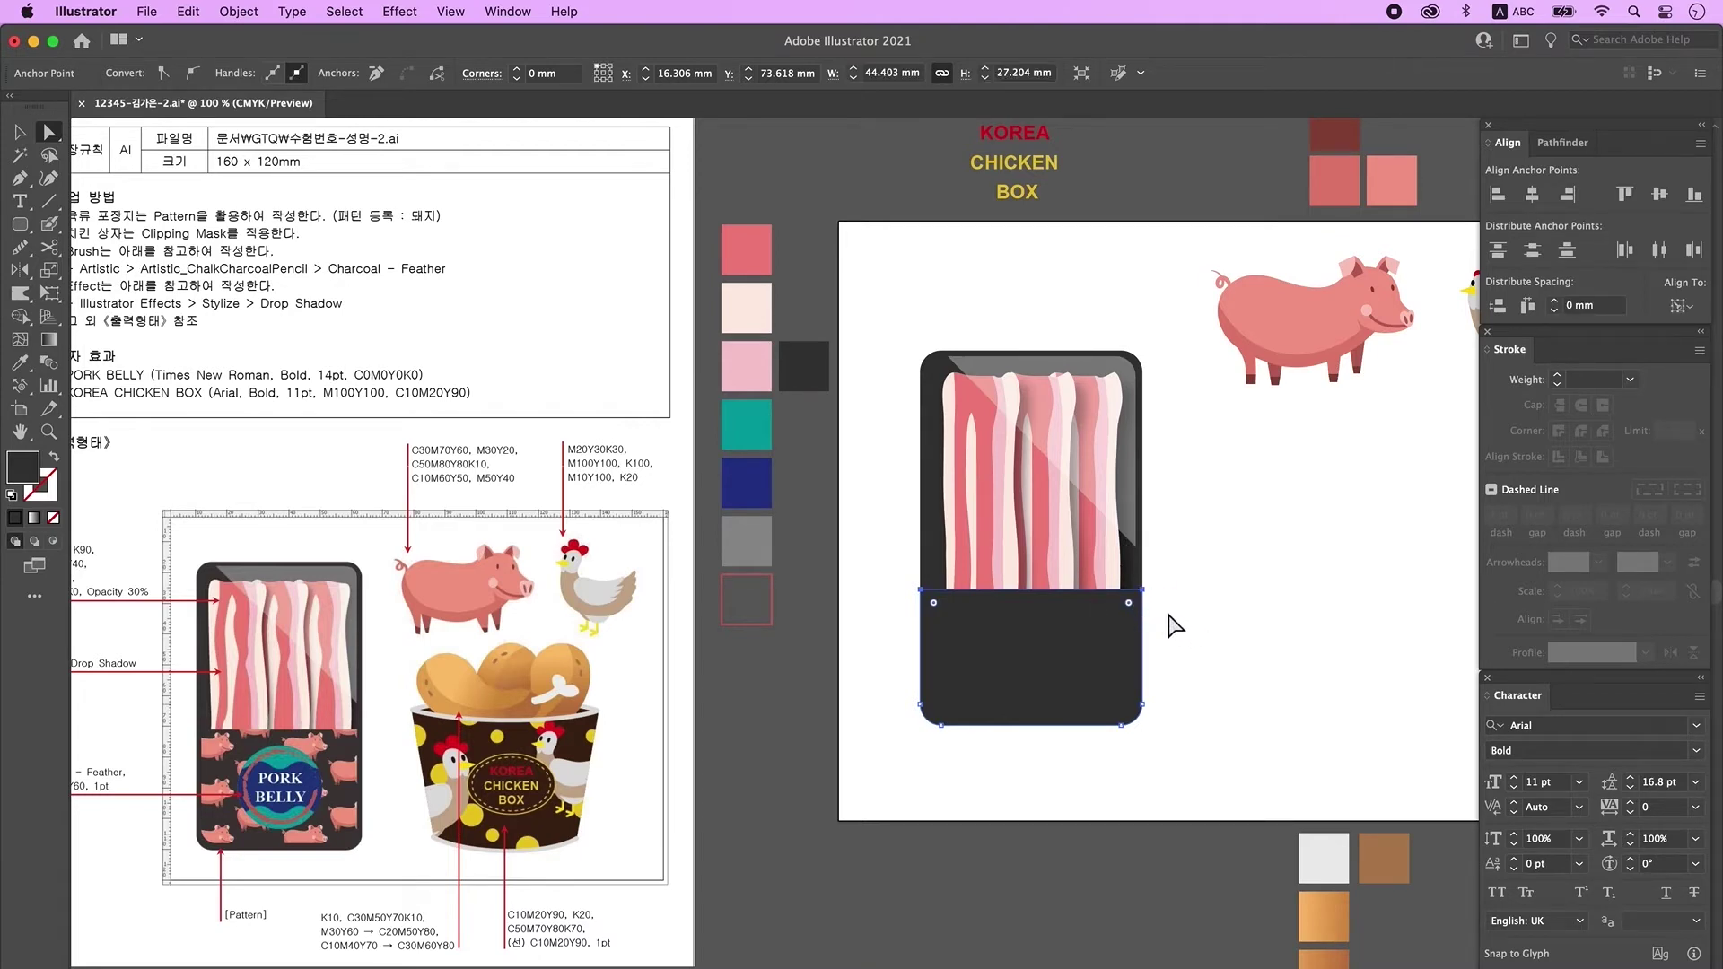
key(Up)
key(Up)
key(Up)
key(Up)
key(Up)
key(Up)
key(Up)
key(Up)
key(Up)
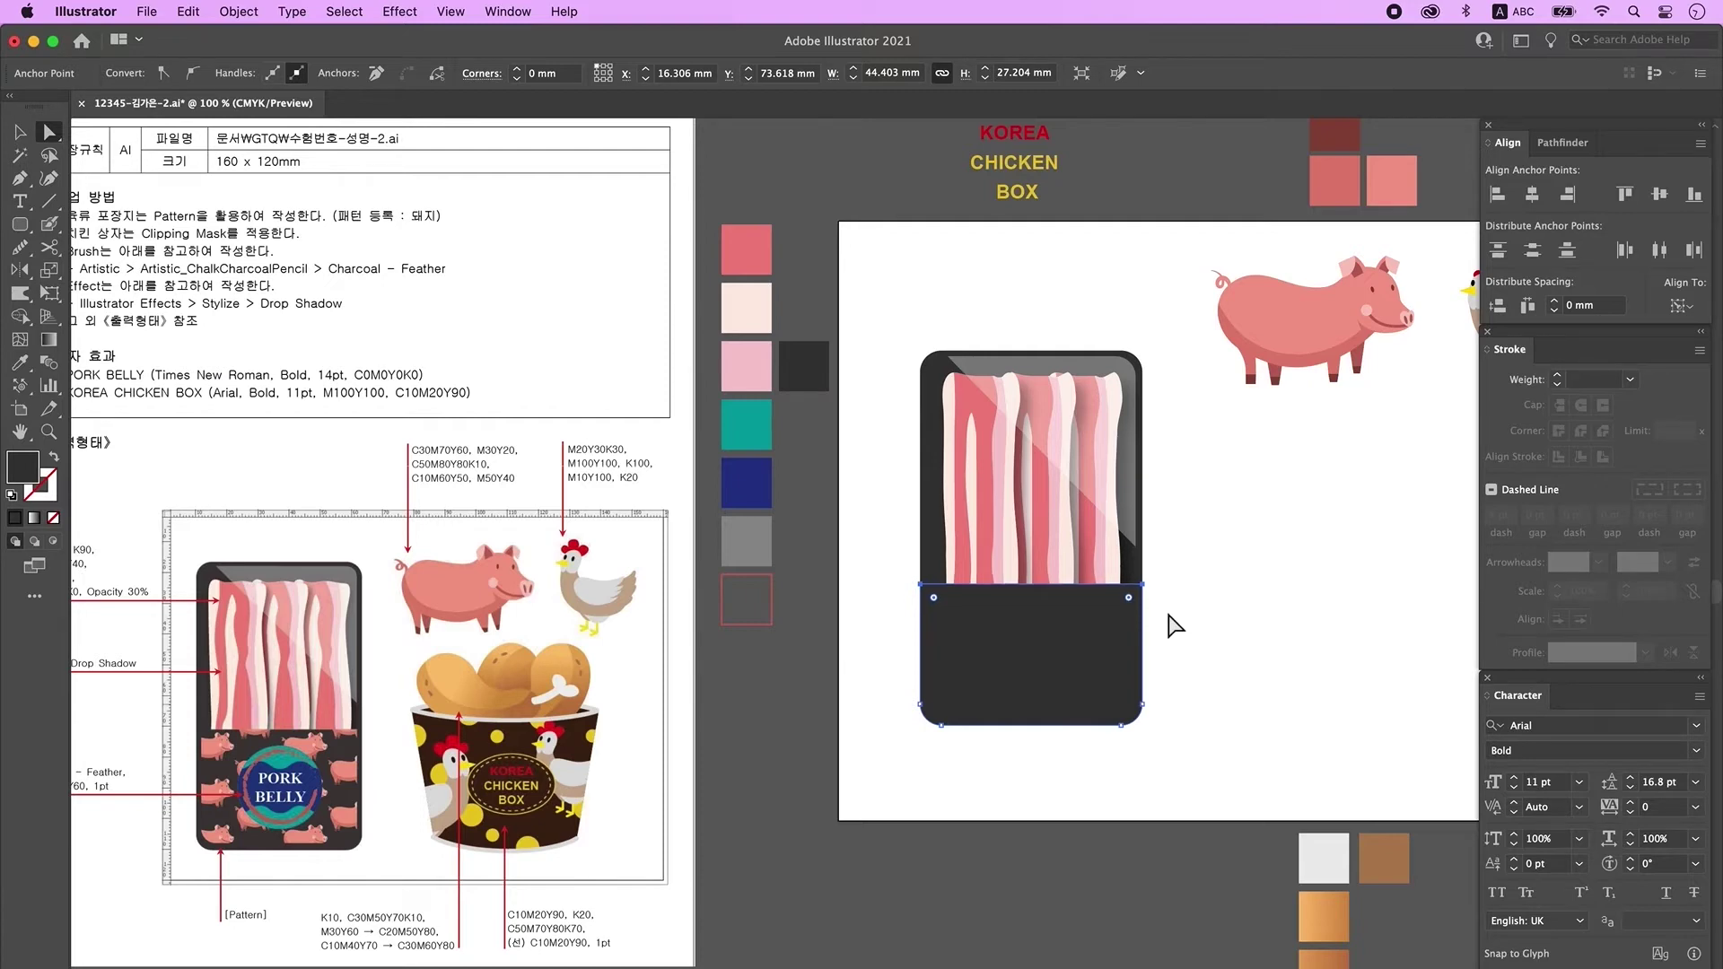
- Raise the upper edge of the dark gray cover until it is about 31.1 mm tall
key(Down)
key(Down)
key(Up)
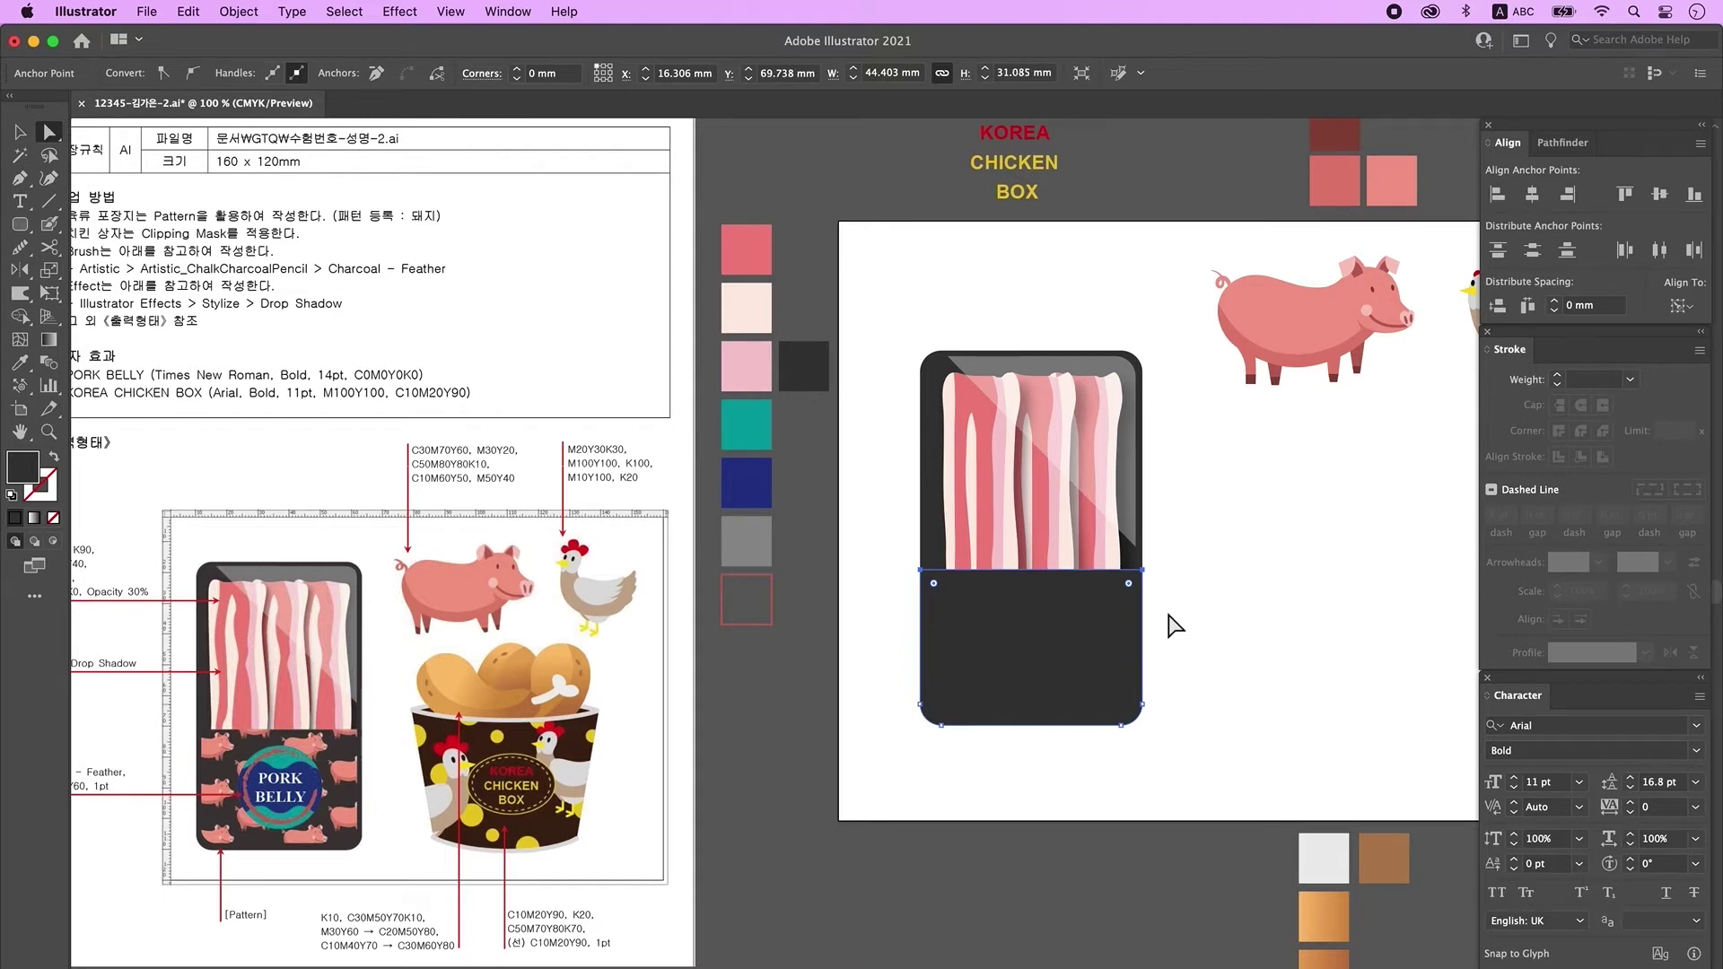
click(1168, 615)
scroll(1168, 616, right, 1)
click(22, 135)
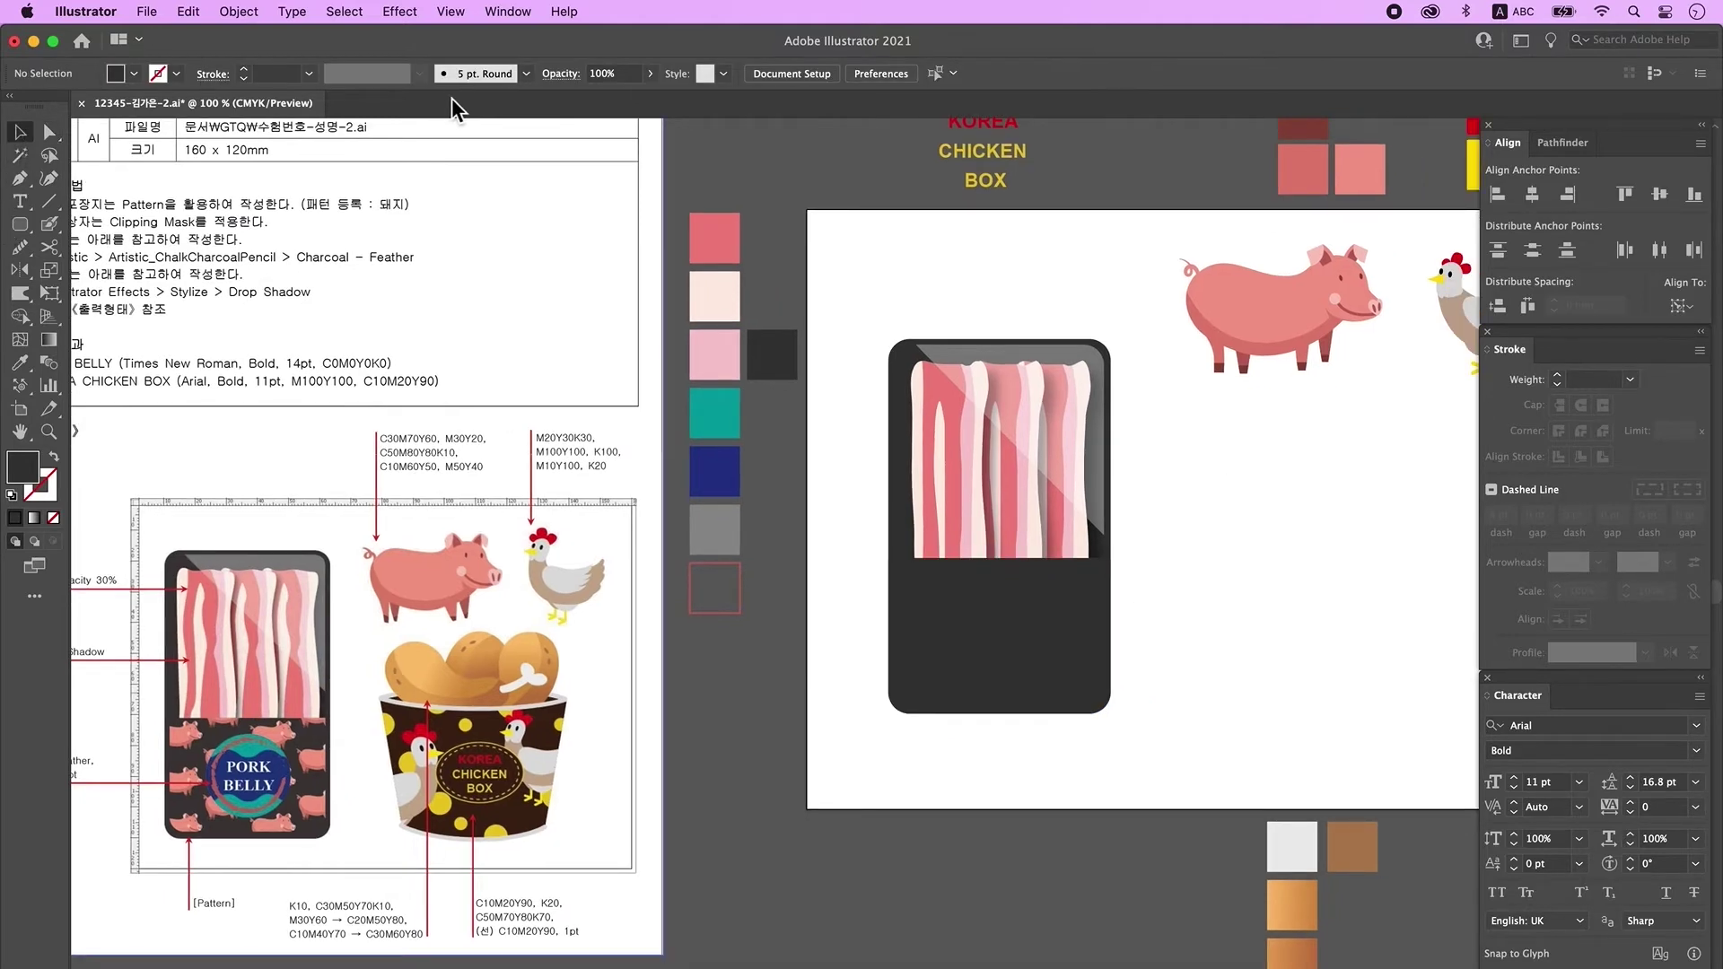
- Display the document's swatches in the open workspace, ready for registering a pattern
click(508, 12)
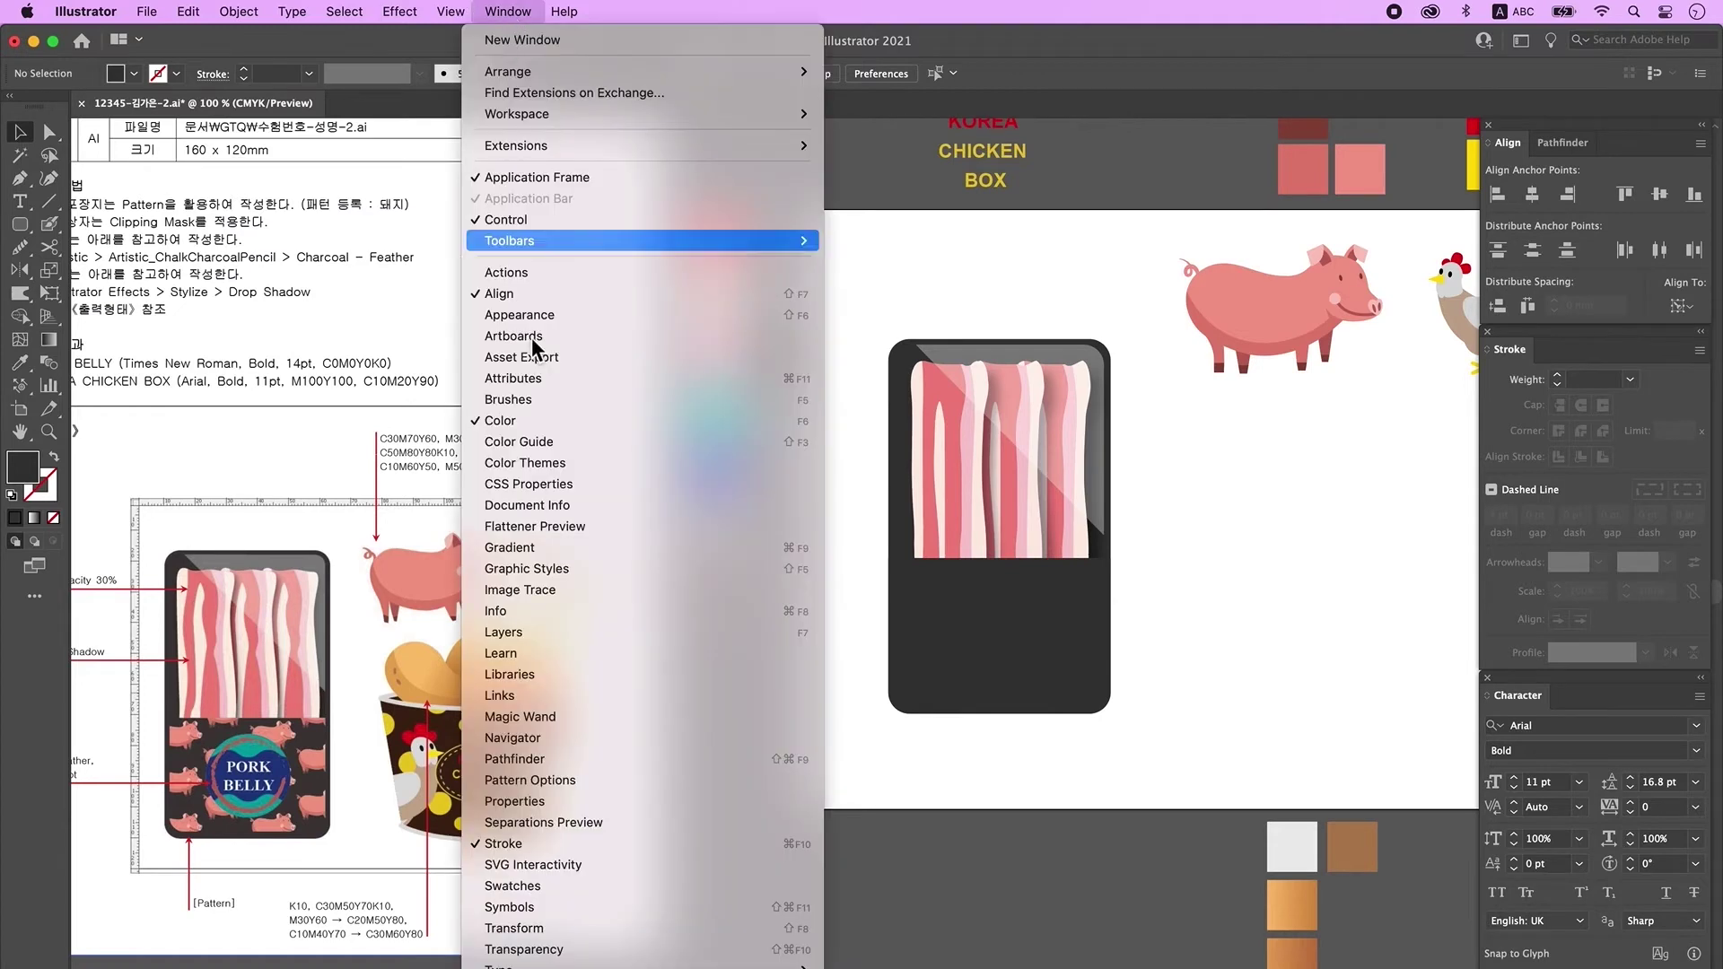
click(567, 886)
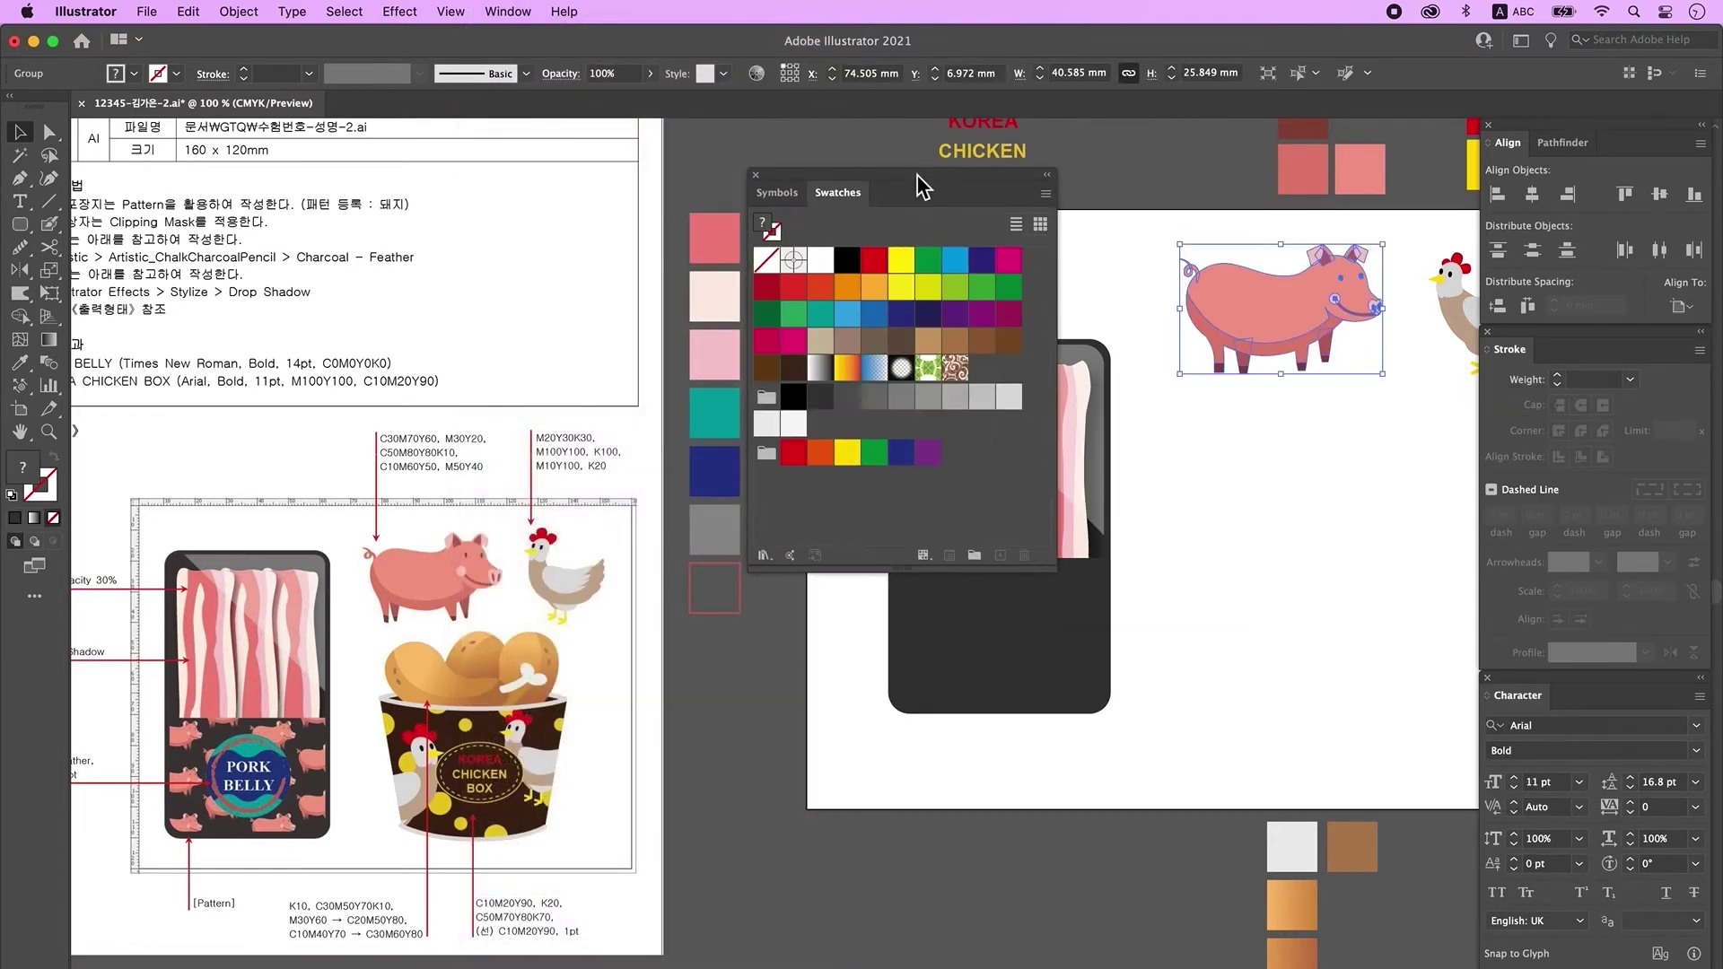
drag(915, 180, 891, 154)
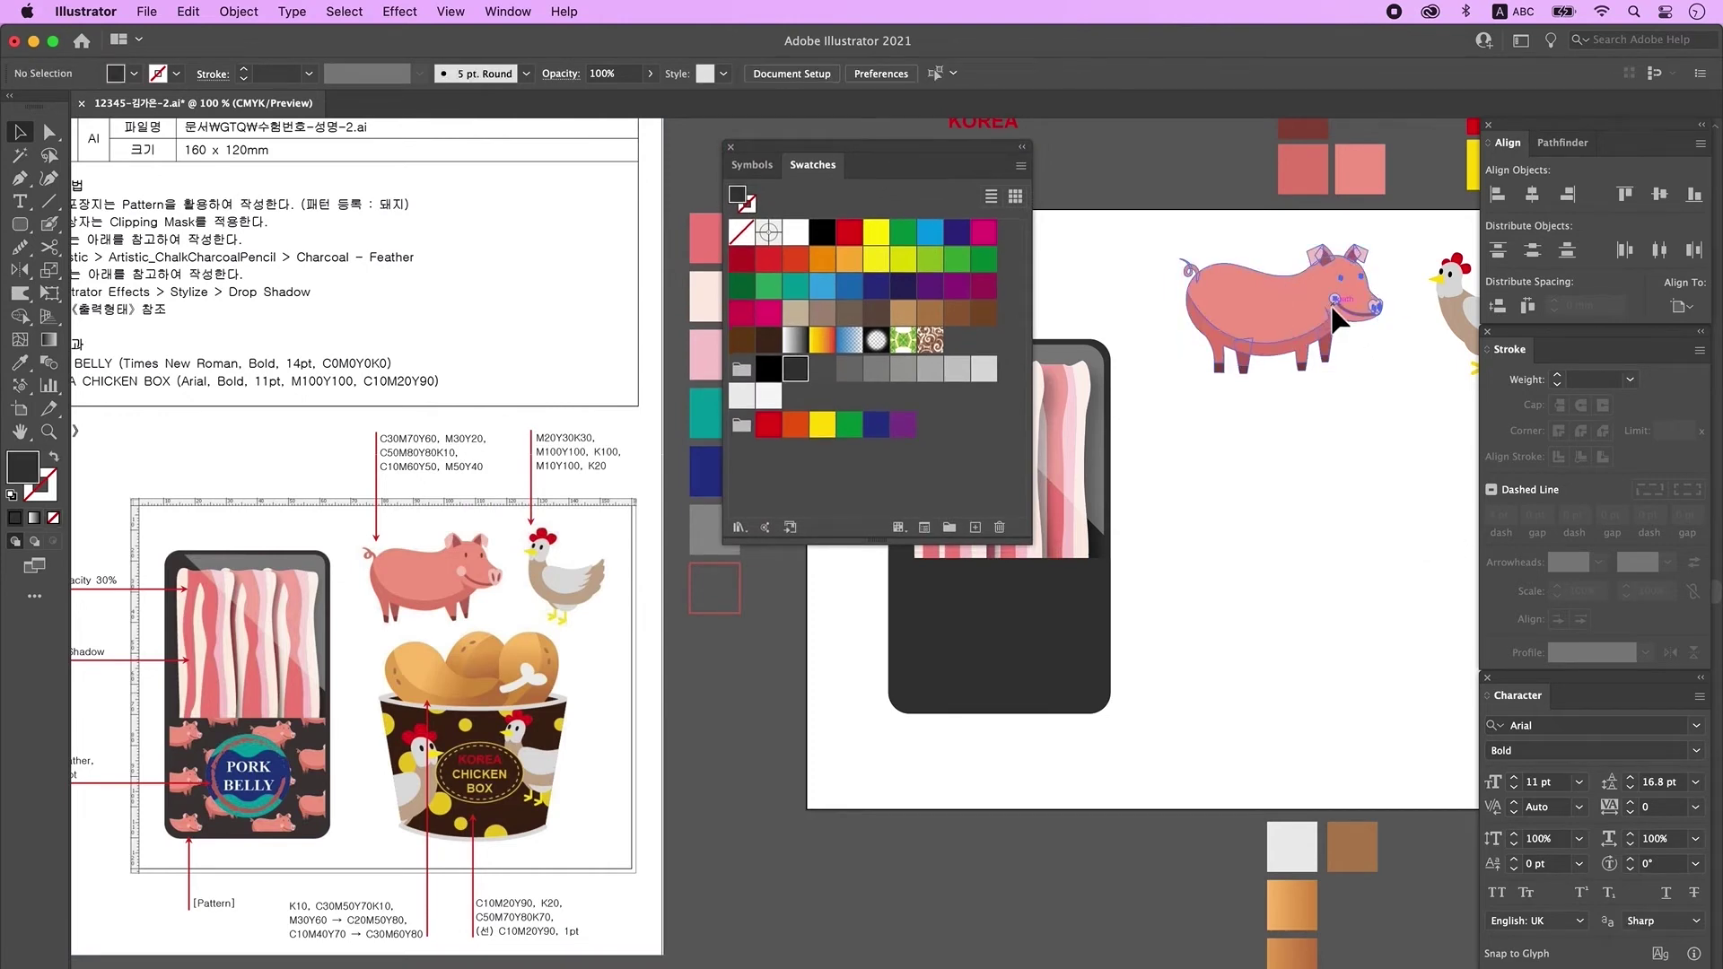
- Duplicate the pig, shrink the copy to about 15.1 × 9.6 mm, and place it on the blank area beside the tray
click(1308, 359)
drag(1311, 310, 1272, 642)
drag(1361, 645, 1070, 619)
click(1251, 621)
click(1025, 617)
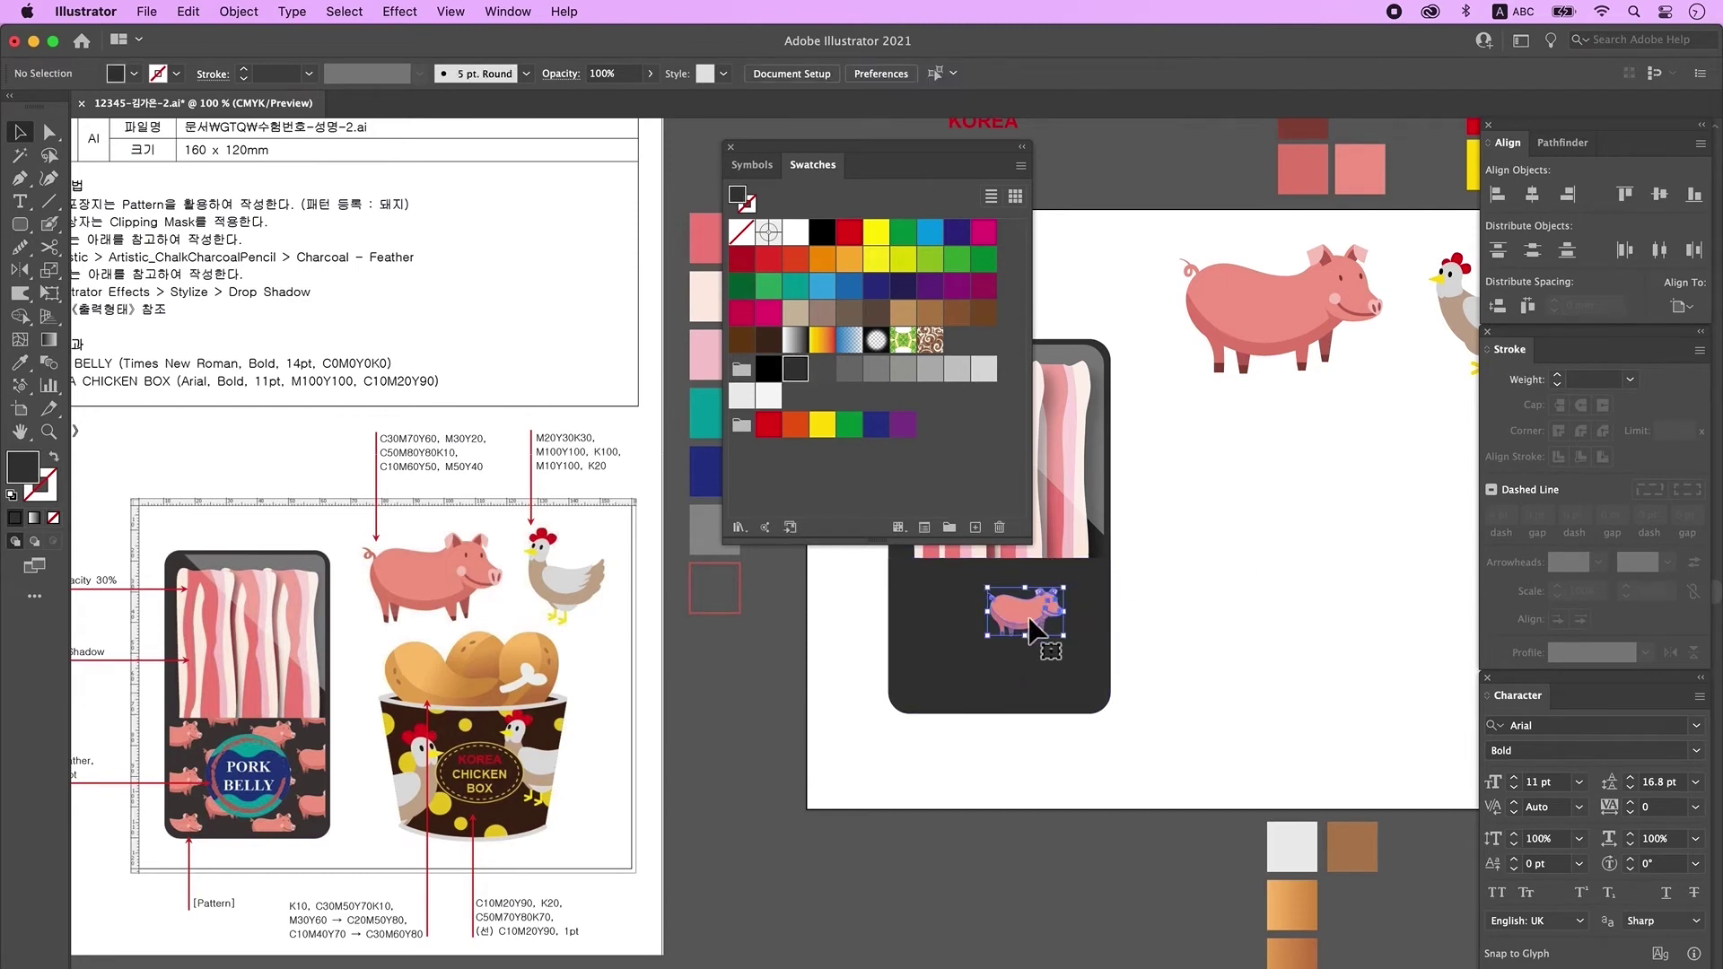
drag(1026, 625, 1203, 585)
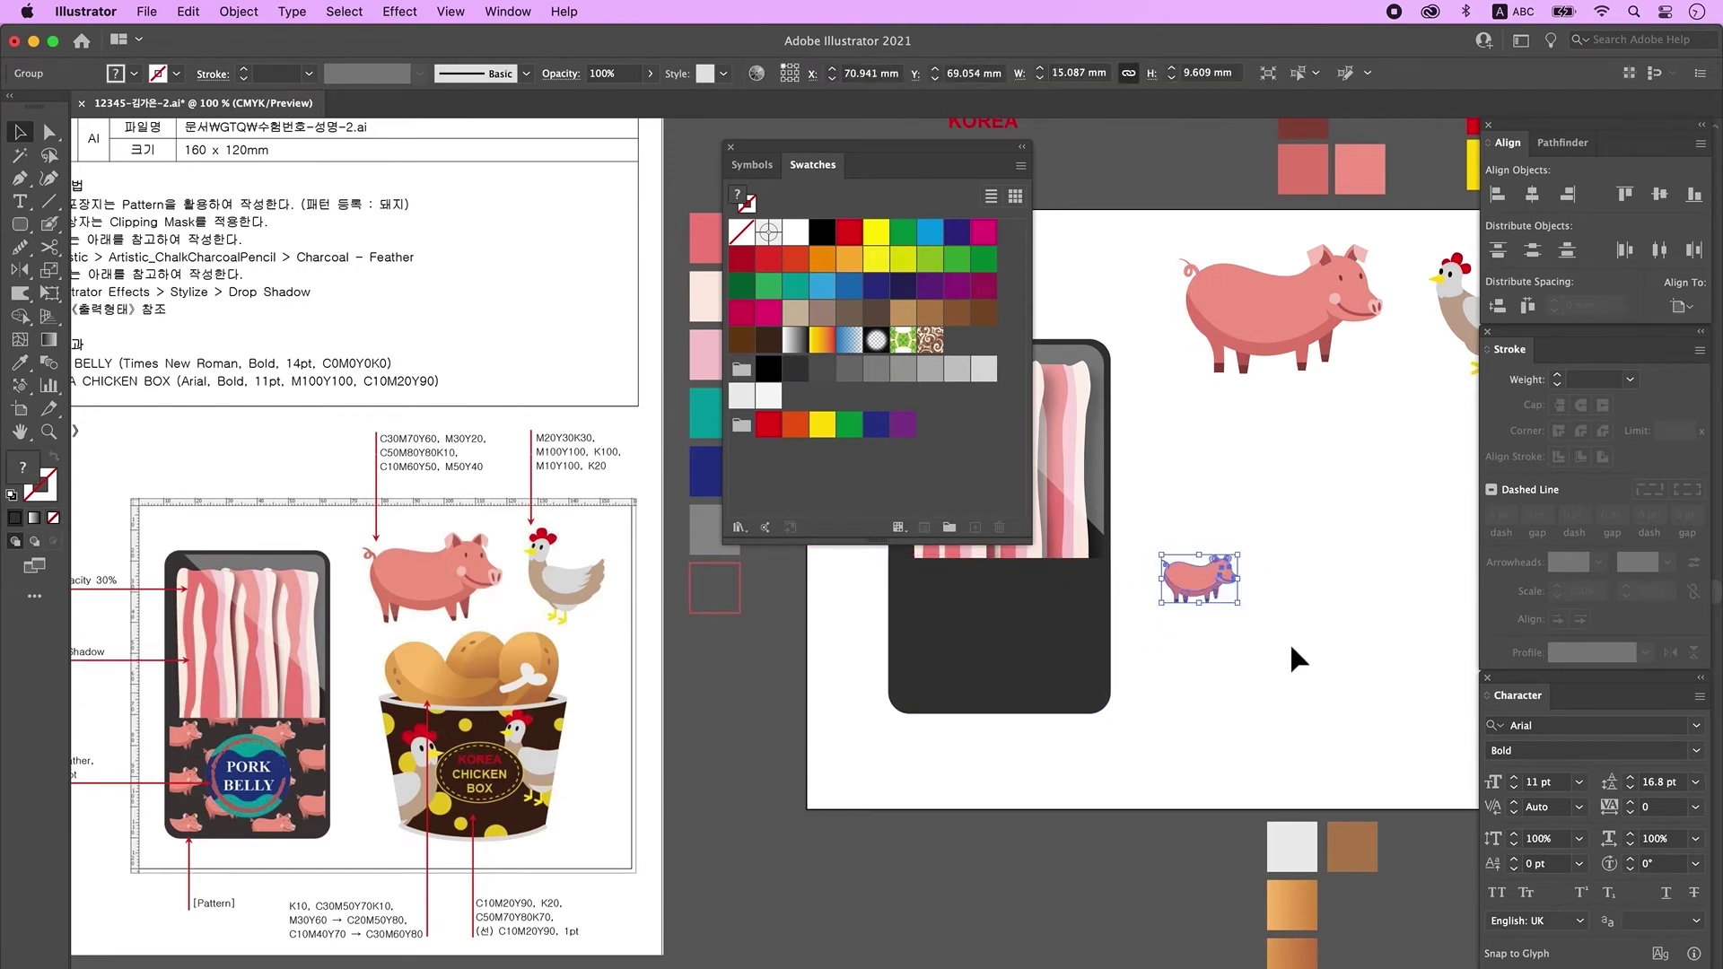
click(1282, 655)
- Register the small pig as a pattern swatch and name it 돼지
click(1209, 565)
drag(1212, 574, 973, 460)
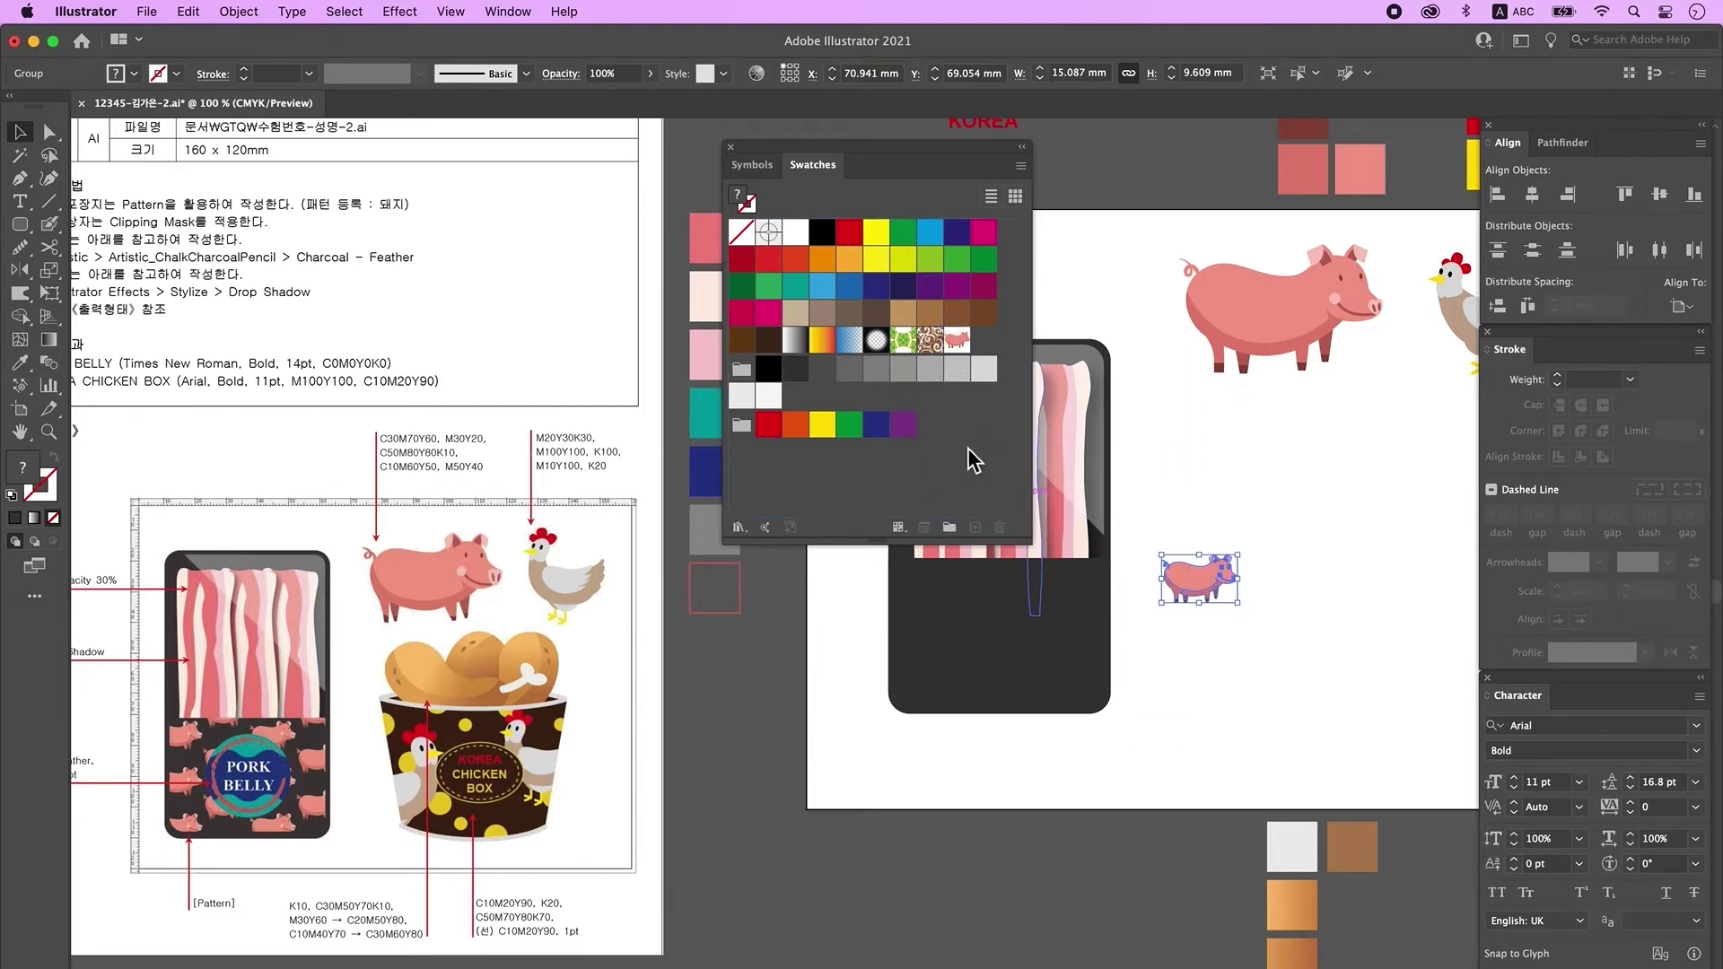
double_click(959, 341)
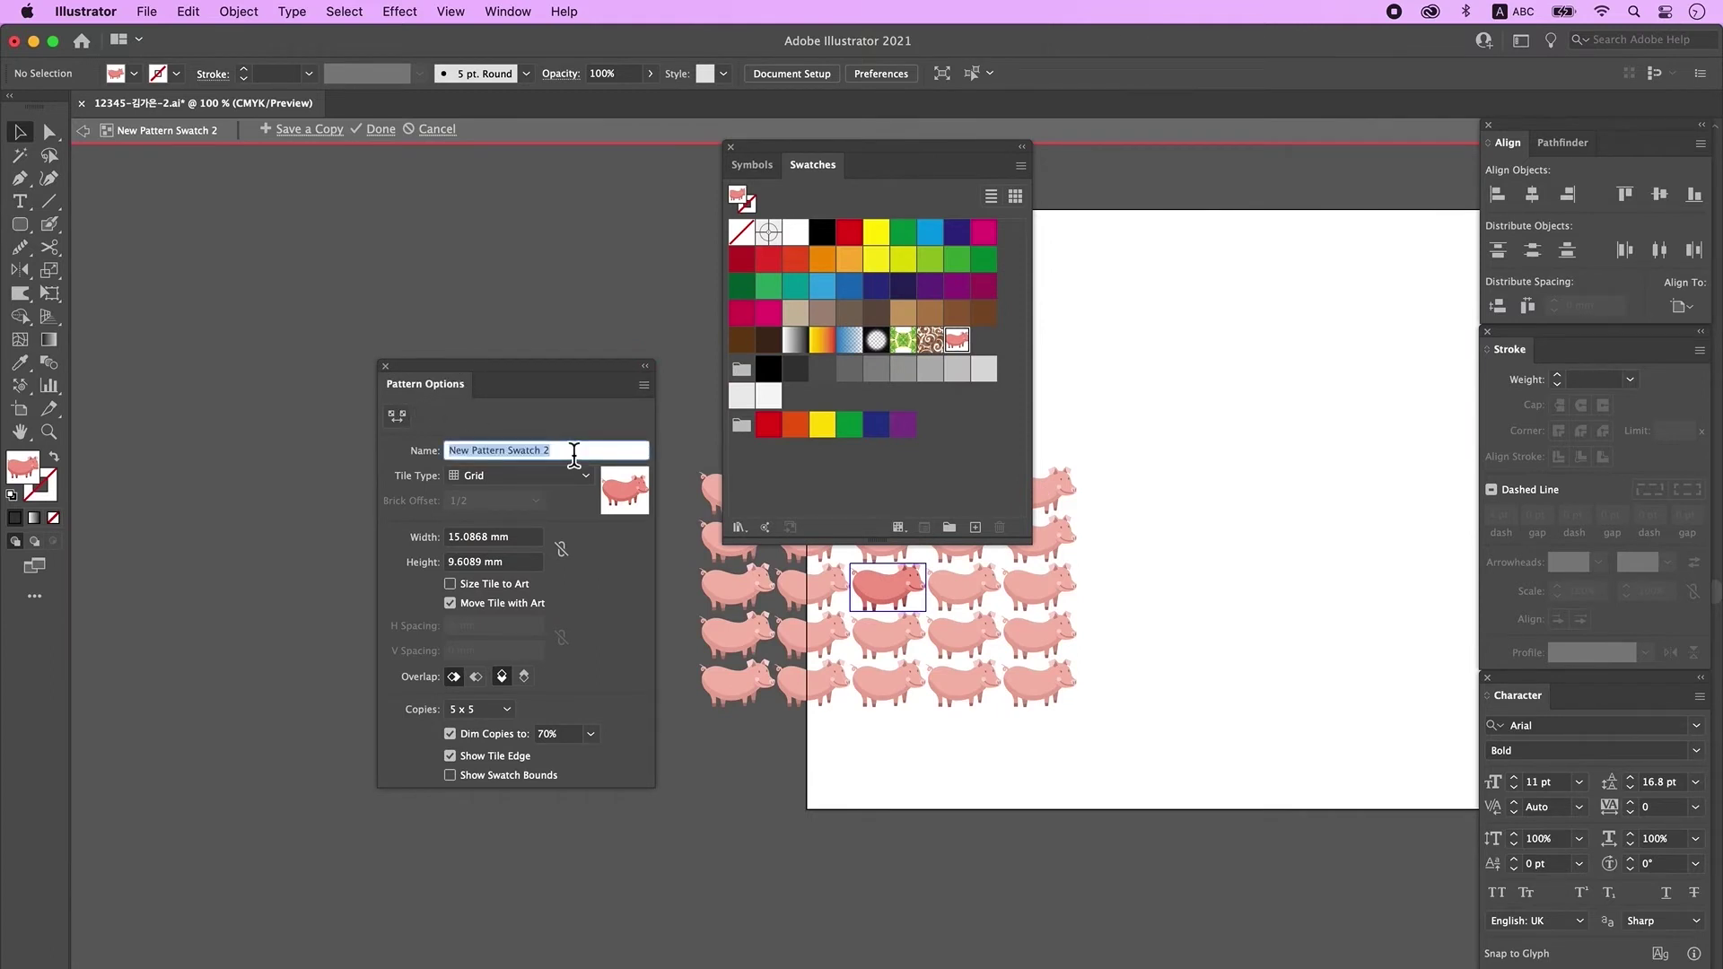
text(eho)
key(ctrl+space)
text(돼지)
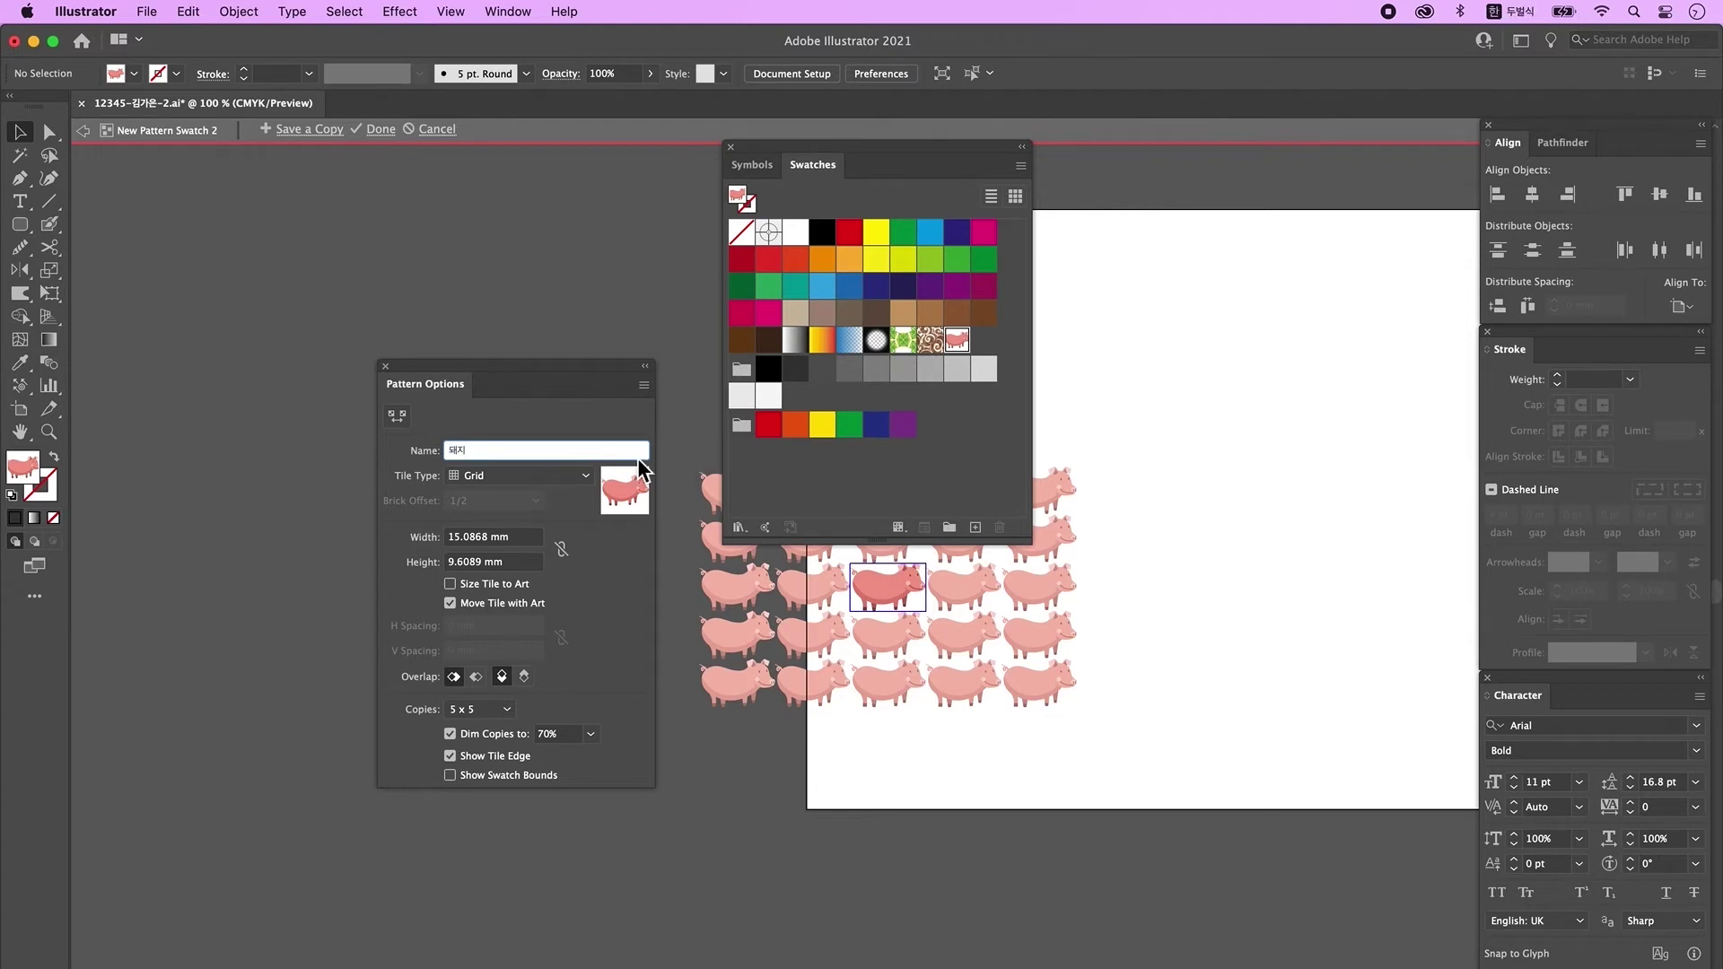
key(Return)
key(Escape)
- Move the swatches clear of the artwork and delete the small pig used as the pattern source
drag(799, 146, 1375, 477)
click(1237, 569)
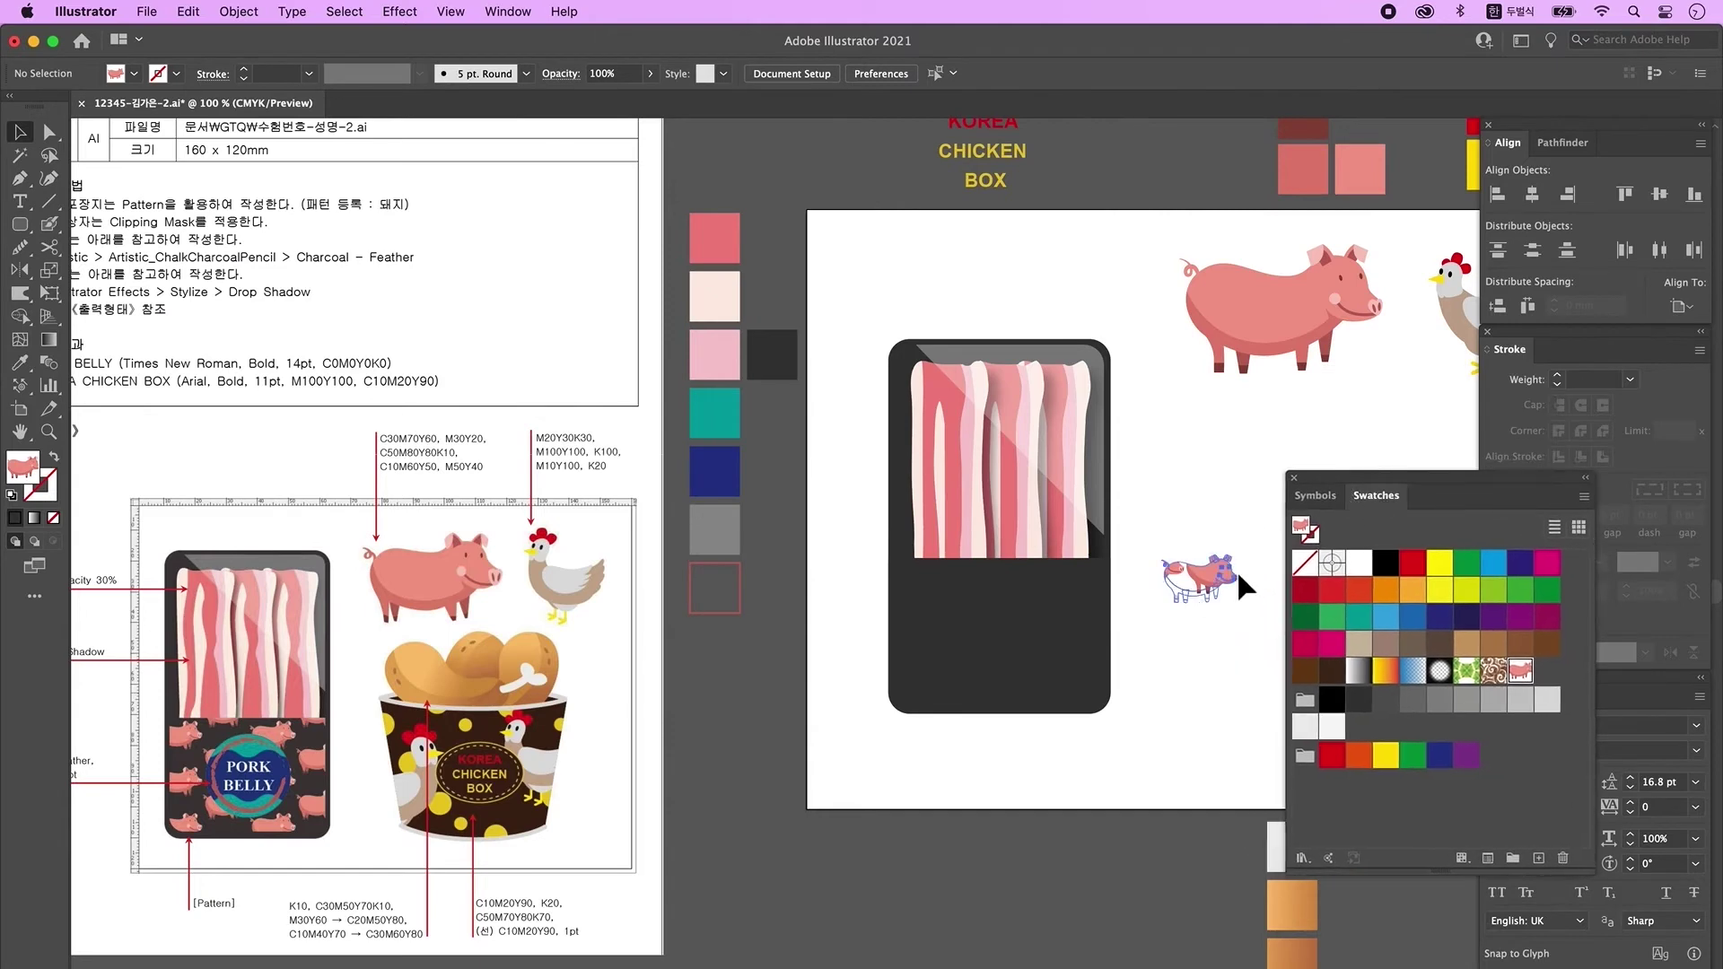
key(Delete)
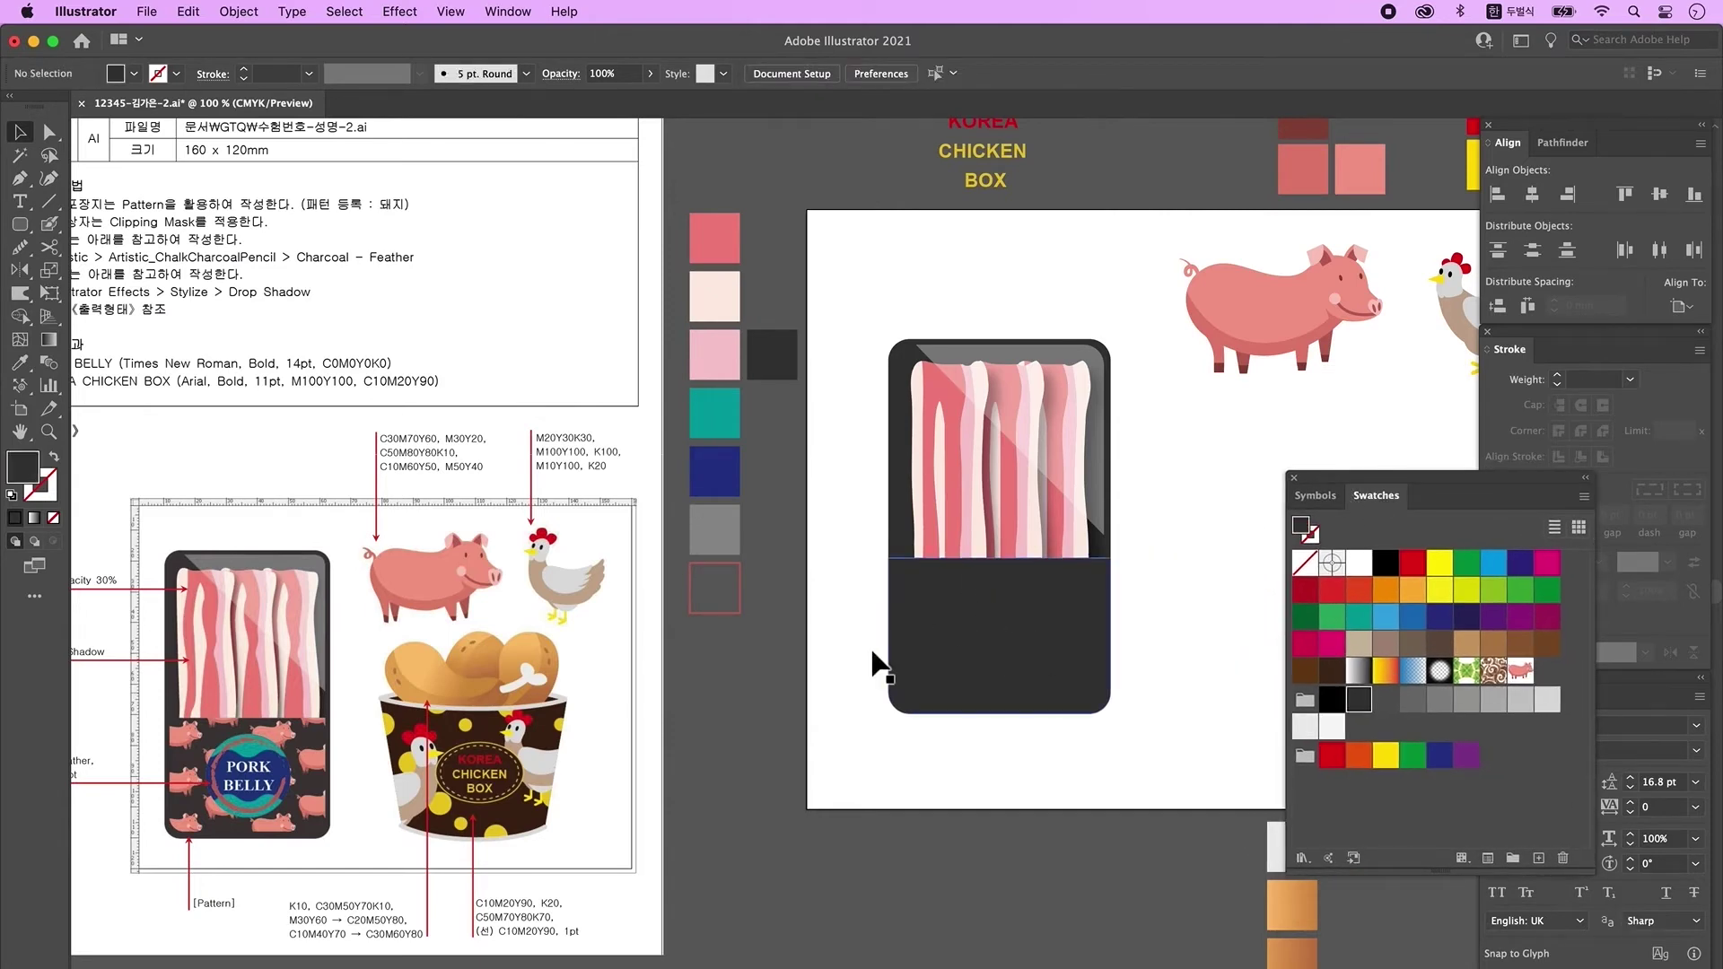
- Paste a copy of the dark gray cover directly in front and fill it with the pig pattern
click(1031, 661)
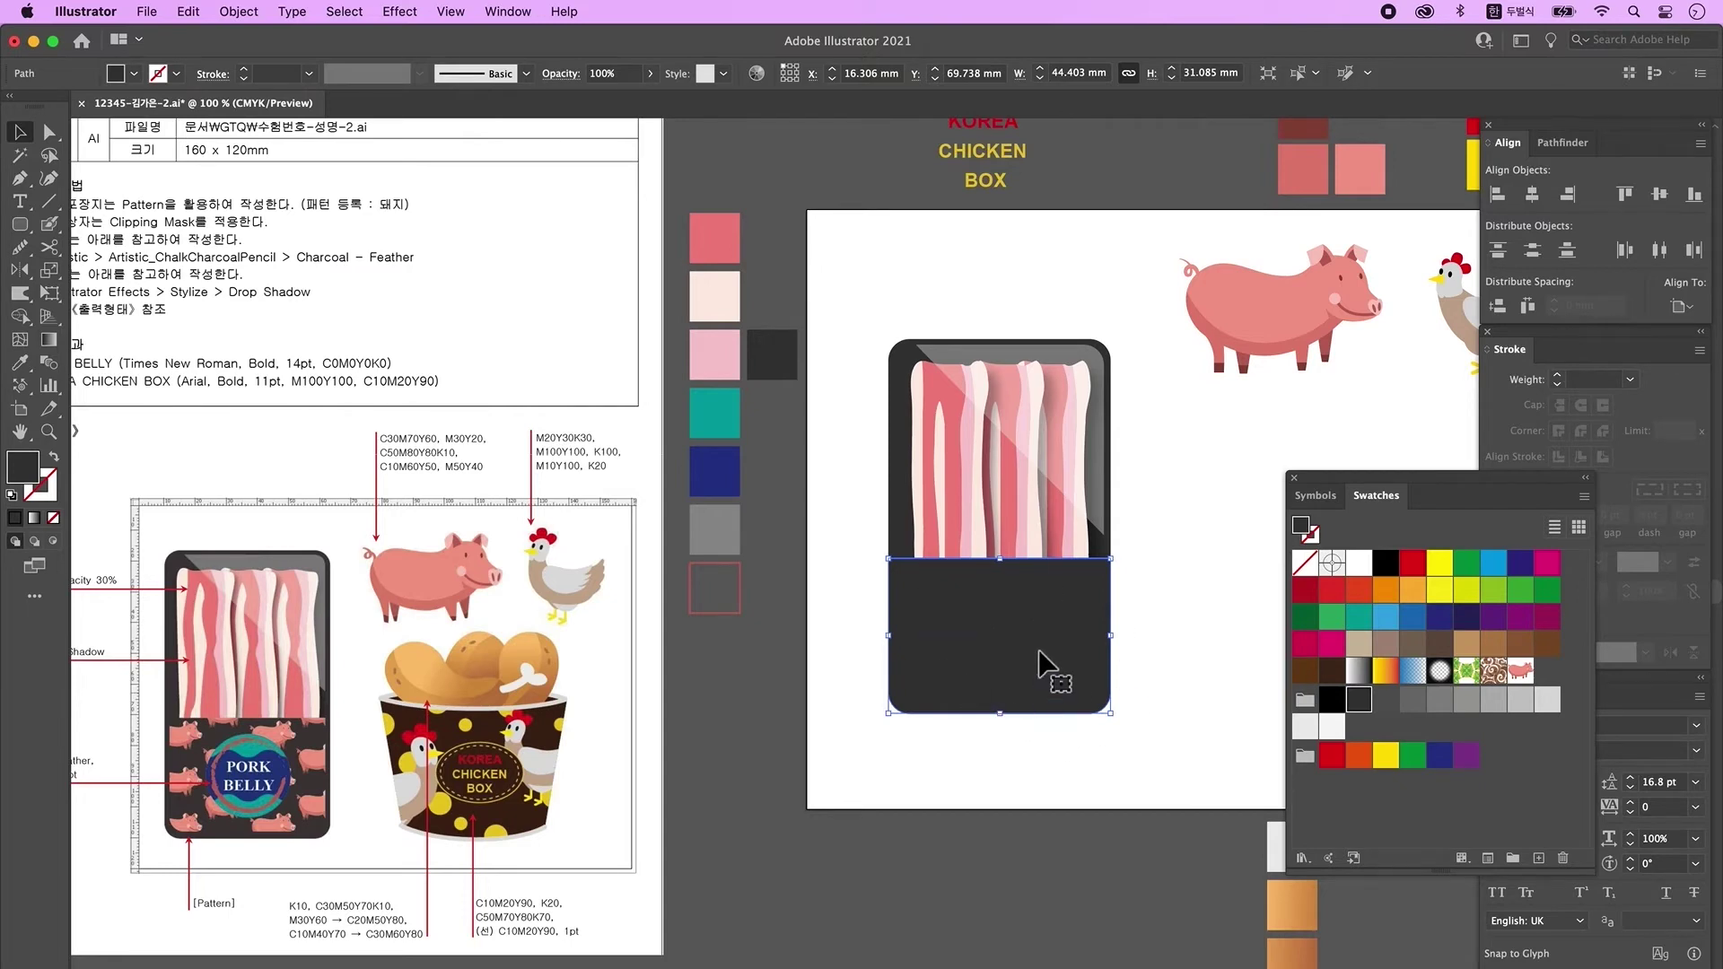
key(super+c)
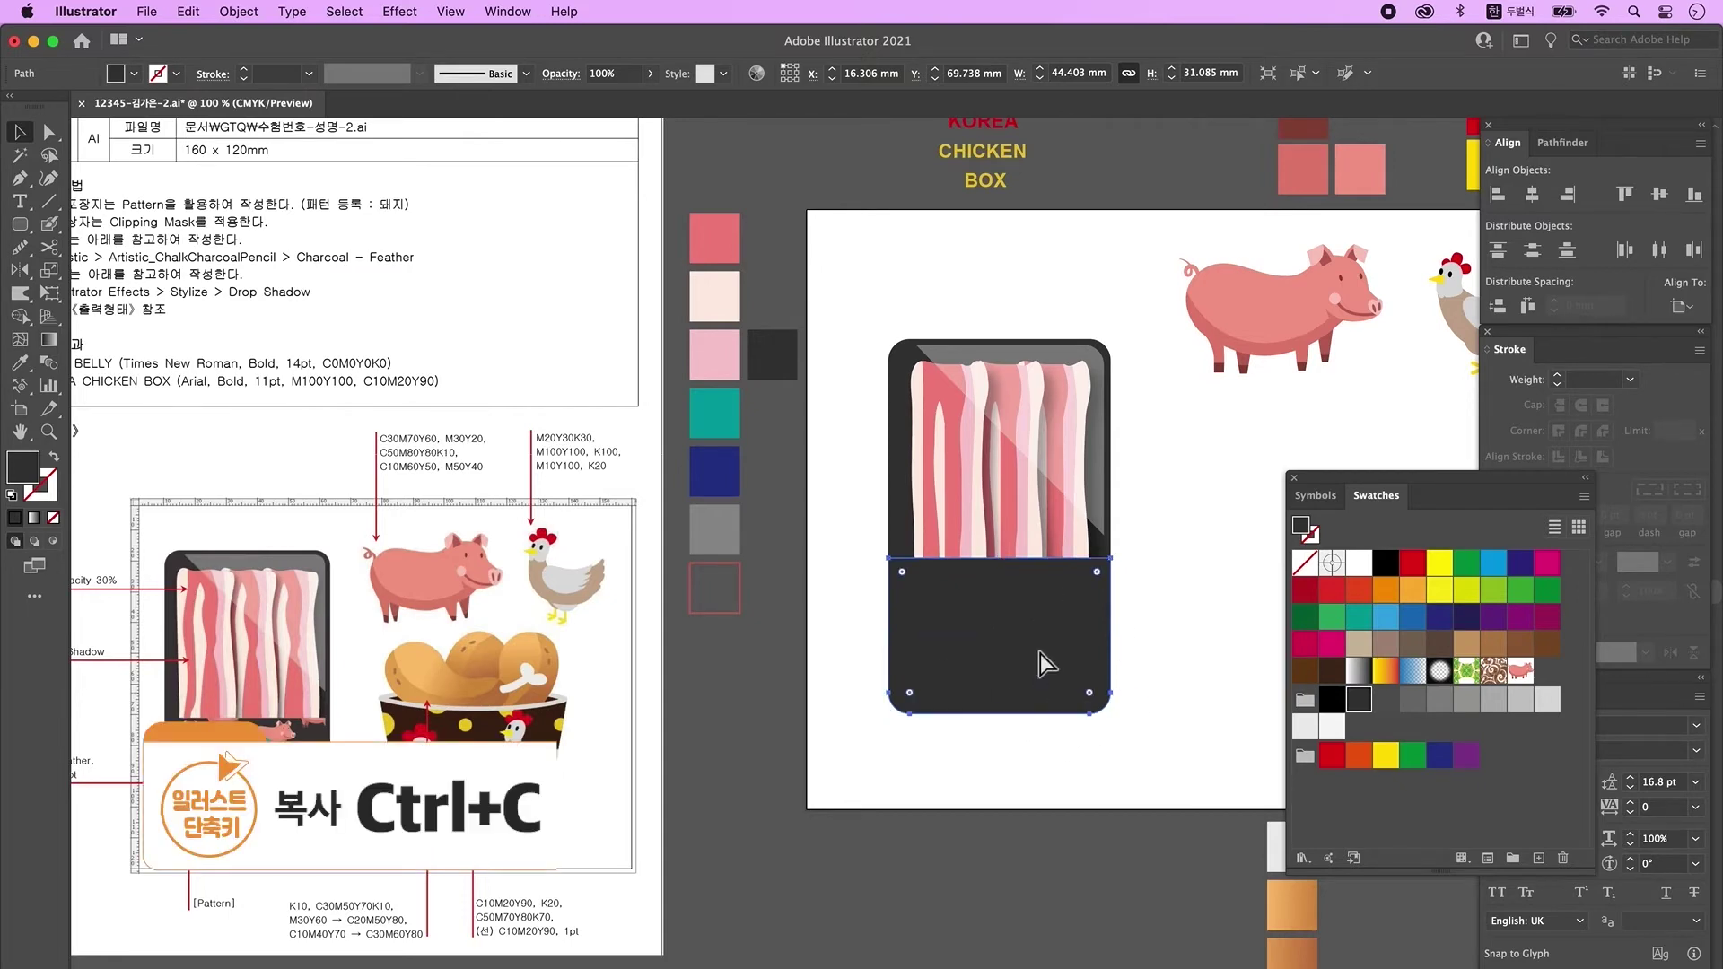
key(super+f)
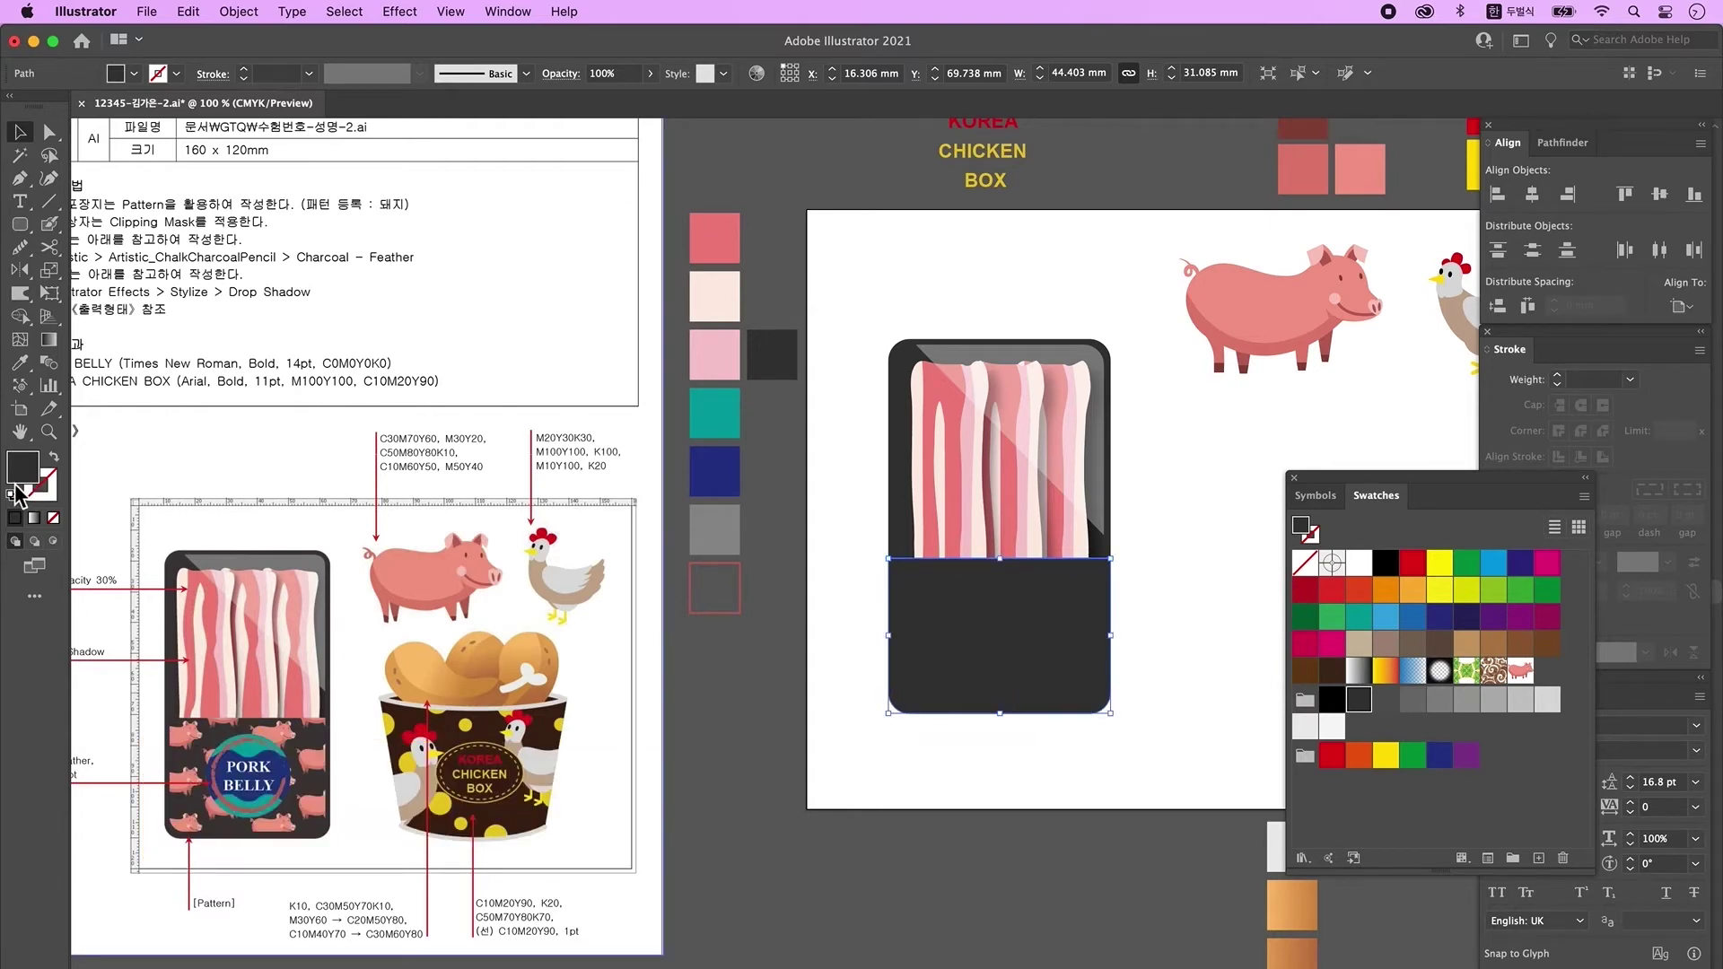
click(1522, 670)
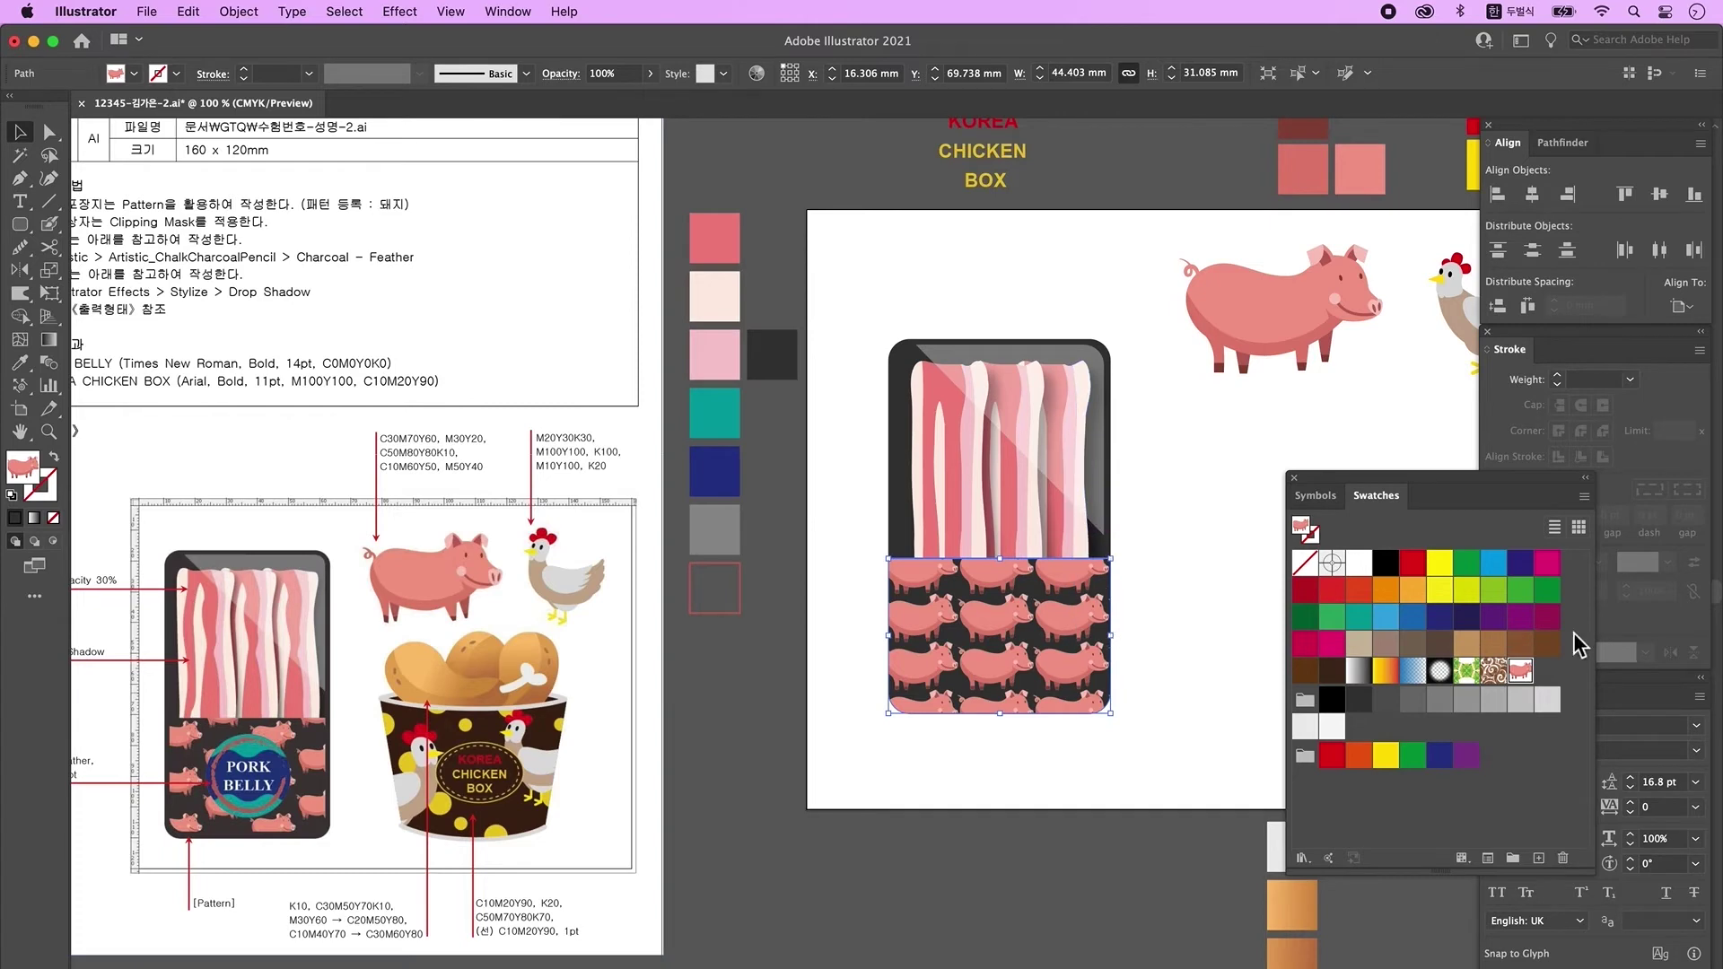
- Change the pig pattern to Brick by Row, size the tile to the art, and set horizontal and vertical spacing to 1 mm
double_click(1530, 680)
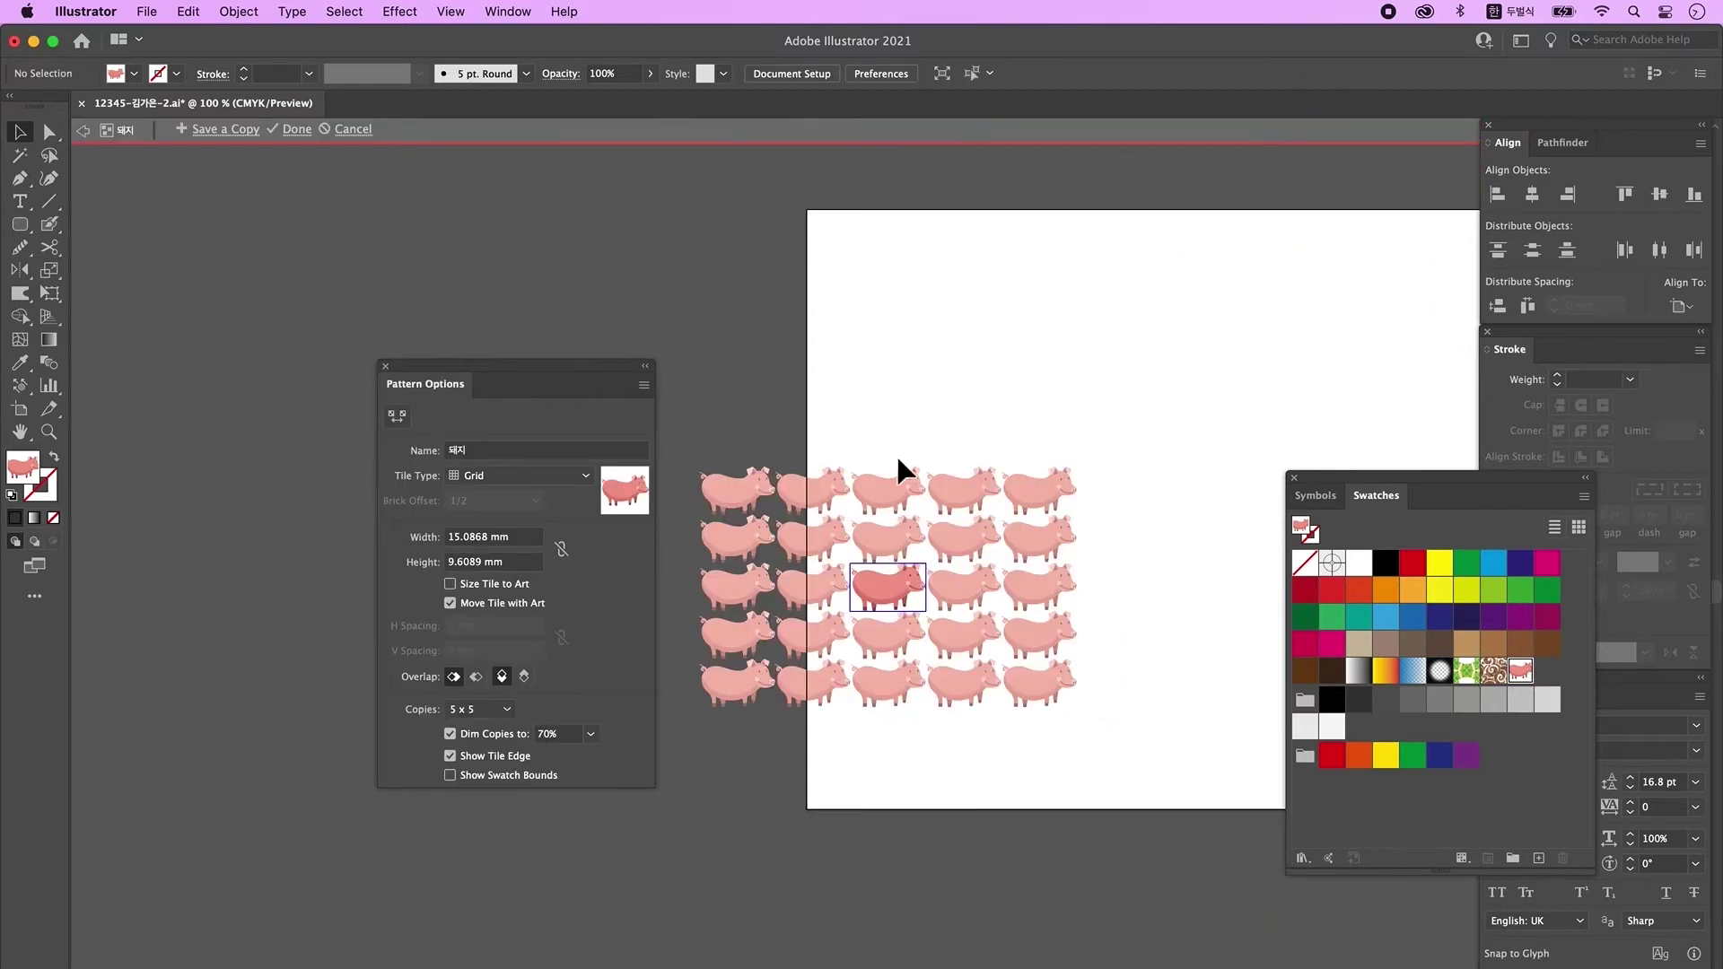
click(488, 483)
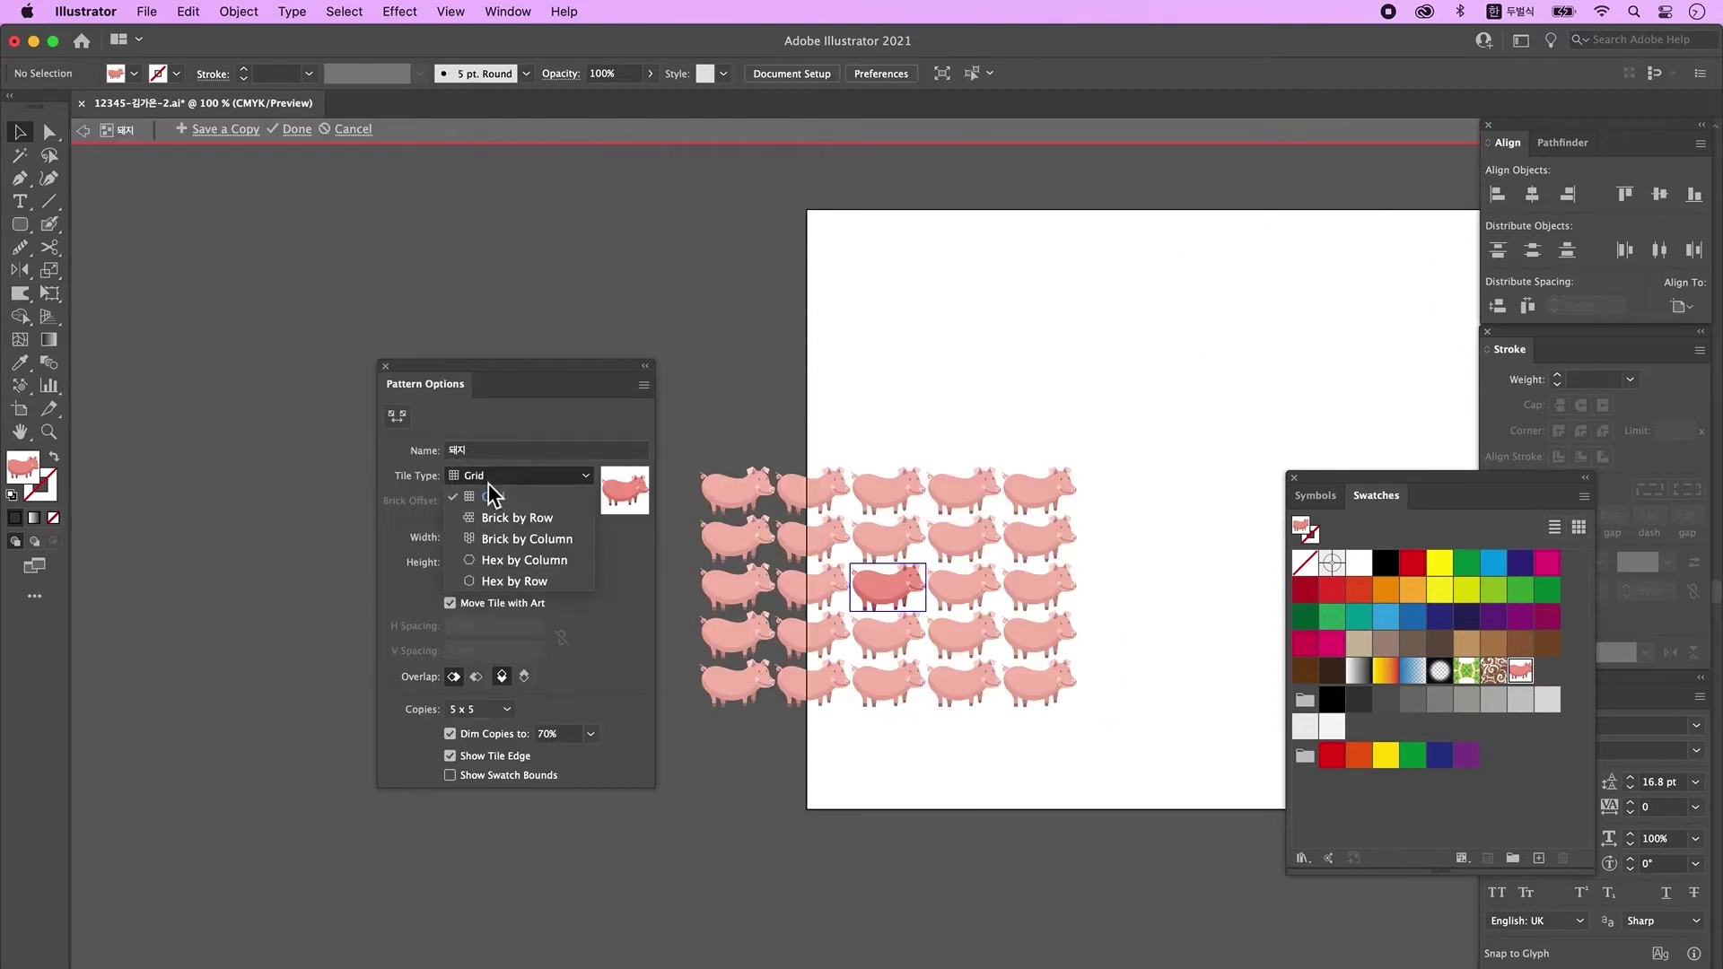
click(563, 520)
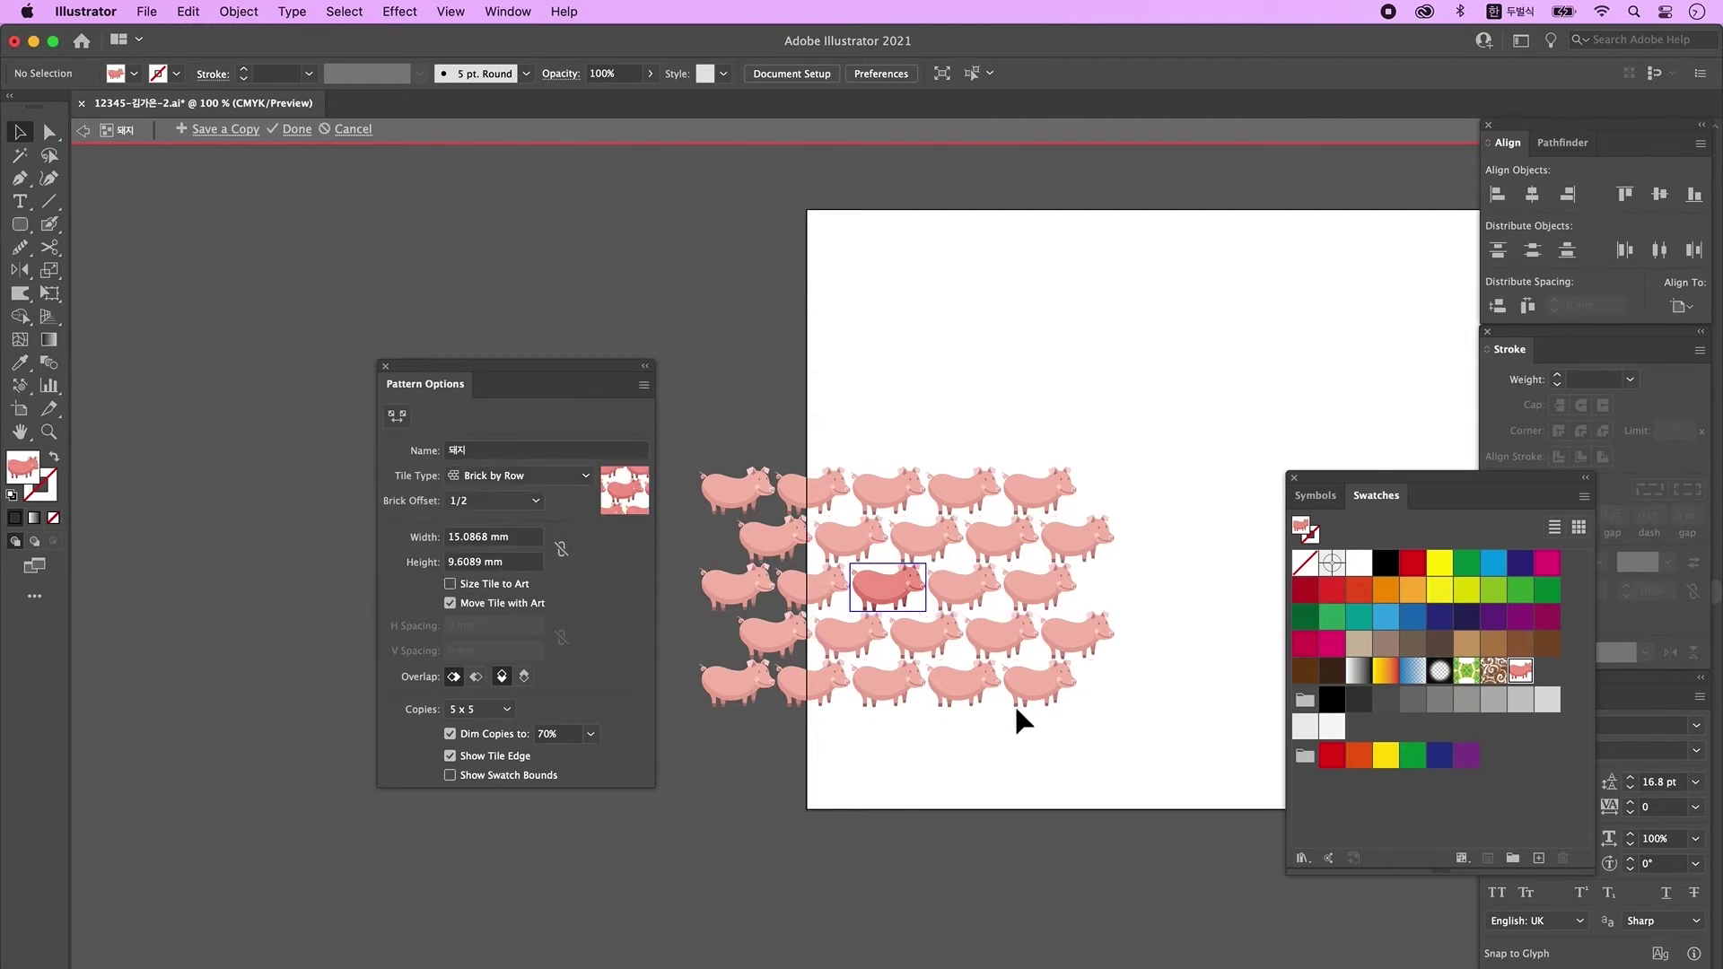
click(451, 587)
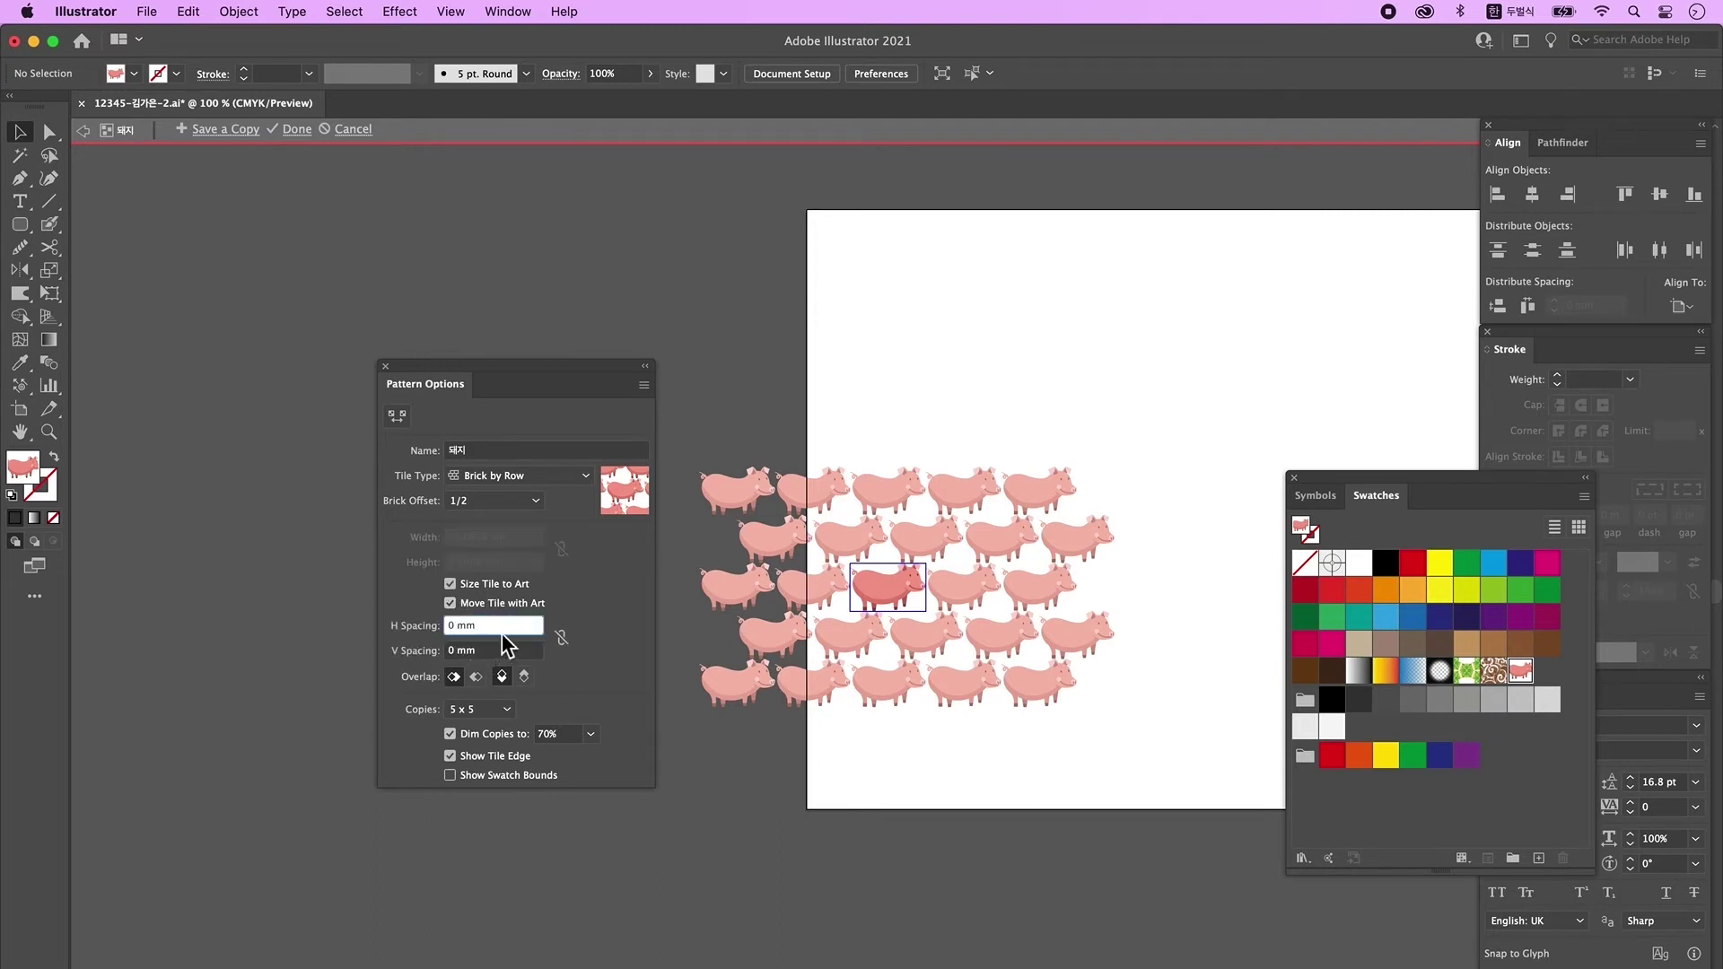
key(Up)
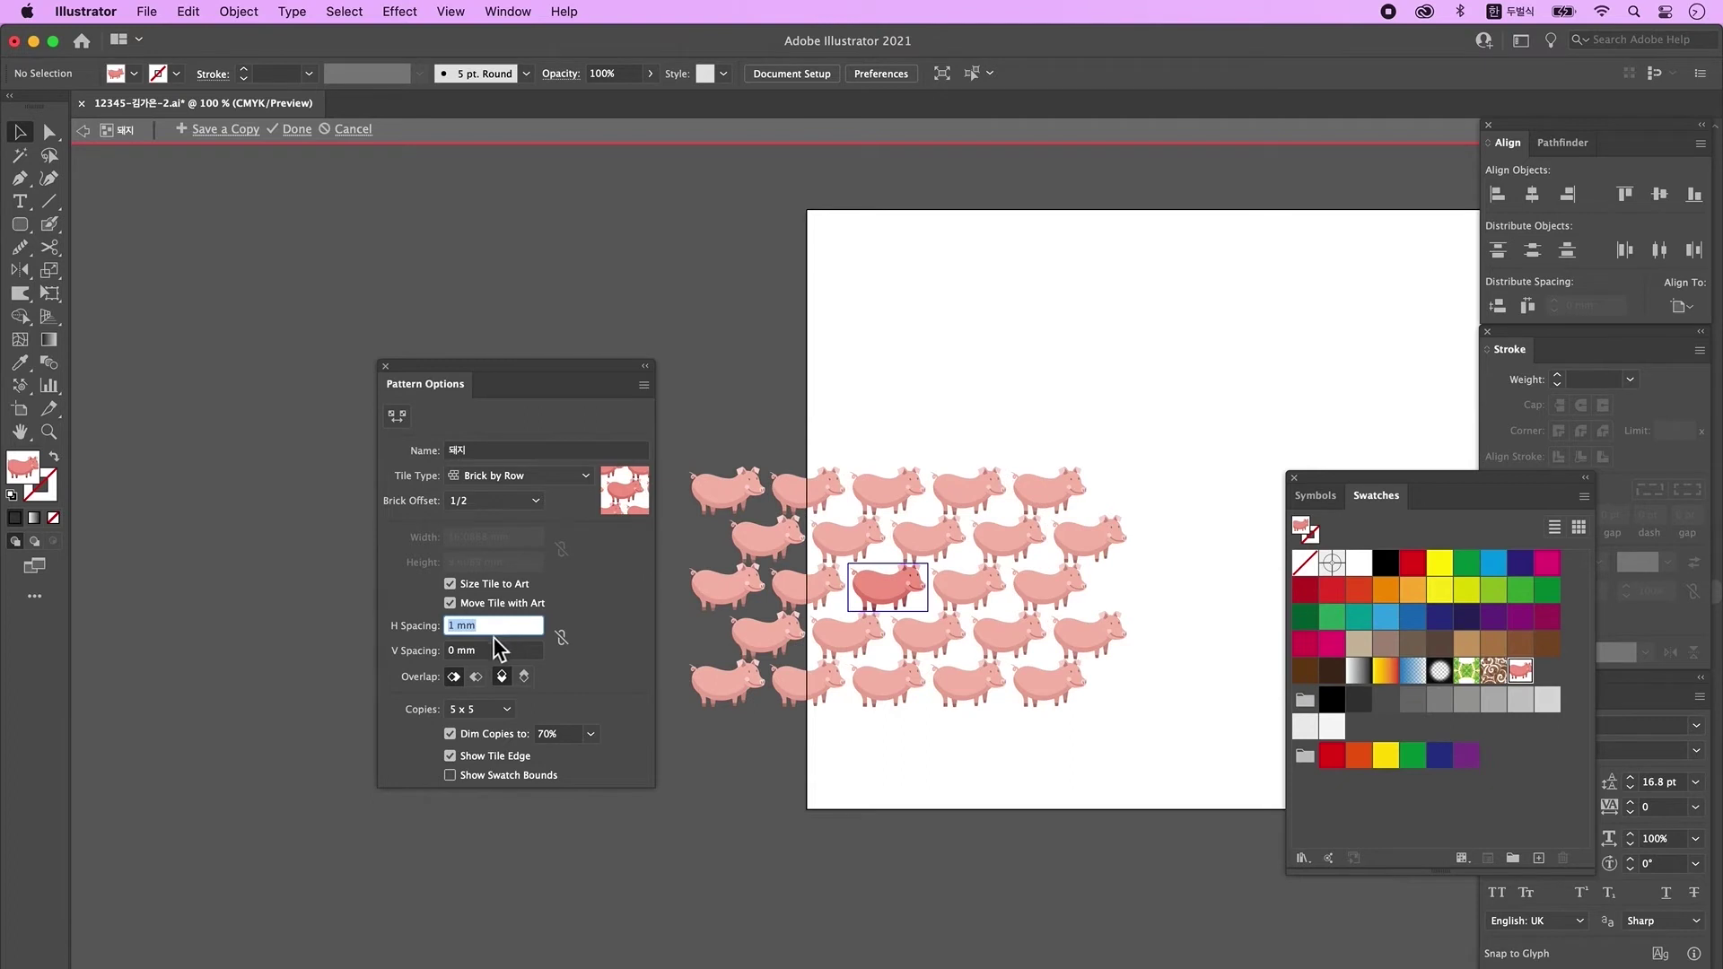
key(Tab)
key(Up)
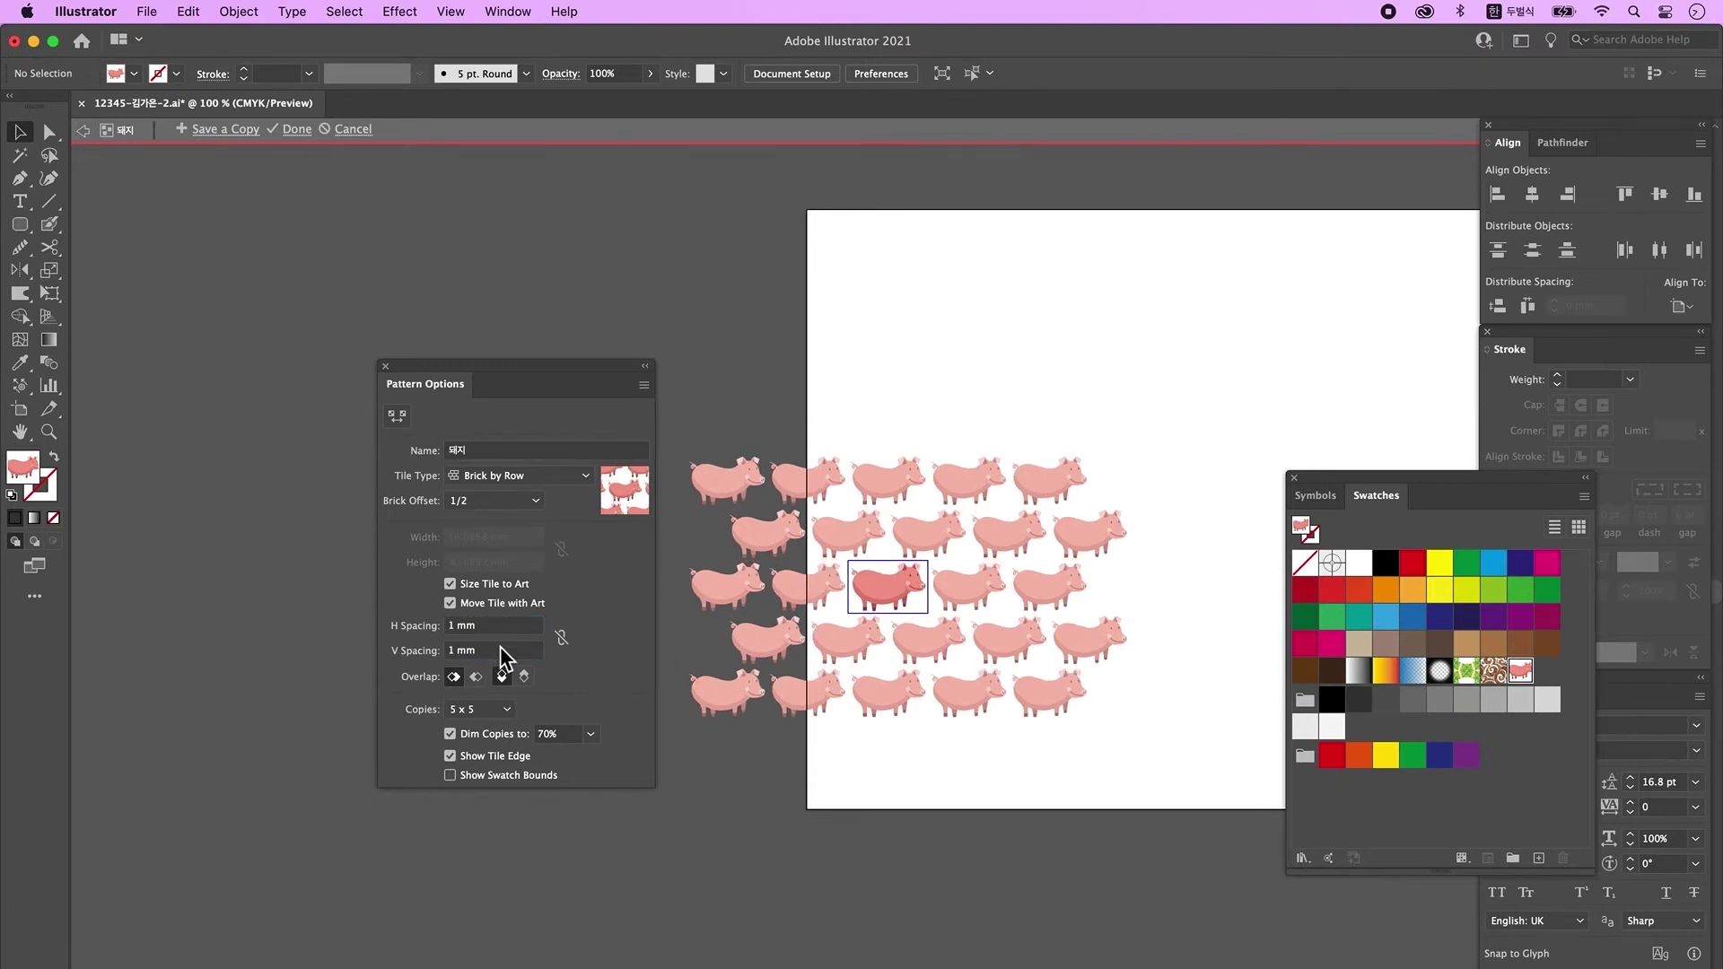
key(Escape)
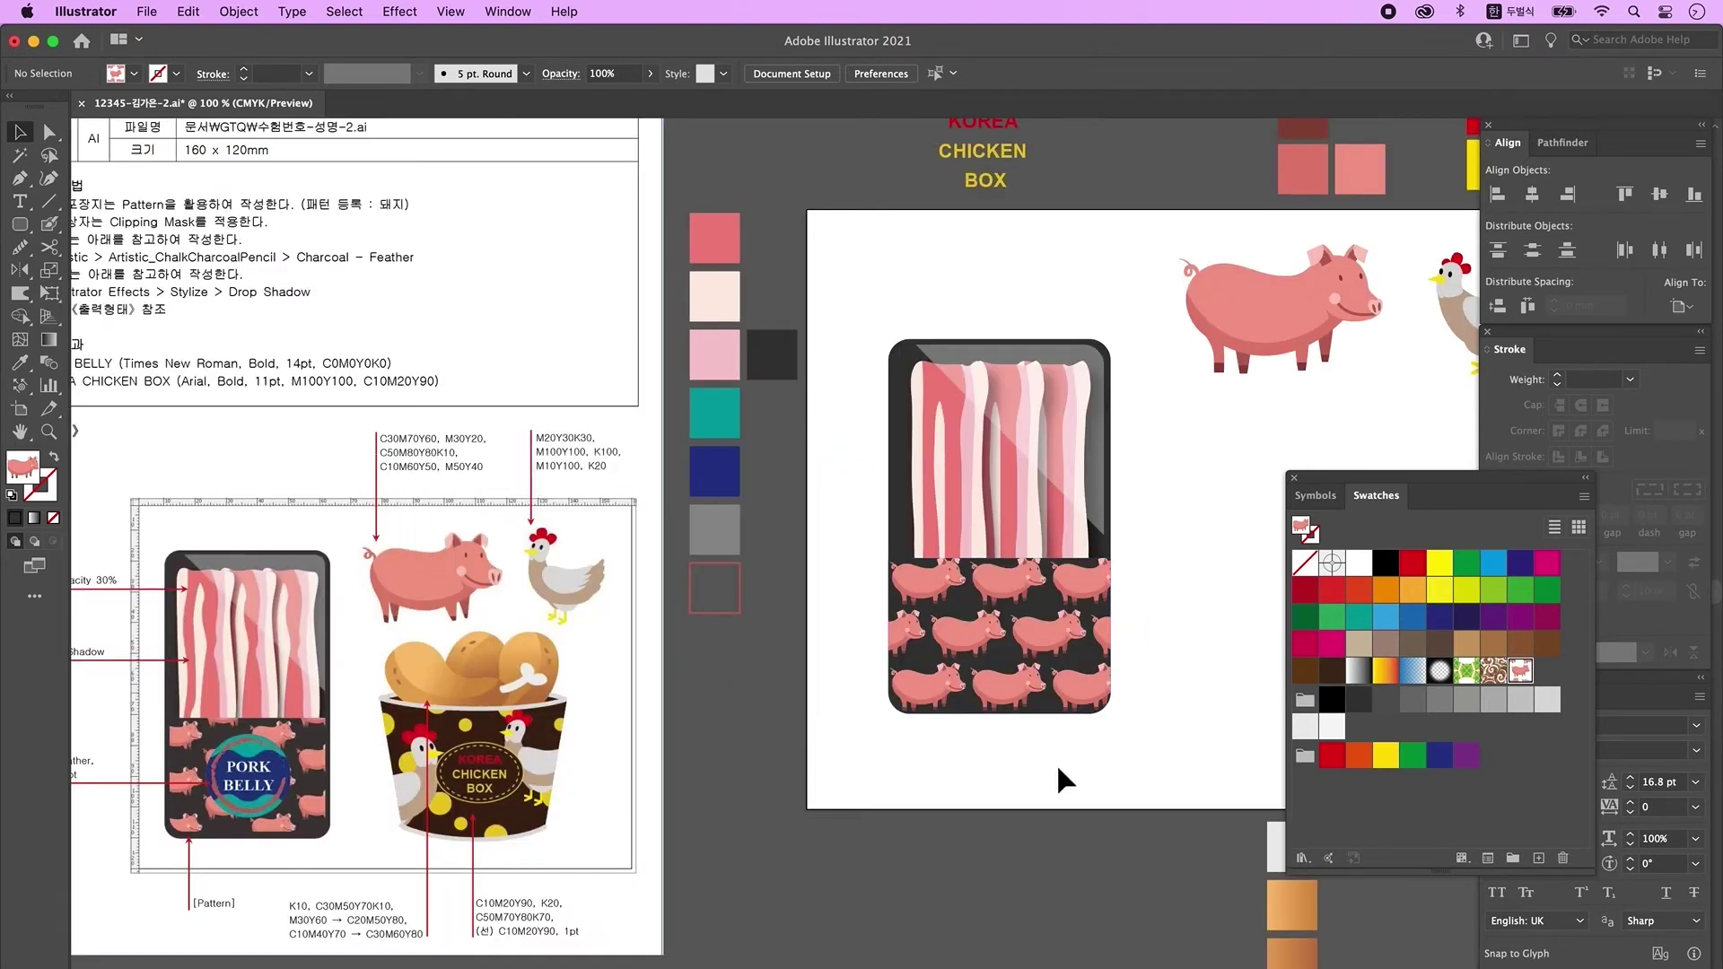
- Scale only the pattern inside the cover to 80% uniformly, with Transform Objects turned off
click(1036, 691)
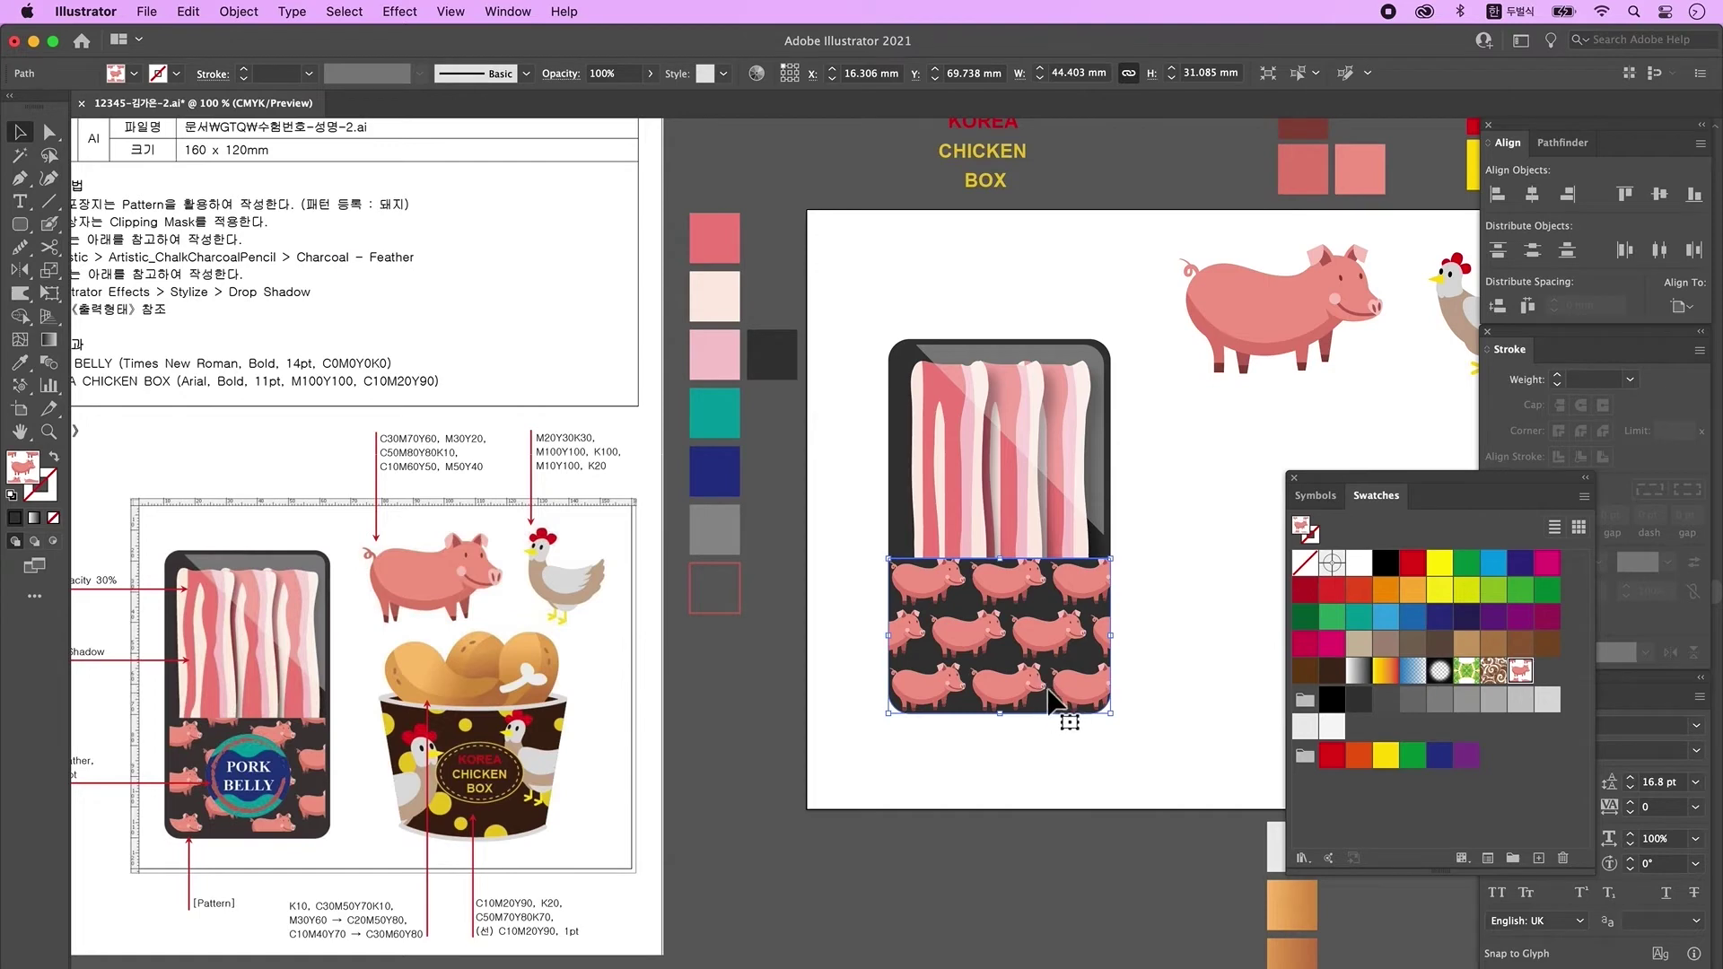
double_click(50, 270)
drag(810, 321, 712, 281)
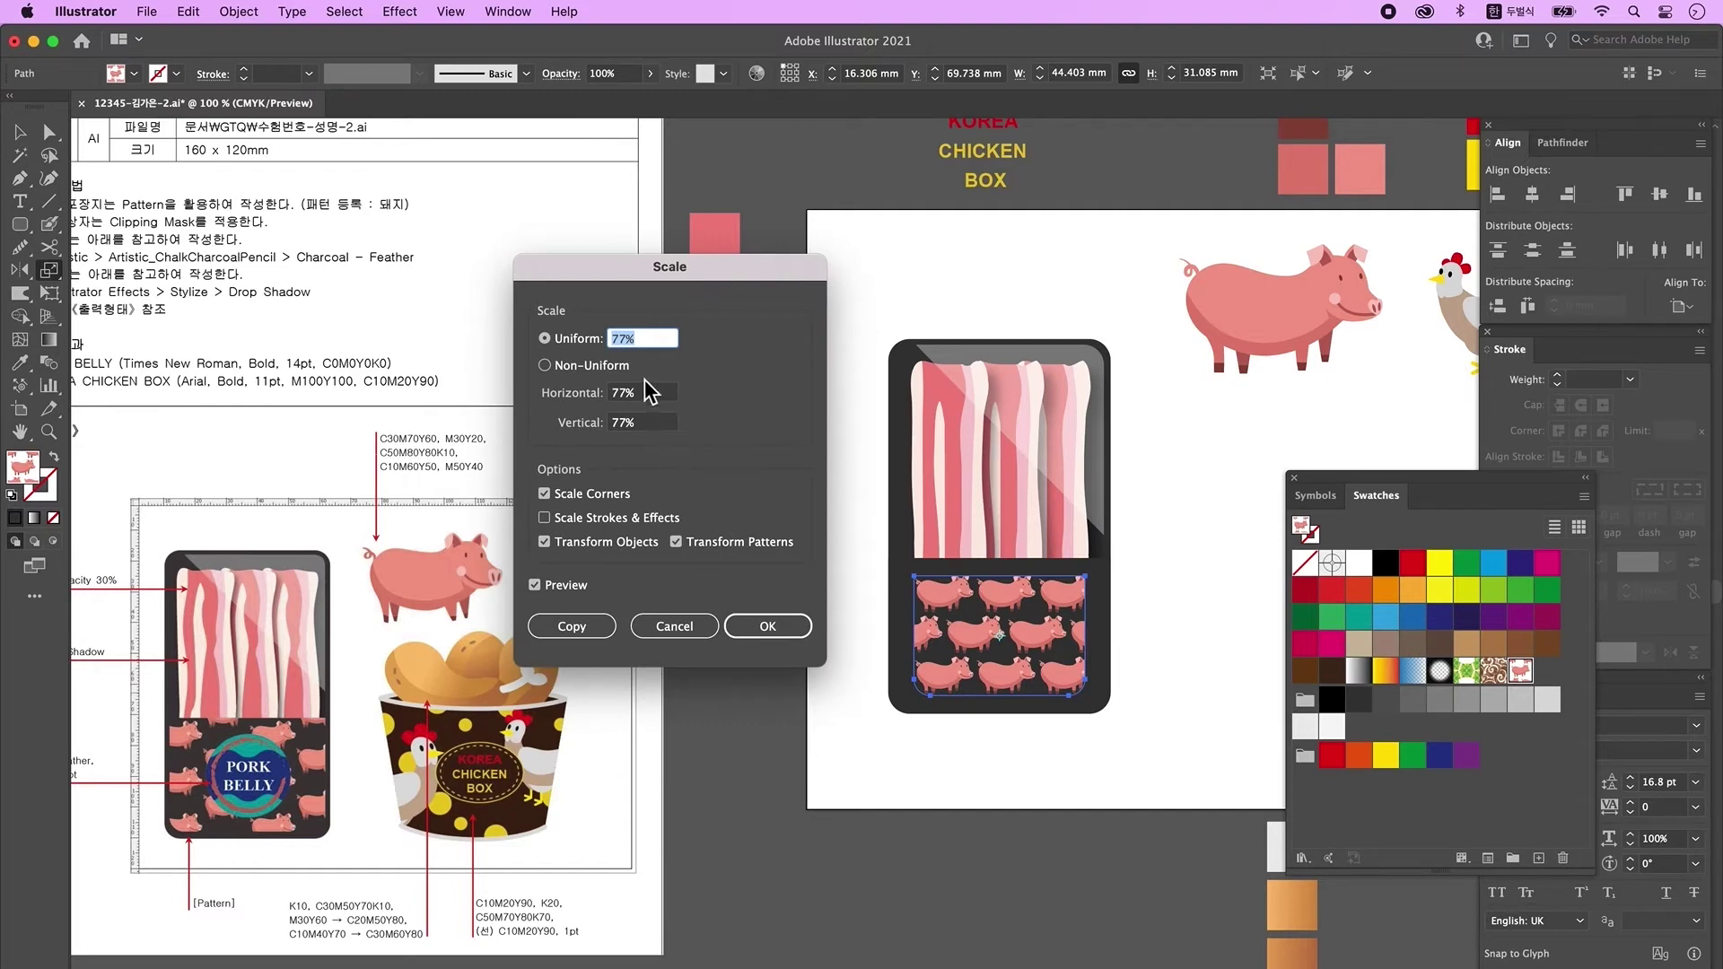
click(589, 544)
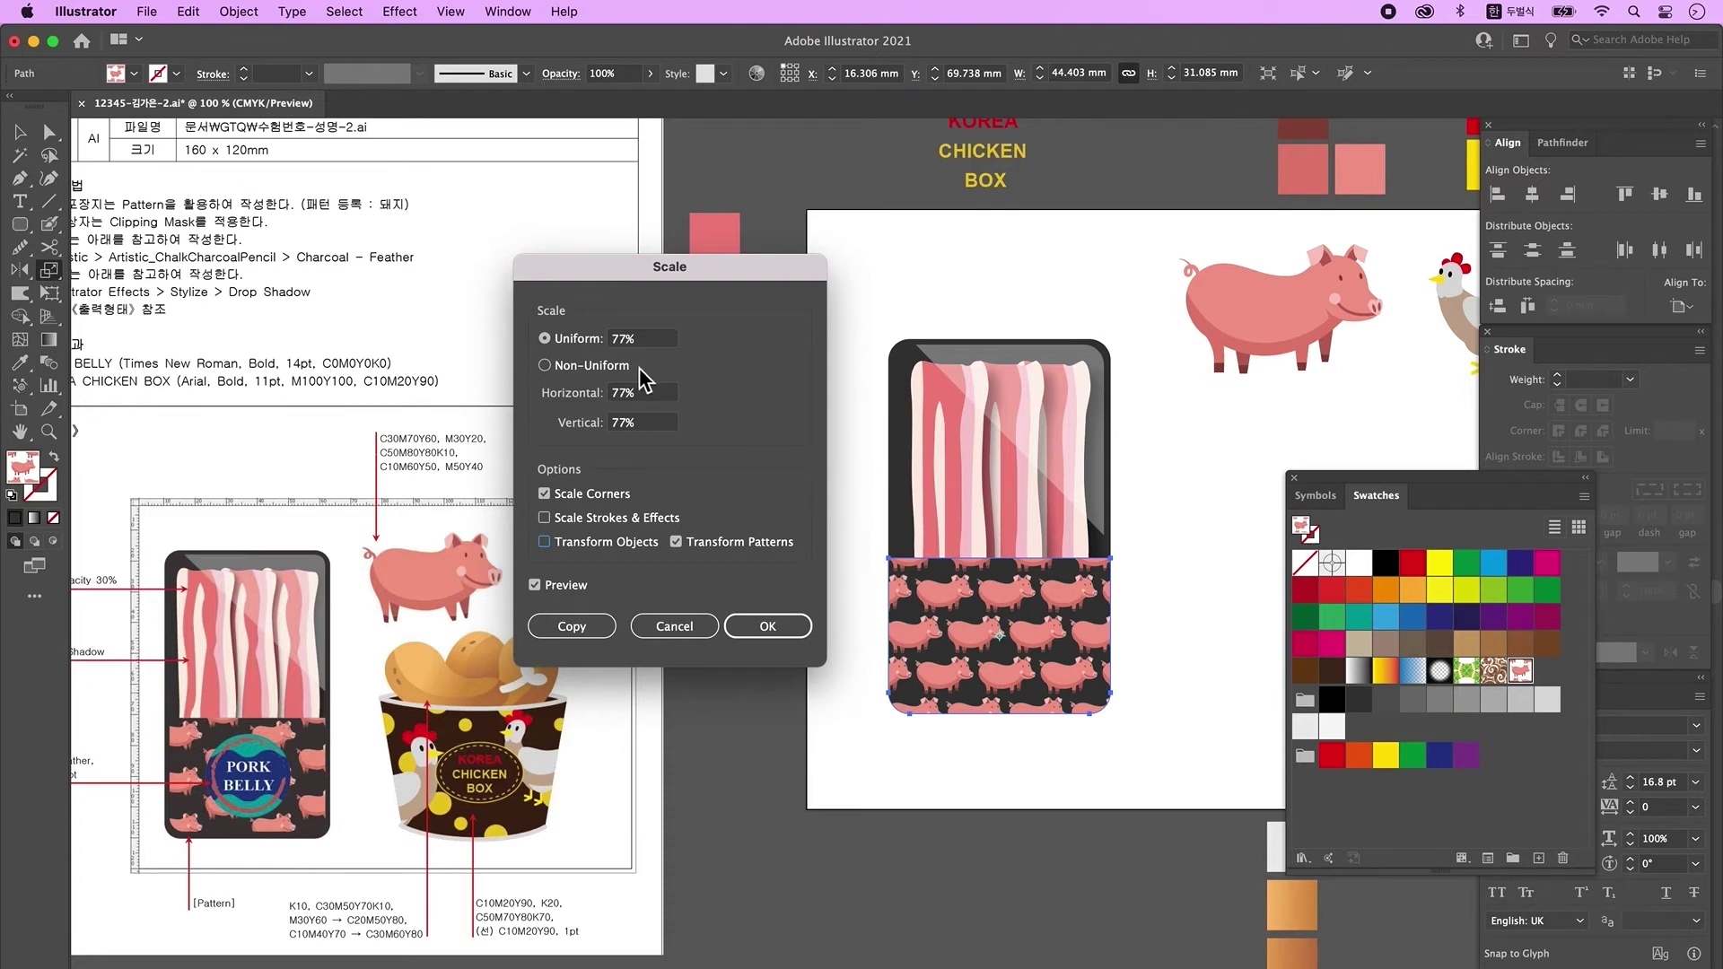
click(642, 338)
text(80)
click(742, 633)
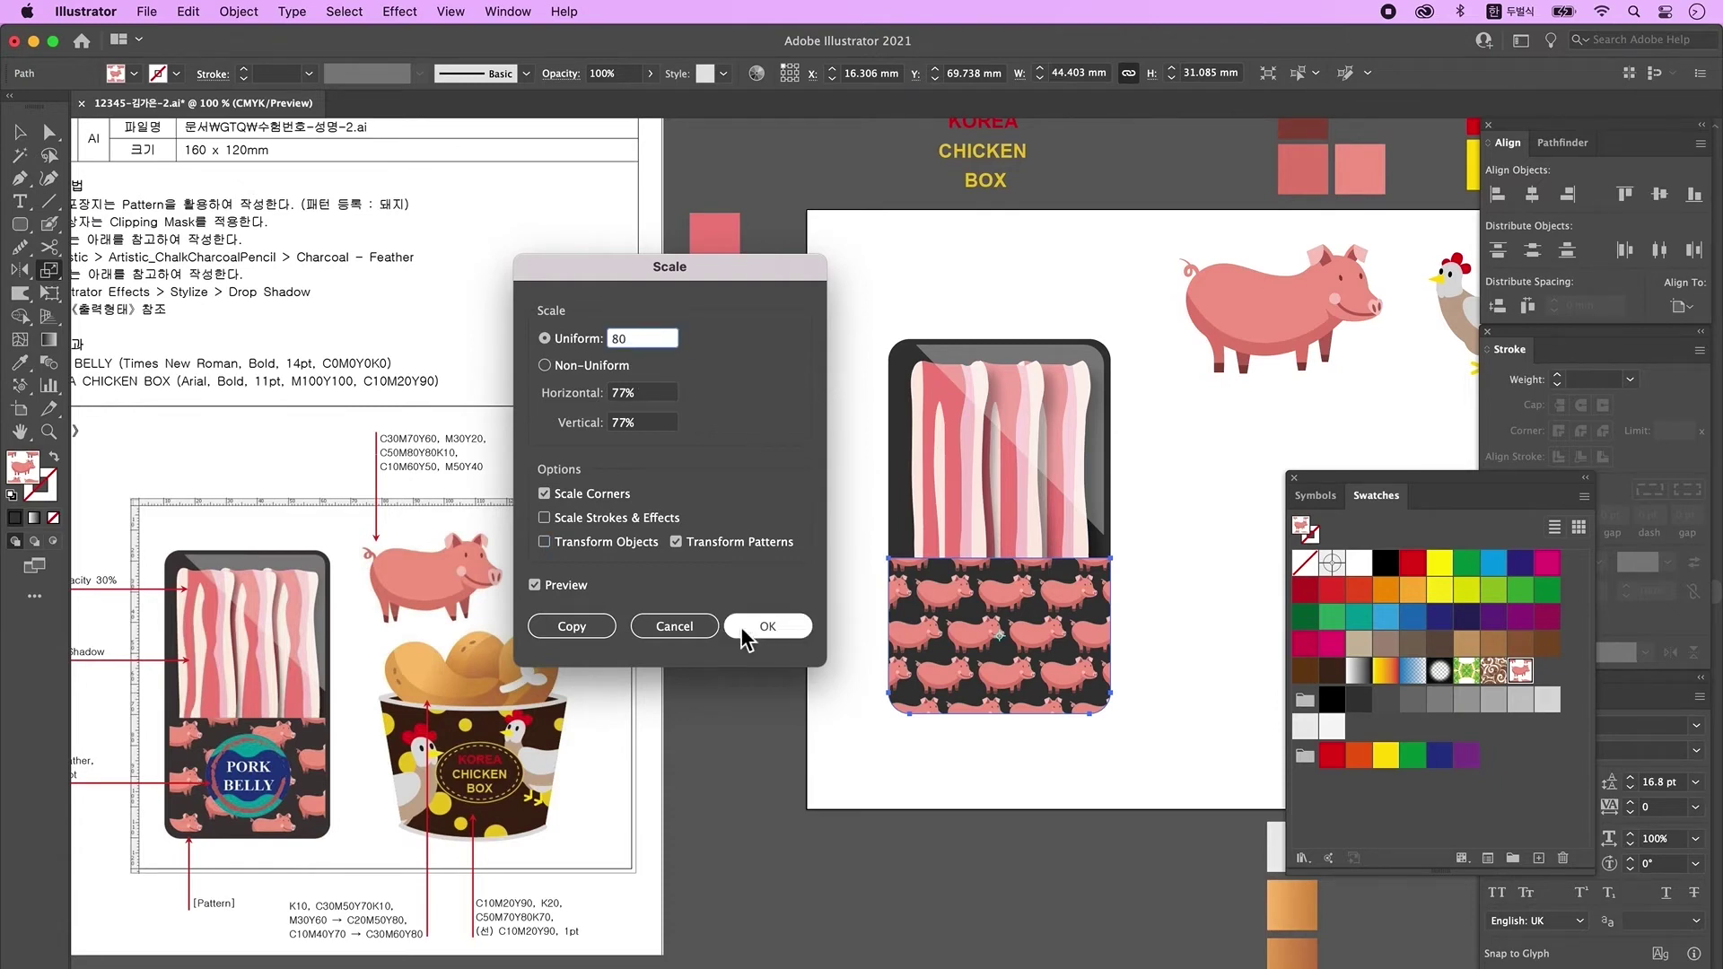
click(777, 628)
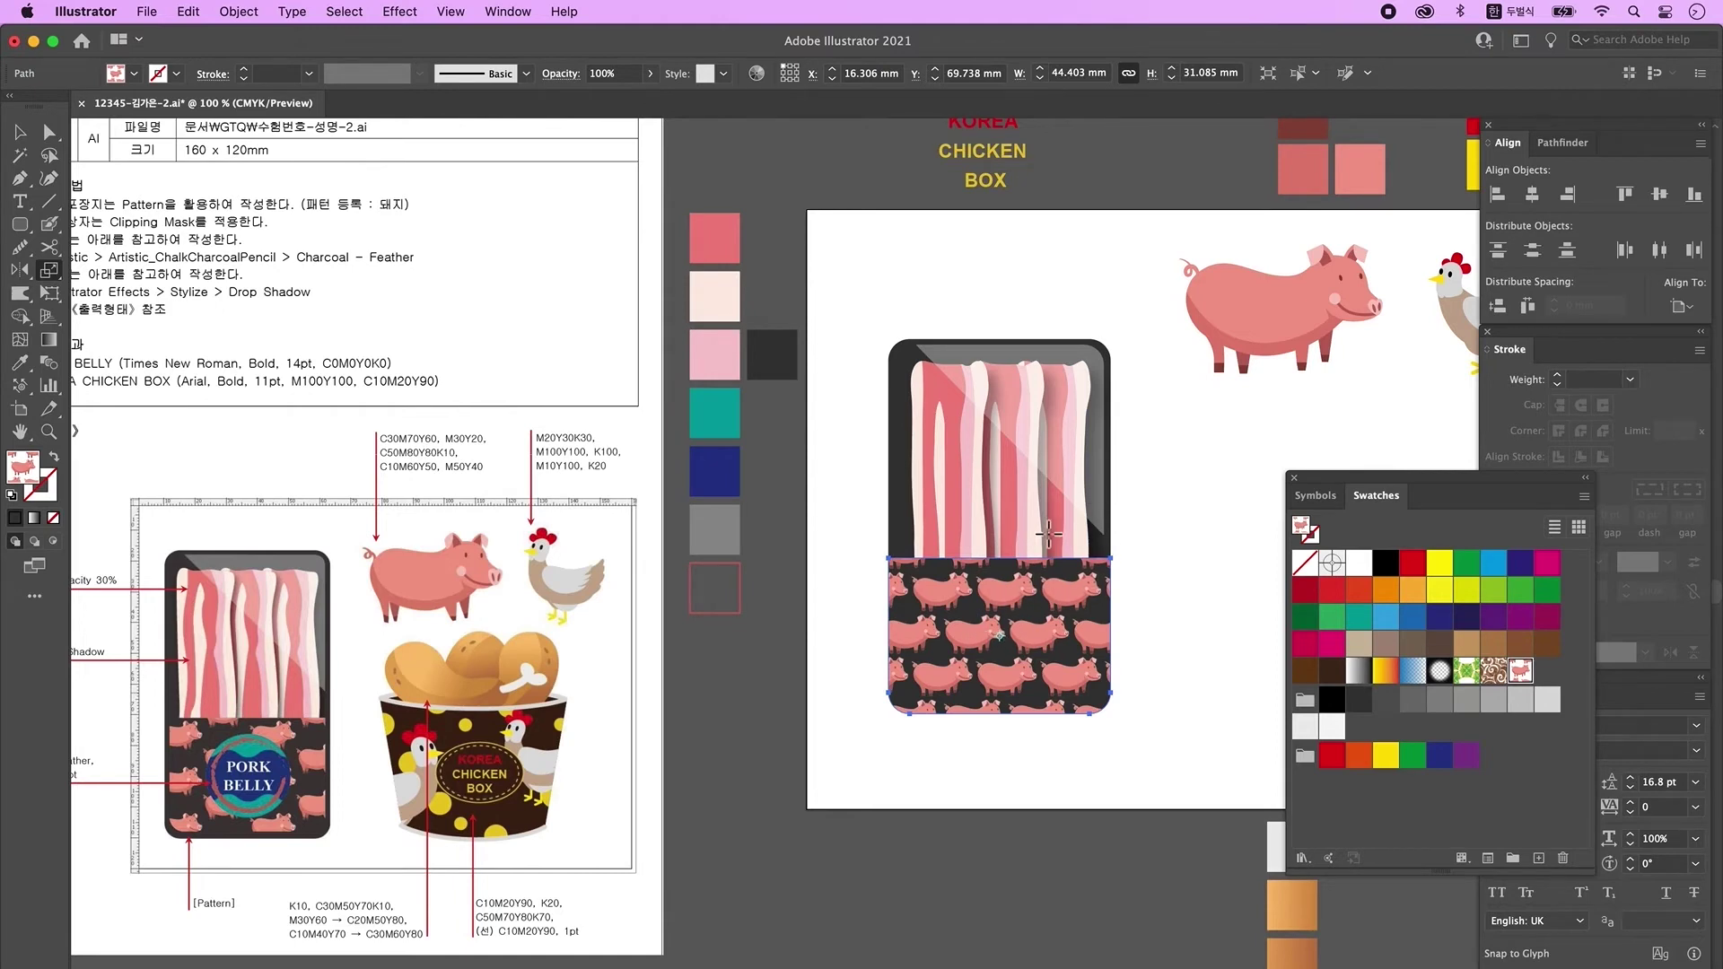
- Widen the spacing between the pigs in the pattern and scale the cover's pattern fill to 80% again
double_click(1520, 670)
click(504, 650)
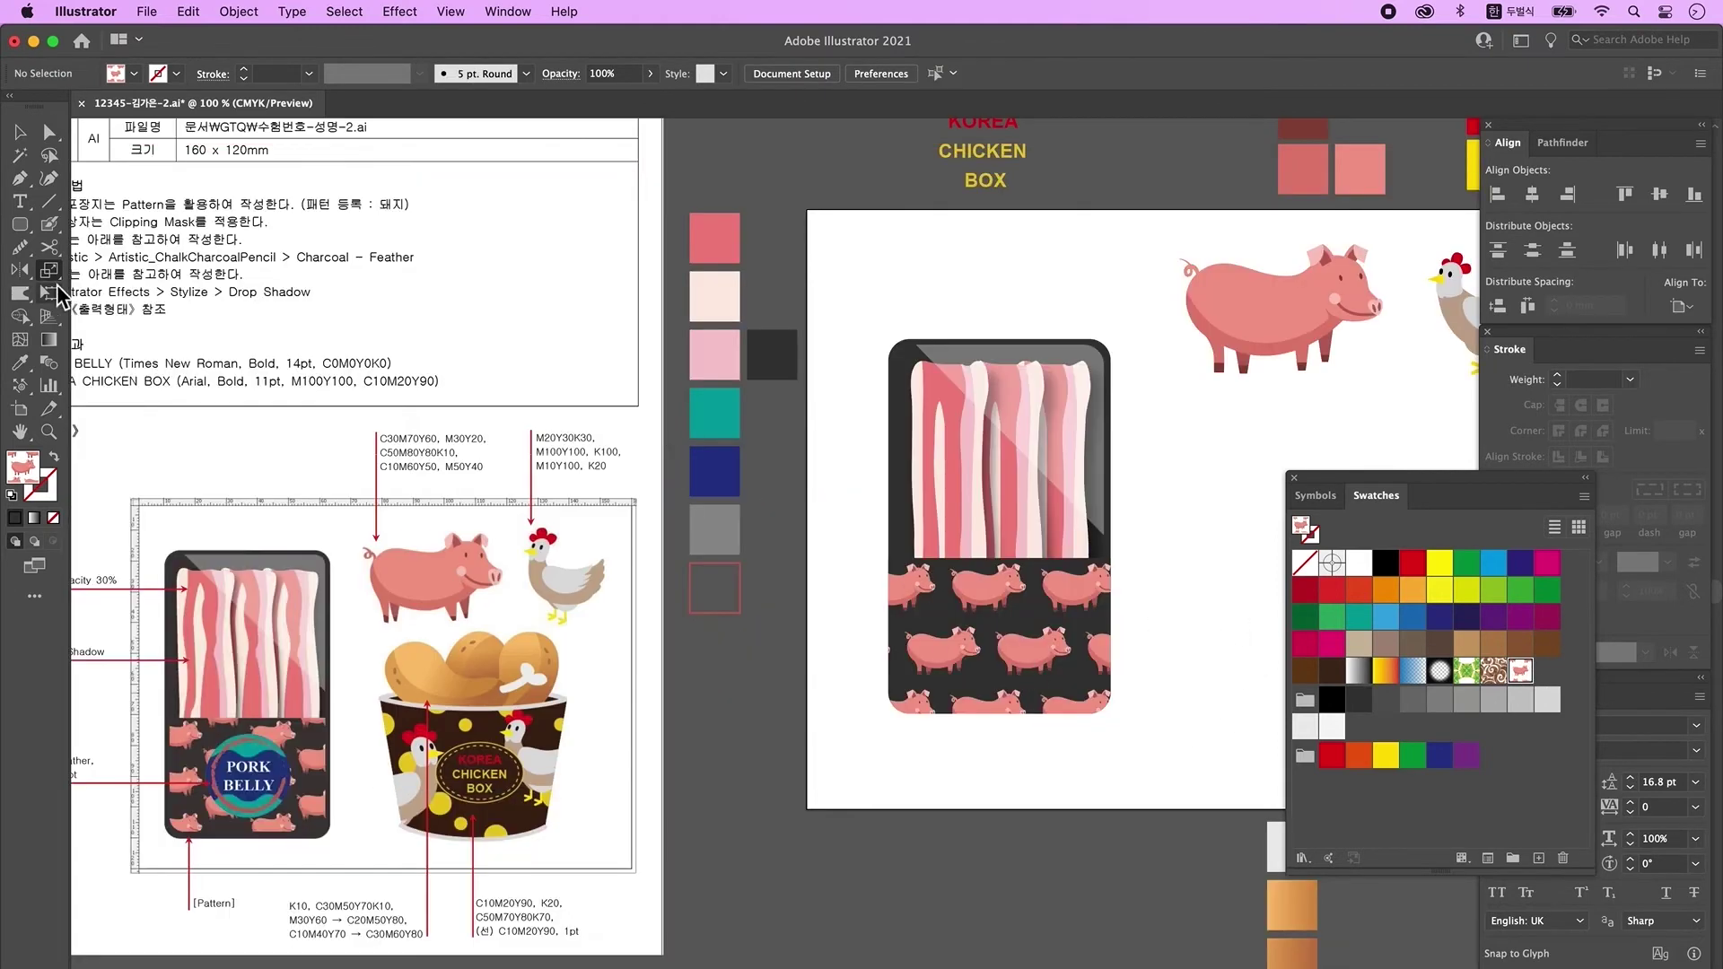
double_click(50, 271)
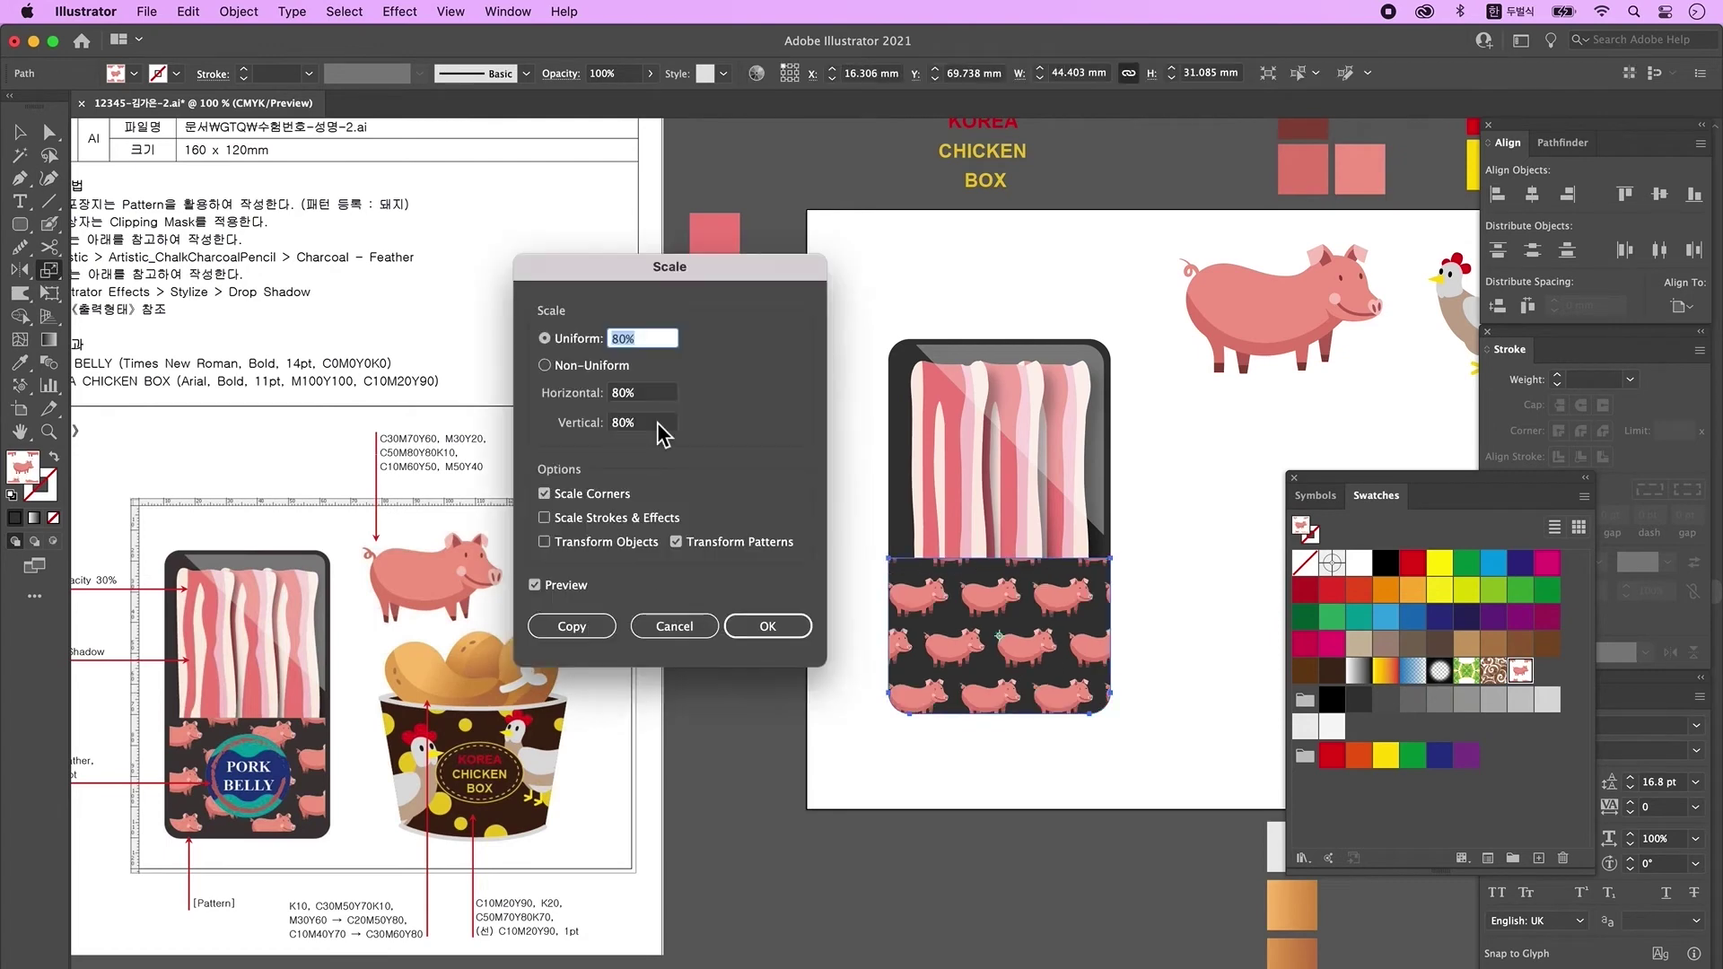
key(Return)
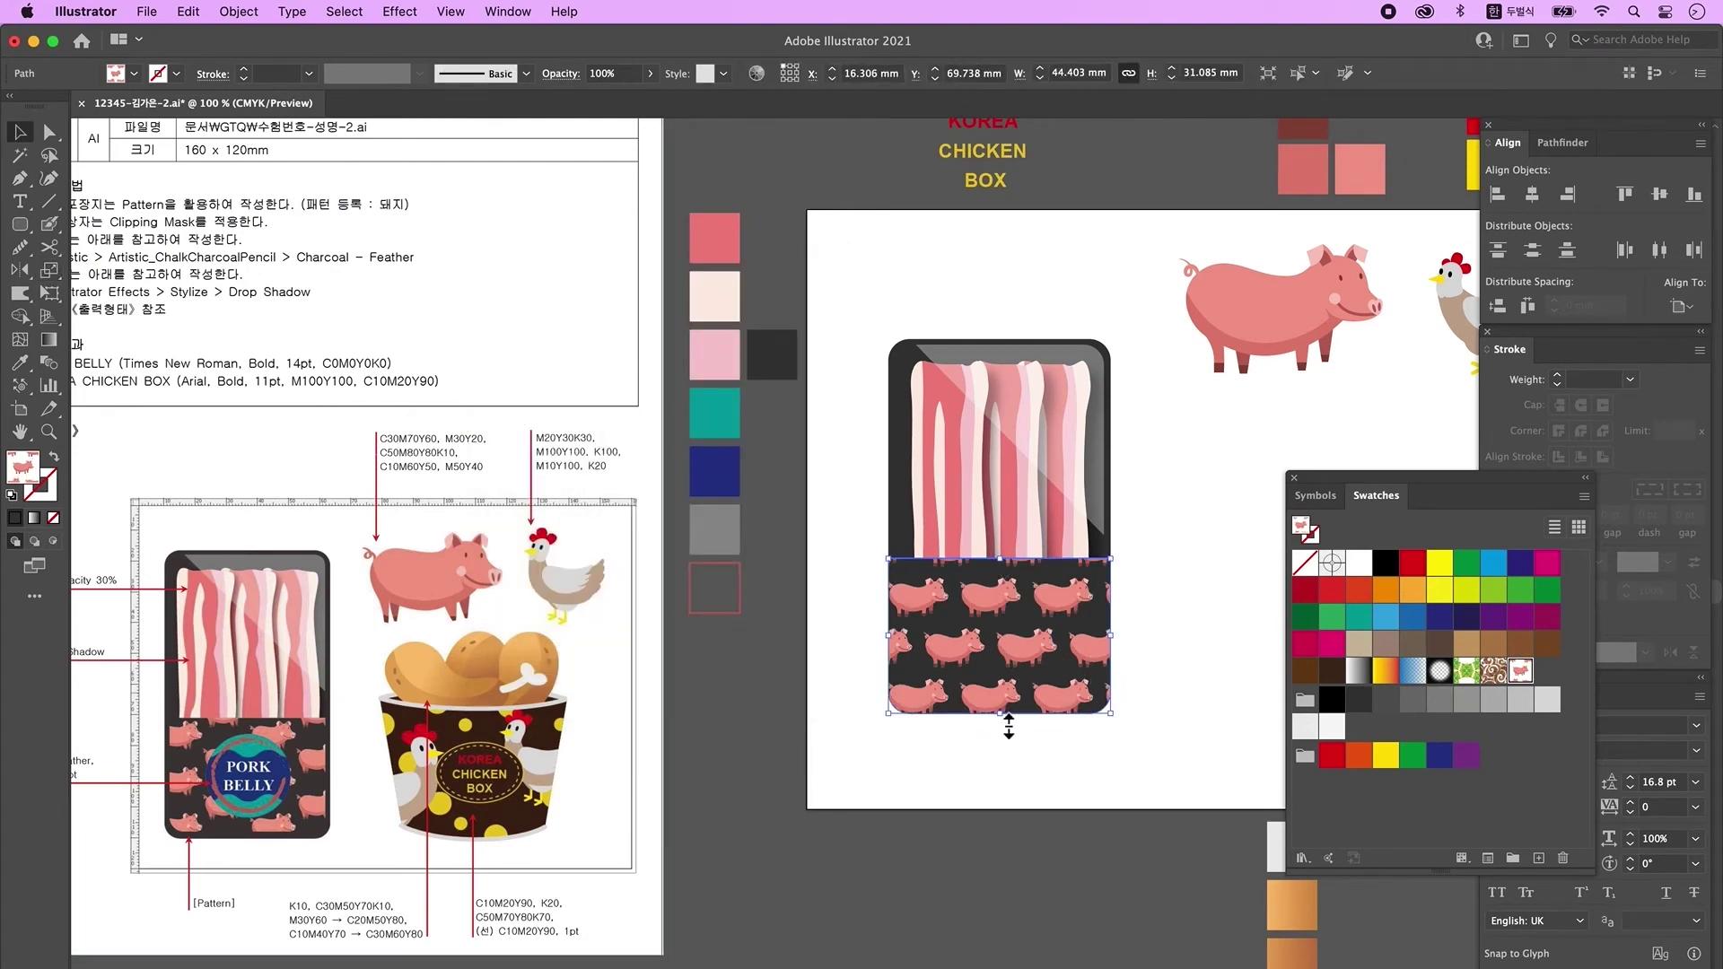
- Shrink the patterned cover proportionally toward its top edge to about 41.9 × 29.3 mm
drag(1041, 639, 1039, 692)
key(super+z)
drag(1010, 715, 1010, 714)
click(1160, 725)
click(1096, 648)
- Reopen the pig pattern for adjustment and scale only the cover's pattern fill to 90%
double_click(1519, 670)
key(Escape)
double_click(1519, 671)
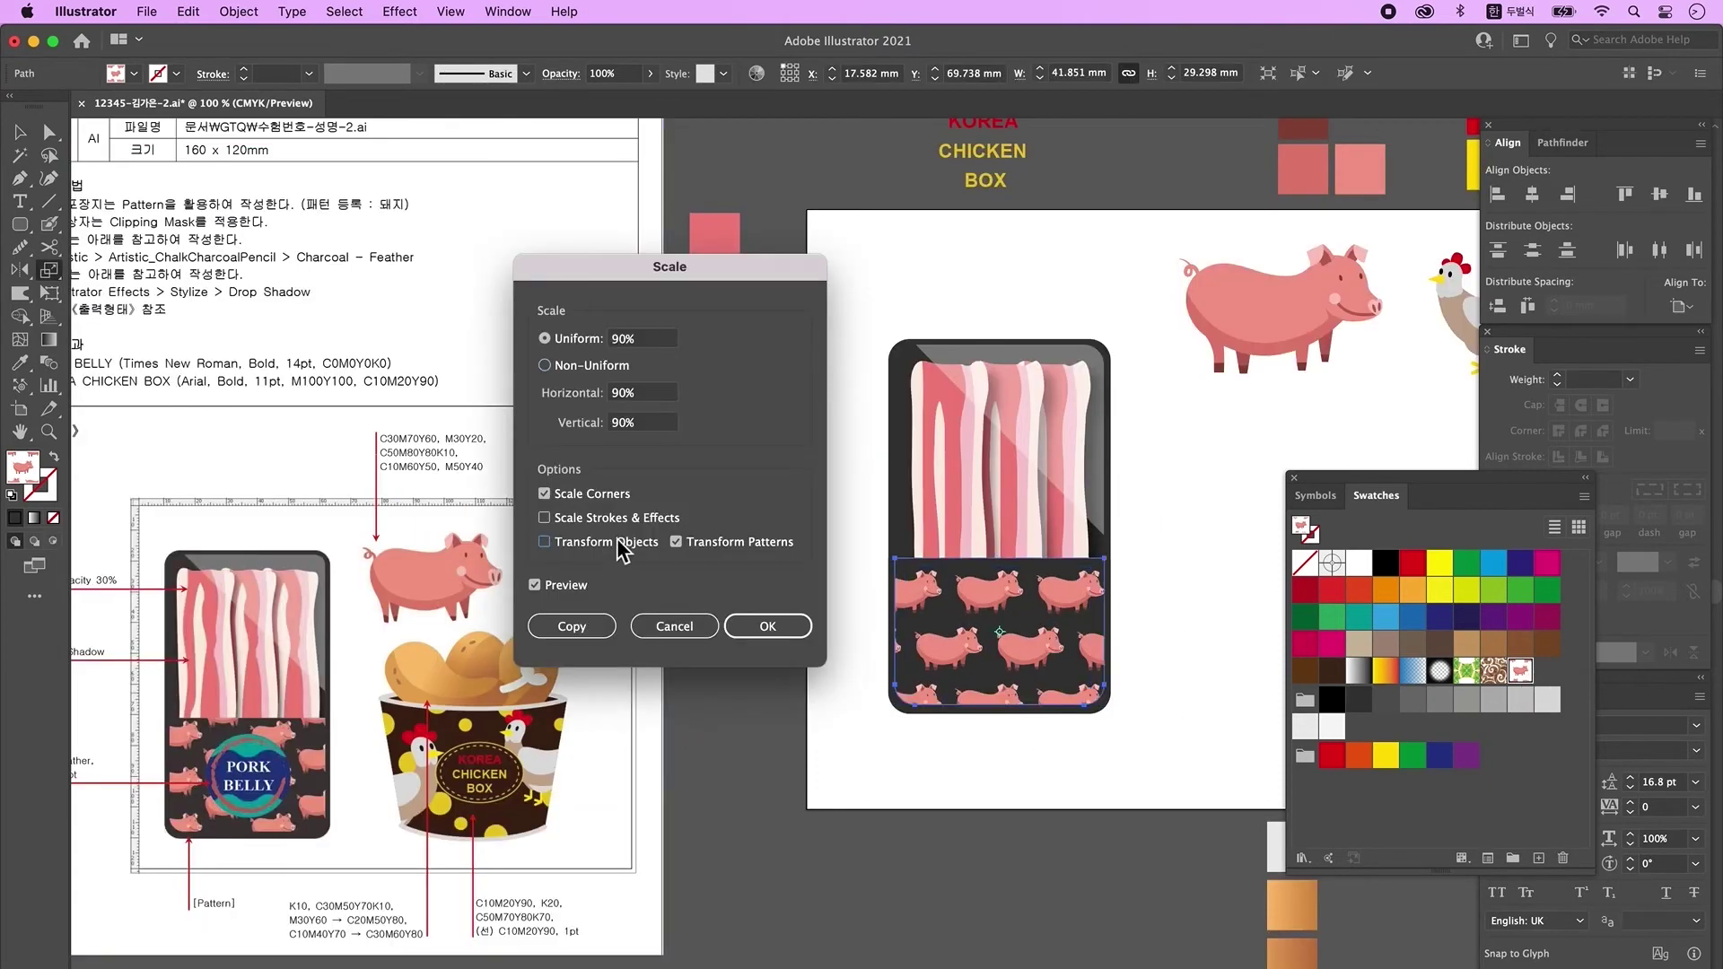
key(Return)
- Draw a large teal circle without a stroke on the blank area beside the tray, below the pig and chicken
drag(1265, 699, 1198, 625)
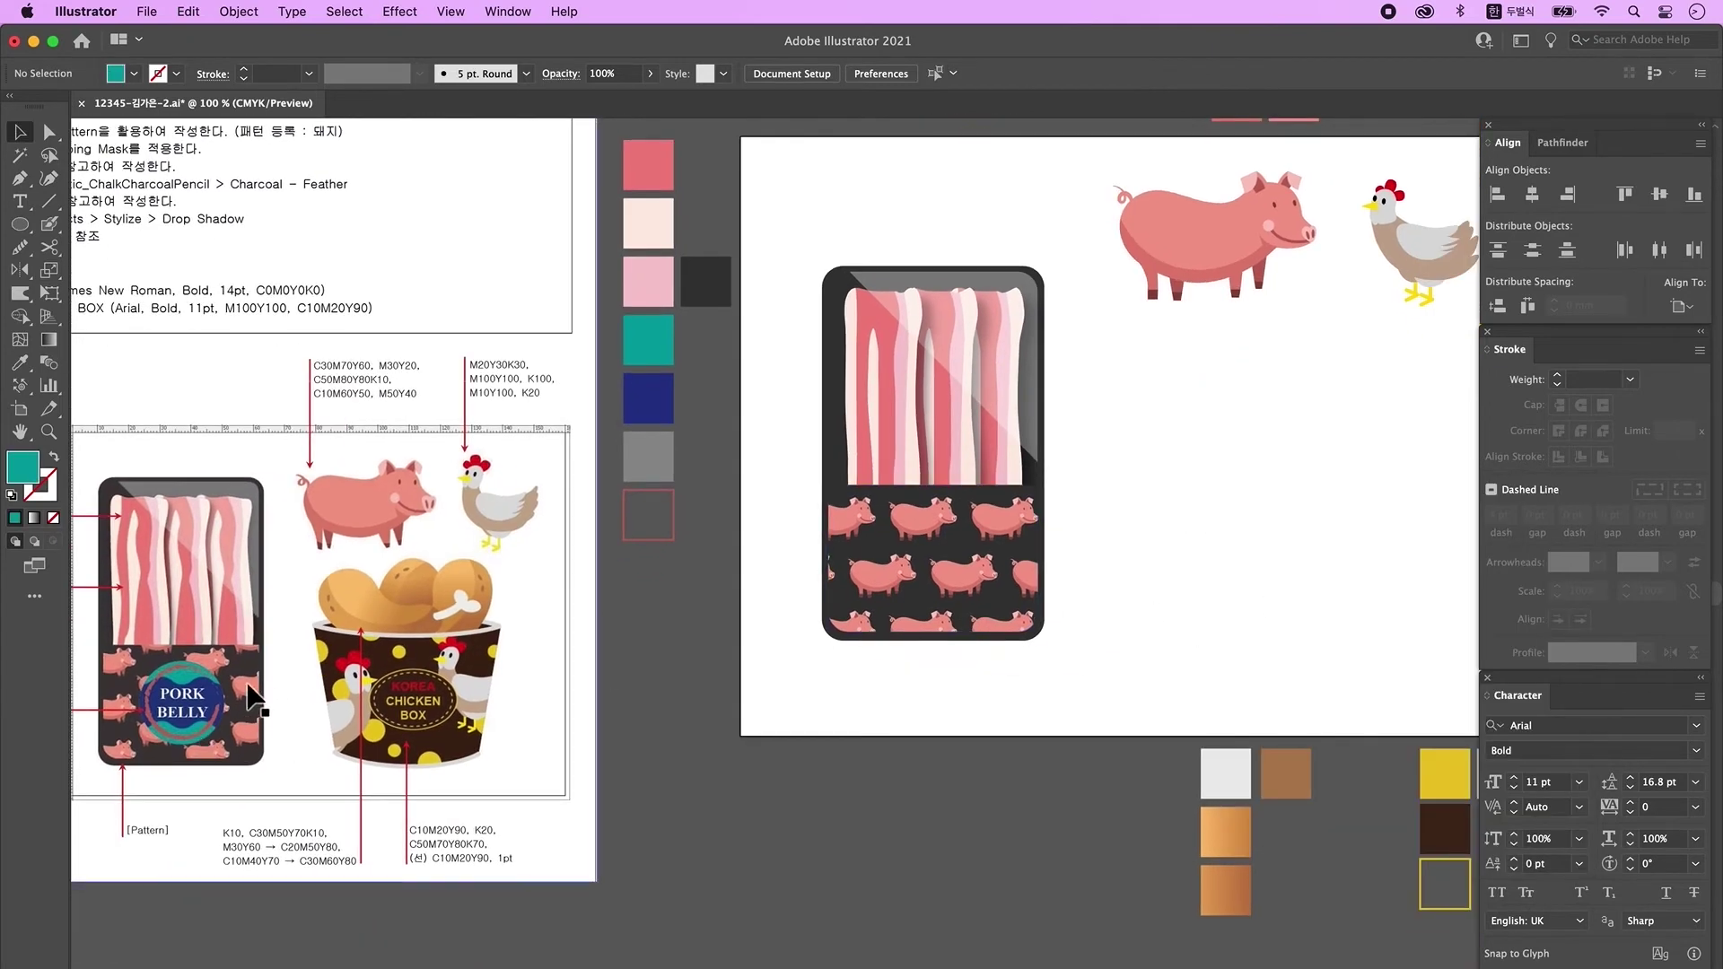
key(l)
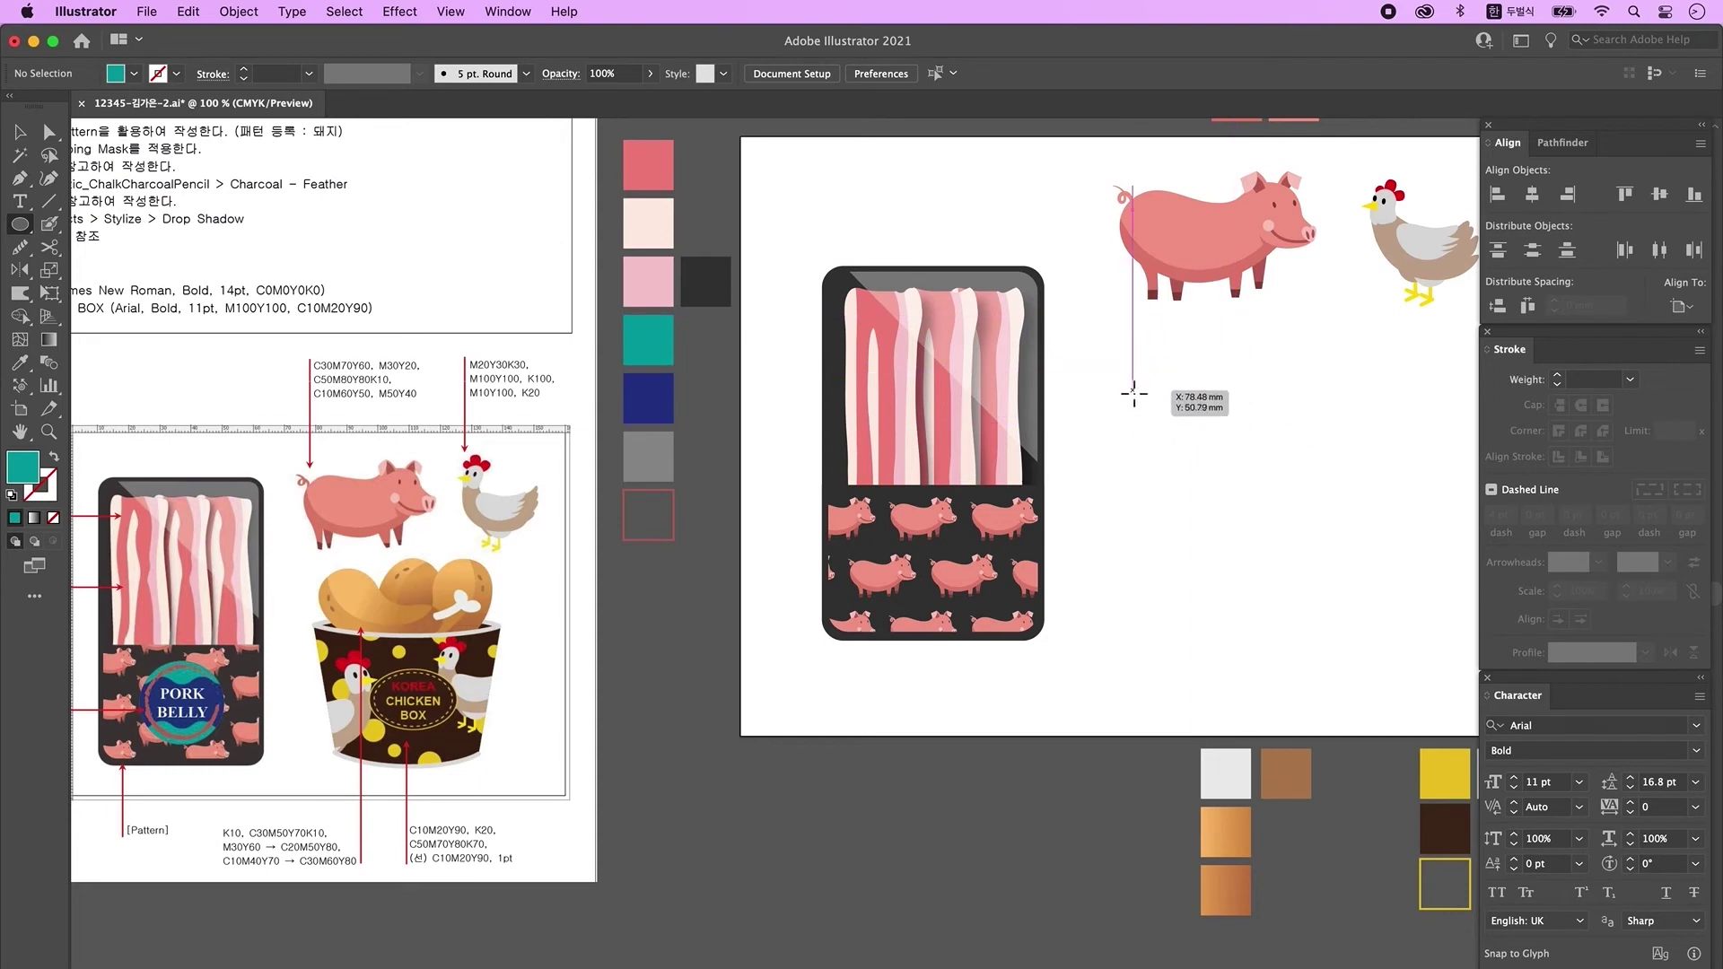
drag(1123, 368, 1355, 636)
scroll(1076, 493, right, 1)
key(\)
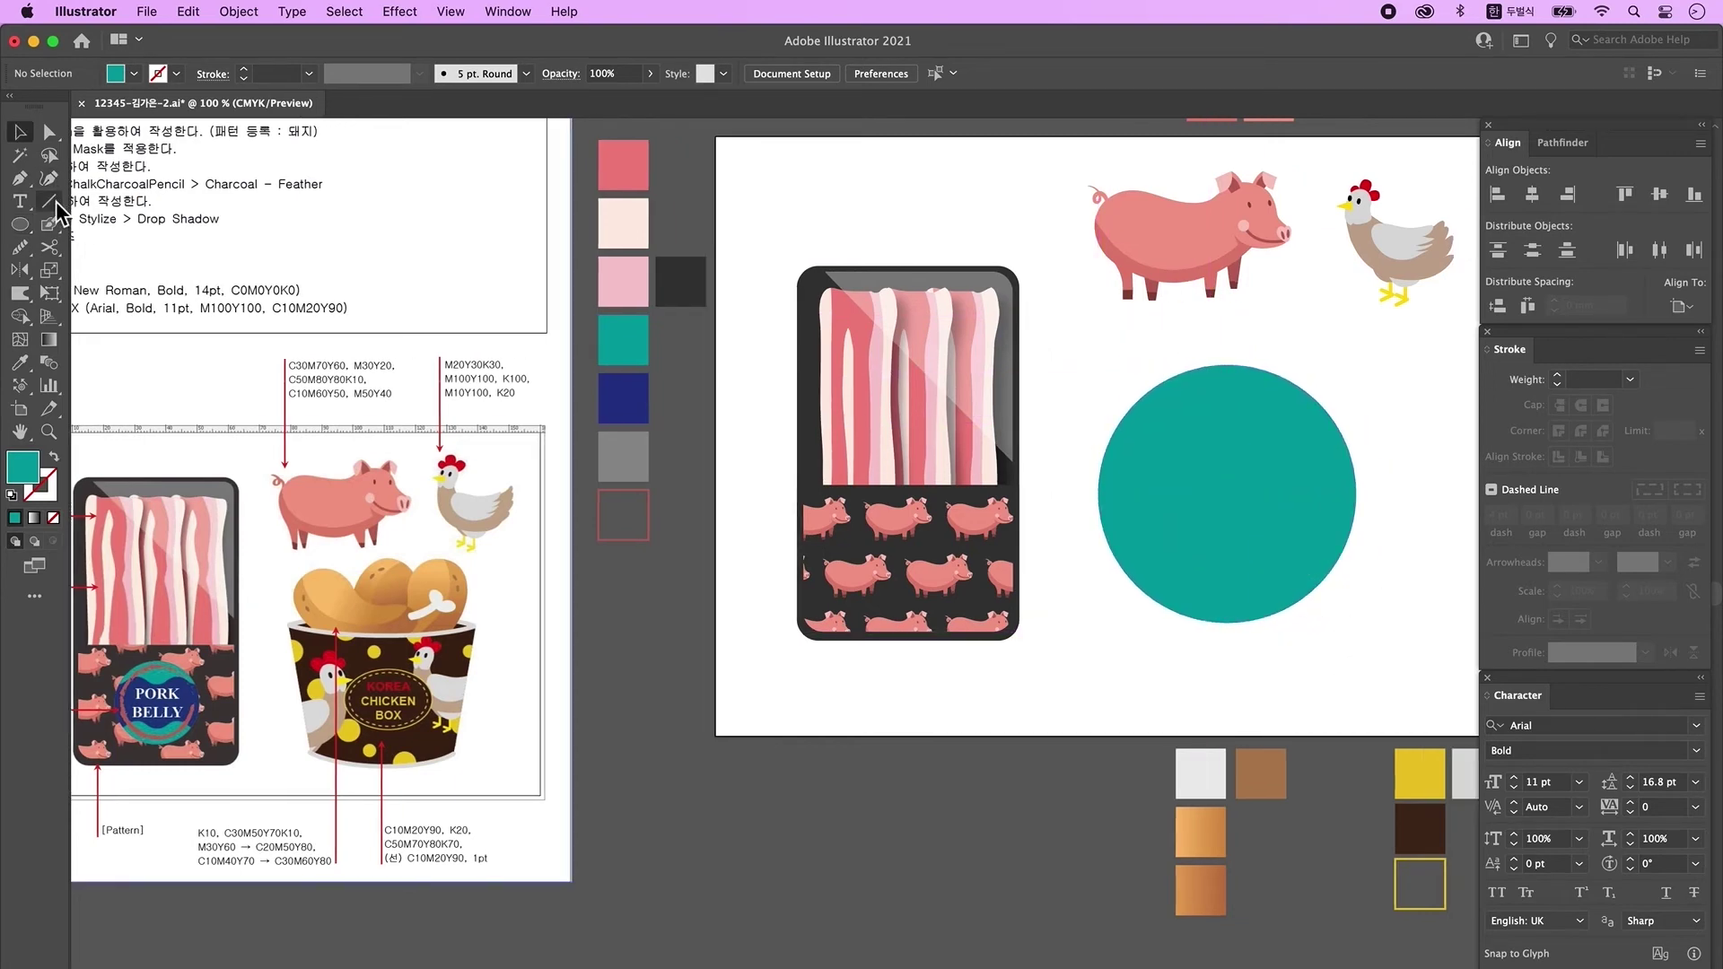
- Draw a horizontal default black line about 74.2 mm long across the upper part of the teal circle
key(d)
drag(1048, 436, 1423, 455)
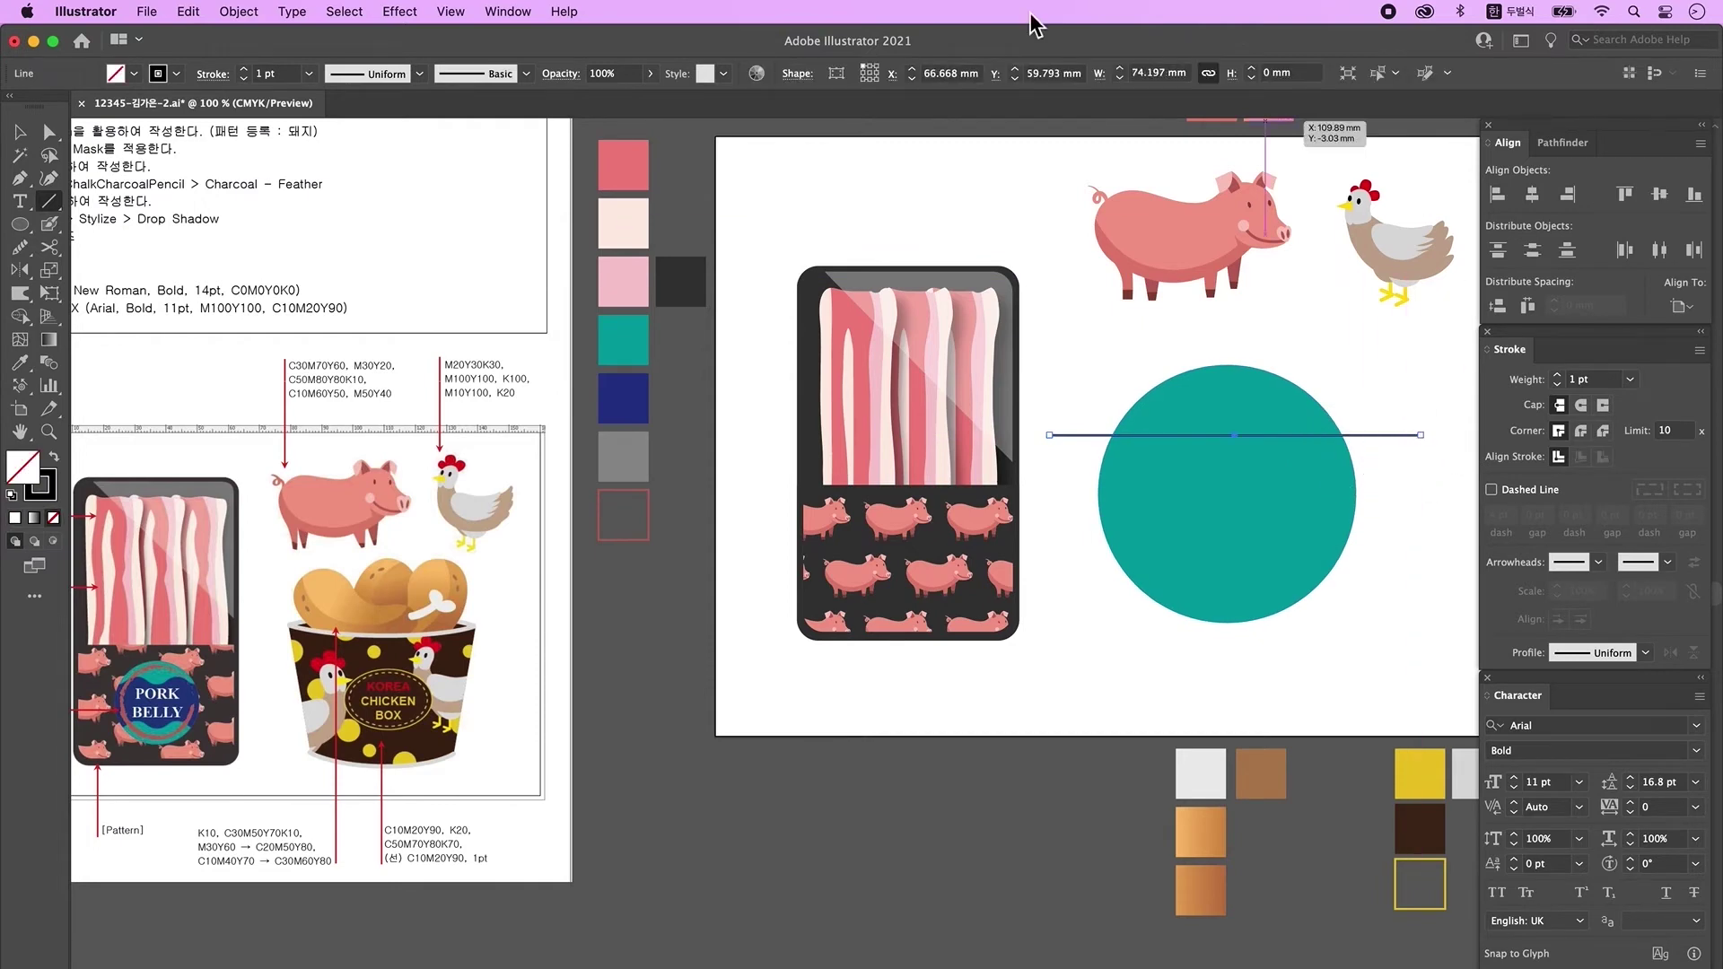
click(21, 134)
drag(1396, 436, 1357, 497)
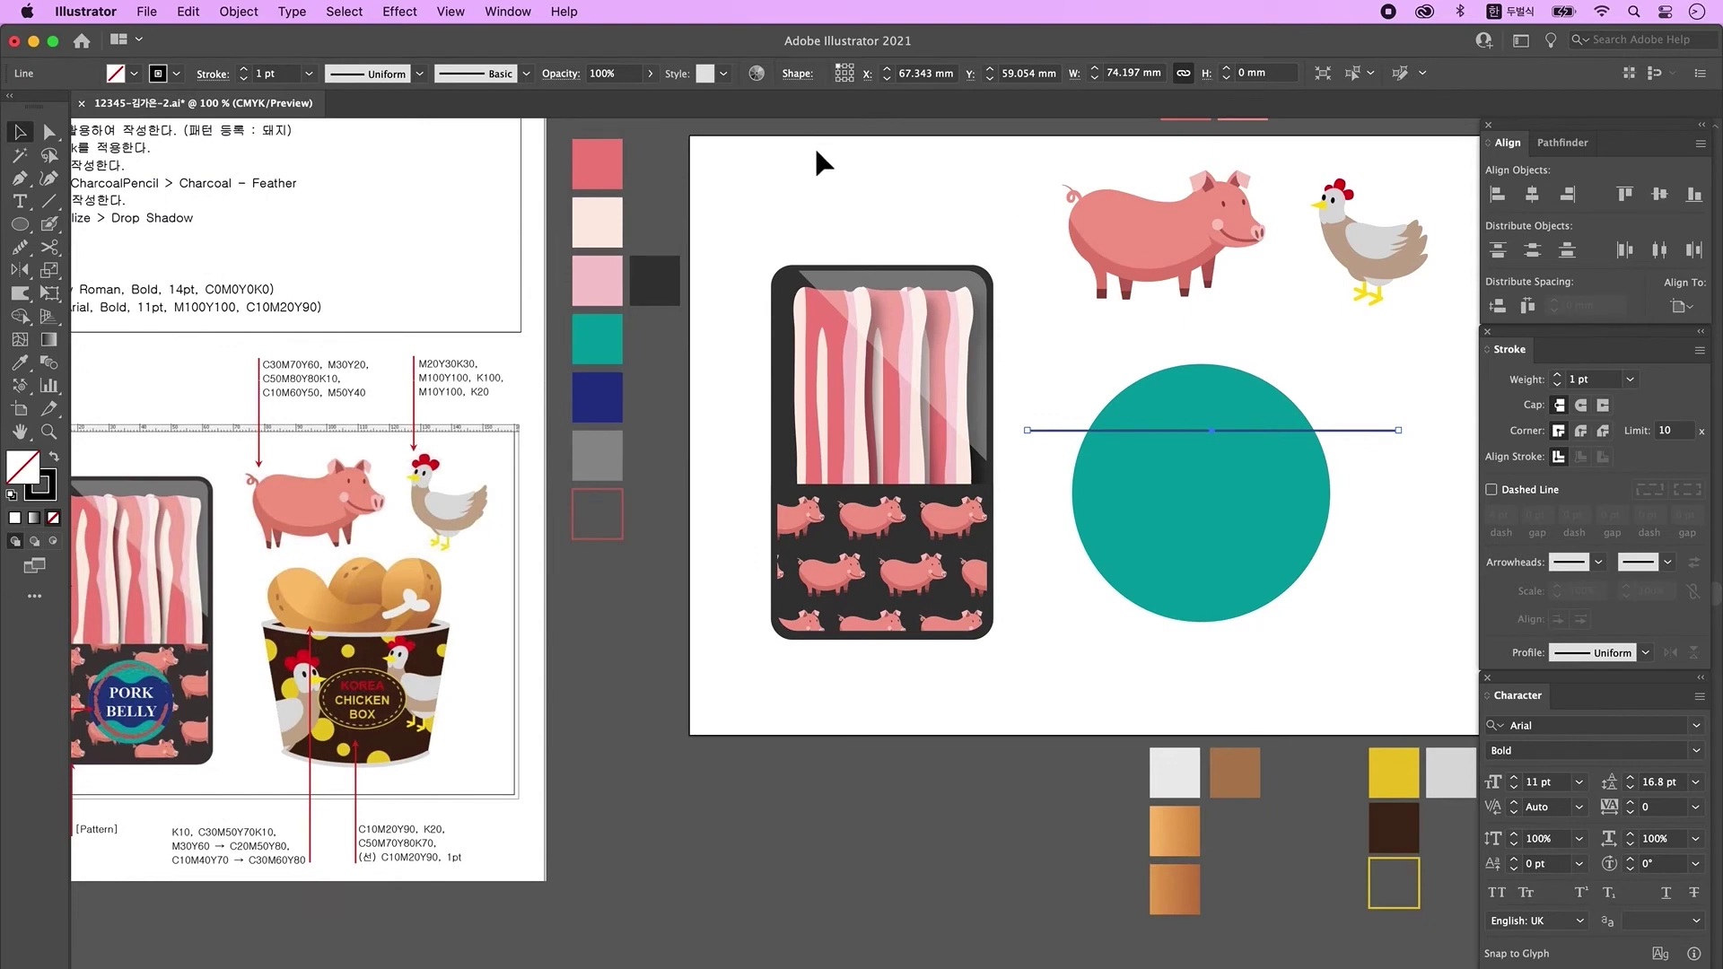
- Apply a Zig Zag effect with smooth points, 3.53 mm absolute size and 4 ridges per segment to the line, and expand its appearance
click(399, 12)
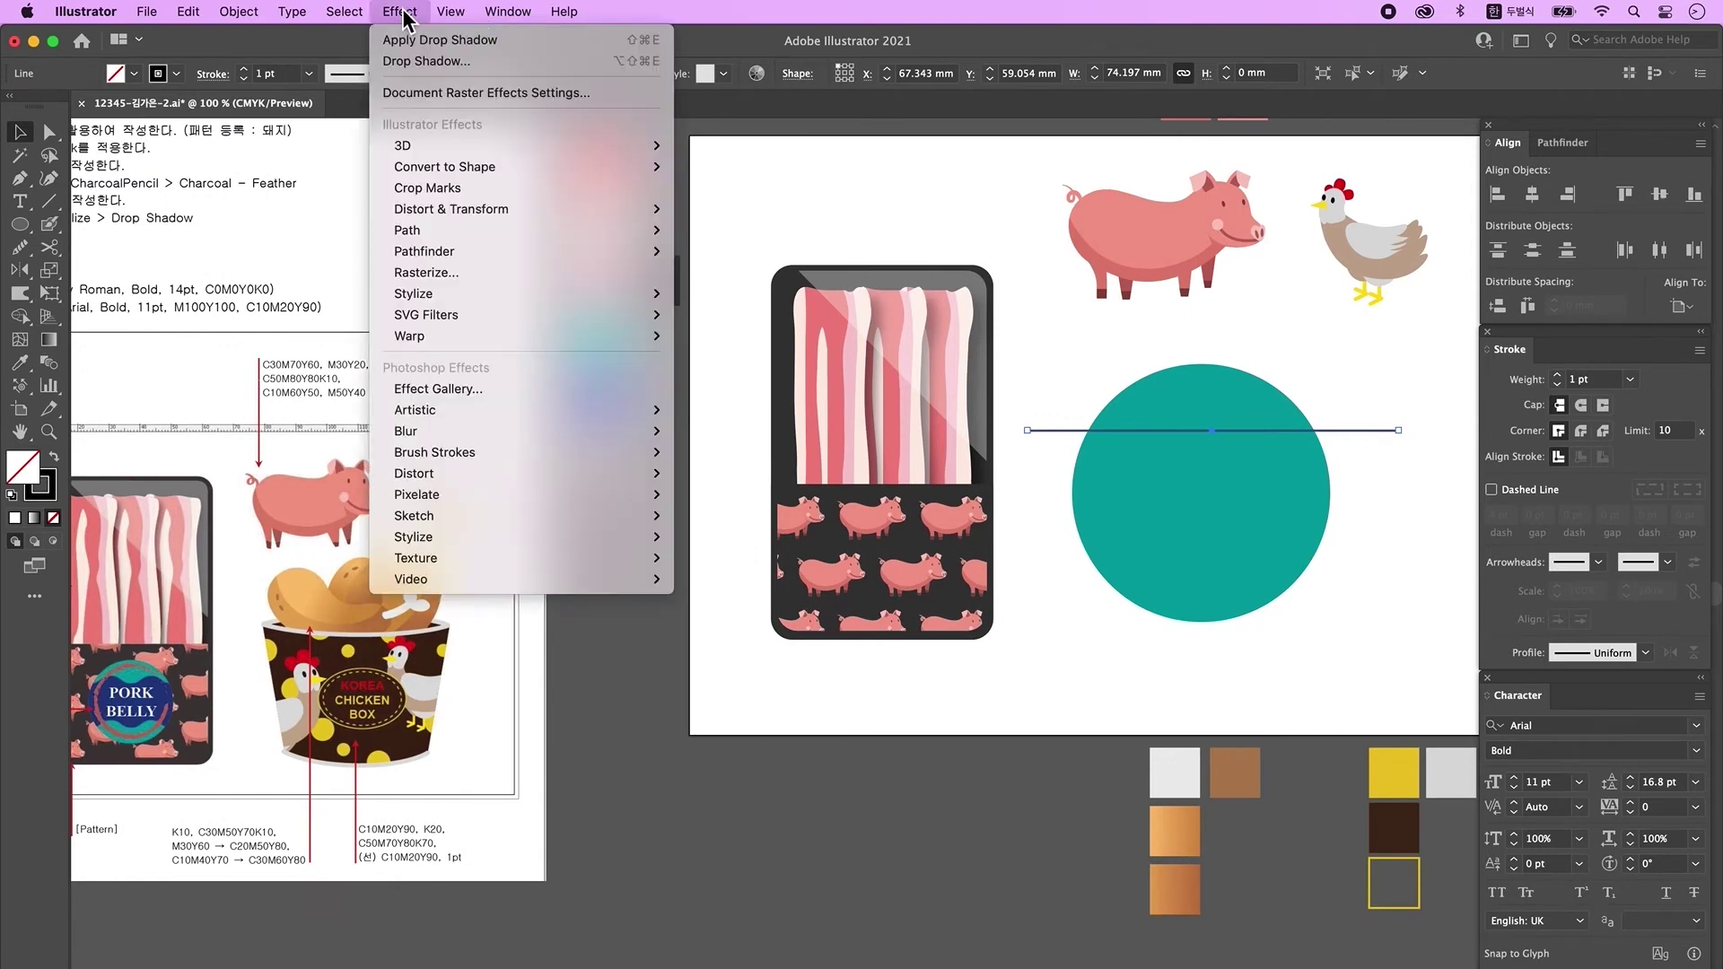
mouse_move(561, 209)
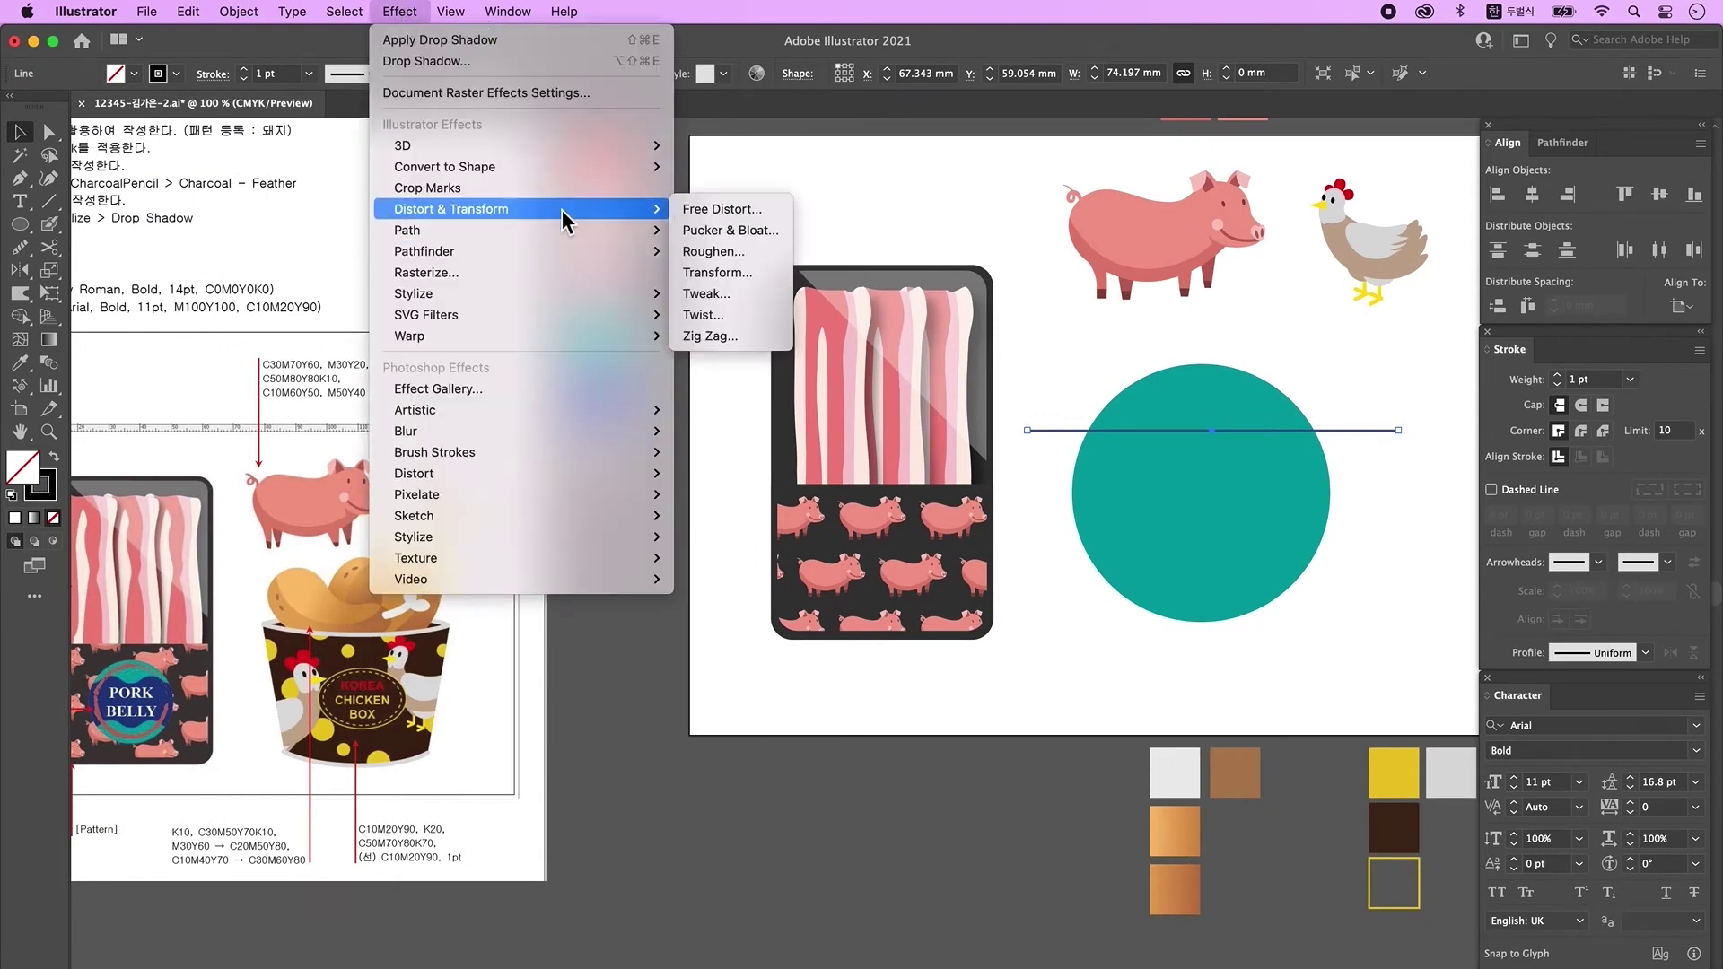
click(786, 337)
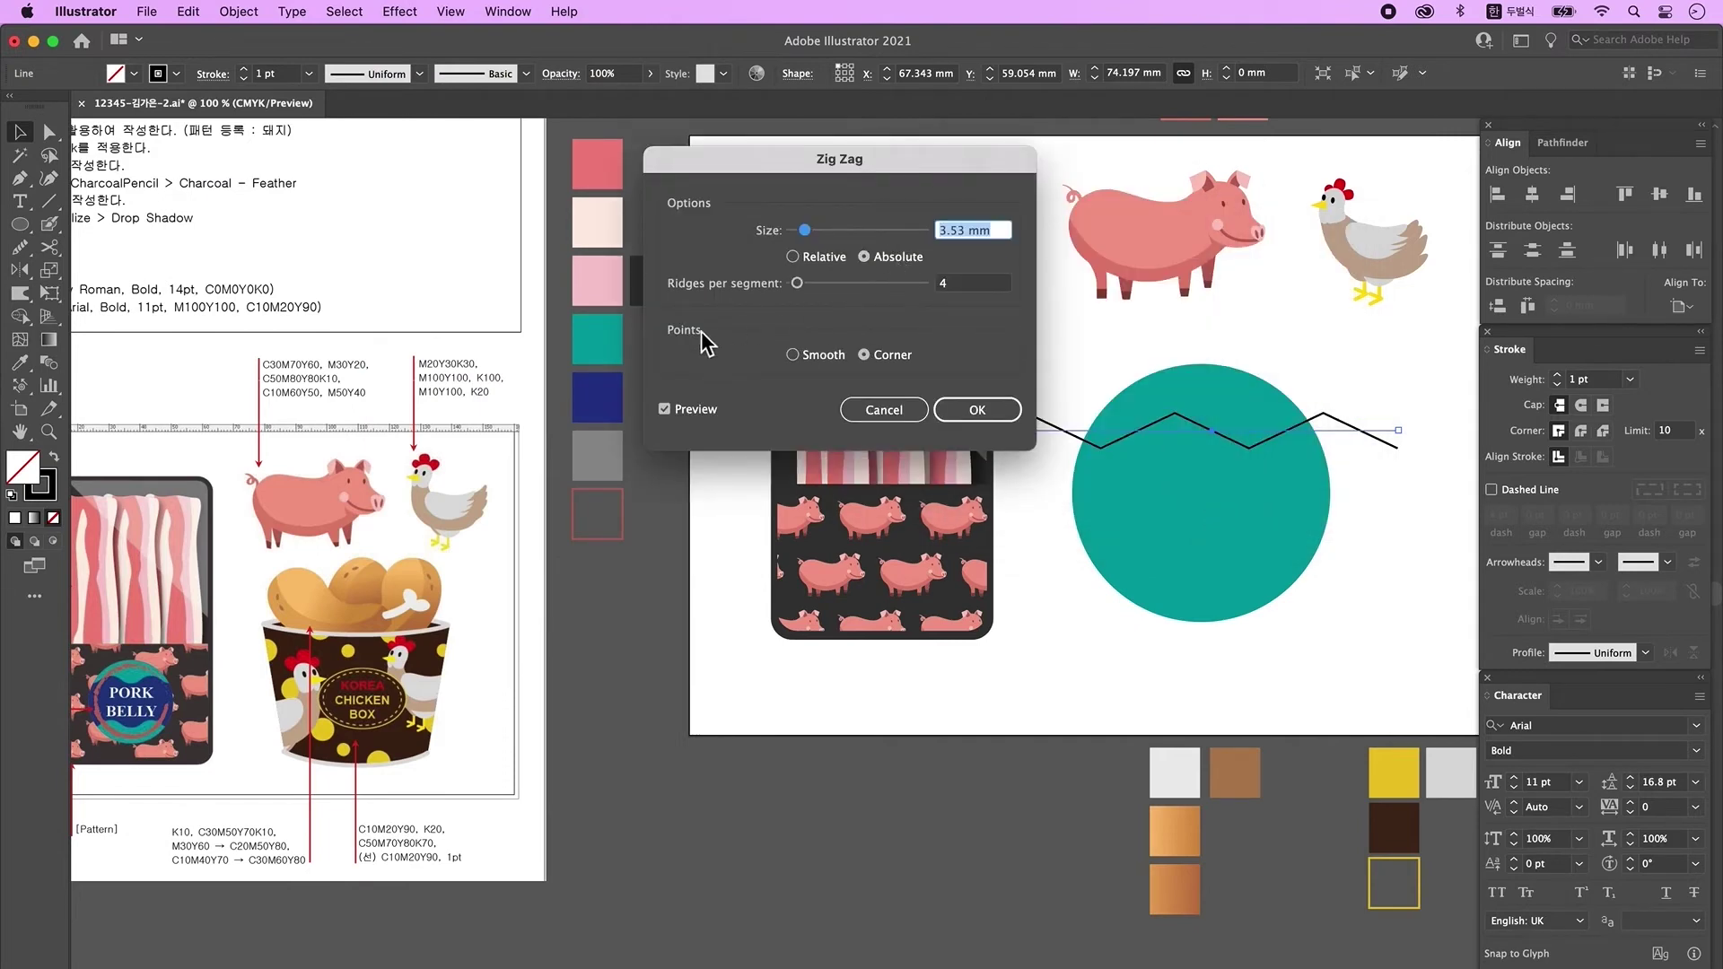
click(825, 357)
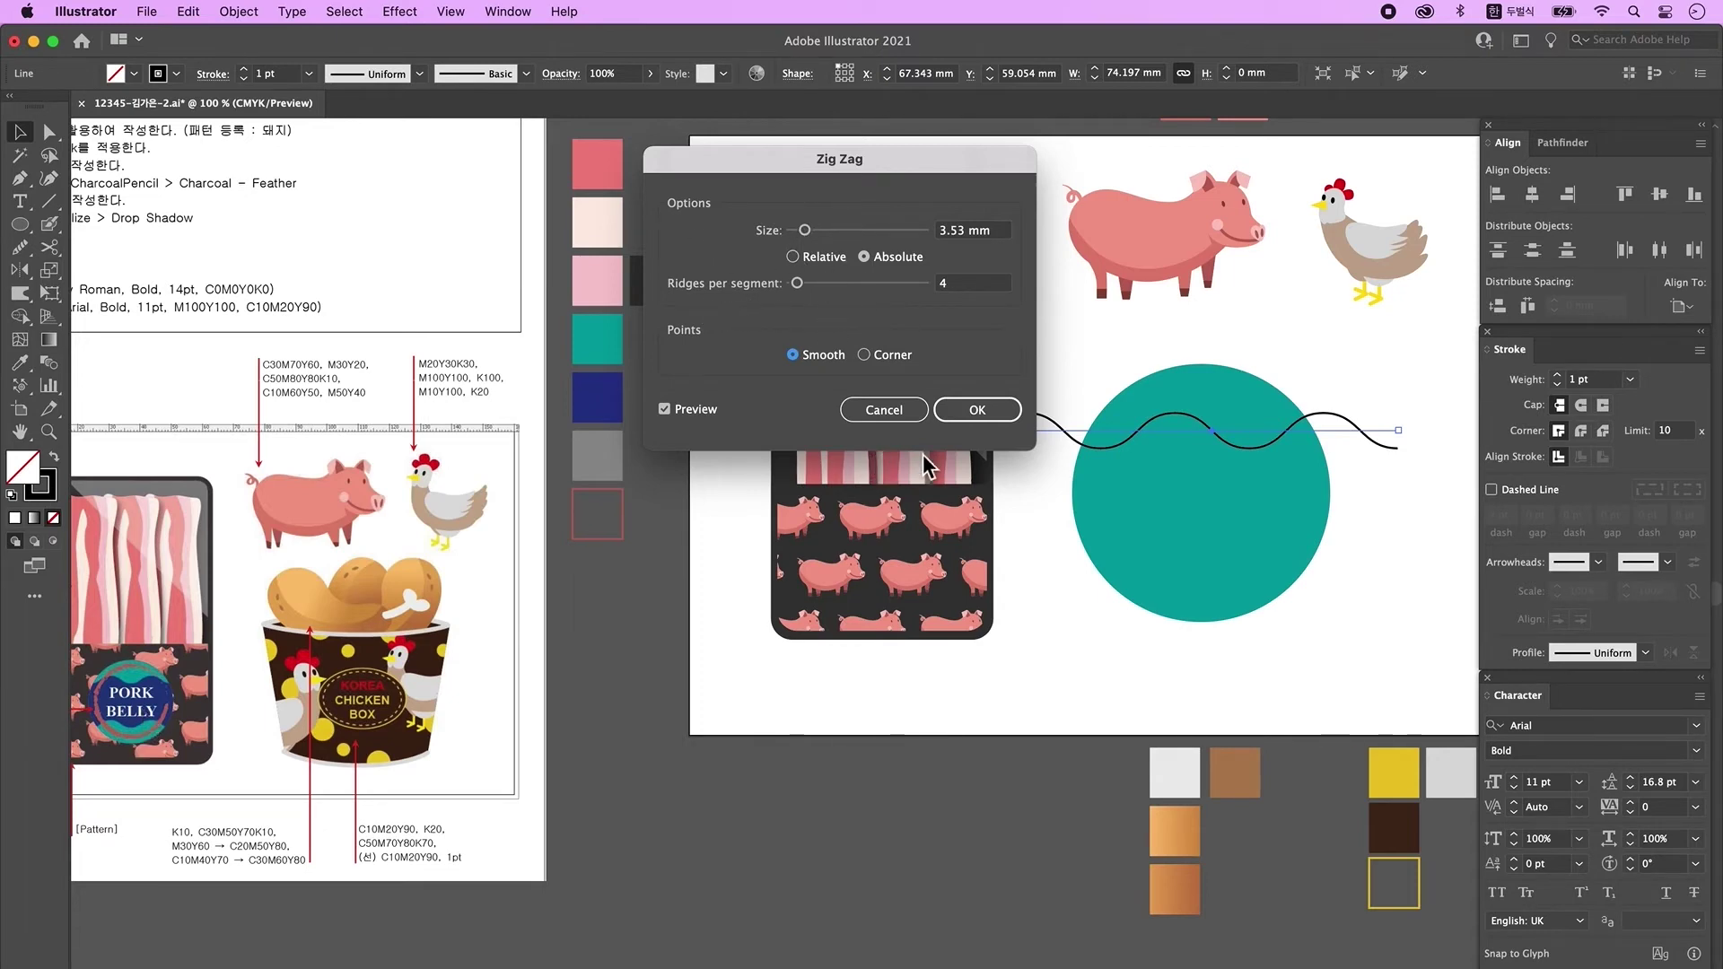
click(987, 415)
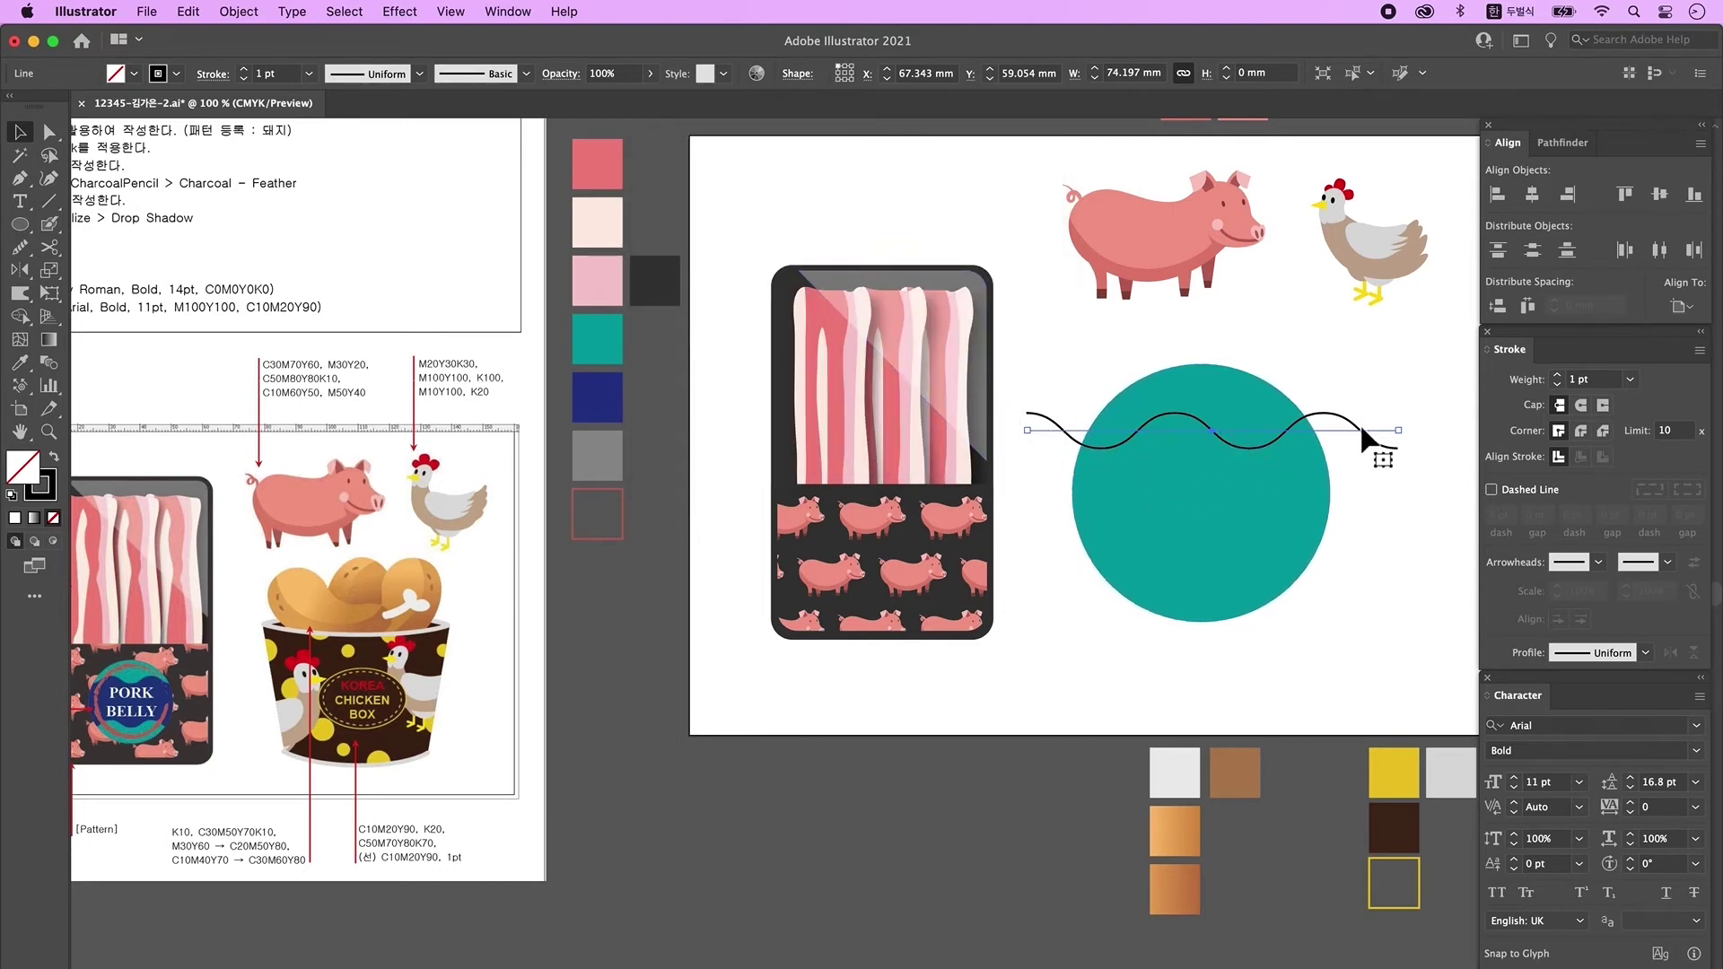
click(238, 11)
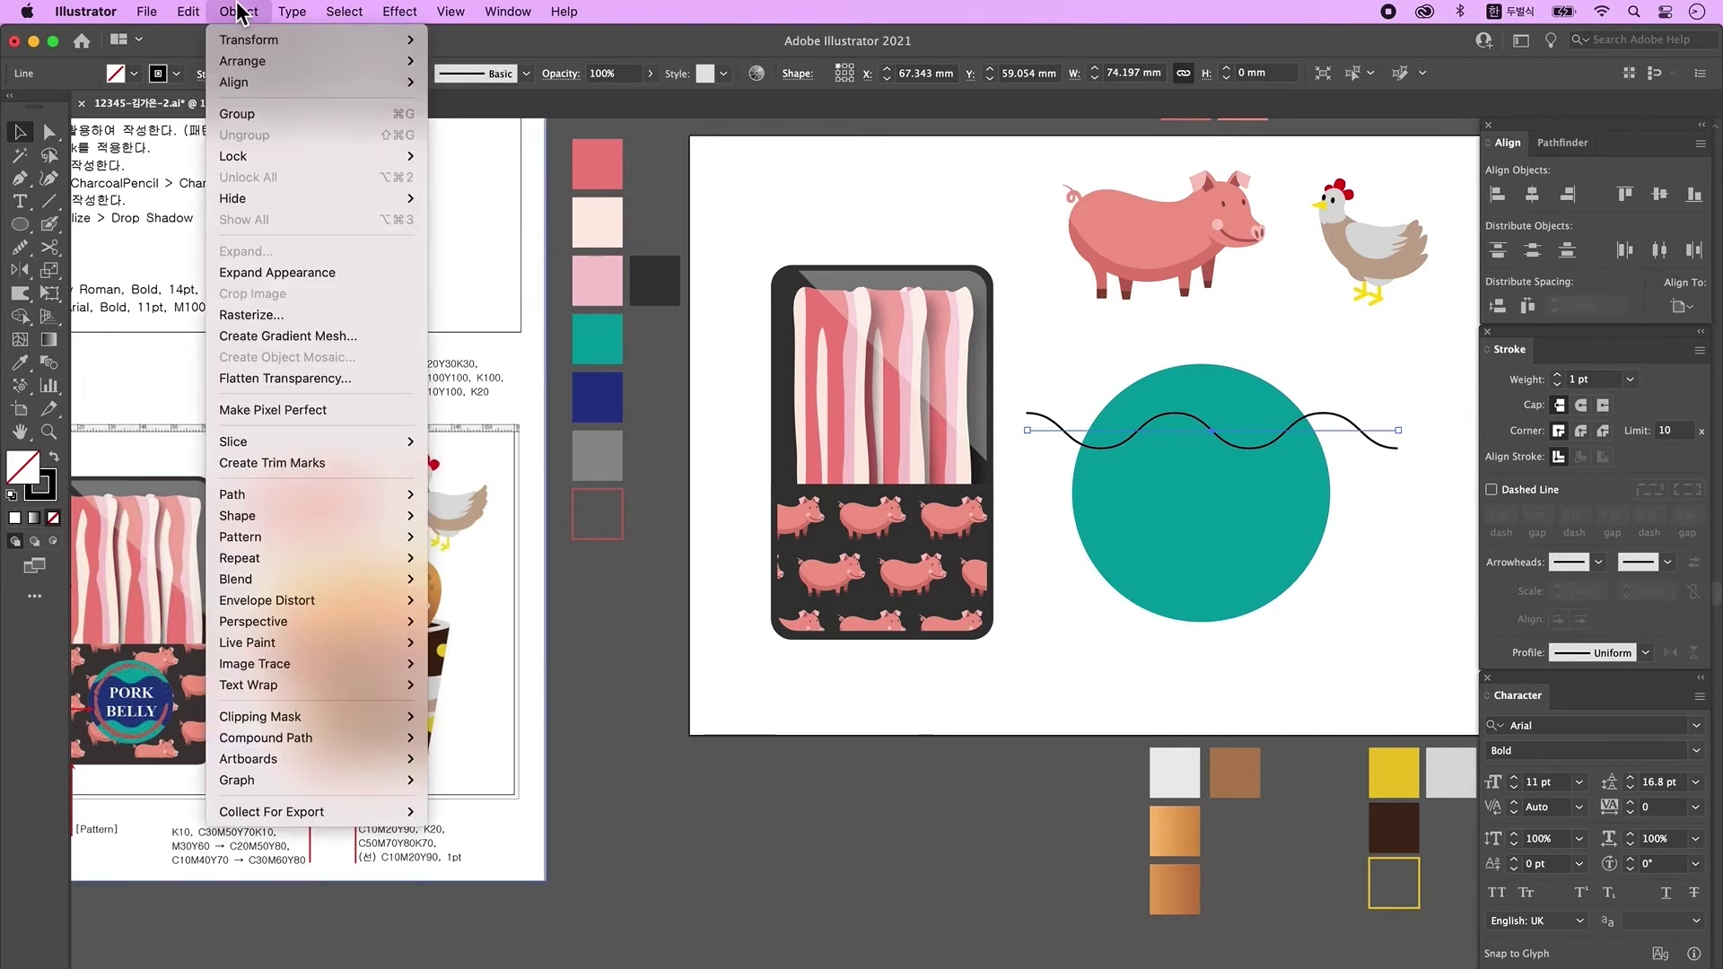
click(321, 276)
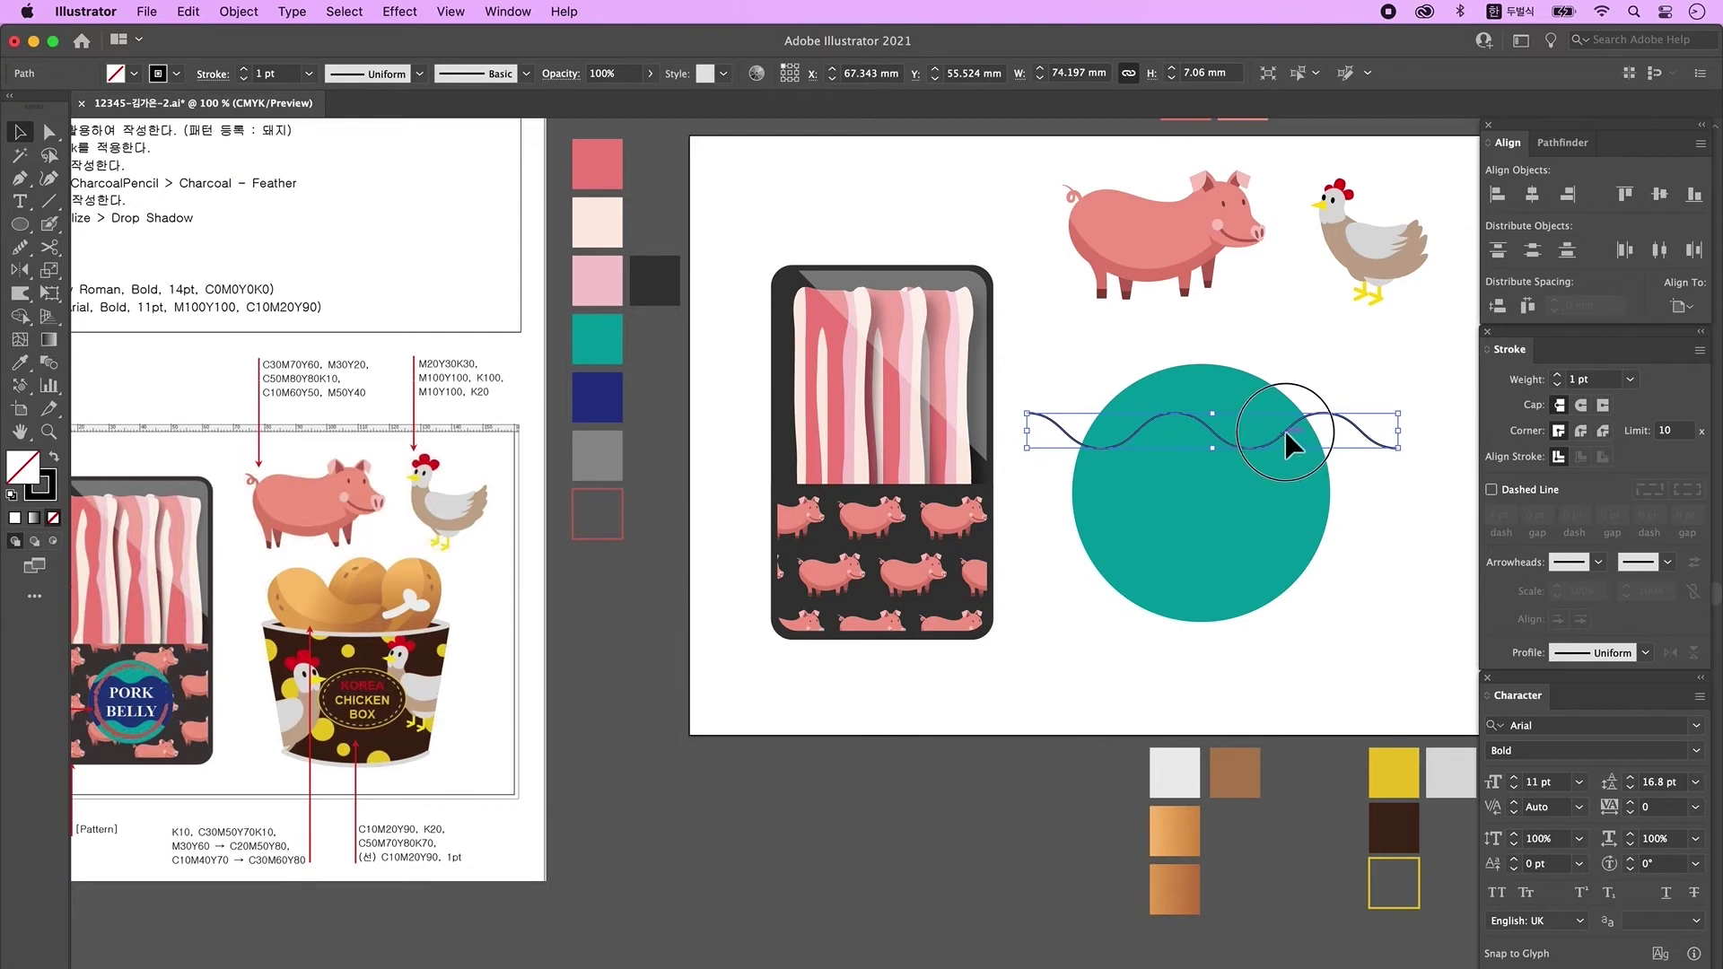
- Shrink the wavy line proportionally to about 60.1 × 5.7 mm and copy it across the lower part of the teal circle
mouse_move(1398, 431)
mouse_down()
mouse_move(1294, 418)
mouse_move(1334, 428)
mouse_up()
drag(1205, 432, 1226, 576)
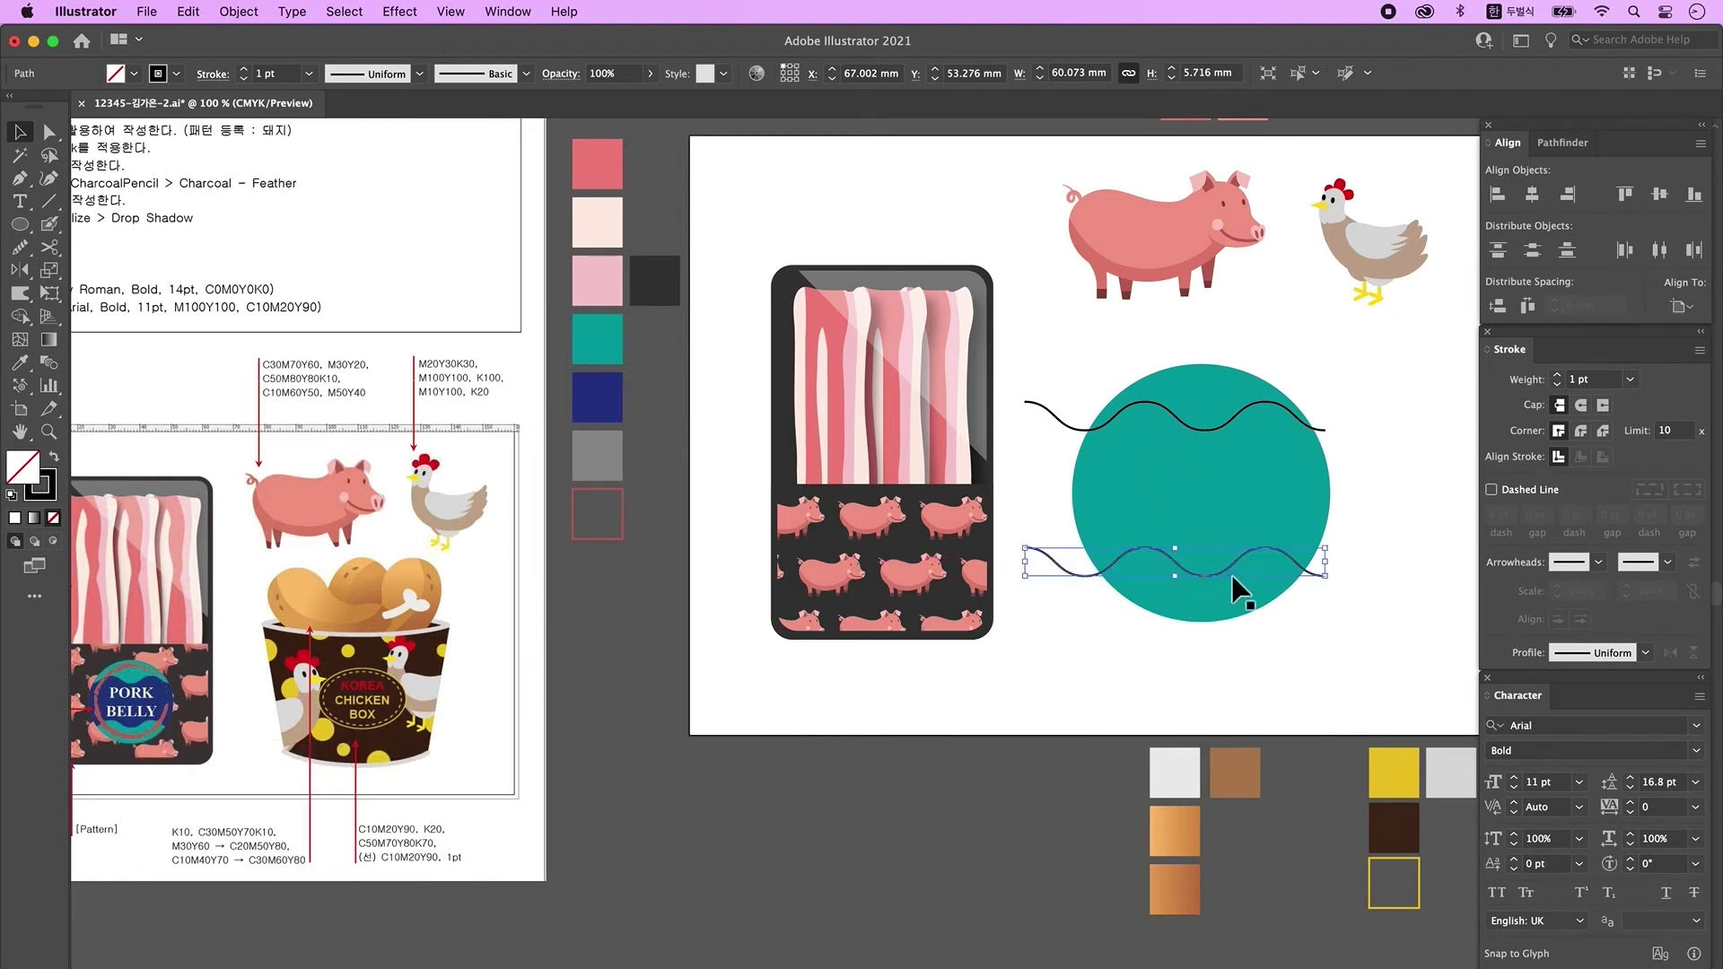
- Divide the teal circle along the two wavy lines and ungroup the resulting pieces
drag(1386, 642, 1181, 365)
click(1566, 143)
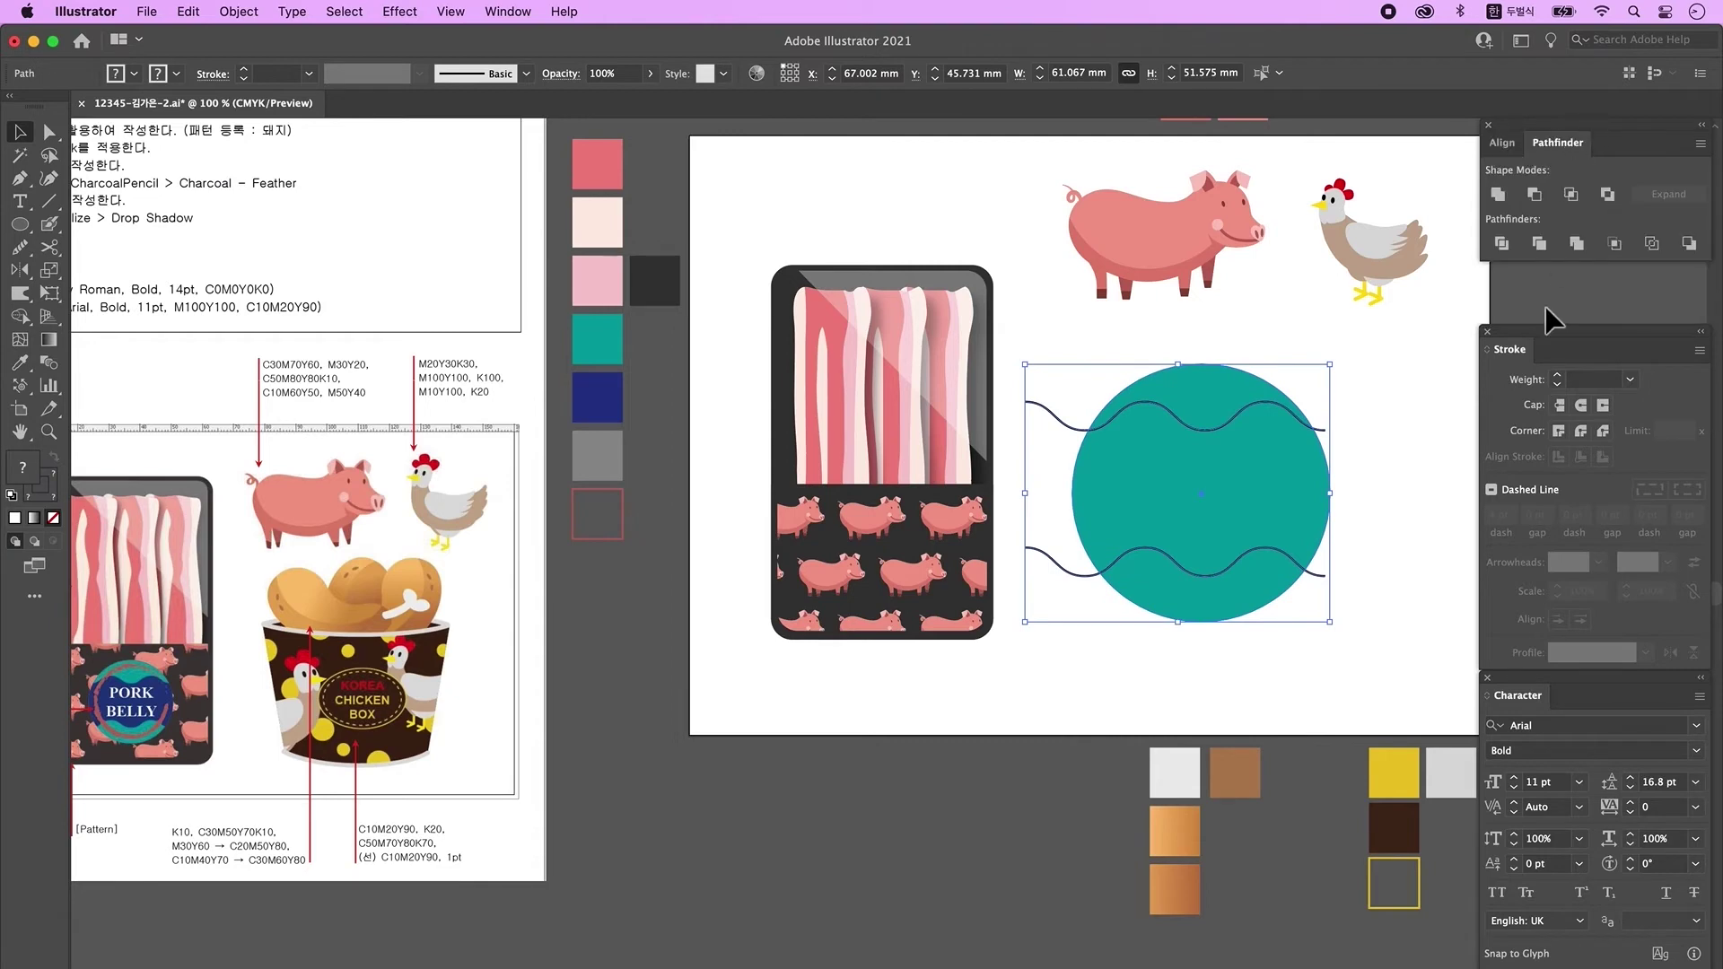
click(1501, 243)
right_click(1279, 458)
click(1346, 628)
click(1382, 476)
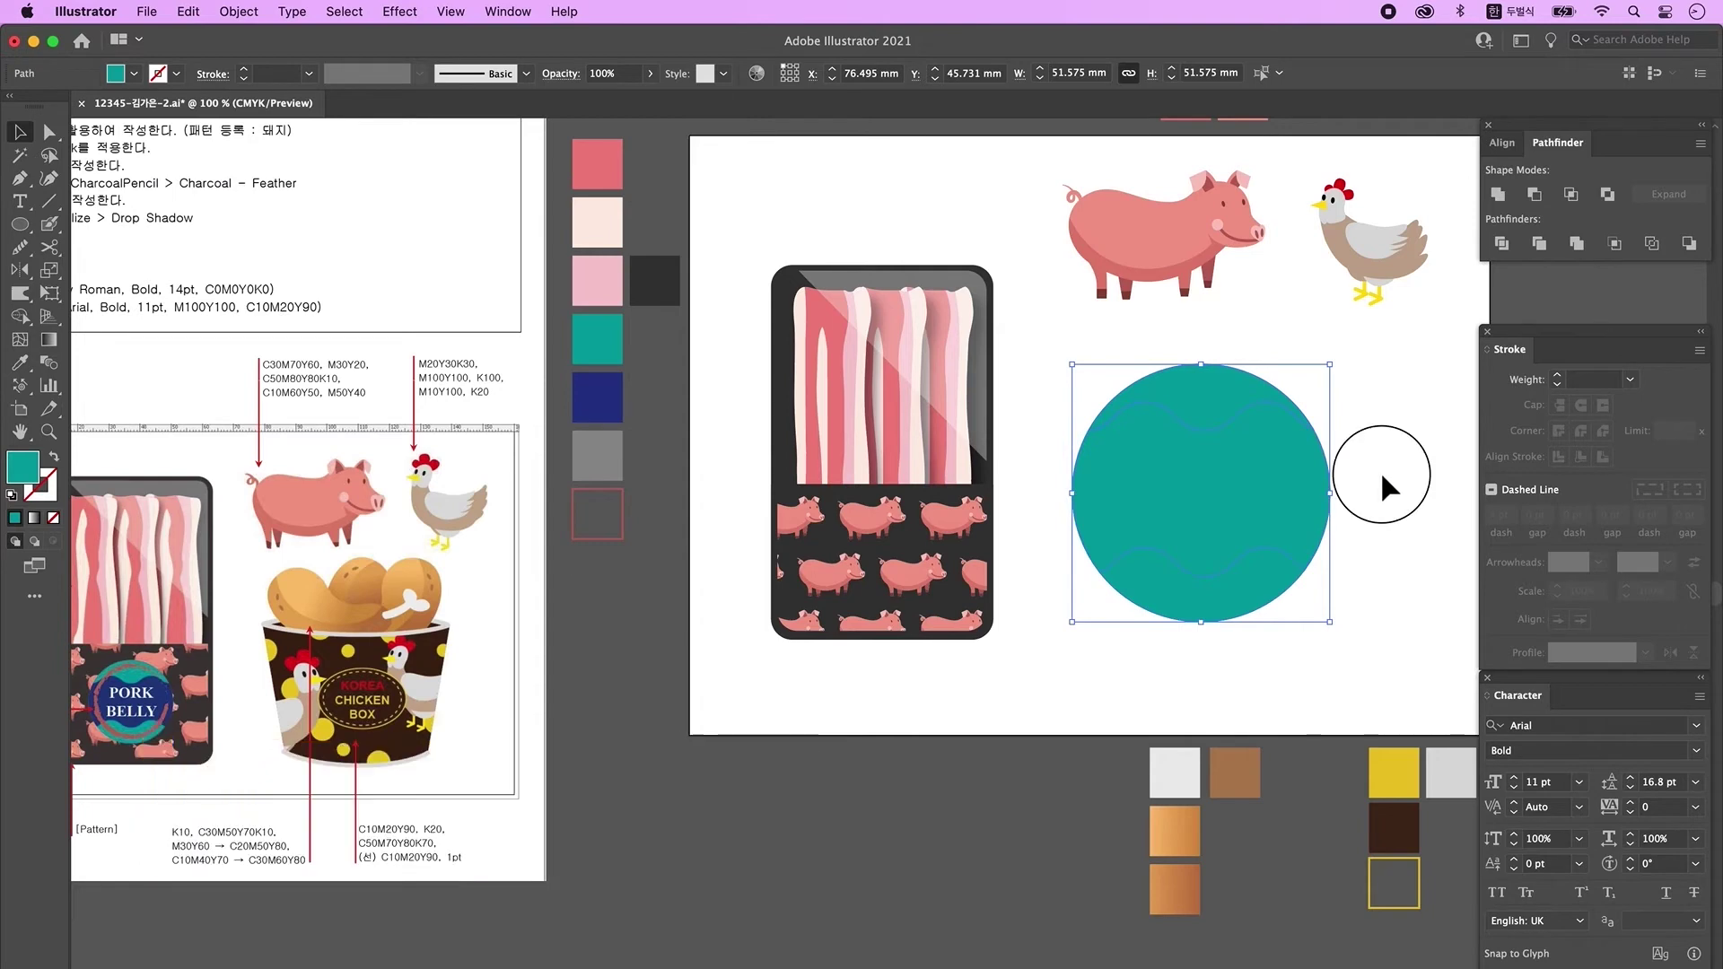
- Fill the circle's middle piece with the navy swatch colour and group all the label pieces
click(1272, 489)
key(i)
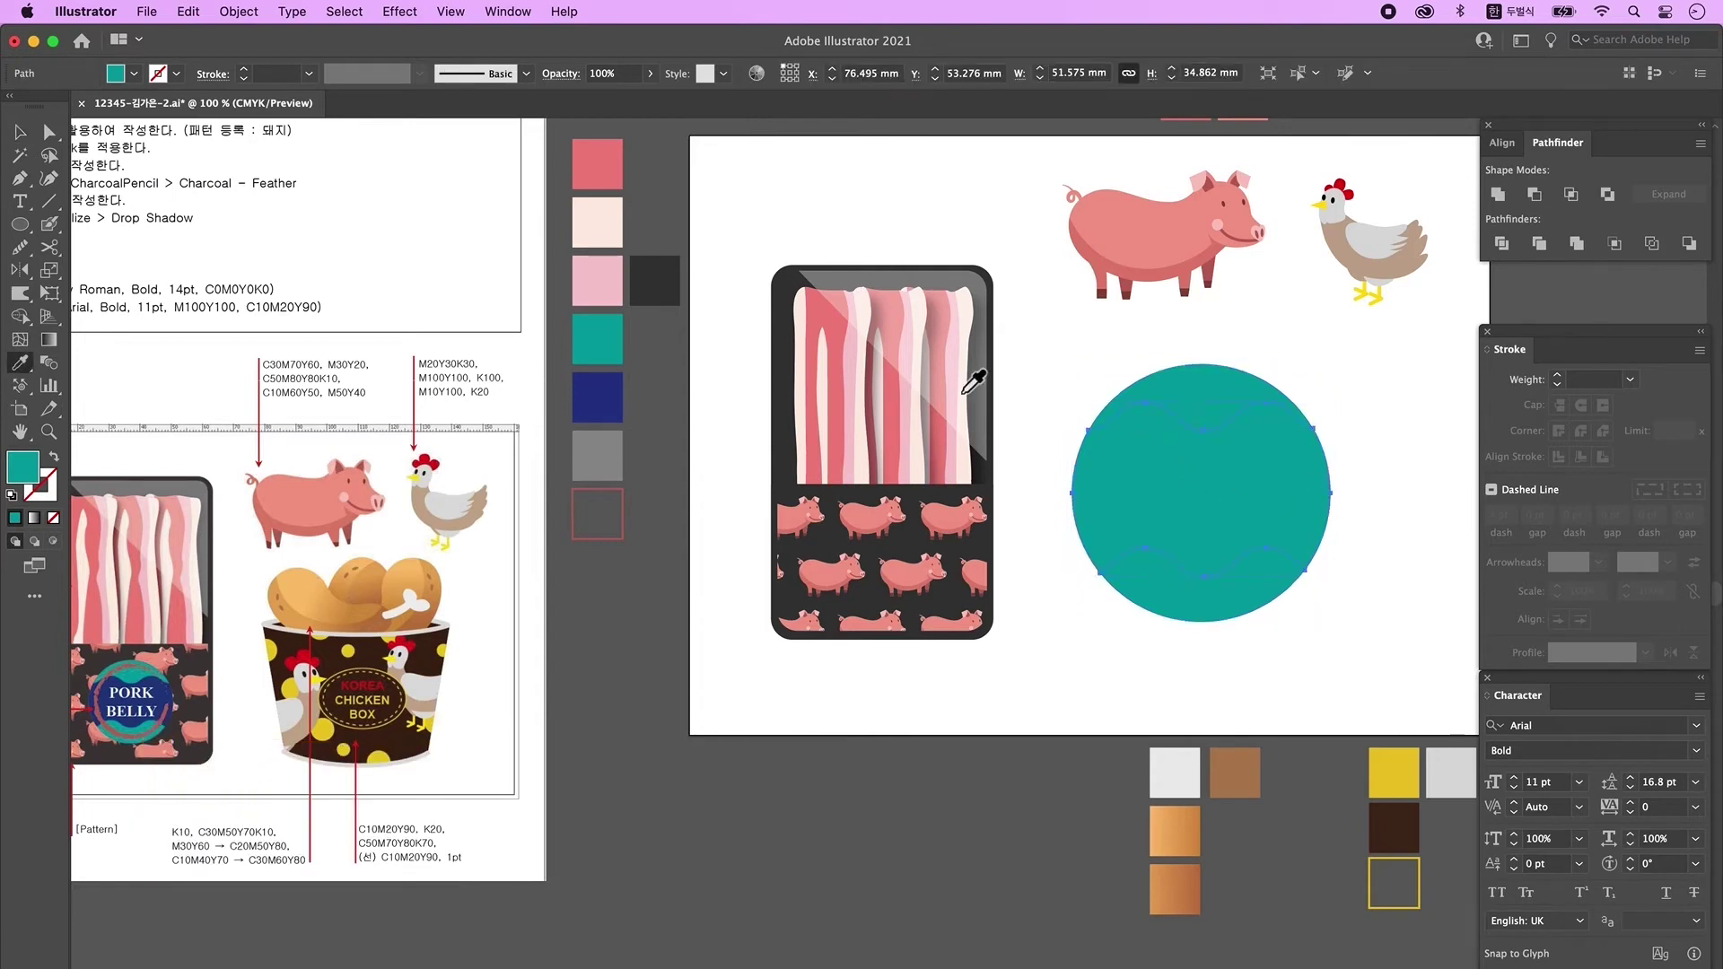
click(613, 406)
key(v)
click(1160, 383)
right_click(1248, 430)
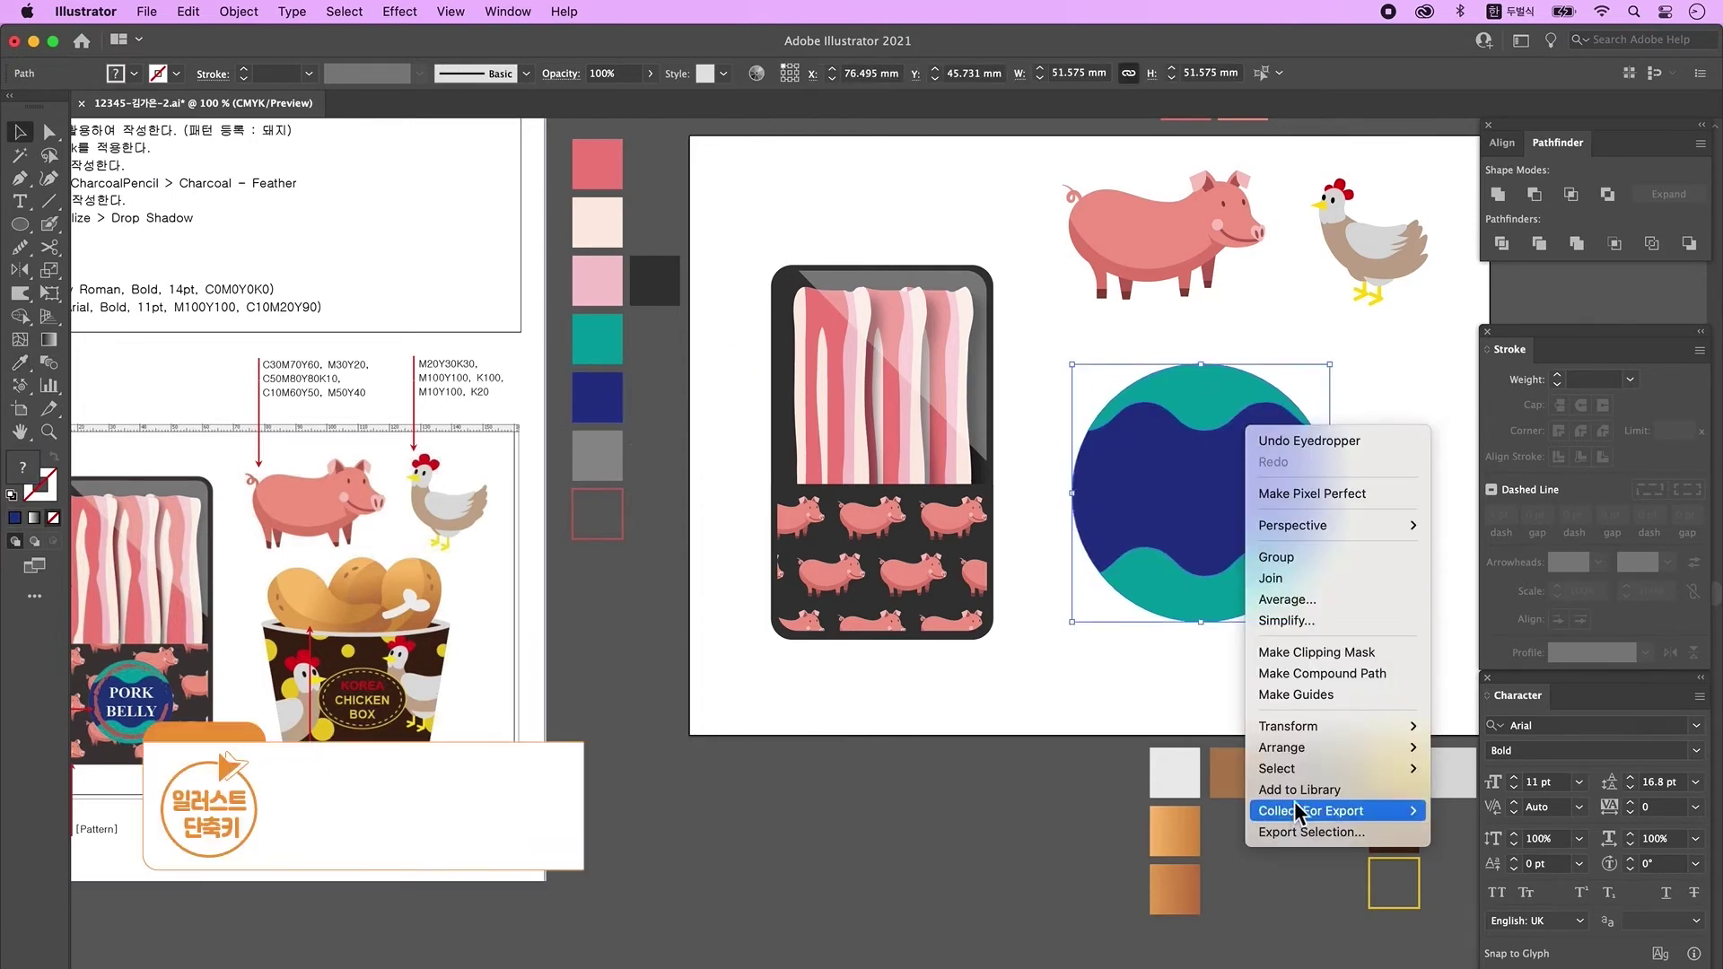
click(1276, 556)
- Place the wavy label at reduced size on the patterned cover and enlarge the whole pork tray proportionally
drag(1201, 365, 888, 548)
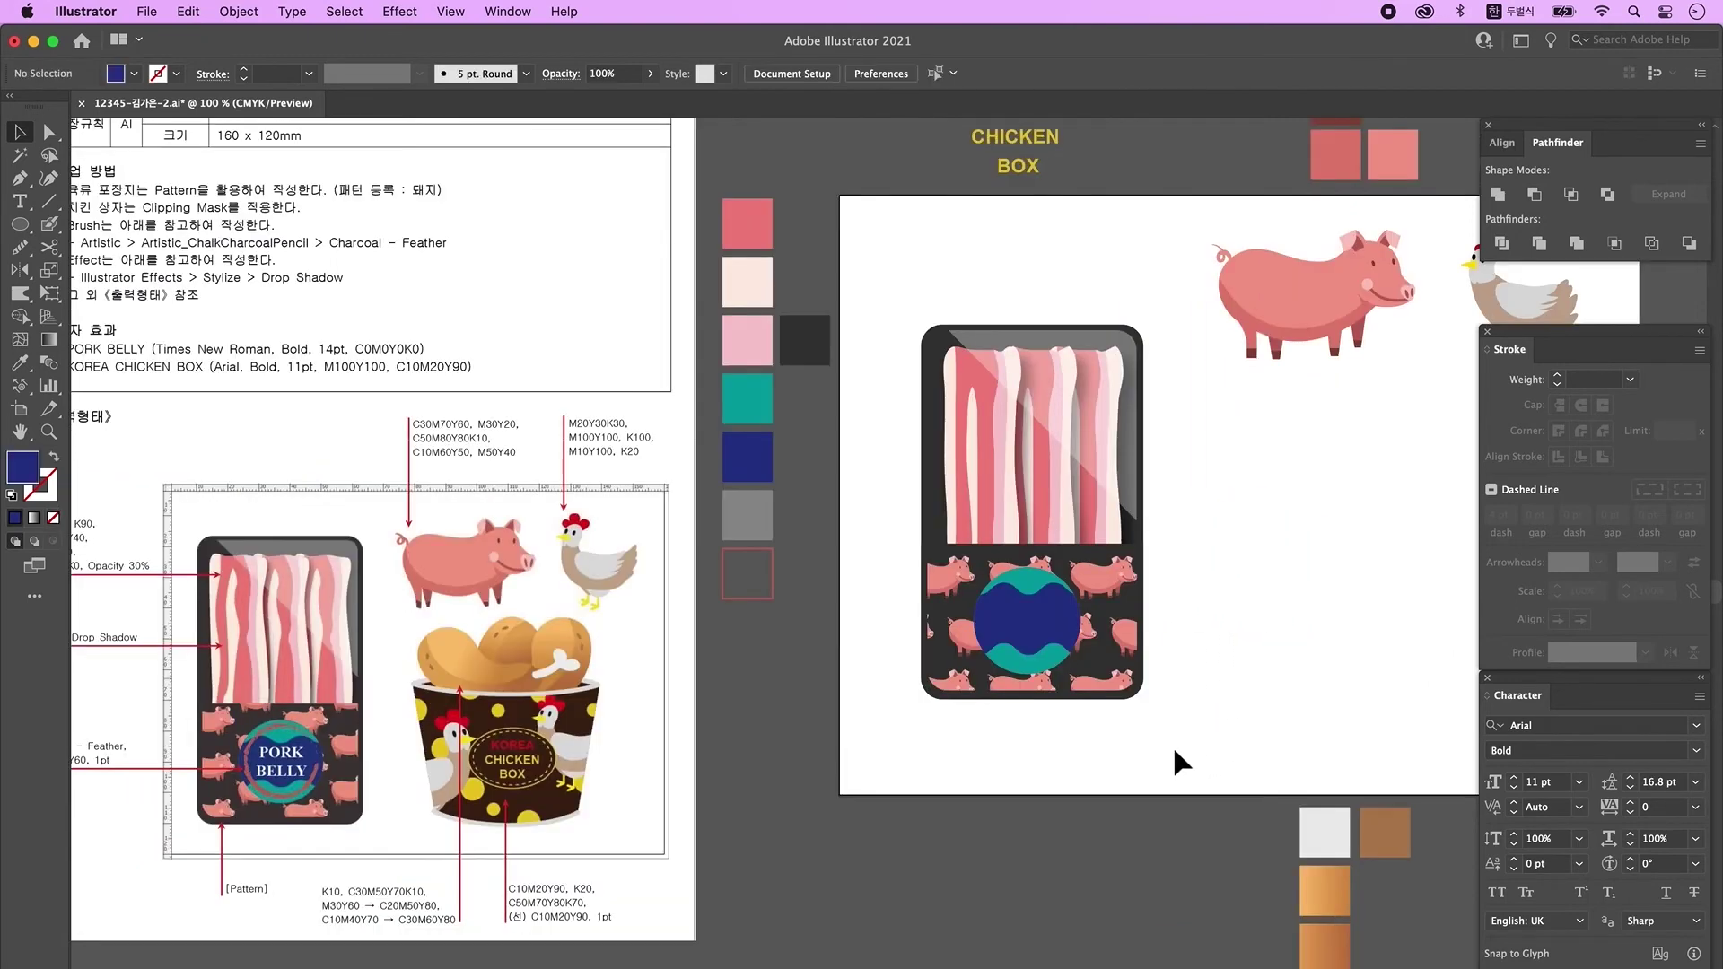
drag(1170, 745, 929, 466)
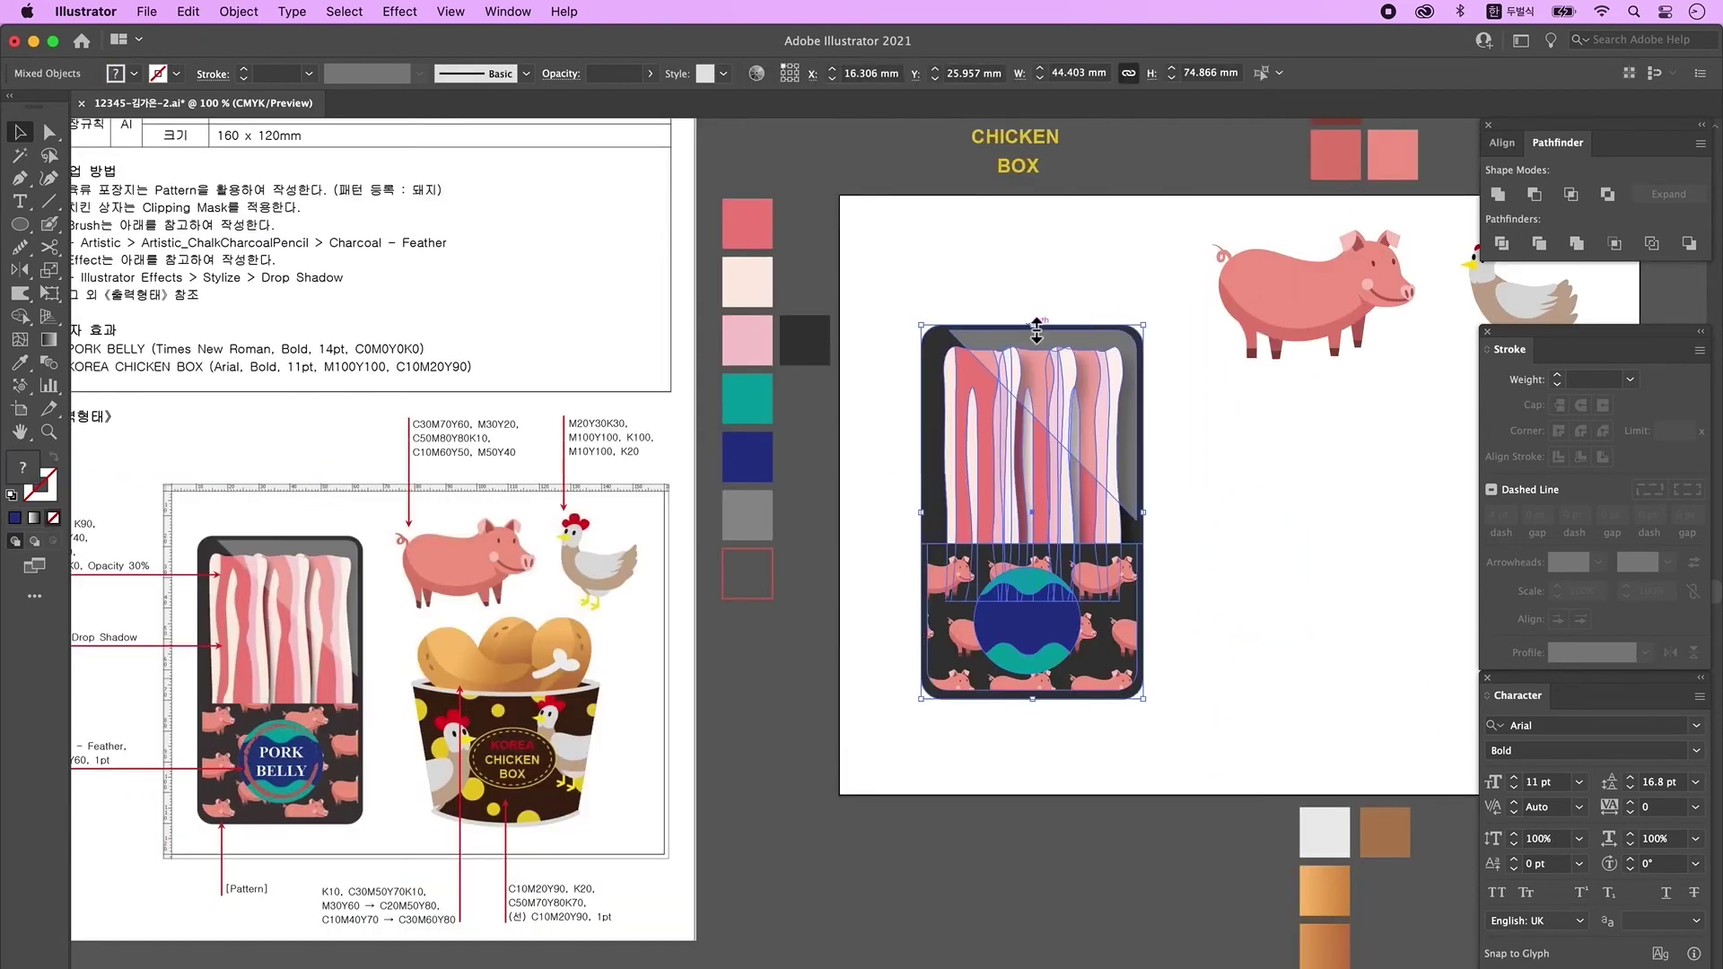
drag(1038, 331, 1032, 265)
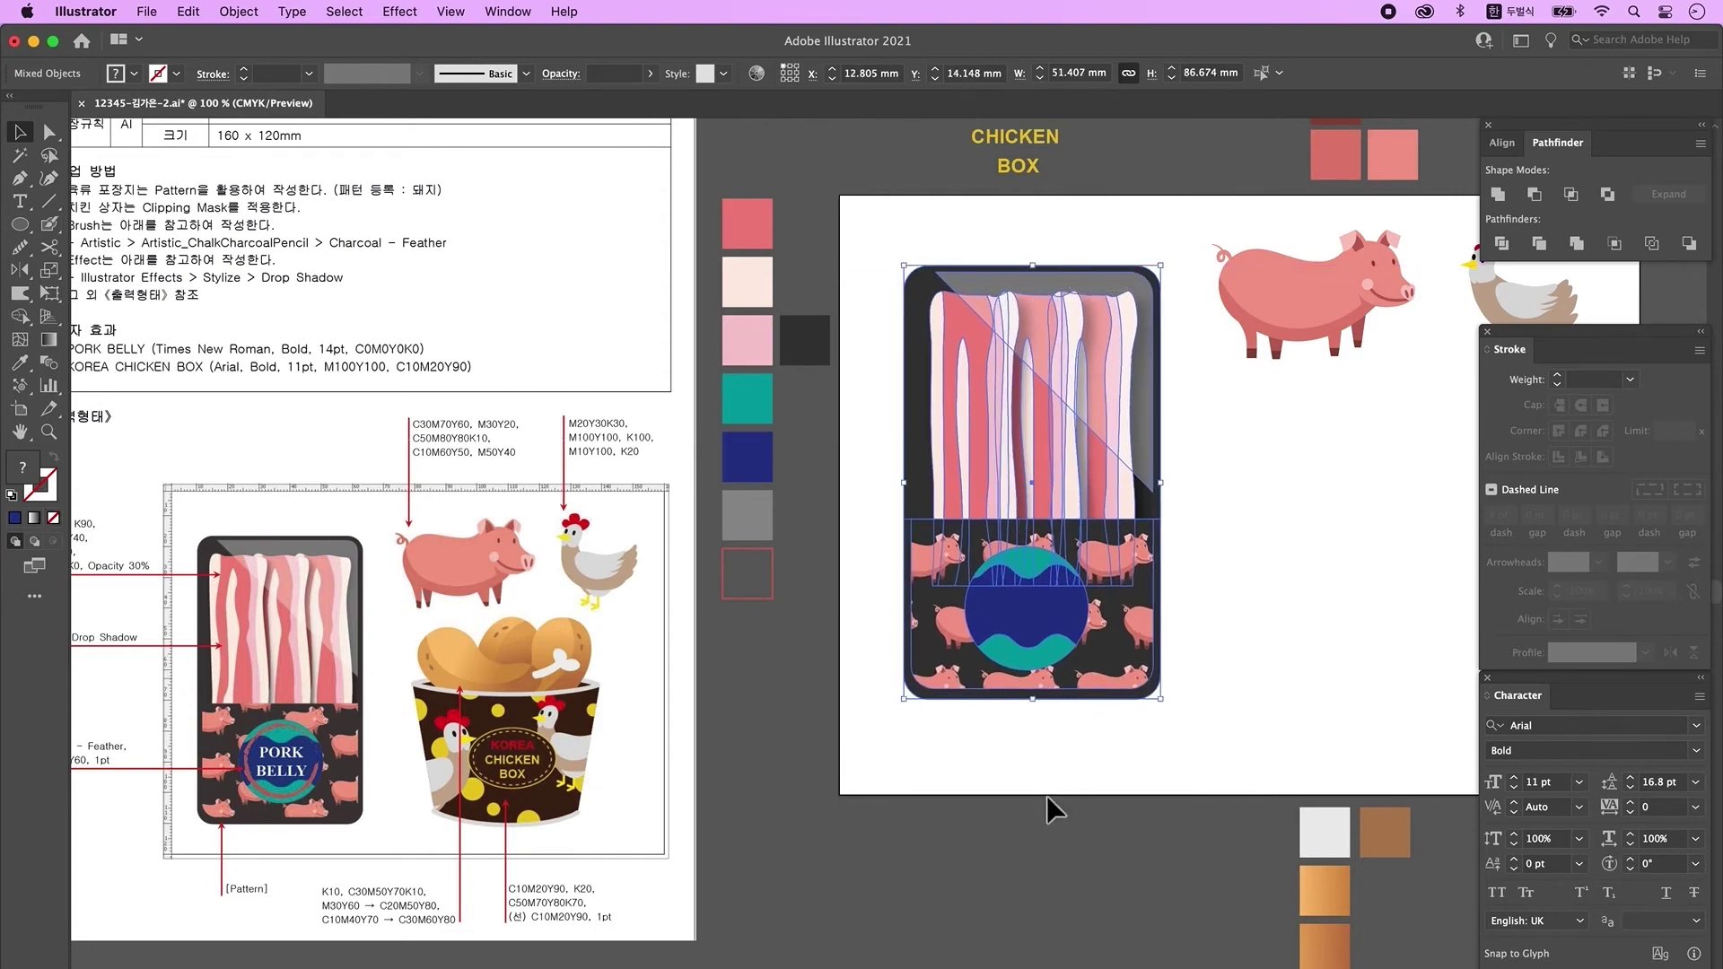
drag(1036, 709, 1036, 761)
- Move the white PORK BELLY text onto the navy area of the label
drag(1038, 225, 1045, 821)
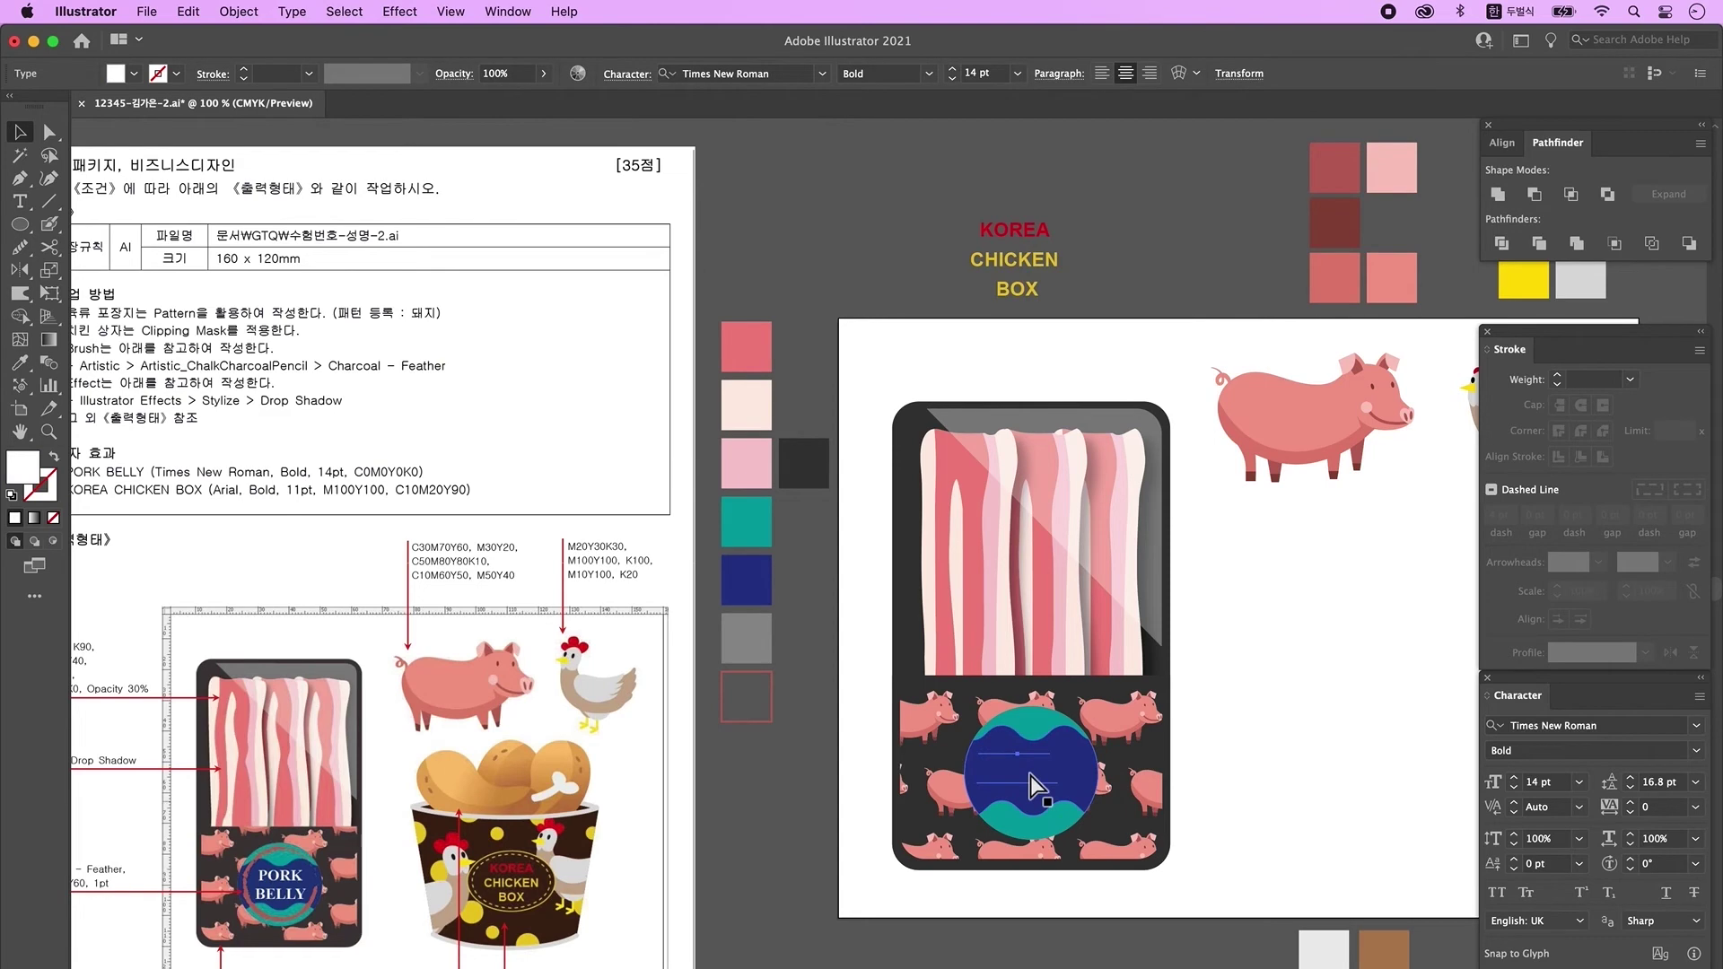
key(space)
scroll(897, 628, down, 1)
- Draw an unfilled circle about 22.7 mm in diameter over the label, using the outlined pink-red swatch's 1 pt stroke
click(755, 626)
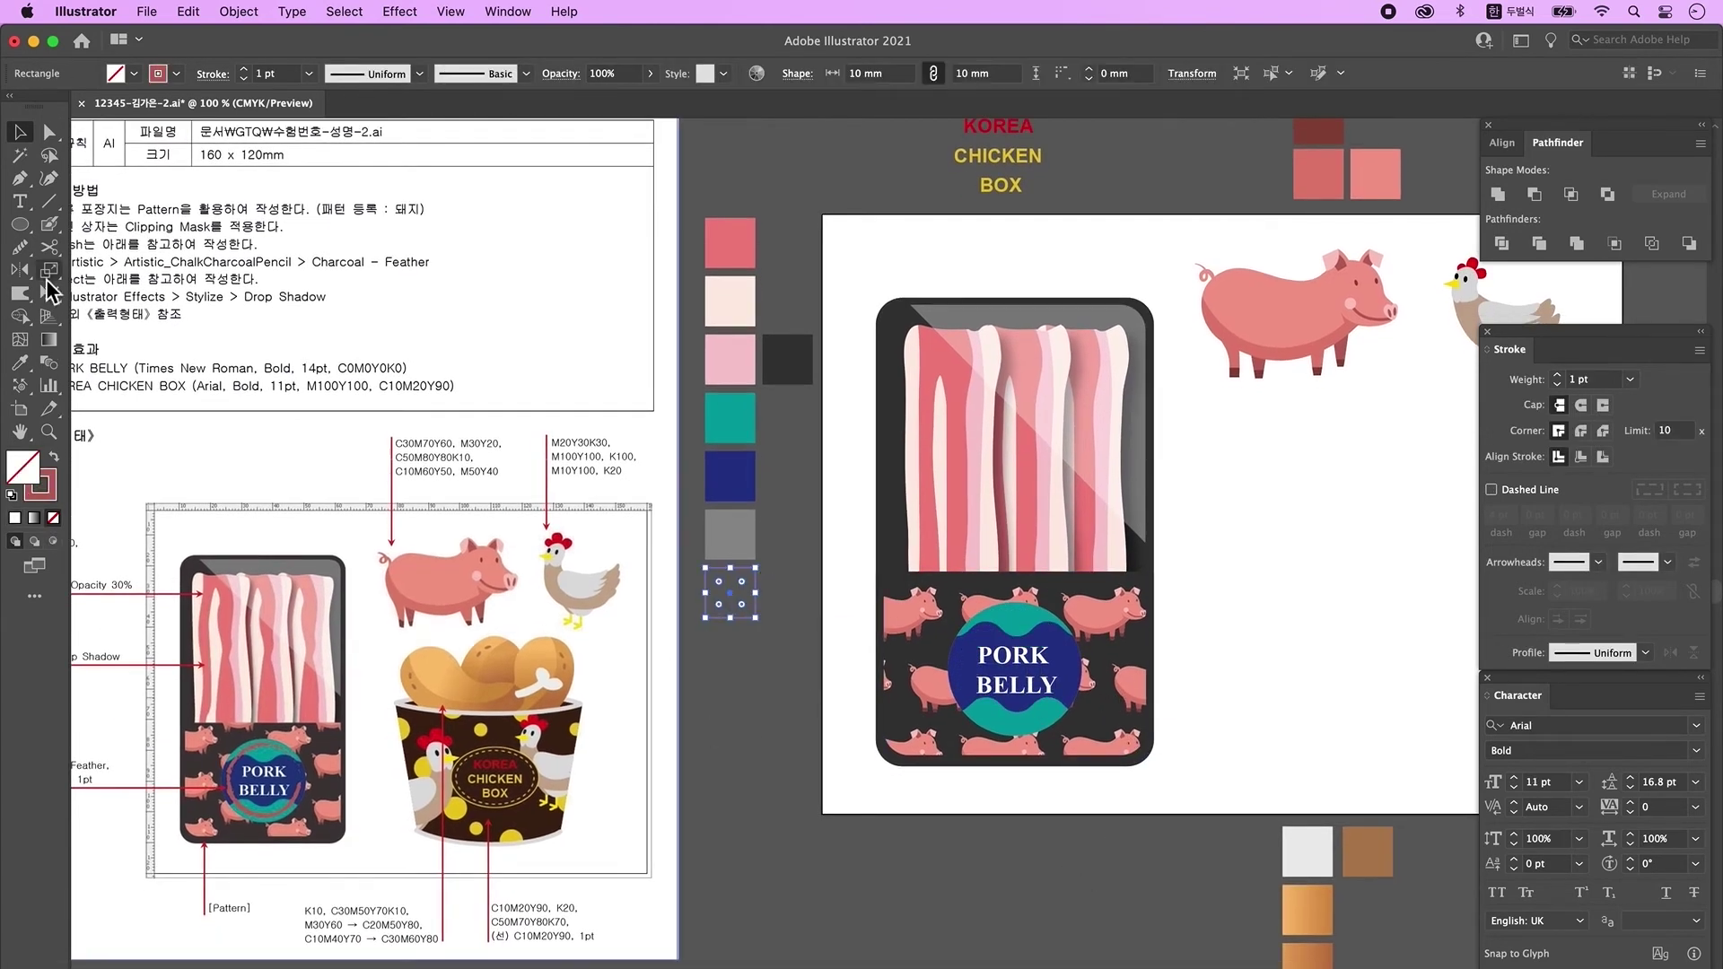
click(19, 224)
drag(974, 618, 1087, 731)
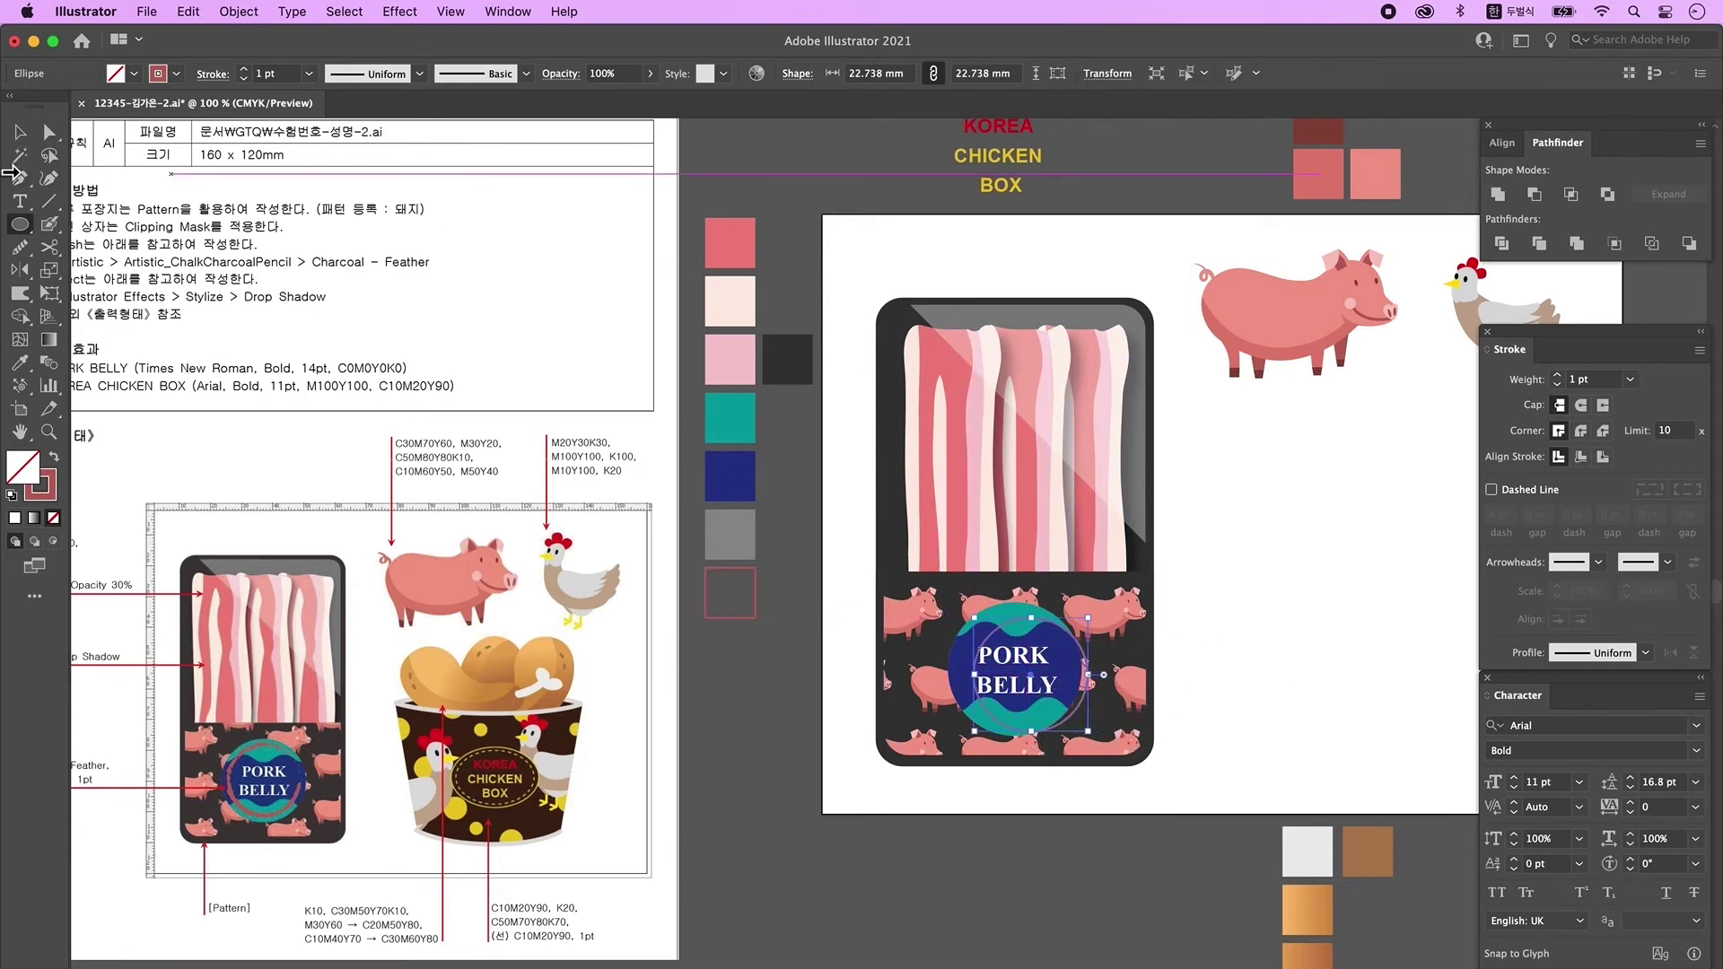
key(v)
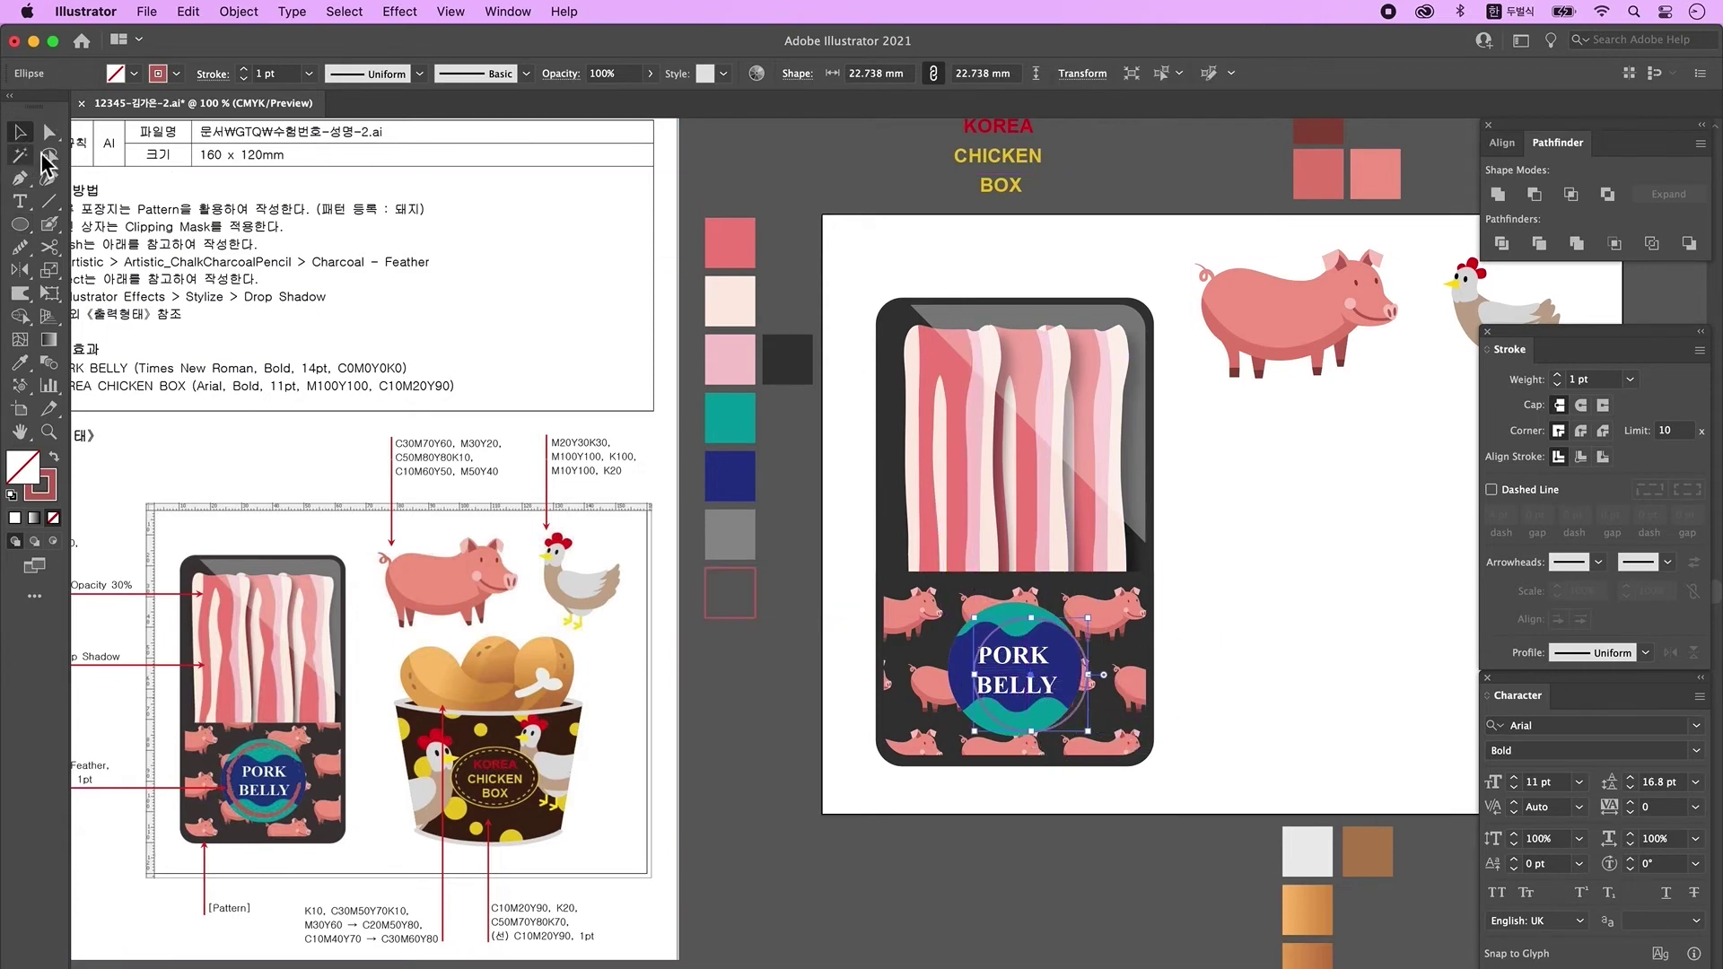
- Apply the Charcoal - Feather brush from the Artistic_ChalkCharcoalPencil library to the unfilled circle on the label
click(495, 11)
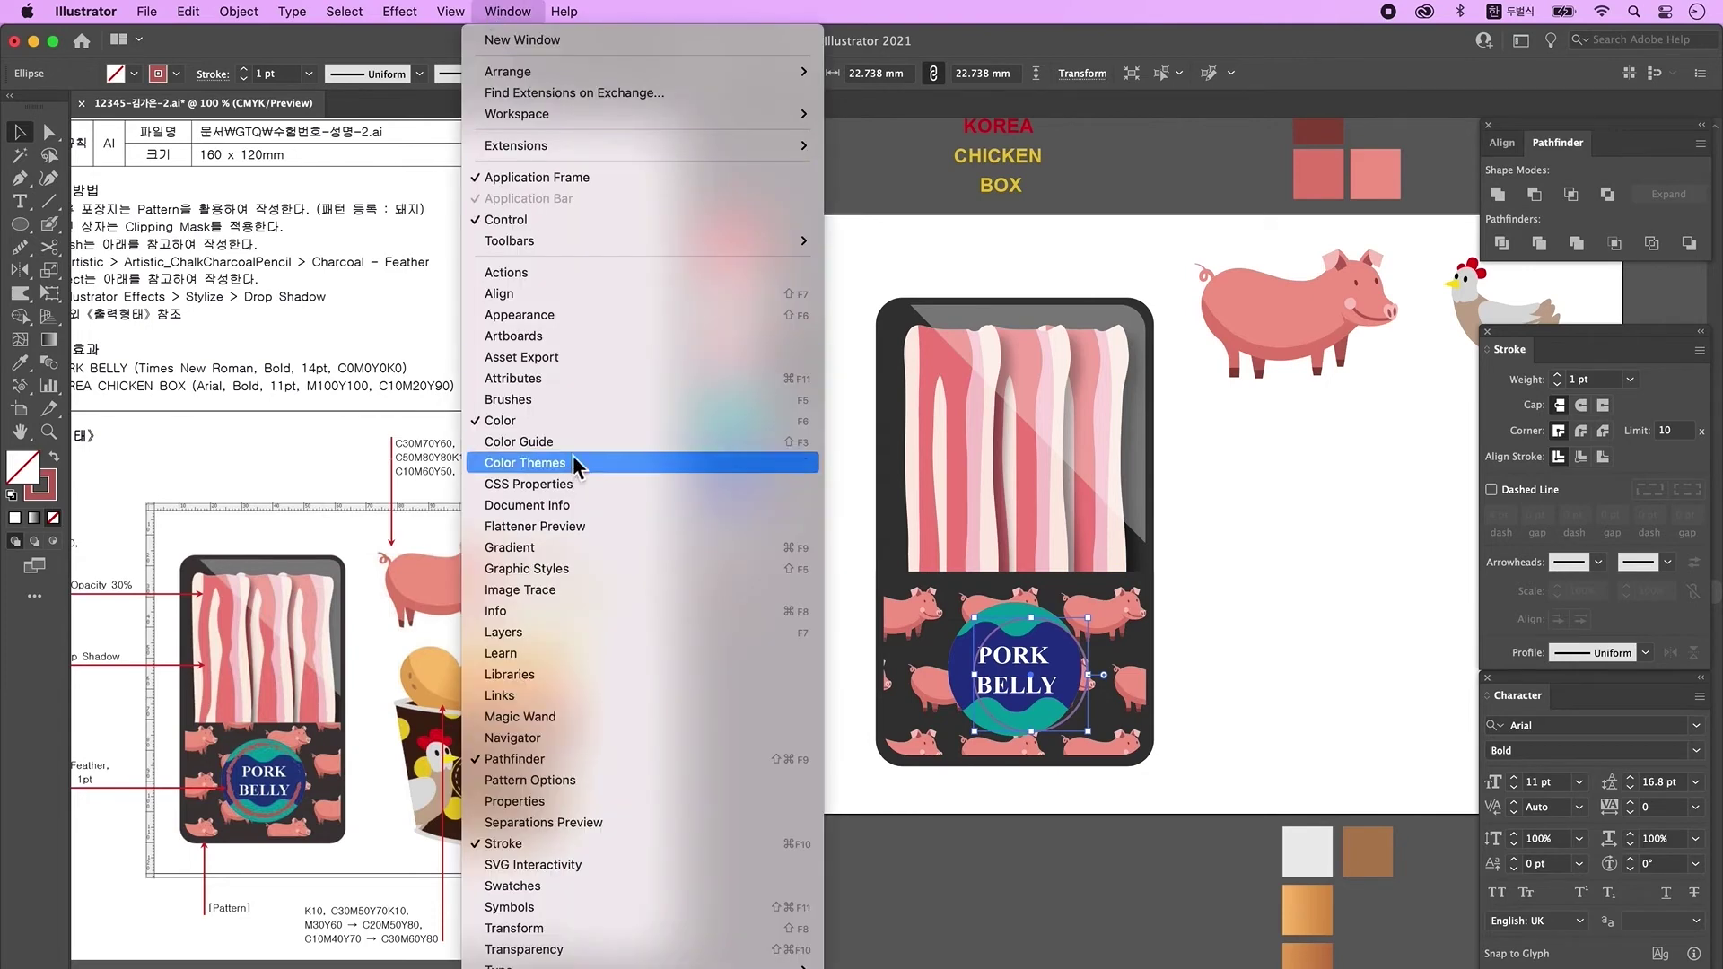
click(599, 399)
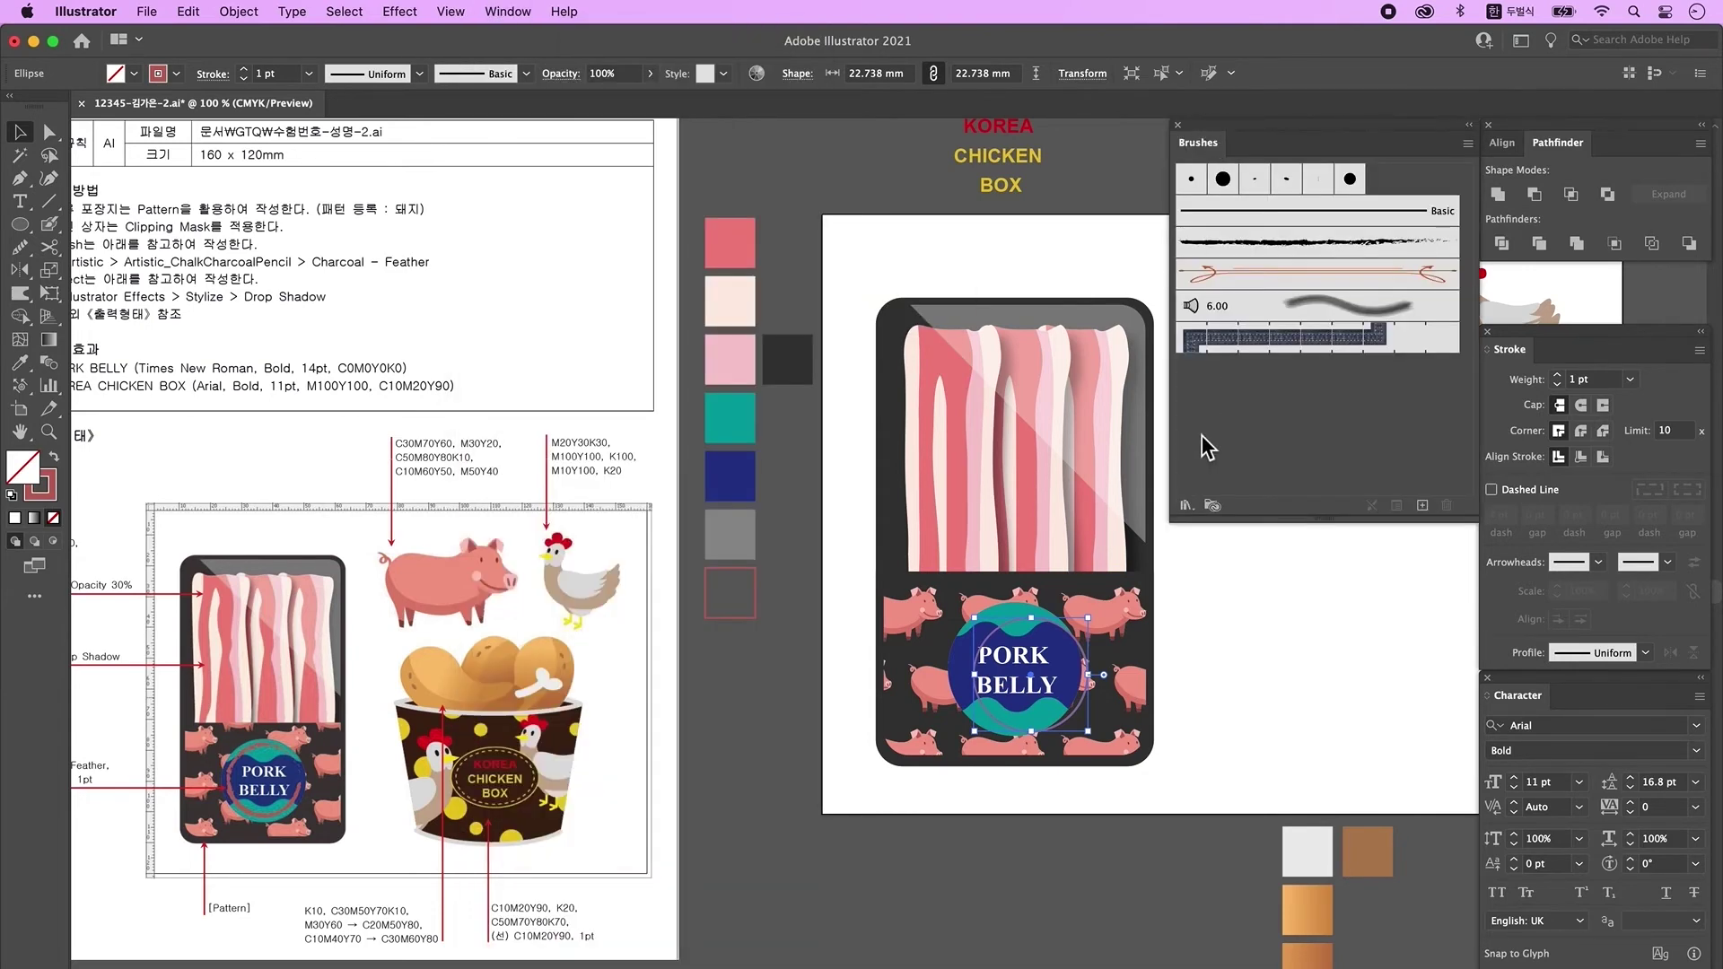
click(1186, 506)
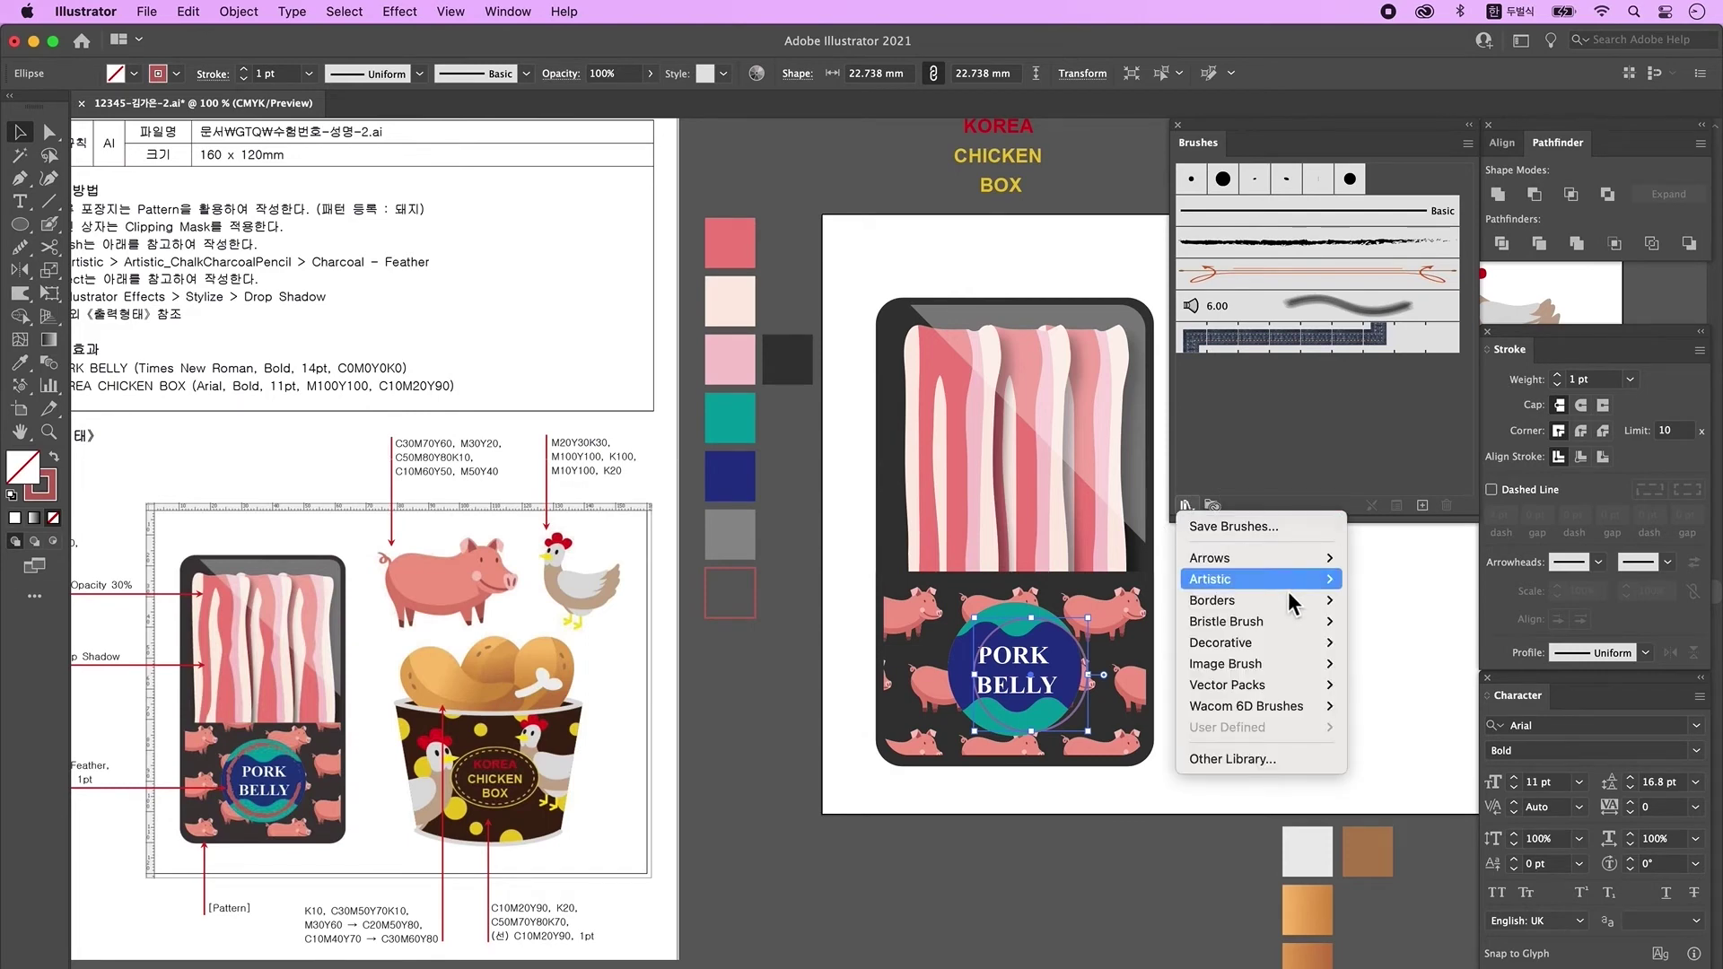
mouse_move(1295, 594)
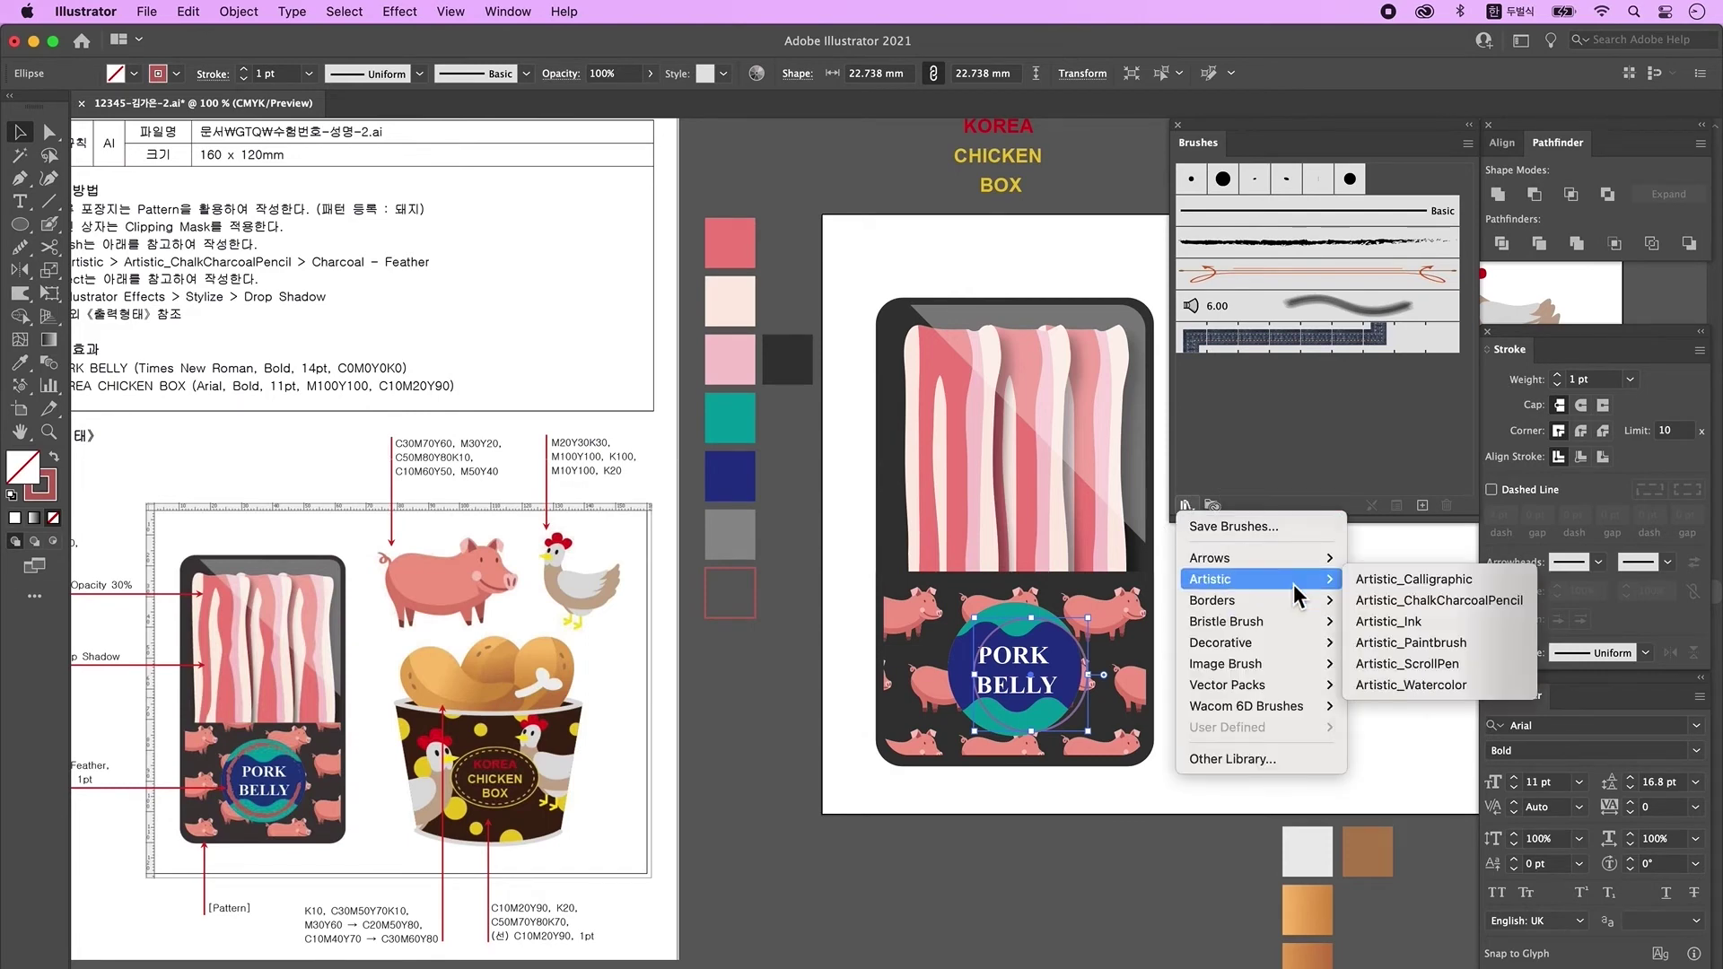
click(1389, 602)
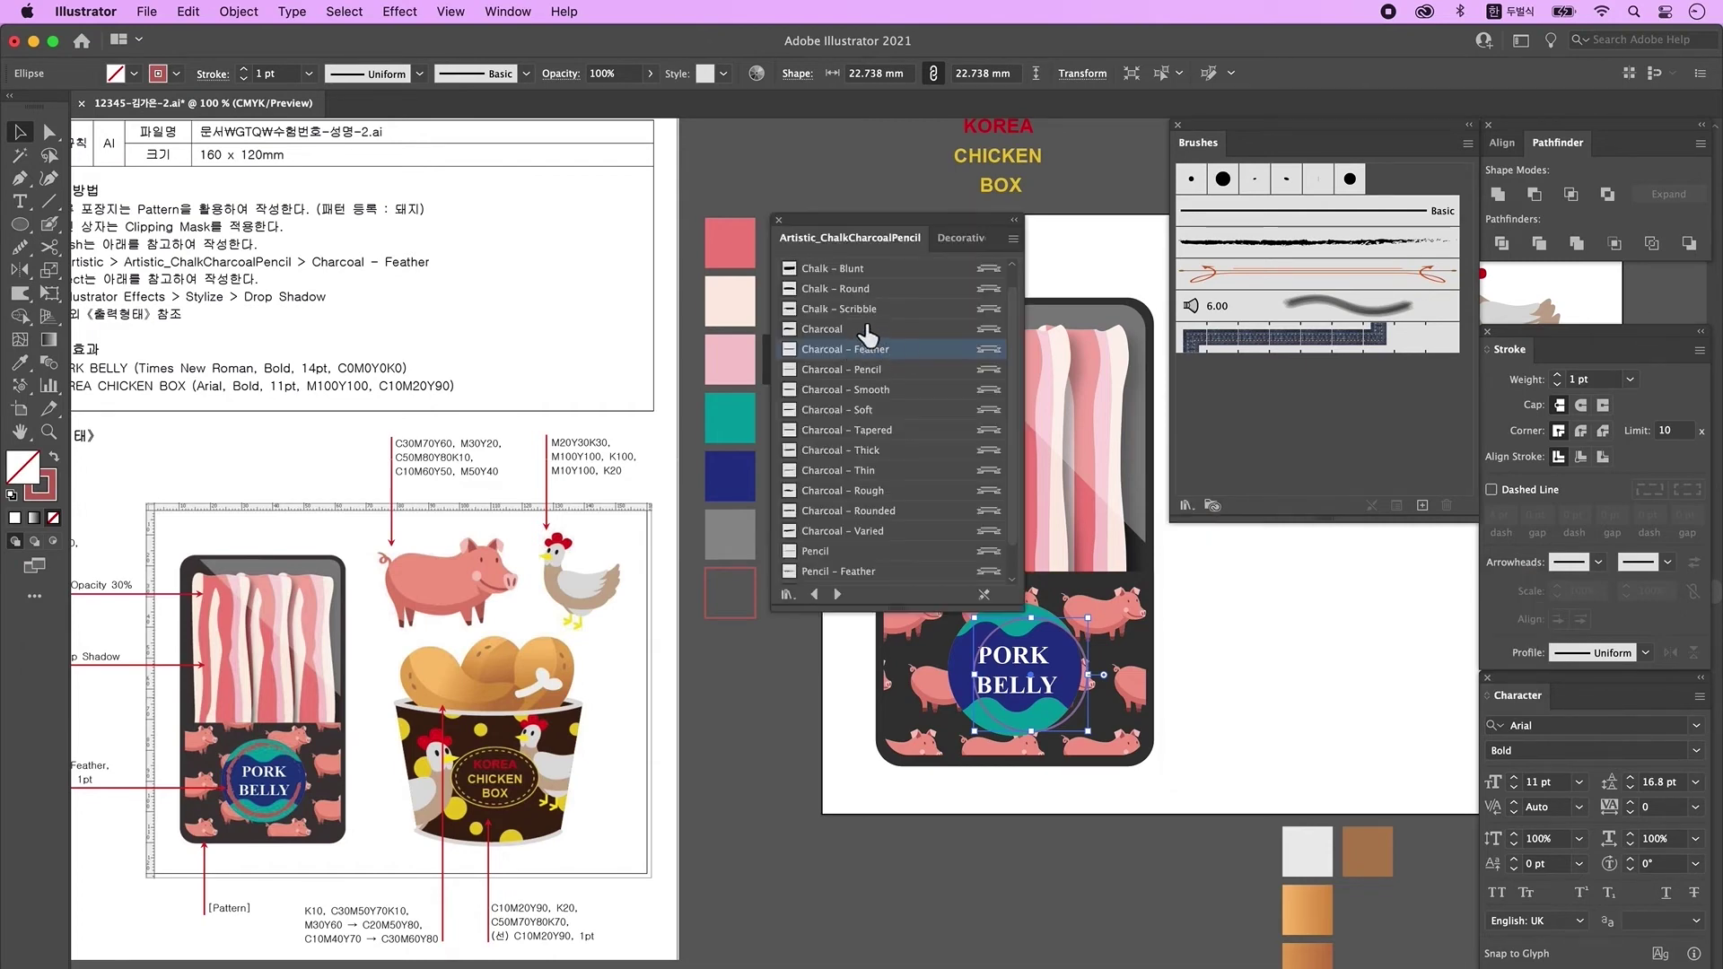
click(1013, 242)
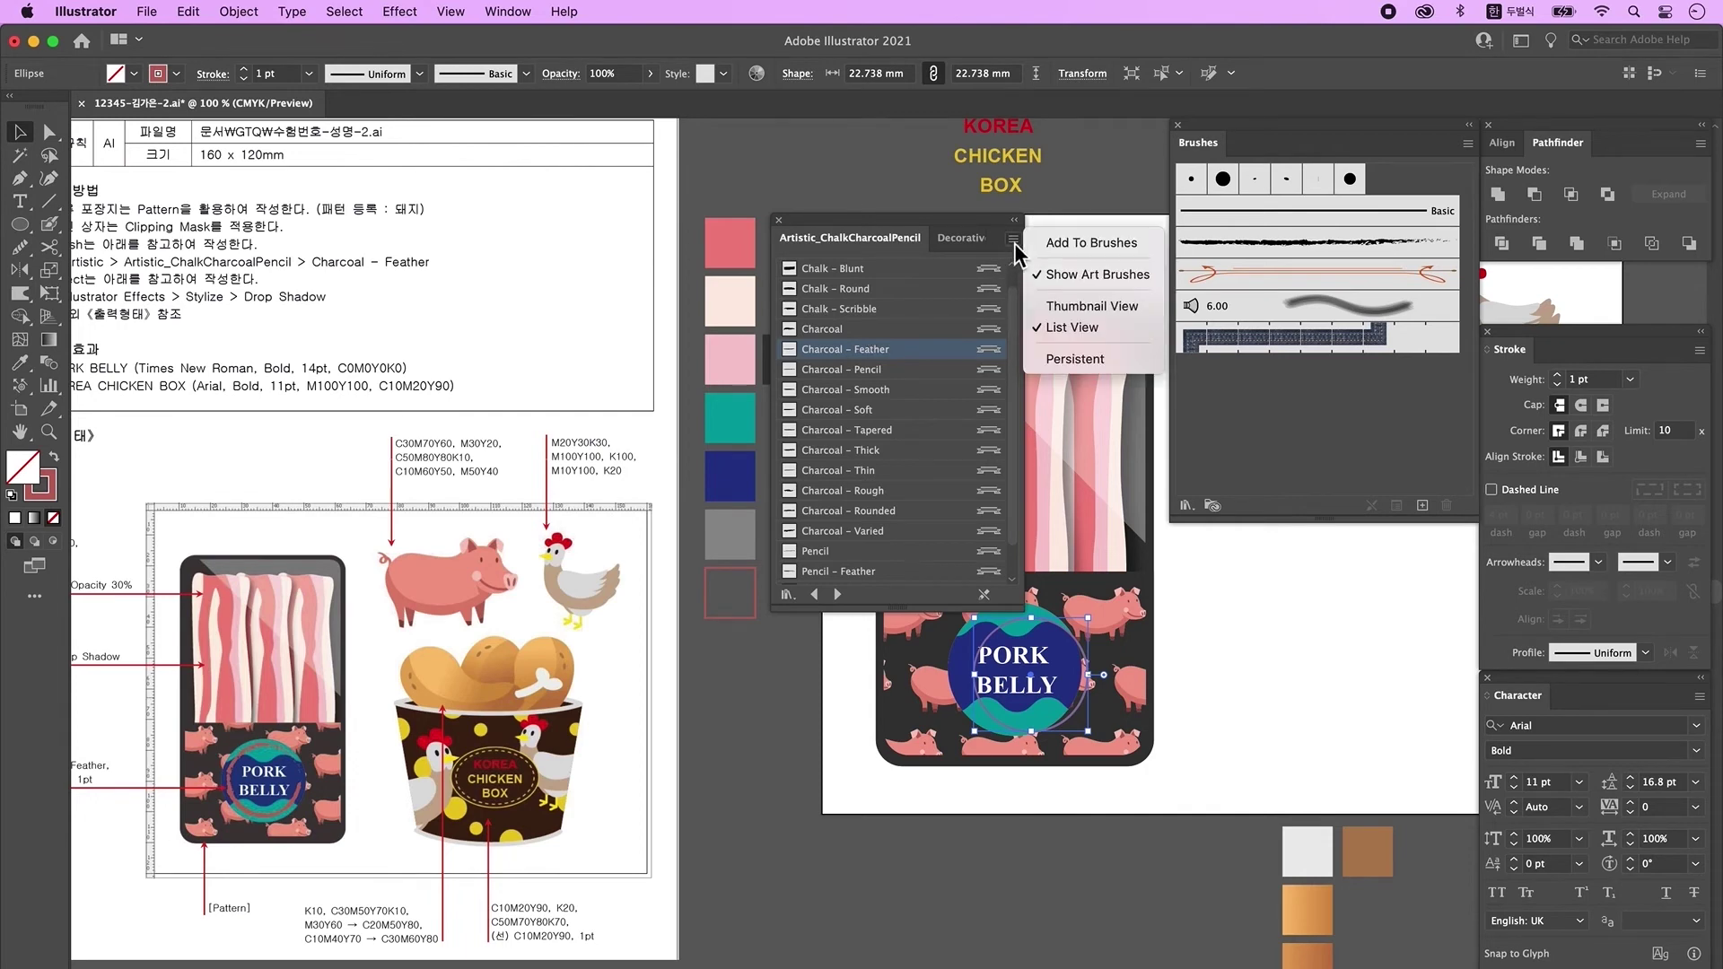
click(917, 235)
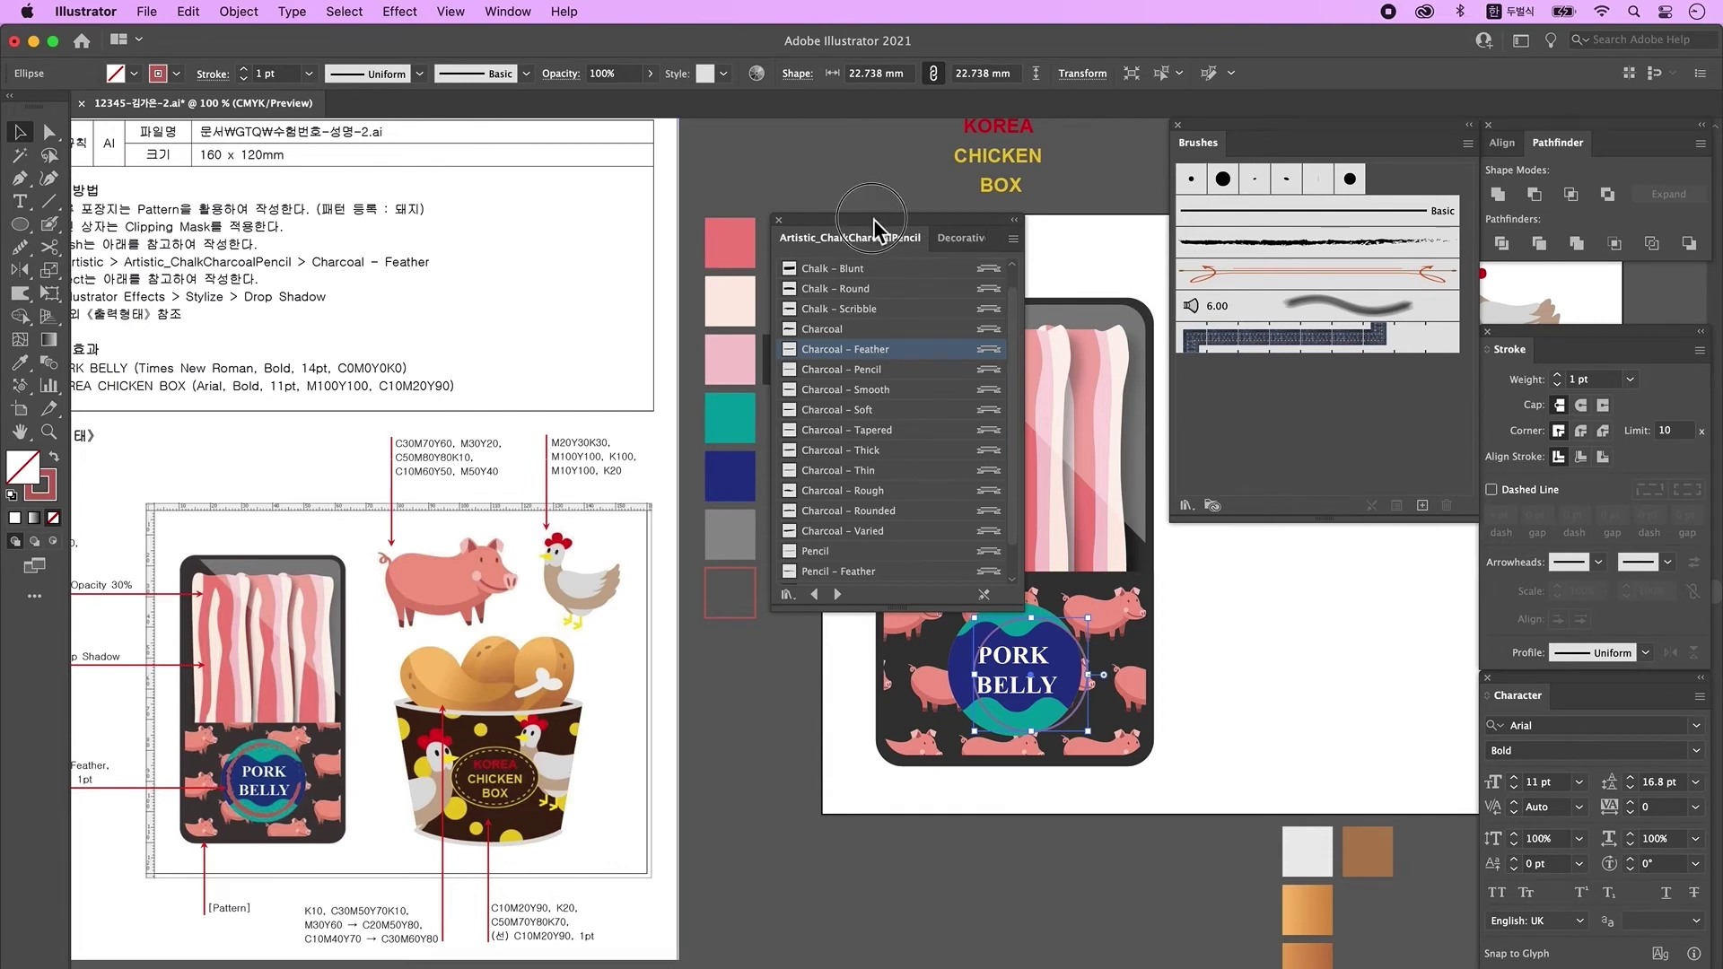
drag(874, 219, 799, 190)
click(771, 313)
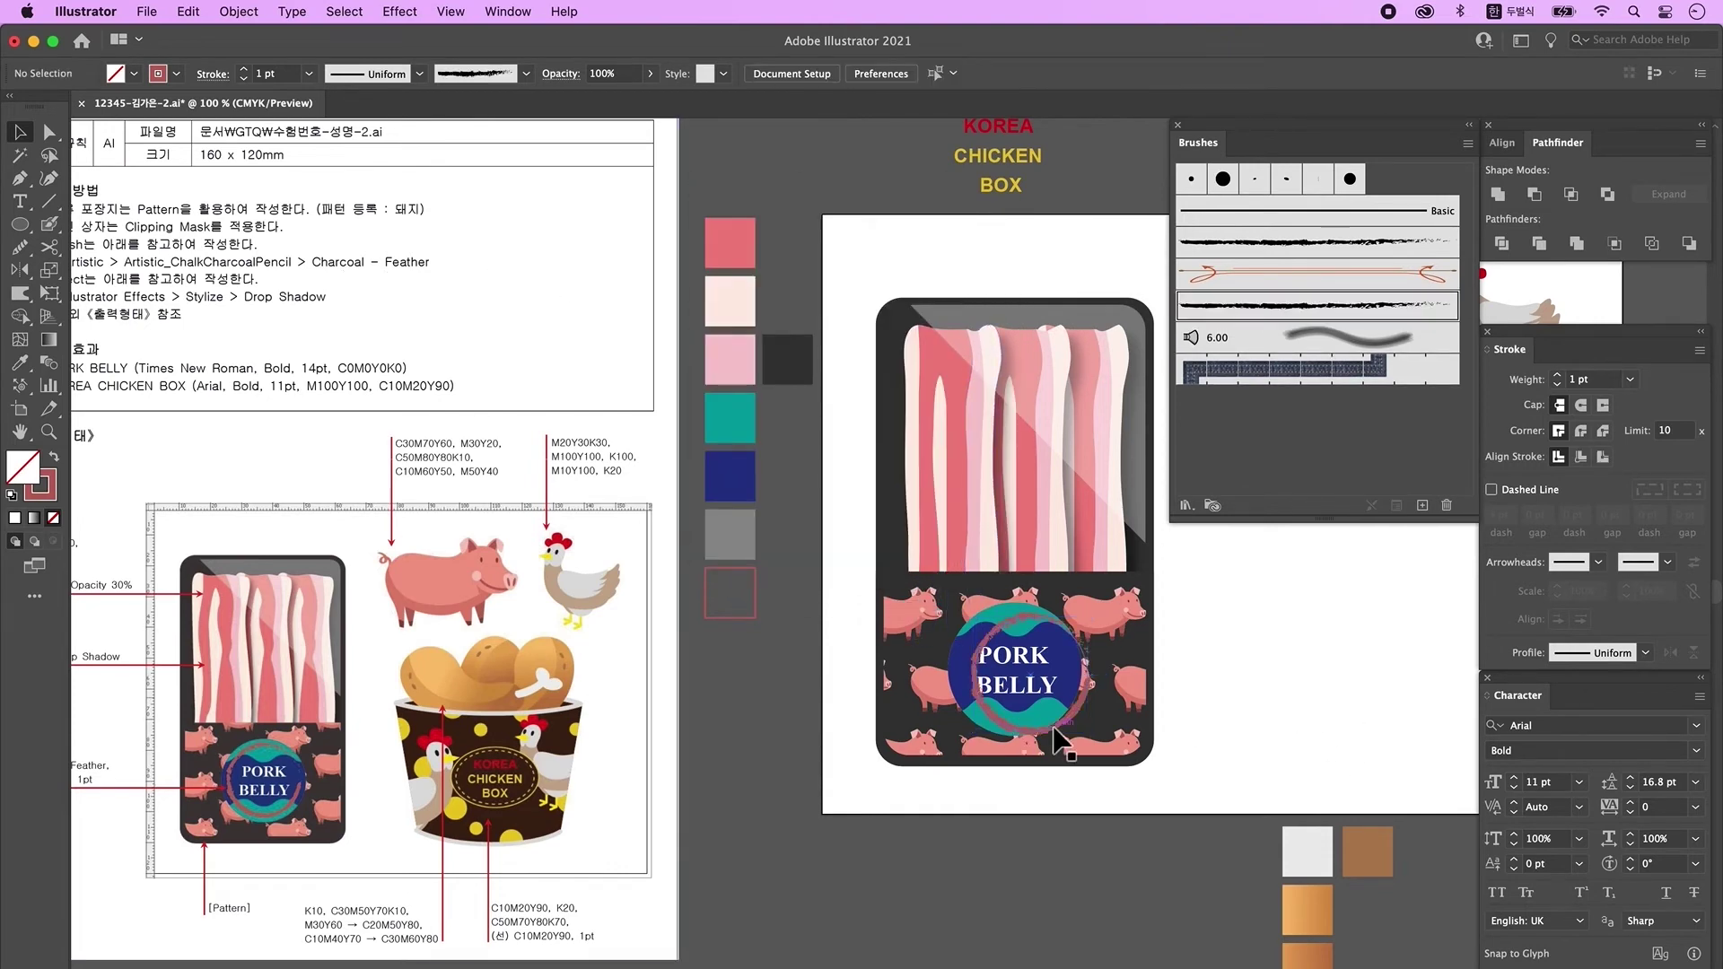
- Fit the charcoal ring around the edge of the PORK BELLY label, encircling the text
drag(1052, 729, 1033, 725)
click(1269, 692)
mouse_move(852, 300)
mouse_down()
mouse_move(938, 502)
mouse_move(1156, 815)
mouse_move(1121, 806)
mouse_up()
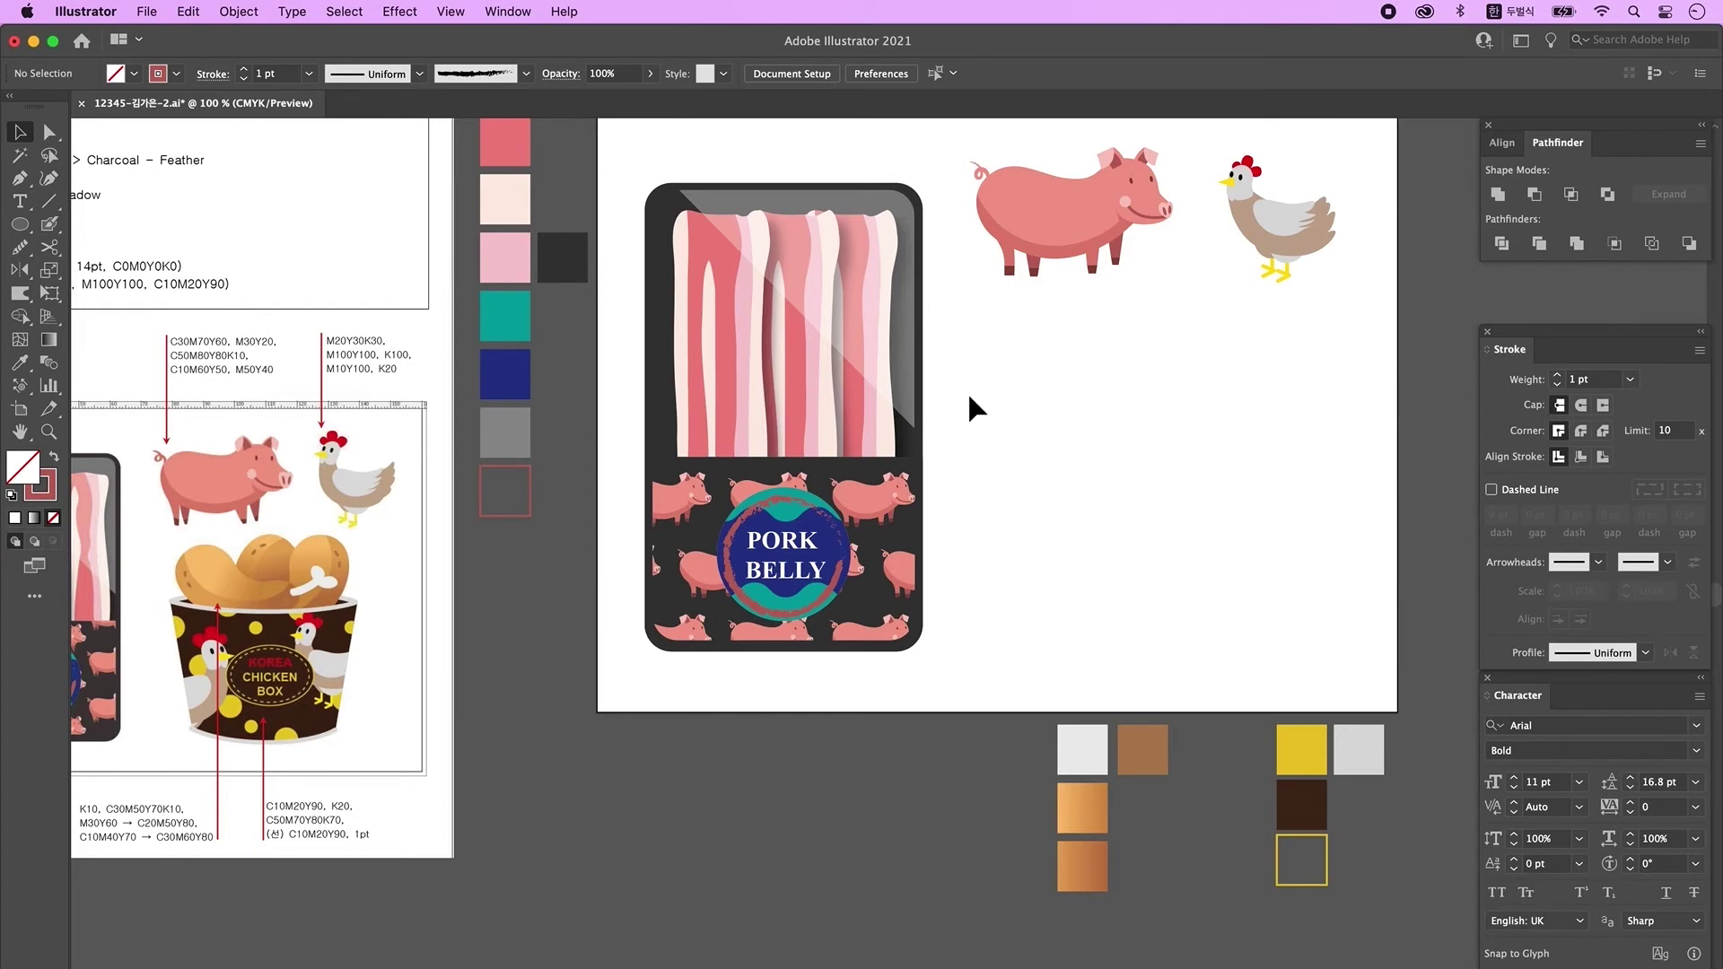
- Draw a flat ellipse about 52.6 × 7.6 mm with default white fill and black stroke below the pig and chicken
key(d)
click(20, 224)
drag(1038, 374, 1307, 422)
key(v)
click(1245, 445)
click(1225, 402)
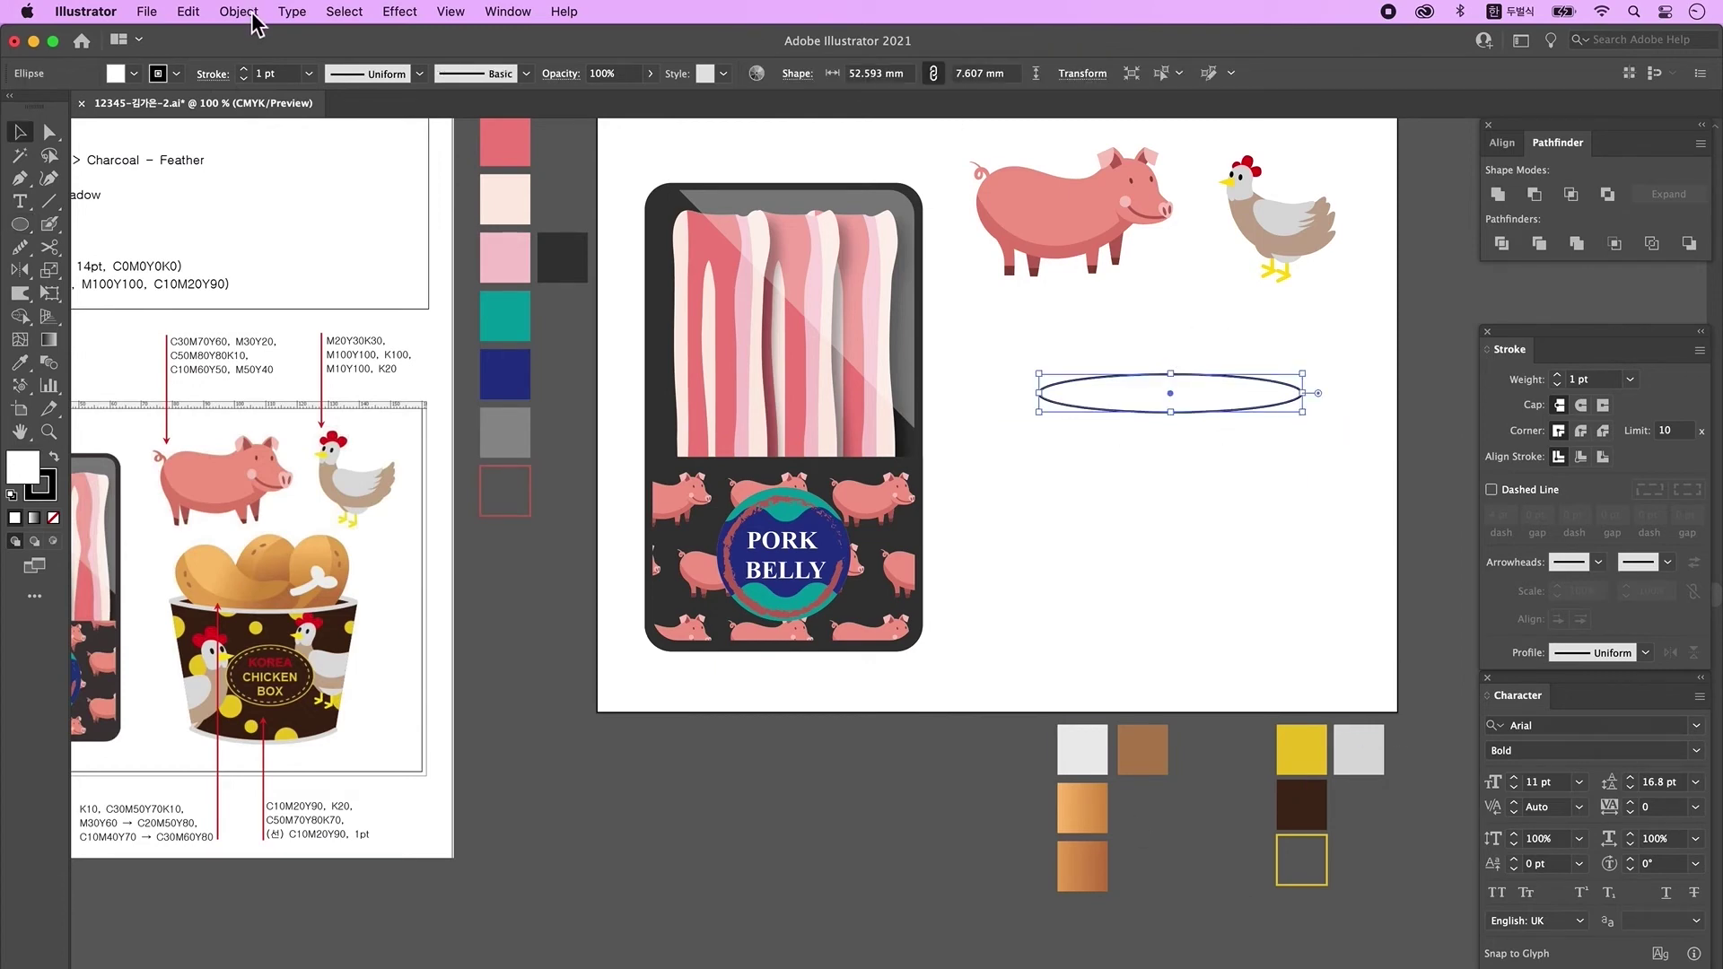
- Create an inner copy of the flat ellipse with Offset Path at -2 mm and miter joins
click(247, 12)
mouse_move(347, 503)
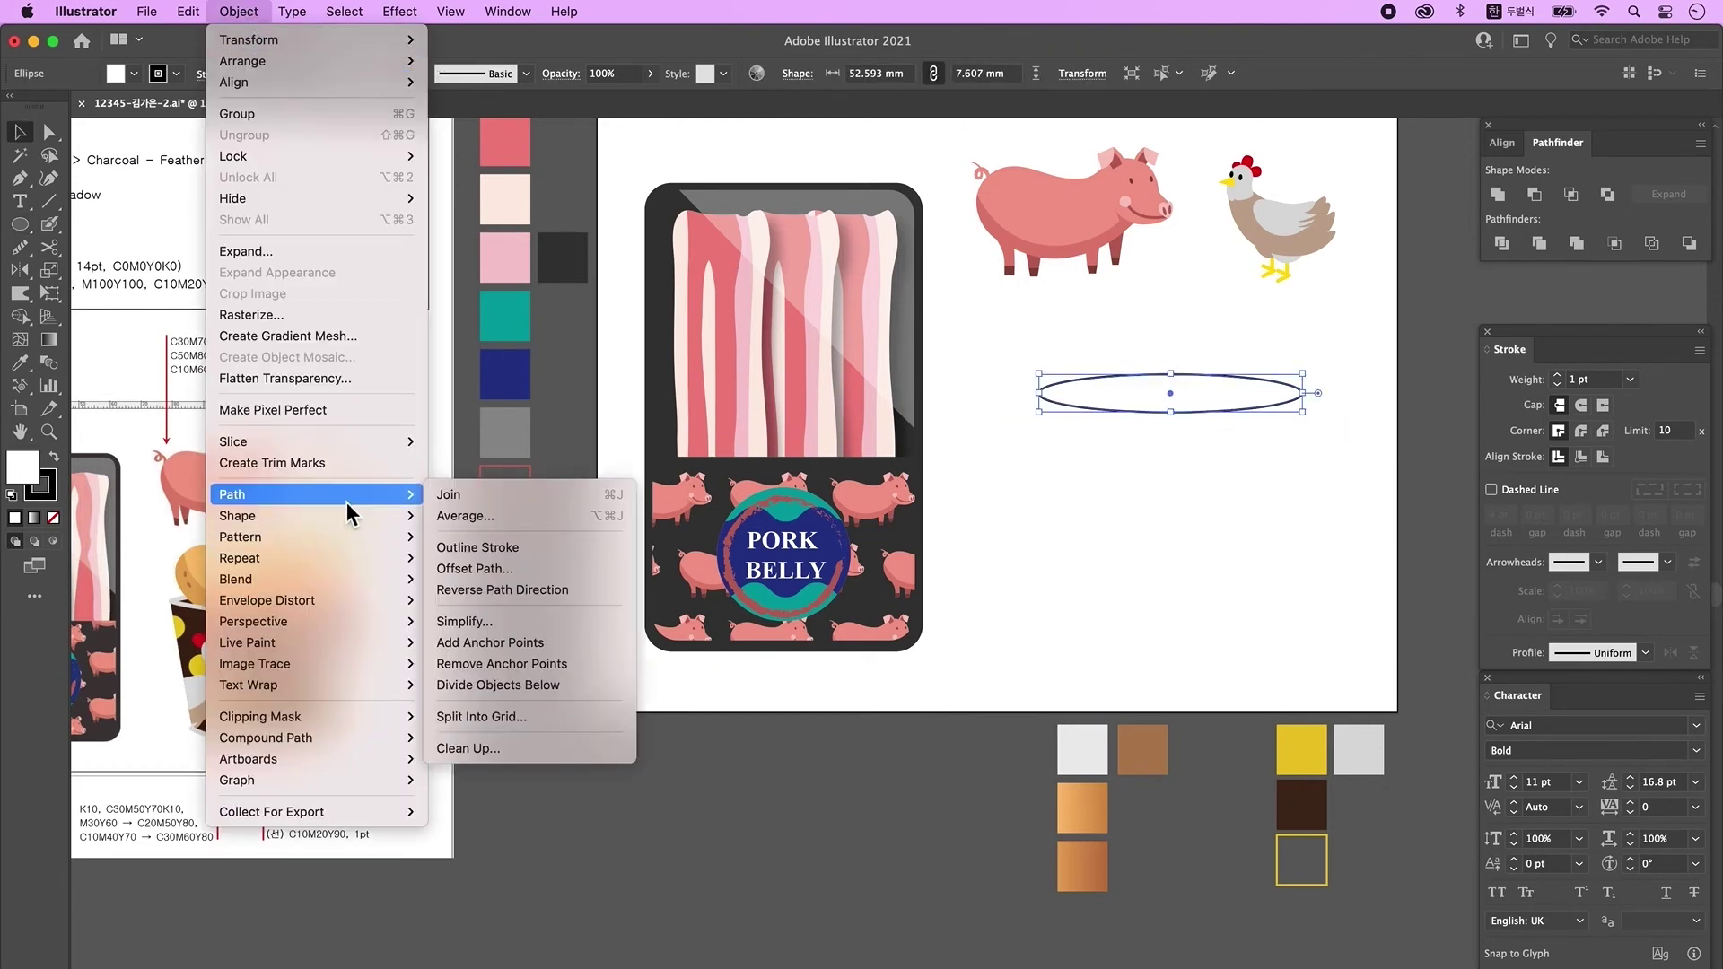
click(492, 569)
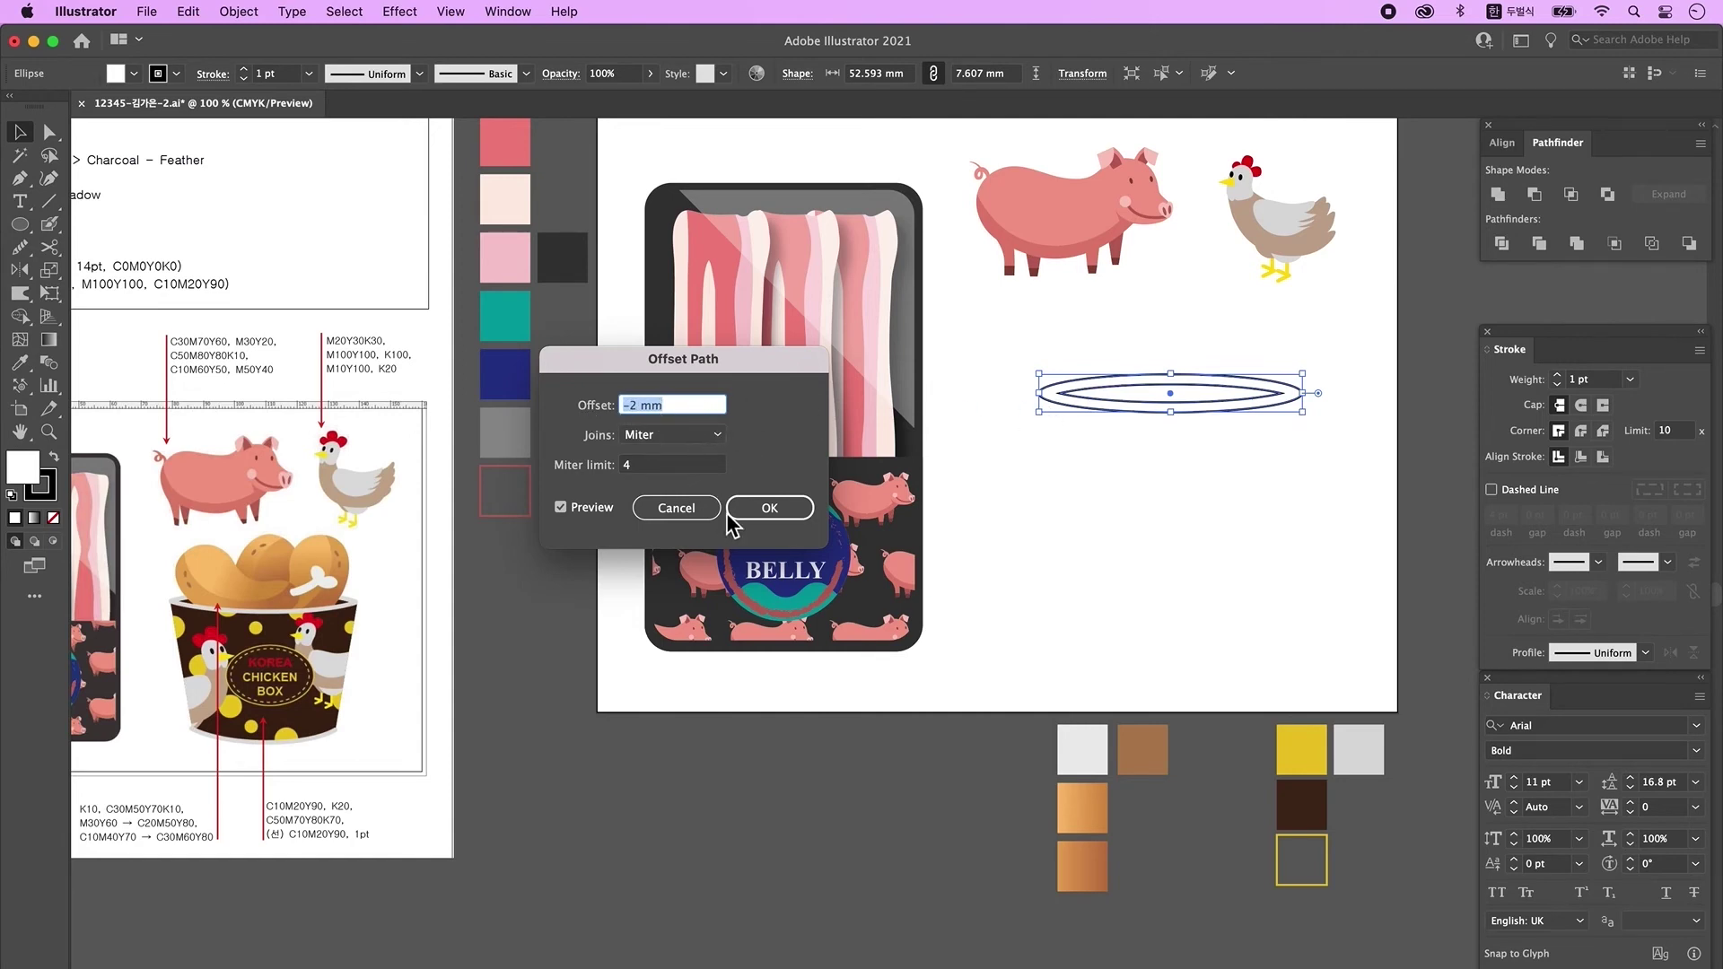
click(770, 508)
key(ctrl+shift+a)
- Draw a narrower flat ellipse below the rim ellipses as the chicken box's base, and select all three ellipses
key(l)
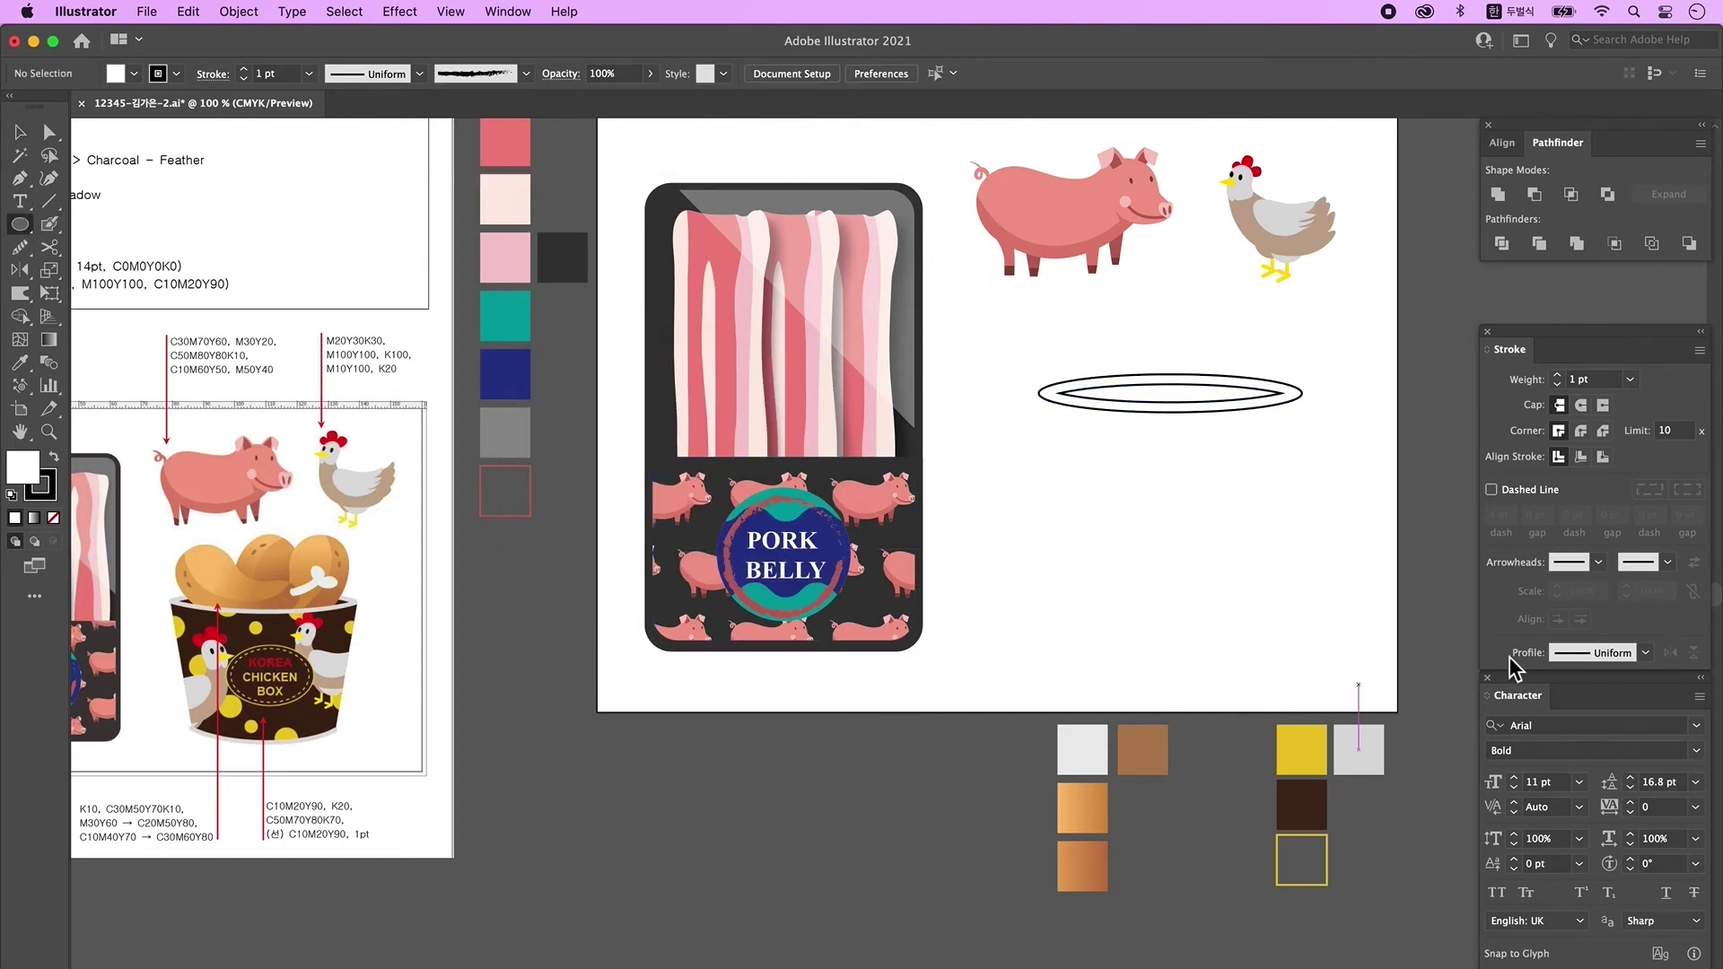
drag(1065, 554, 1273, 590)
key(v)
drag(1087, 340, 1280, 637)
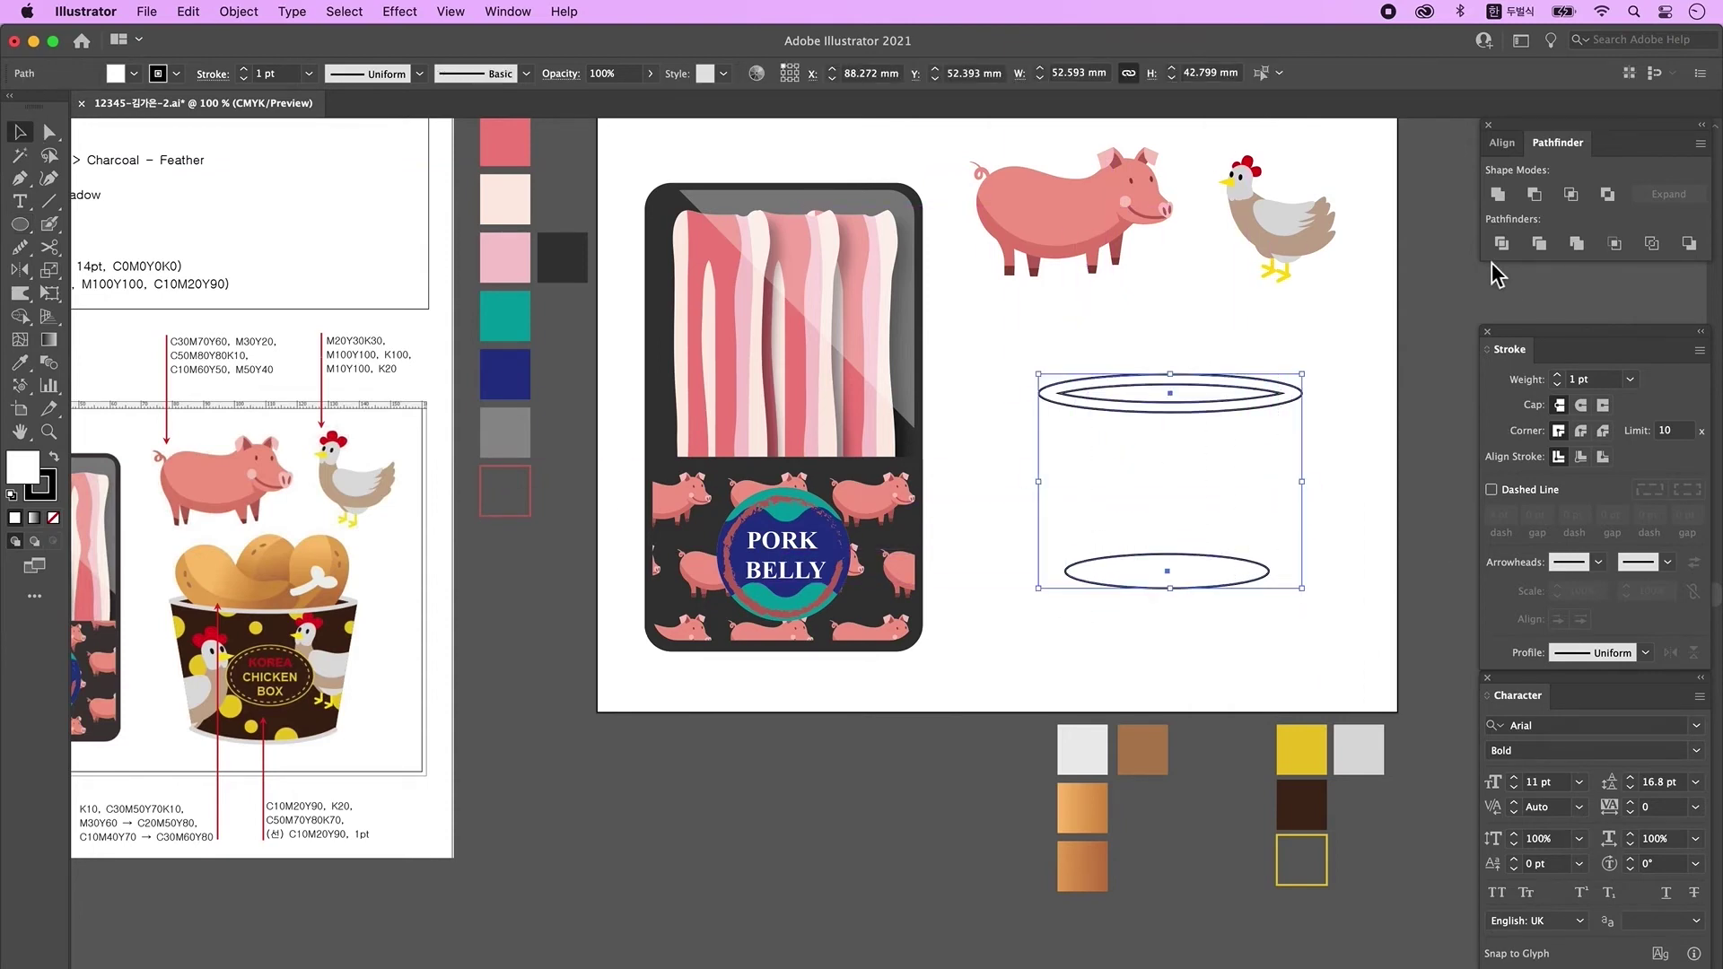
- Centre-align the three chicken box ellipses horizontally
click(1506, 147)
click(1532, 194)
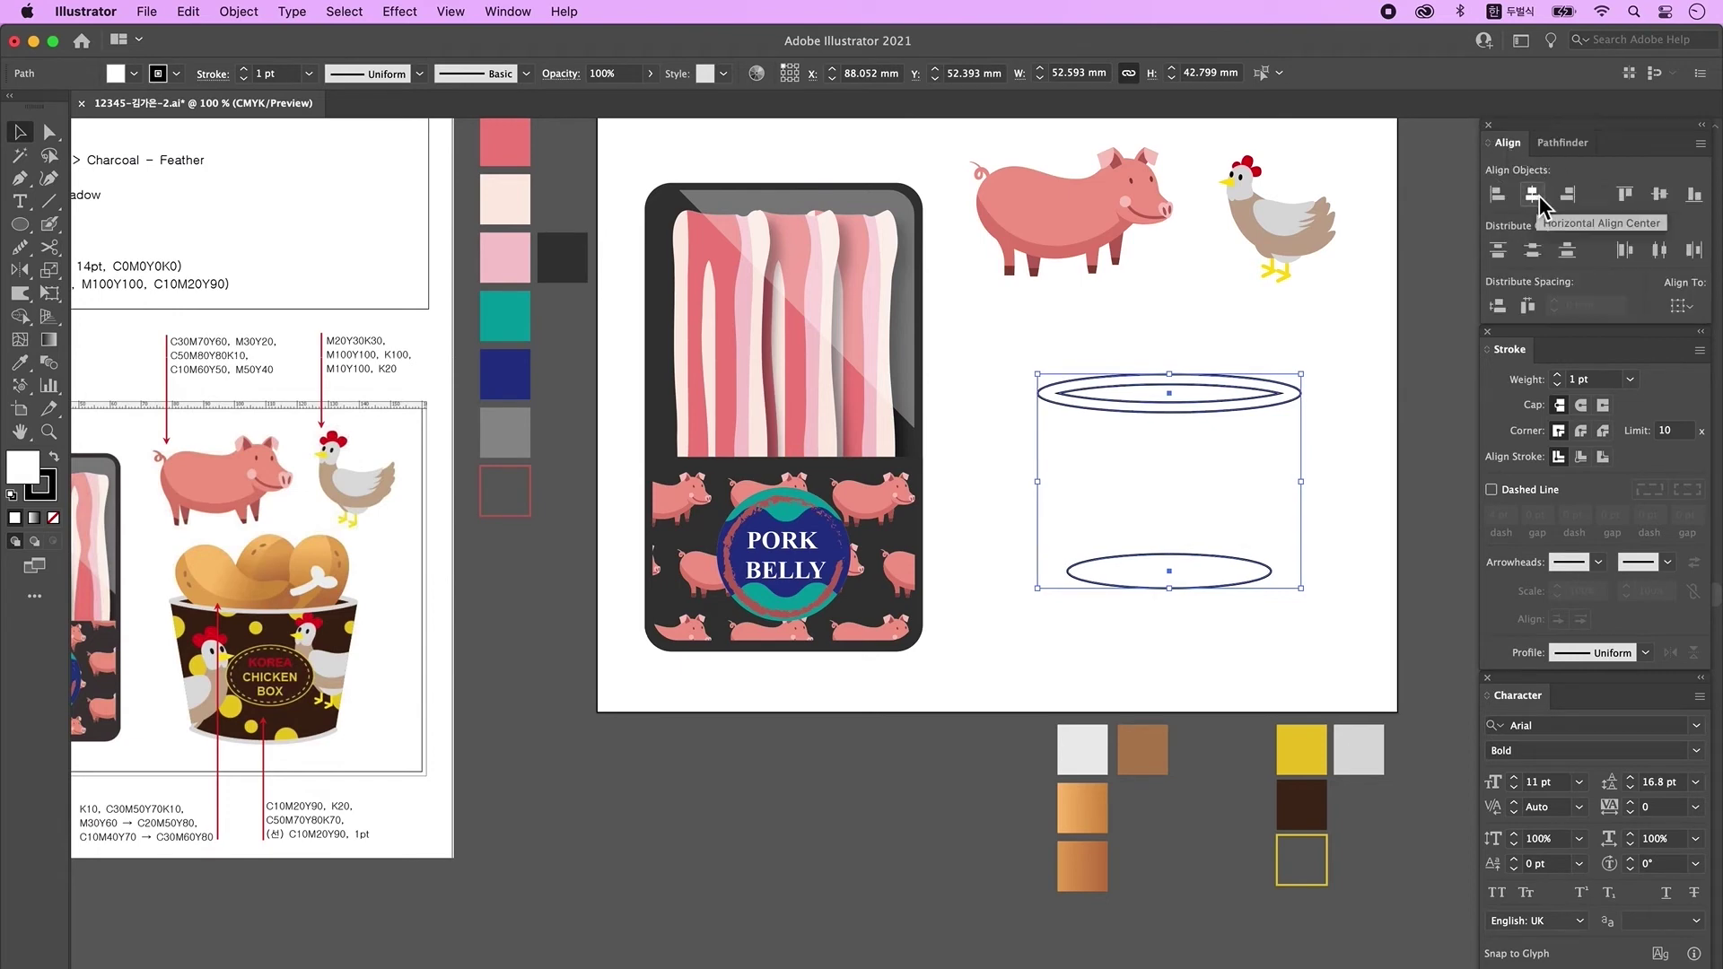
click(1335, 603)
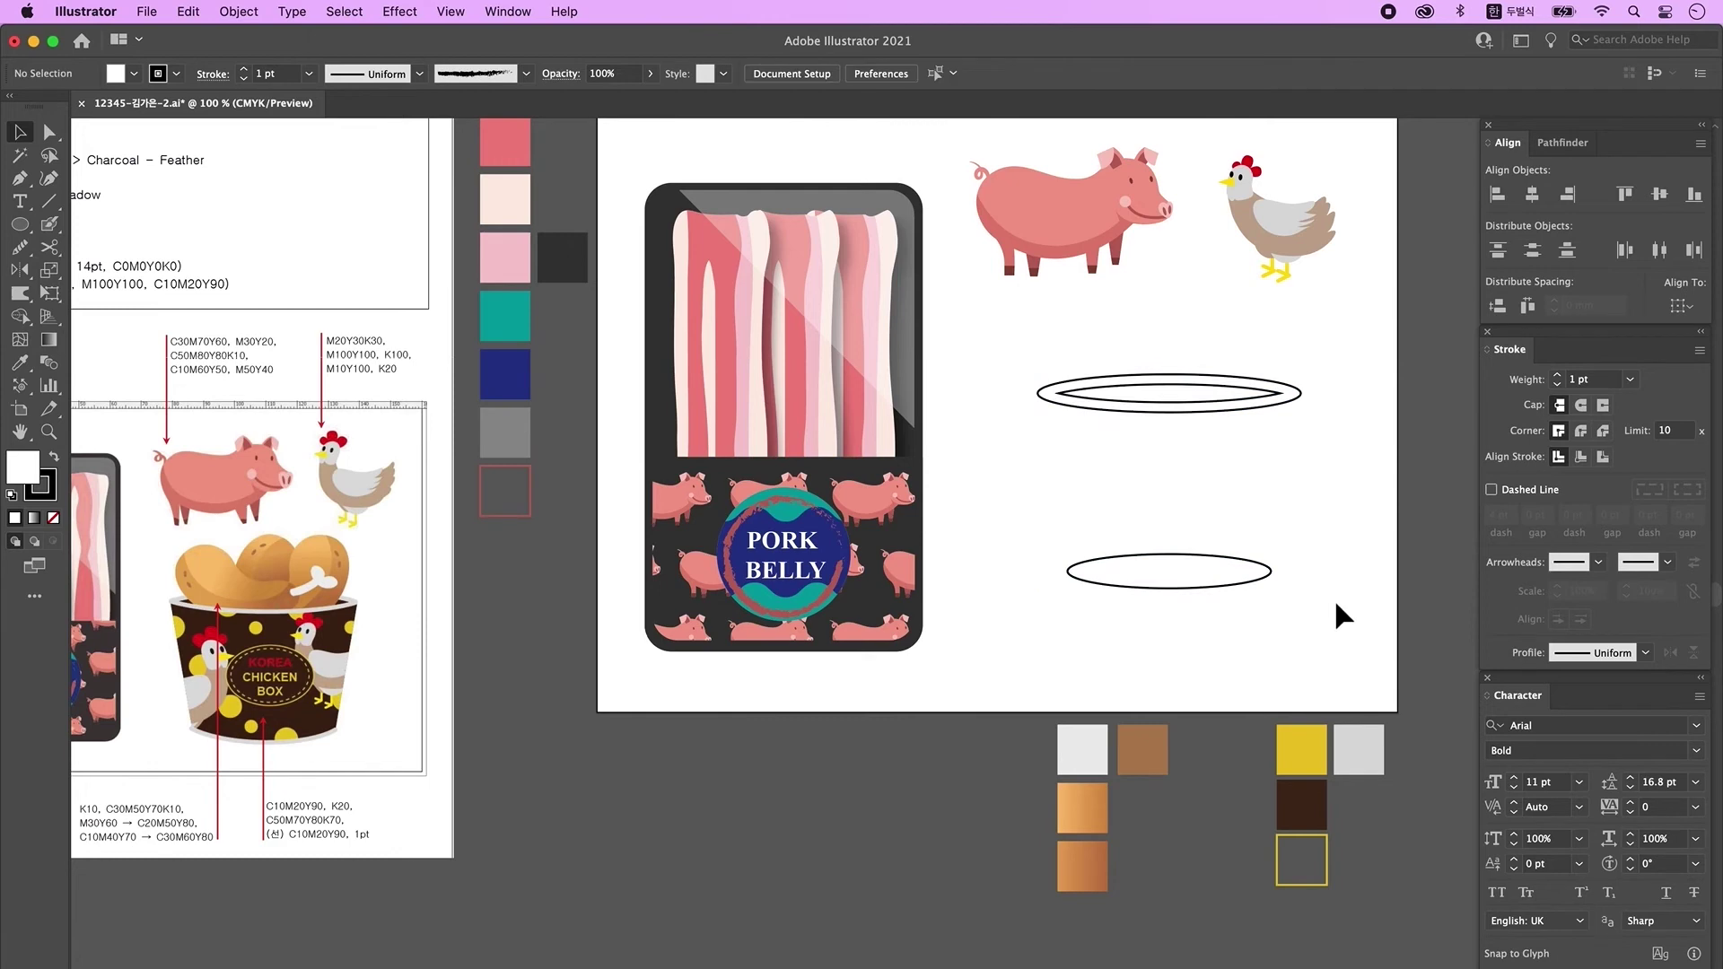
- Draw a closed trapezoid with a red stroke joining the ends of the outer rim ellipse to the ends of the base ellipse
click(20, 178)
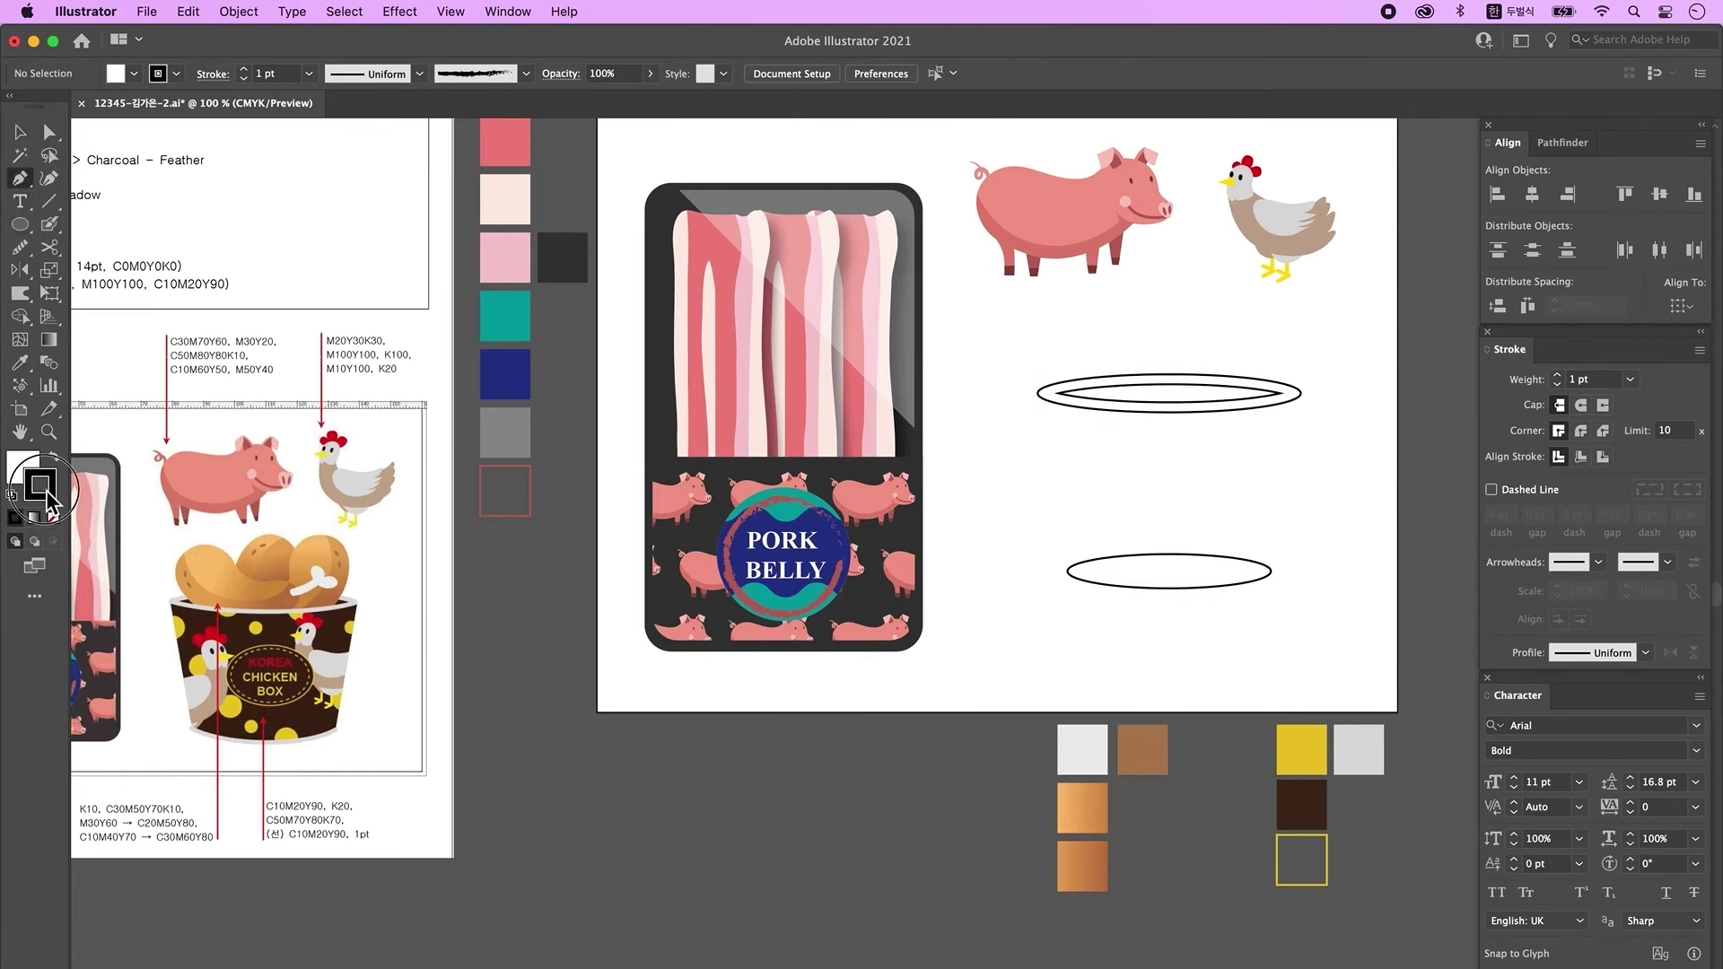
double_click(39, 485)
click(1034, 421)
click(996, 440)
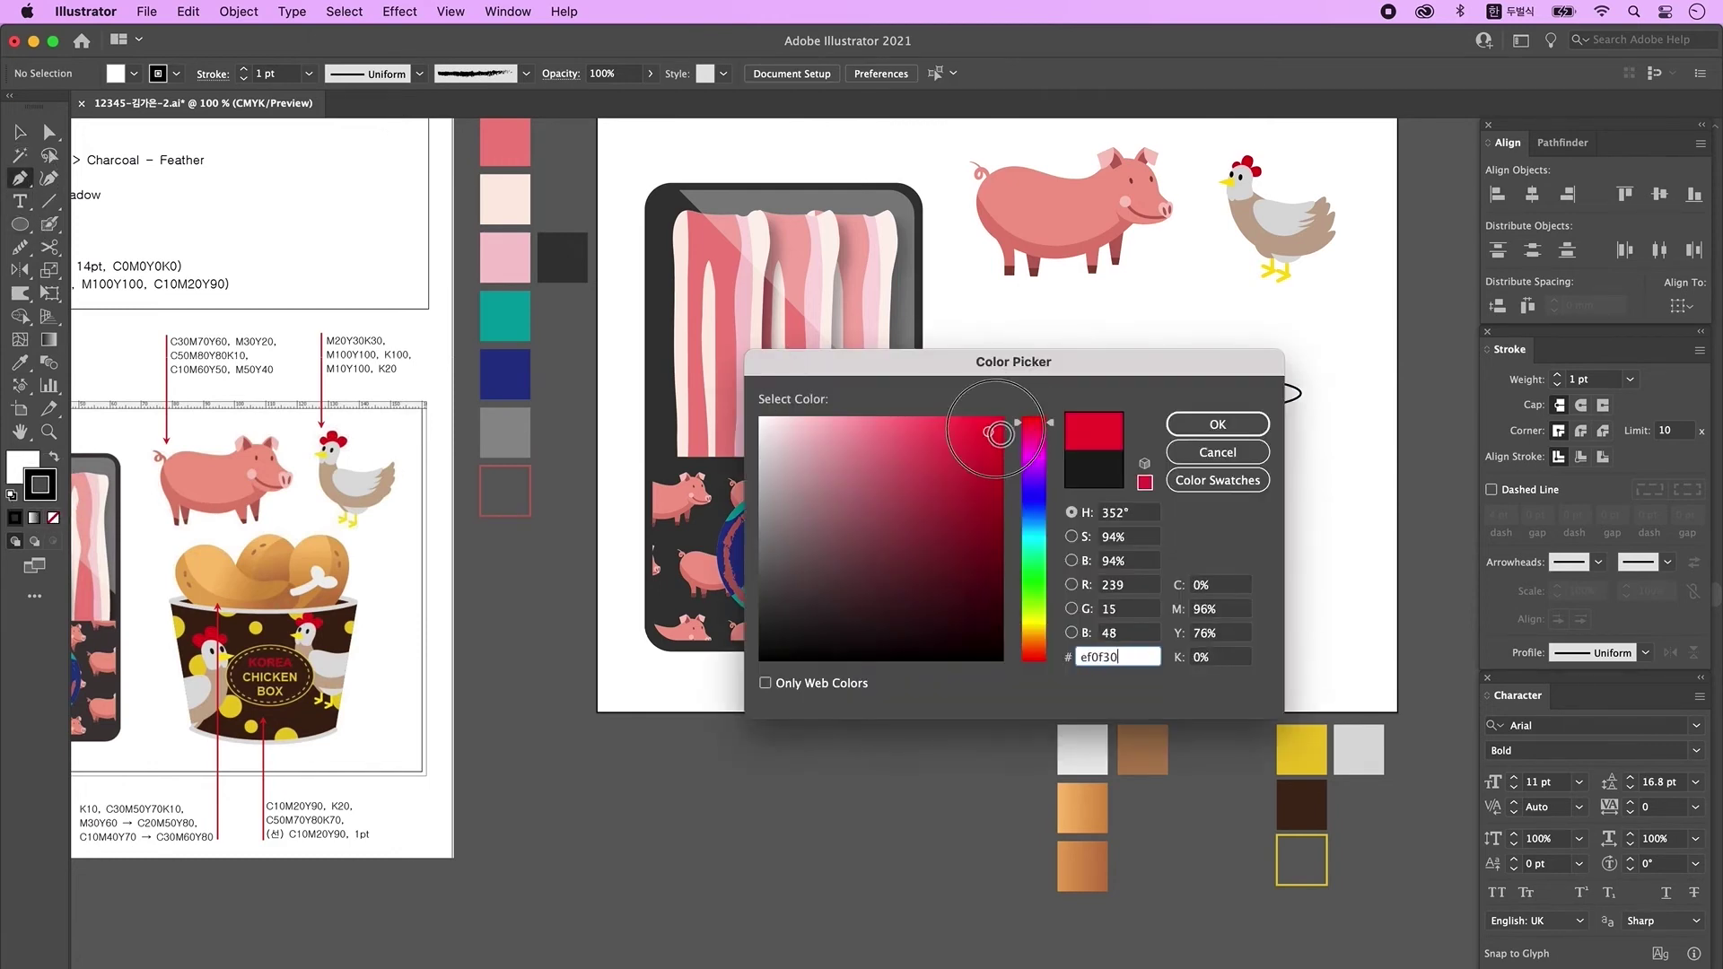
click(1218, 423)
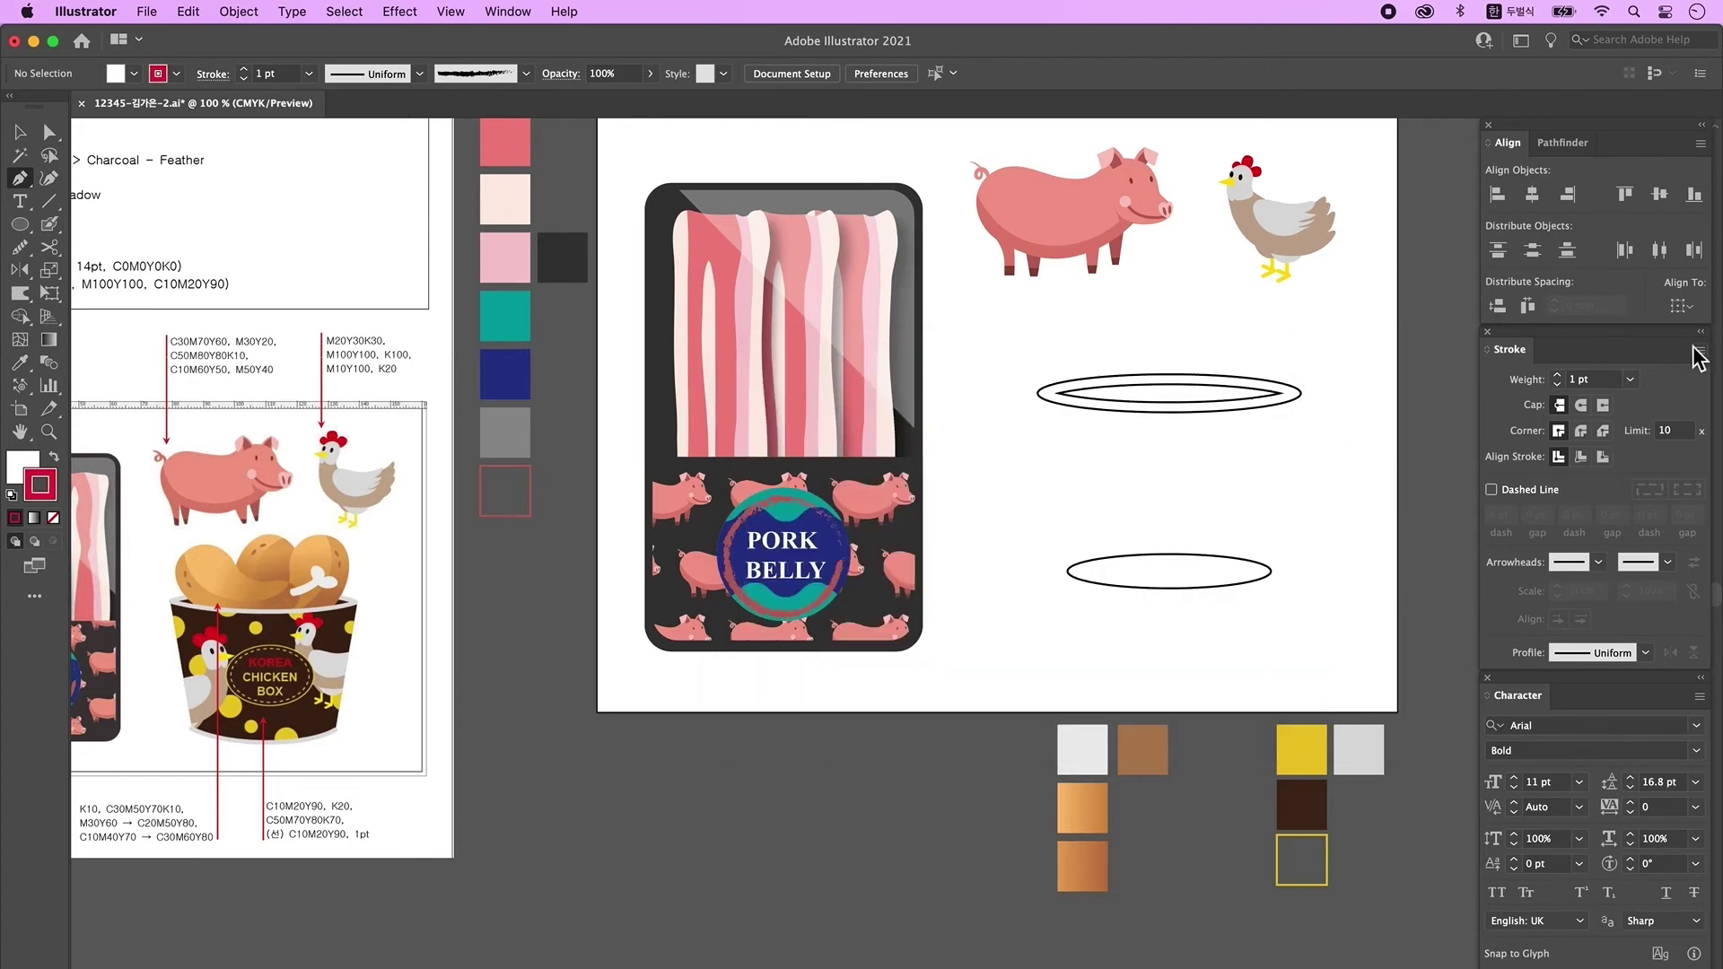
click(1039, 392)
click(1068, 569)
click(1271, 570)
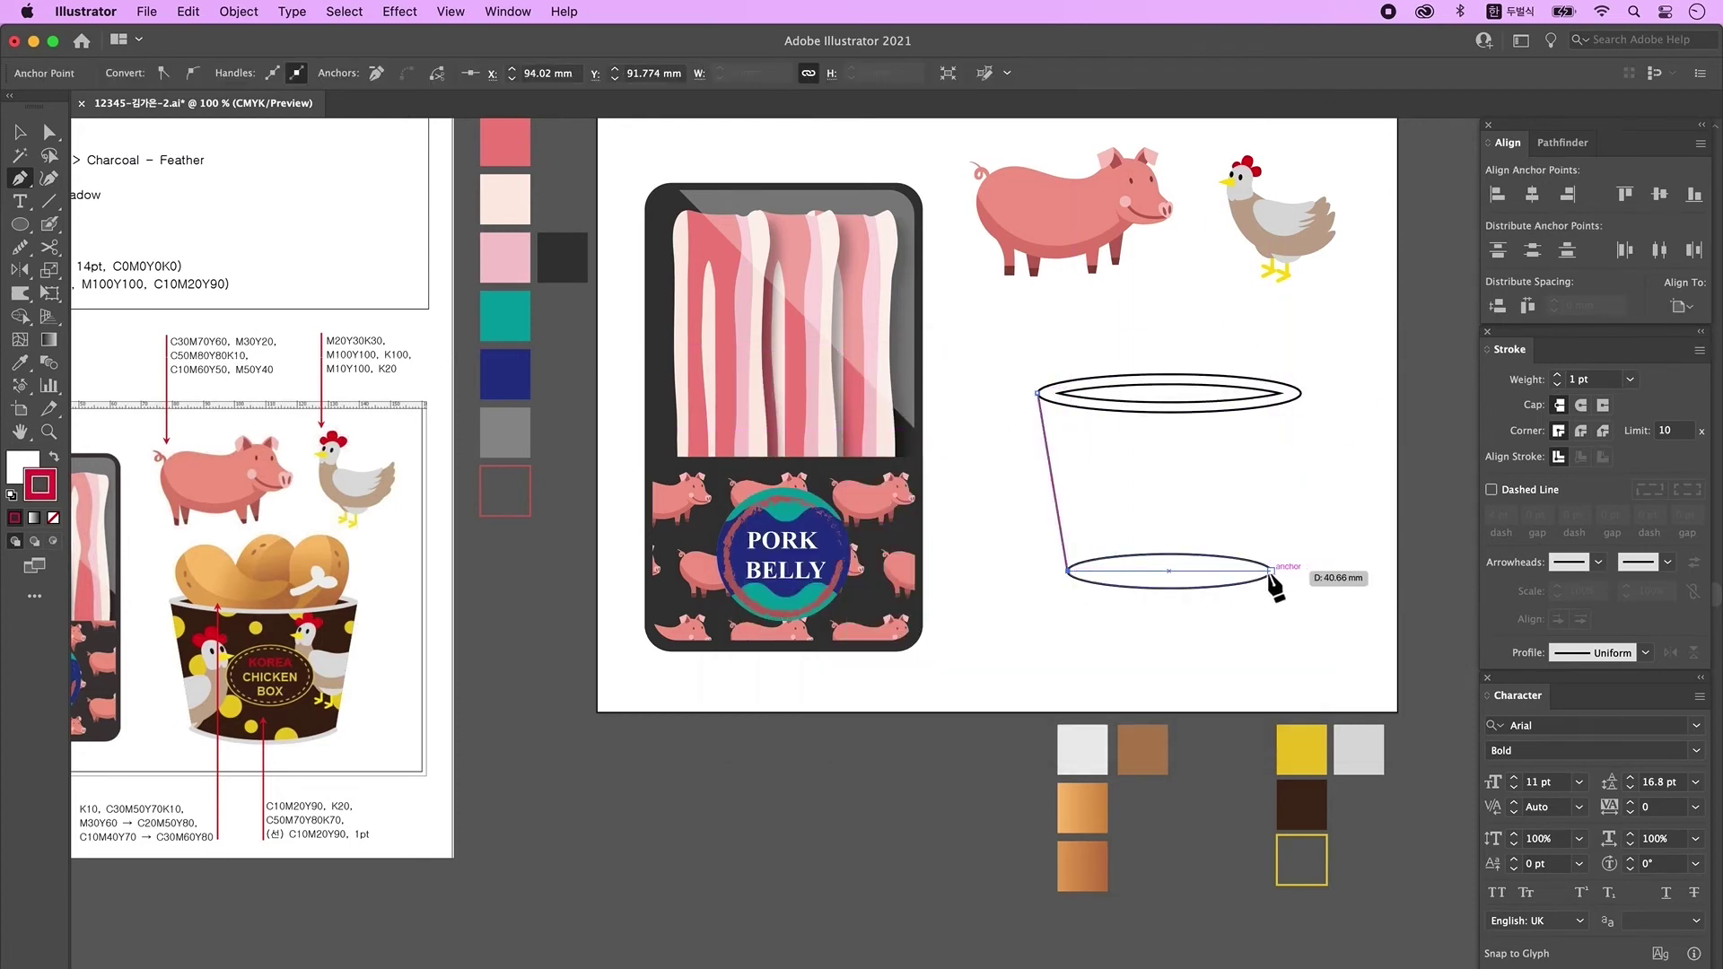
click(1301, 392)
click(1039, 393)
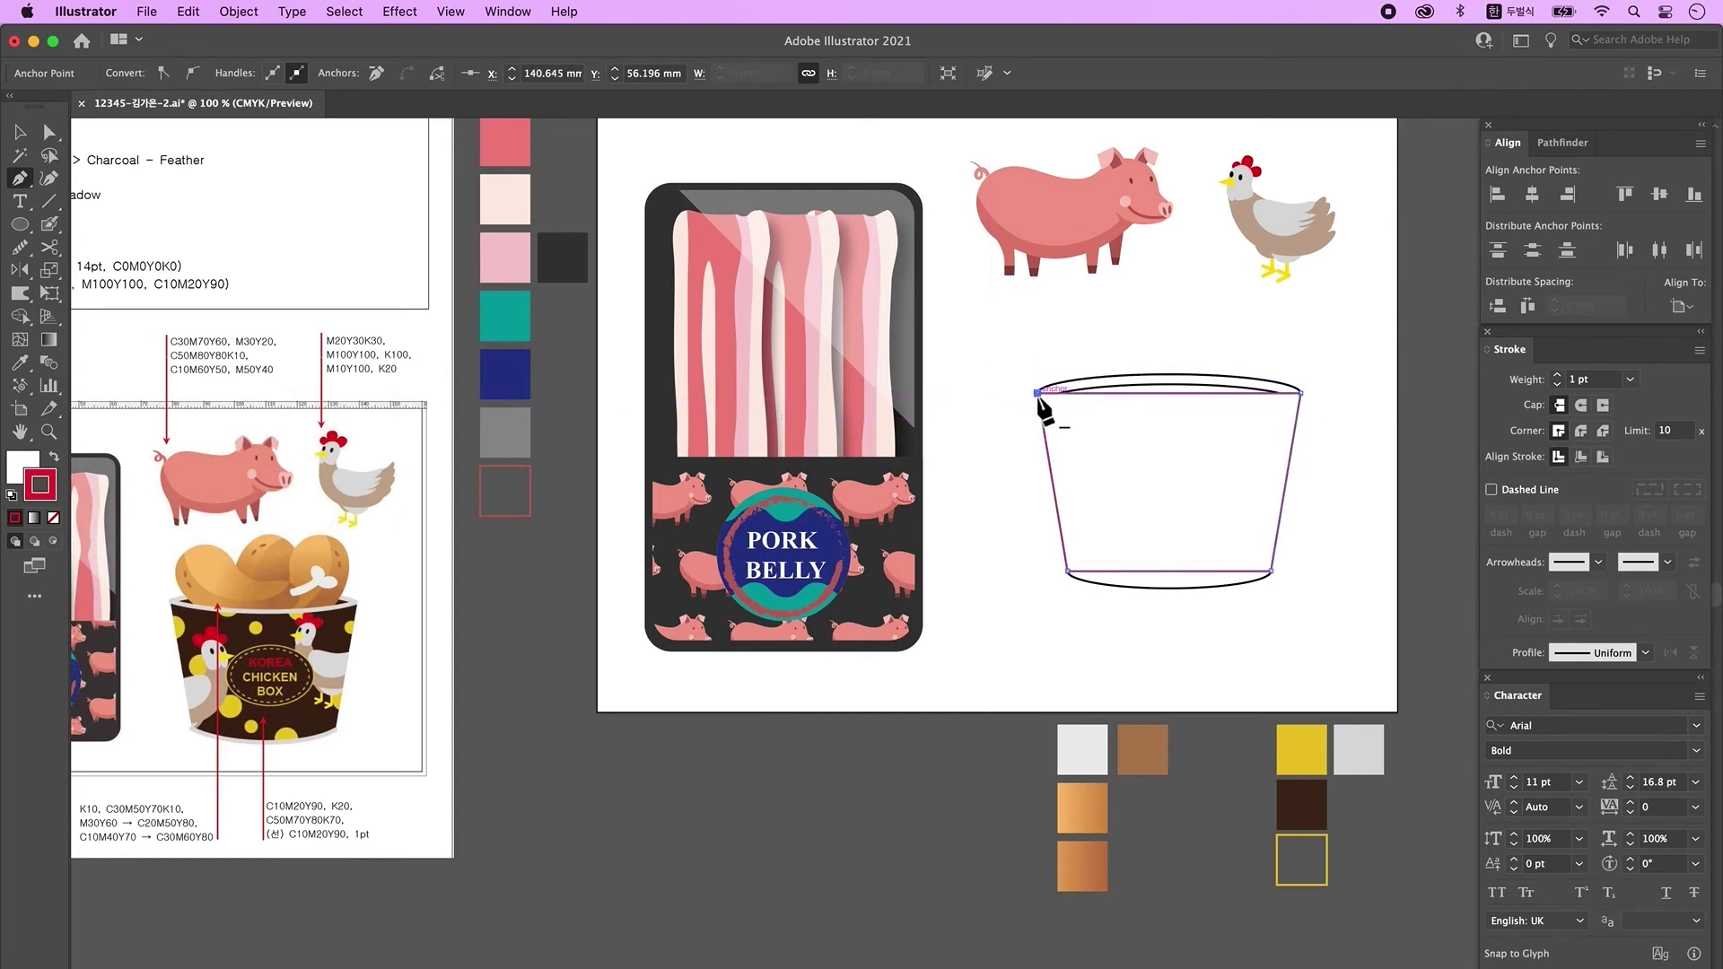
key(v)
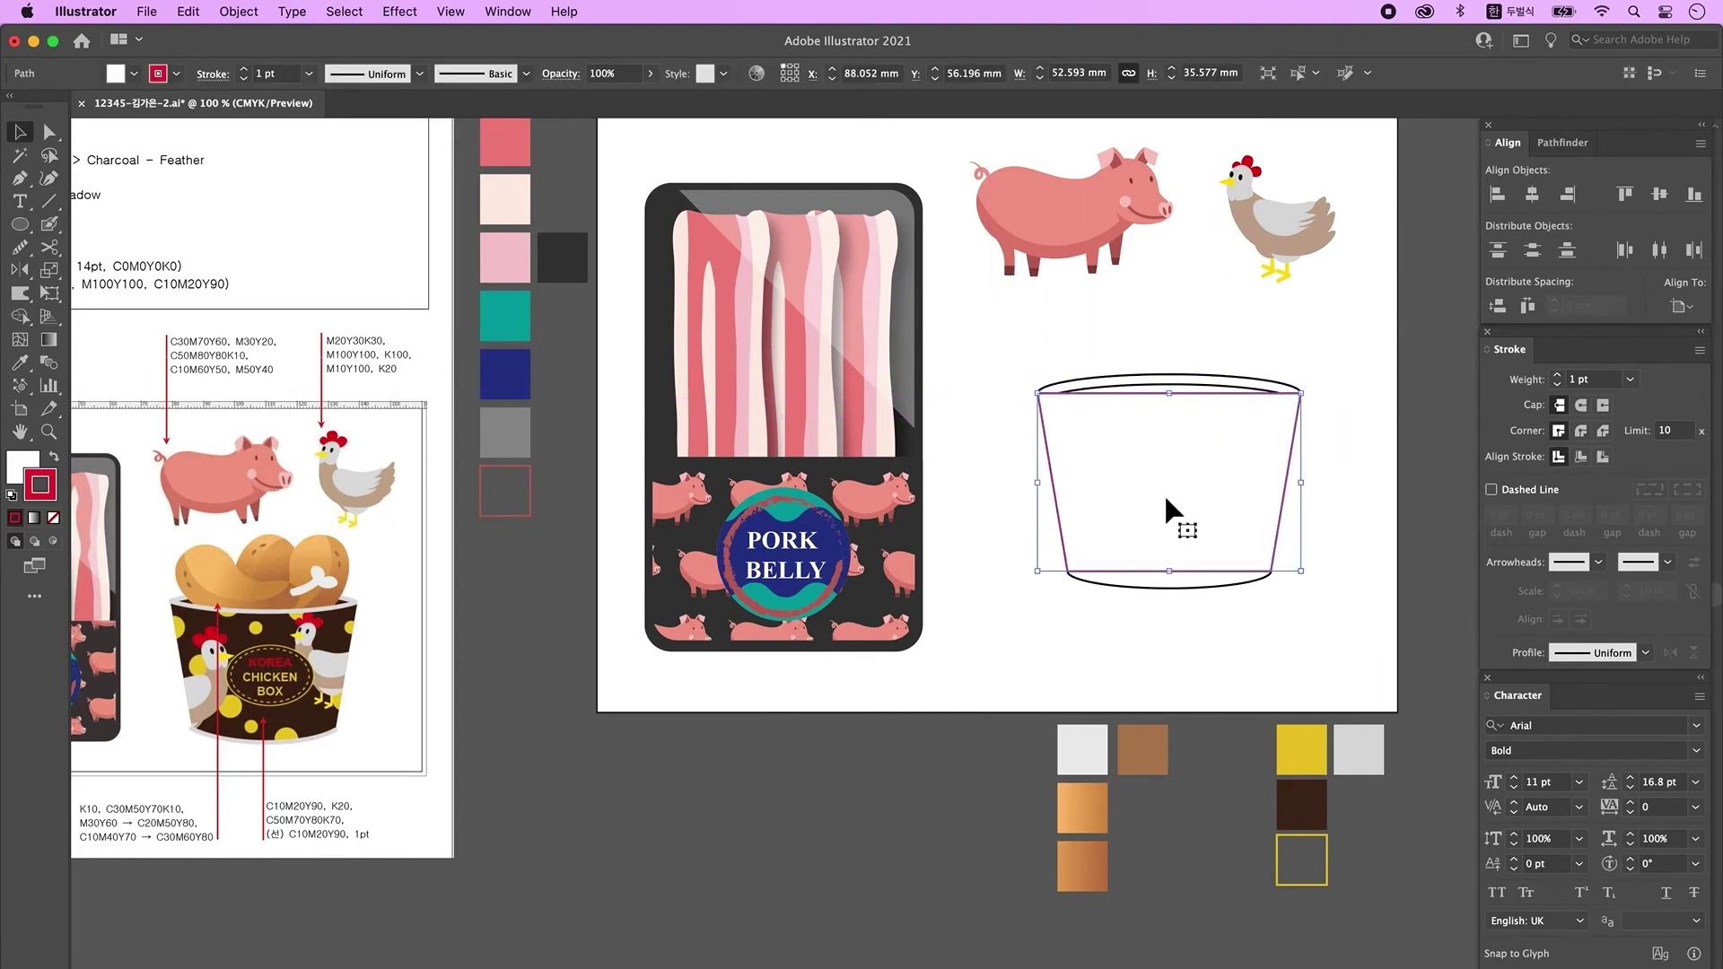
- Unite the trapezoid with the base ellipse into the box body, and bring the rim ellipses in front of it
shift+click(1194, 589)
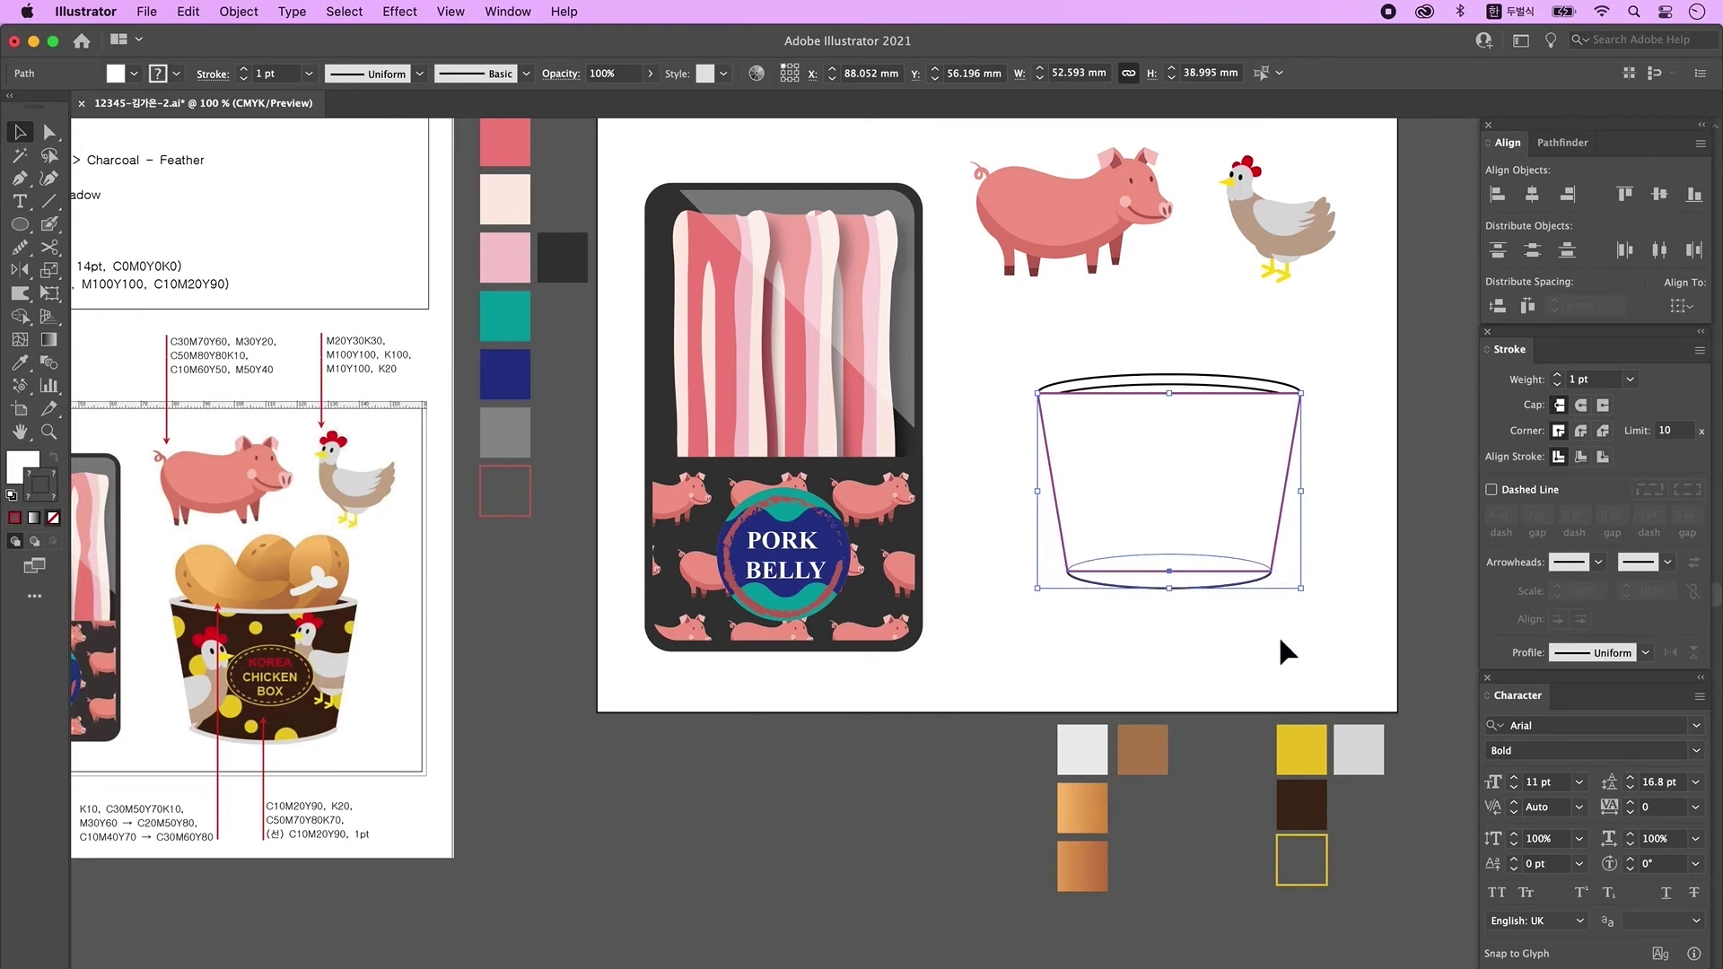
click(1562, 143)
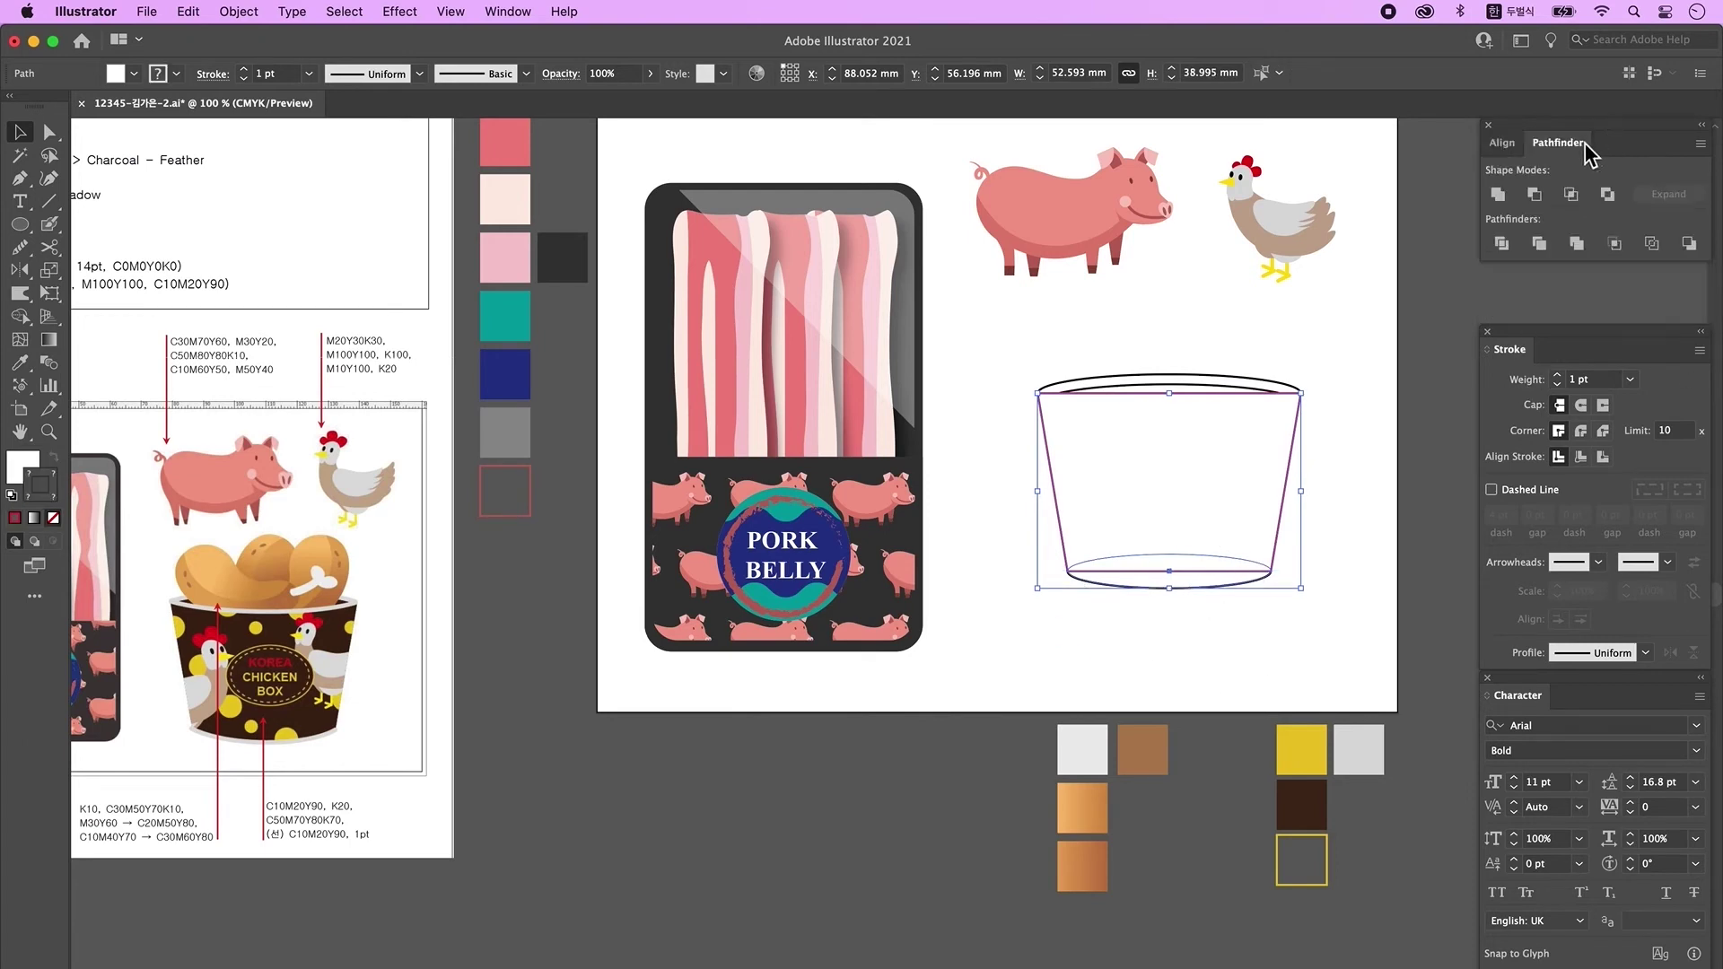
click(1506, 201)
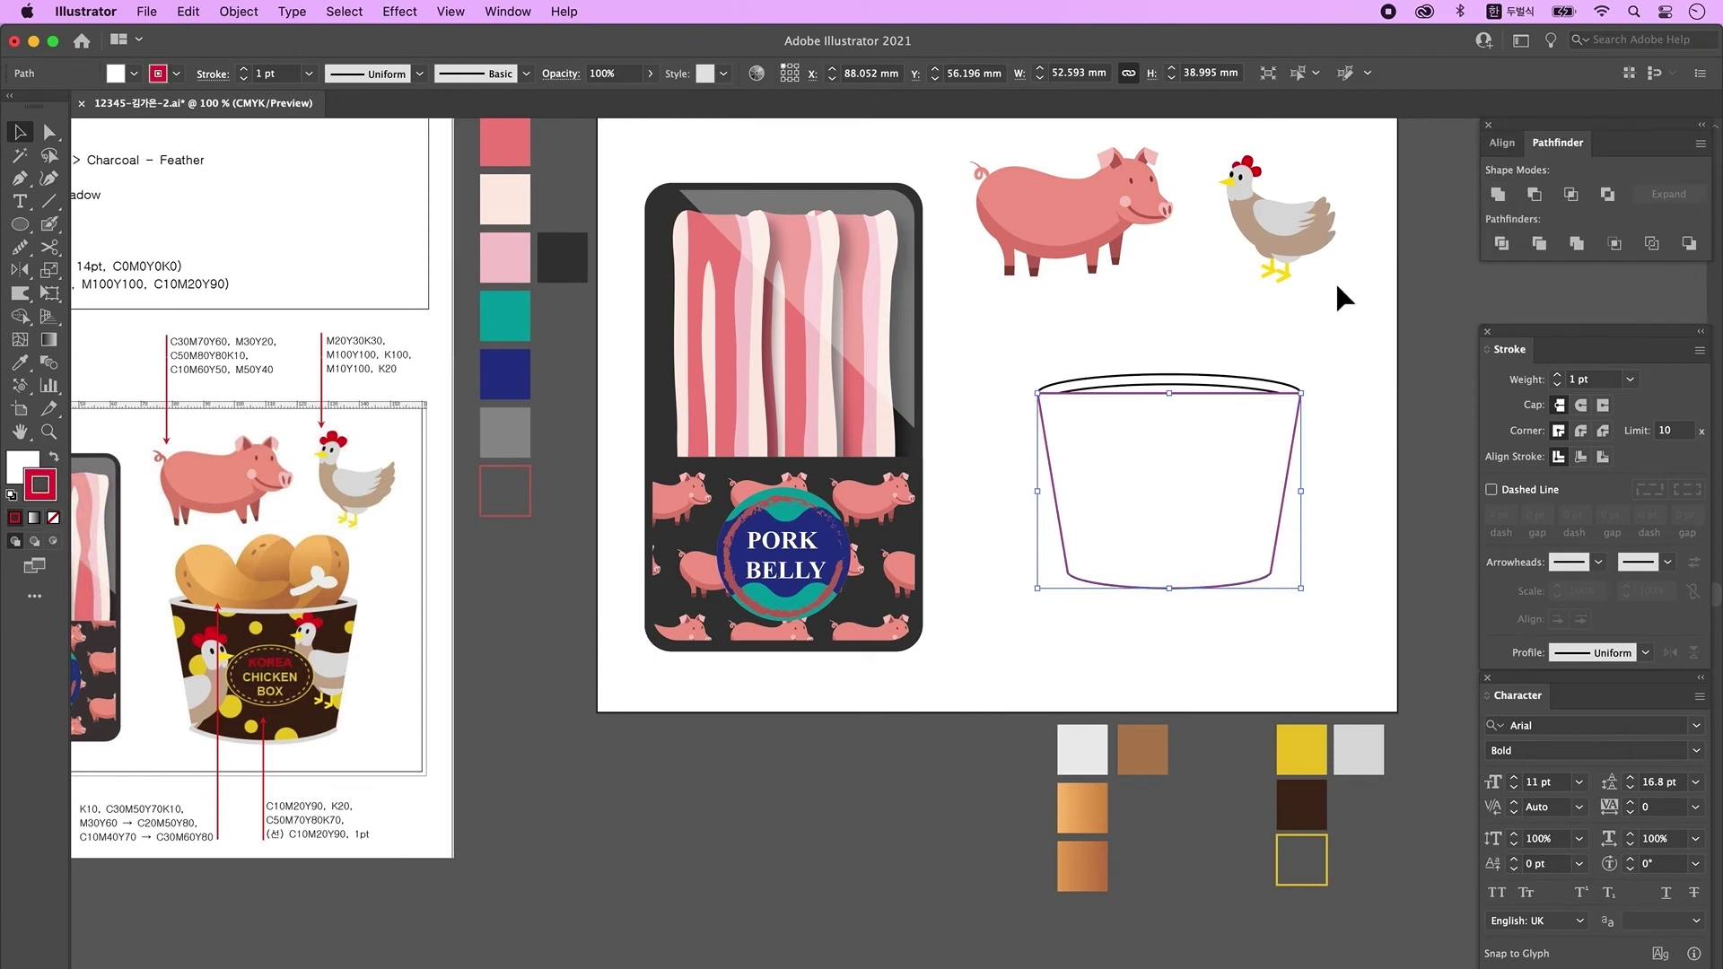
click(1351, 476)
click(1198, 396)
key(super+shift+])
- Fill the box body and inner rim ellipse with the dark brown swatch and the outer rim ellipse with the light grey swatch
click(1227, 552)
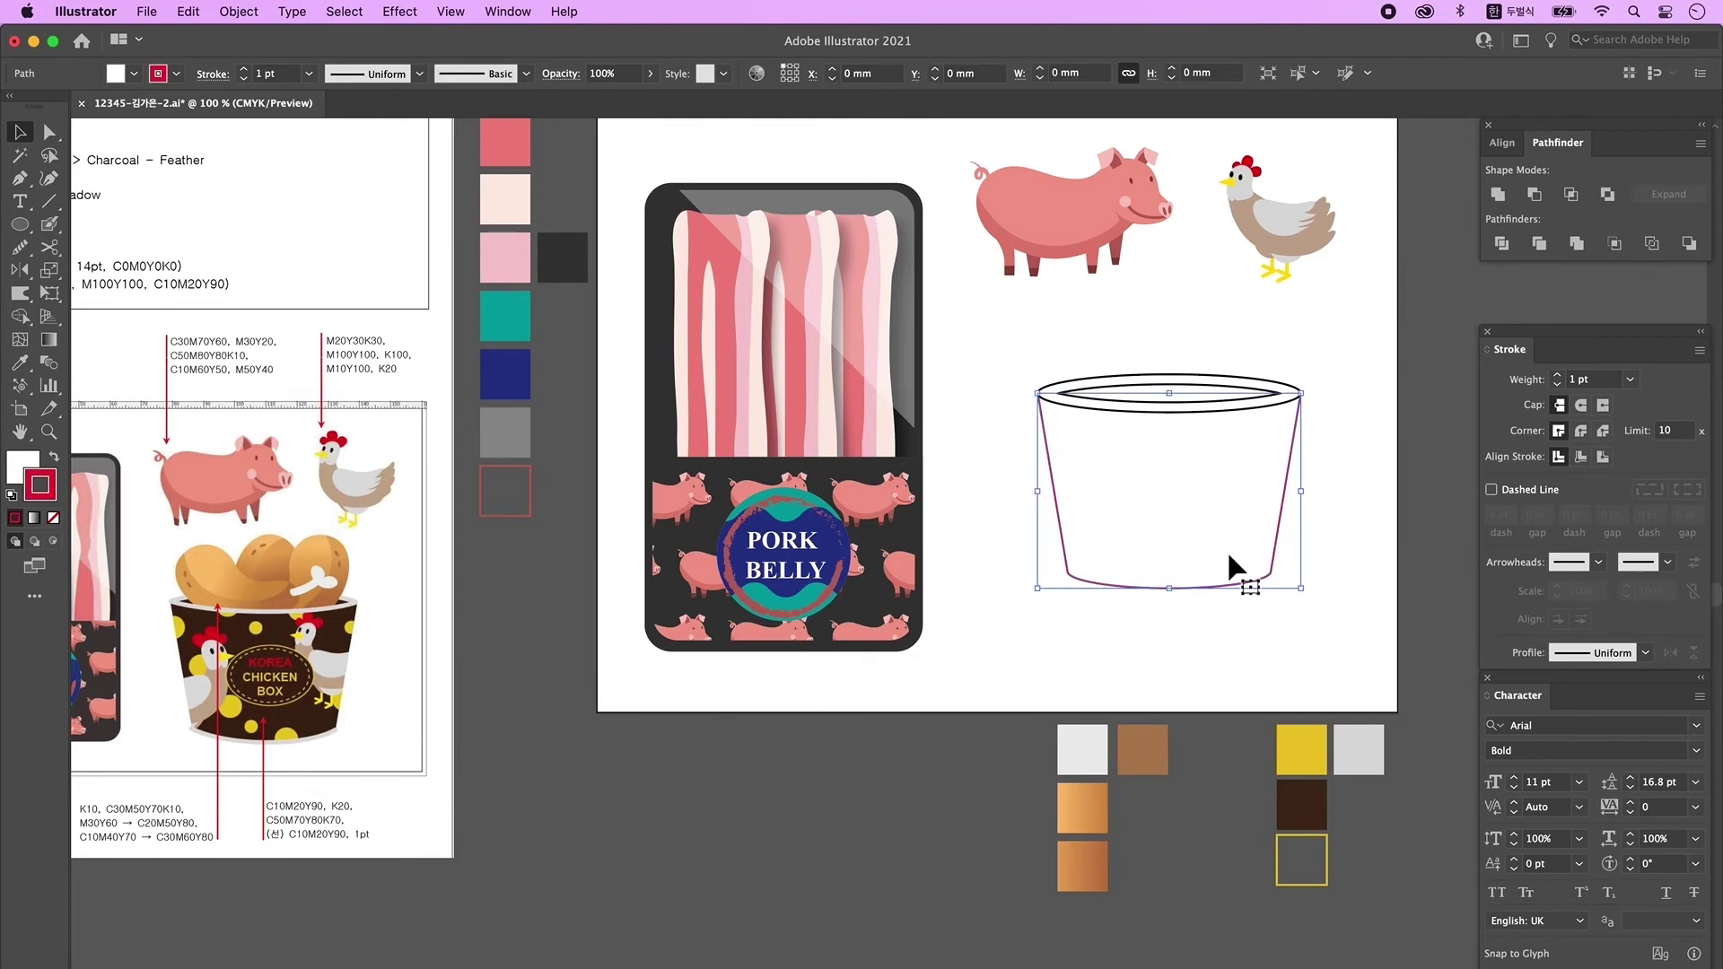
key(i)
click(1301, 804)
super+click(1266, 383)
click(1357, 749)
super+click(1260, 396)
click(1256, 430)
super+click(1293, 629)
key(v)
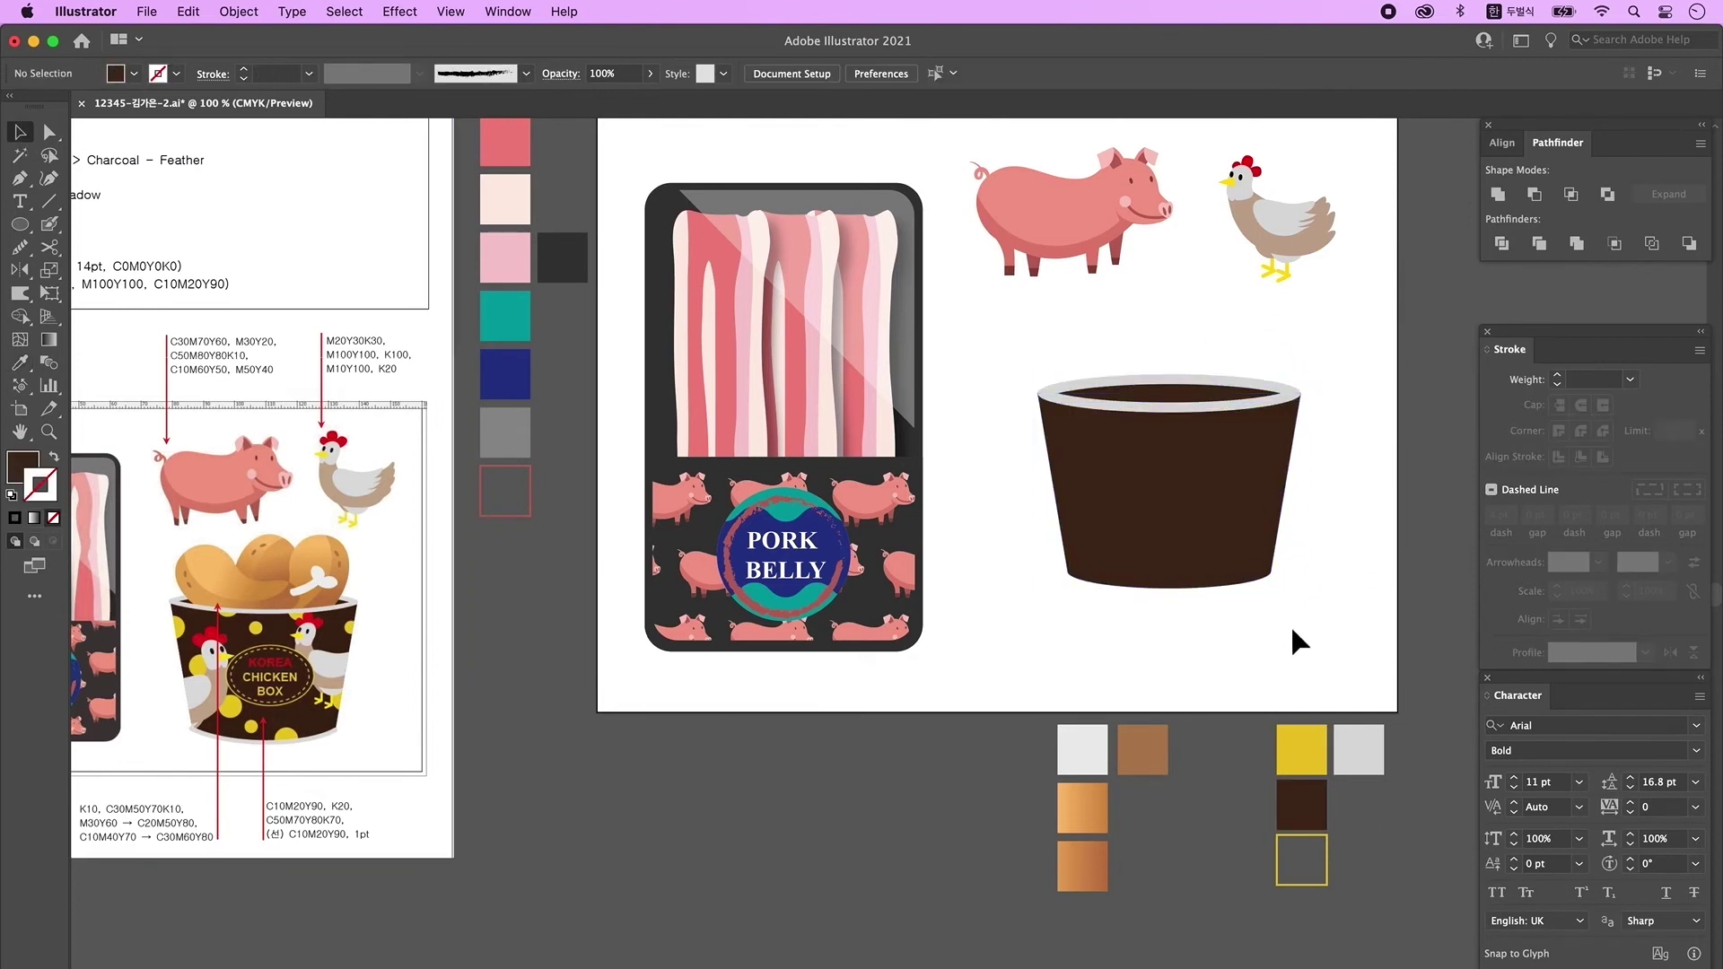
- Draw an unfilled ellipse about 105 × 60 mm with a brown-swapped red outline around the chicken box, its lower curve just above the box's bottom edge
click(54, 458)
key(l)
mouse_move(958, 278)
mouse_down()
mouse_move(1346, 569)
mouse_move(1397, 580)
mouse_up()
drag(1397, 581, 1402, 584)
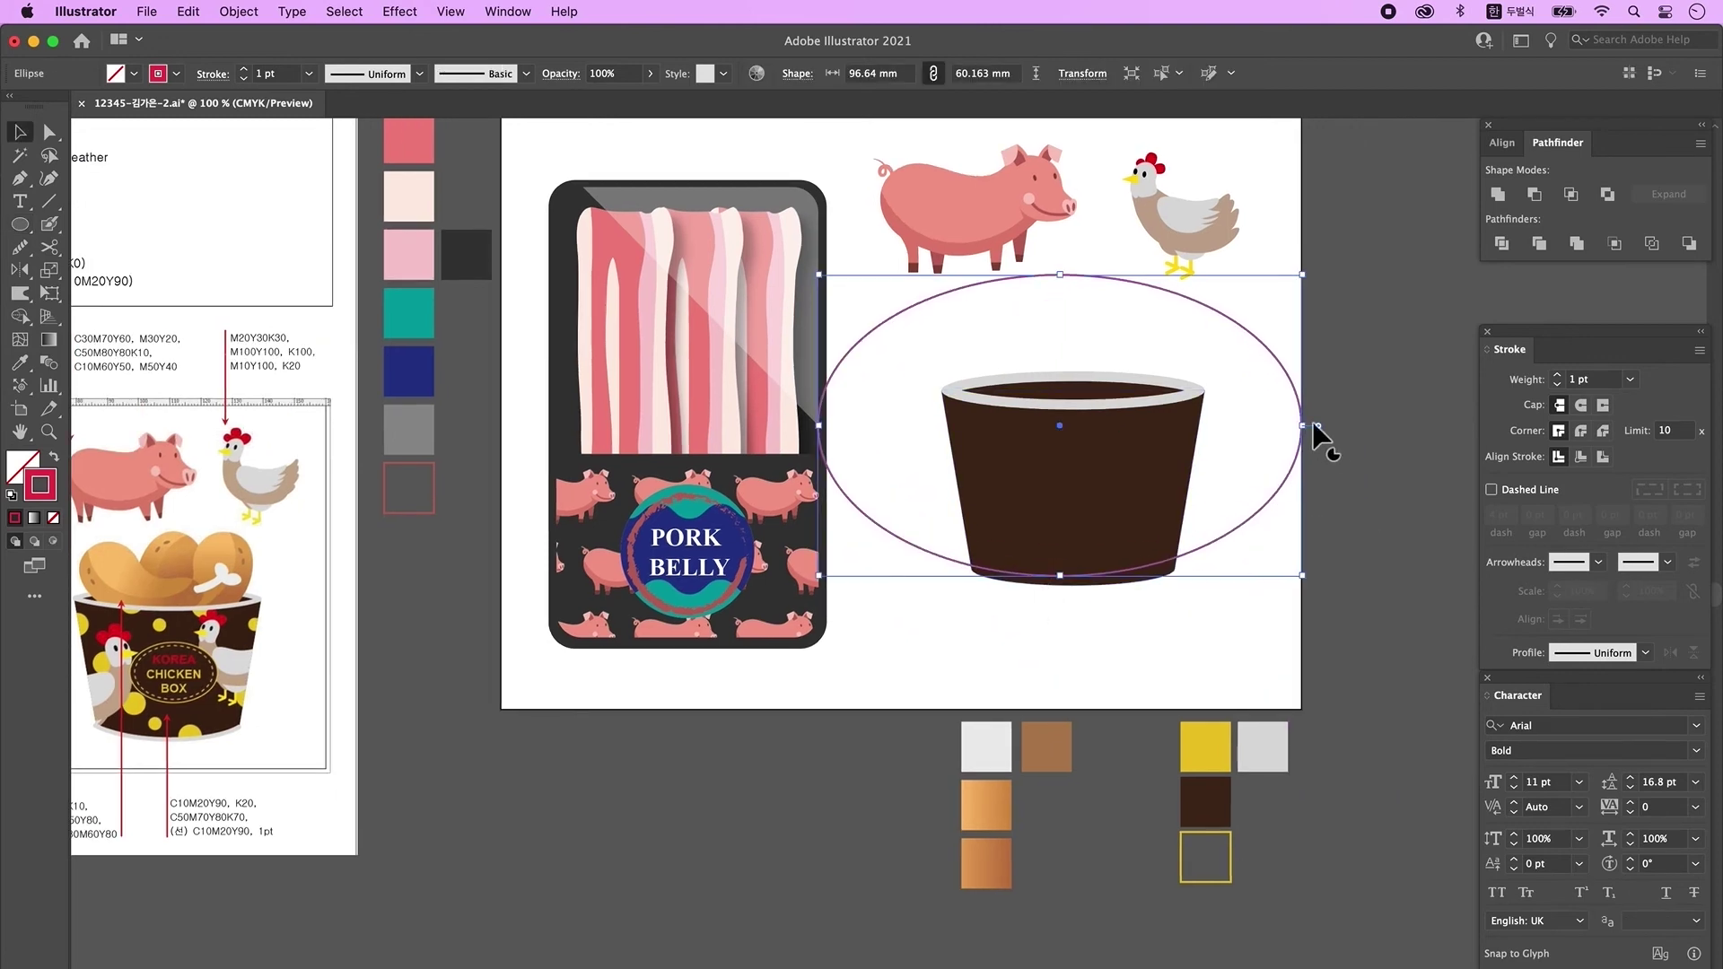
mouse_move(1310, 433)
mouse_down()
mouse_move(1346, 434)
mouse_move(1328, 427)
mouse_up()
- Centre-align the large ellipse and the chicken box horizontally, and select the ellipse together with the box body
drag(1322, 649, 1045, 346)
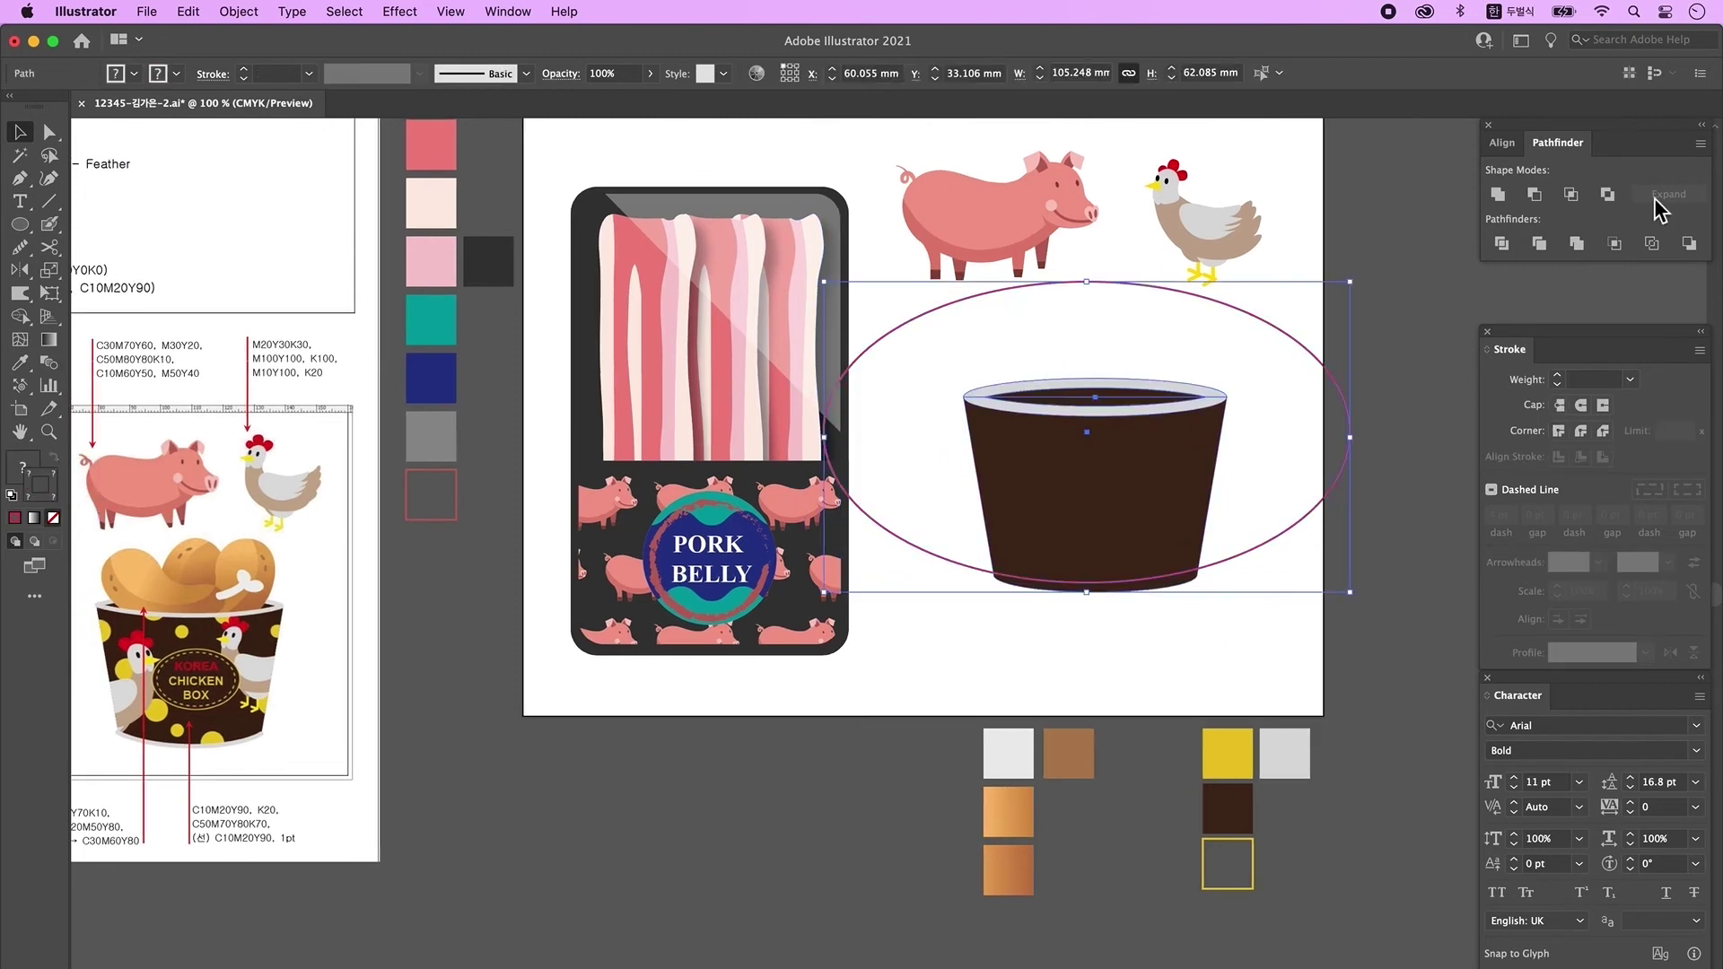
click(1503, 144)
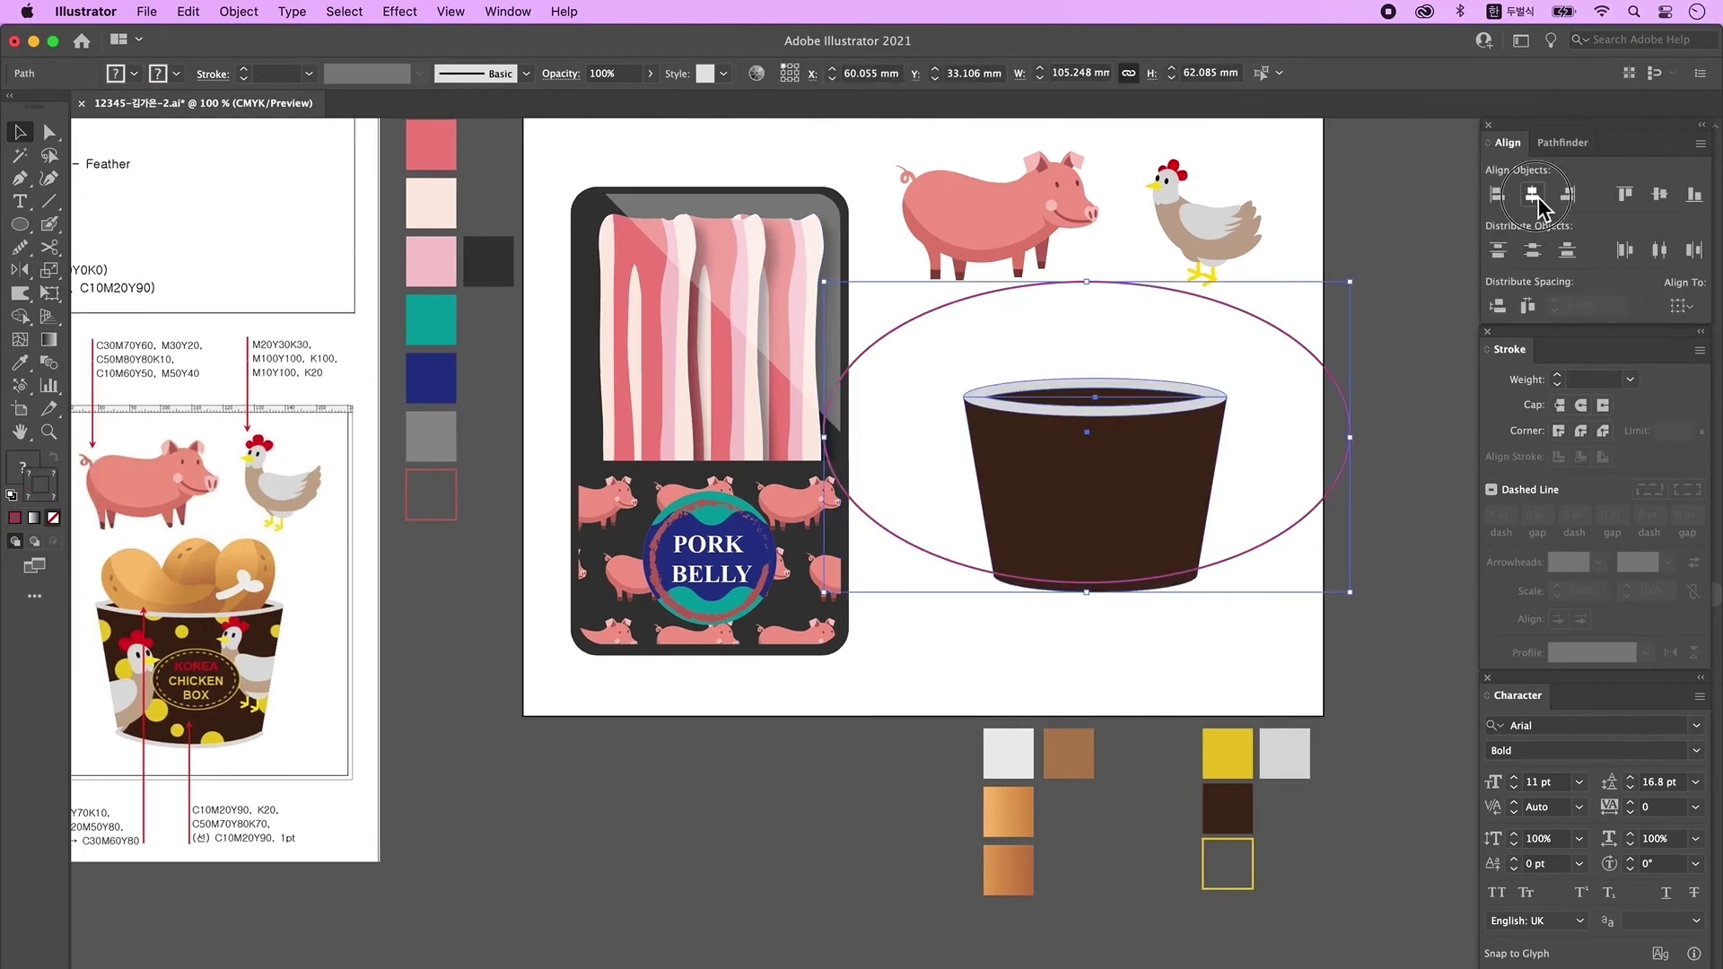
click(1534, 196)
click(1063, 701)
click(1346, 423)
shift+click(1107, 538)
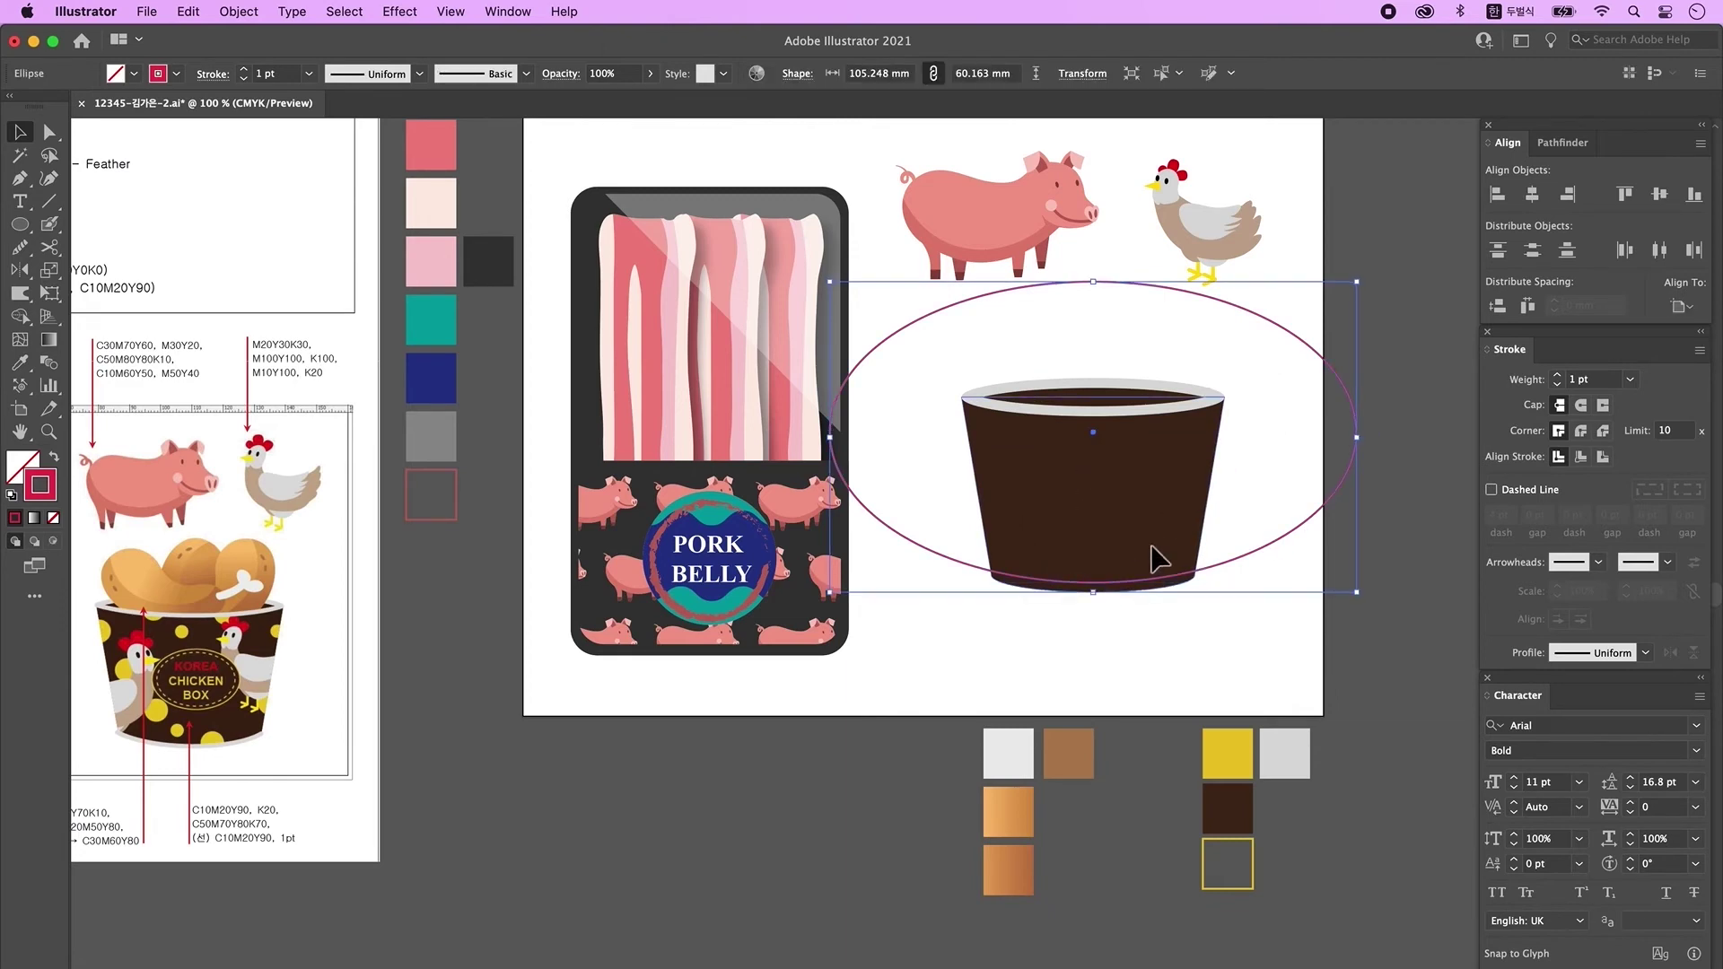
click(1299, 698)
drag(1125, 510, 1143, 608)
key(super+z)
shift+click(1272, 544)
drag(1271, 544, 1283, 625)
key(super+z)
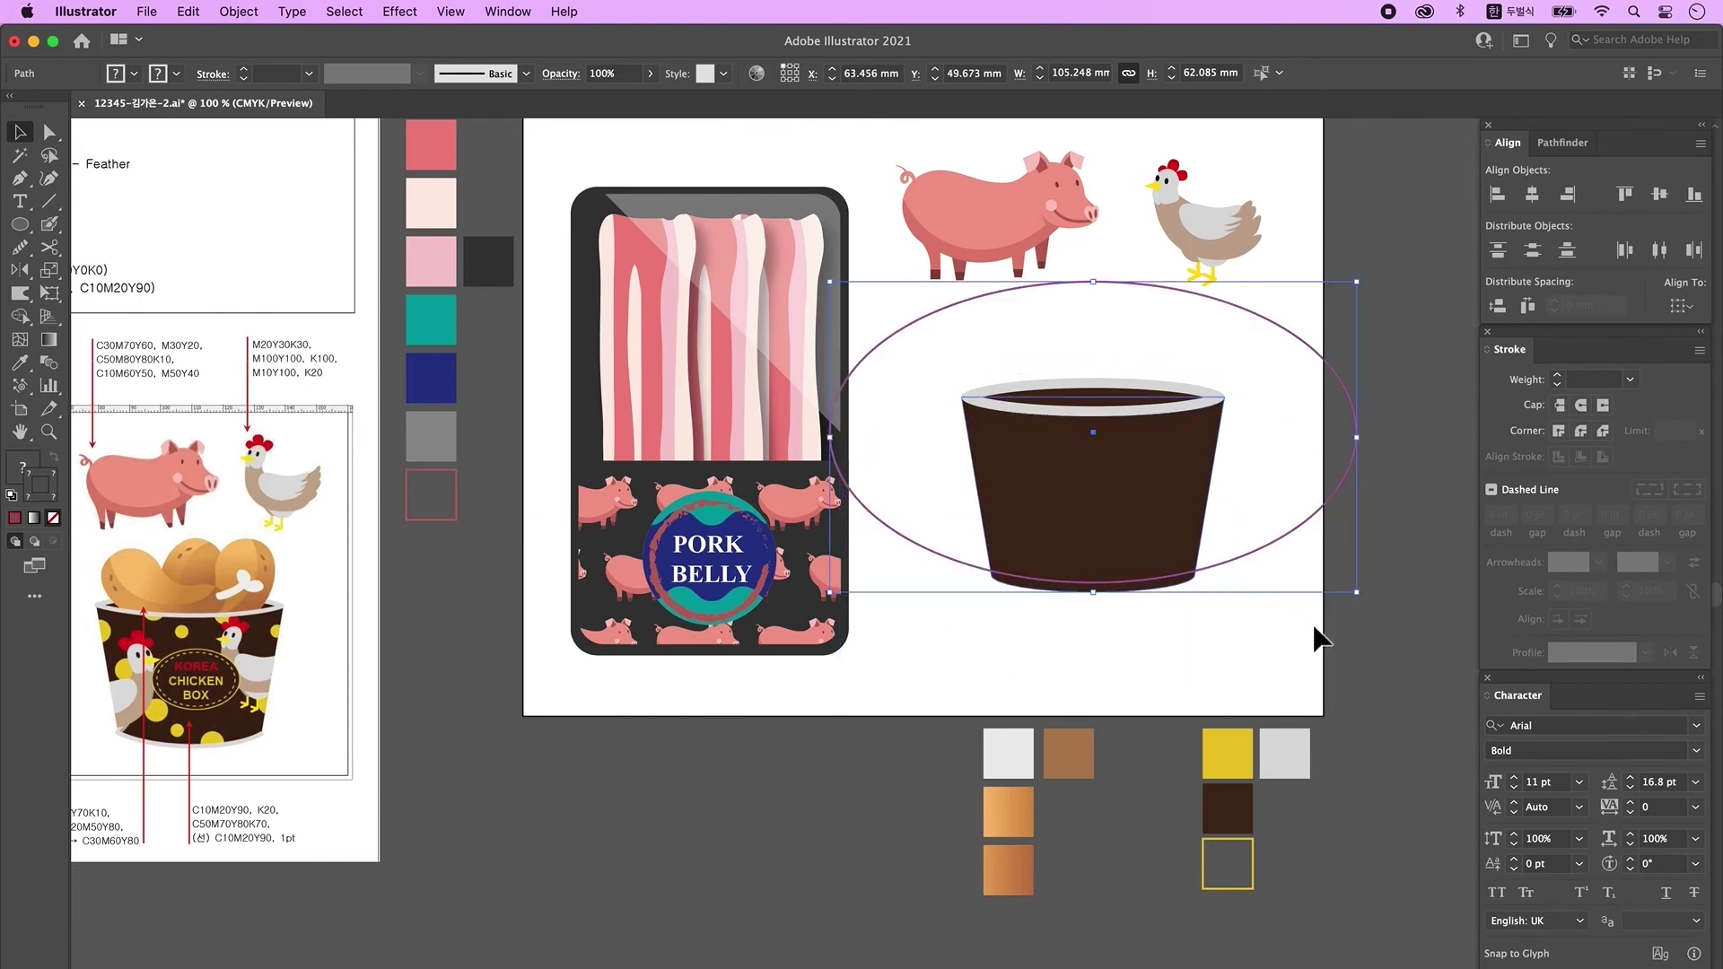
- Divide the box body along the large ellipse with Pathfinder and ungroup the resulting pieces
click(1557, 145)
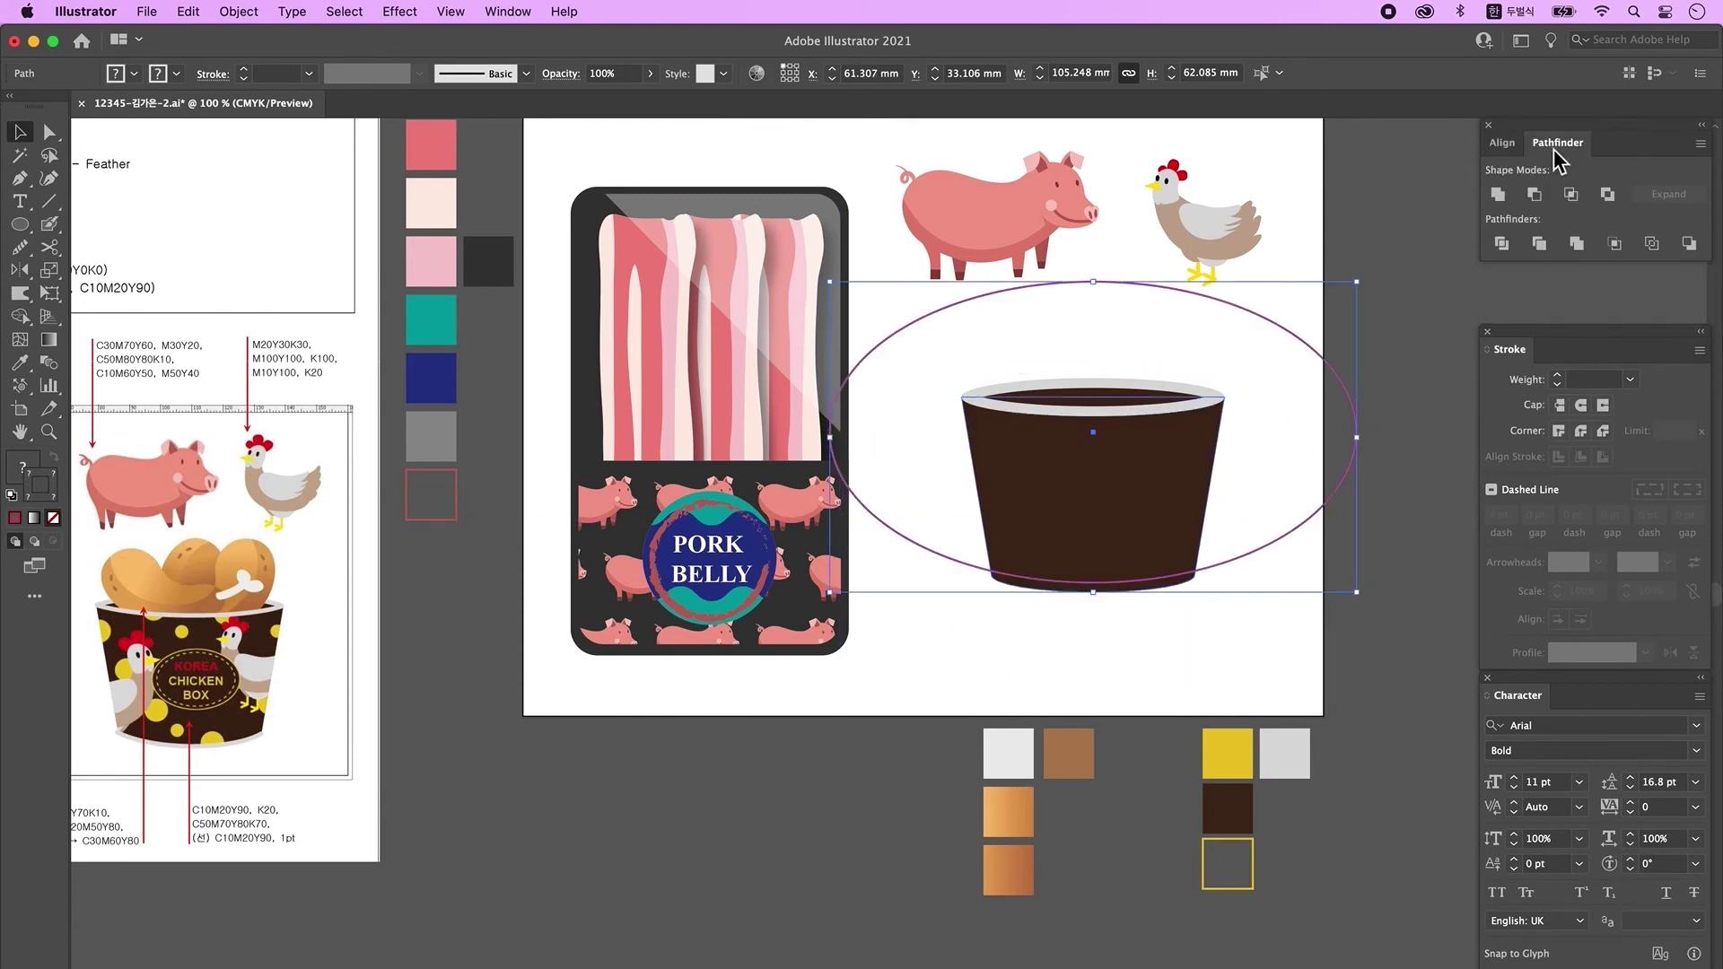
click(1501, 243)
right_click(1131, 465)
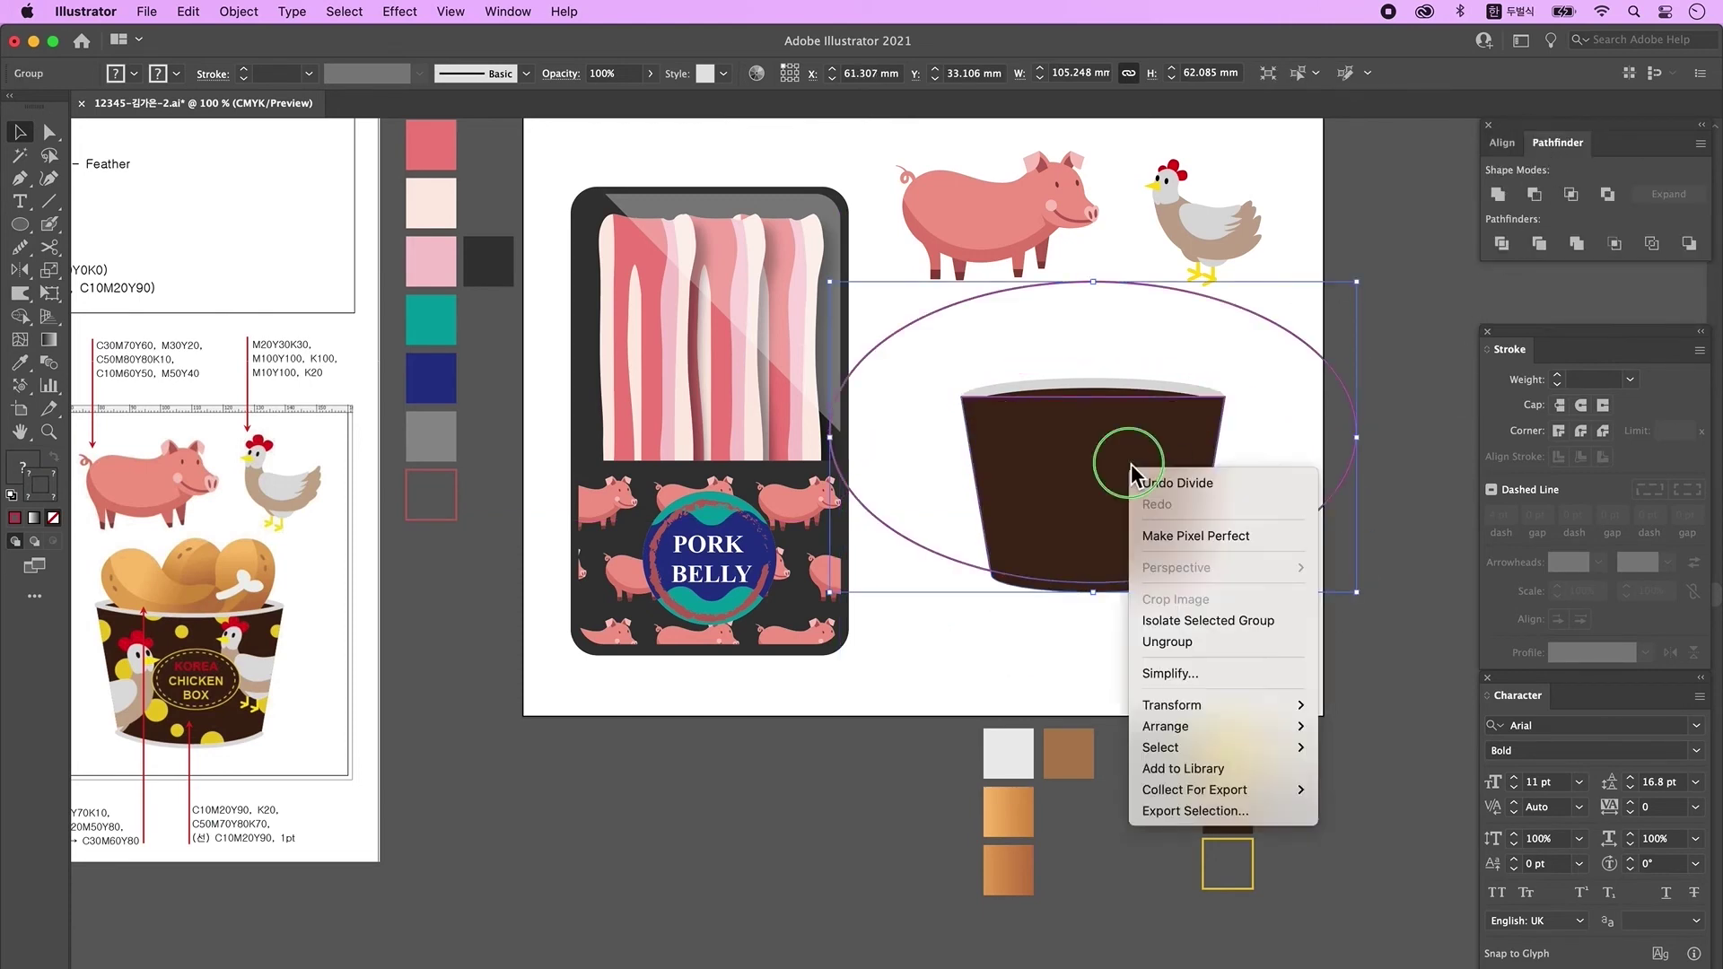
click(1178, 644)
click(1315, 574)
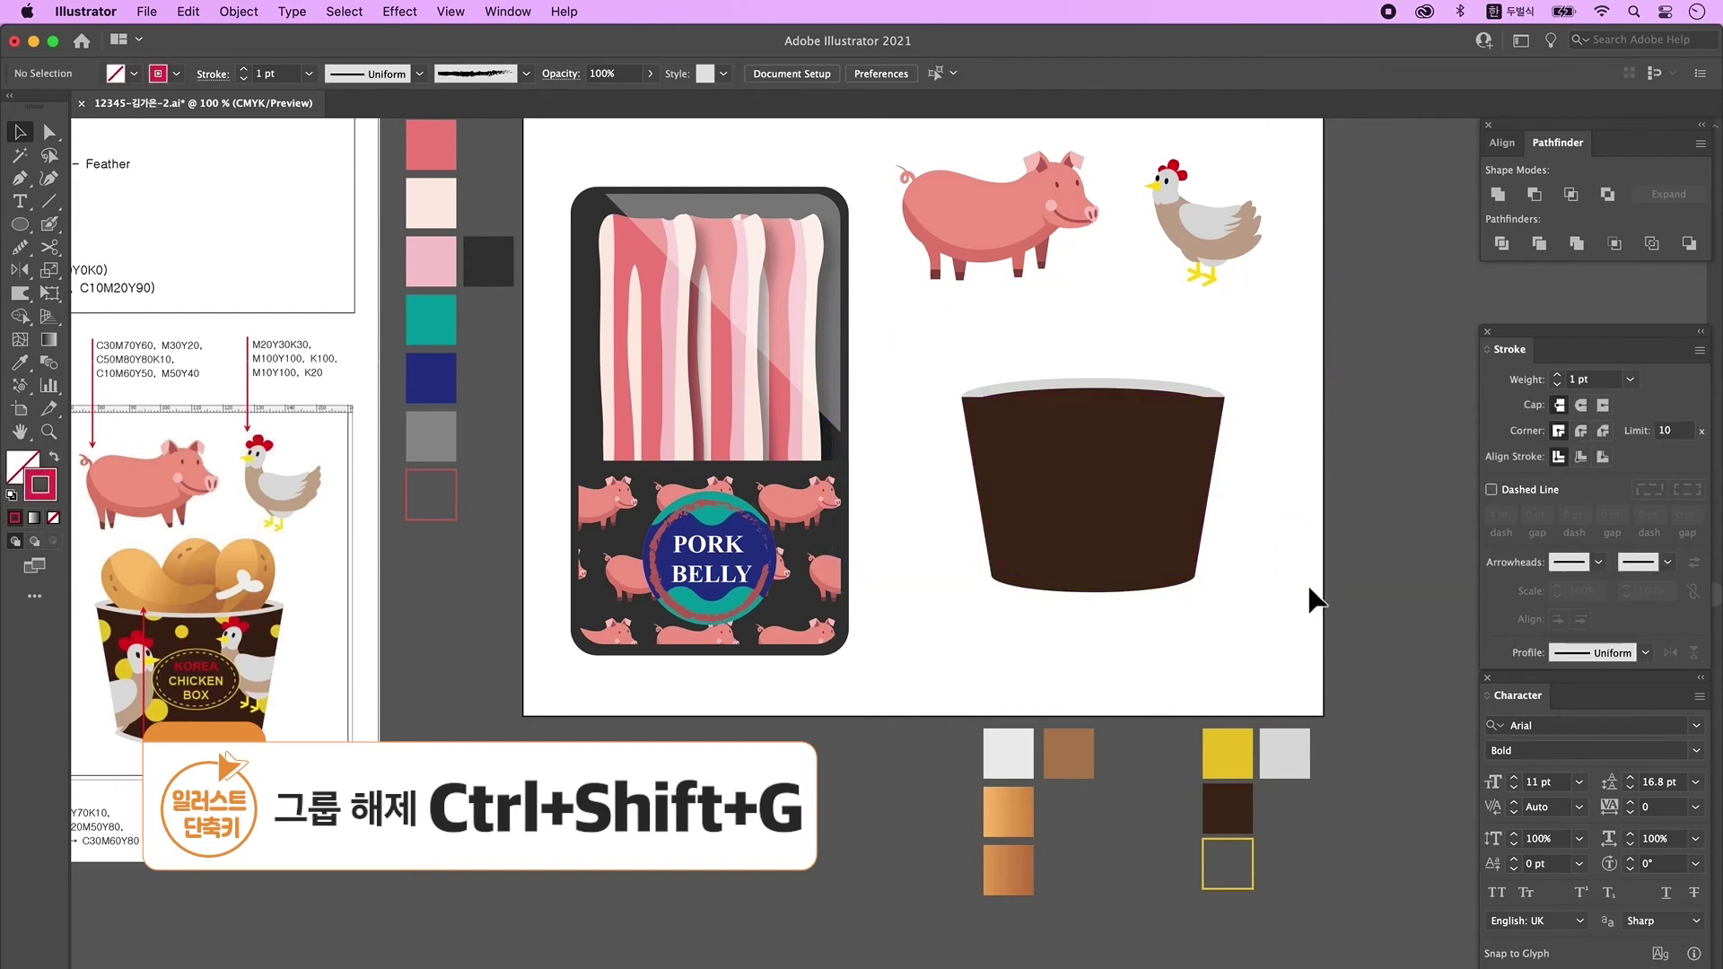
- Fill the thin strip along the box's bottom edge with light grey, and bring the rim back in front of the body
click(1093, 594)
key(i)
click(1118, 609)
click(1285, 755)
key(v)
click(1183, 496)
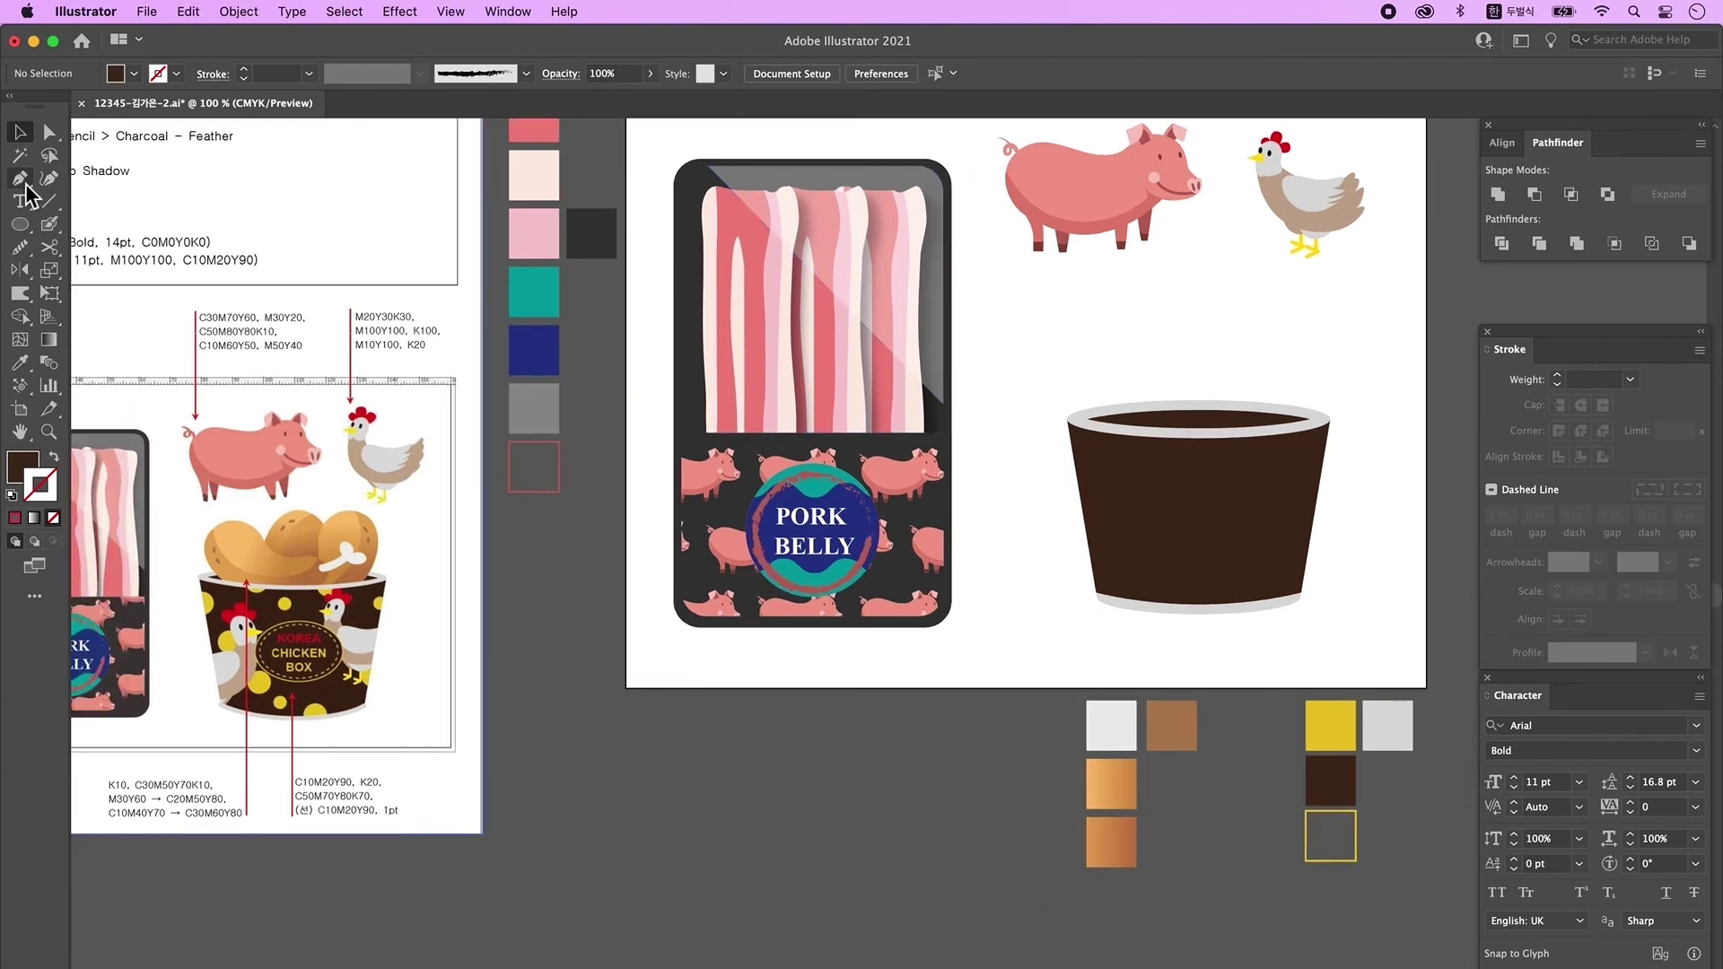
- Move the whole chicken box aside to clear space on the artboard for the chicken pieces
click(21, 180)
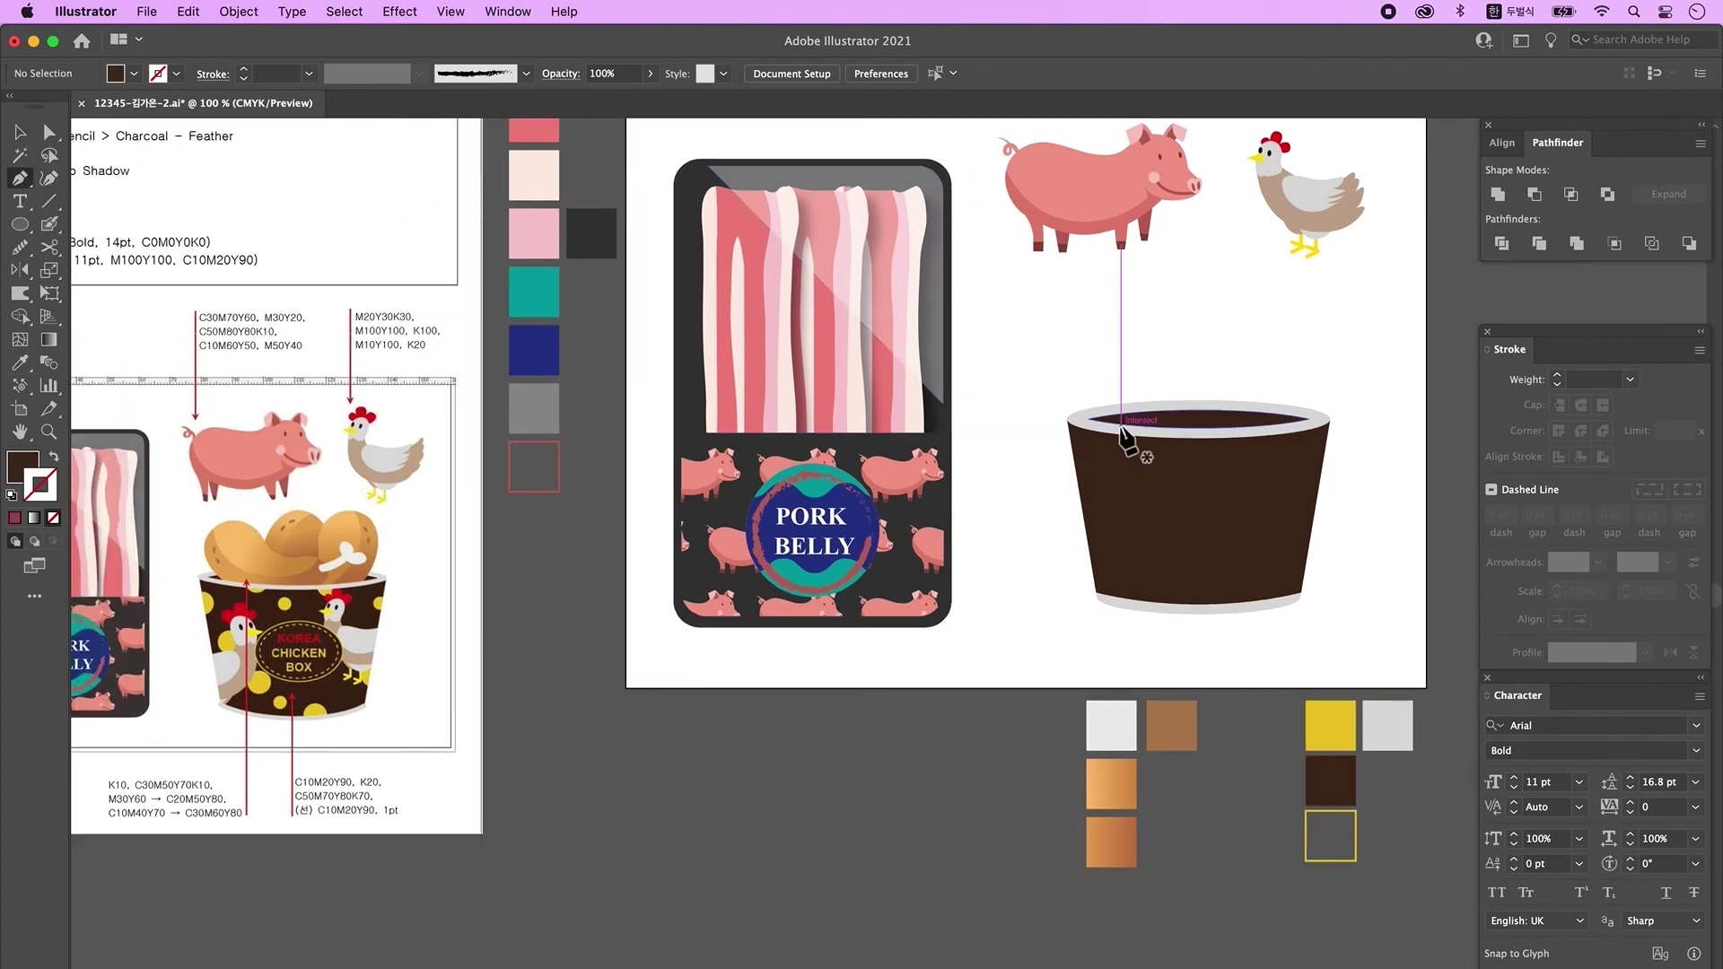
scroll(1000, 569, right, 5)
key(v)
click(954, 539)
drag(935, 459, 1314, 470)
drag(1033, 515, 1143, 515)
- Draw a closed, curved drumstick outline with white fill and black stroke below the pig, tapering towards the chicken
key(p)
click(940, 411)
mouse_move(988, 350)
mouse_down()
mouse_move(1089, 376)
mouse_move(1044, 356)
mouse_up()
click(1047, 412)
mouse_move(1153, 449)
mouse_down()
mouse_move(1232, 430)
mouse_move(1158, 430)
mouse_up()
click(1109, 441)
drag(1120, 490, 1088, 538)
click(1121, 490)
drag(939, 411, 909, 302)
- Smooth the curve around the narrow end of the drumstick outline
key(n)
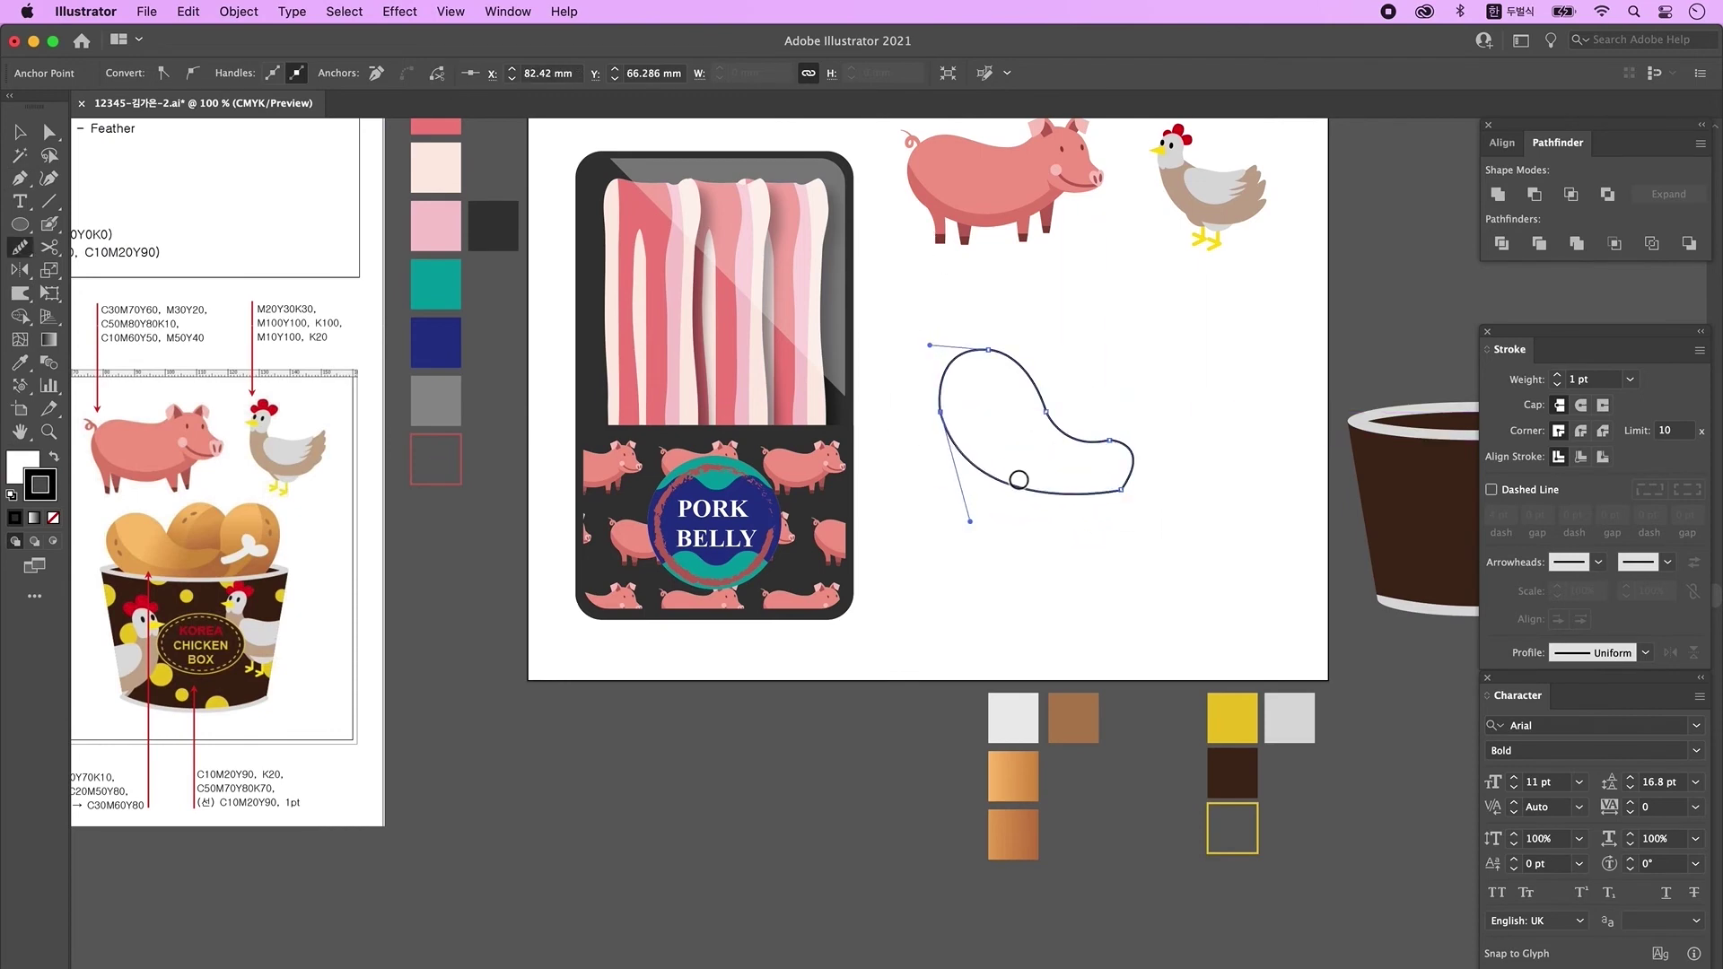
drag(1121, 497, 1135, 480)
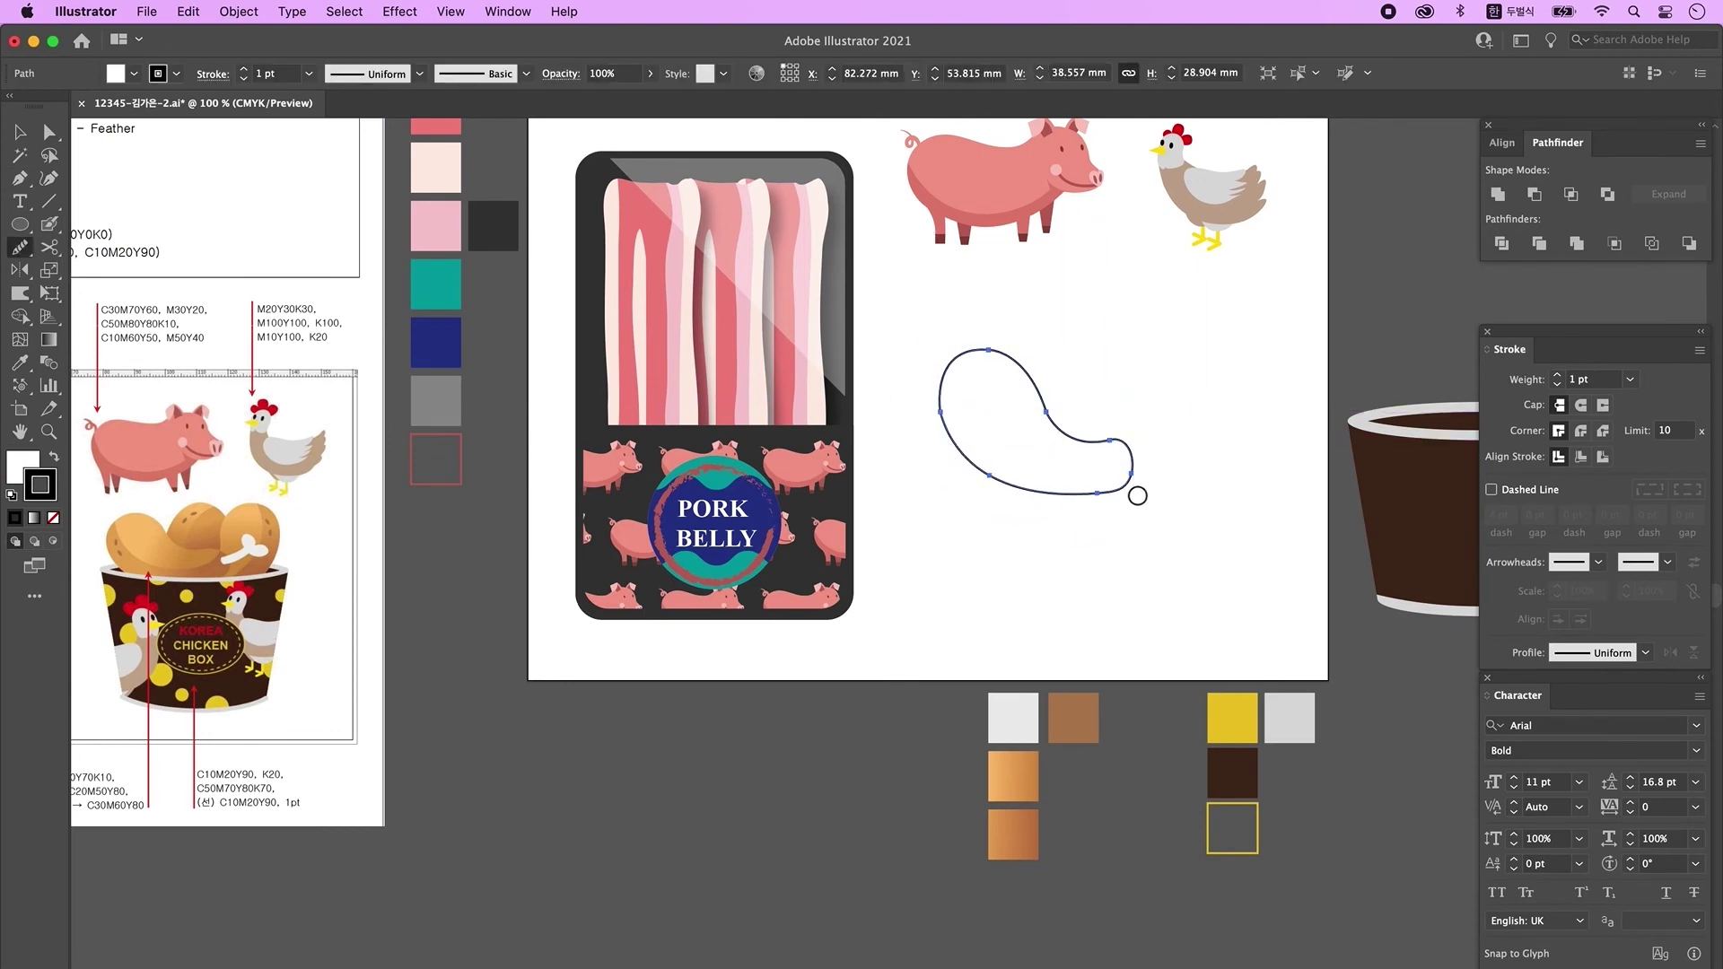
drag(1129, 490, 1119, 477)
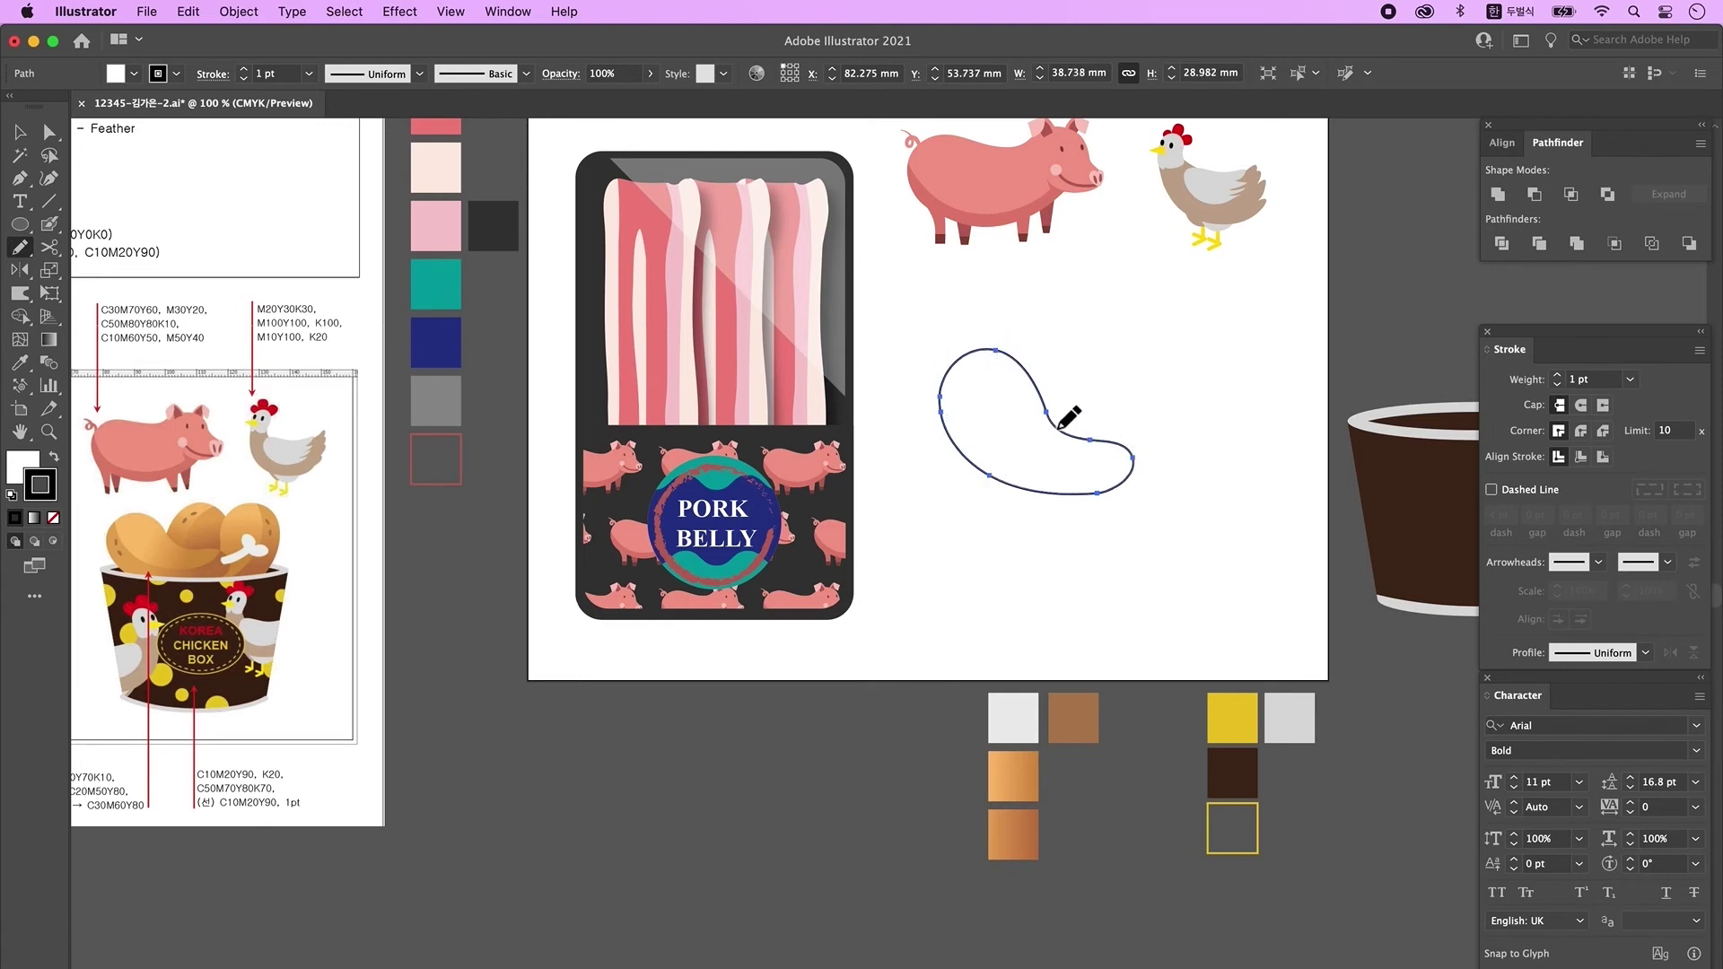
- Draw a slim curved bone shaft sticking out of the drumstick's narrow end
key(p)
click(1110, 456)
drag(1176, 430, 1194, 404)
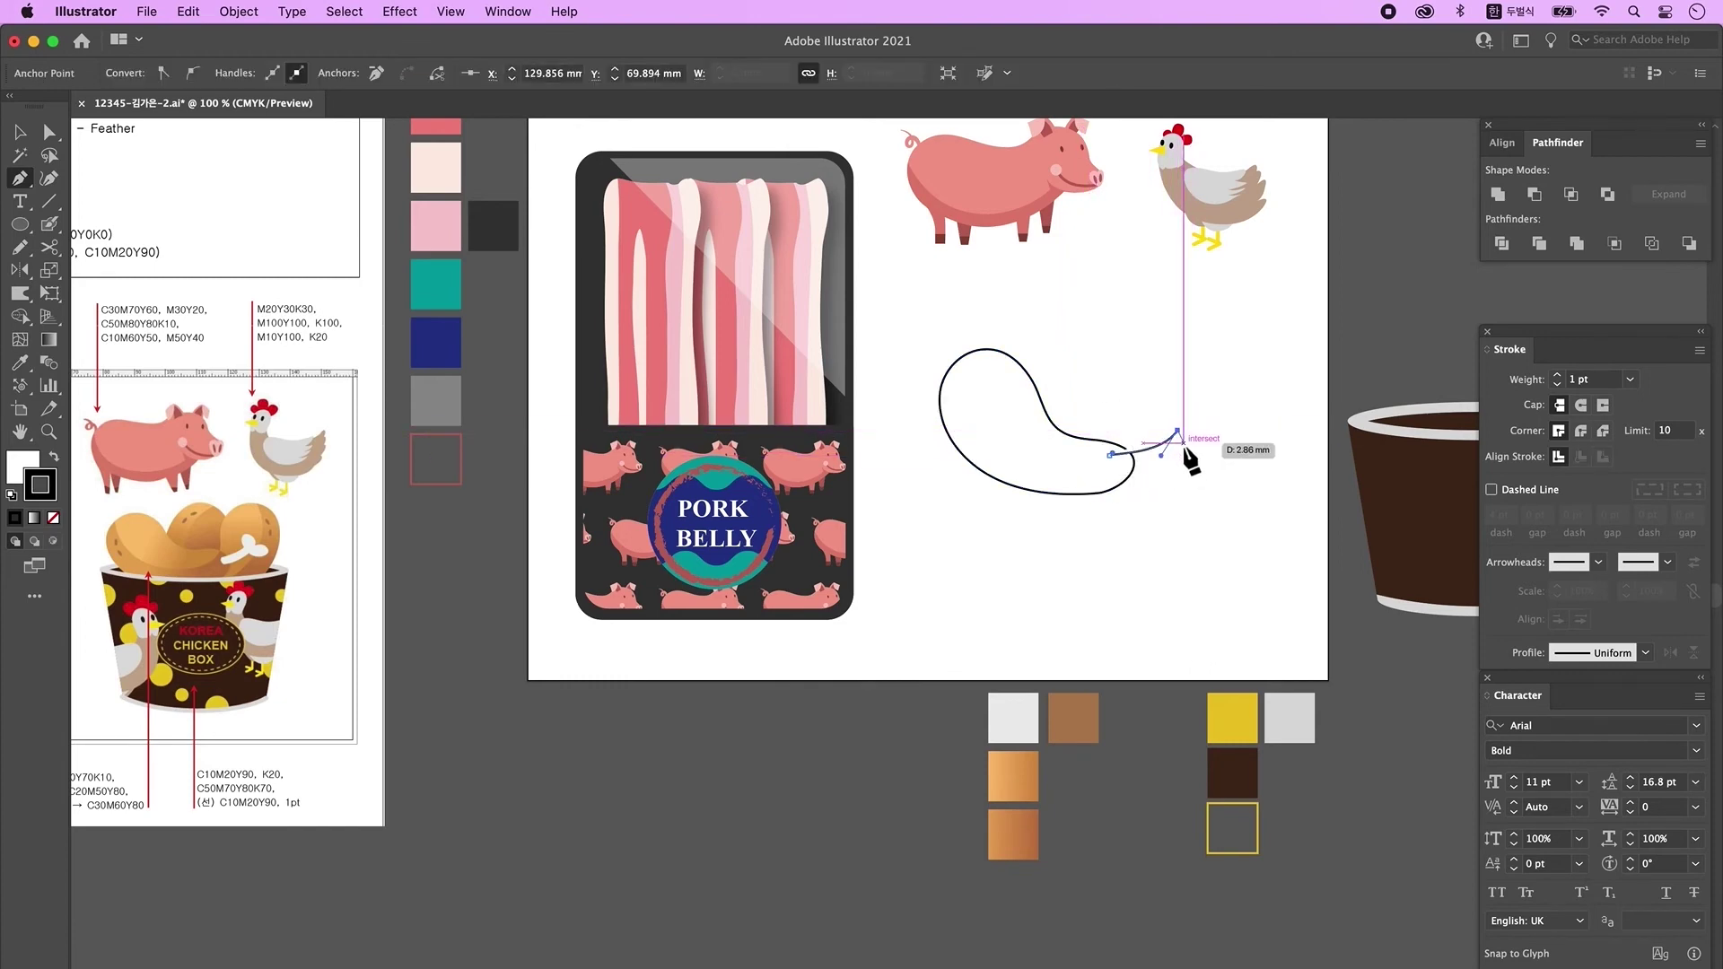
drag(1110, 467, 1095, 475)
- Add two ellipses of about 4.8 × 7.6 mm as knobs at the bone's tip, rotate one, and unite them with the shaft
drag(1147, 396, 1183, 423)
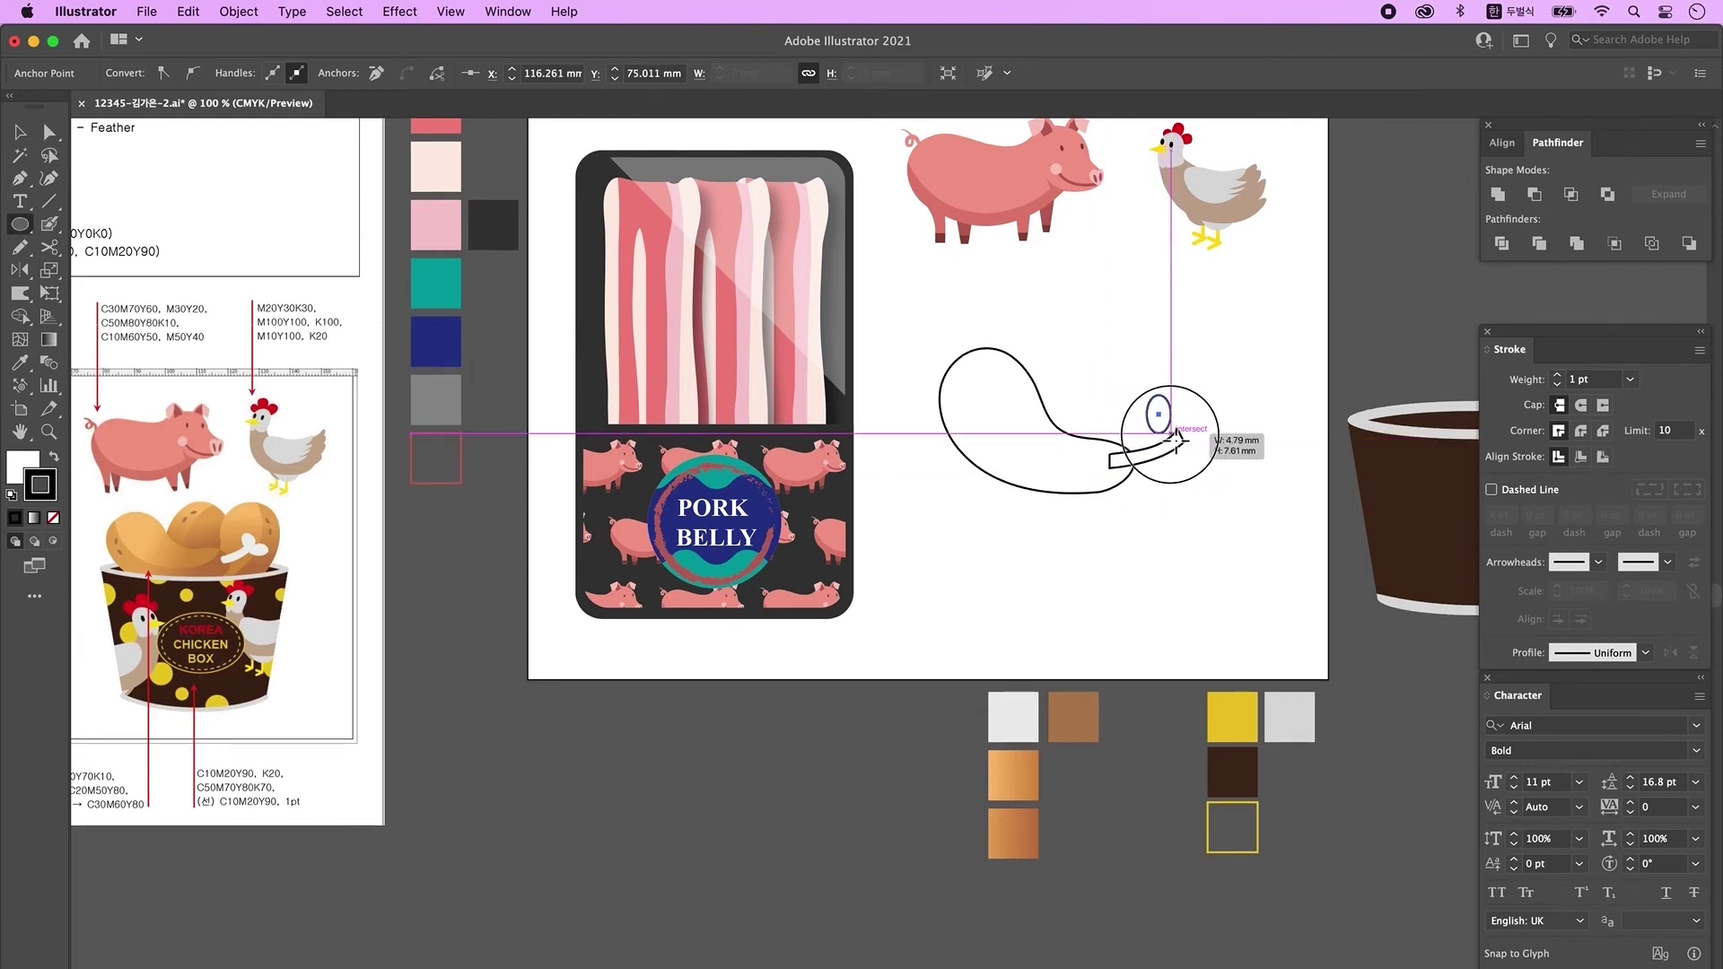
key(v)
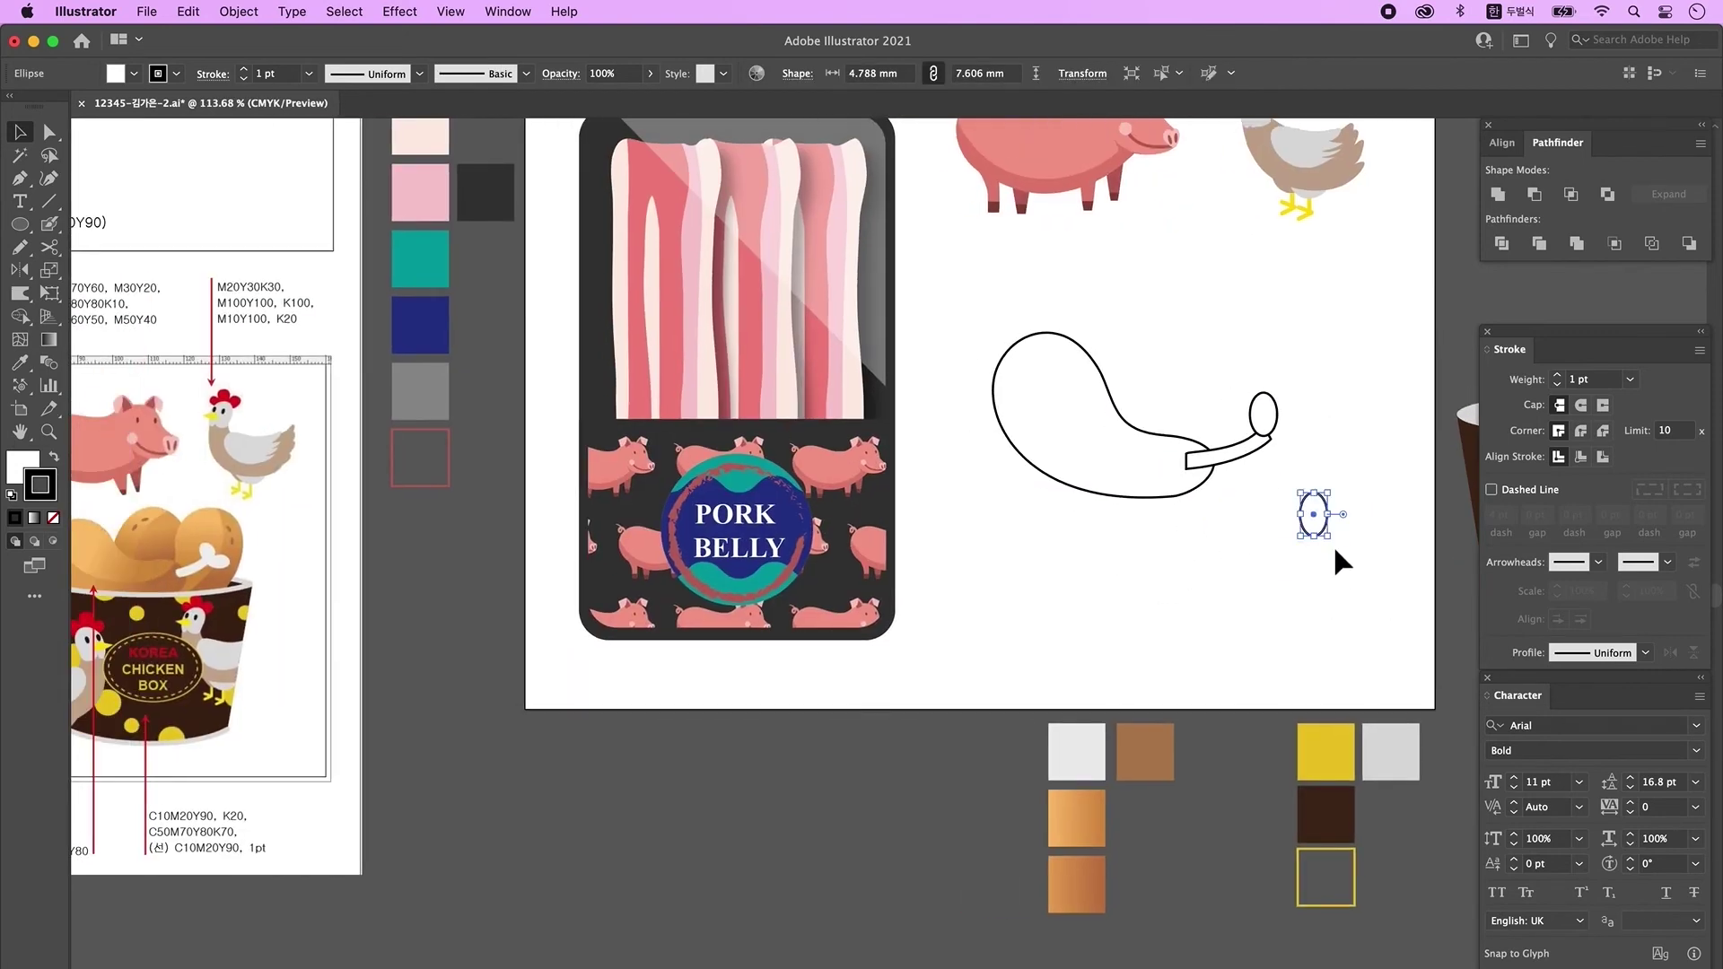
drag(1314, 516, 1282, 440)
drag(1306, 414, 1348, 409)
scroll(1333, 545, left, 1)
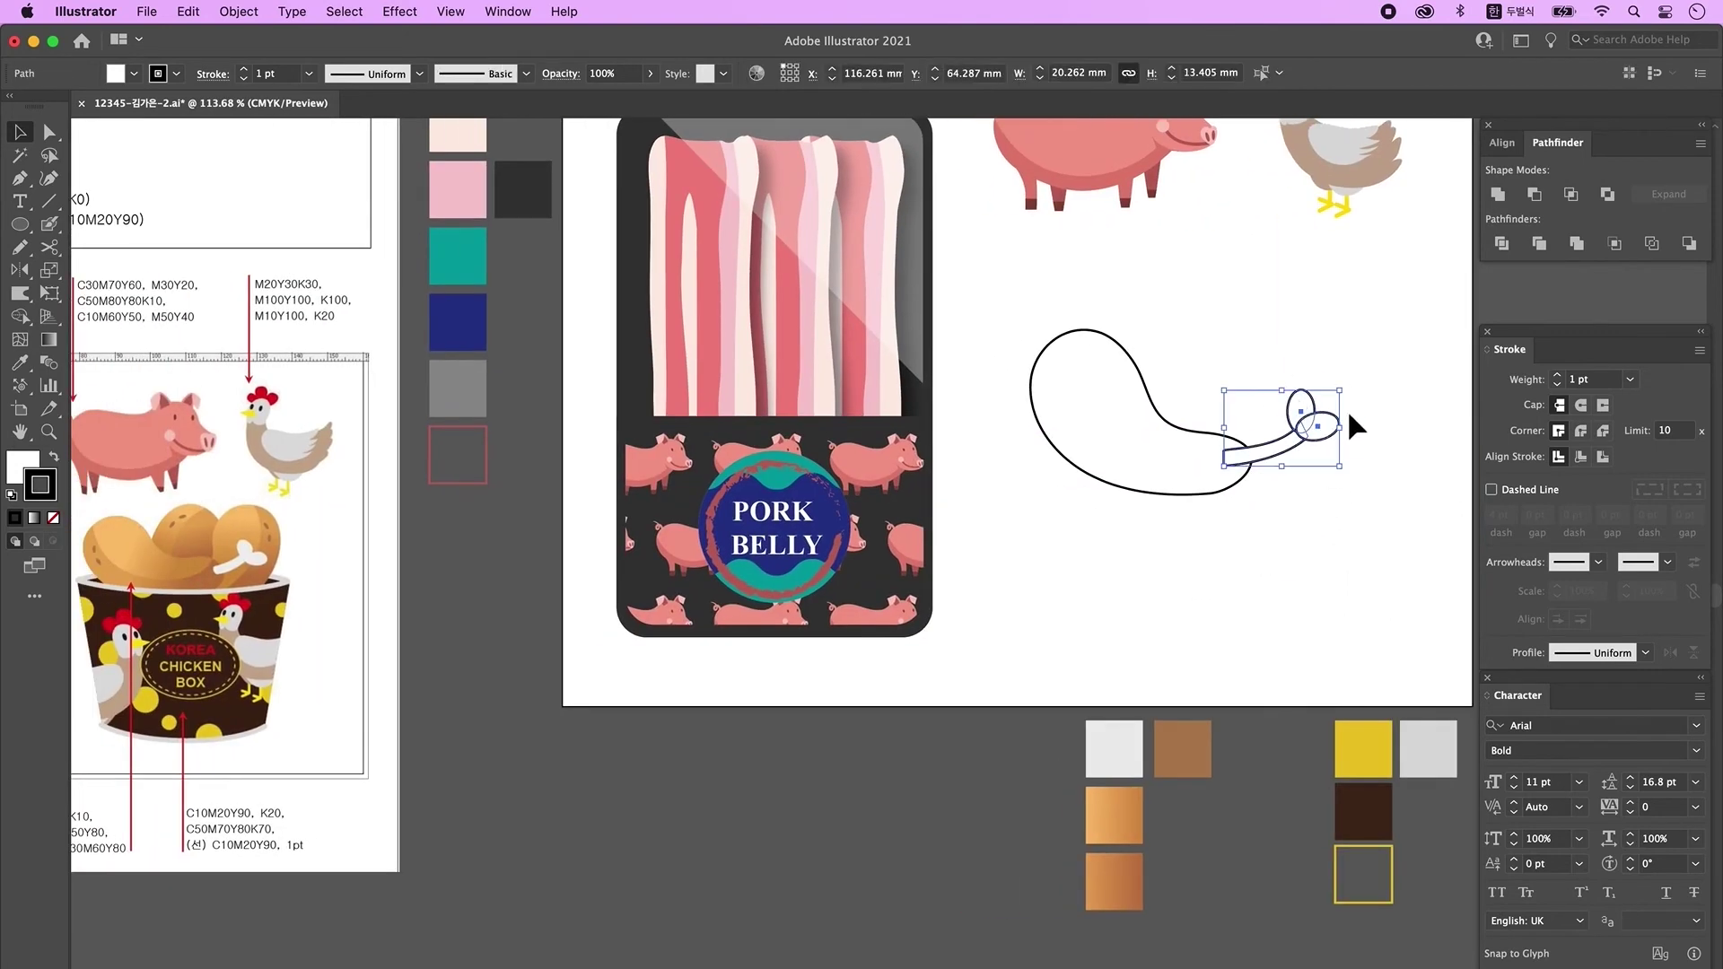
click(1492, 196)
click(1310, 551)
scroll(1261, 556, left, 1)
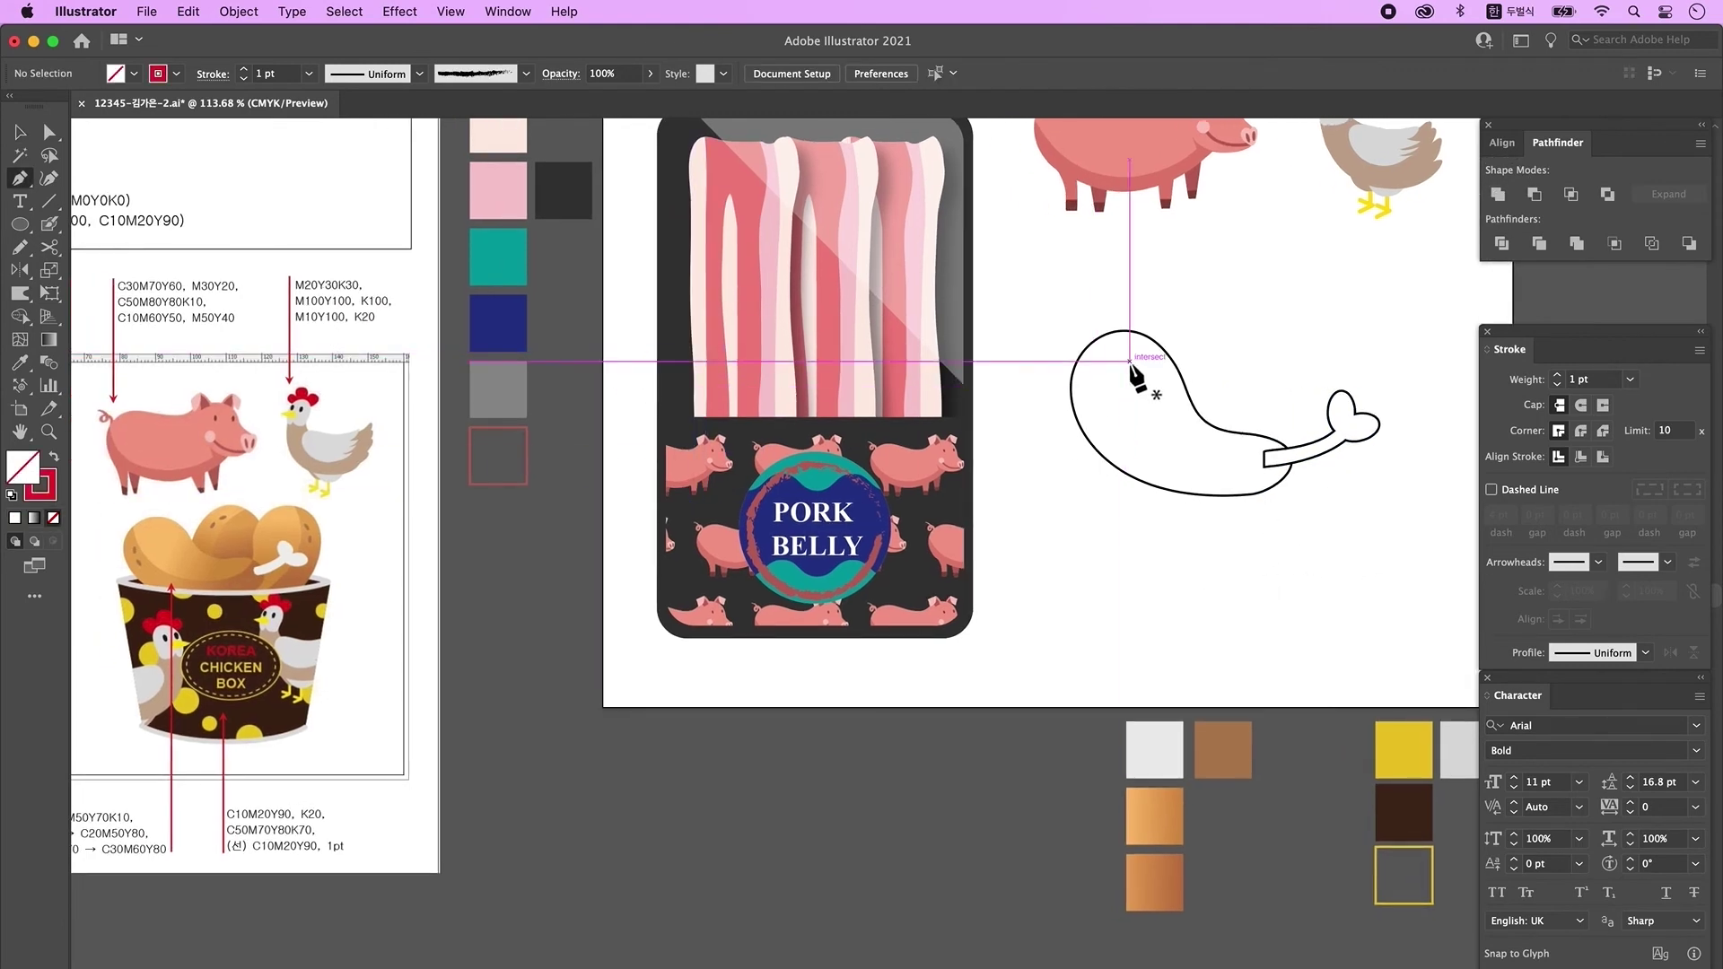
- Draw a curved red line lengthwise across the drumstick, and divide the drumstick along it with Pathfinder
click(1089, 320)
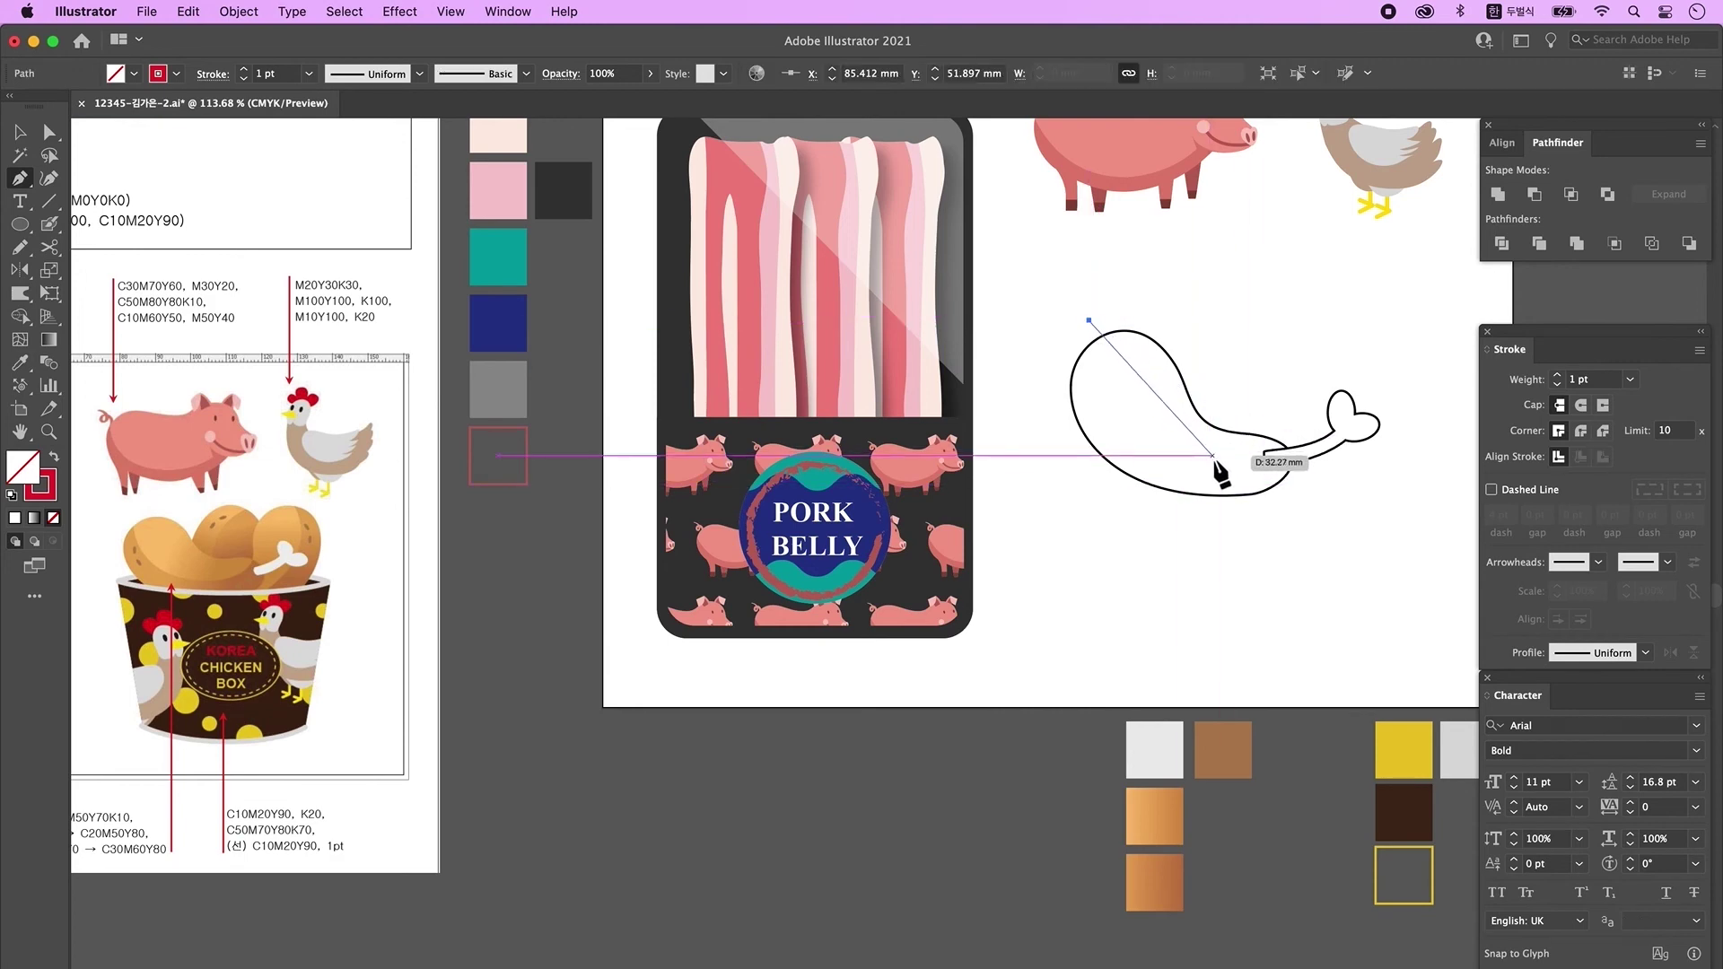
drag(1210, 456, 1301, 453)
click(1306, 403)
super+click(1356, 305)
click(19, 132)
click(1099, 532)
drag(1204, 529, 1170, 371)
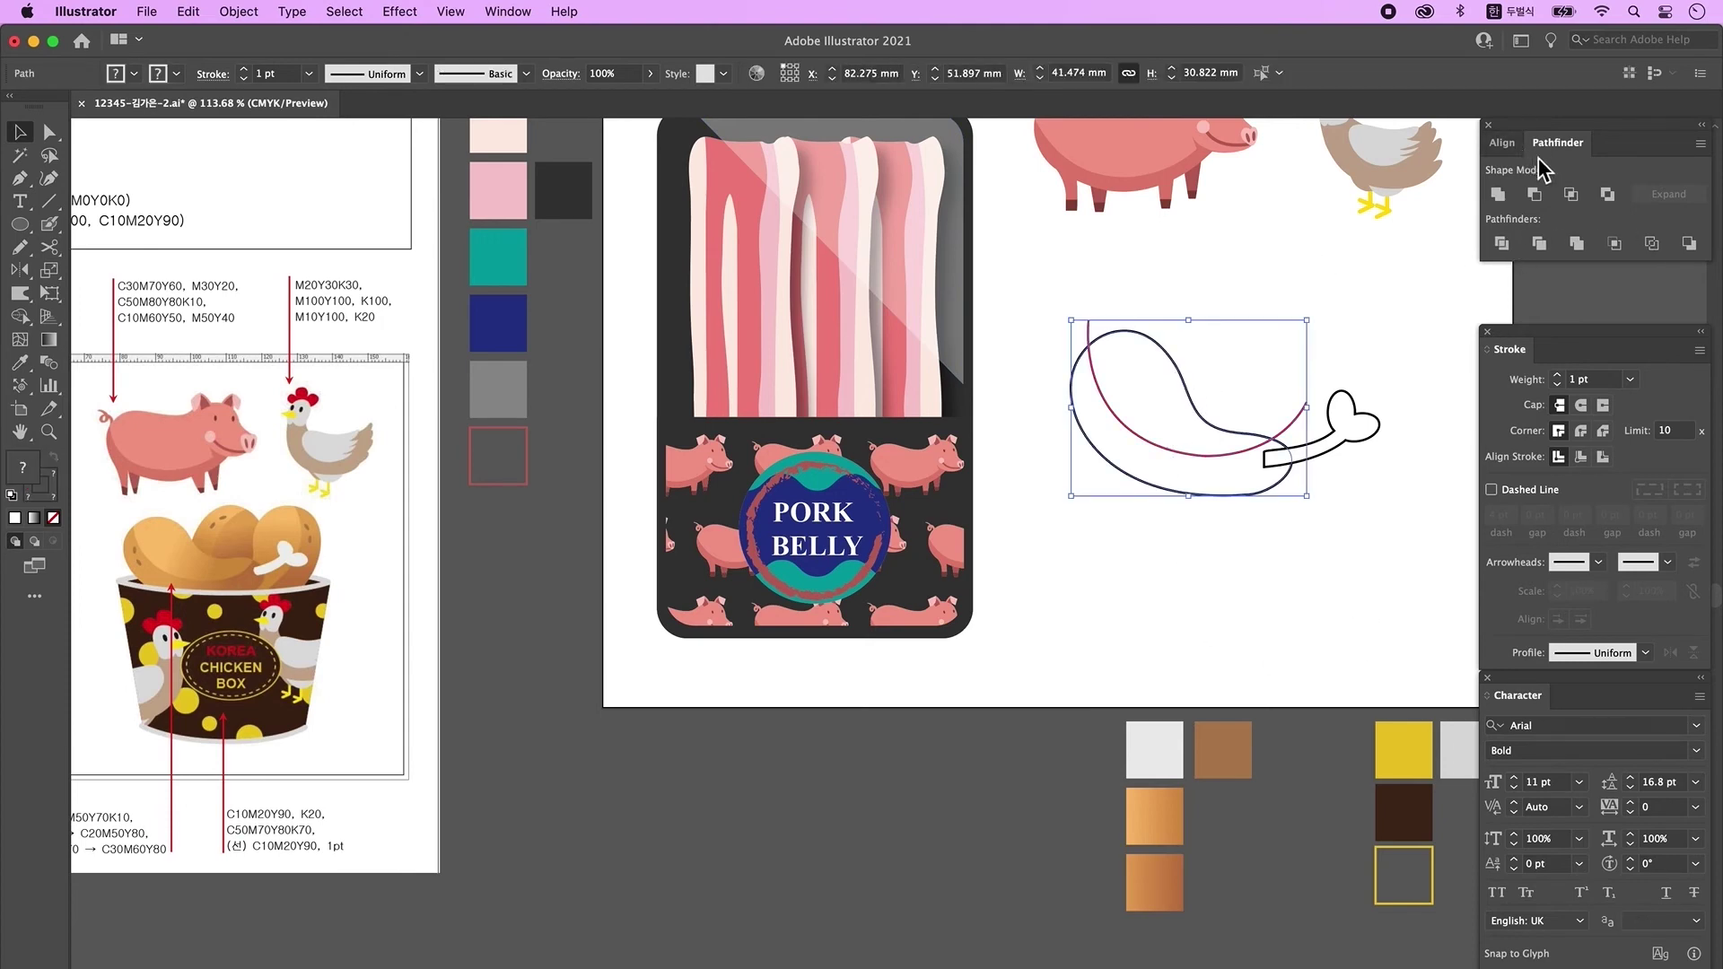
click(1502, 242)
- Fill the drumstick's upper part with the light orange gradient swatch and its lower part with the darker orange gradient swatch
scroll(1176, 563, right, 2)
click(1186, 566)
drag(1150, 497, 1121, 404)
key(i)
click(1138, 824)
super+click(1202, 471)
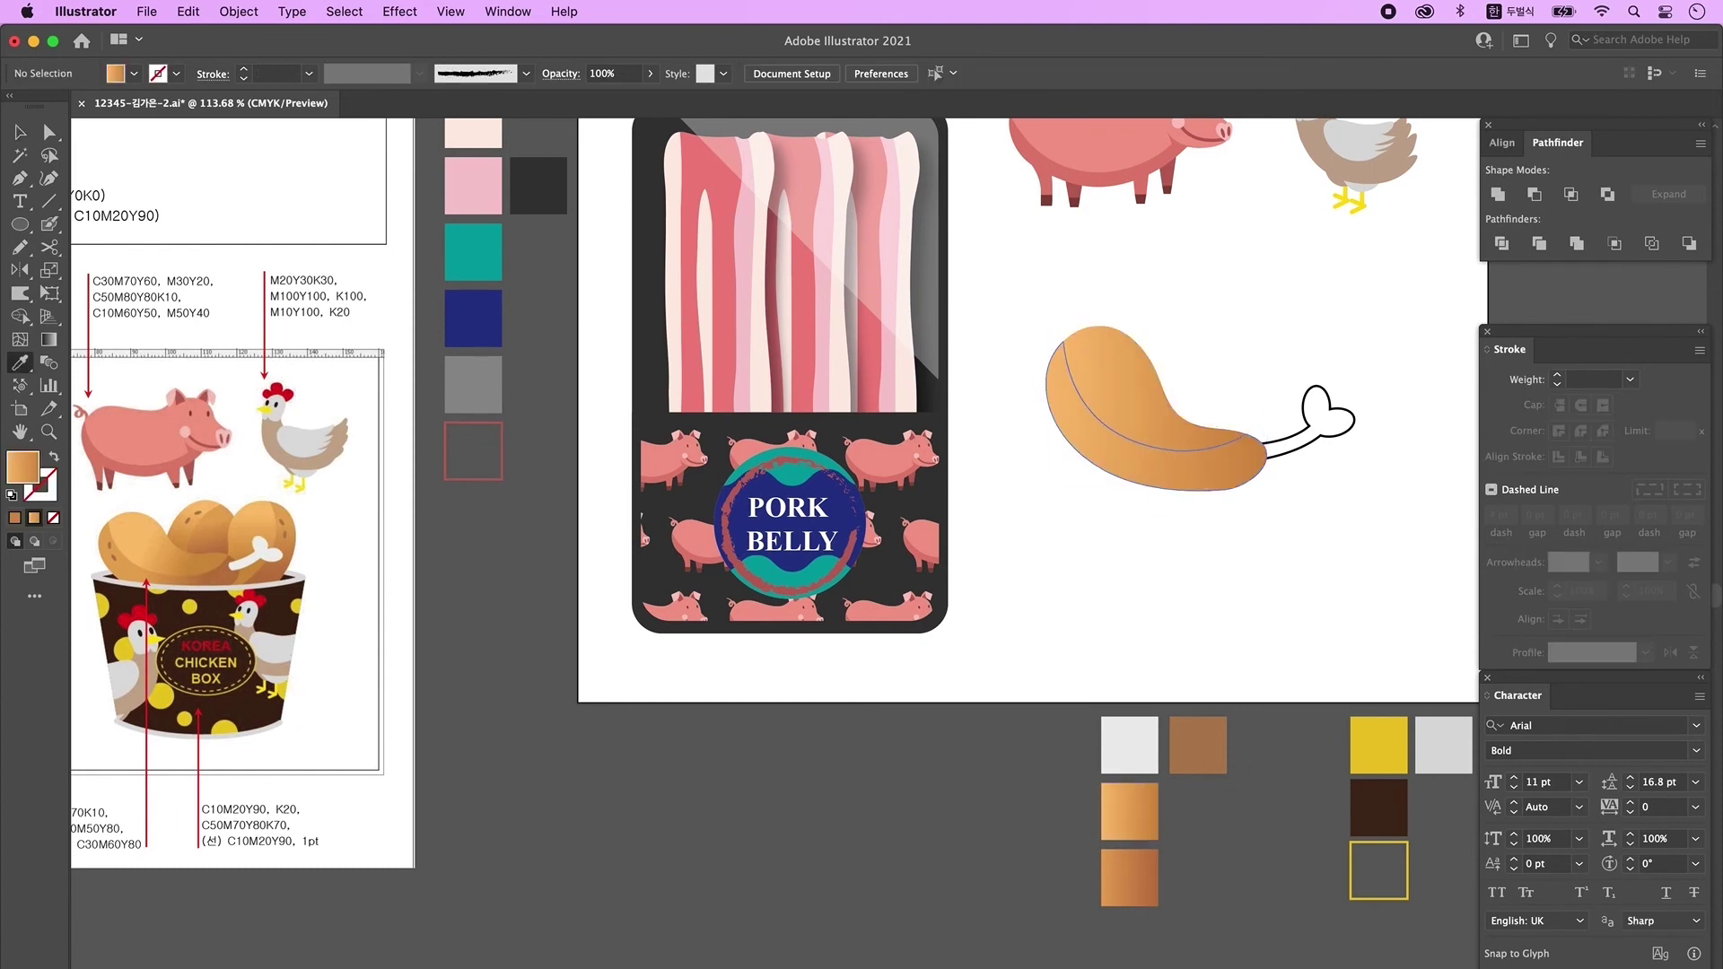
click(1149, 888)
- Add two small brown ellipses, about 2.2 mm tall, as spots on the drumstick's wide end
key(l)
drag(1059, 385, 1064, 413)
key(v)
drag(1117, 455, 1316, 562)
scroll(992, 355, up, 3)
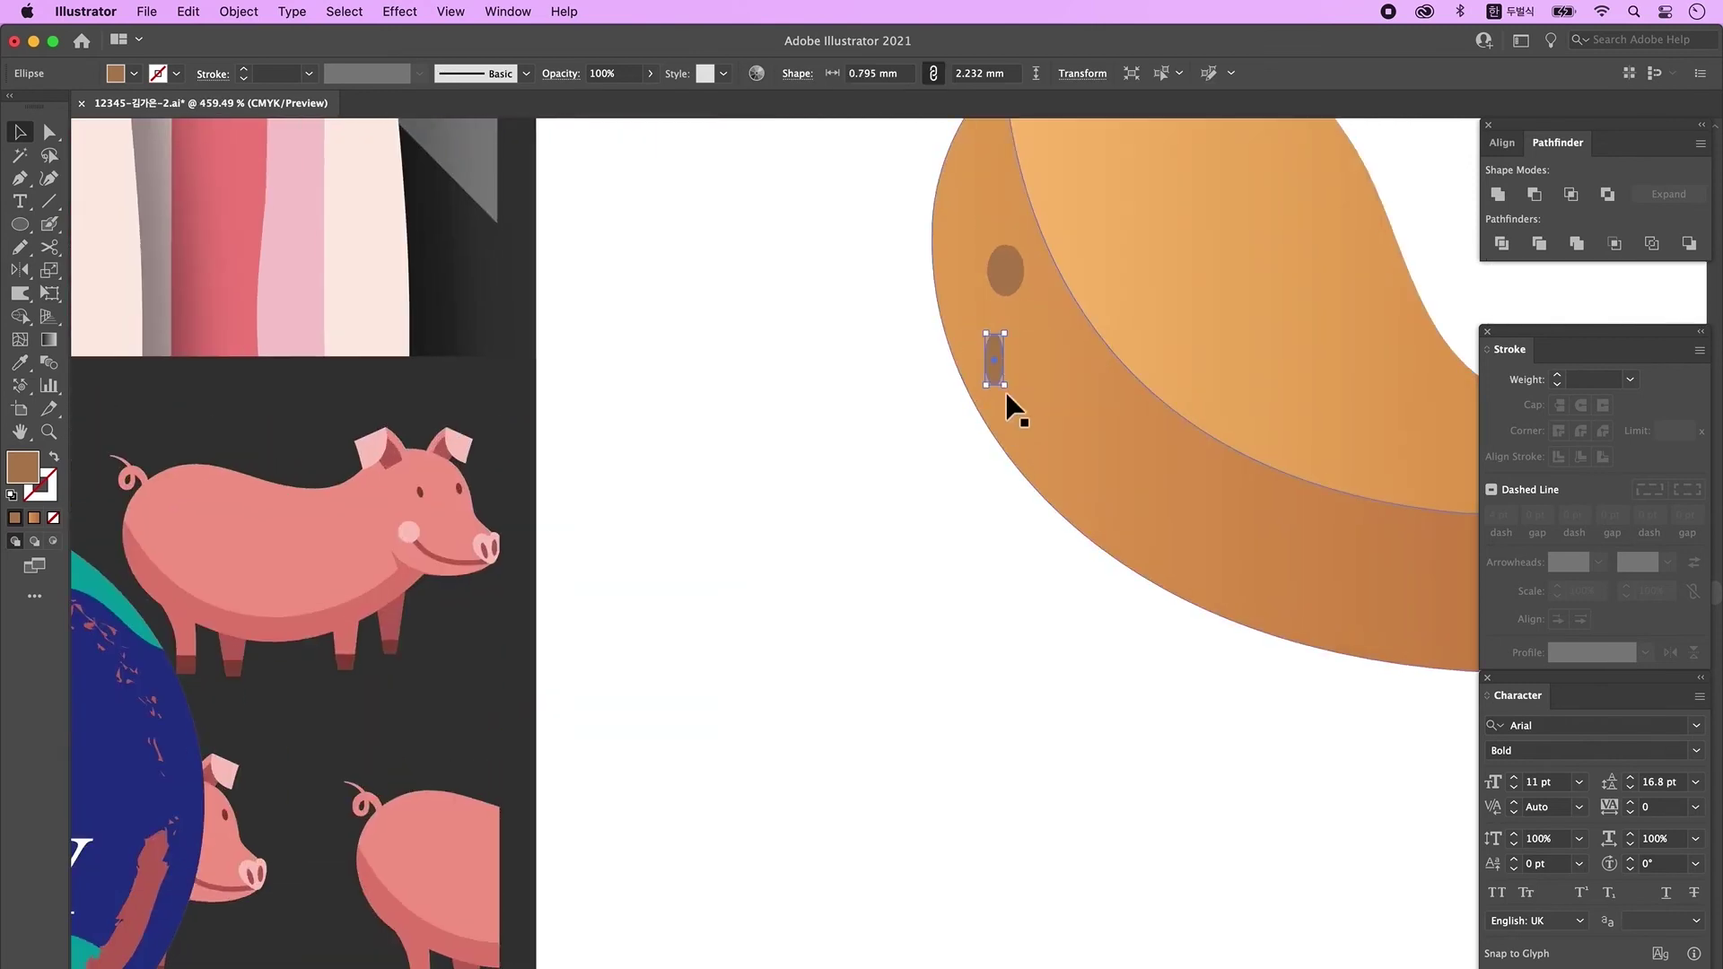
scroll(1011, 350, up, 3)
click(1010, 235)
drag(1044, 239, 1014, 269)
- Fill the drumstick's bone with the light grey swatch, without an outline
key(super+minus)
key(super+minus)
key(super+minus)
key(super+minus)
drag(1227, 668, 907, 654)
key(super+minus)
key(super+minus)
drag(1189, 471, 1163, 483)
click(935, 364)
drag(1128, 641, 1152, 625)
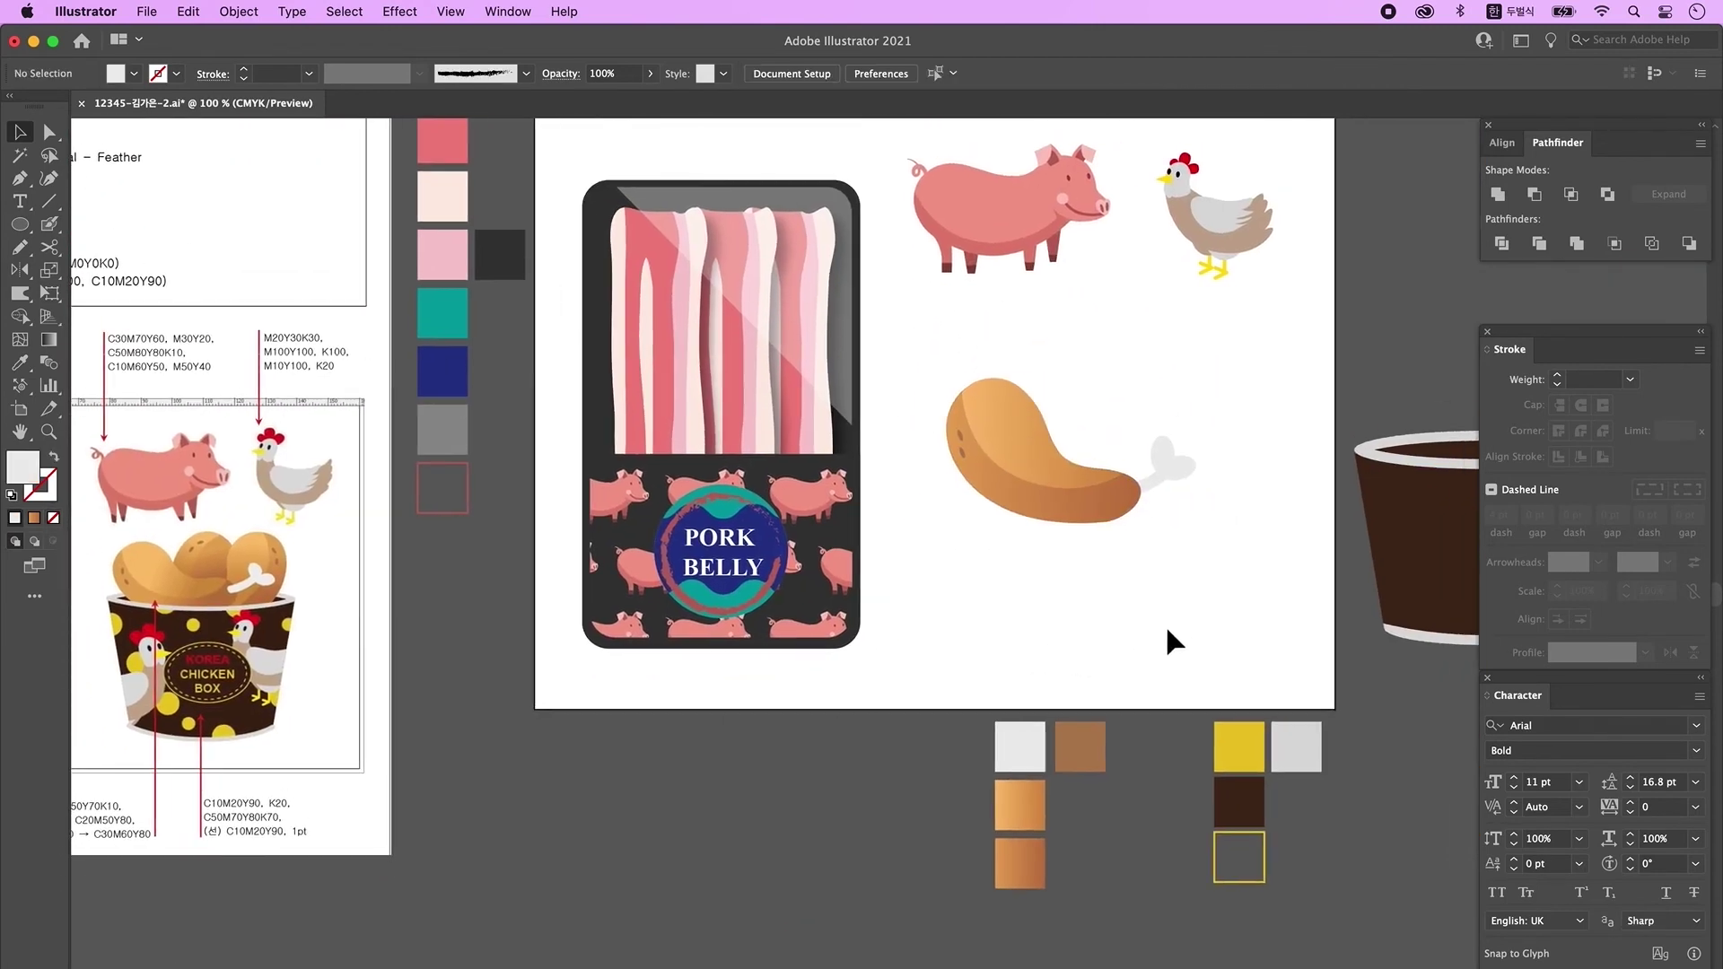
- Move the chicken box onto the artboard below the drumstick and draw a horizontal line across the middle of its rim
scroll(1165, 623, right, 3)
drag(1341, 539, 1160, 614)
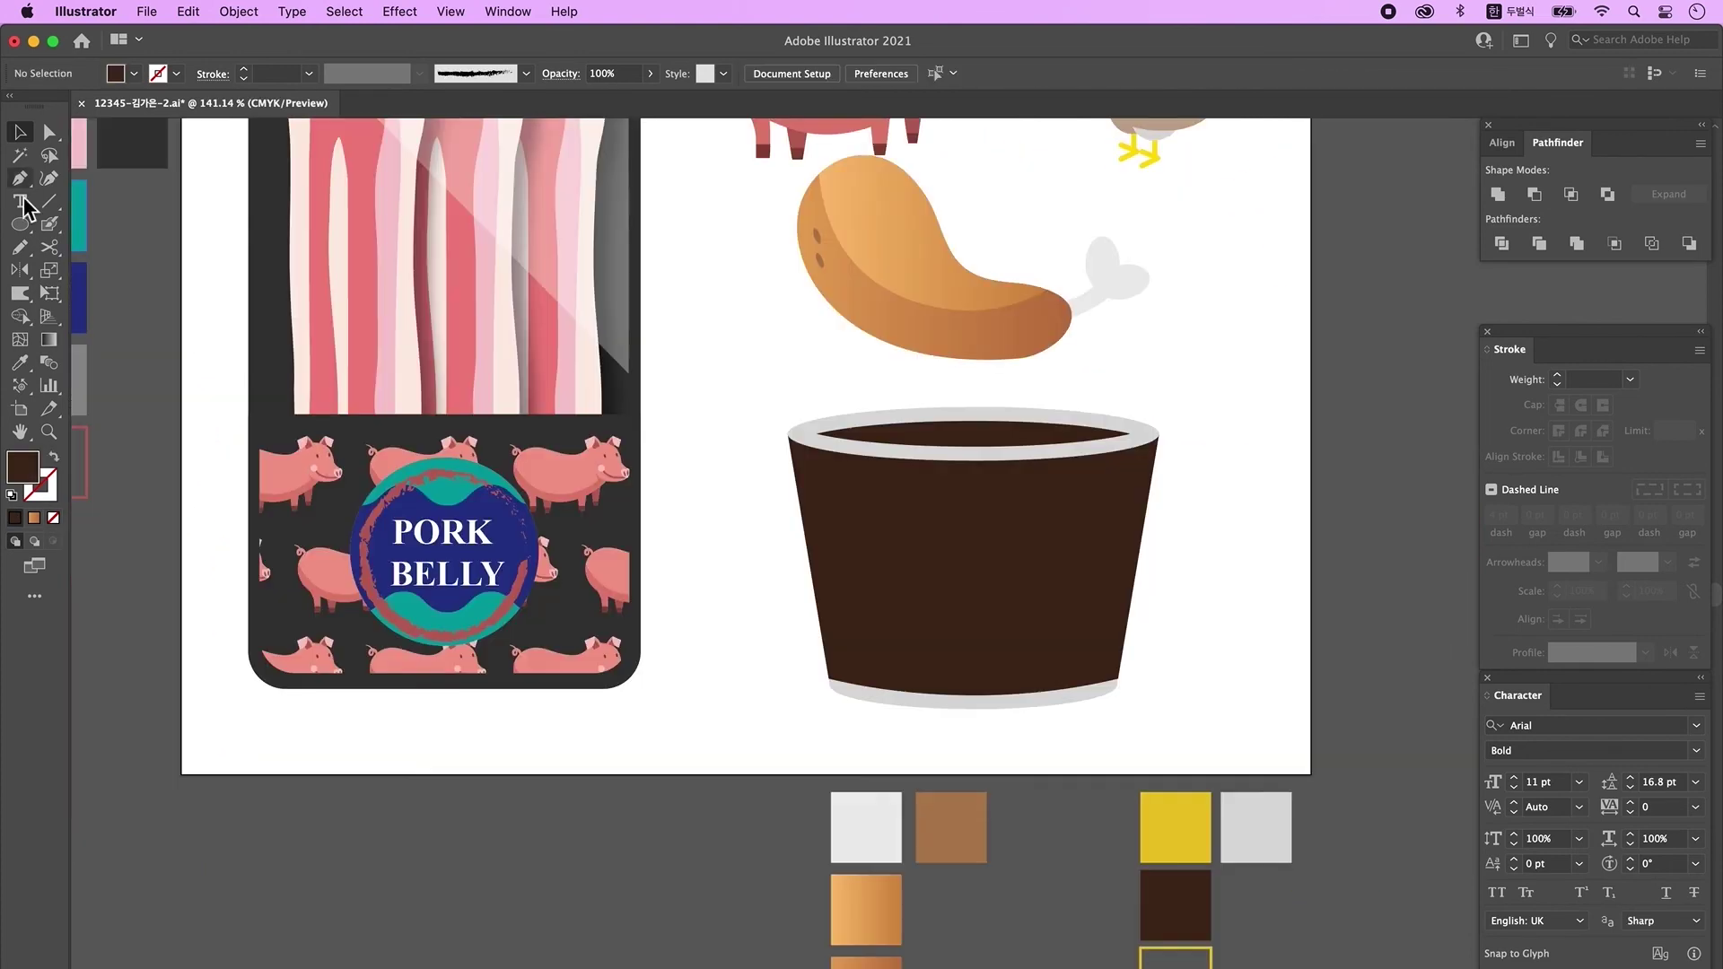
click(49, 201)
key(d)
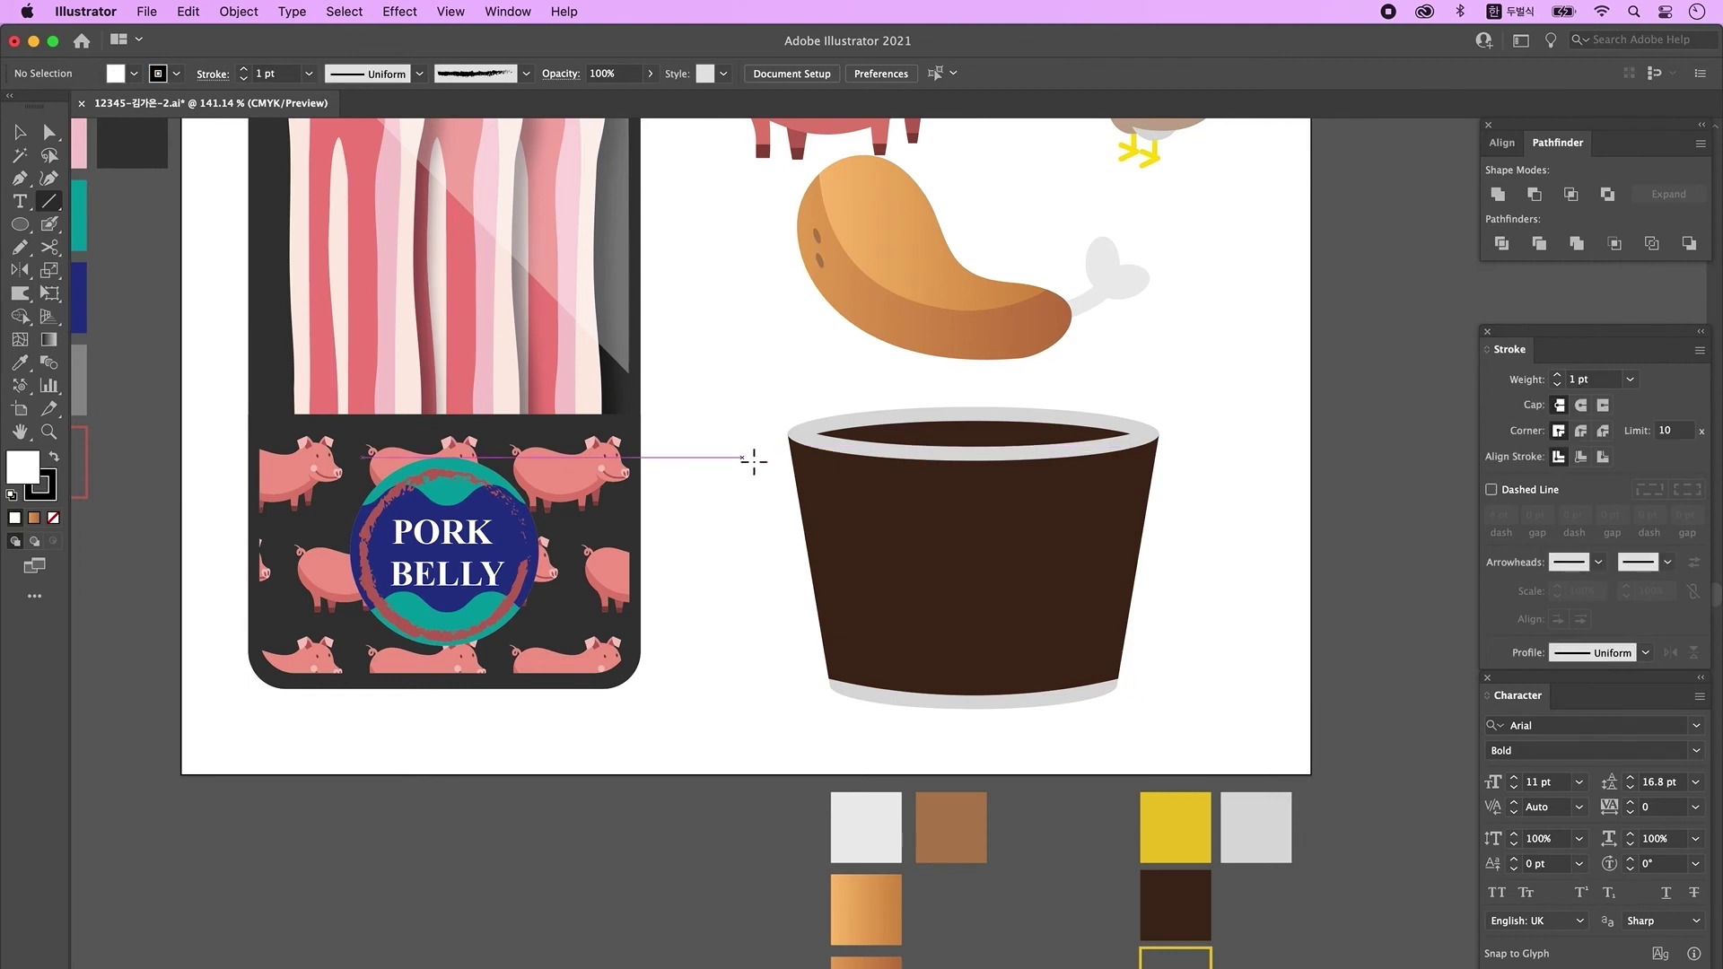
mouse_move(686, 427)
mouse_down()
mouse_move(1269, 459)
mouse_move(1216, 437)
mouse_up()
click(20, 132)
click(1269, 504)
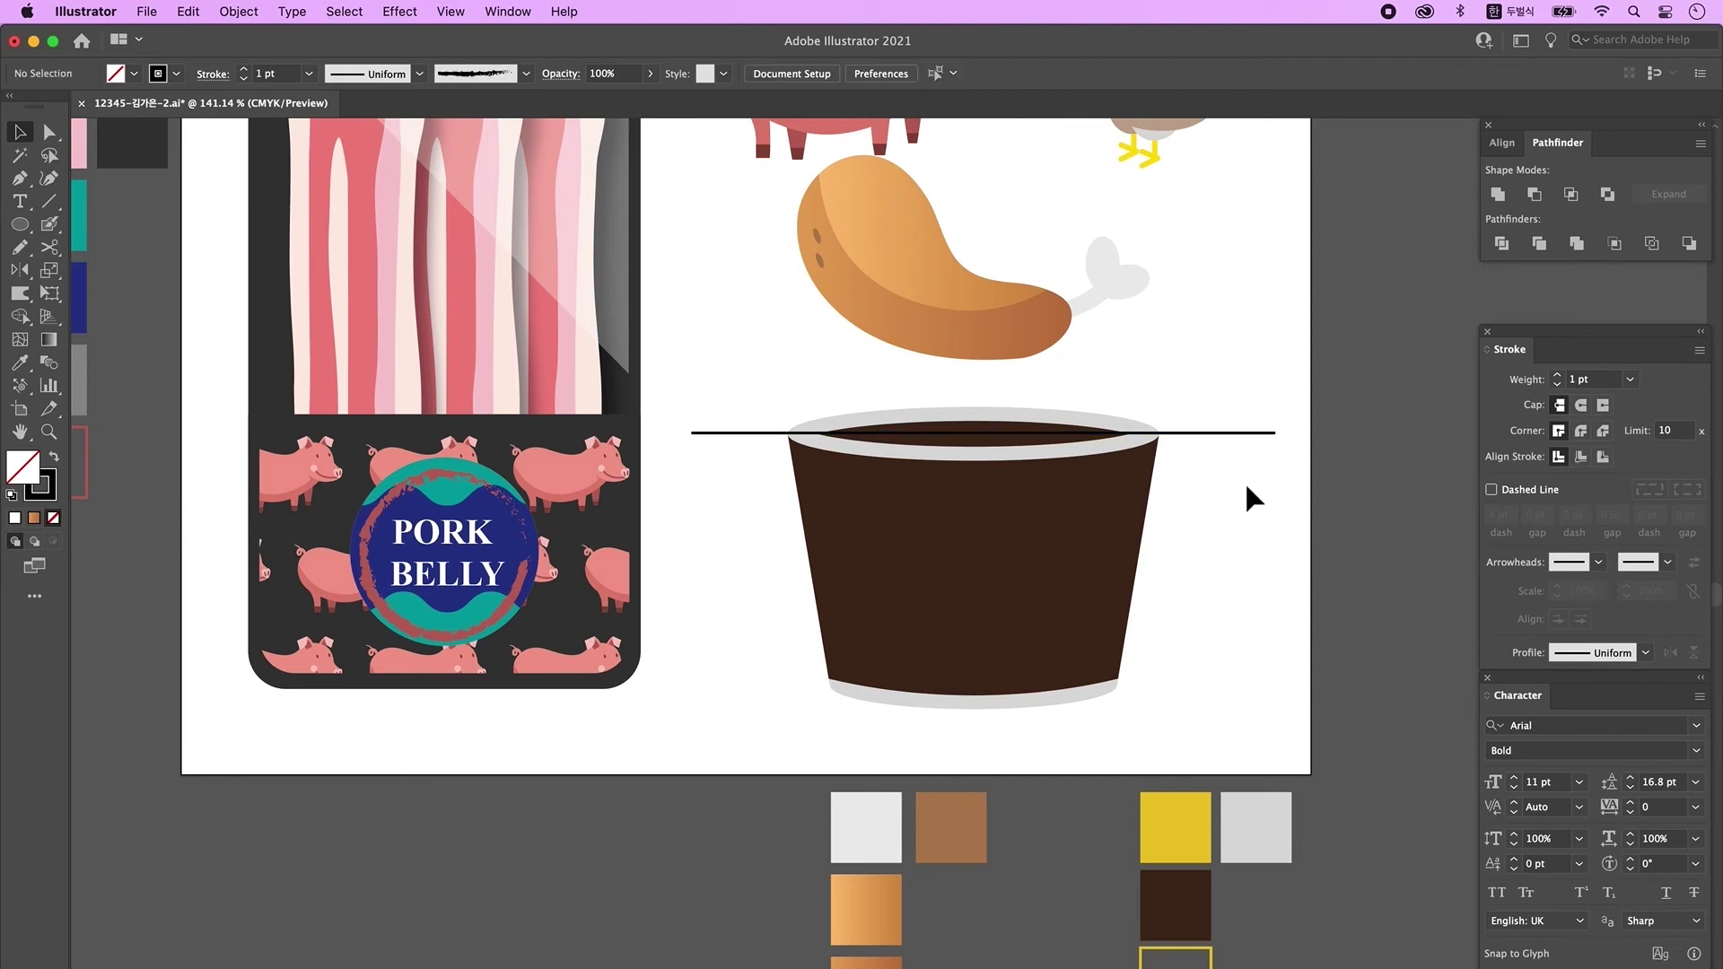
- Divide the two rim ellipses along the horizontal line with Pathfinder, and ungroup the resulting pieces
click(1071, 410)
shift+click(1075, 458)
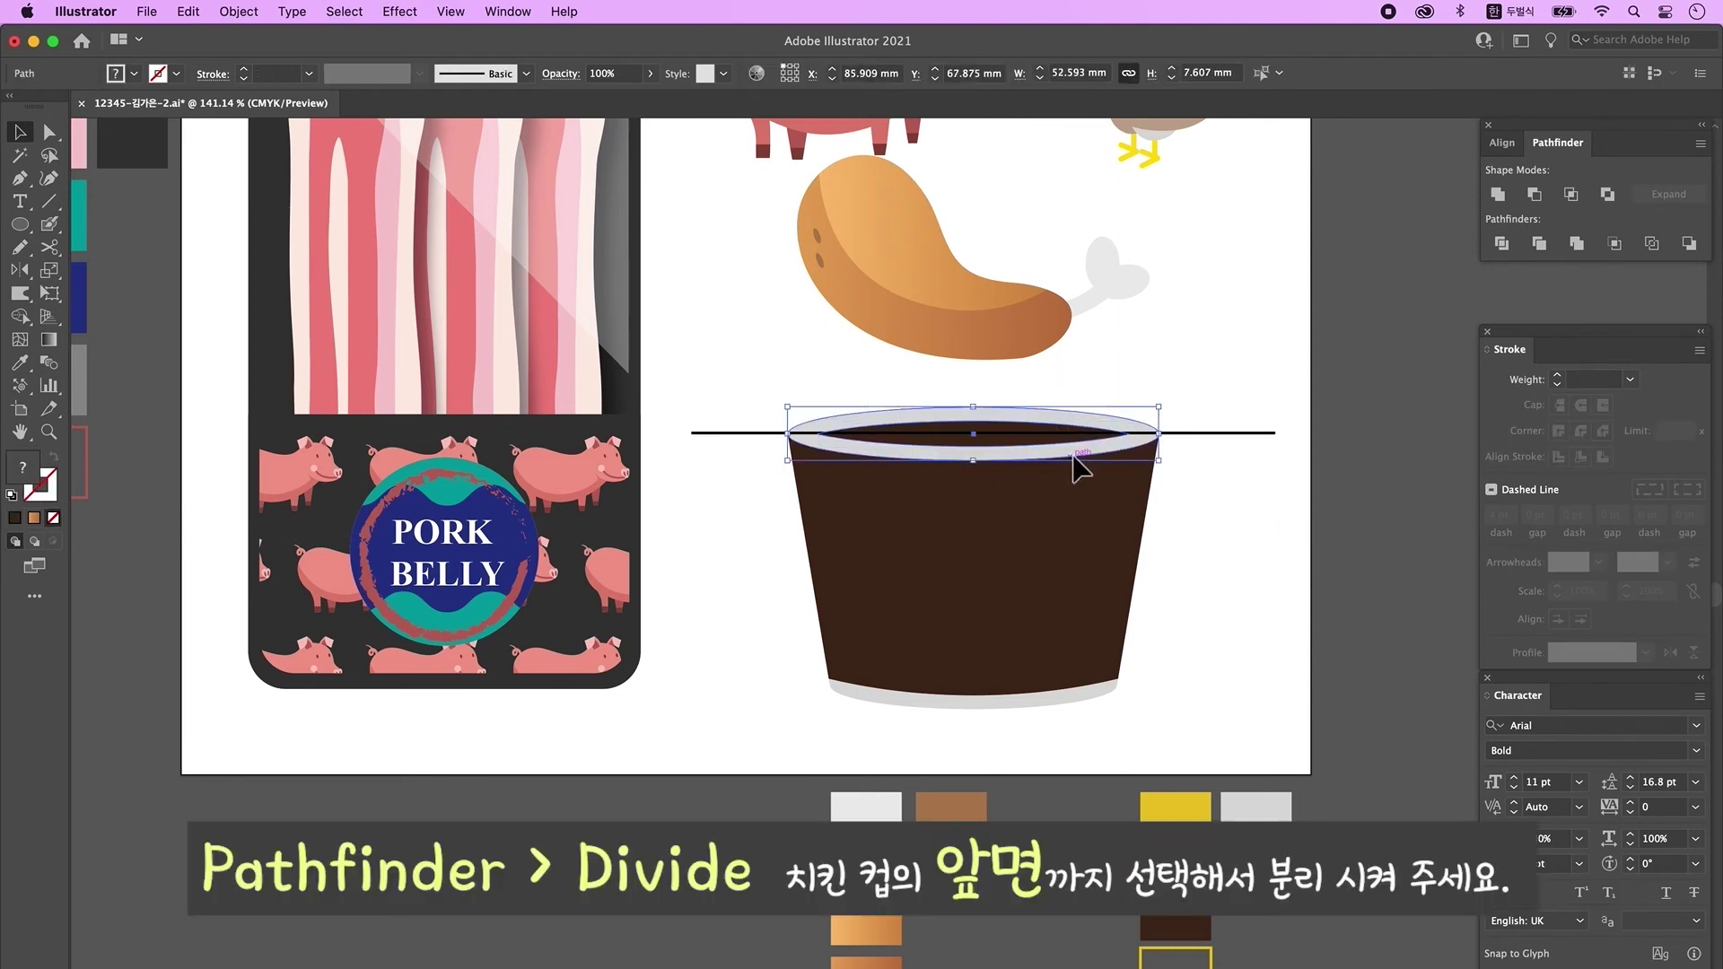
drag(1191, 337, 1185, 333)
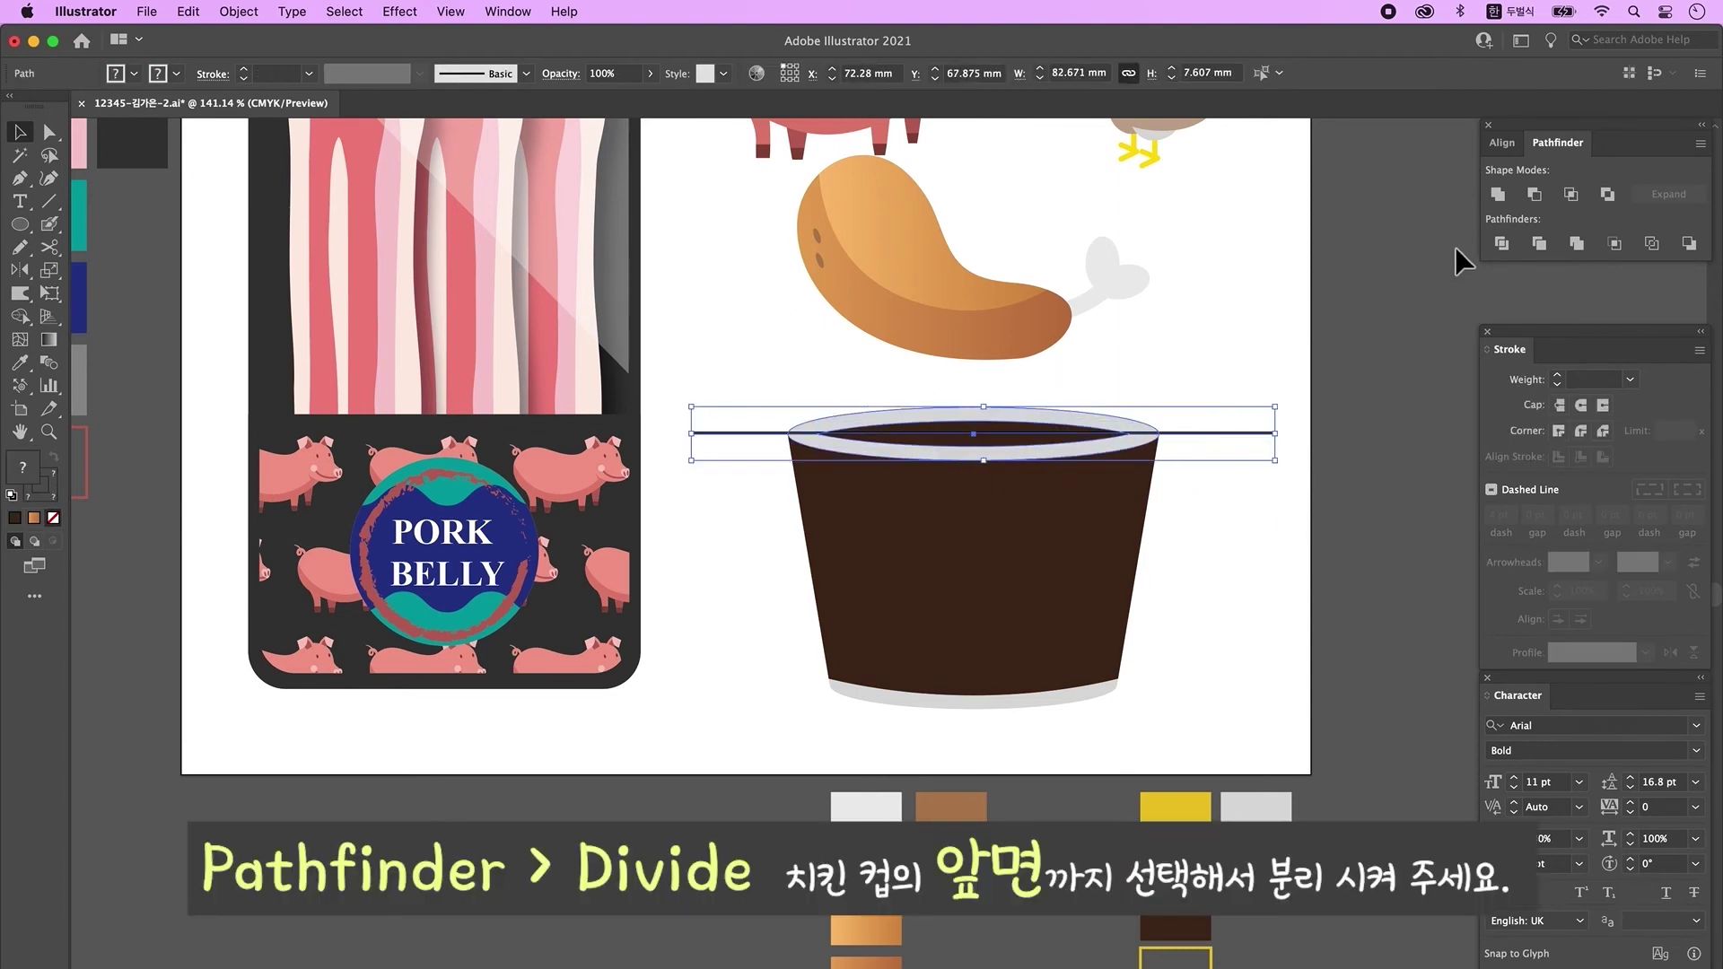
click(1502, 244)
right_click(1074, 412)
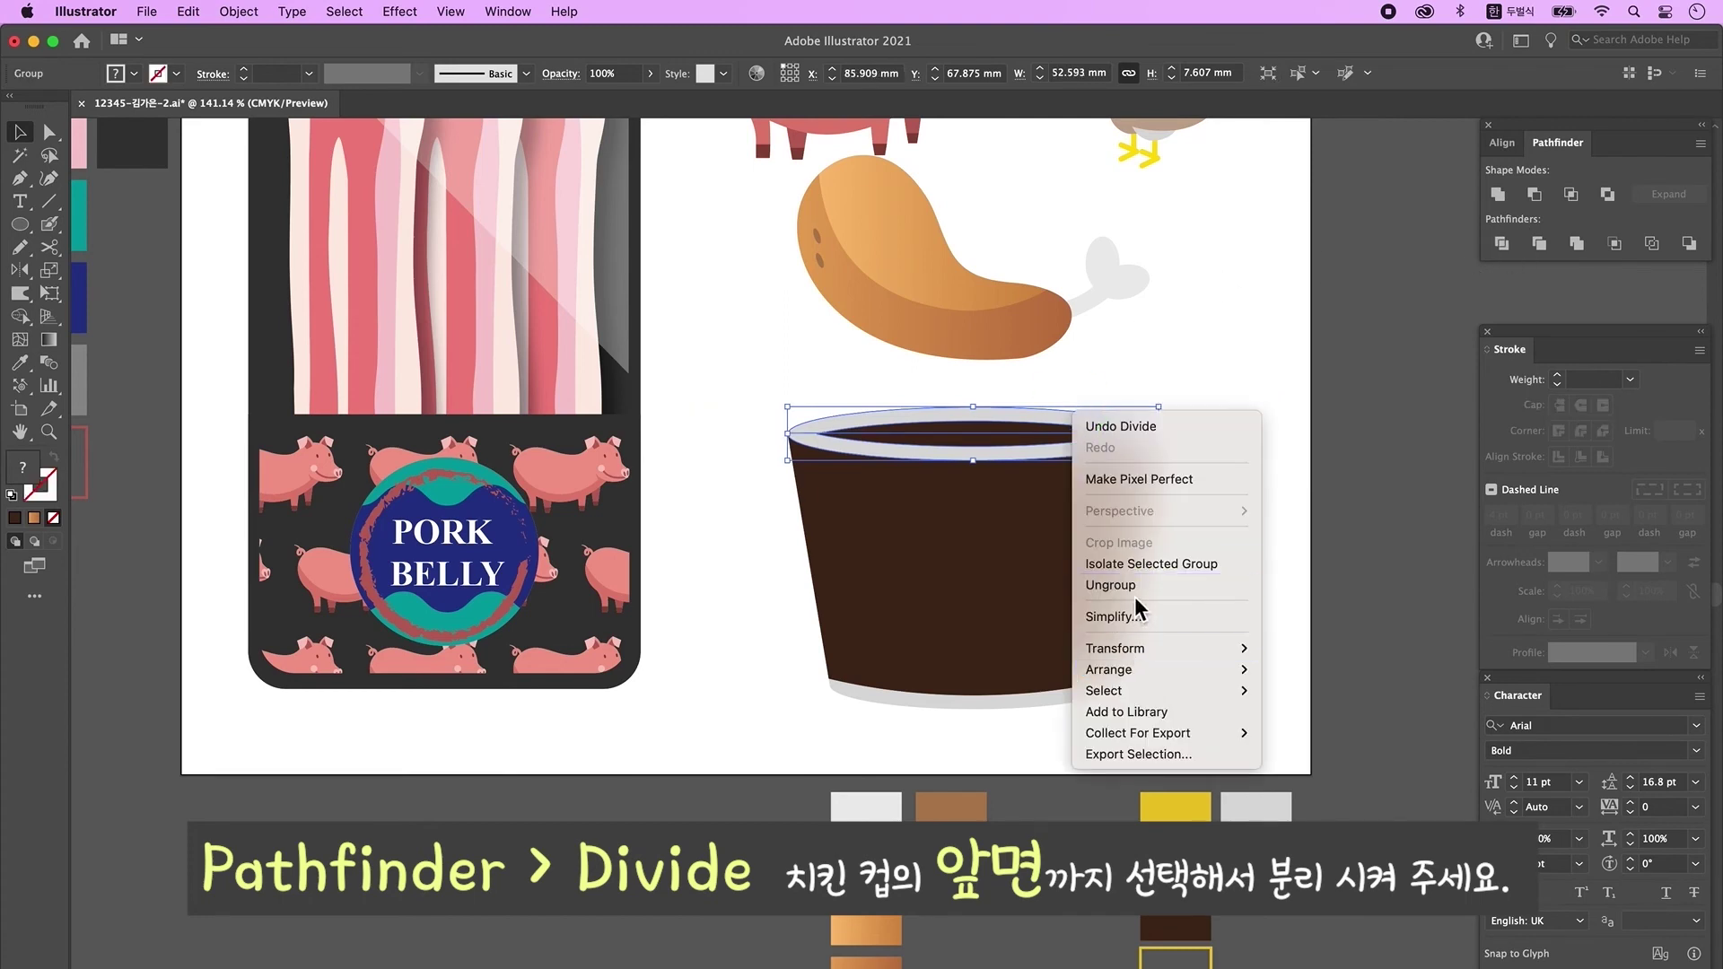
click(1175, 585)
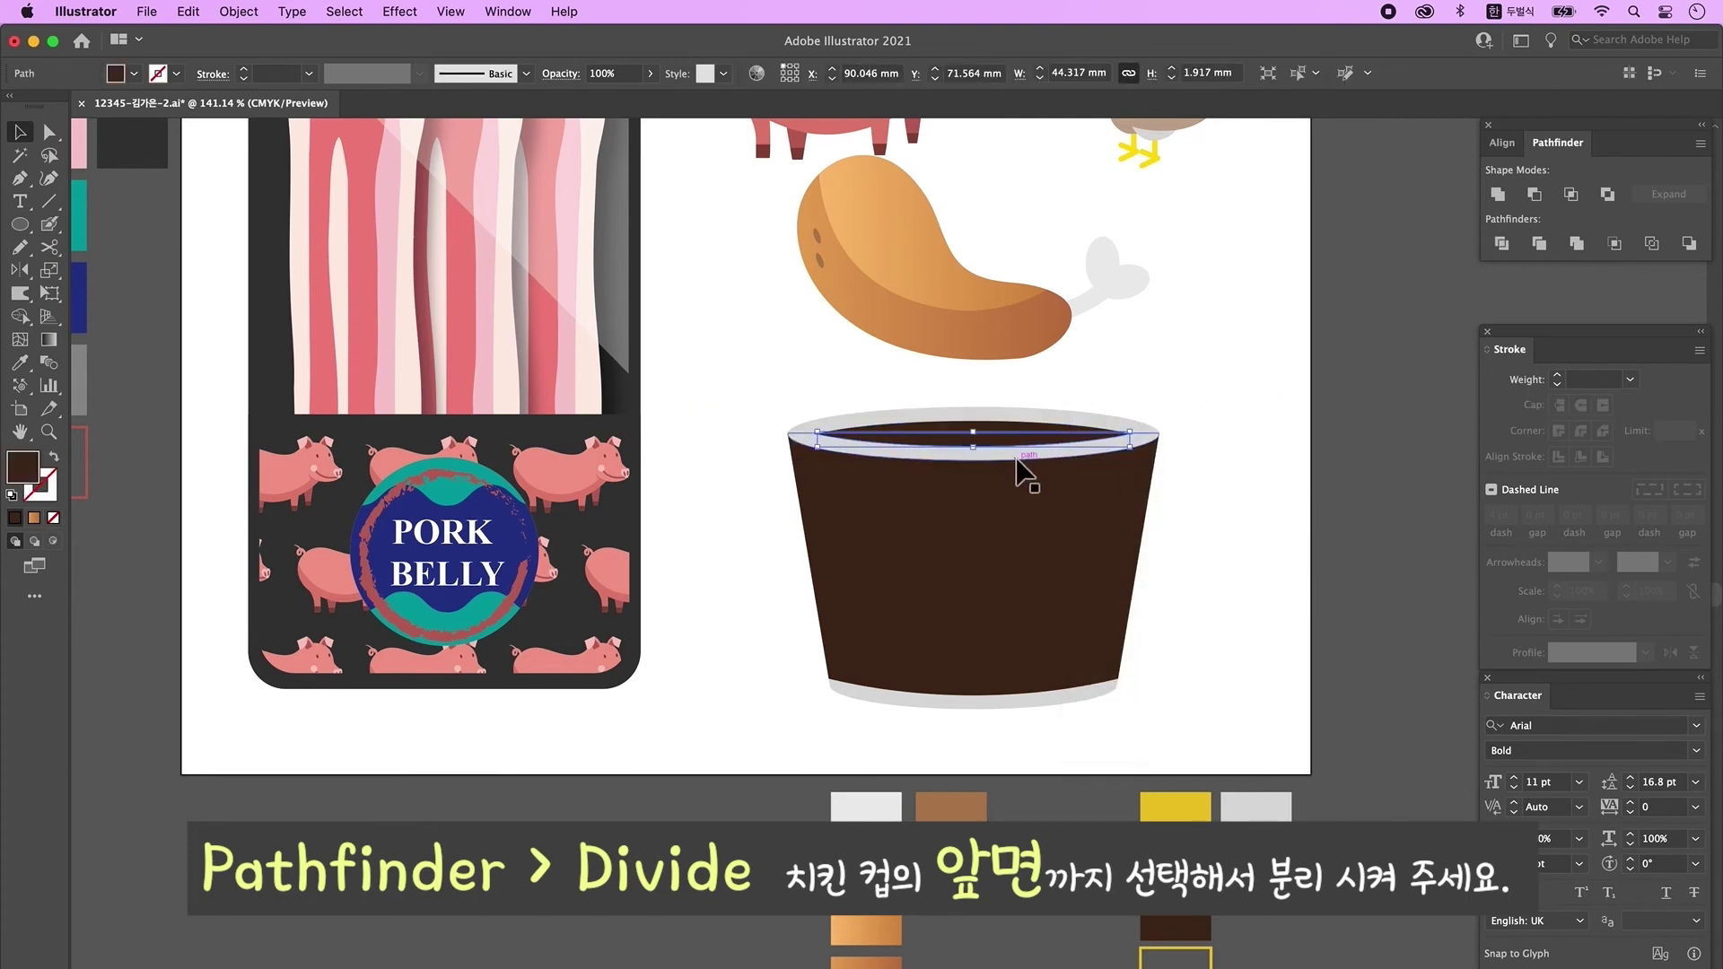
- Try moving the divided rim halves and the front of the box aside
drag(1027, 477, 1274, 476)
key(super+z)
click(1279, 531)
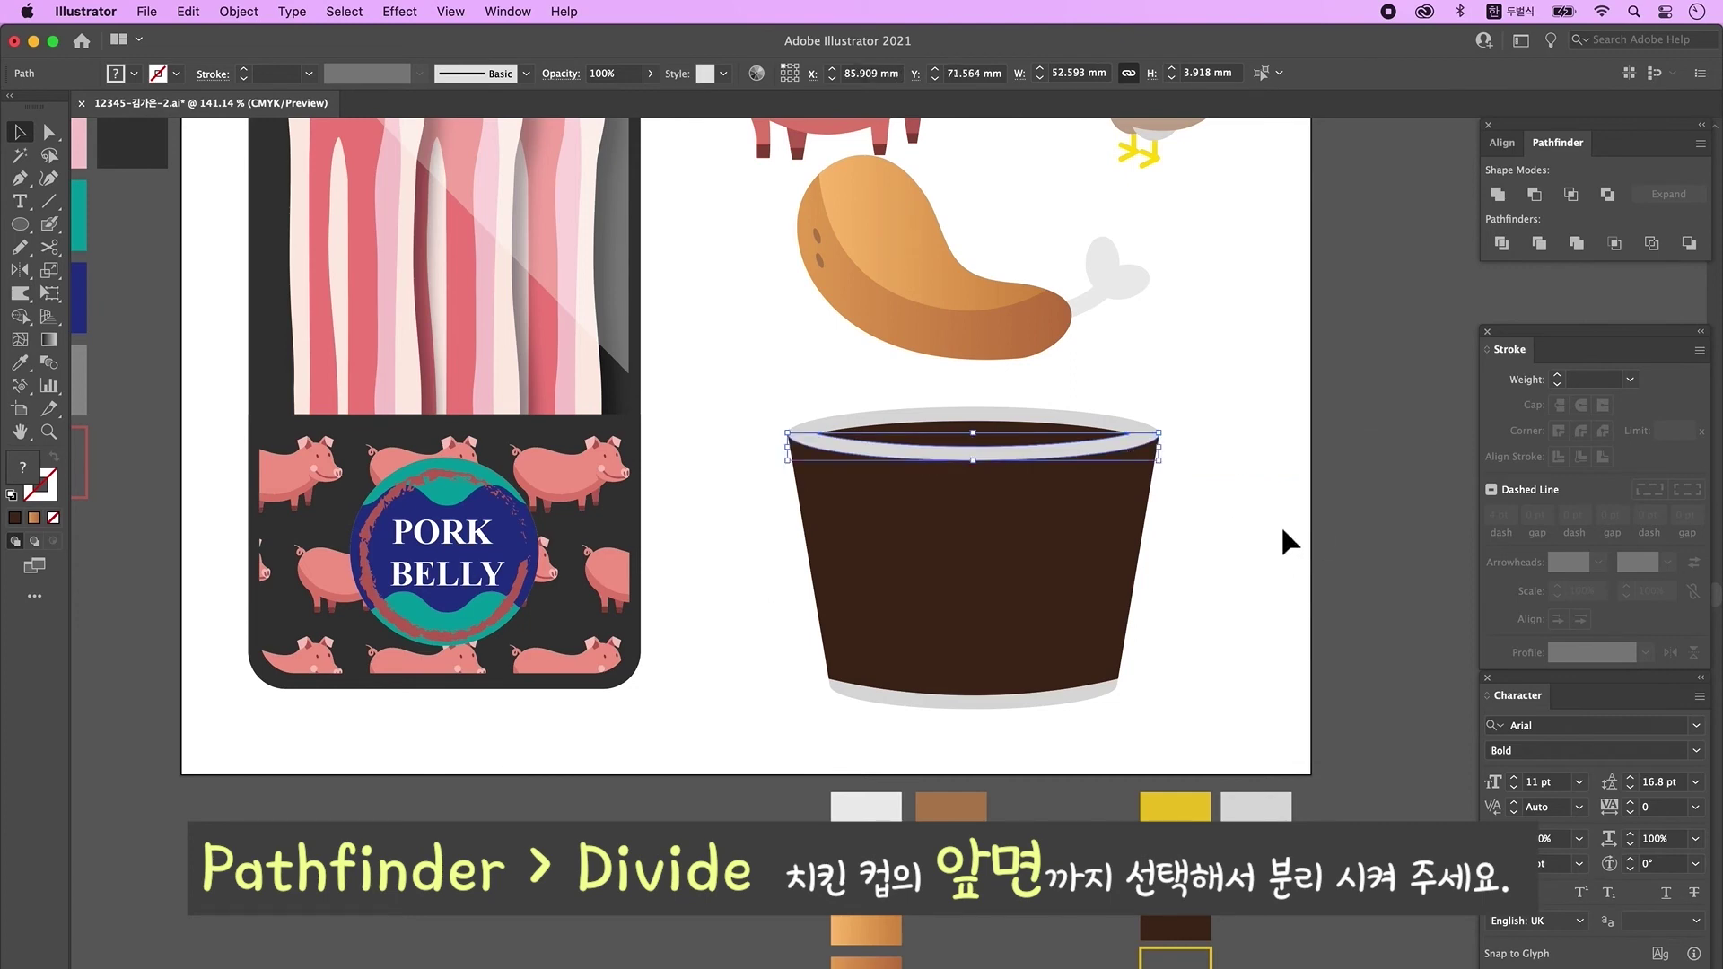
click(1058, 417)
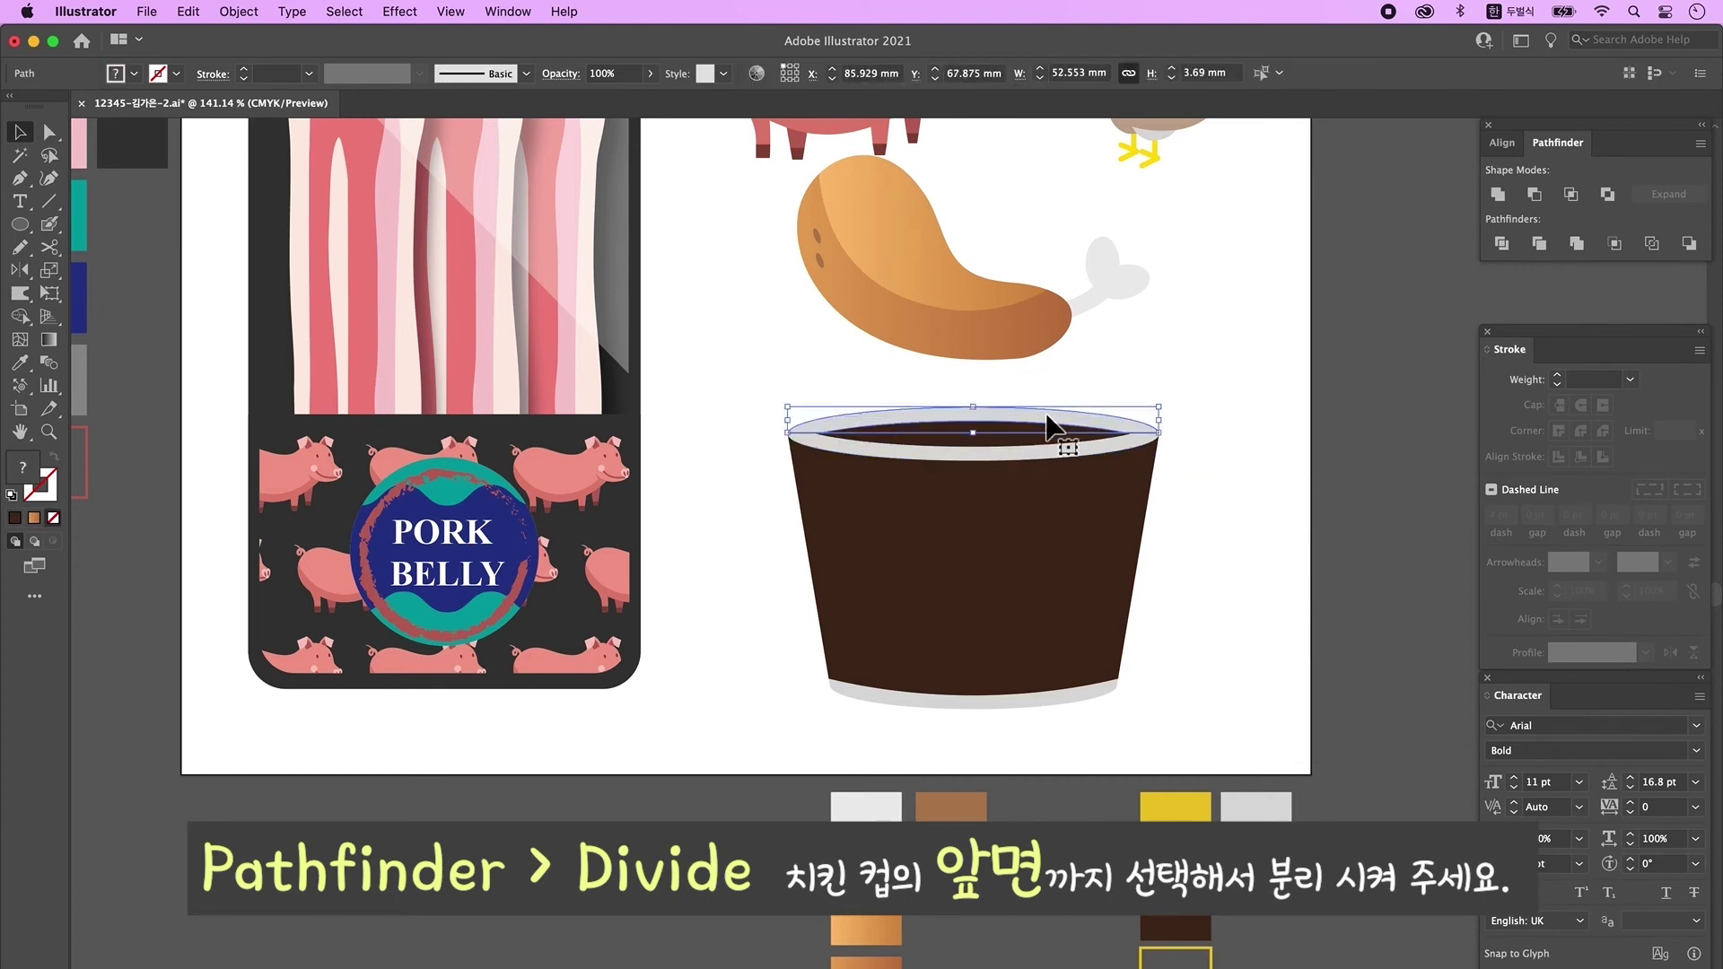
drag(1042, 433, 1310, 462)
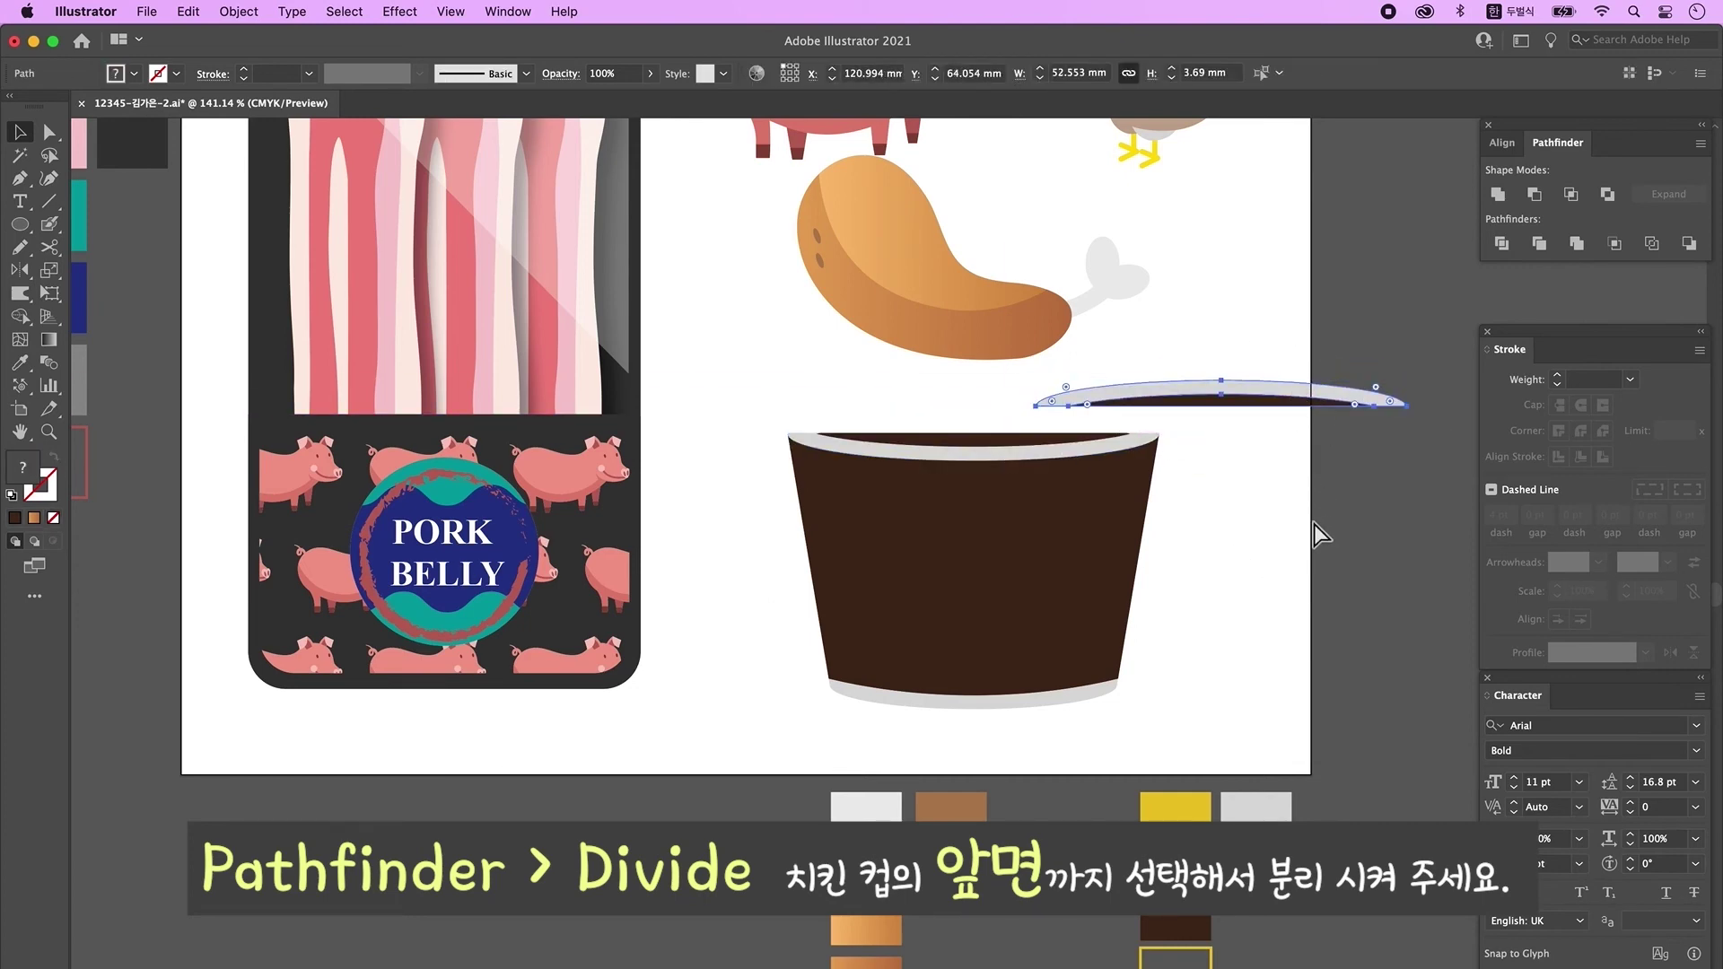
key(super+z)
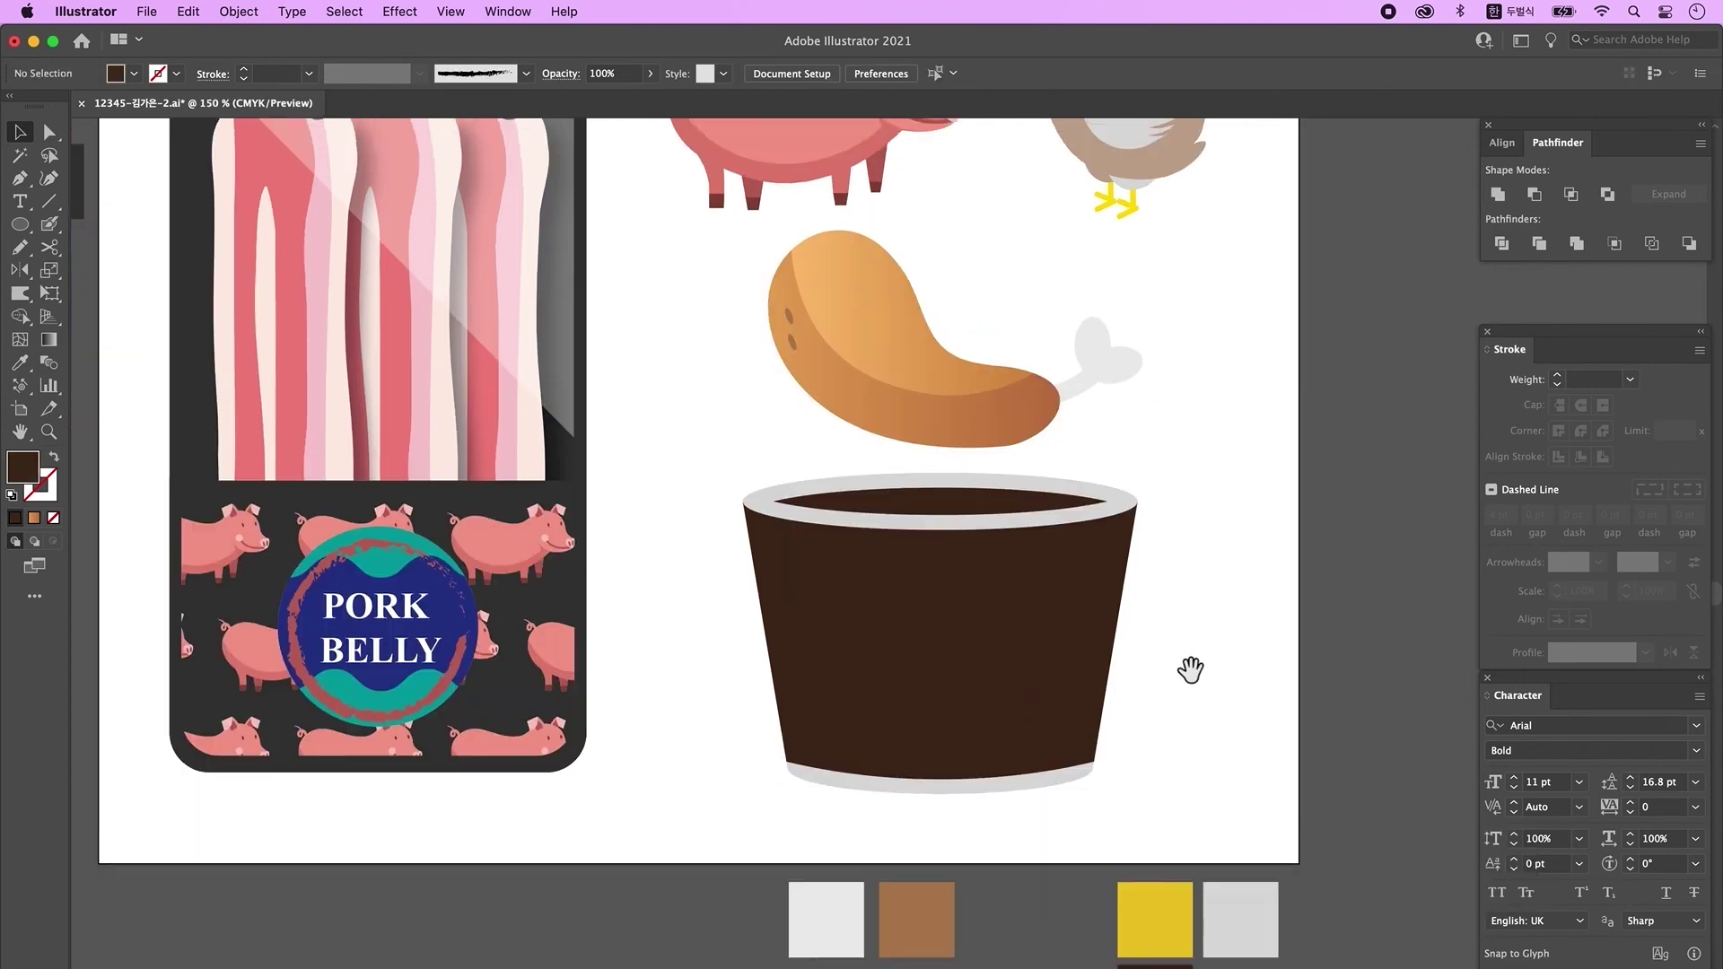
drag(1191, 669, 1233, 649)
click(1064, 498)
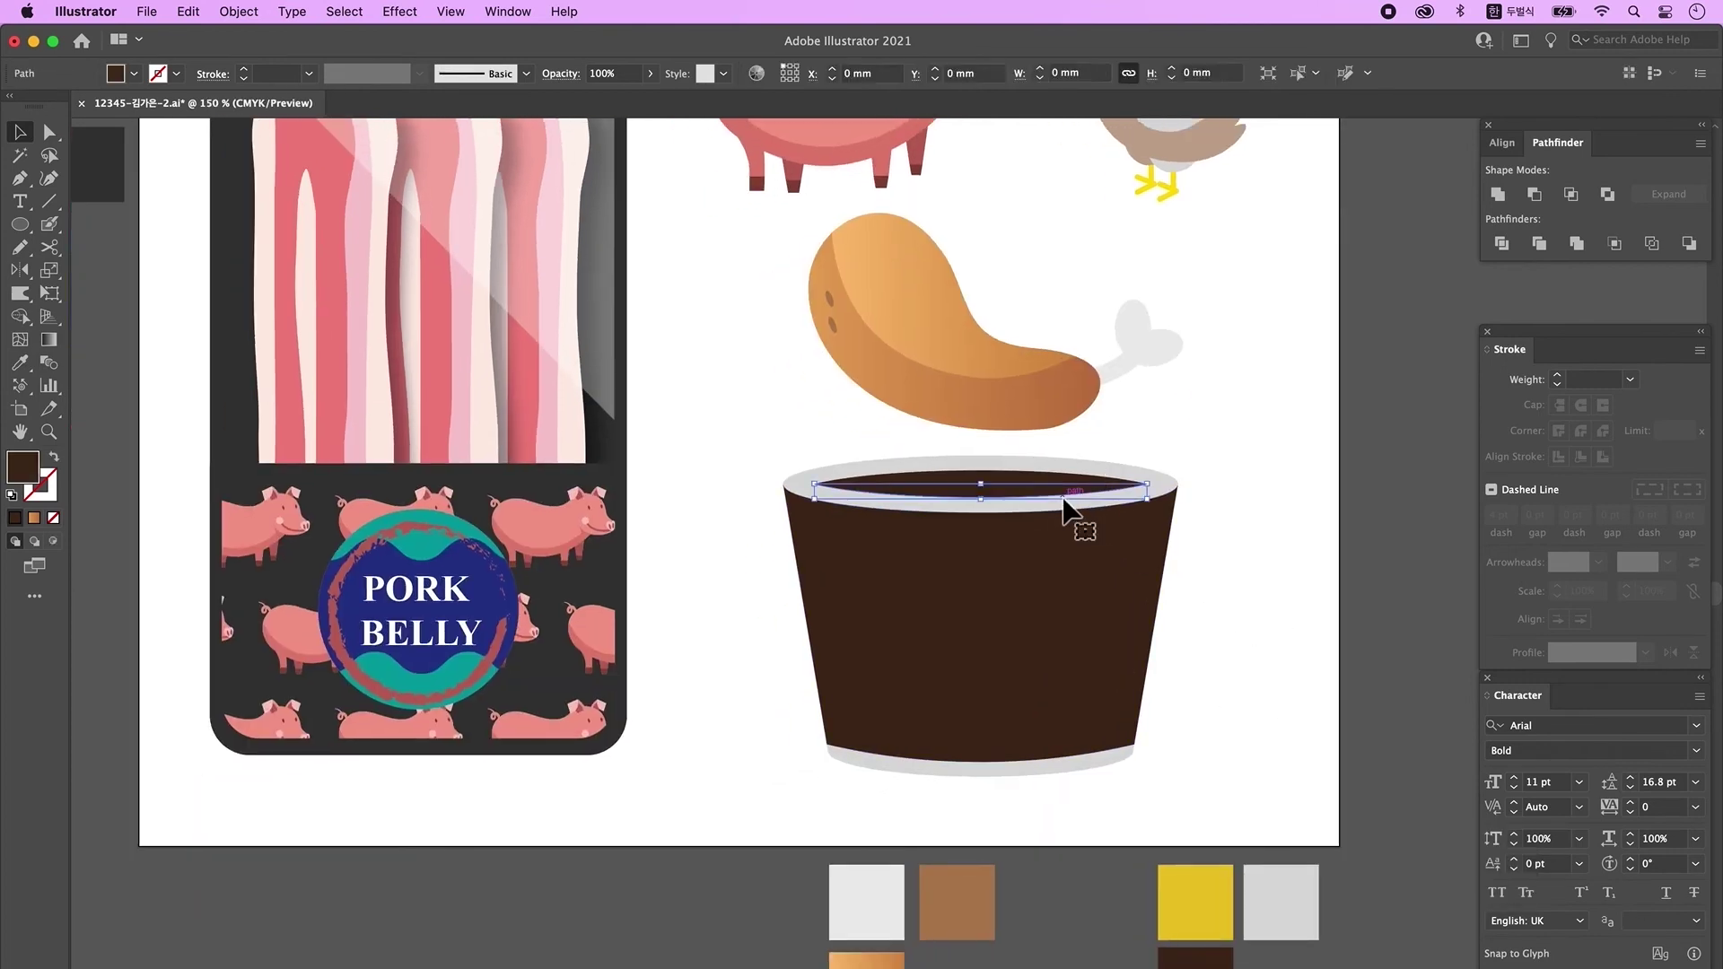
drag(1031, 600, 1209, 603)
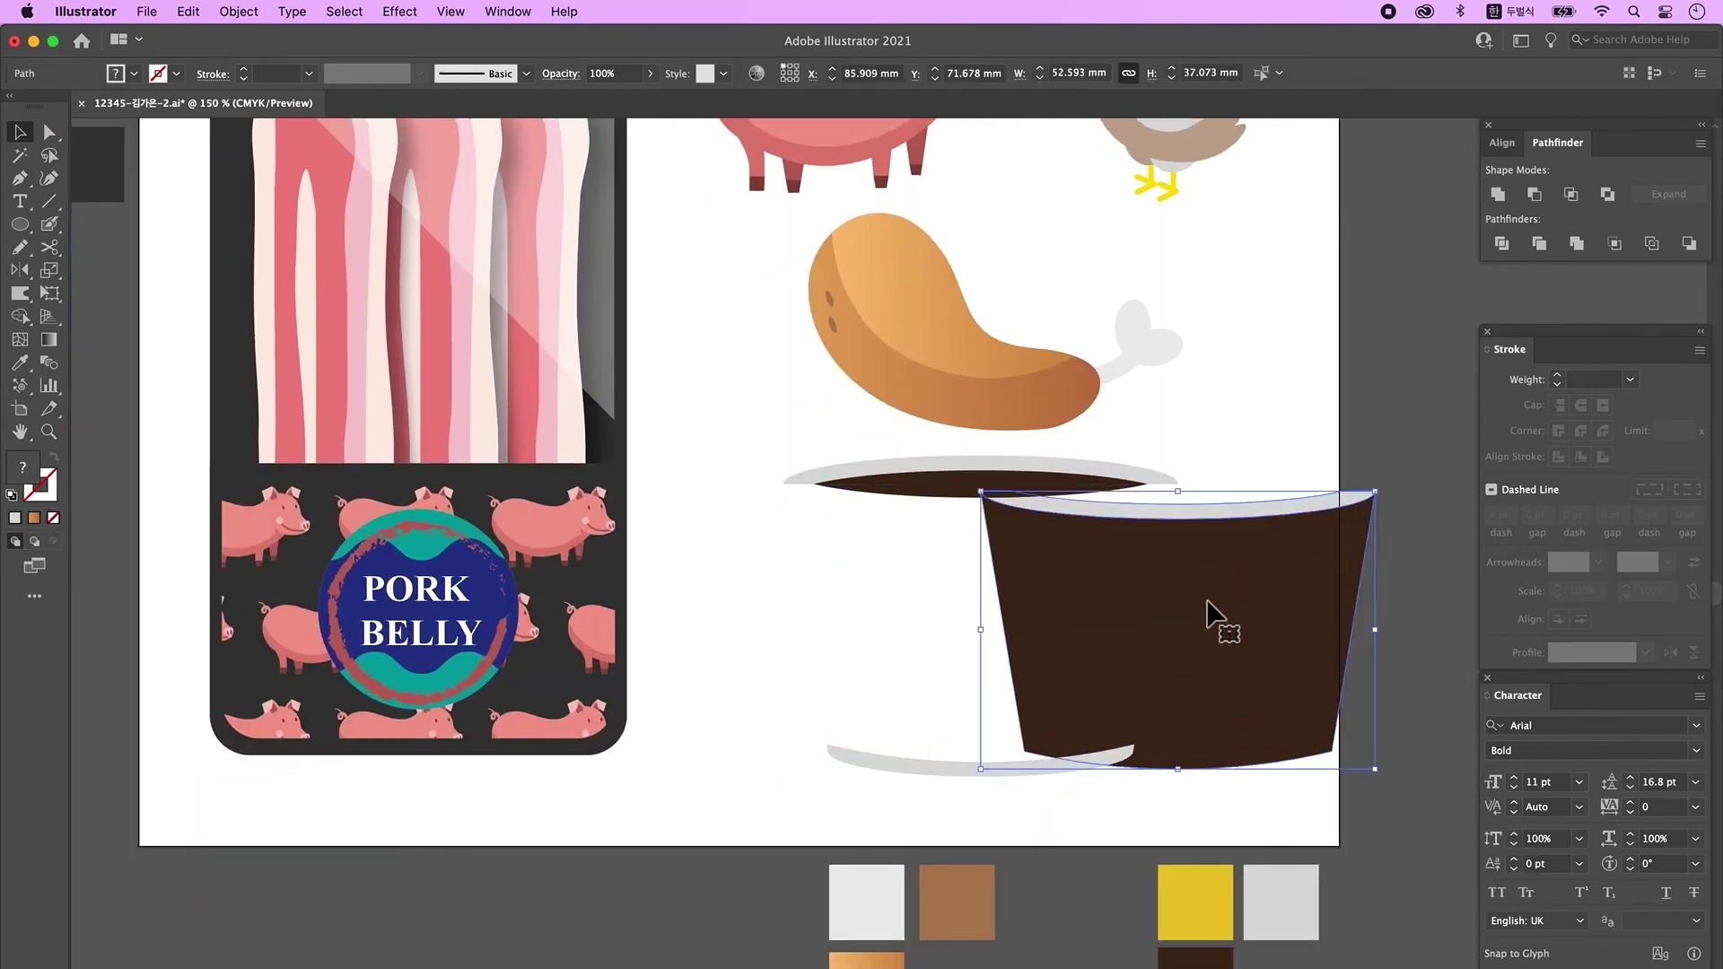
key(super+z)
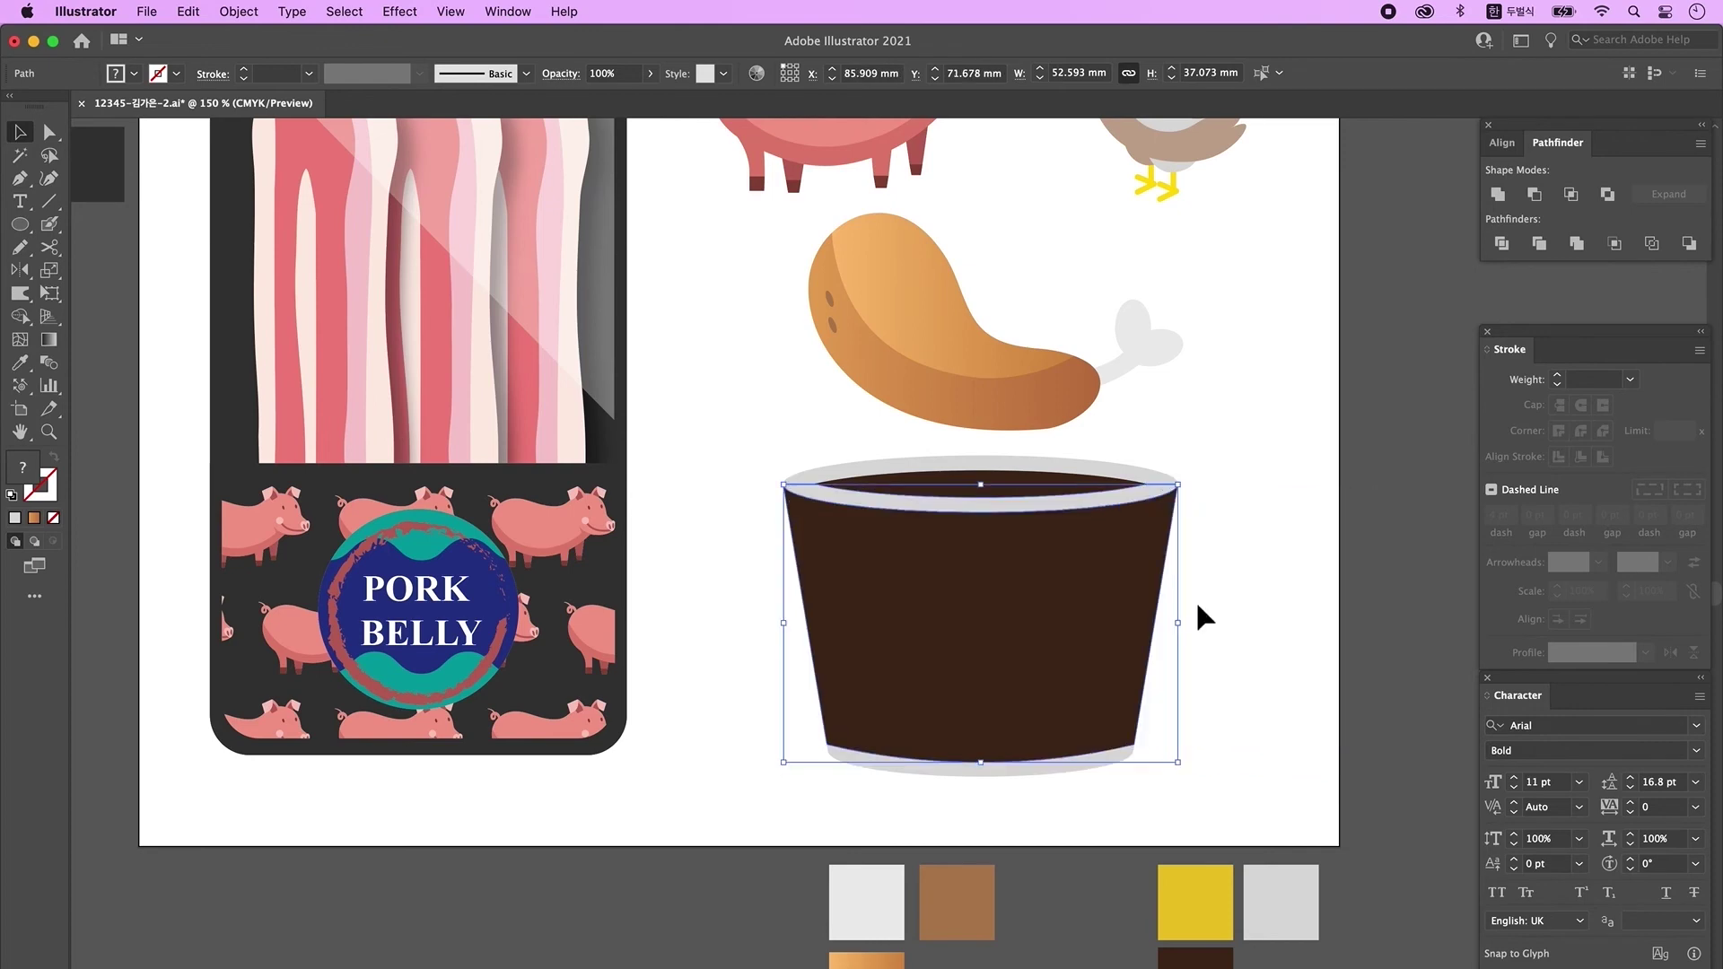
- Place the drumstick in the box opening, between the back rim and the front of the box
key(a)
key(super+shift+a)
click(1021, 559)
click(959, 359)
drag(962, 375, 963, 479)
click(1265, 560)
alt+super+click(1203, 575)
drag(766, 587, 1049, 615)
drag(627, 637, 664, 627)
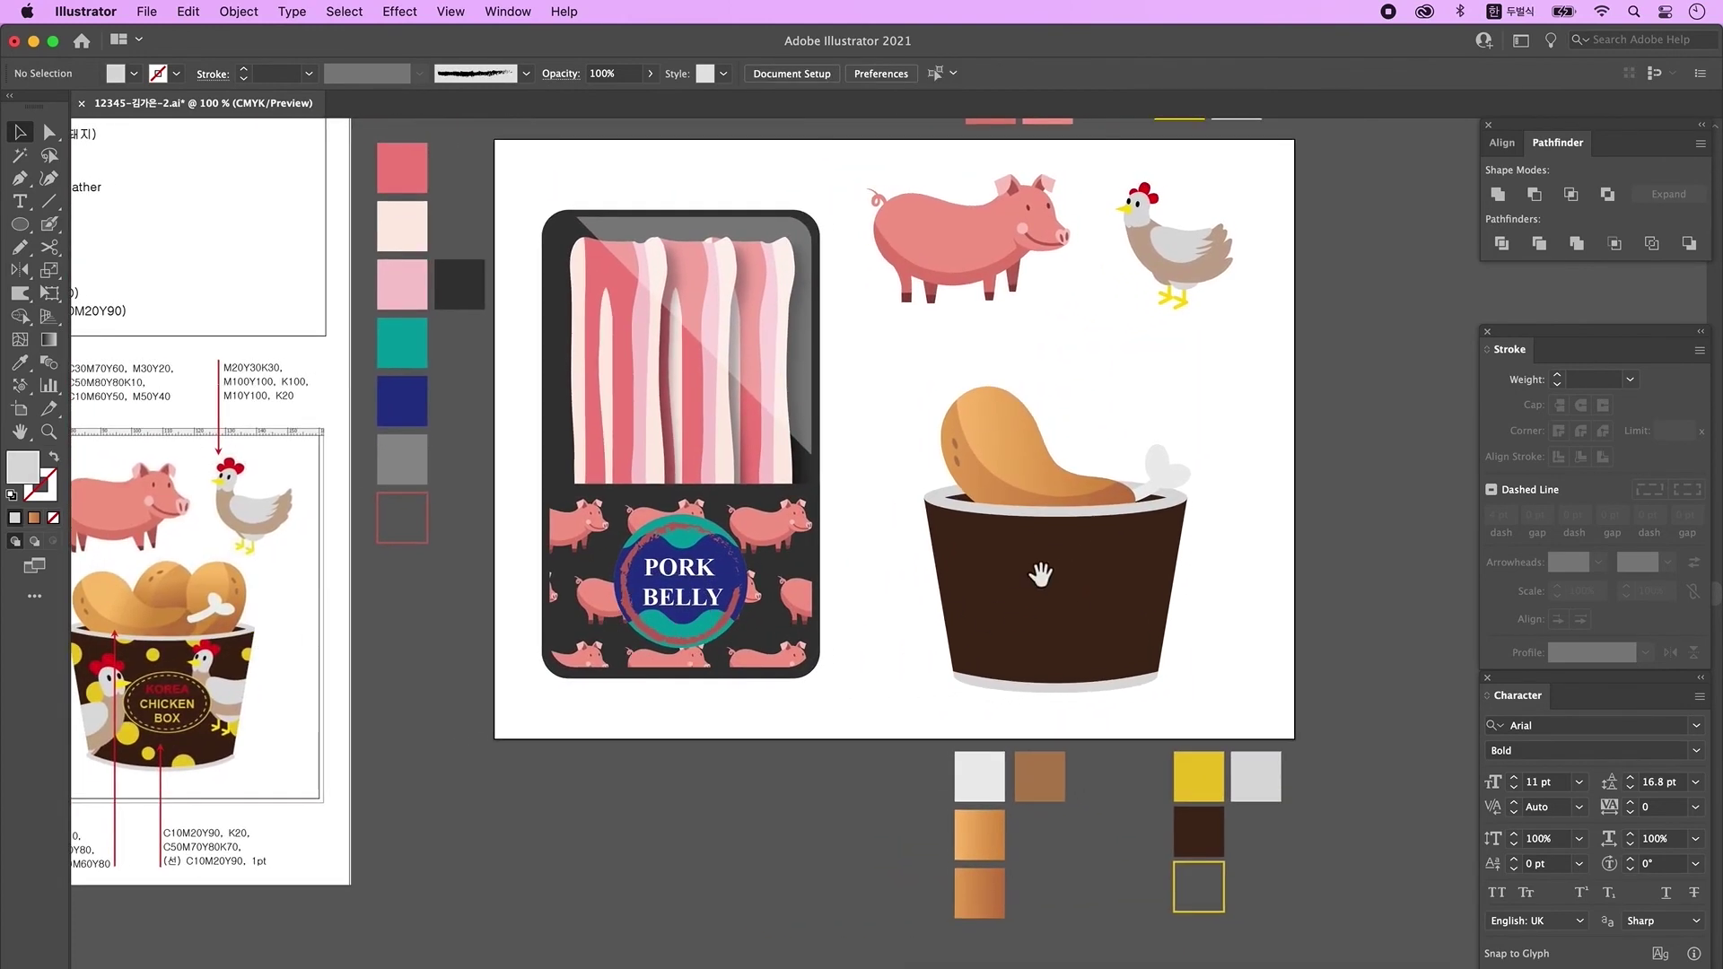
- Shift the drumstick slightly to the left in the box opening
click(1041, 488)
scroll(1288, 520, down, 1)
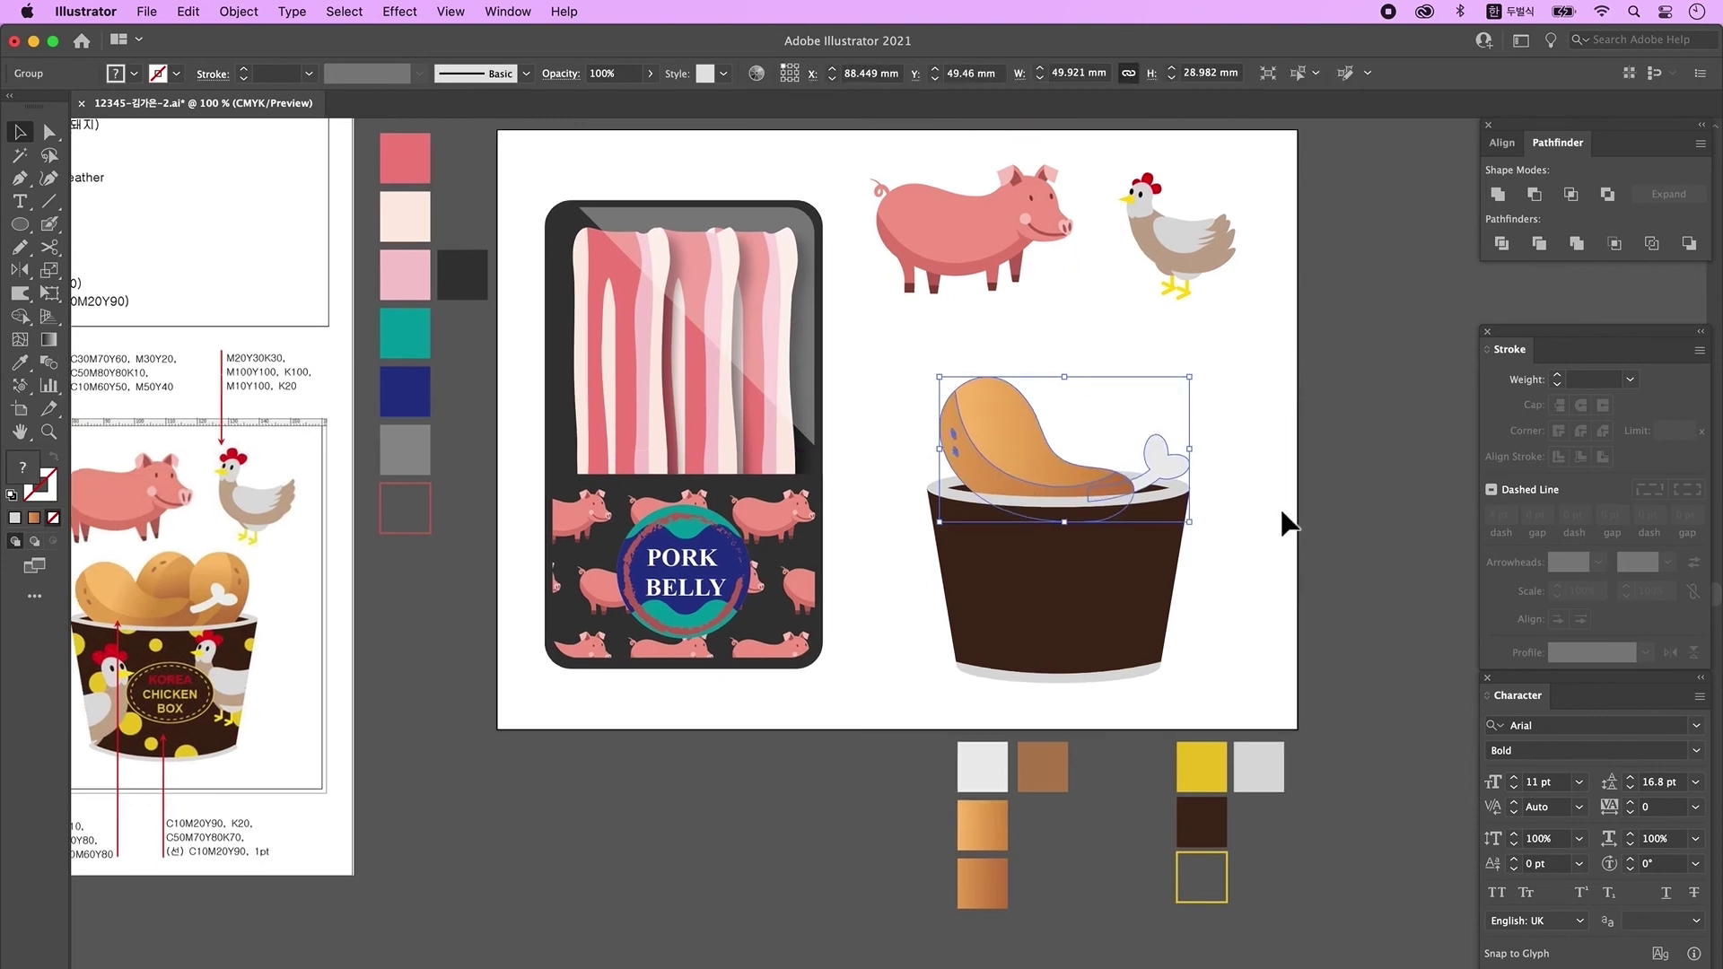
click(1279, 525)
scroll(1077, 653, left, 2)
drag(1069, 444, 1061, 443)
- Try moving the front of the box away from the drumstick
drag(1146, 584, 1342, 600)
key(super+z)
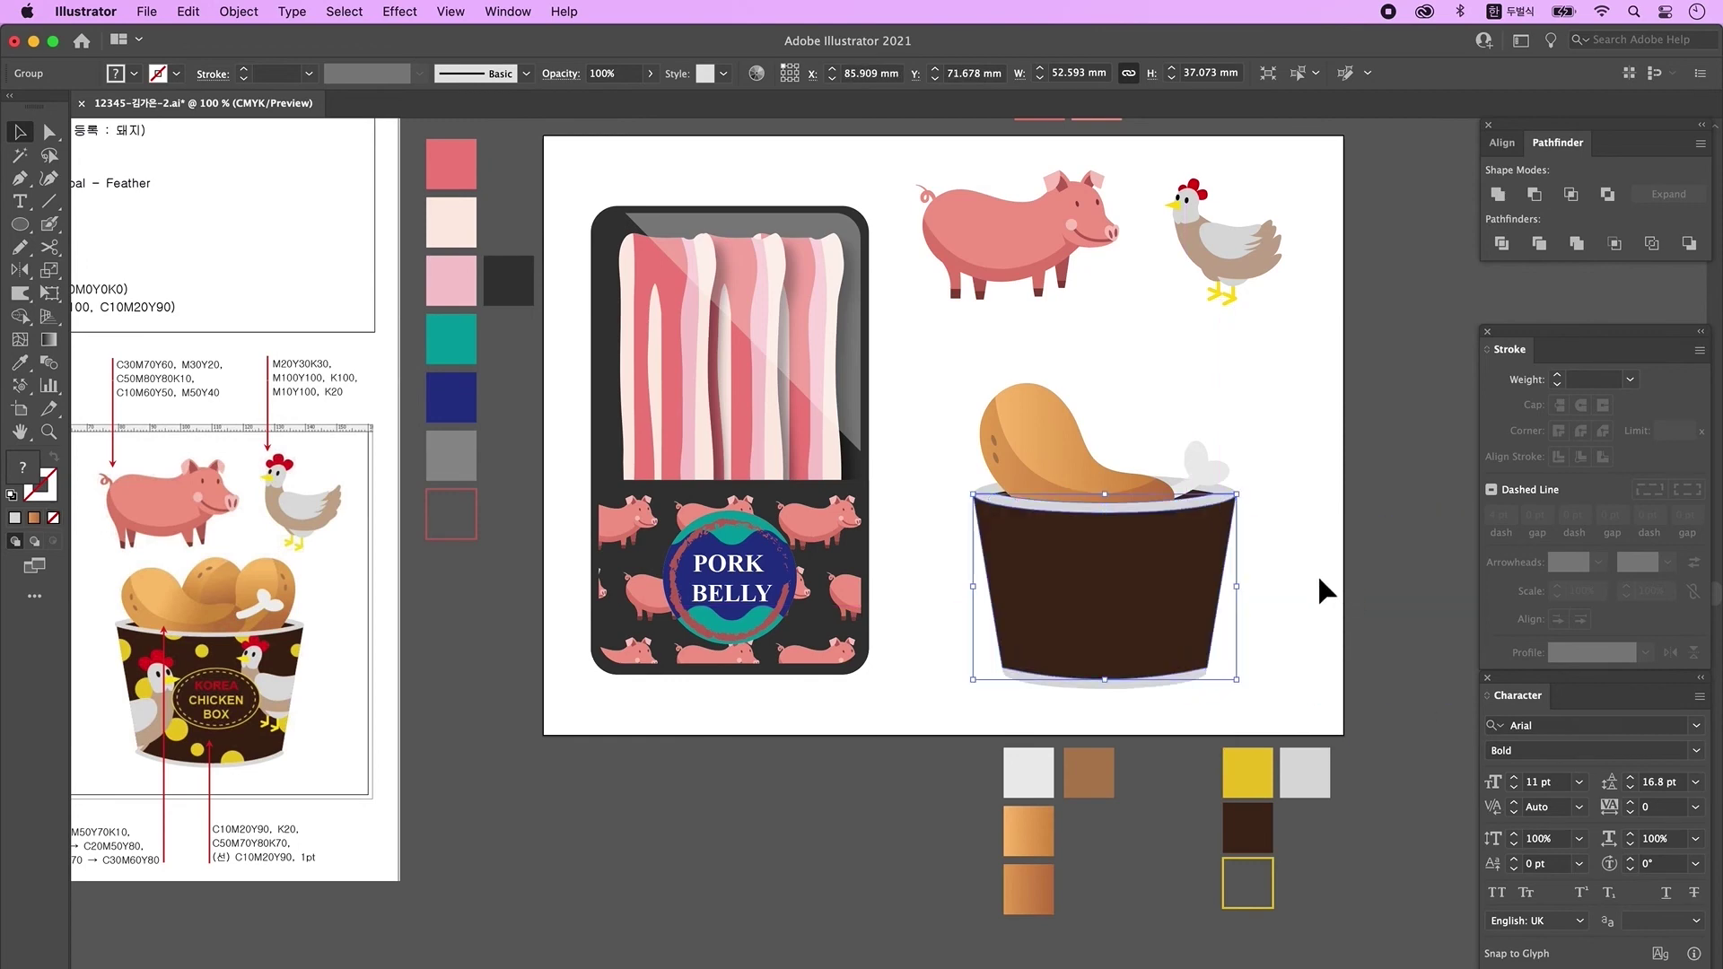
click(1276, 589)
key(super+z)
- Duplicate the drumstick as a steeper copy, reflect it, and place it at the right side of the box opening
drag(1041, 467, 1101, 428)
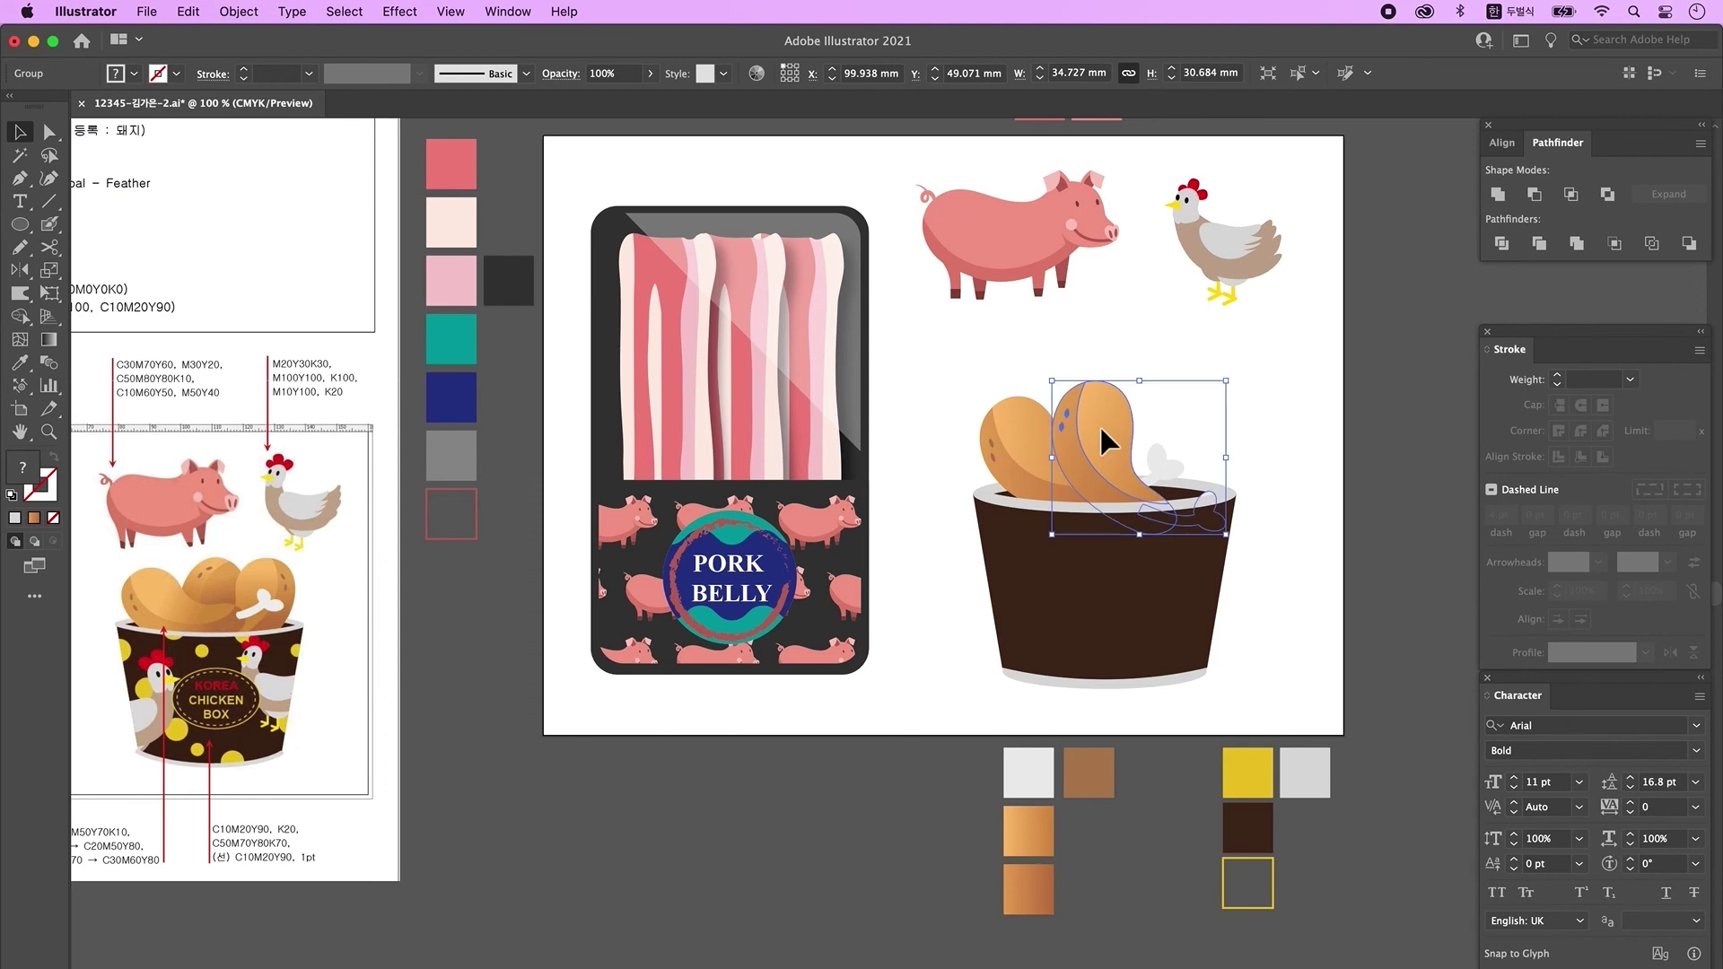
double_click(20, 272)
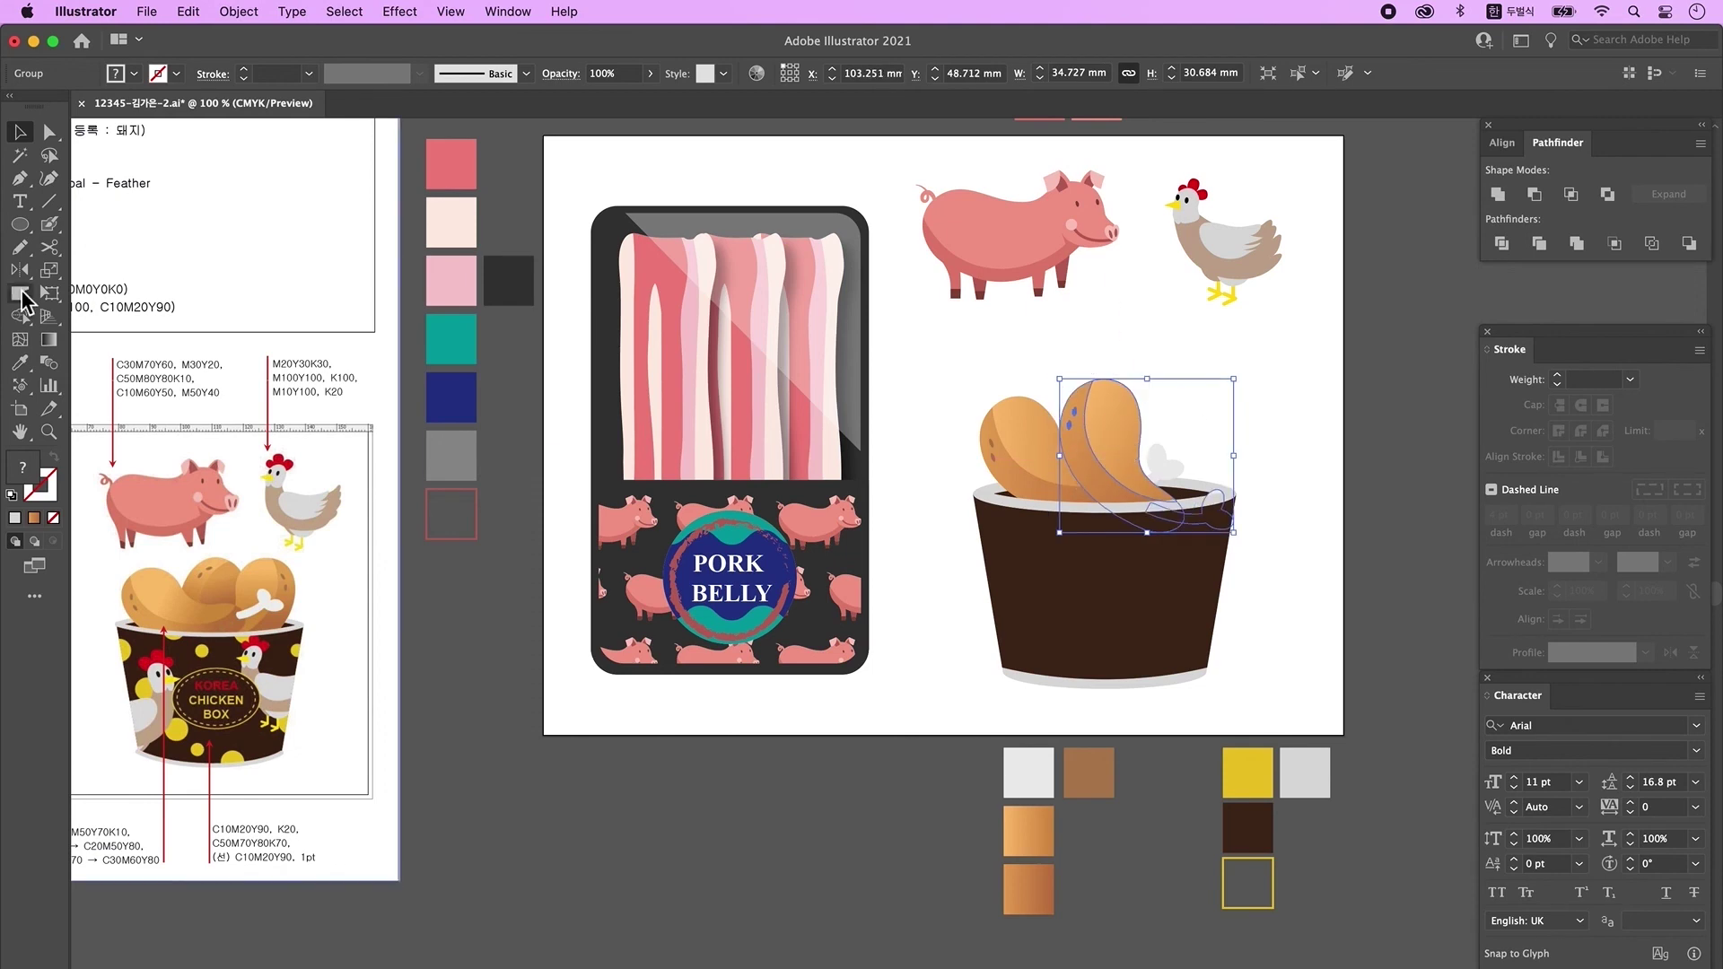
click(531, 609)
click(20, 132)
drag(1196, 456, 1214, 472)
- Send the back part of the box rim behind the drumsticks
click(1204, 498)
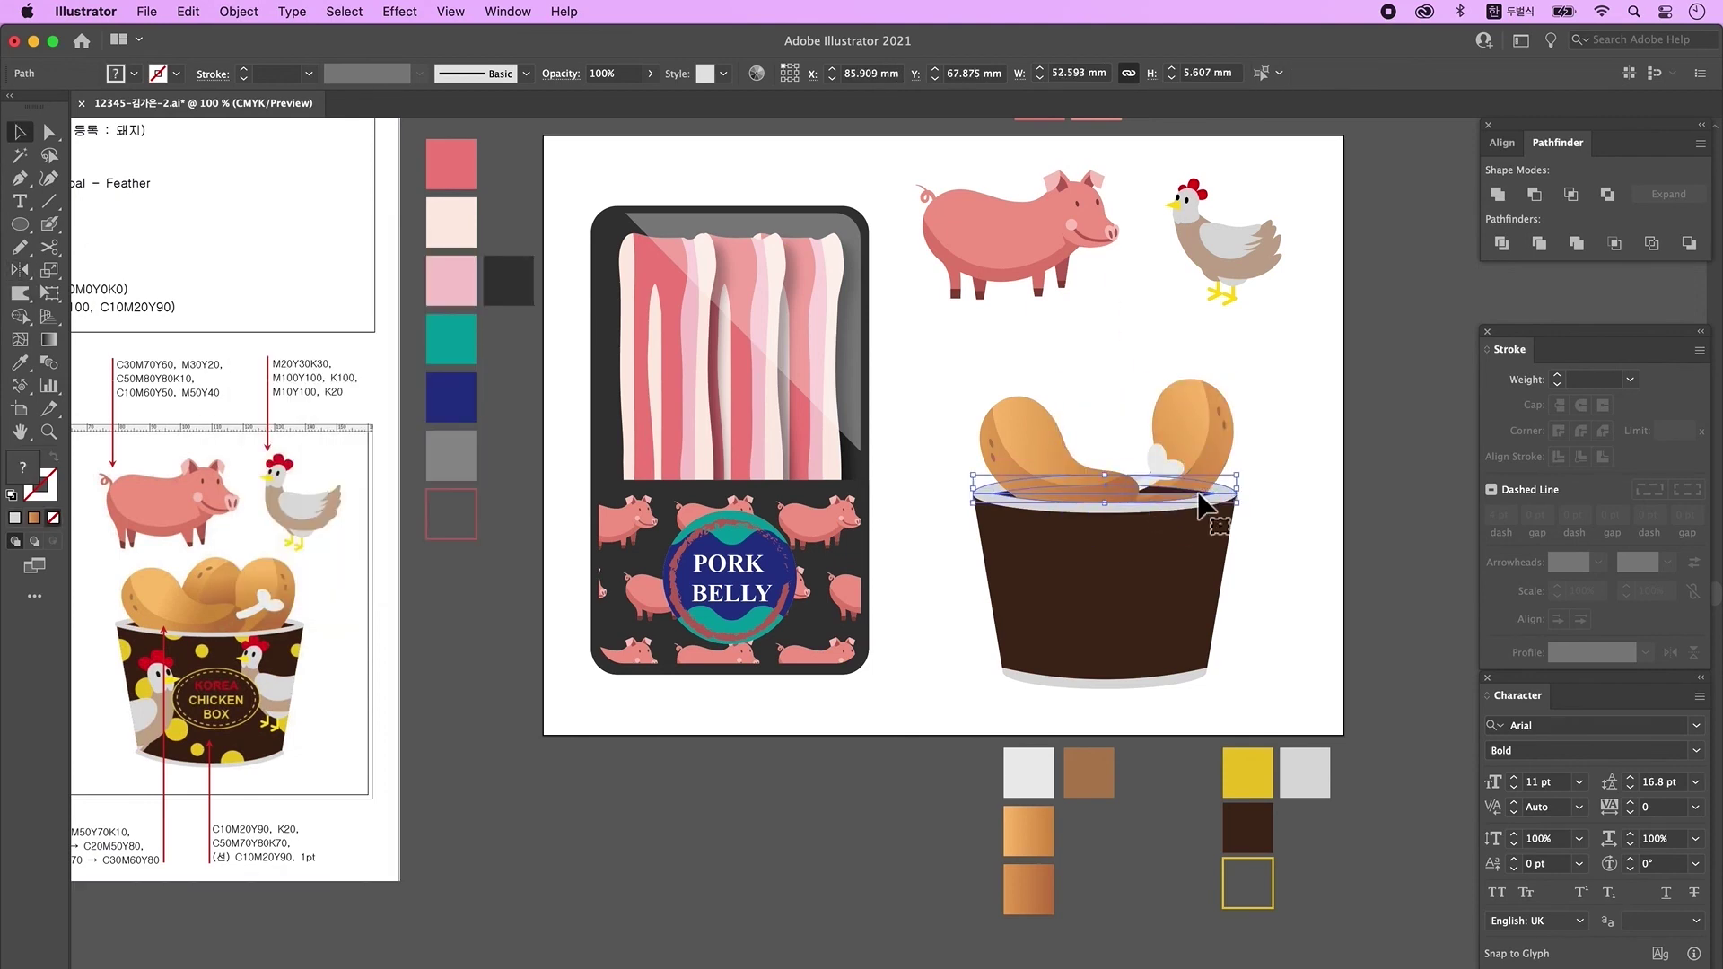
click(1226, 493)
key(super+shift+[)
- Duplicate the right drumstick into the middle of the box opening and reflect the copy
drag(1197, 413, 1128, 445)
double_click(20, 272)
click(484, 557)
key(v)
key(a)
click(1117, 360)
click(1081, 416)
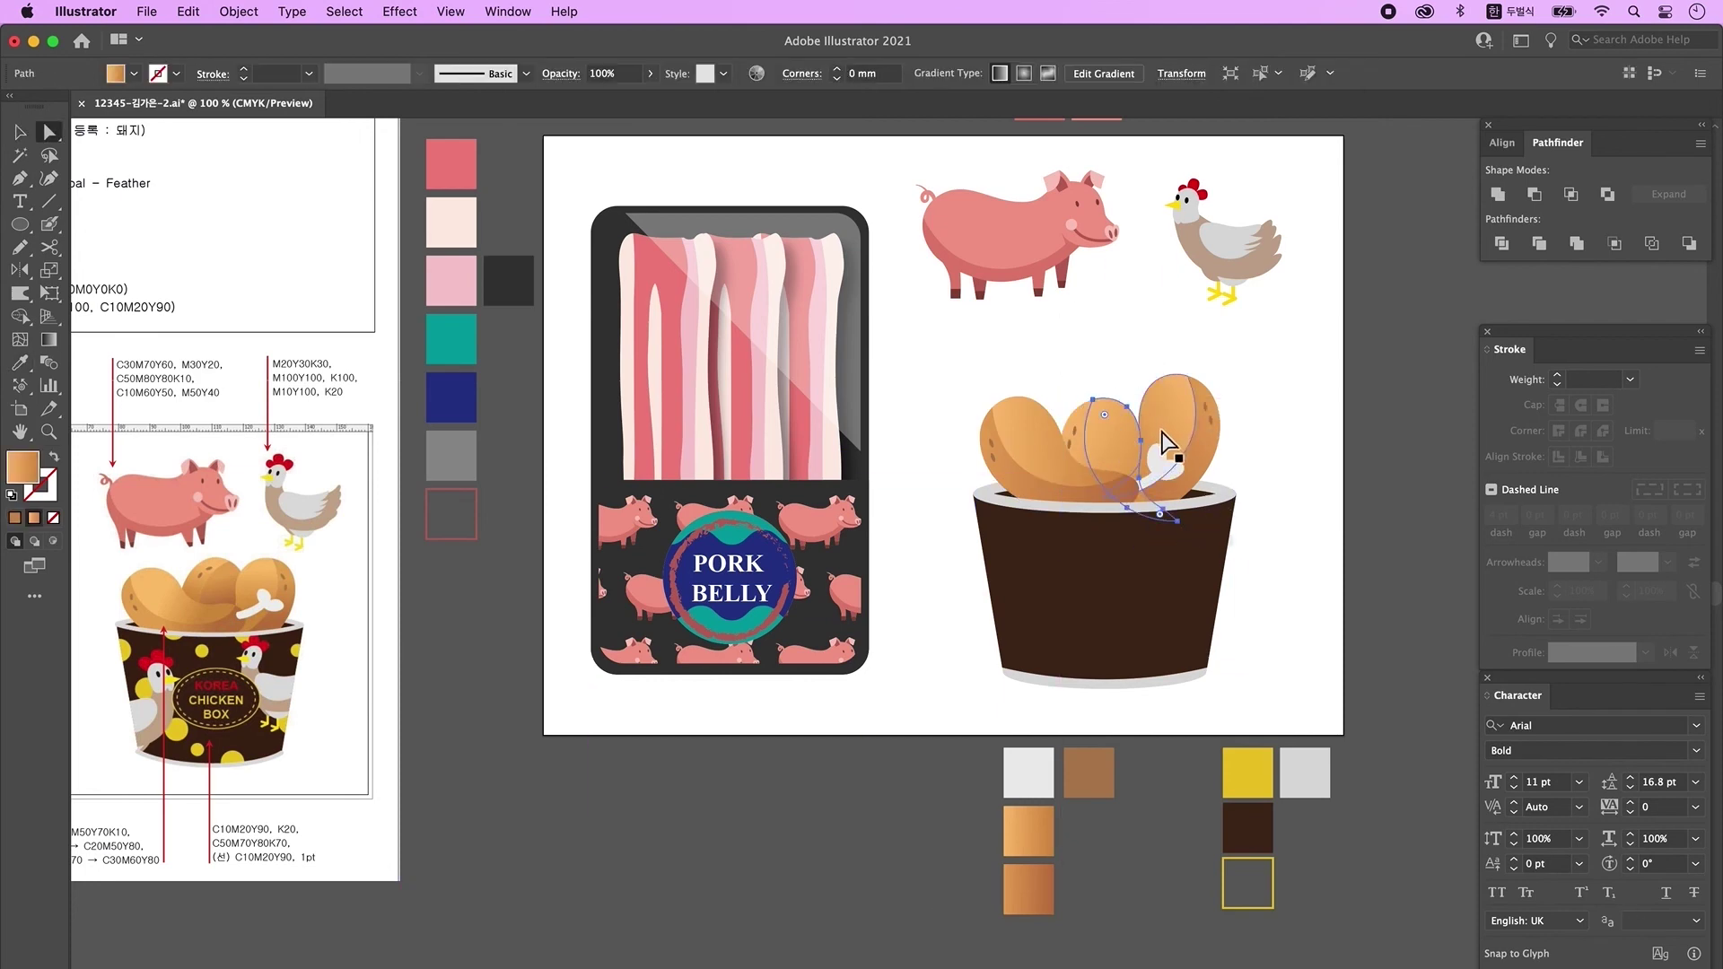
click(1151, 478)
click(954, 348)
- Place copies of the hen on both sides of the box, mirroring and enlarging the left one
scroll(954, 348, left, 1)
key(v)
click(1231, 245)
click(1328, 372)
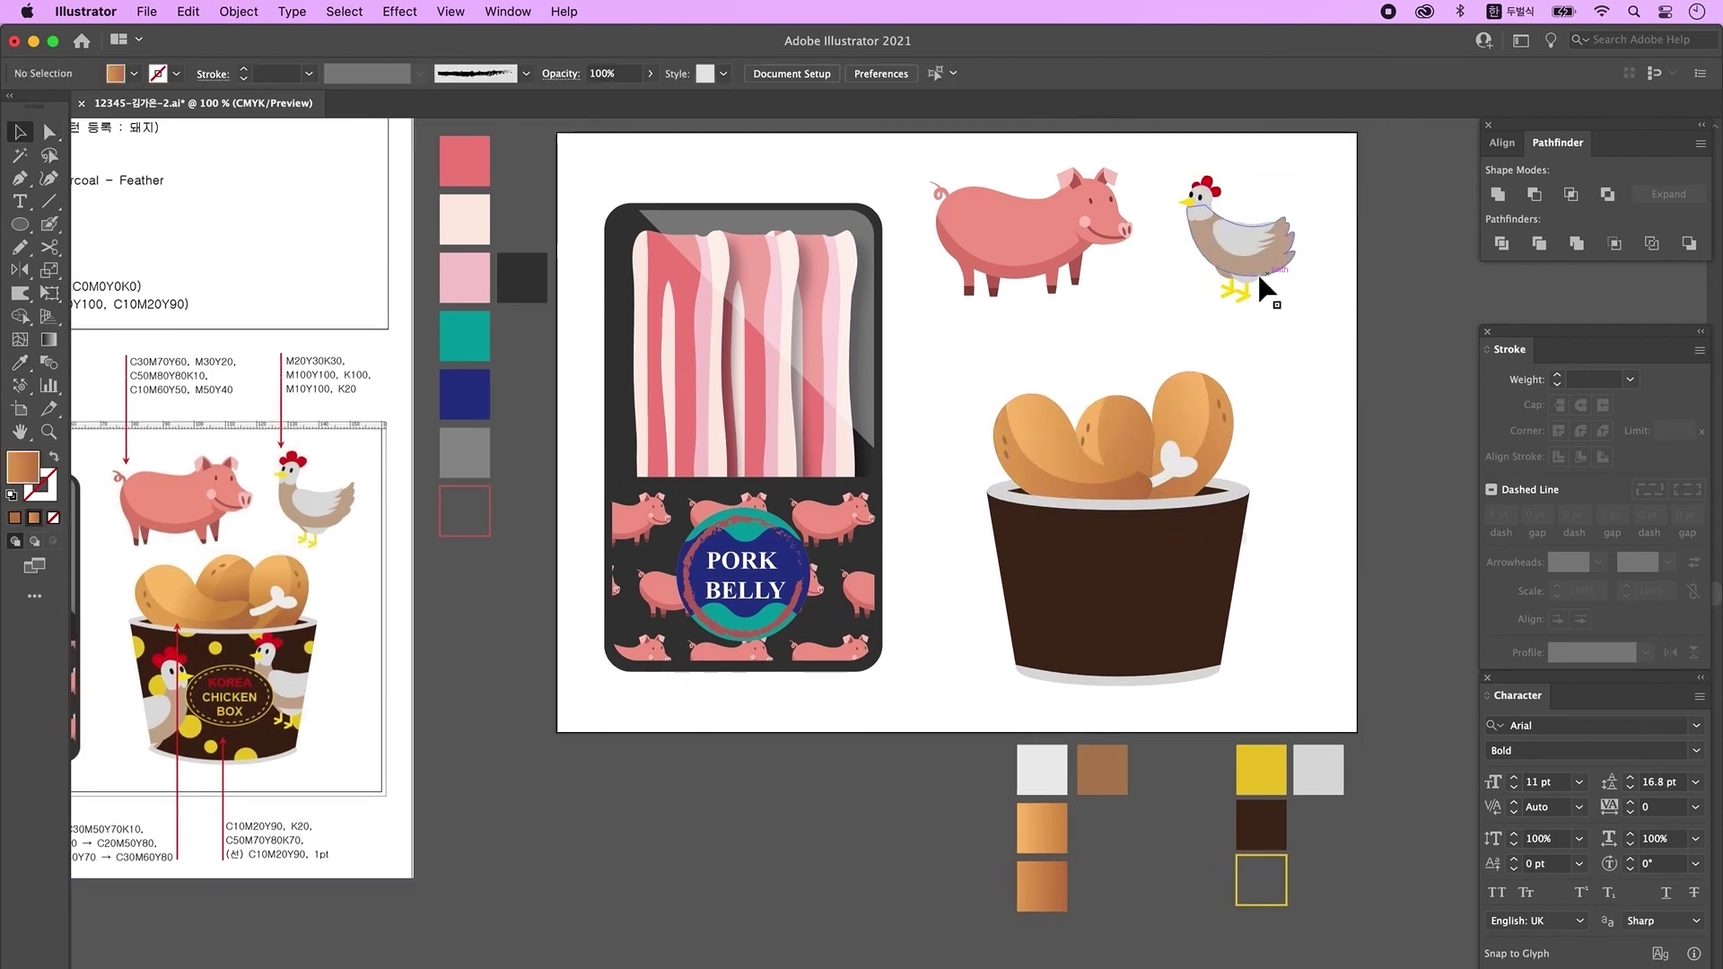
drag(1247, 260, 1047, 614)
double_click(20, 269)
key(Return)
key(v)
drag(1078, 544, 1094, 527)
mouse_move(1056, 613)
mouse_down()
mouse_move(1033, 617)
mouse_move(1040, 631)
mouse_move(1094, 624)
mouse_move(1051, 618)
mouse_up()
click(1259, 634)
scroll(1260, 633, down, 1)
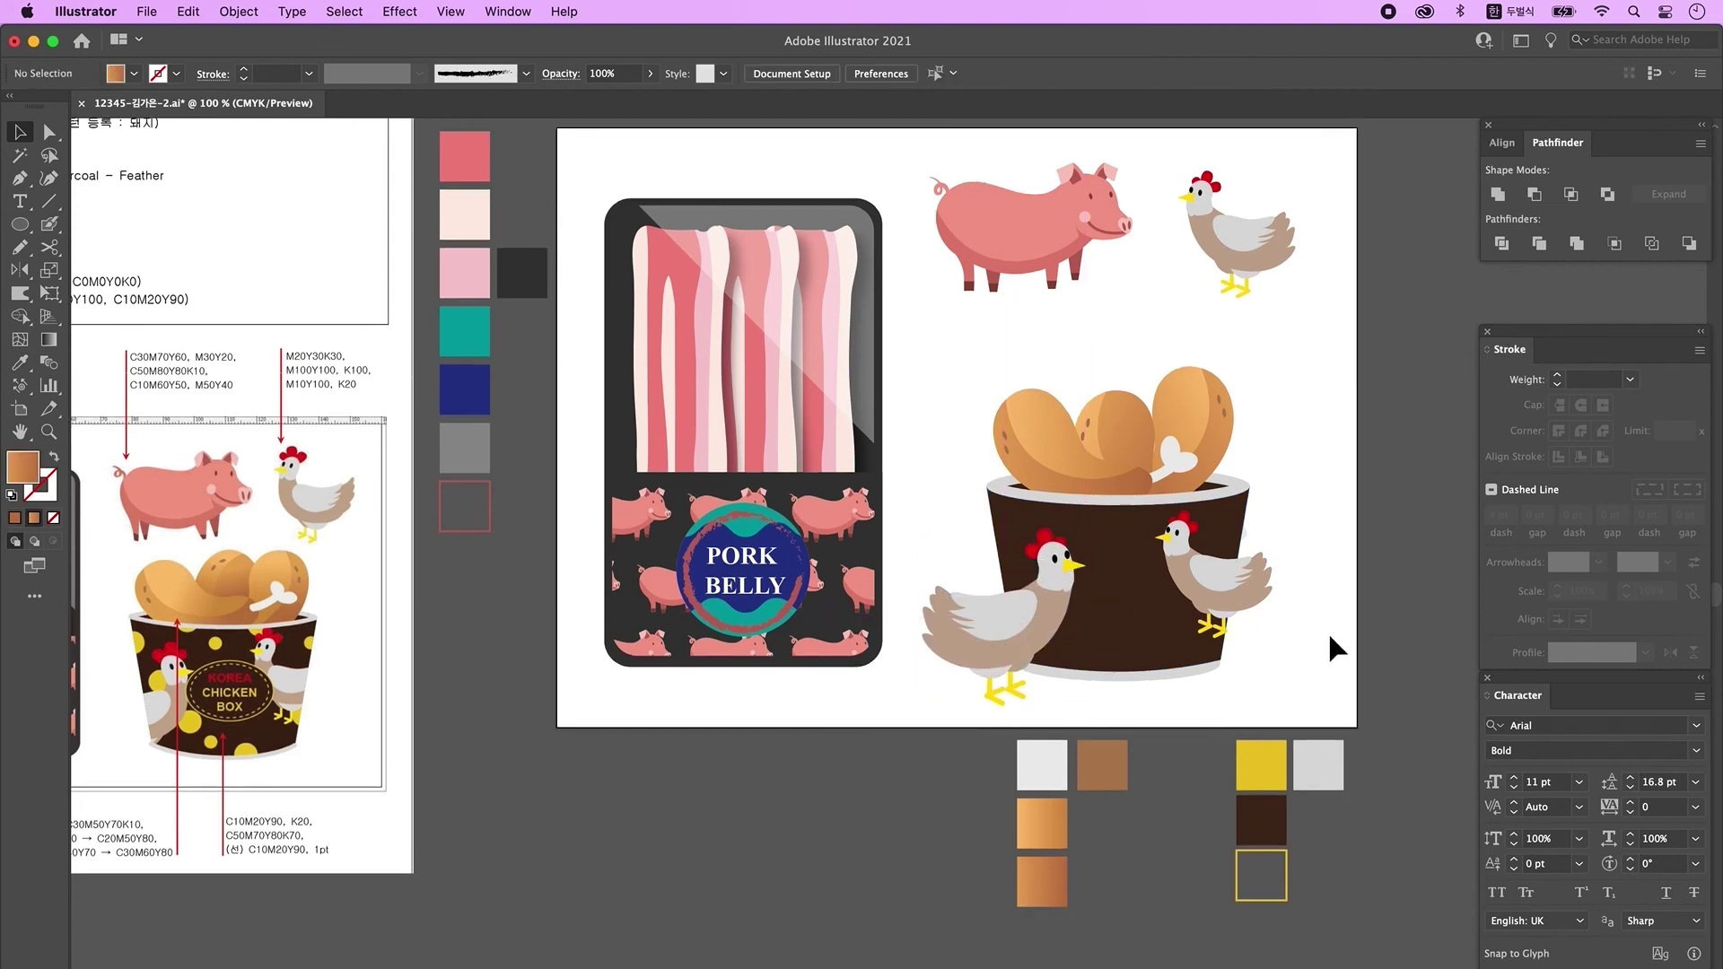
- Draw circular dots on the box front with the yellow swatch colour
click(1260, 768)
click(19, 225)
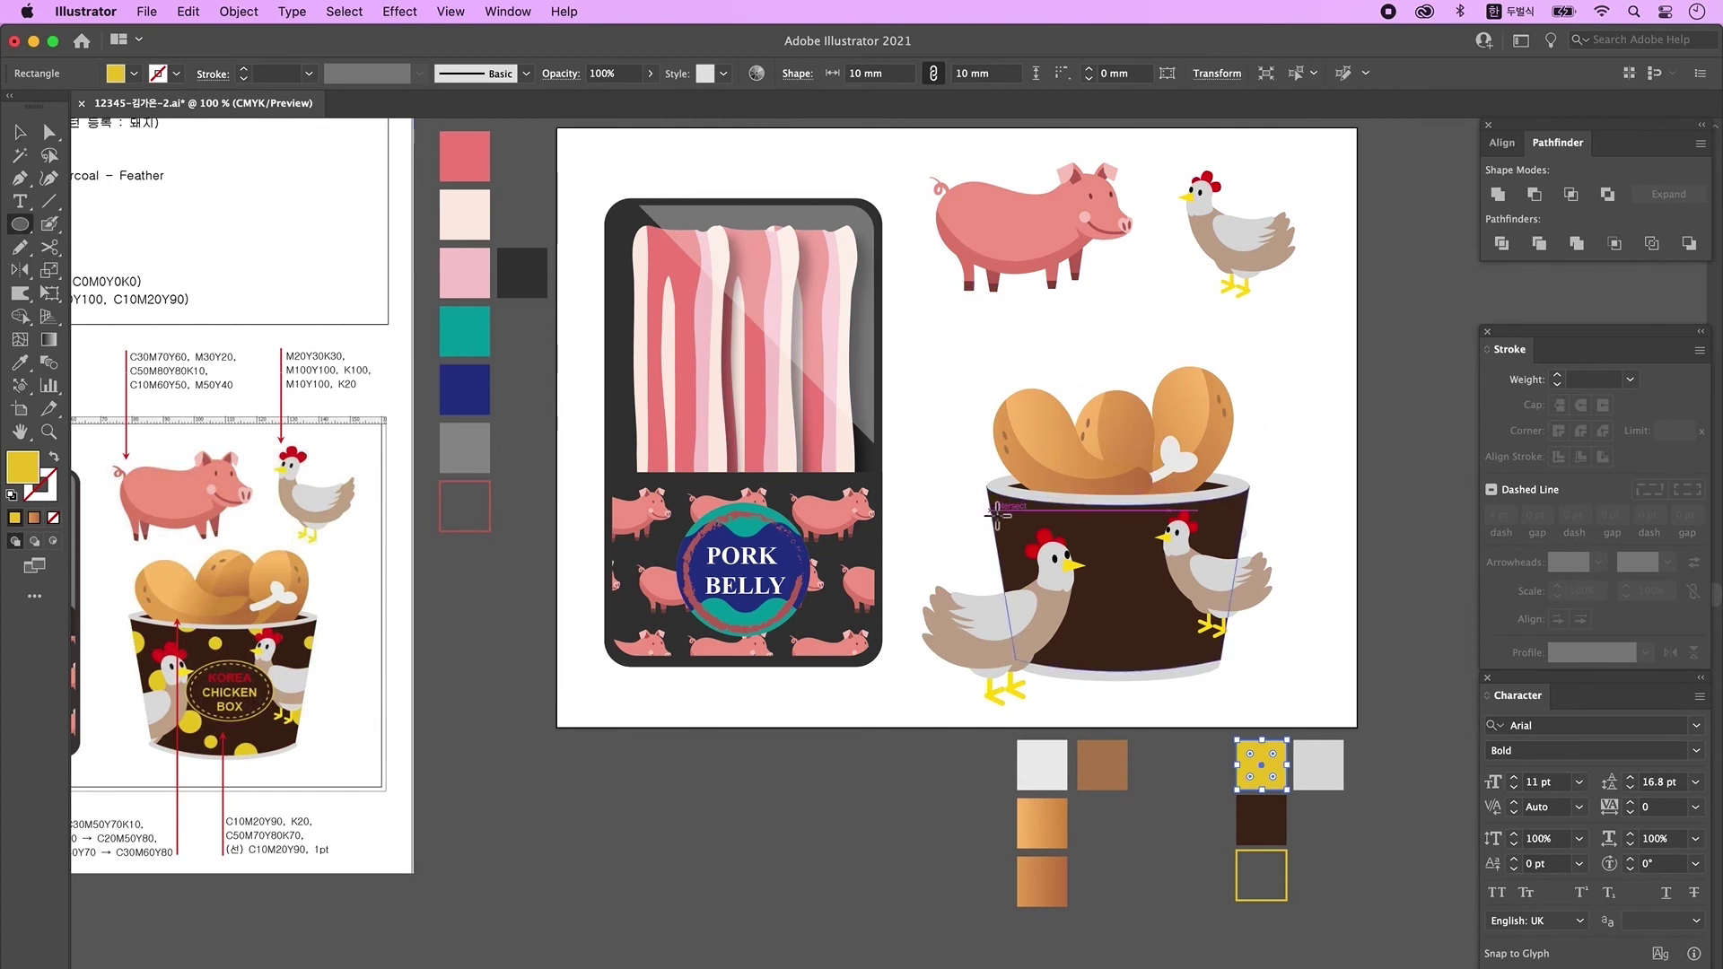
drag(976, 515, 1110, 544)
key(v)
drag(1126, 548, 1108, 612)
- Bring the left hen in front of the dots and scatter more yellow dots of different sizes across the box
scroll(1112, 533, down, 3)
scroll(1138, 617, up, 2)
click(1018, 609)
key(super+shift+bracketright)
drag(1105, 592, 1209, 517)
click(1200, 664)
key(super+equal)
click(1198, 656)
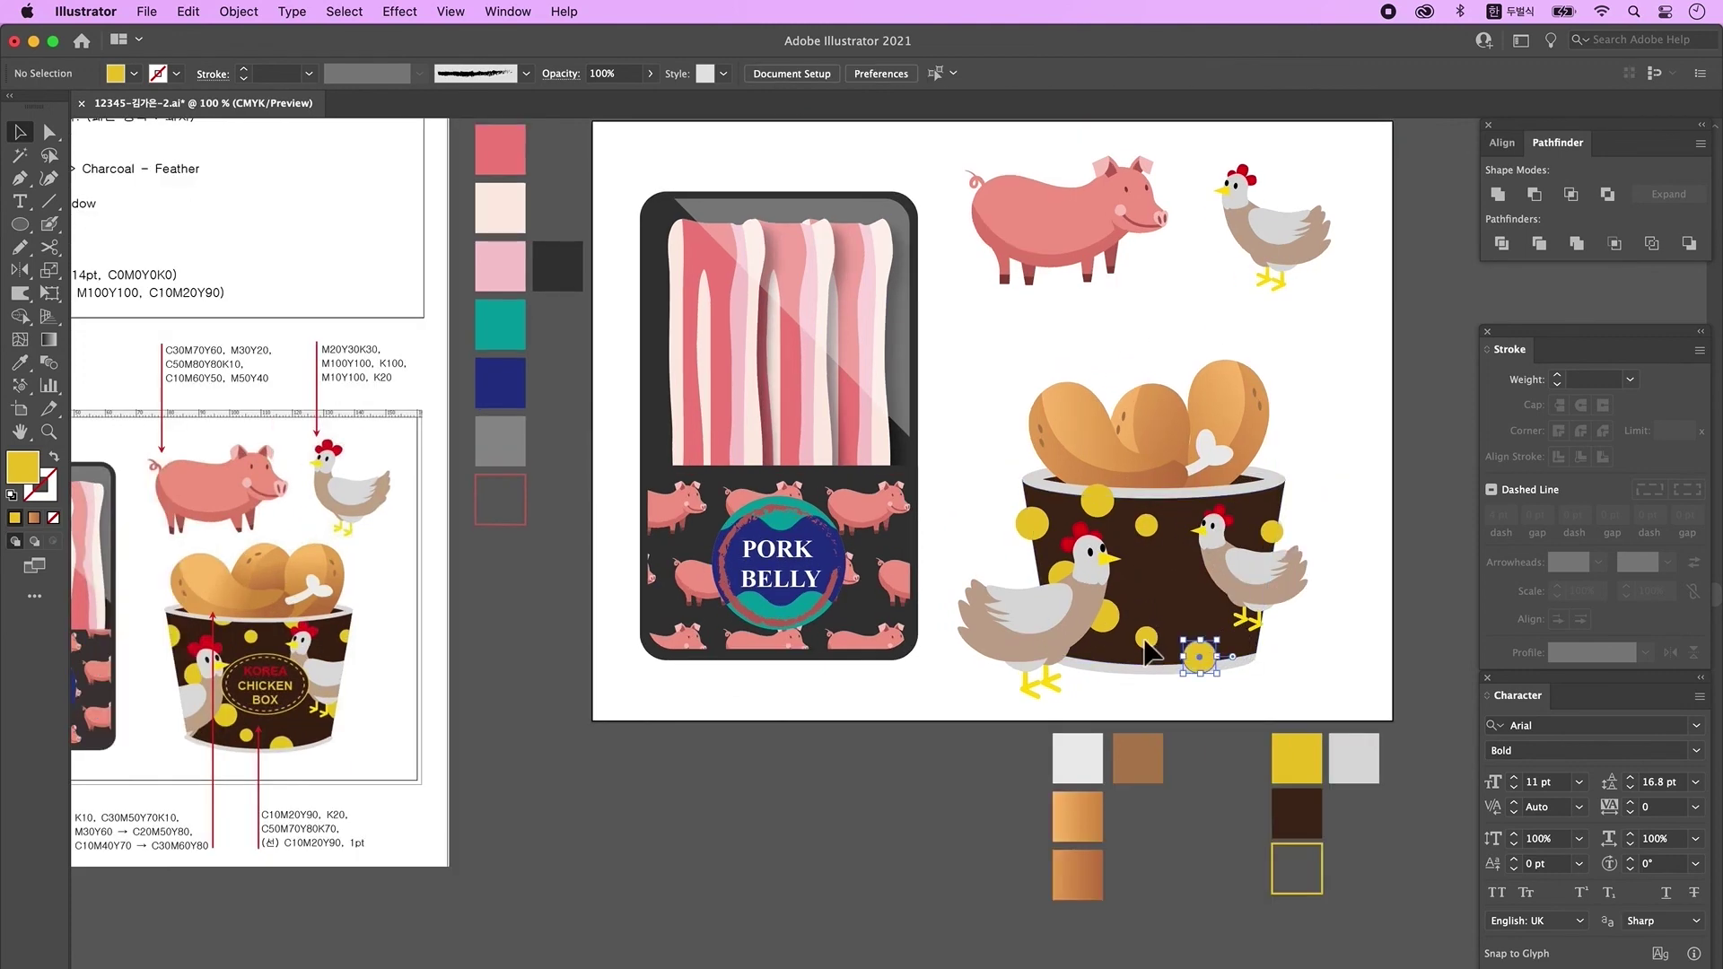
- Group both hens on the box together with all the yellow dots
drag(1194, 673, 1045, 533)
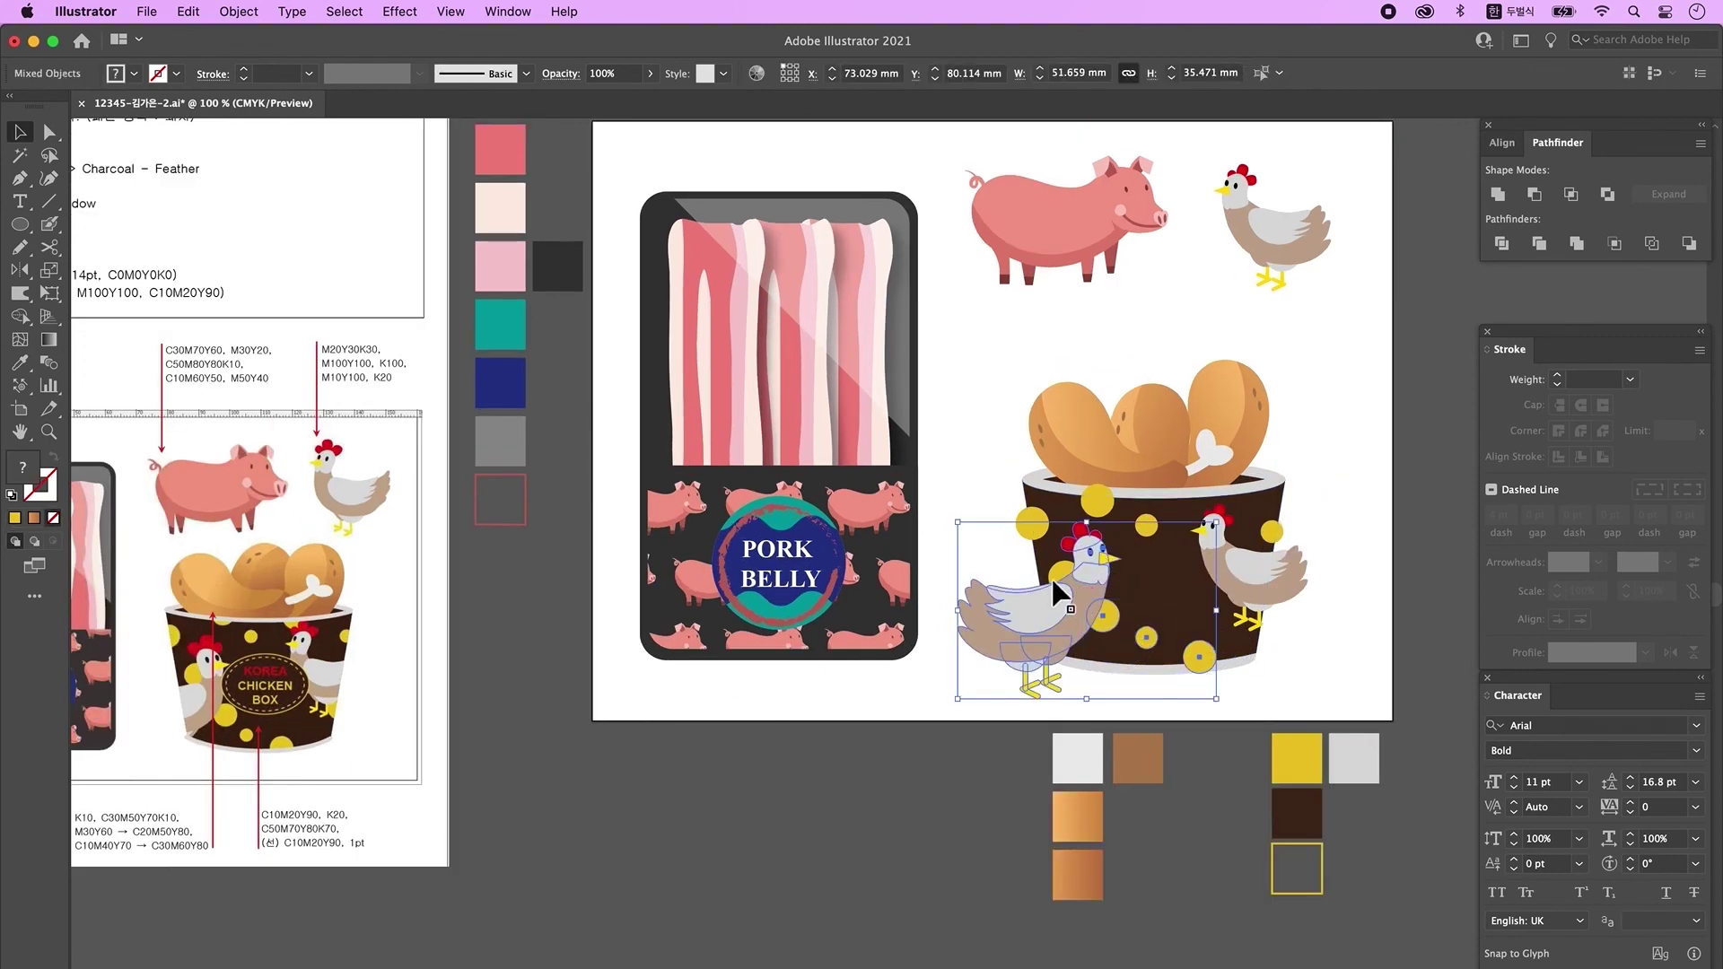
shift+click(1033, 520)
shift+click(1098, 499)
shift+click(1147, 521)
shift+click(1267, 567)
right_click(1268, 571)
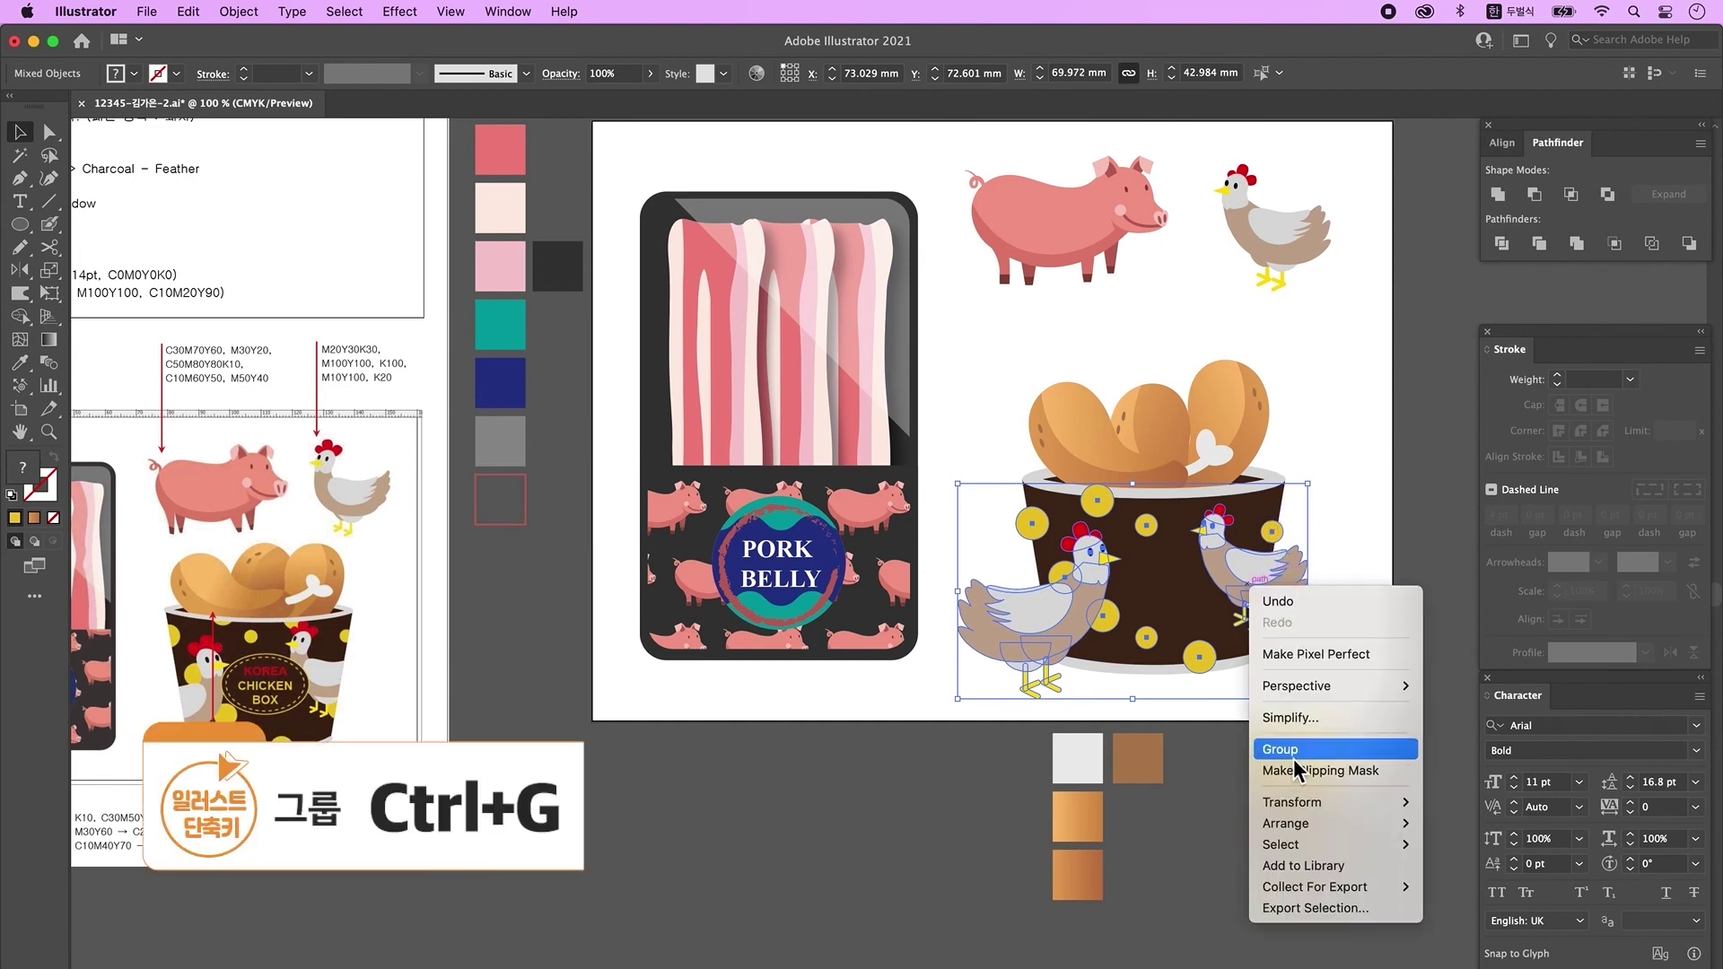
click(1301, 744)
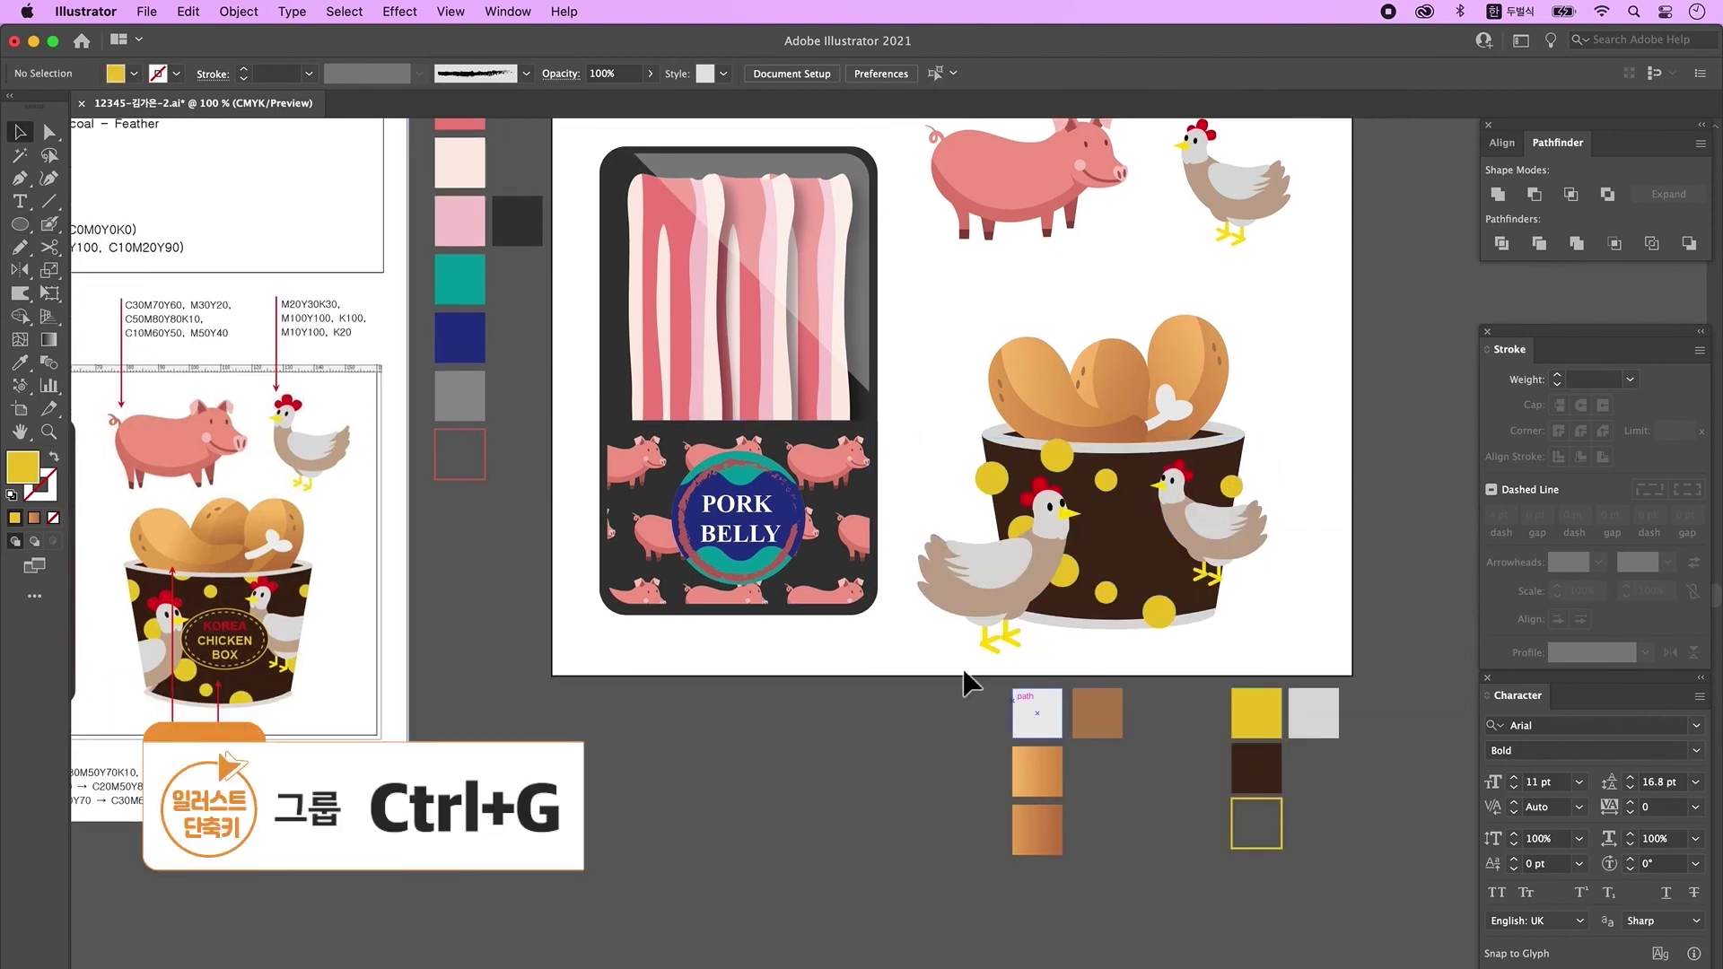
- Draw a yellow ellipse of about 29.8 × 19.3 mm between the two hens on the box front
click(20, 223)
drag(1108, 538, 1189, 594)
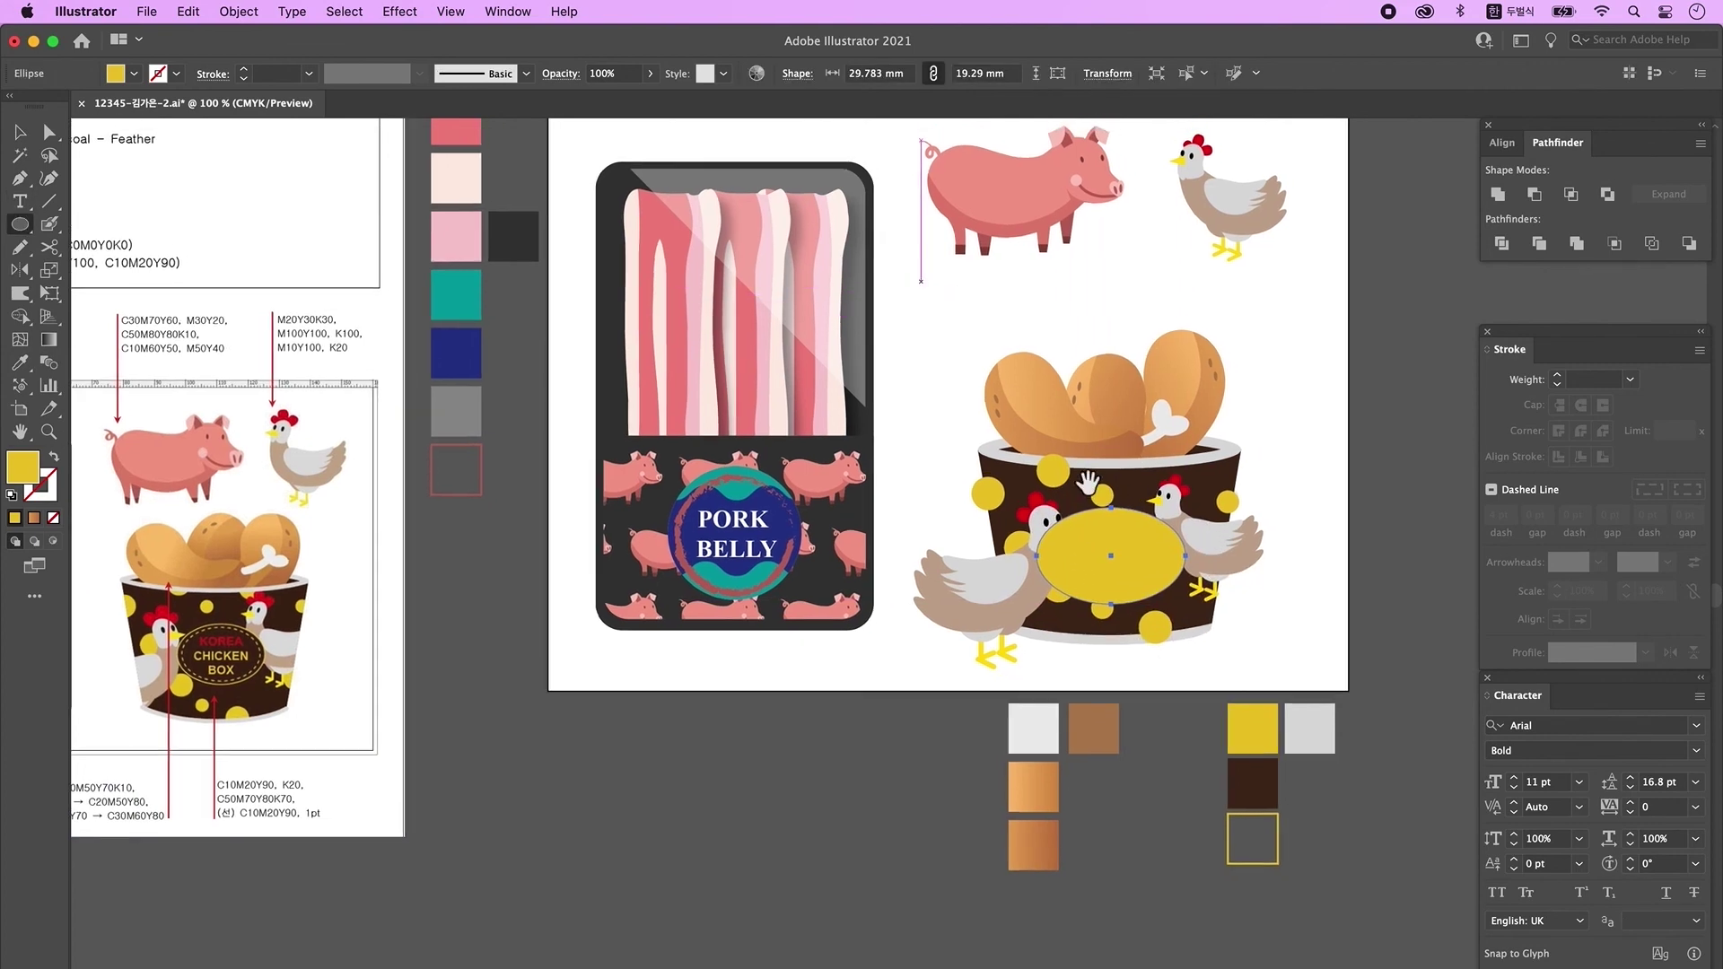
click(19, 133)
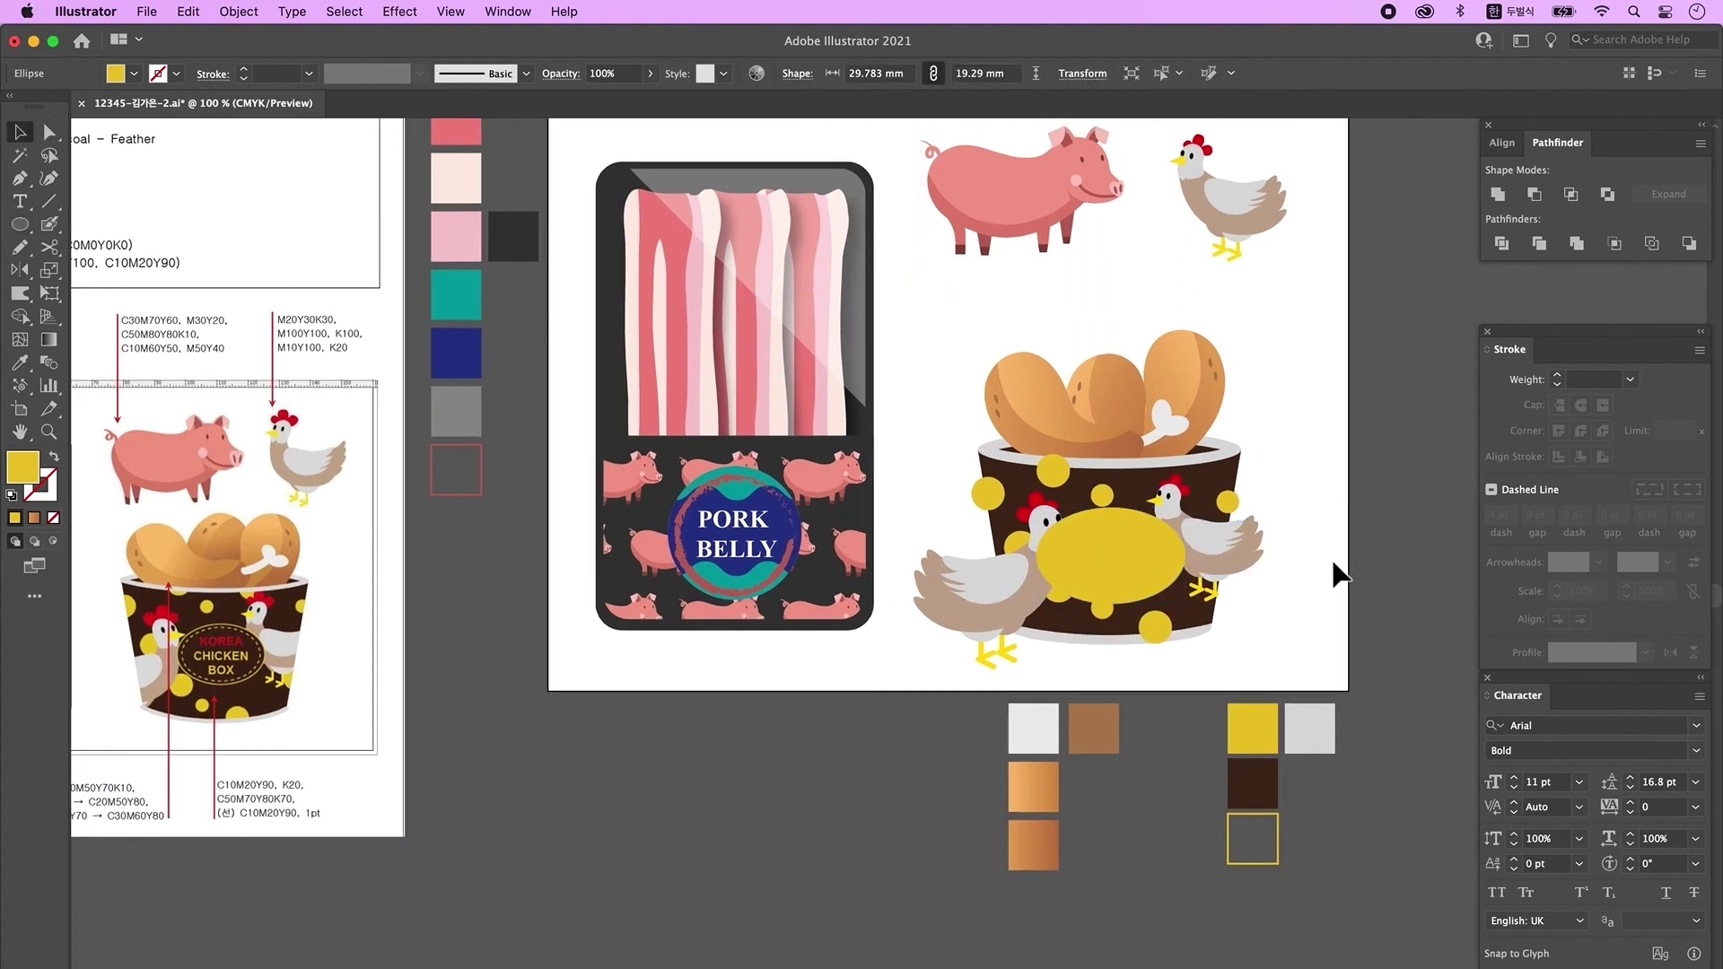
- Fill the label ellipse with dark brown and place the "KOREA CHICKEN BOX" text over it
click(1336, 556)
key(super+minus)
drag(1212, 611, 1504, 679)
drag(775, 295, 1194, 661)
super+click(1106, 679)
drag(945, 639, 1031, 655)
click(887, 553)
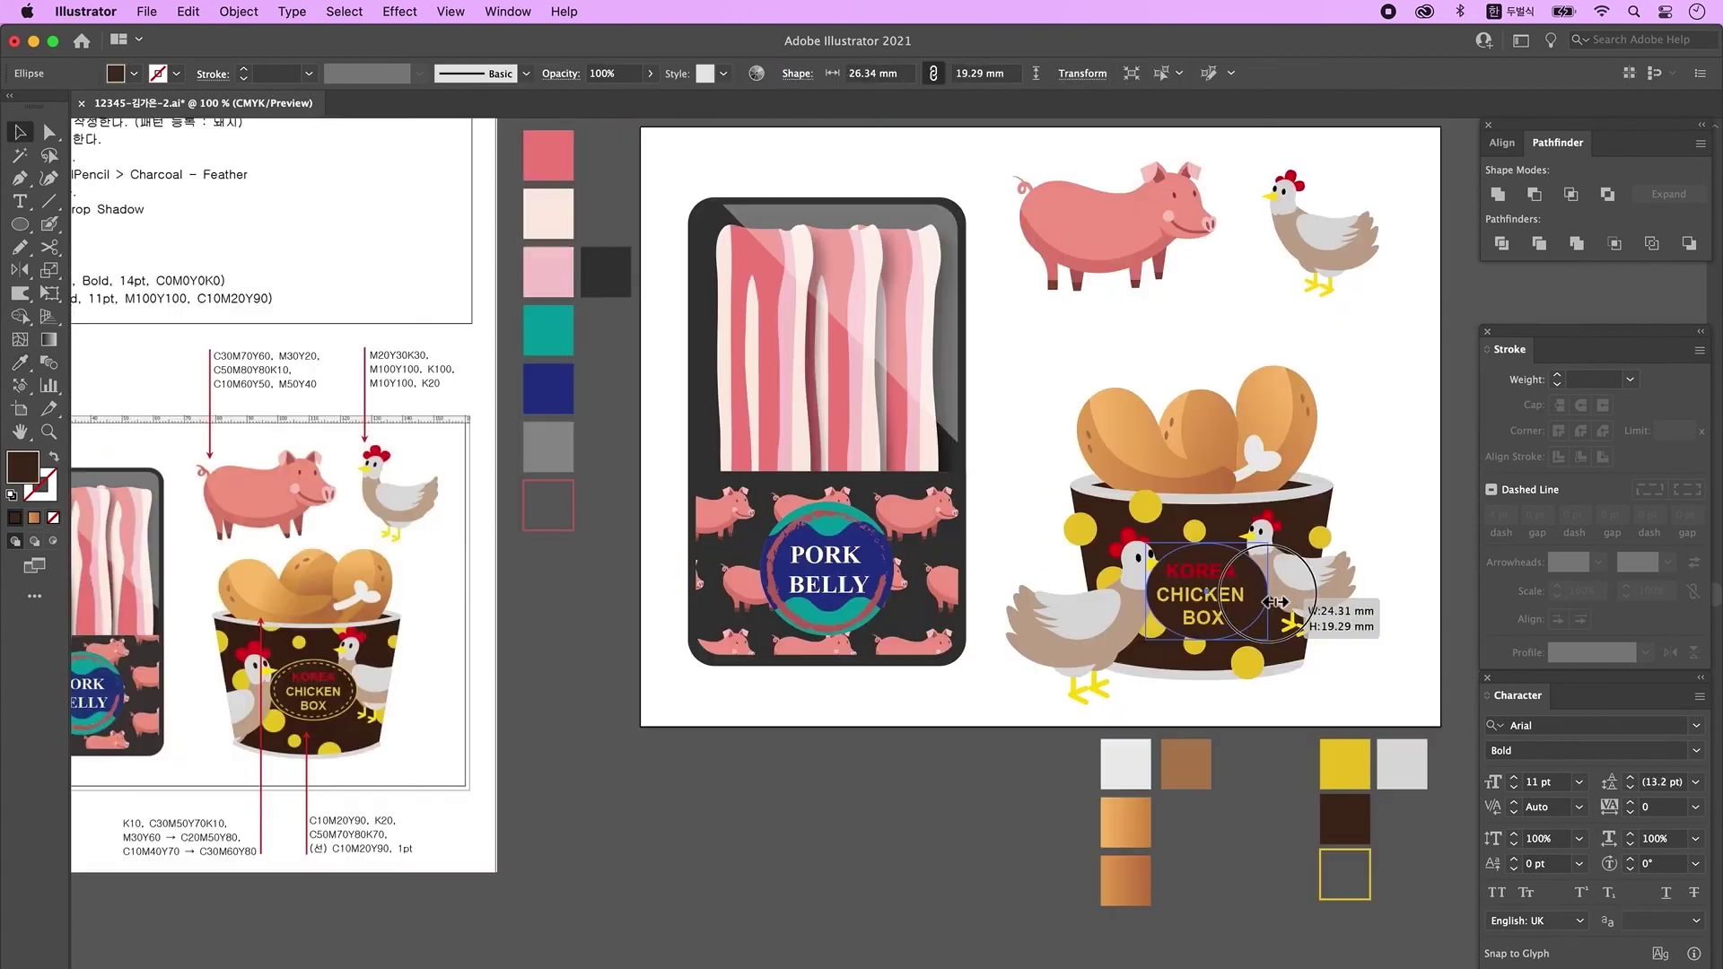
- Narrow the label ellipse to about 26.5 × 19.3 mm and give it a 1 pt yellow outline with dark brown fill
drag(1337, 594, 1270, 604)
drag(1154, 598, 1149, 598)
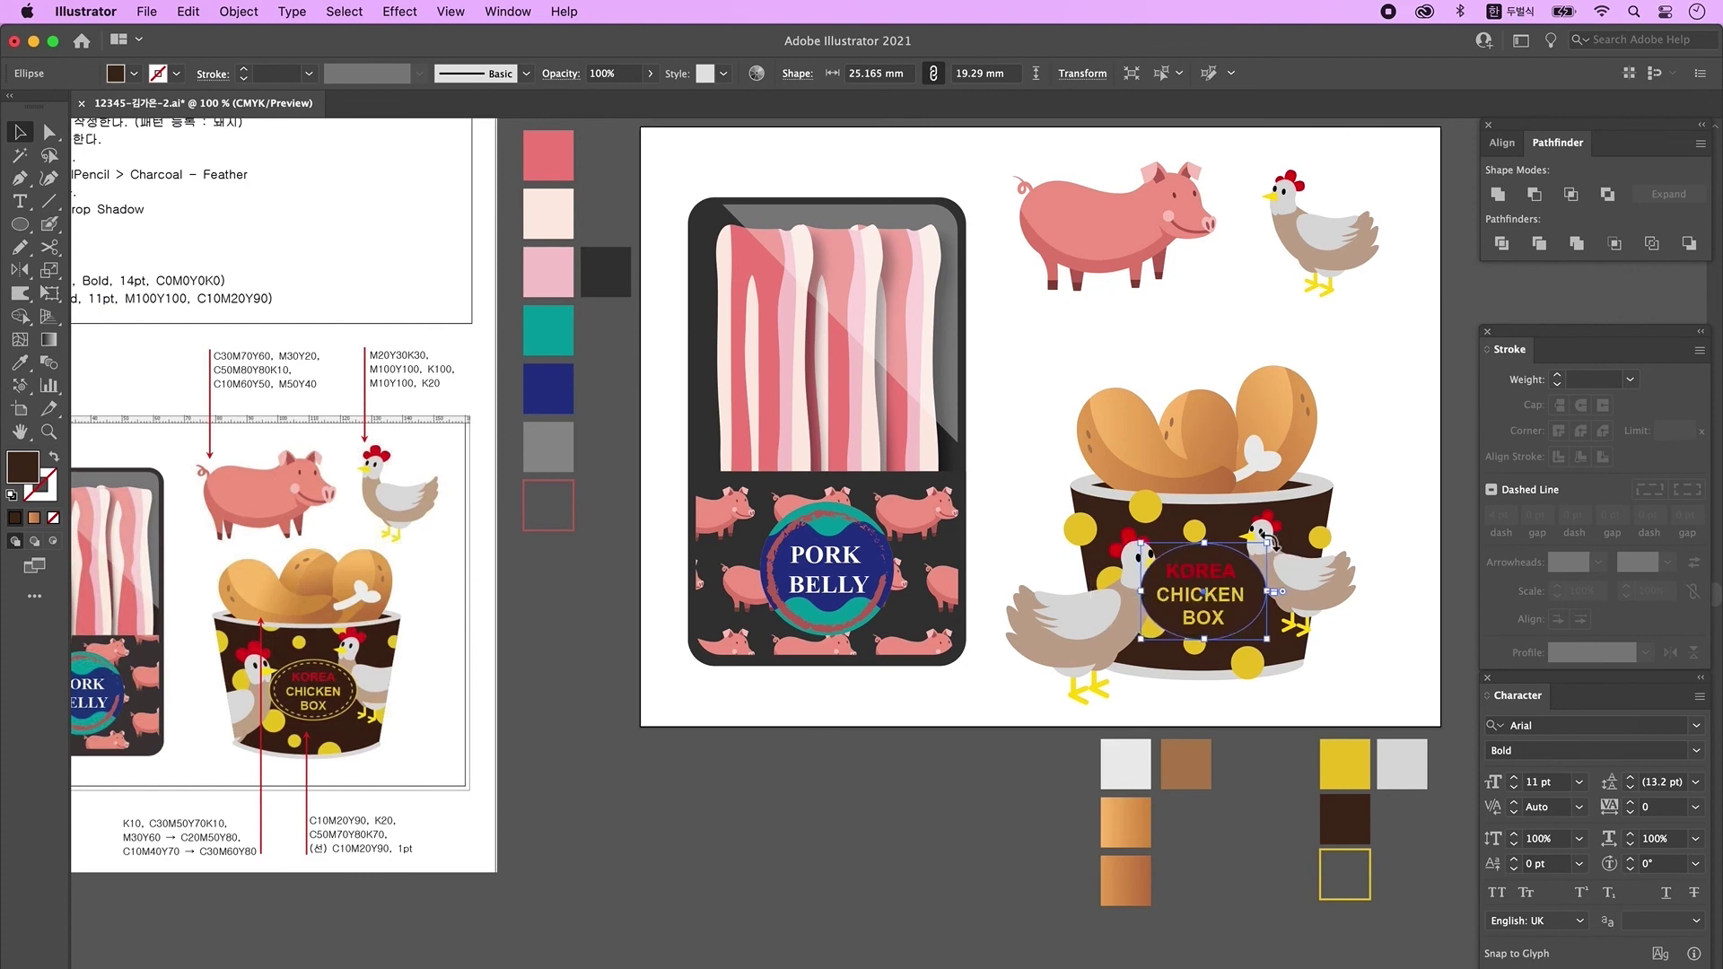
scroll(1390, 913, up, 2)
key(i)
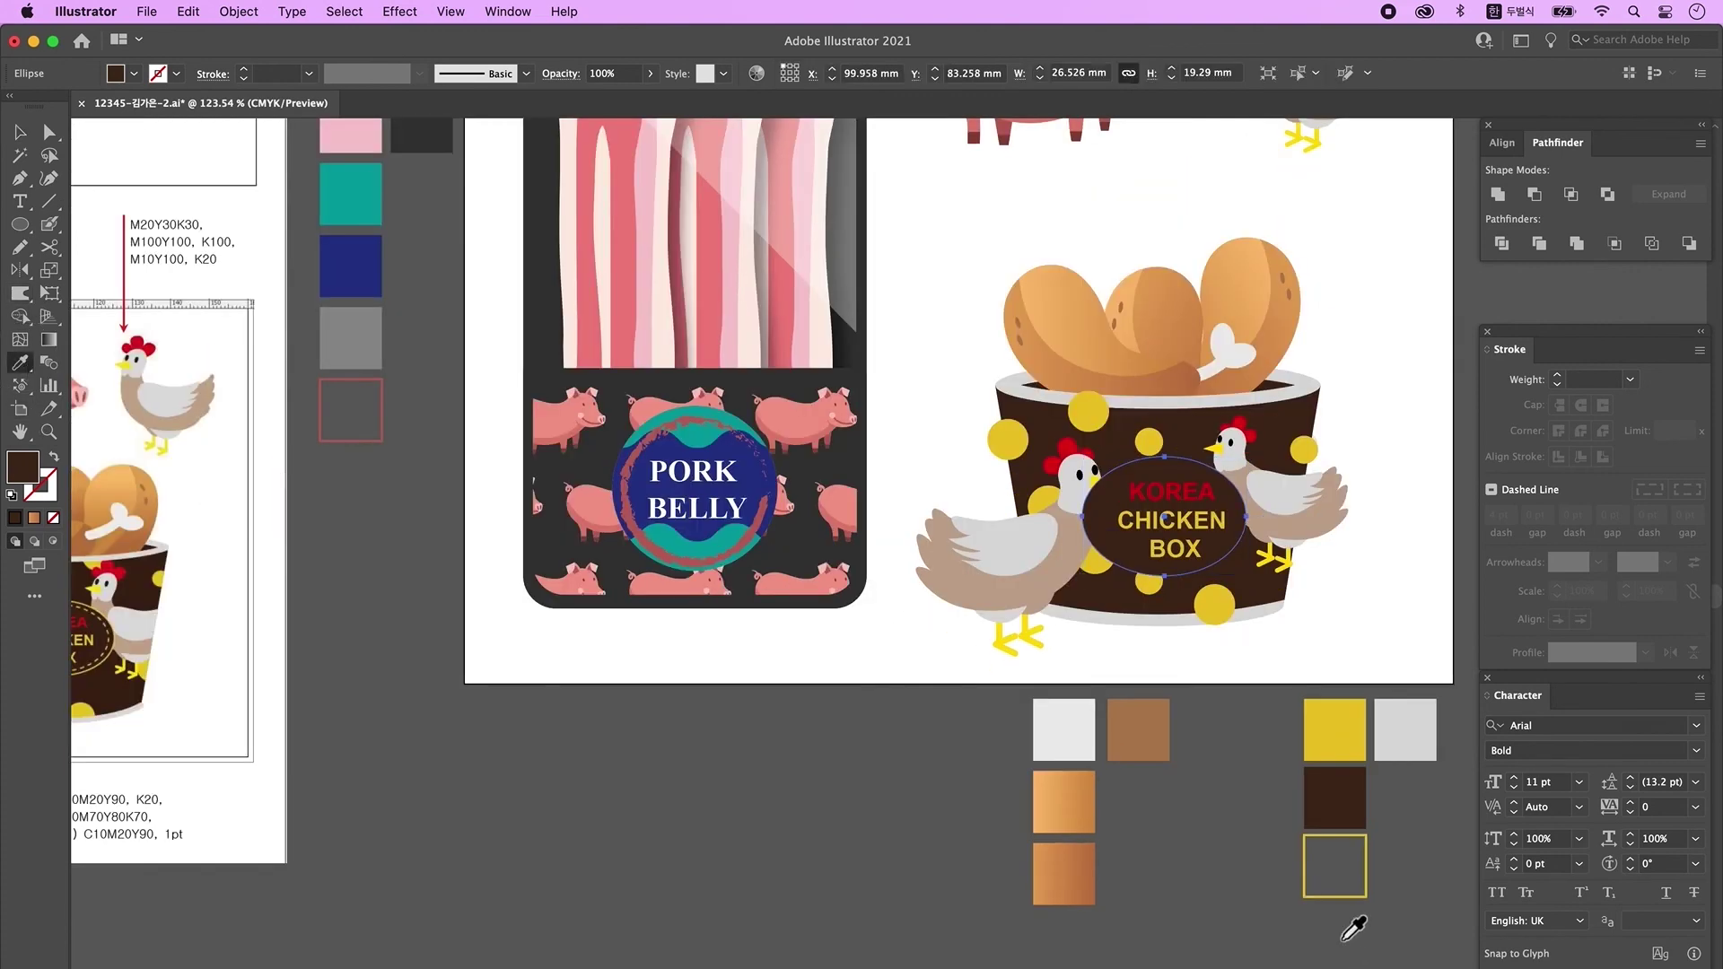
click(1355, 898)
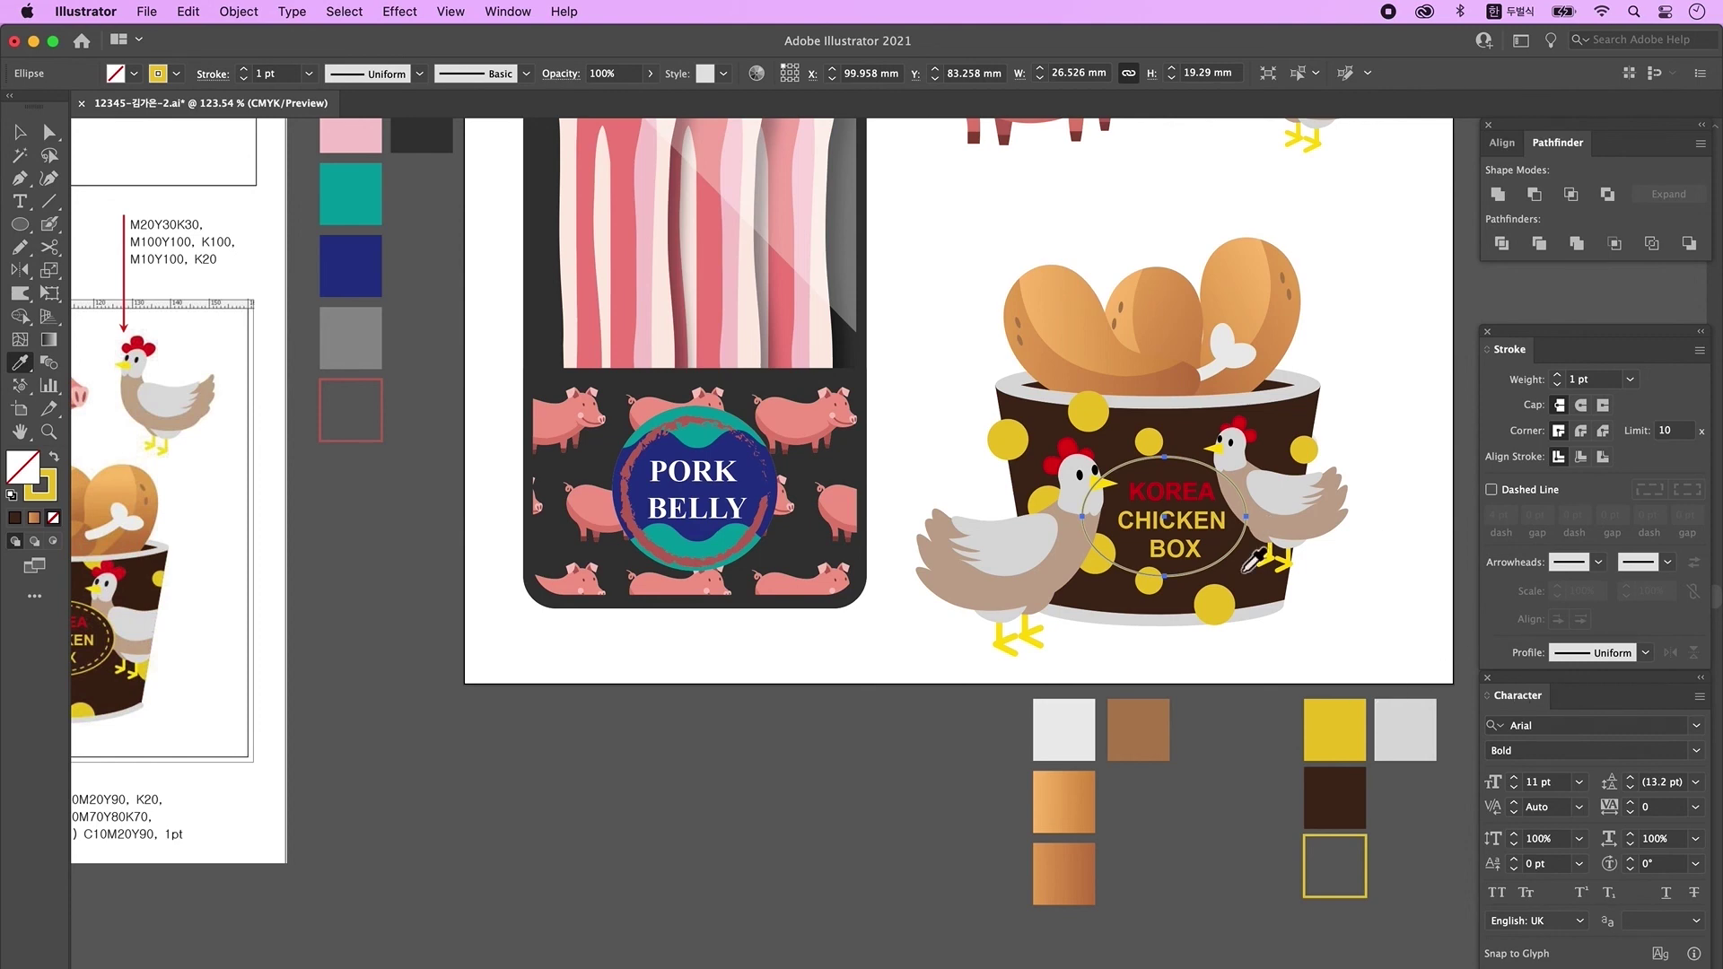
click(1343, 801)
click(20, 134)
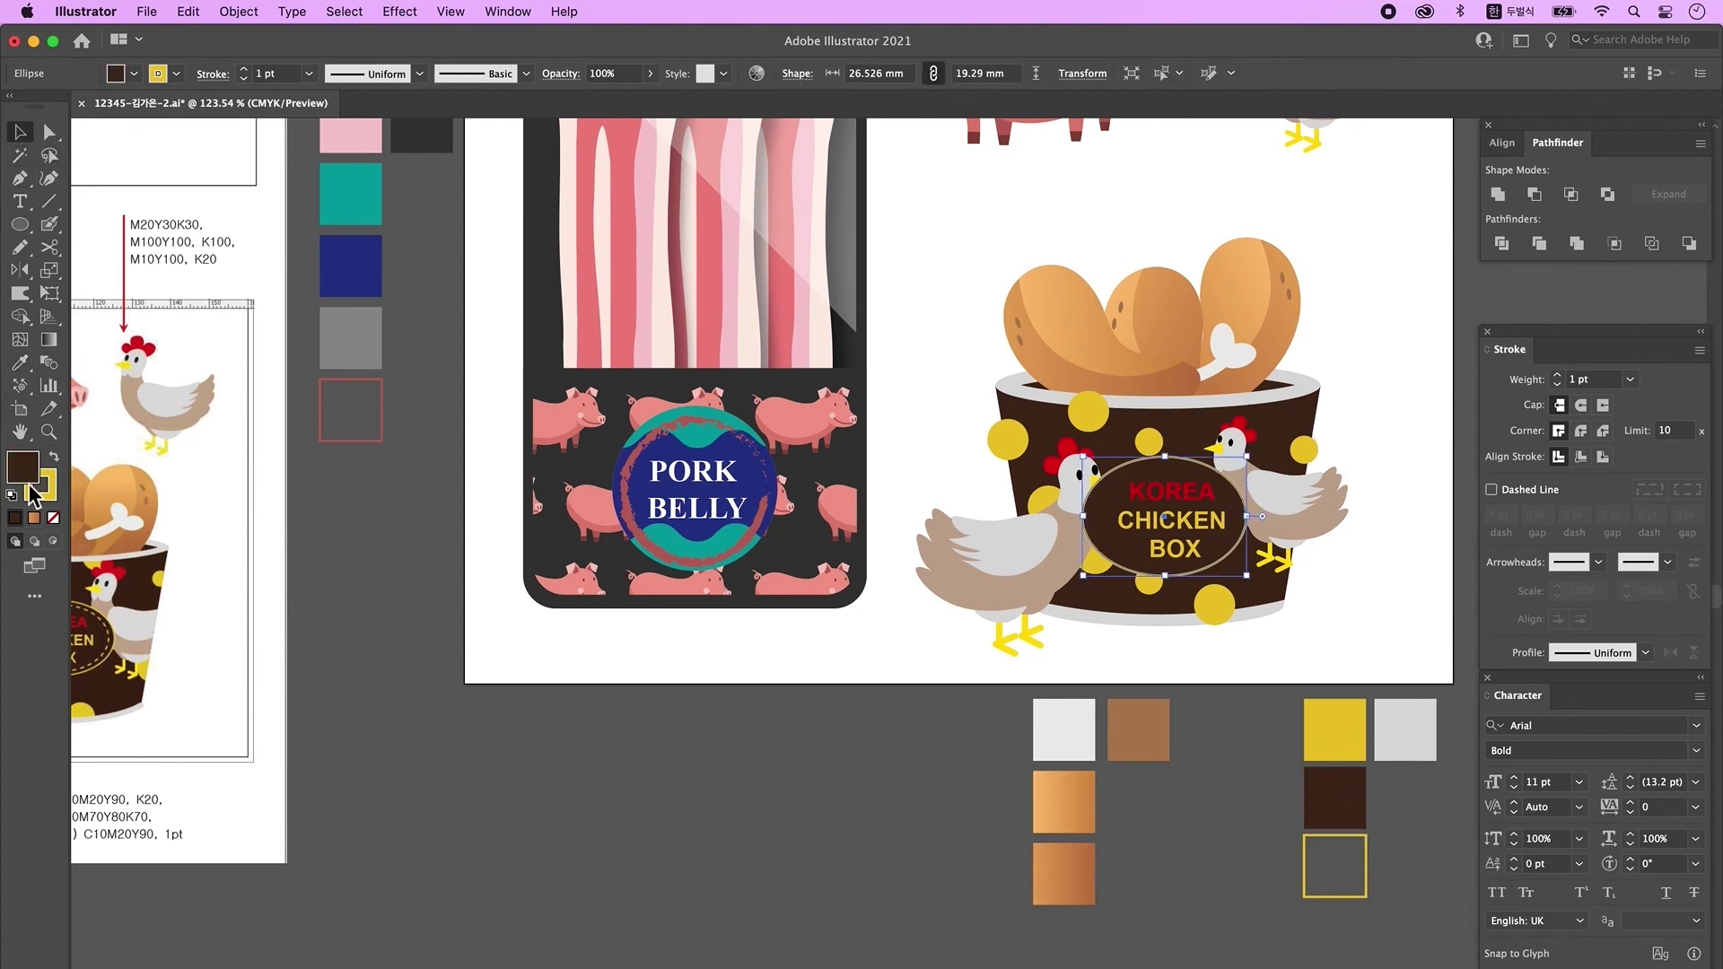
click(519, 764)
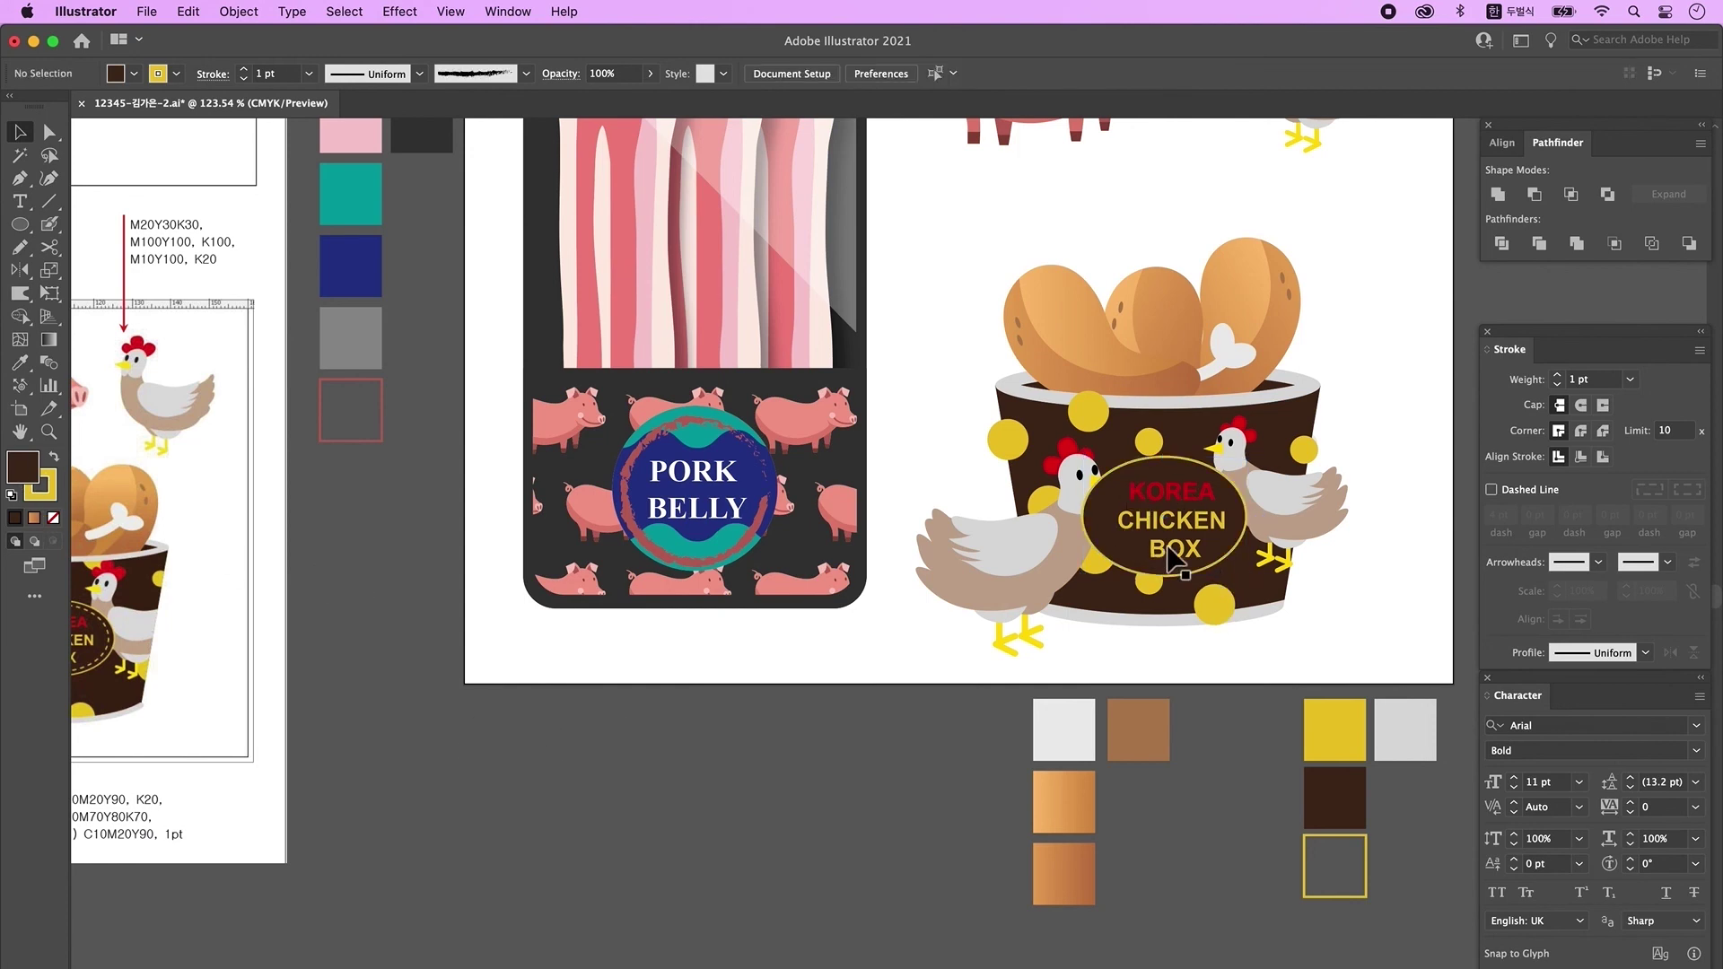
- Resize the label ellipse to about 25.7 × 18.8 mm around the text and add a uniformly scaled 90% copy inside it
drag(1079, 592, 1093, 587)
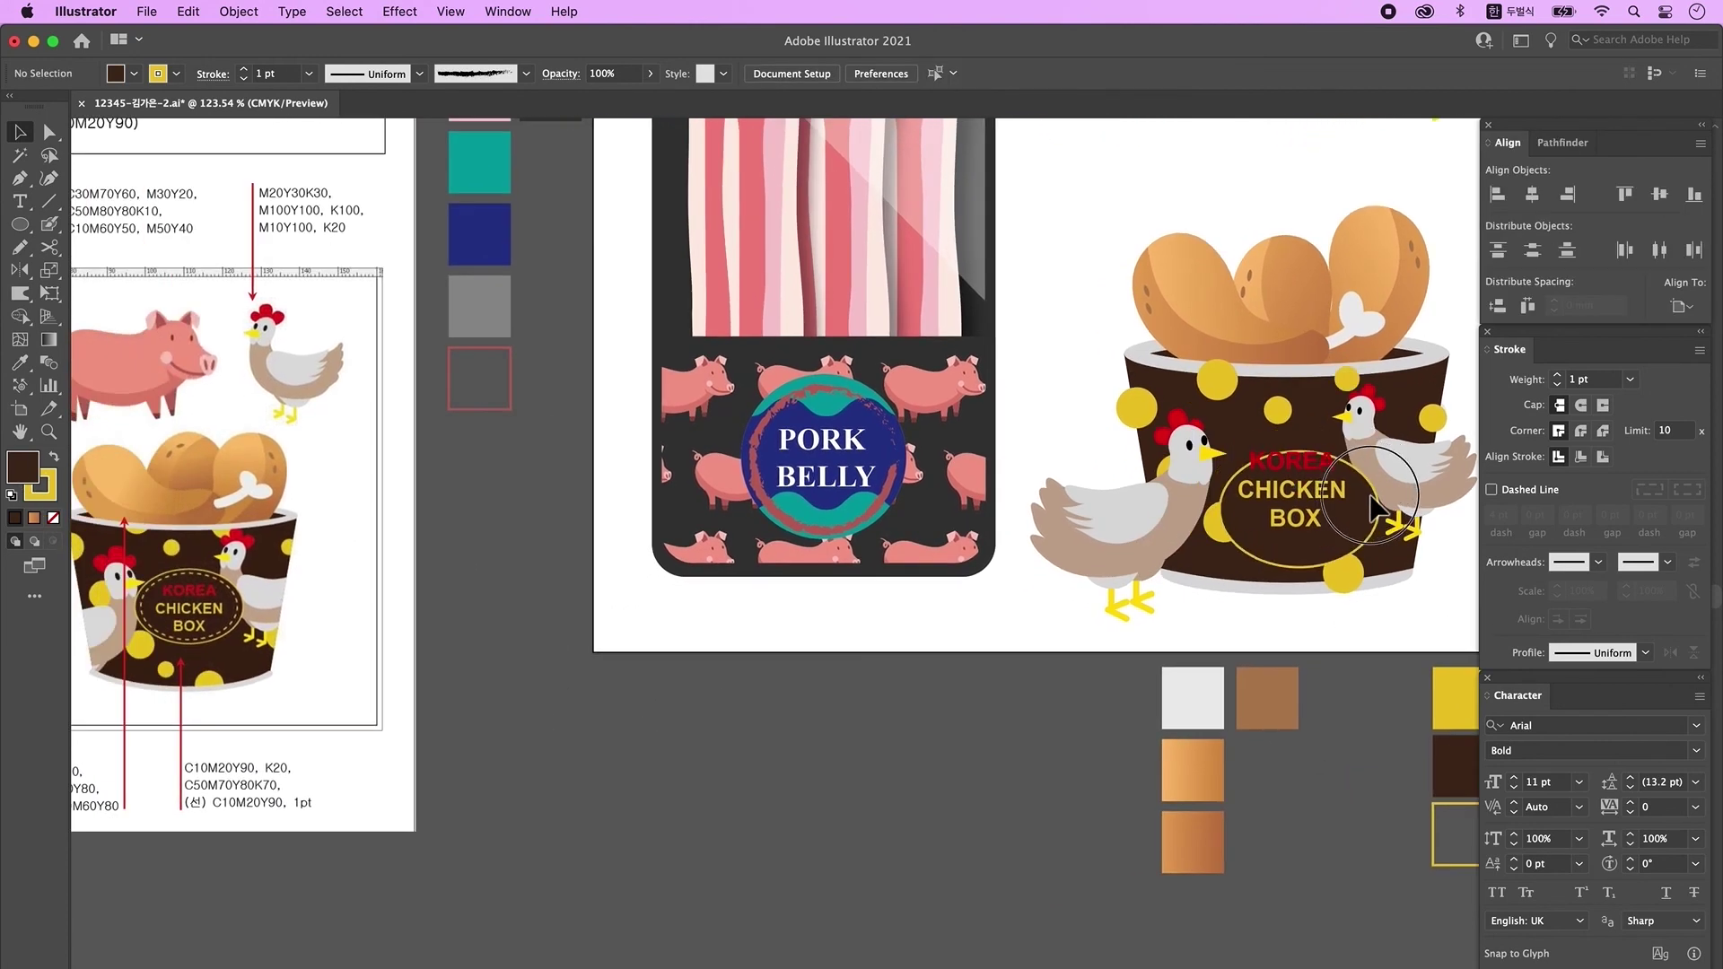
click(1365, 521)
scroll(1364, 820, right, 2)
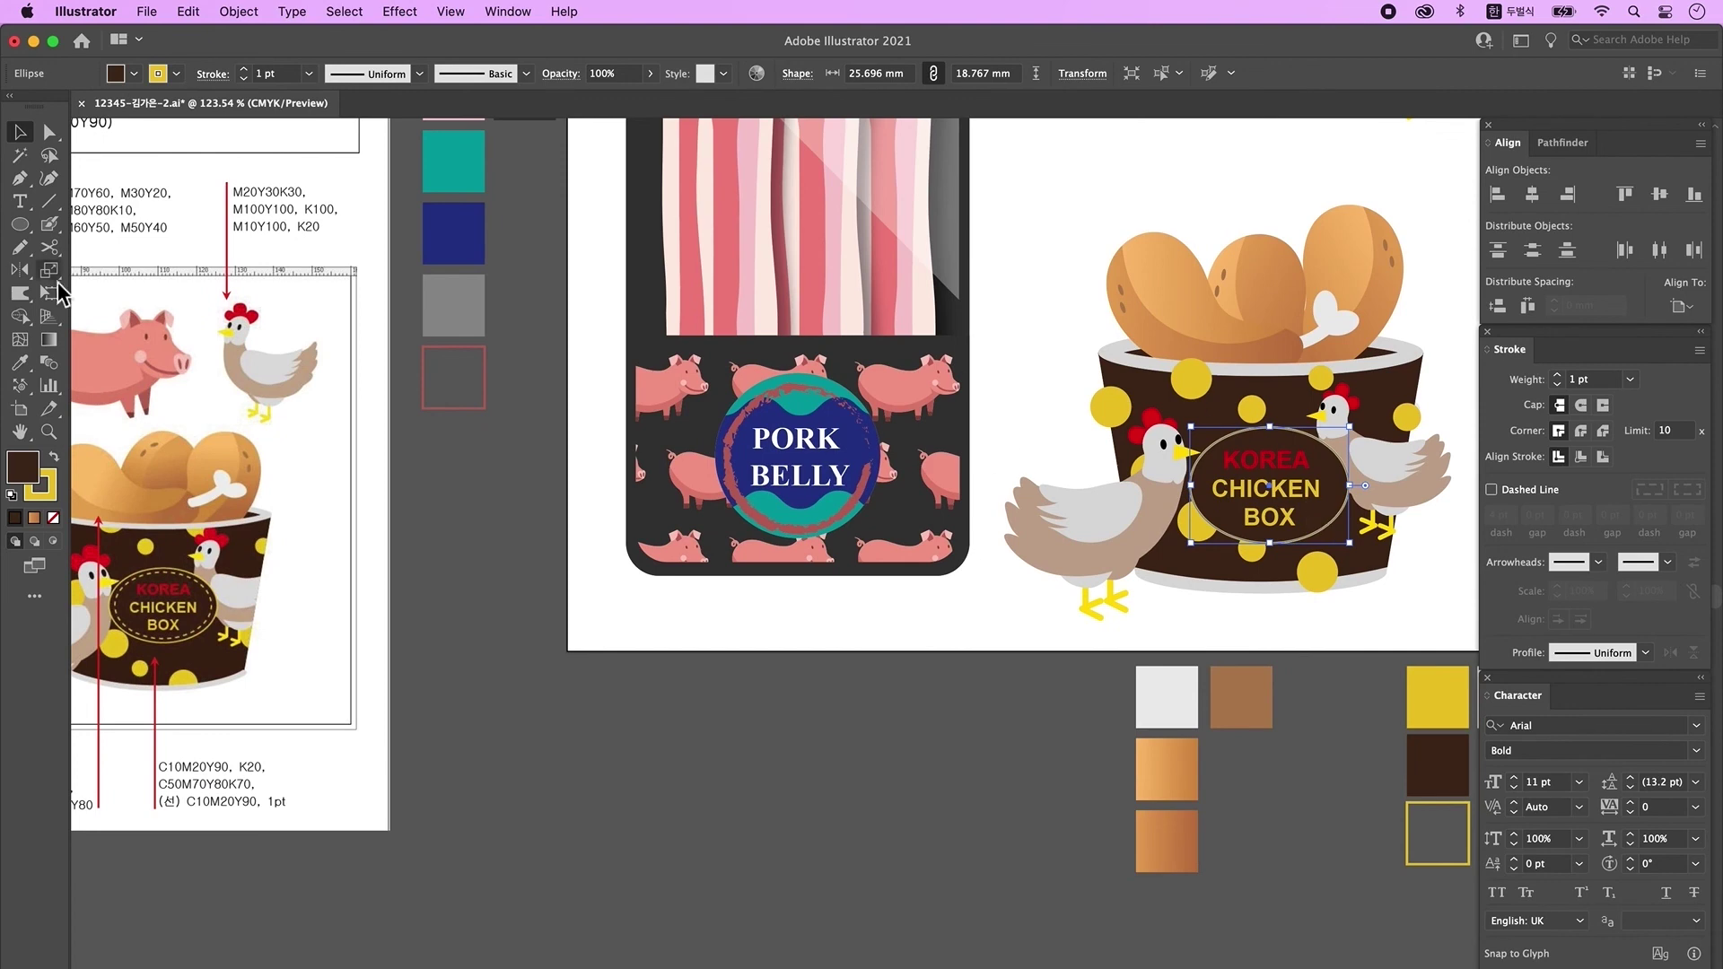
double_click(49, 270)
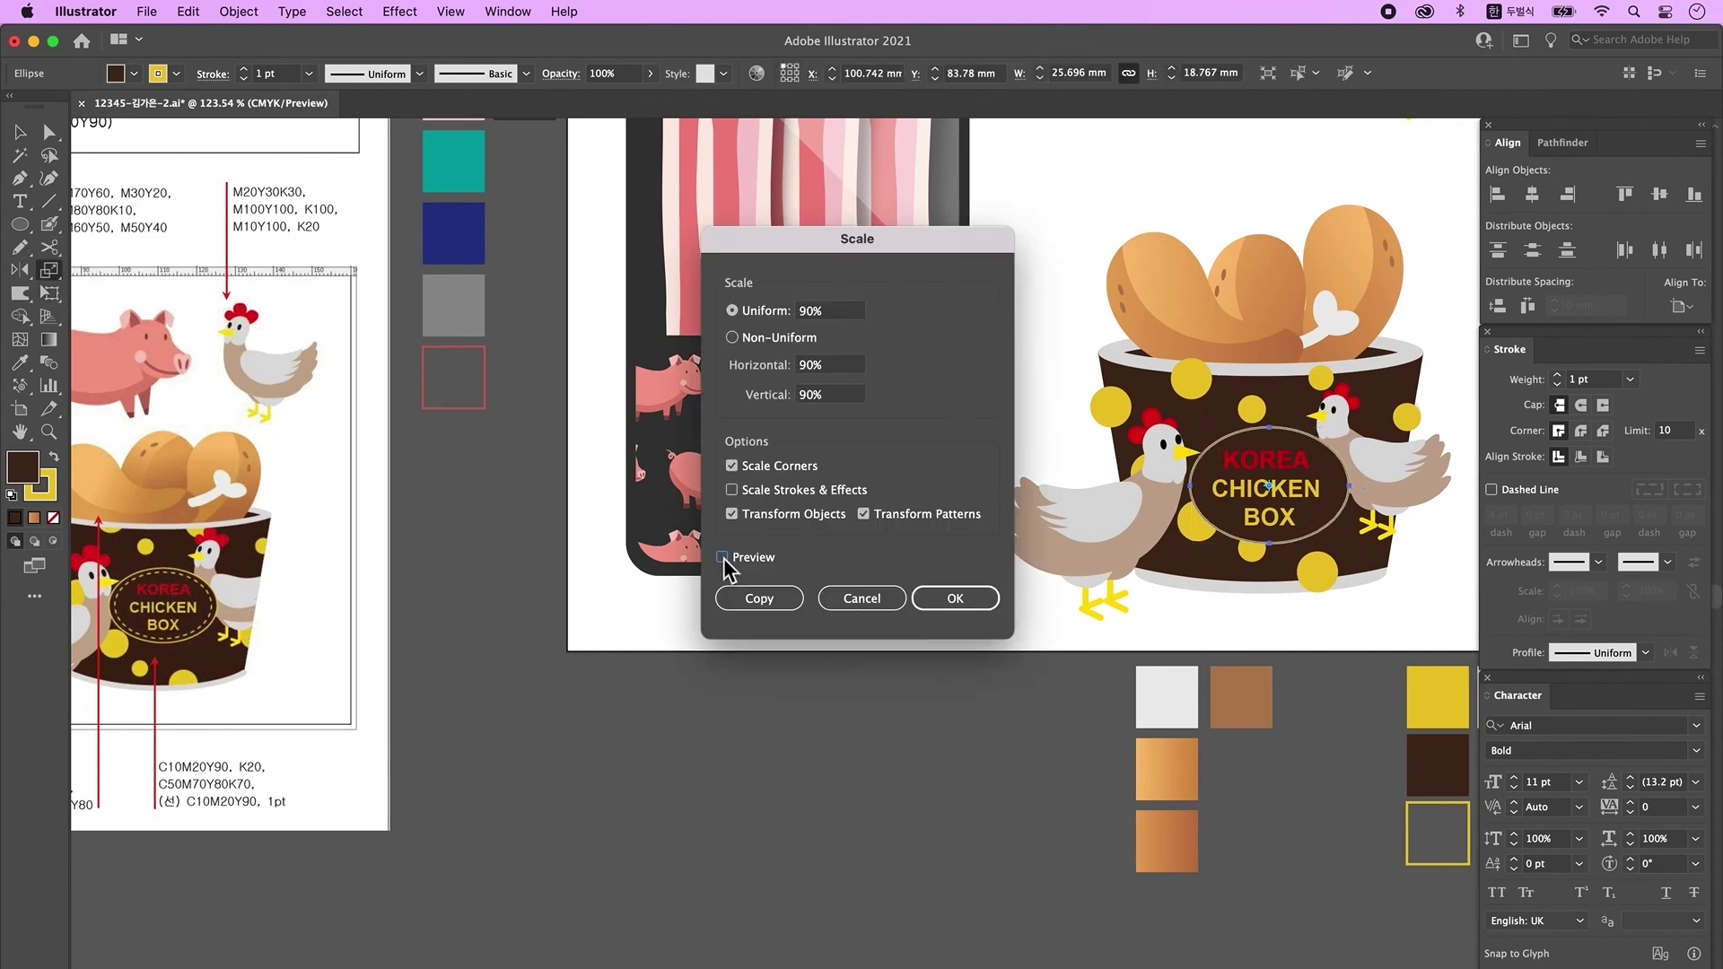
click(723, 557)
click(723, 557)
click(778, 610)
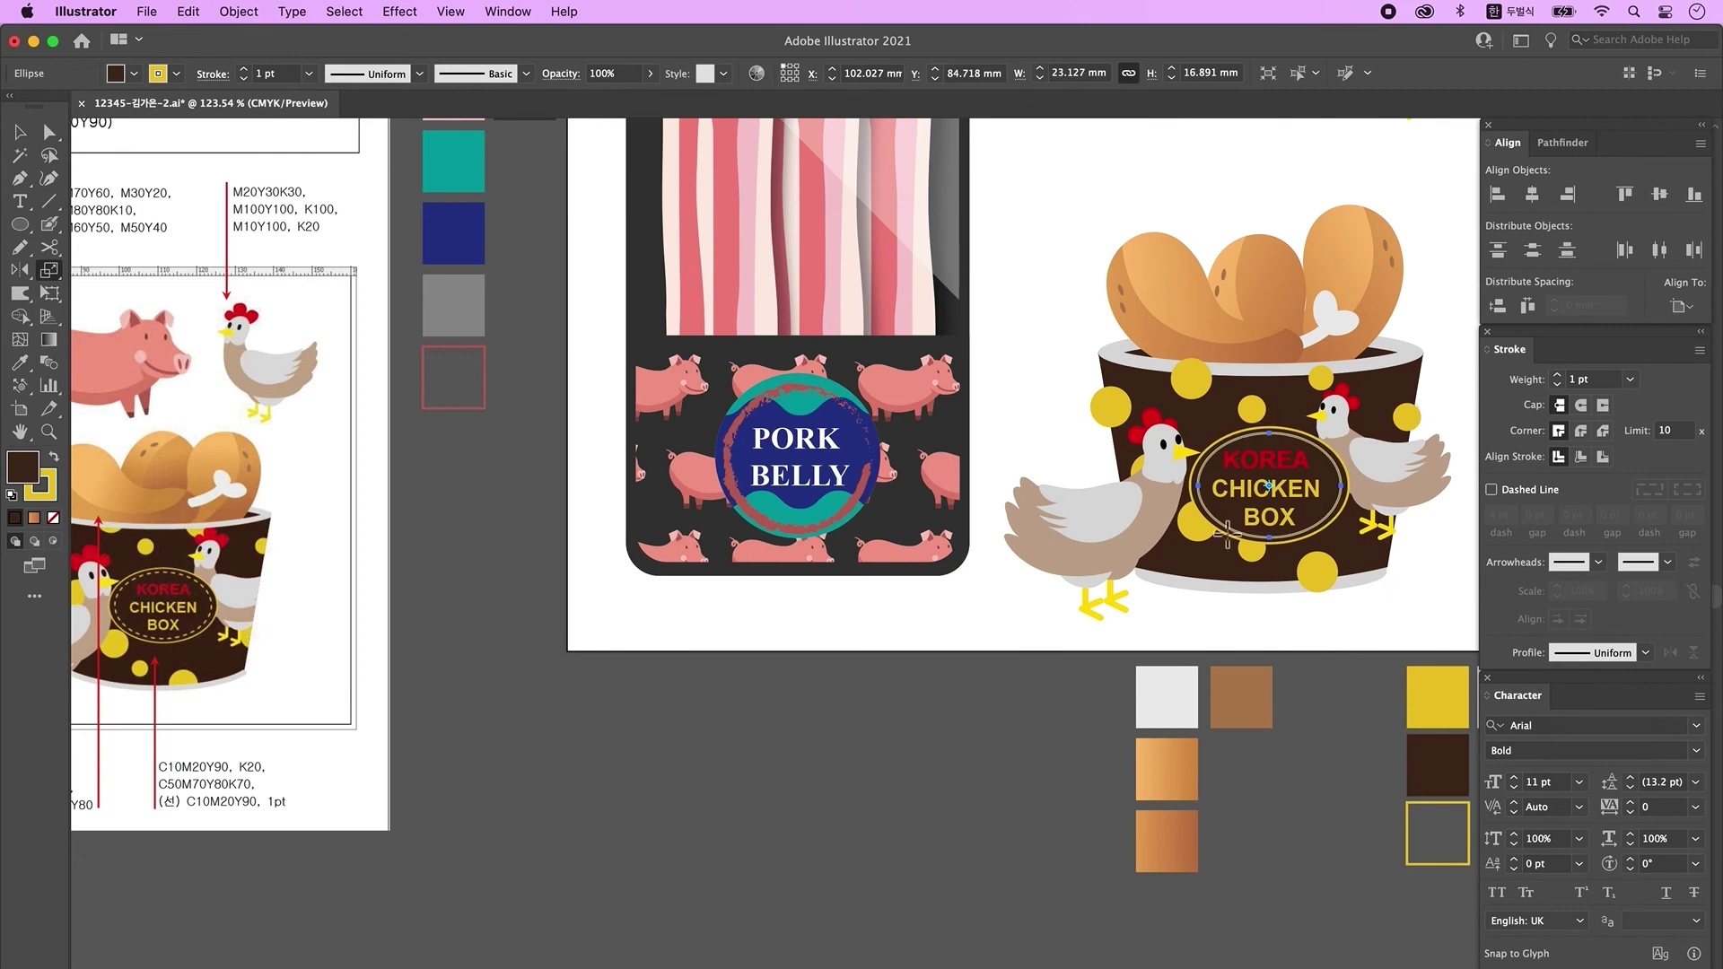
- Make the inner ellipse's outline a dashed line with 3 pt dashes and group both ellipses with the label text
click(1491, 490)
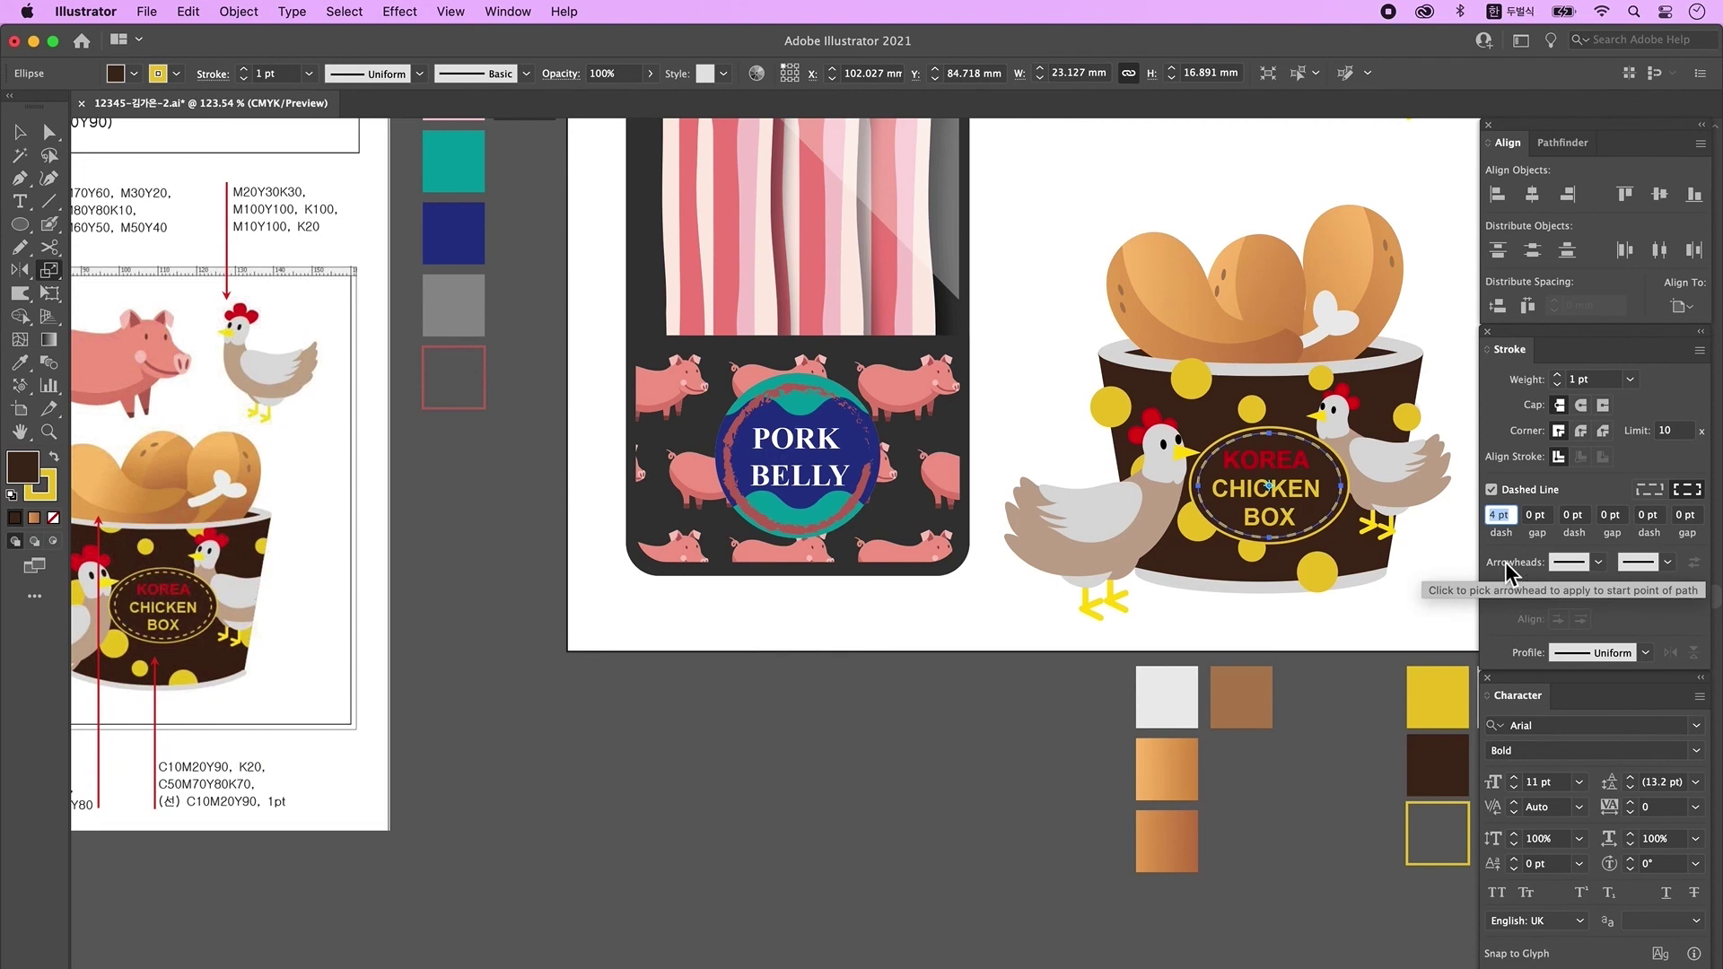
key(Tab)
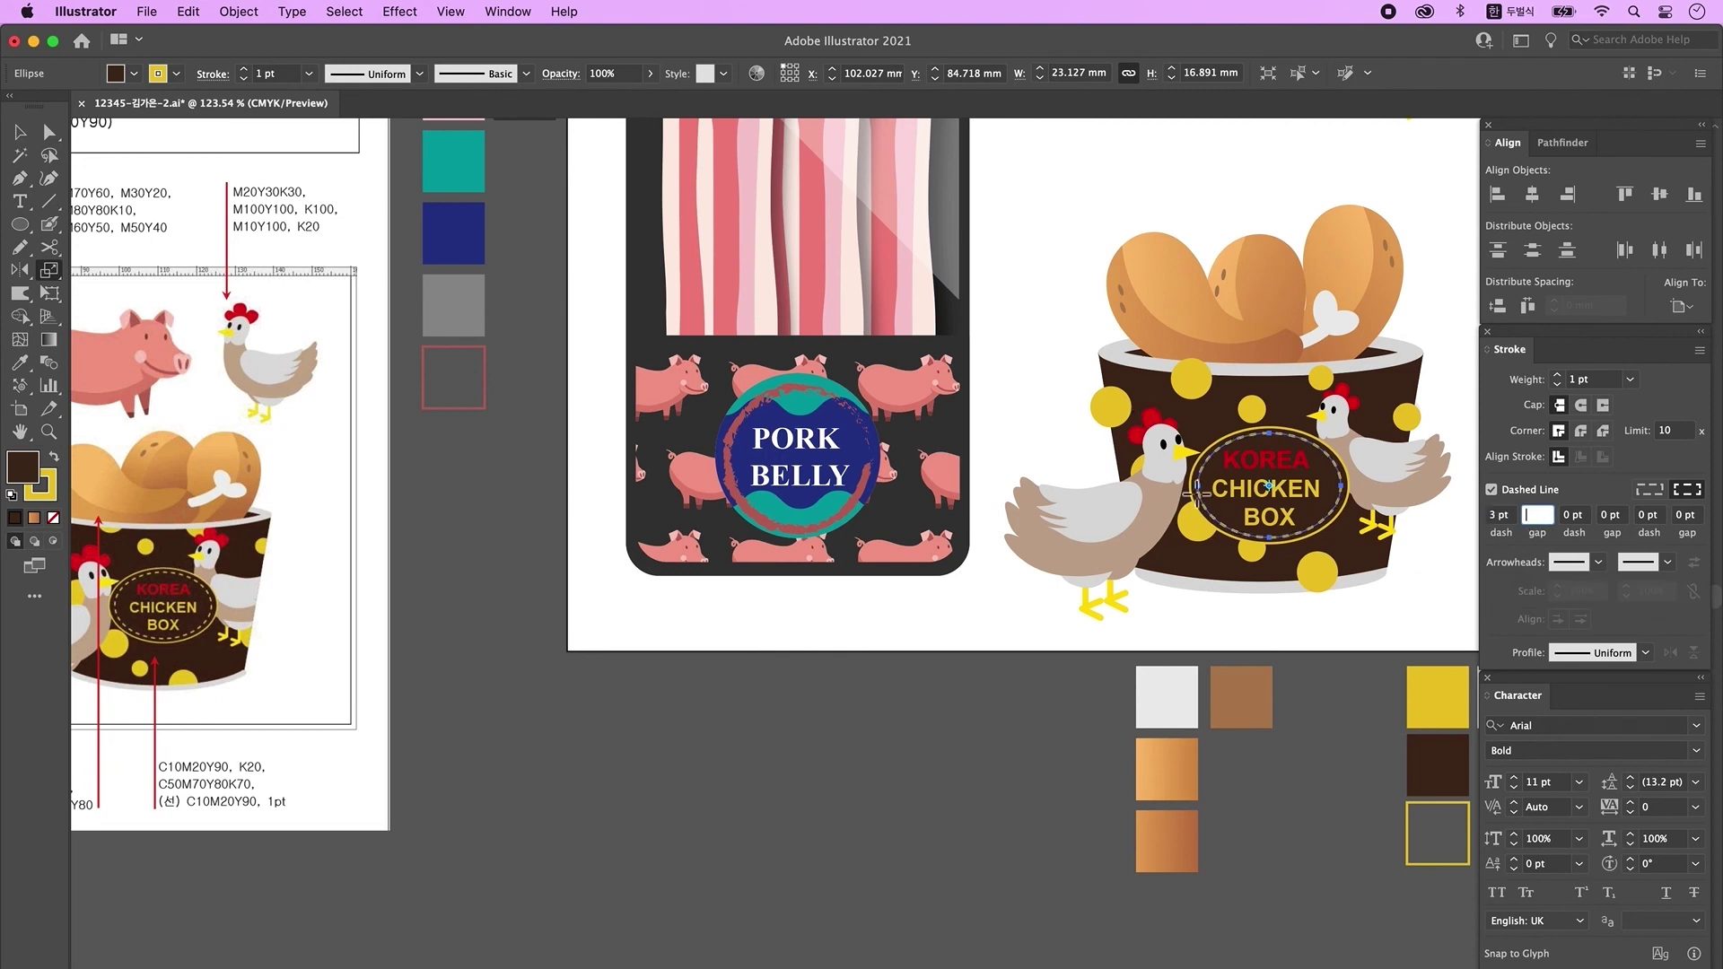
right_click(1252, 522)
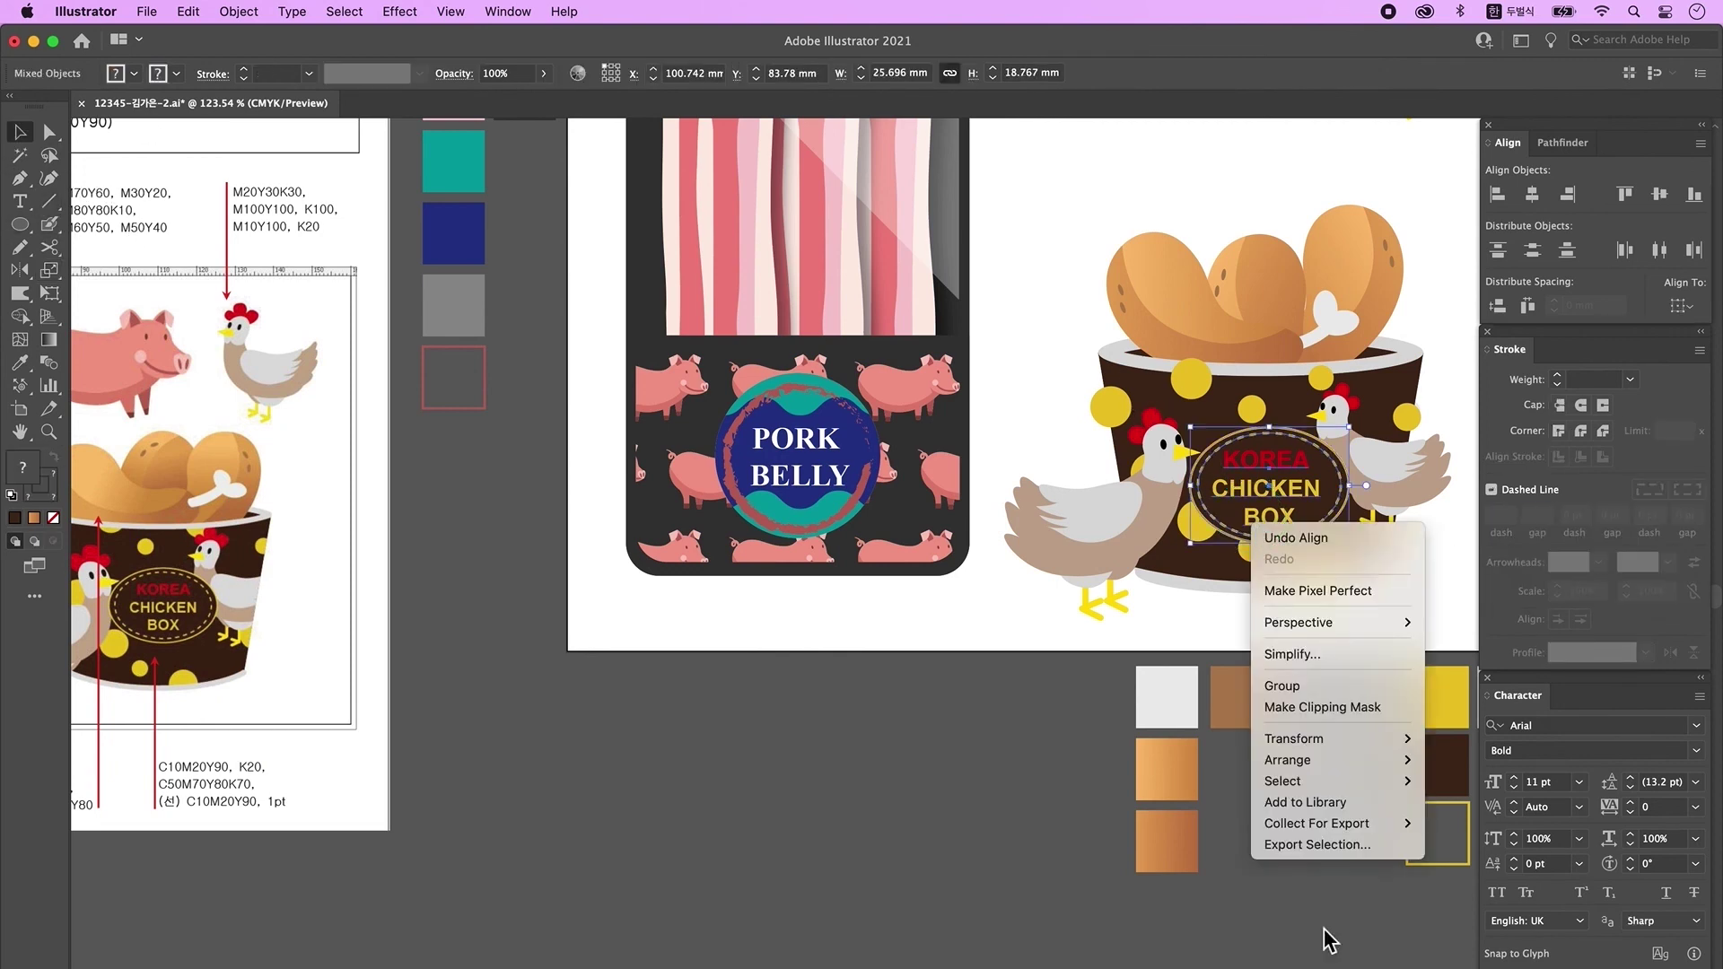
click(1316, 683)
click(1010, 762)
alt+super+click(1175, 652)
drag(1332, 598, 1276, 632)
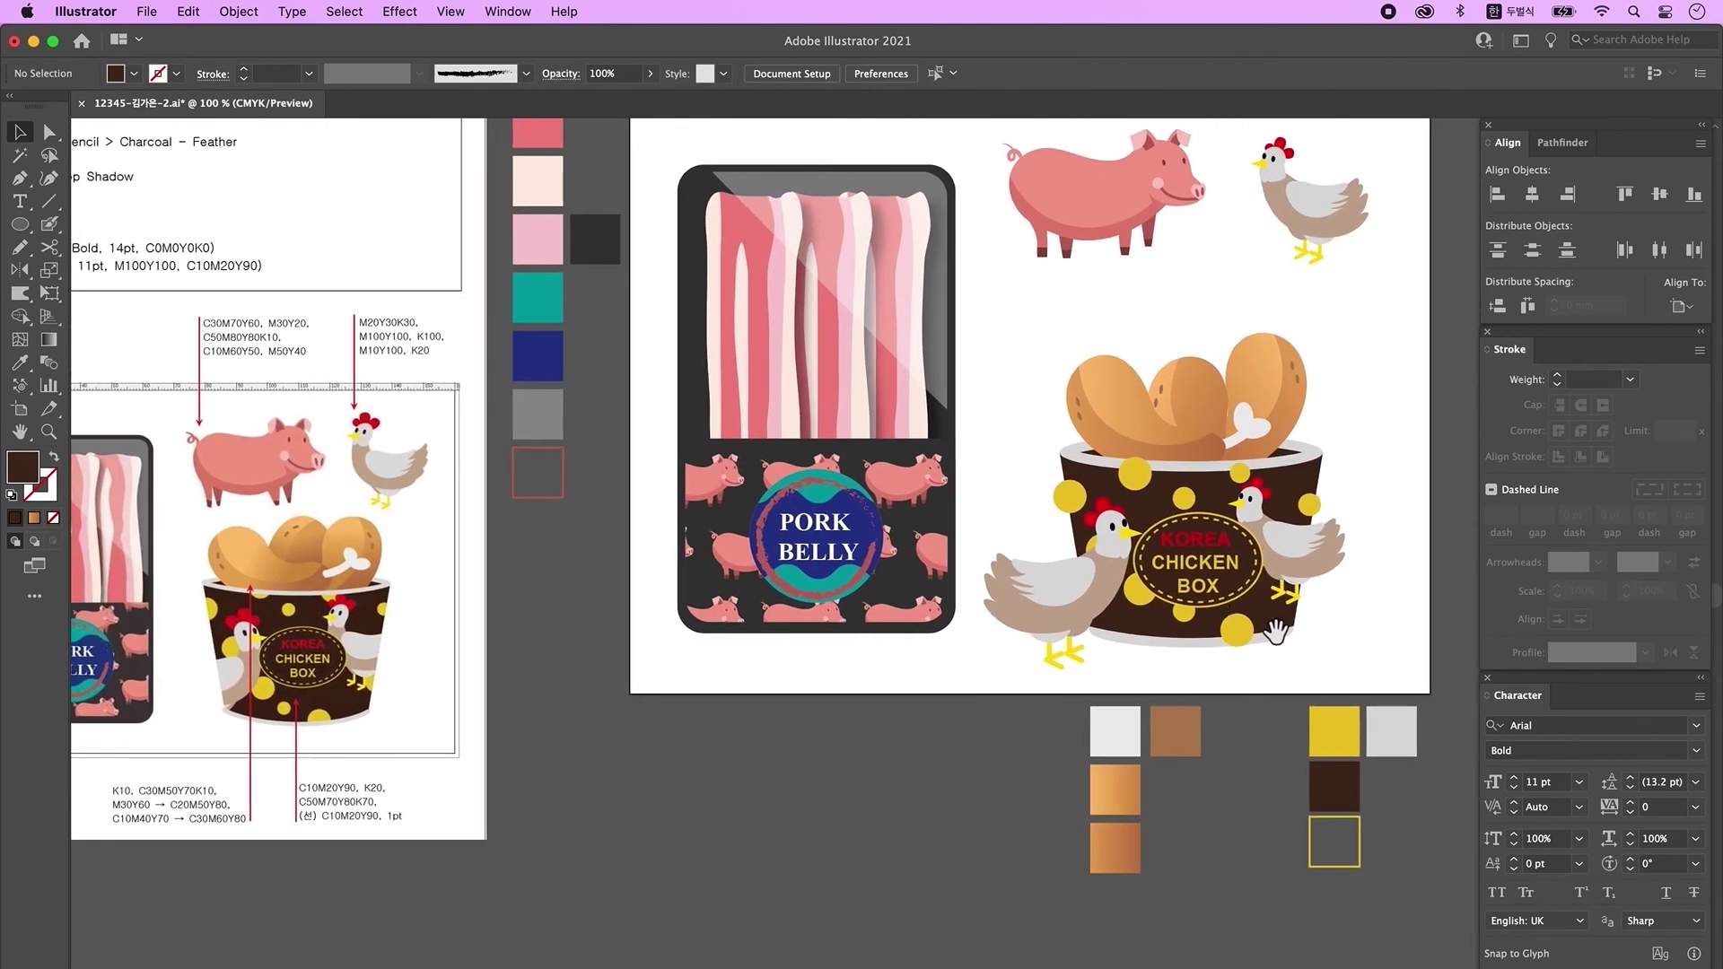
- Duplicate the dark brown box front in place and bring the copy to the very front
click(1116, 684)
mouse_move(1148, 634)
mouse_down()
mouse_move(1185, 725)
mouse_move(1150, 640)
mouse_up()
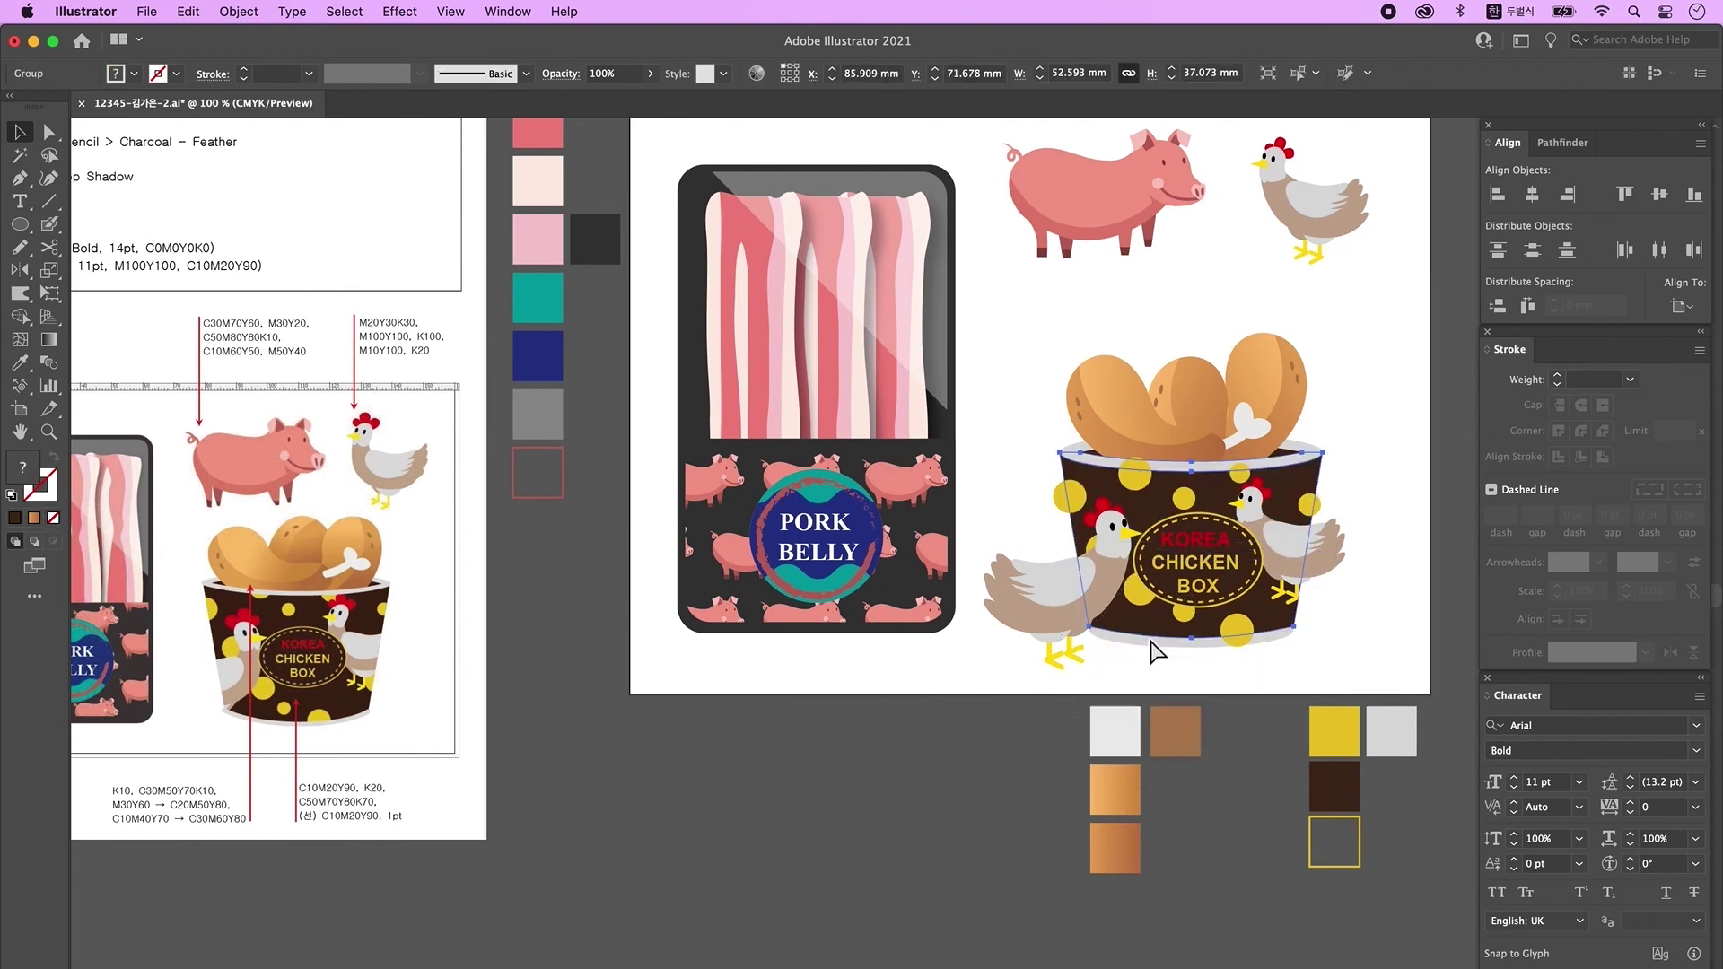
drag(1154, 635, 1193, 757)
key(super+z)
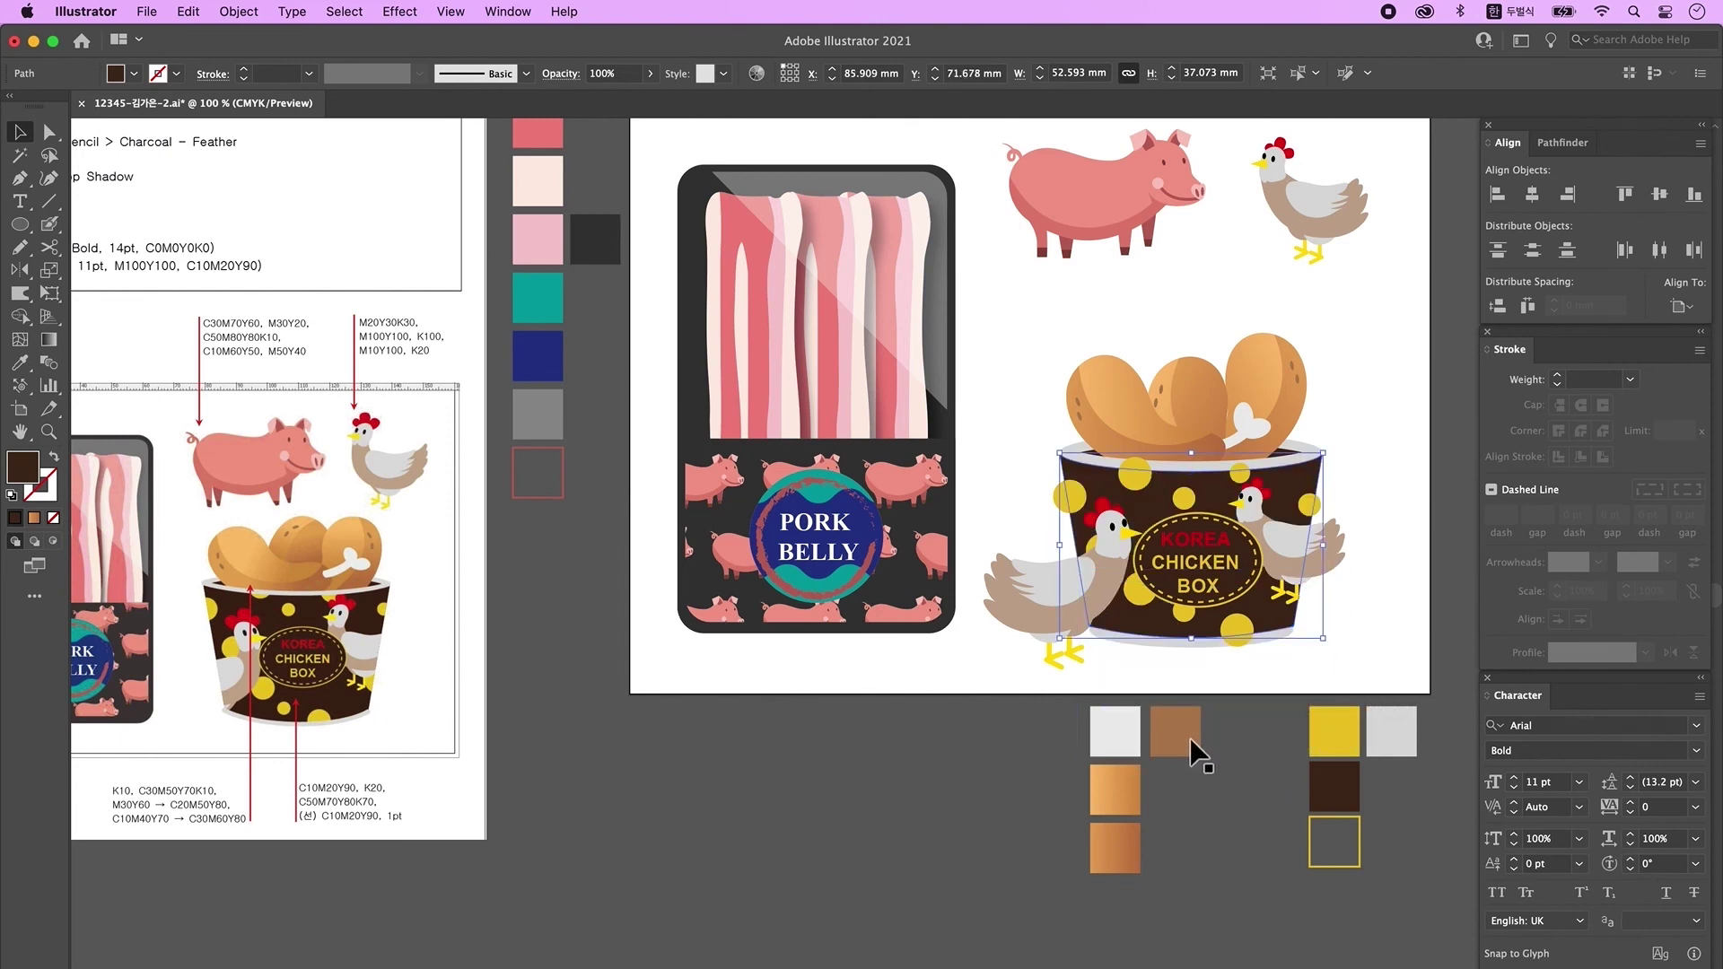
key(super+c)
key(super+f)
key(super+shift+bracketleft)
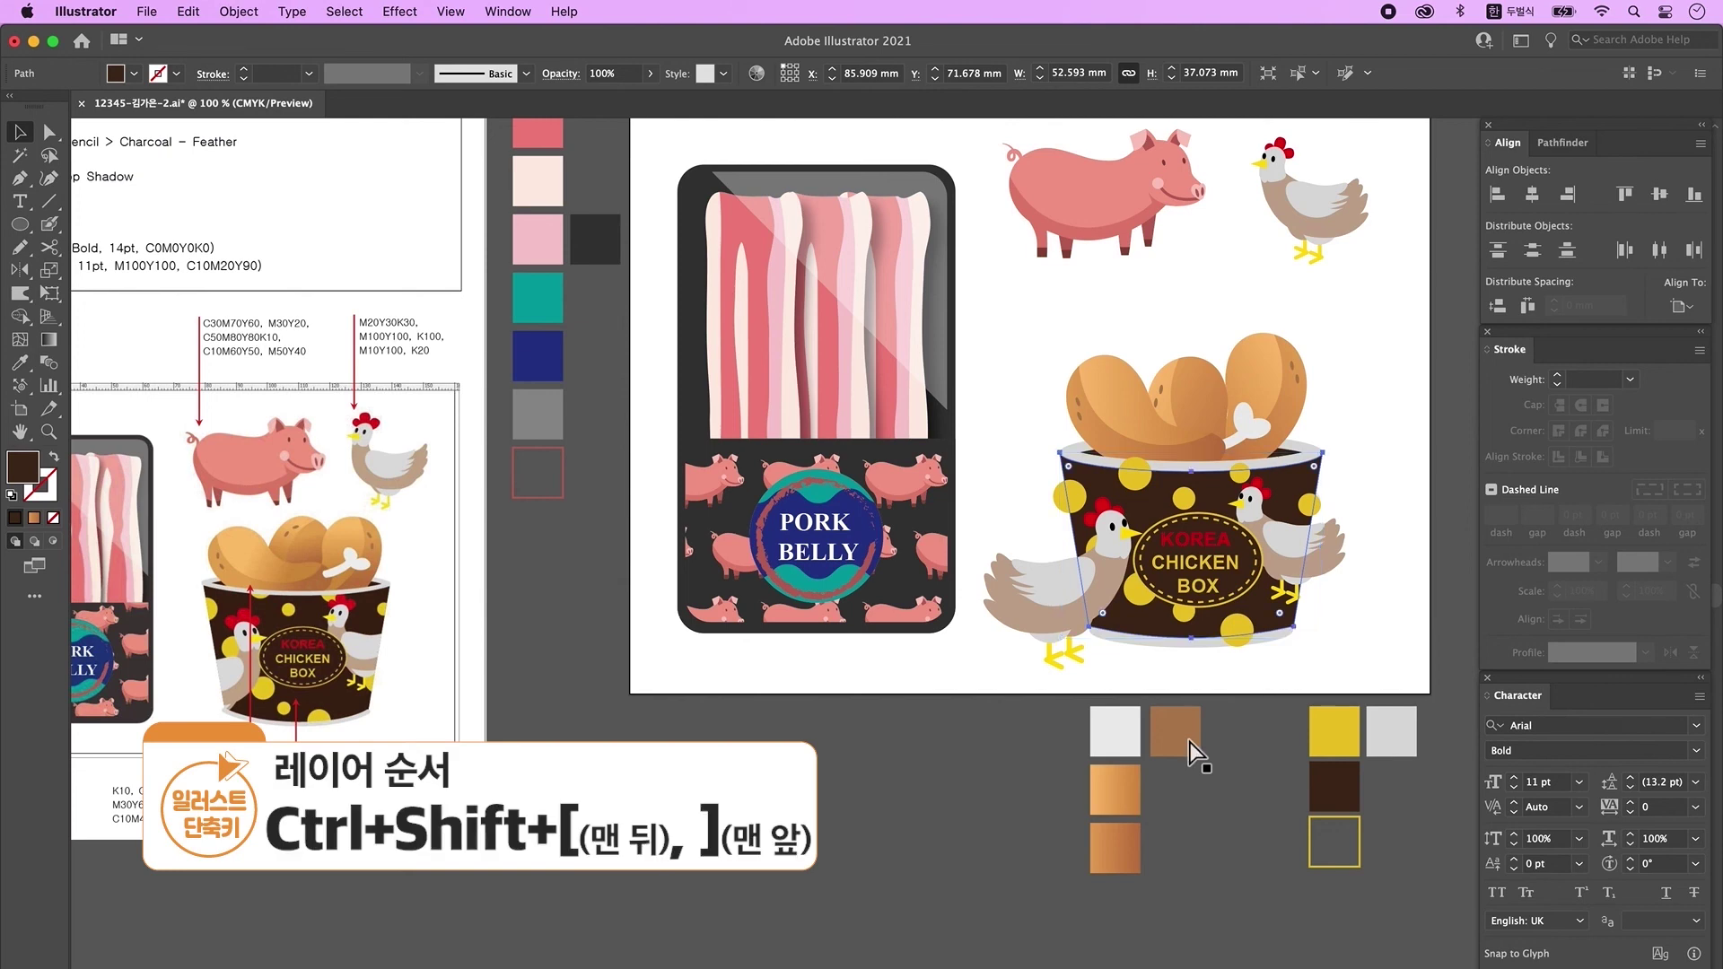
key(super+shift+bracketright)
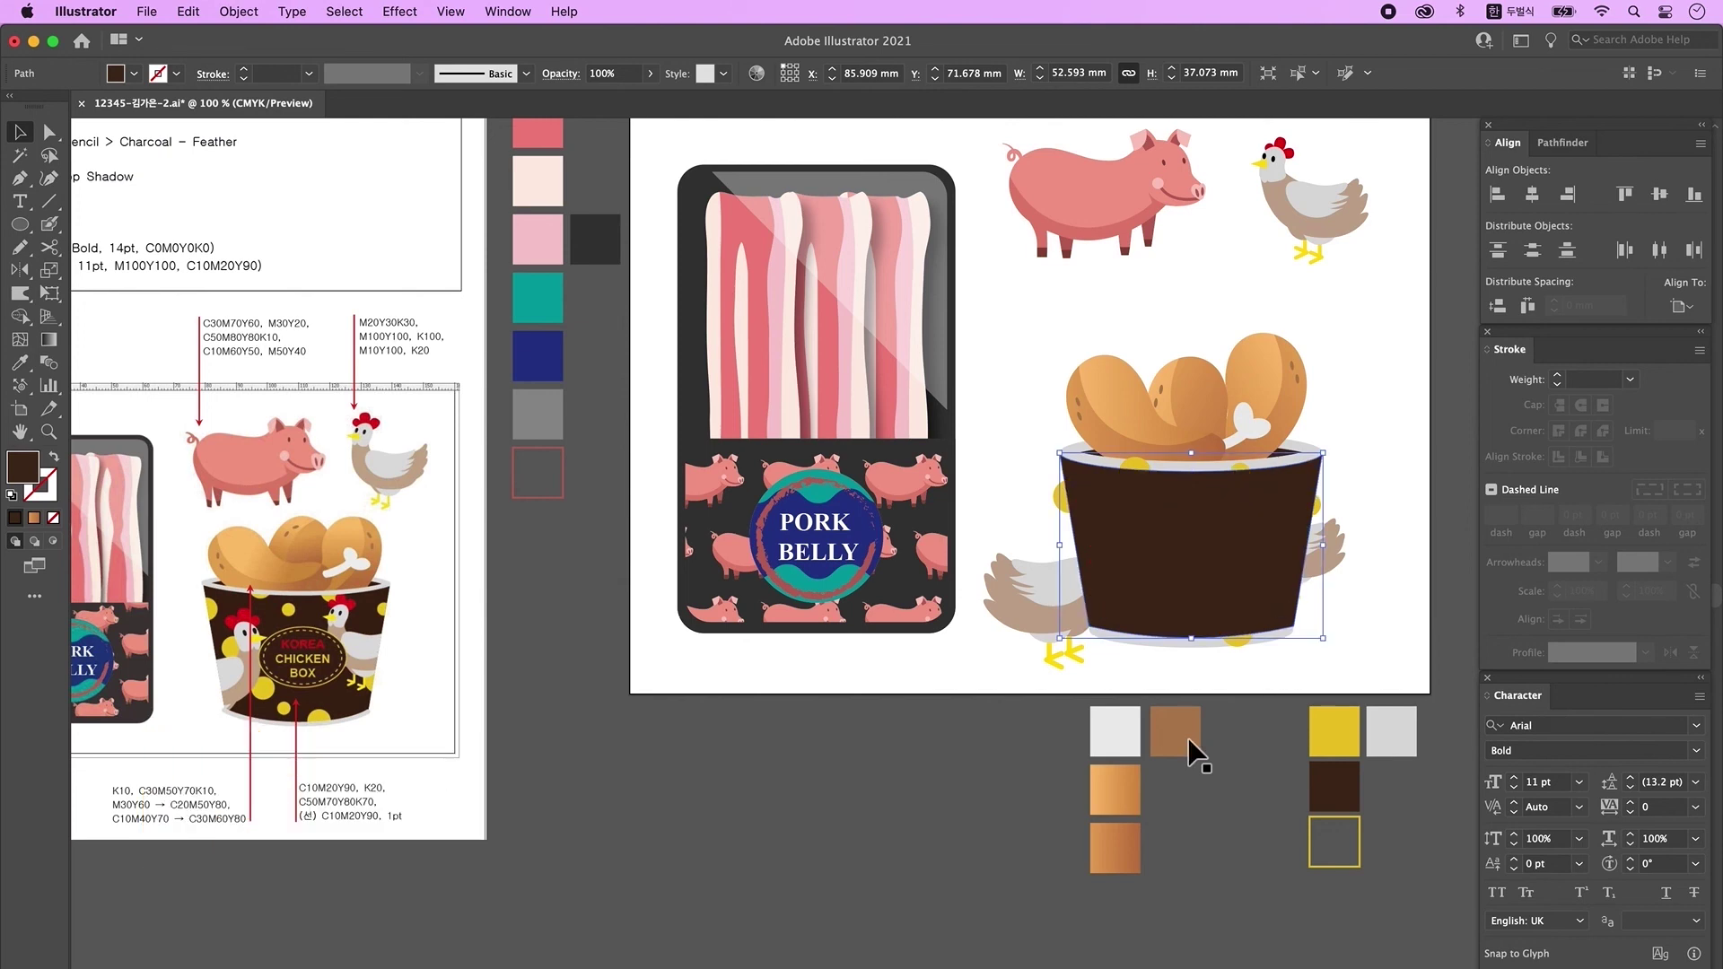
- Fill the front copy of the box shape with orange f46d22 so it stands out as the mask shape
double_click(36, 467)
key(super+v)
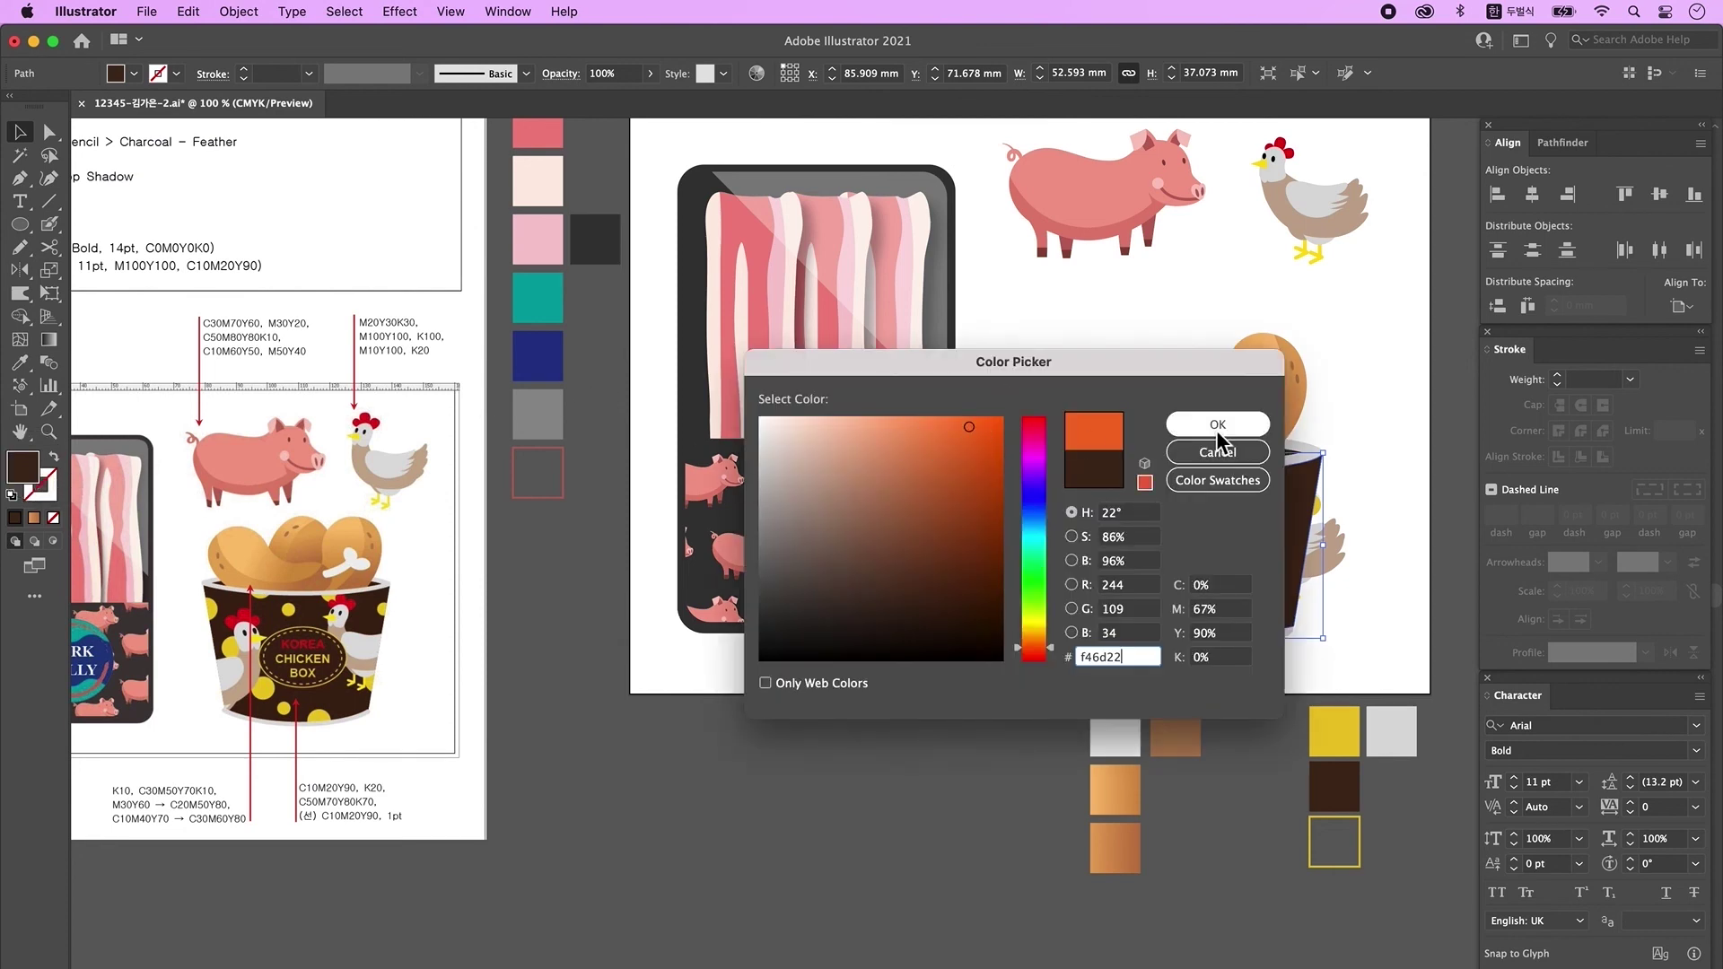
click(1207, 424)
drag(1182, 559, 1245, 631)
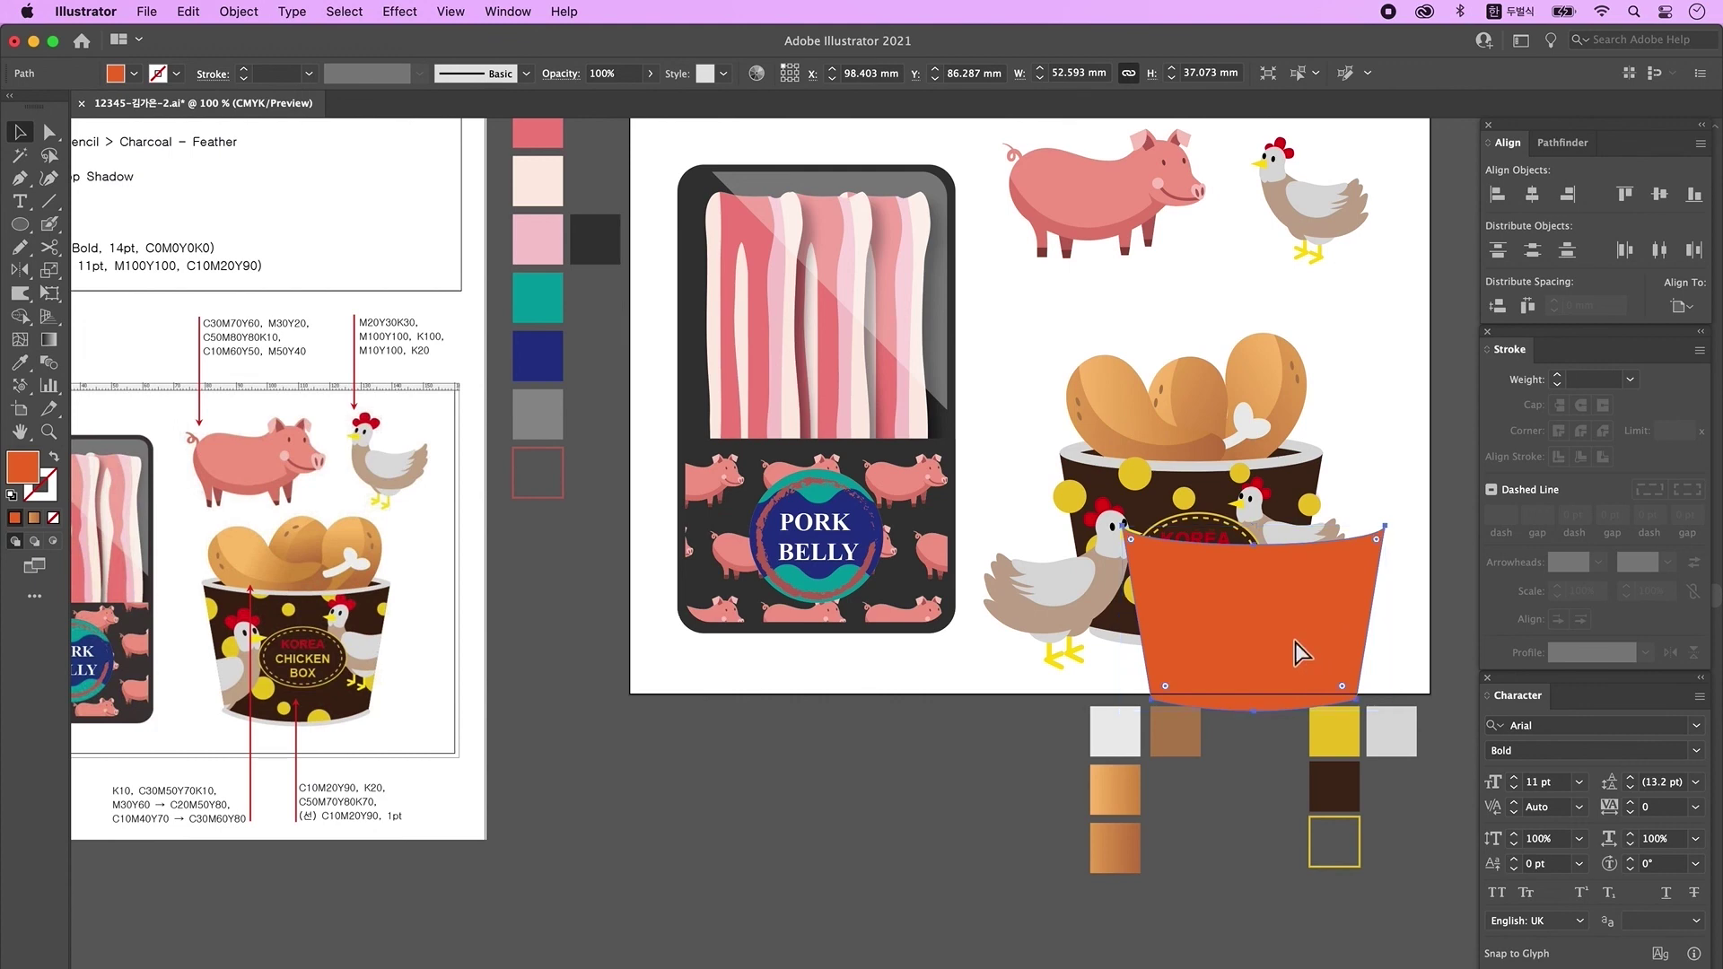
key(super+z)
- Clip the grouped hens and dots with the orange box shape and send the box artwork behind the label
shift+click(1344, 563)
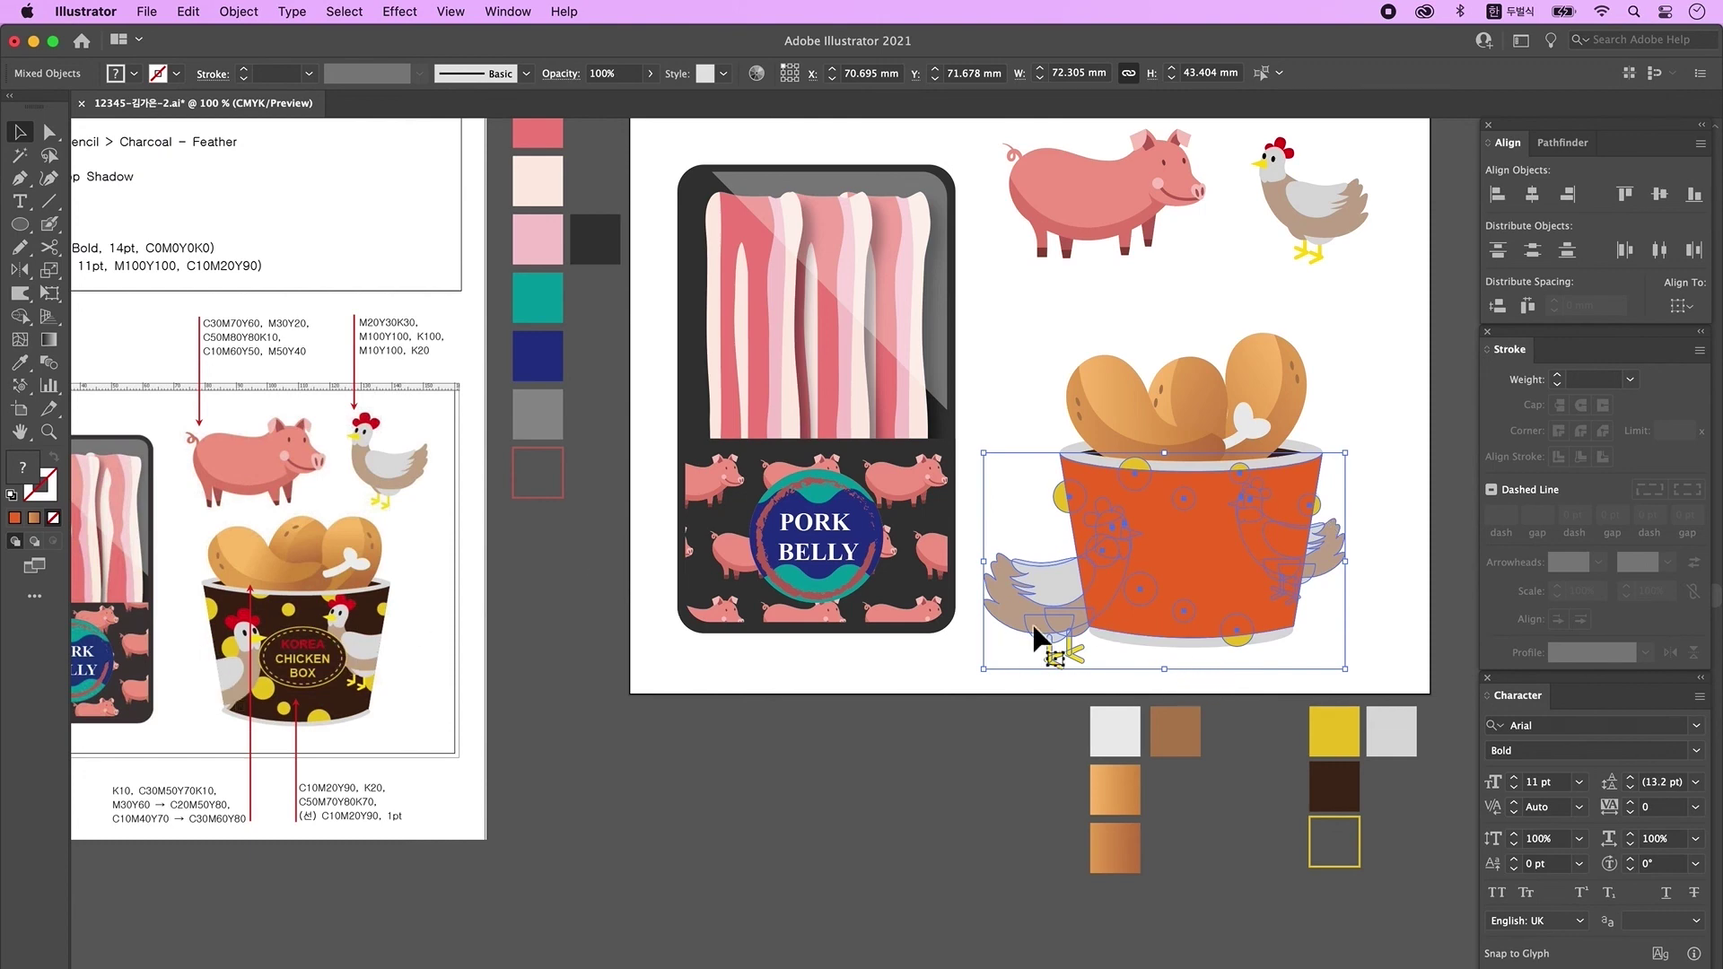
right_click(1091, 603)
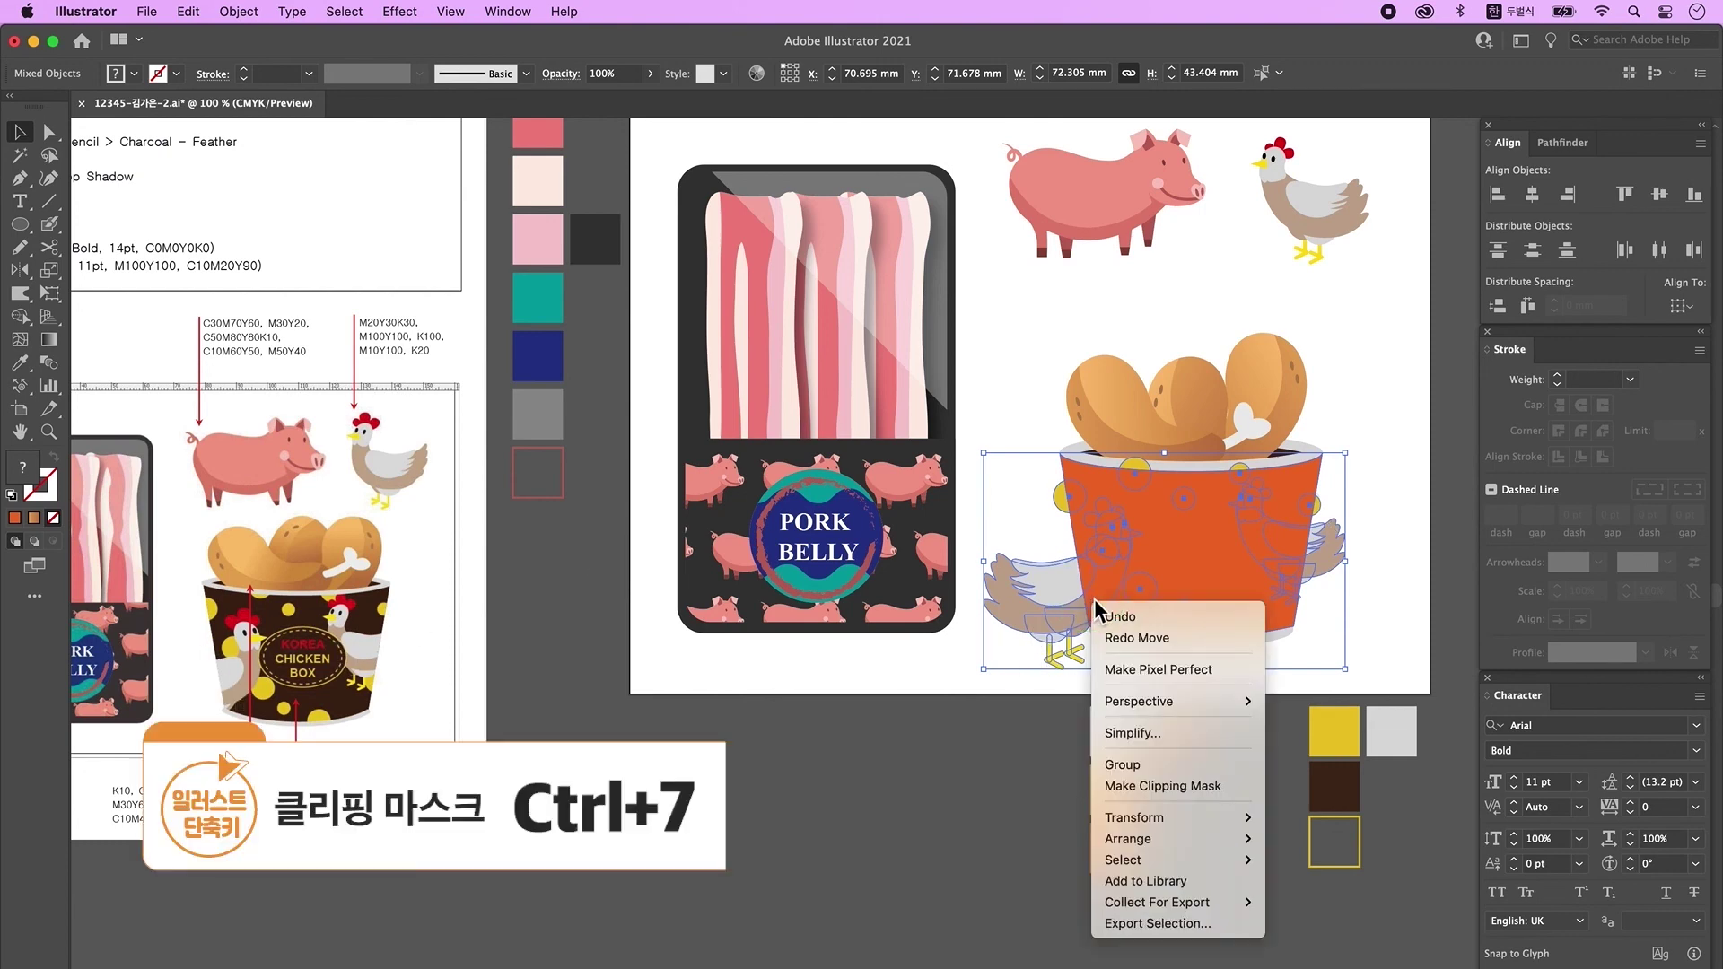
click(1182, 786)
shift+click(1298, 519)
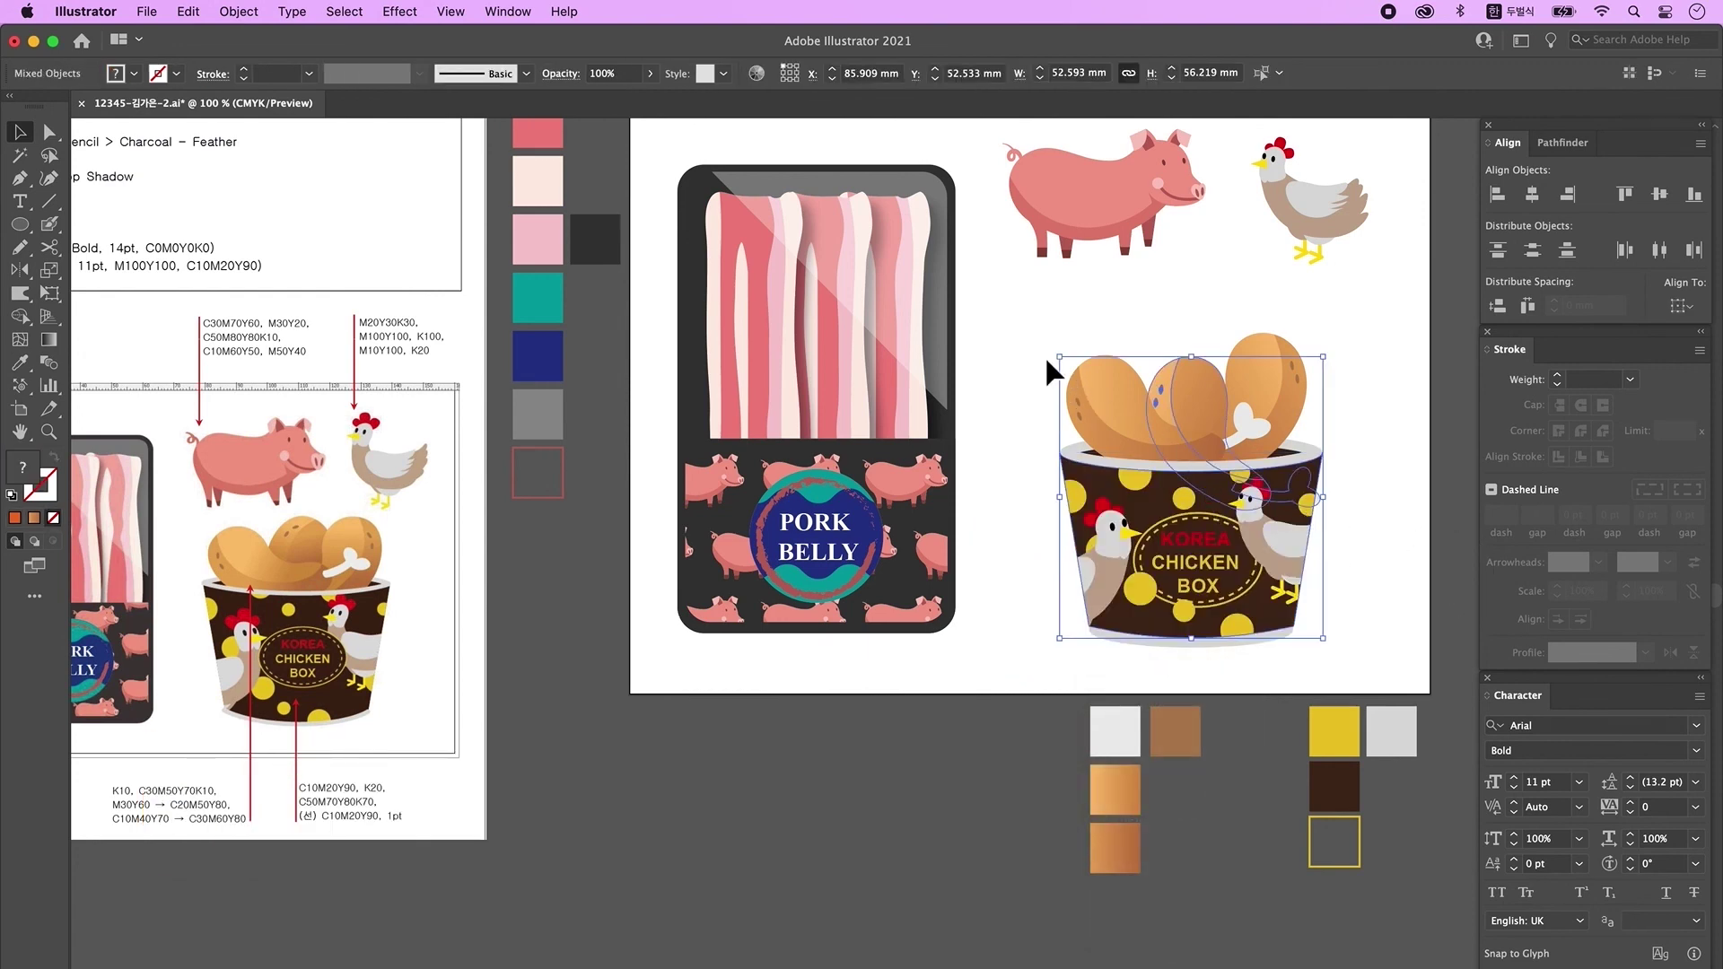
click(1029, 323)
- Group the drumsticks, box, clipped pattern and label into a single chicken box object
drag(1260, 689, 1292, 696)
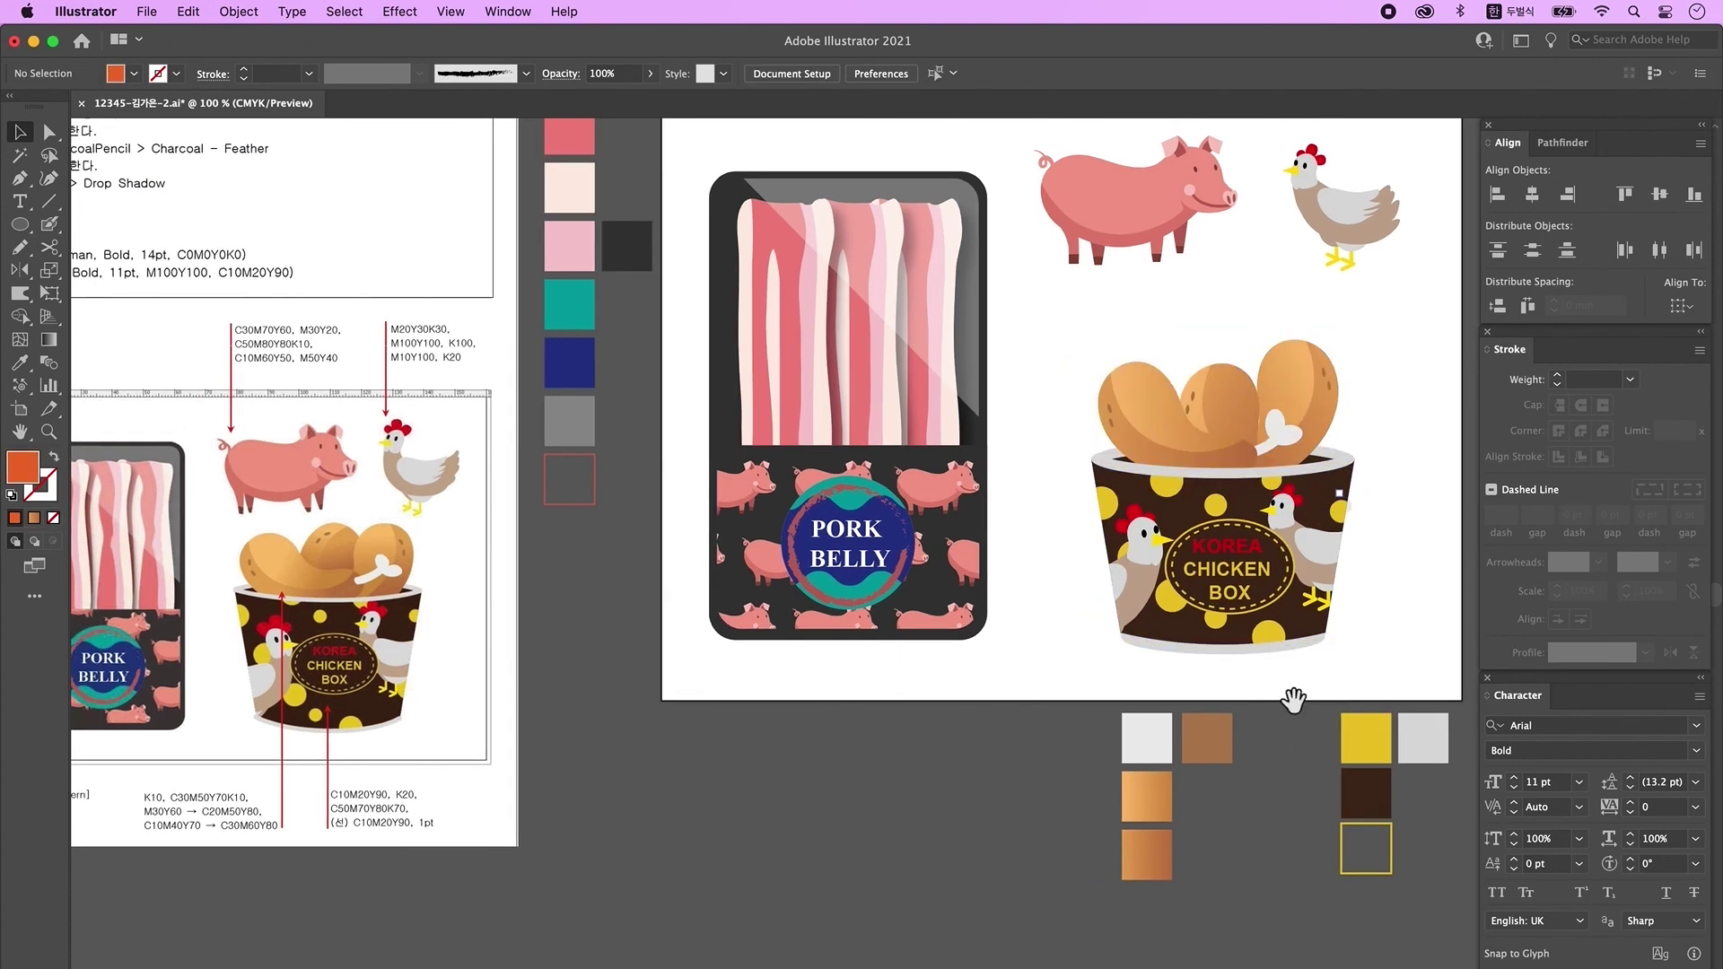
drag(1071, 346, 1393, 675)
right_click(1238, 521)
click(1301, 664)
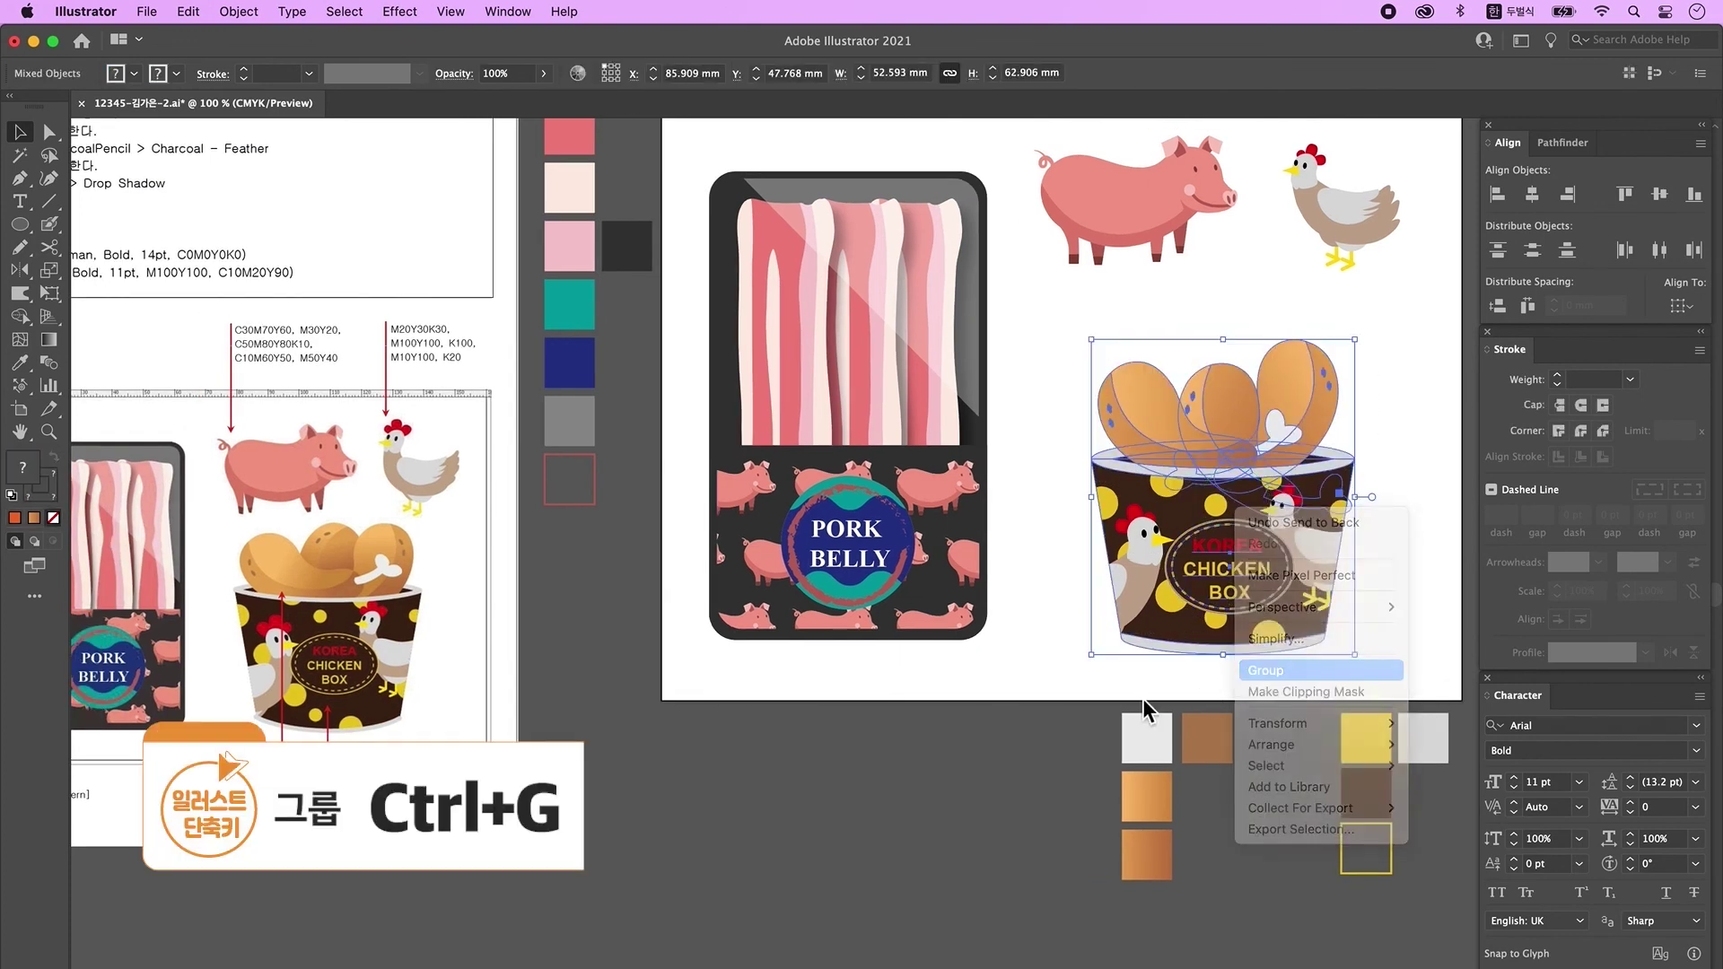
click(1058, 699)
- Delete all the color swatches around the artboard together with the exam sheet reference beside it
key(super+minus)
drag(1108, 650, 1180, 663)
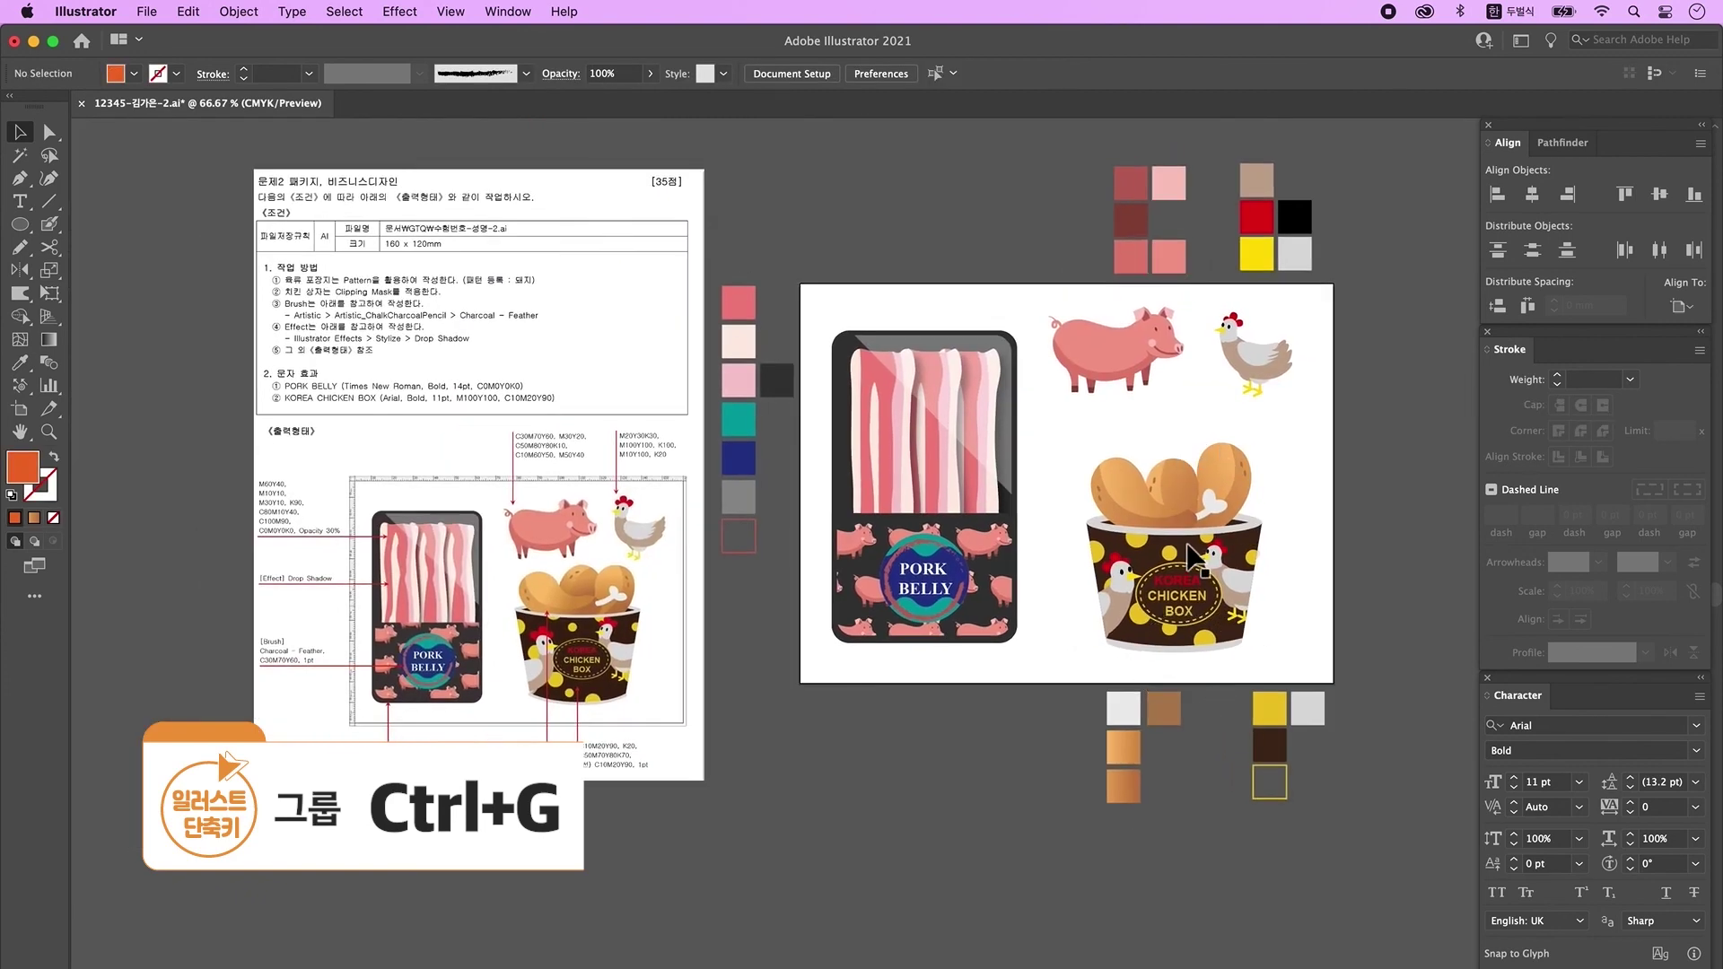
drag(1189, 548, 1201, 530)
scroll(1166, 404, right, 1)
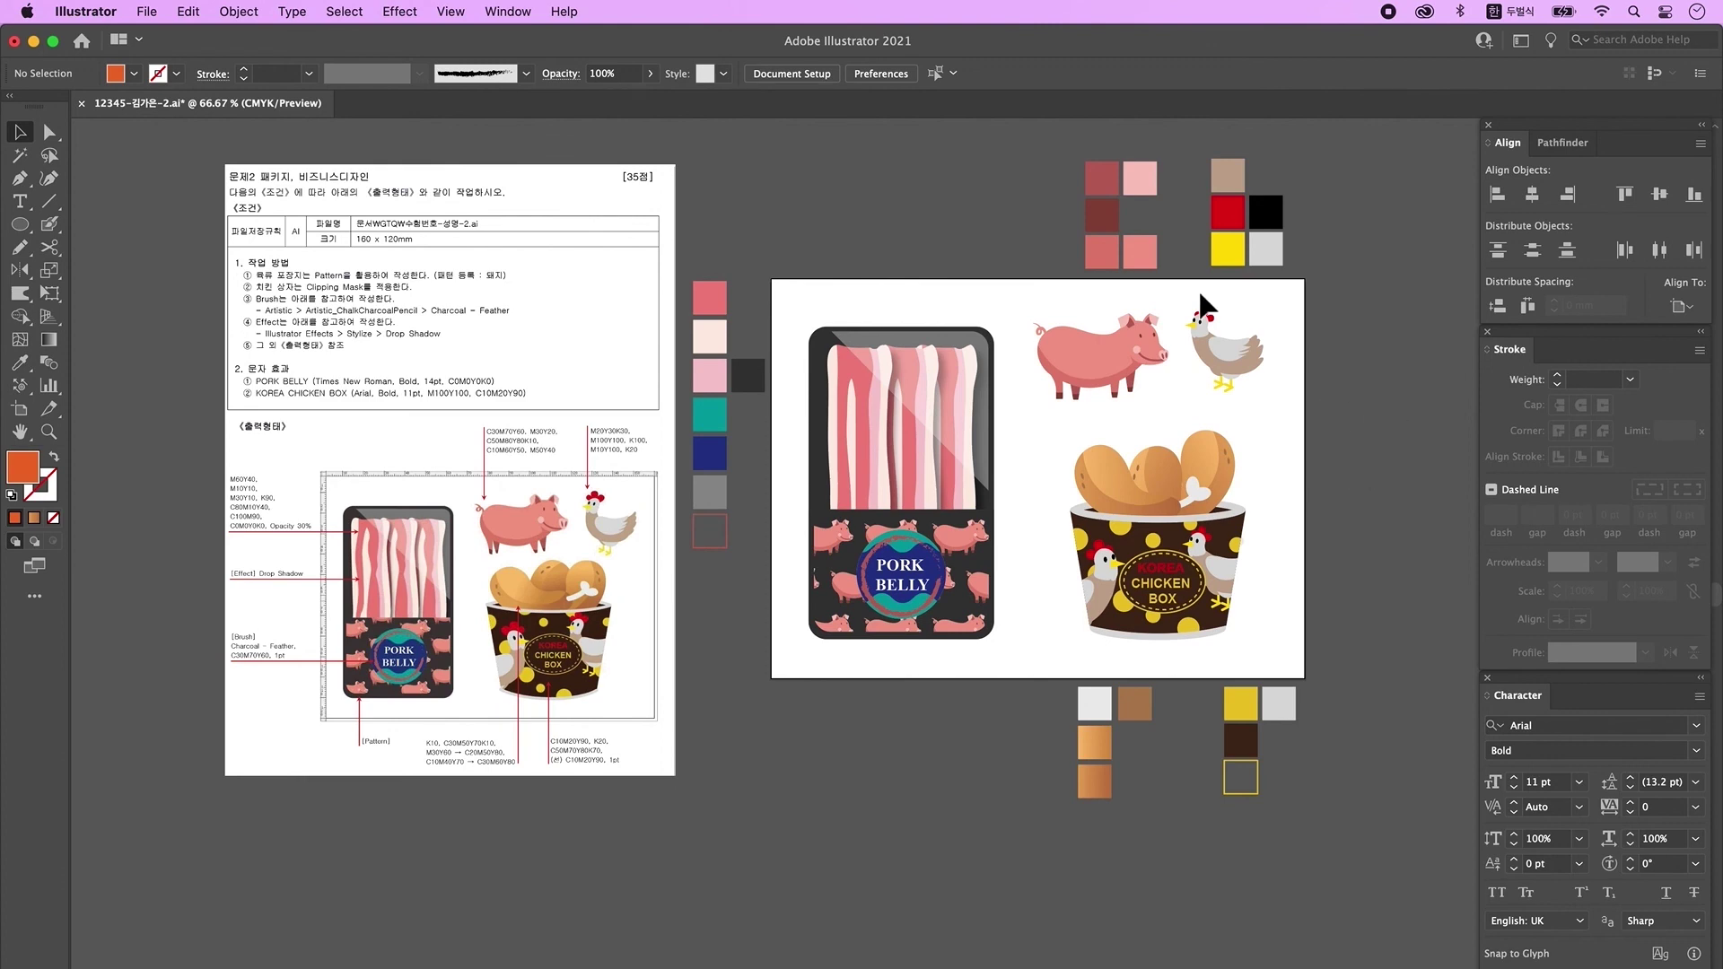
drag(714, 249, 771, 565)
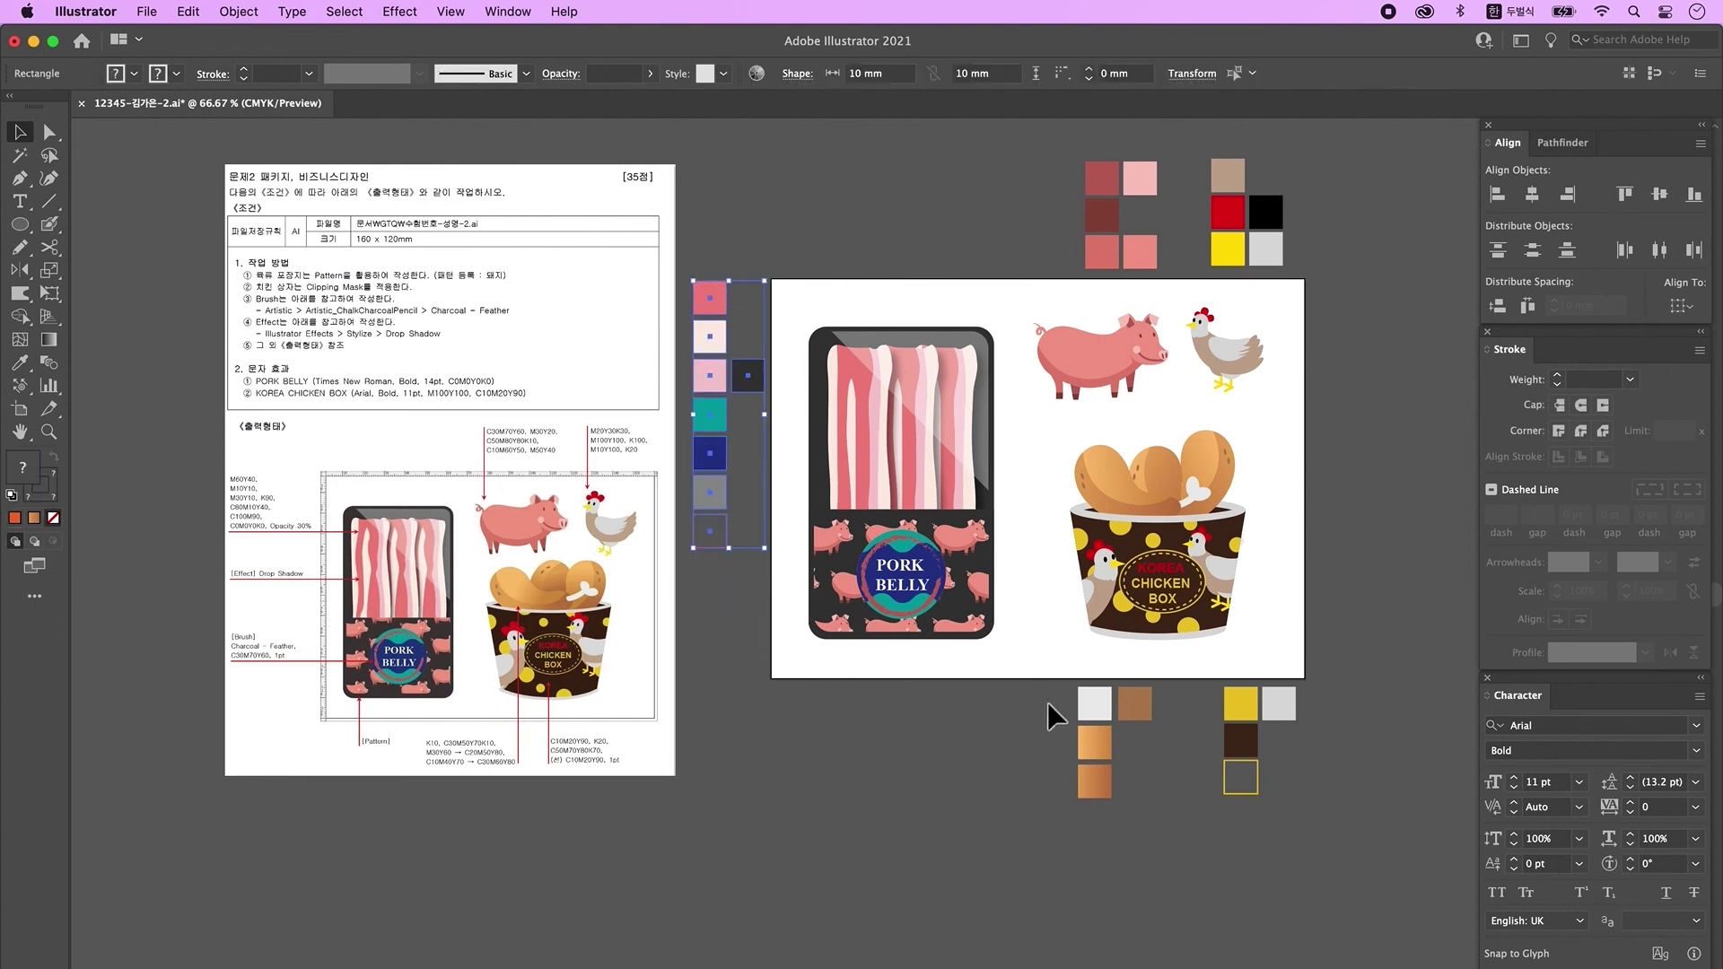
drag(1307, 842, 1307, 840)
drag(1048, 177, 1069, 261)
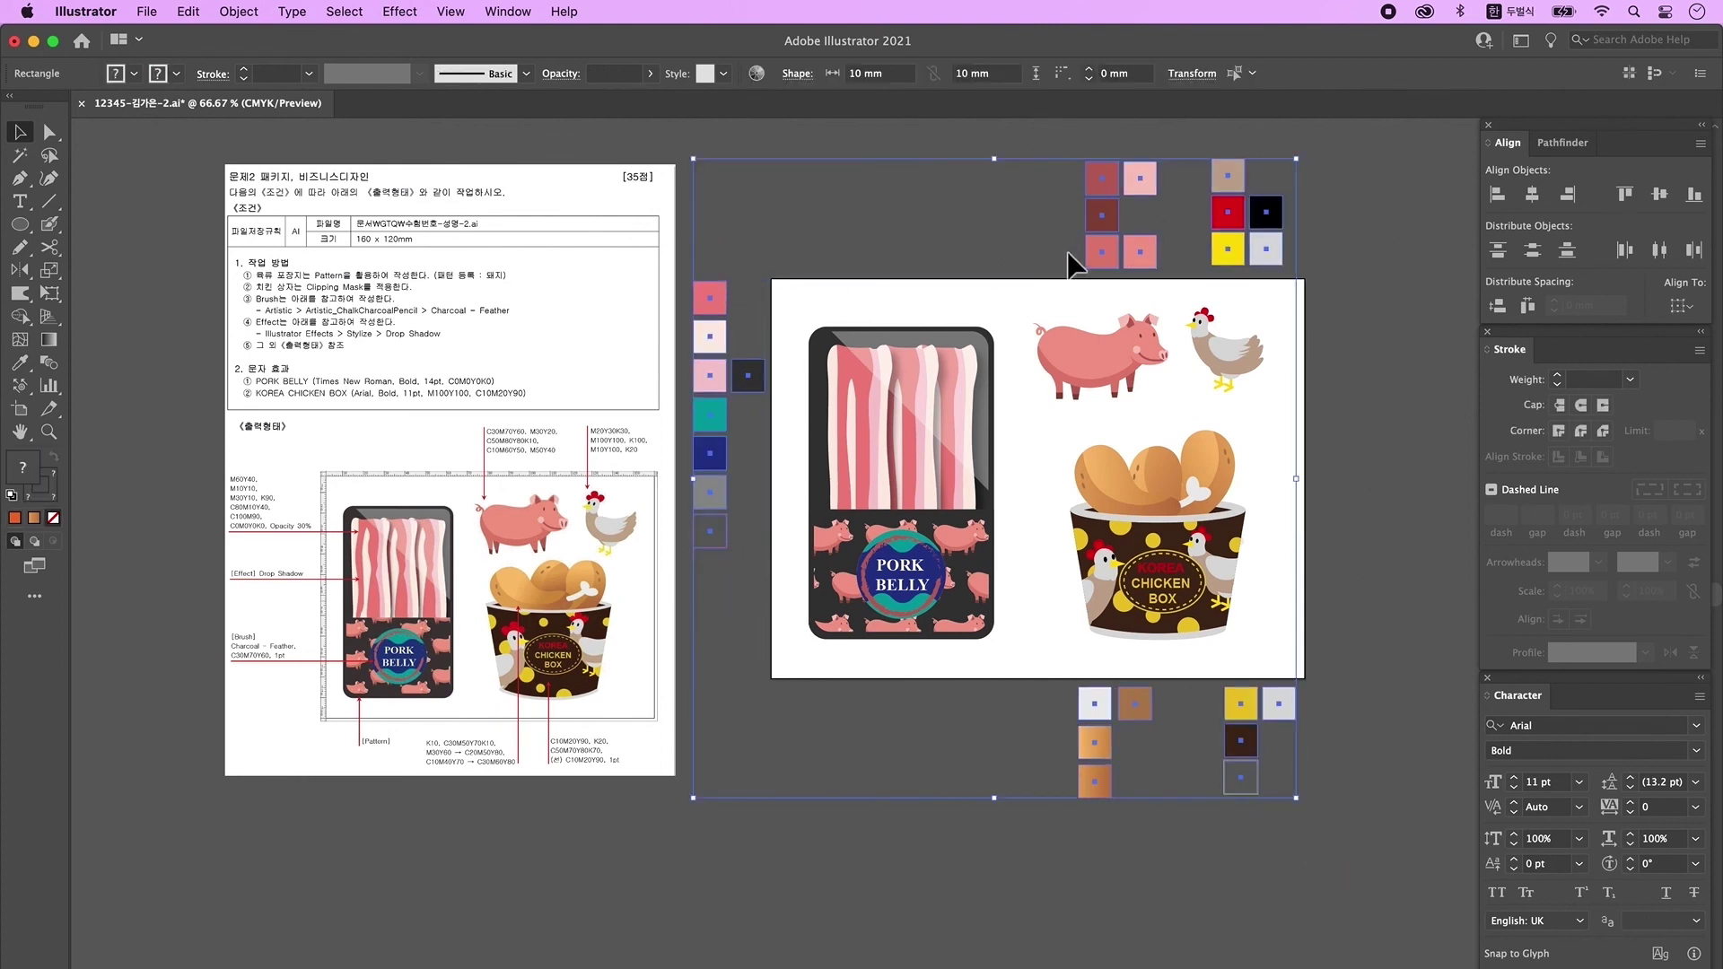
key(Delete)
- Check the finished artboard at 100% and save the document
key(ctrl+1)
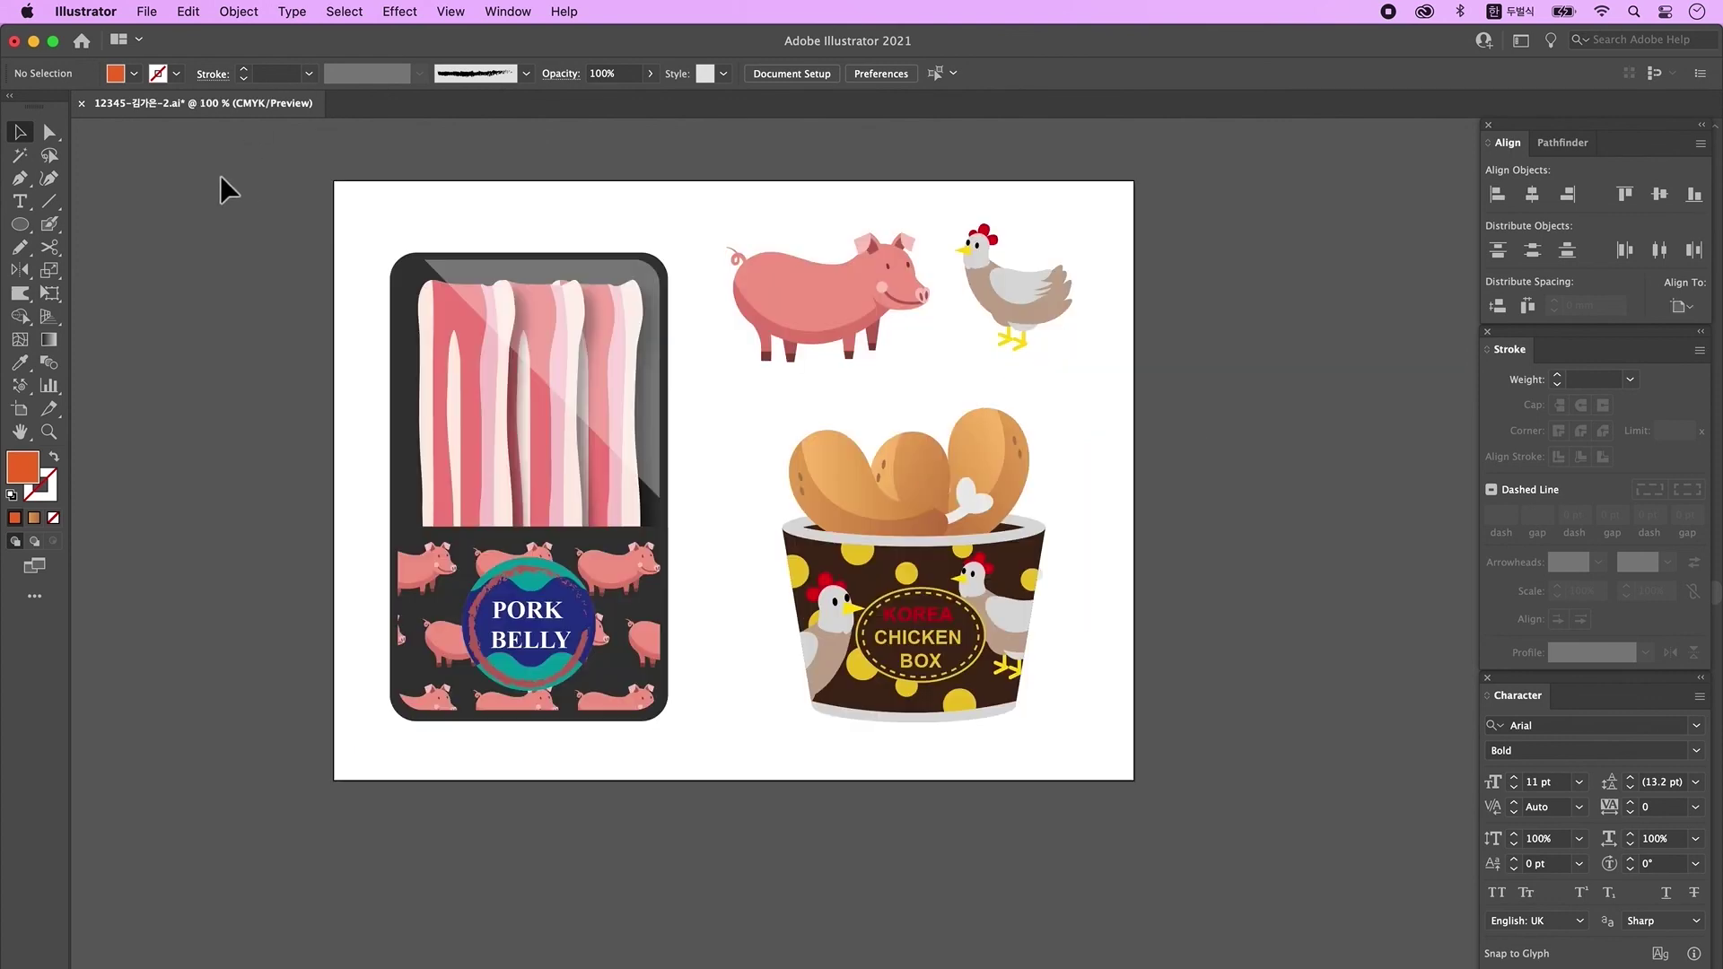
click(146, 12)
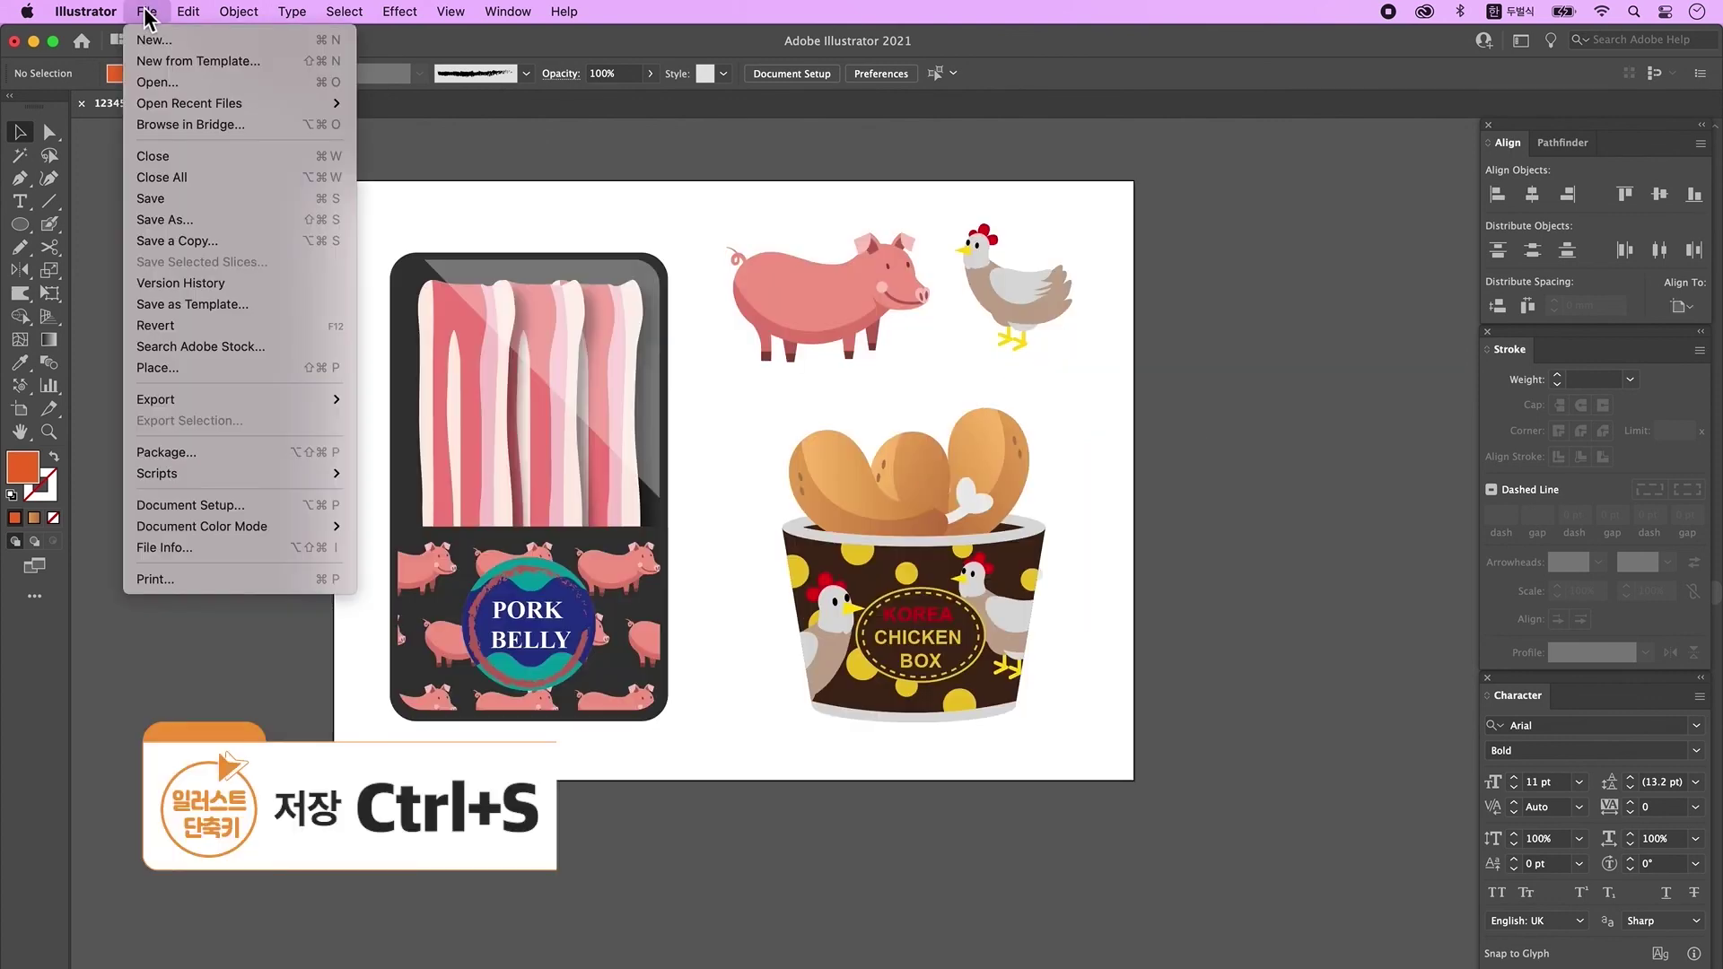
click(170, 197)
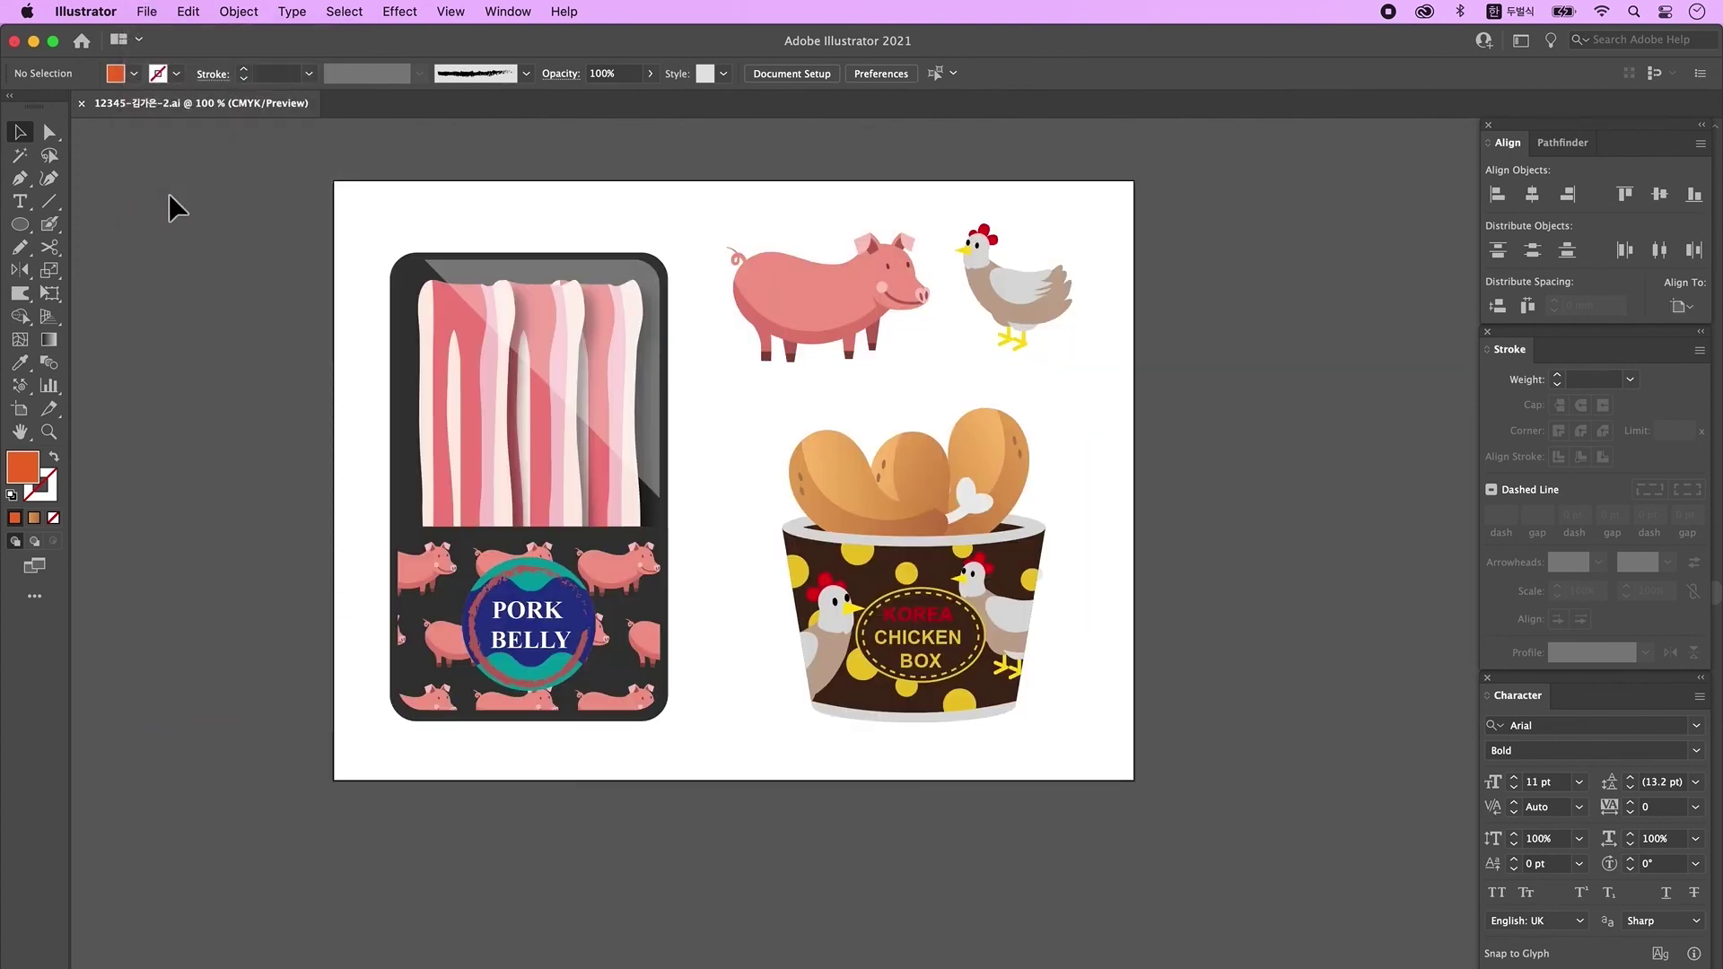